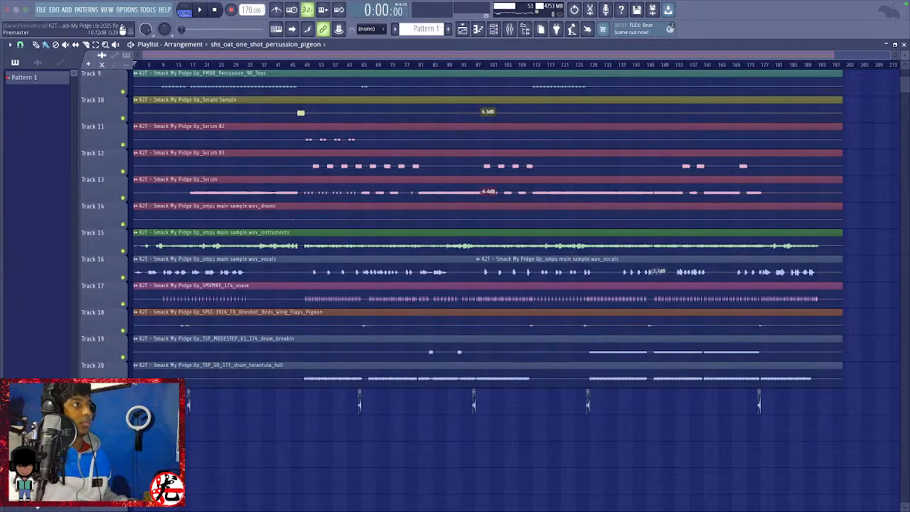
Play the song from the start while reviewing the stem tracks in the playlist.
scroll(671, 427, "up", 5)
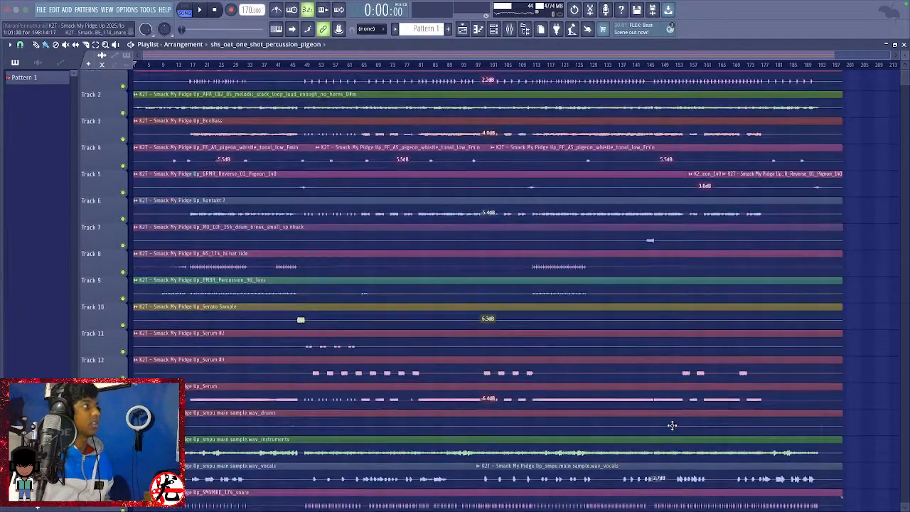
key("space")
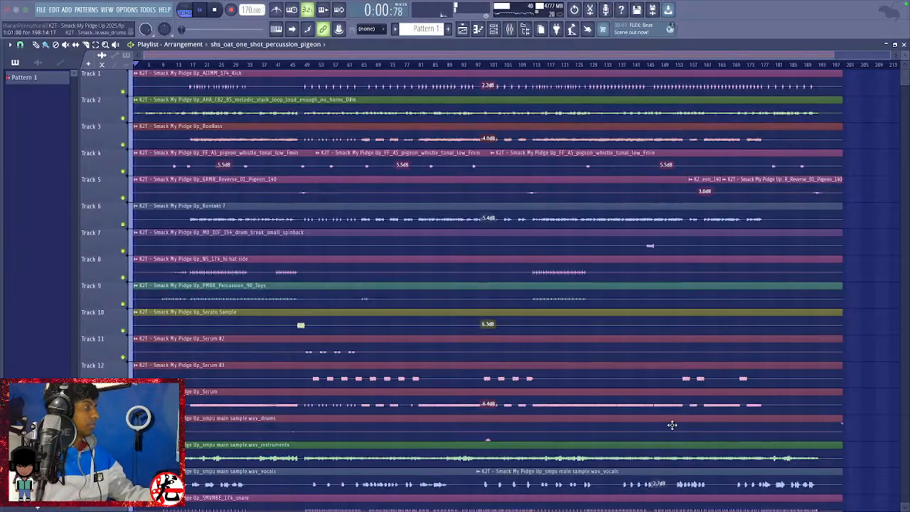
scroll(672, 422, "down", 5)
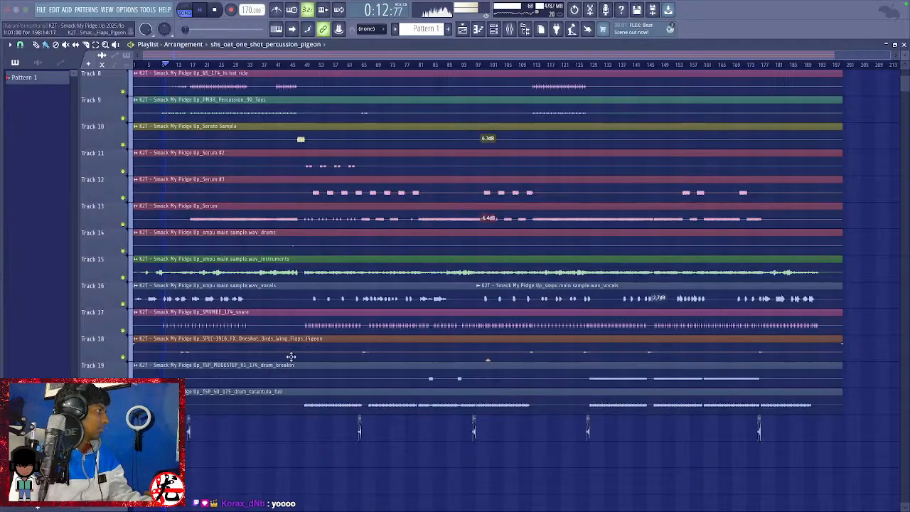
scroll(291, 355, "up", 7)
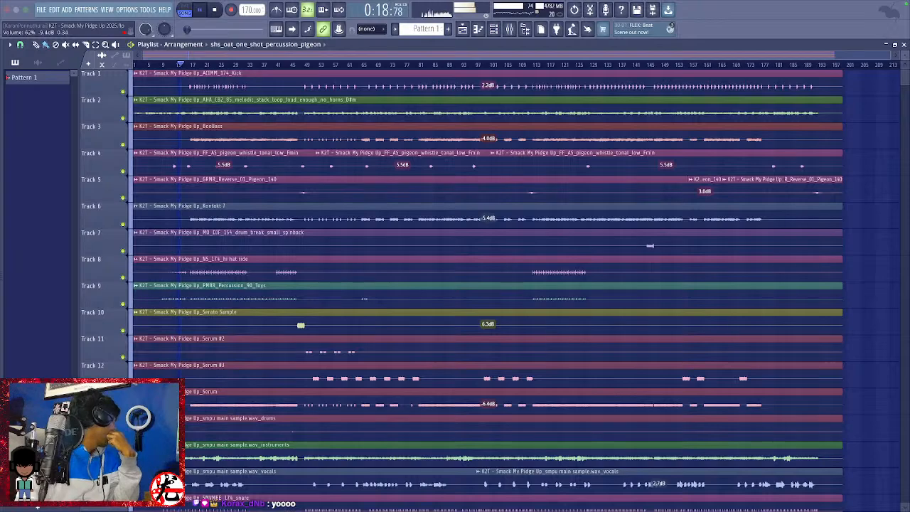
Lower the mixer track's volume to 41% (-15.5 dB), and stop playback.
scroll(187, 28, "down", 3)
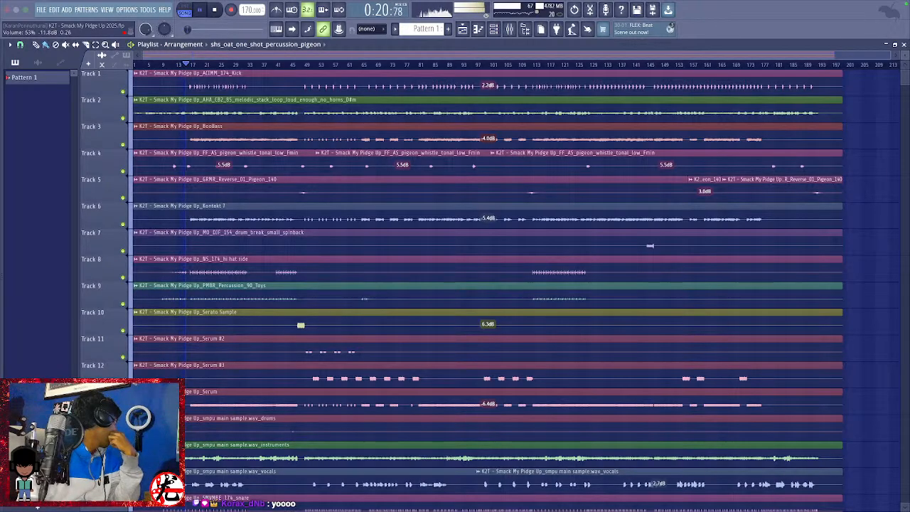
scroll(187, 28, "down", 4)
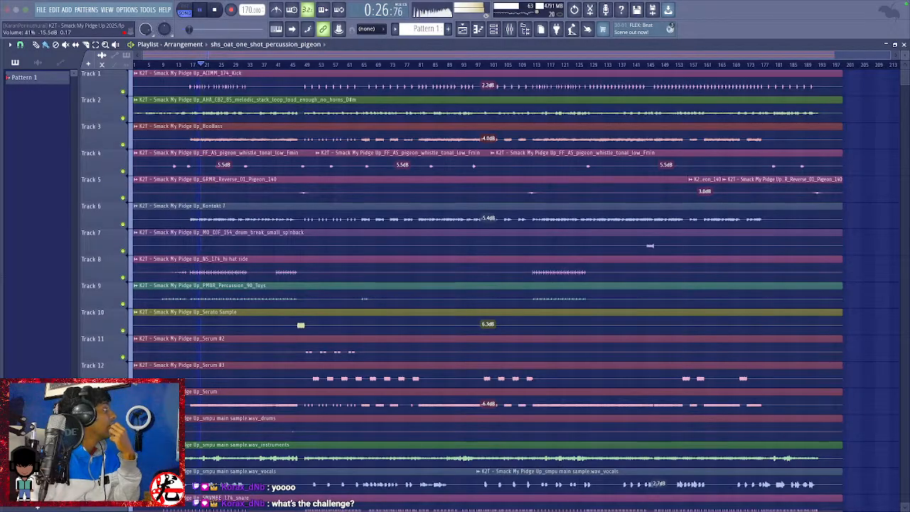
key("space")
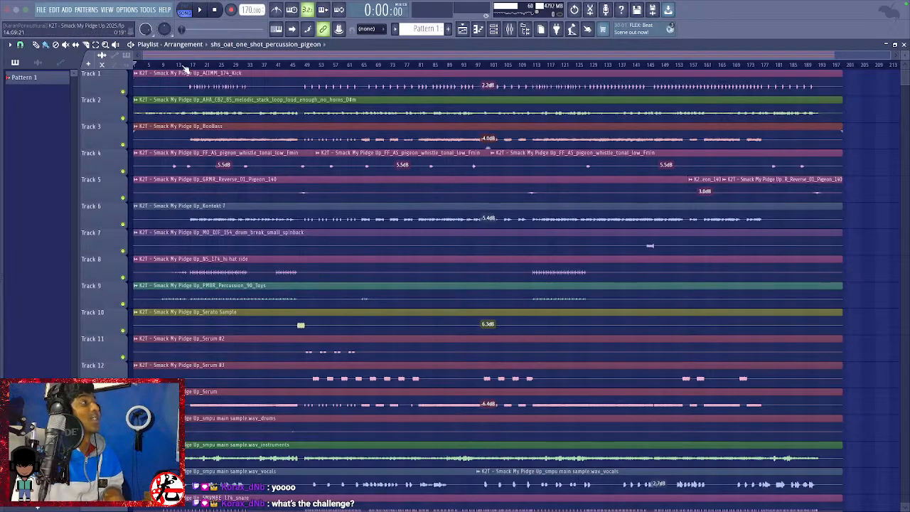
Play from about bar 14, load the Punch Wide Love bM drum preset in the Full Drum BUS's Pro-MB, and set band 2's level to -1.11 dB.
left_click(182, 66)
key("space")
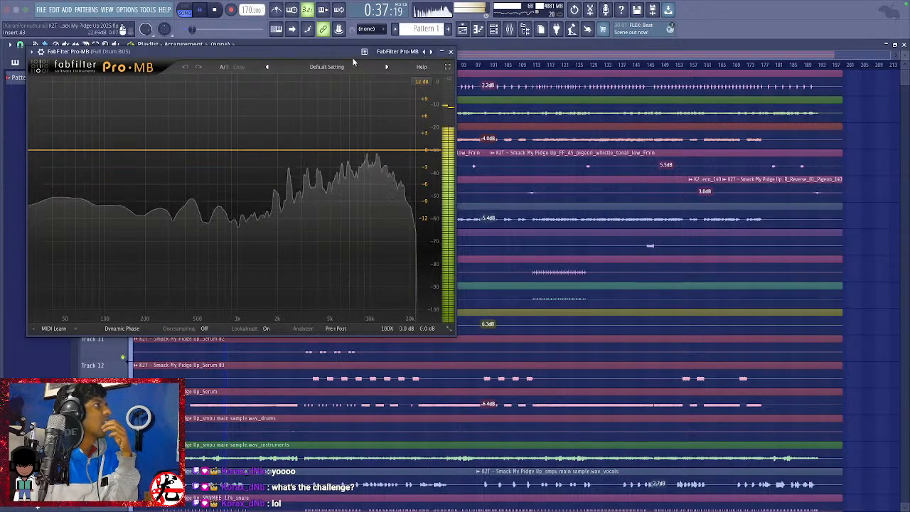
left_click(343, 68)
mouse_move(342, 100)
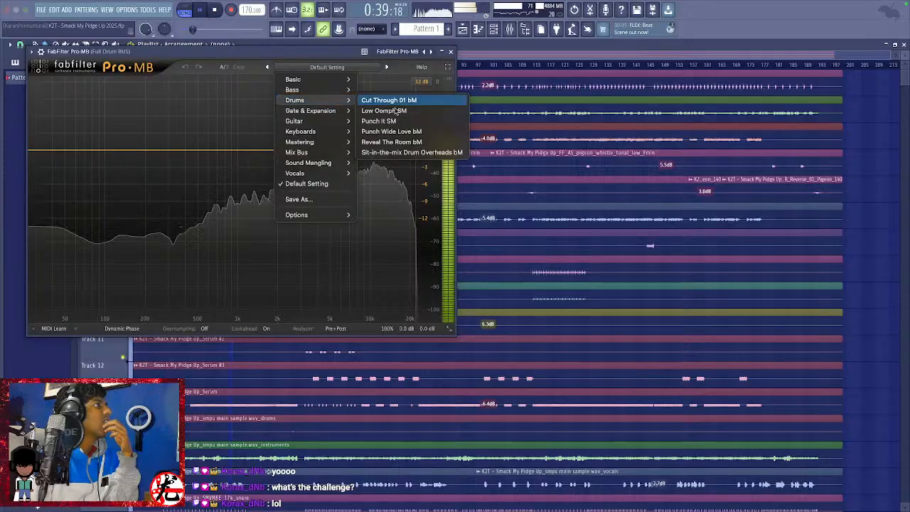
left_click(398, 131)
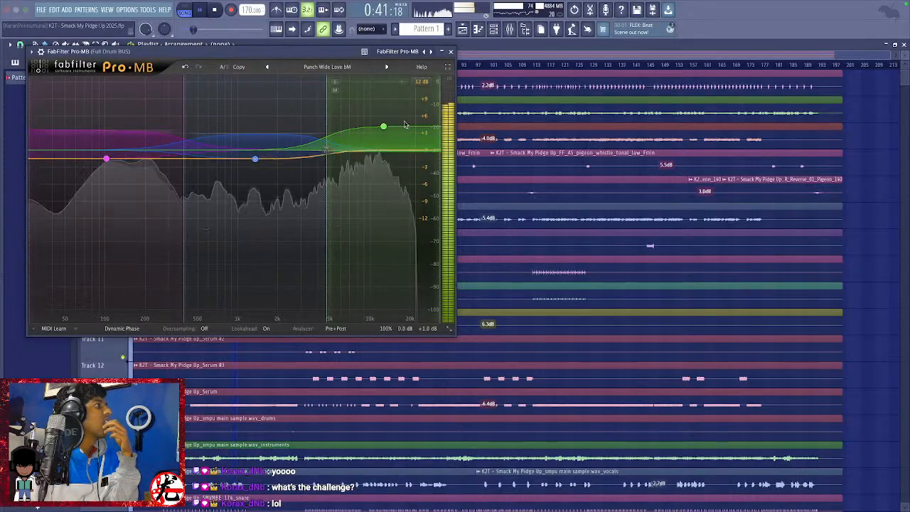
left_click(256, 157)
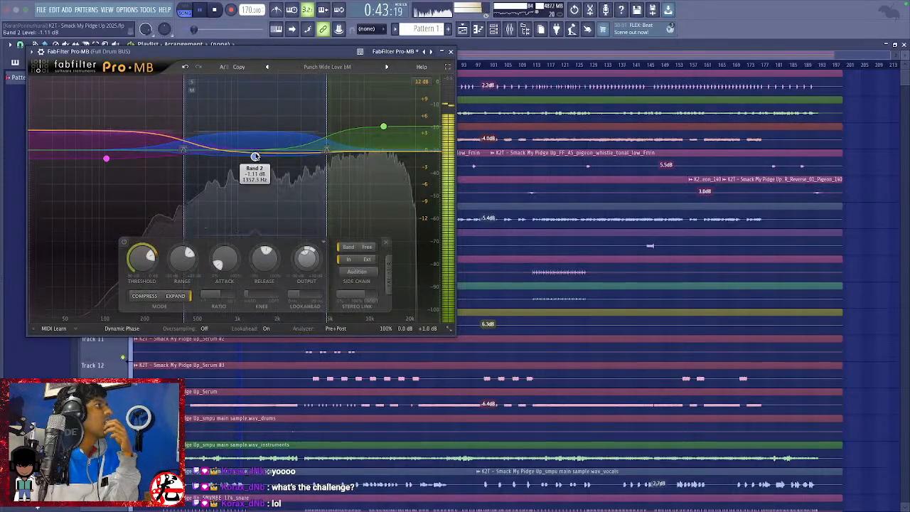
left_click(451, 51)
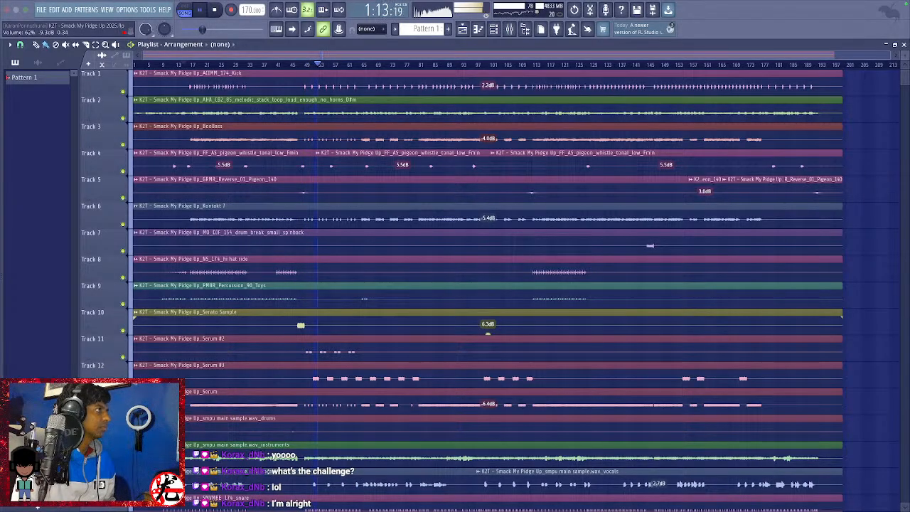
Set the clip amount of GClip on the Full Drum BUS to 22%.
scroll(342, 417, "down", 6)
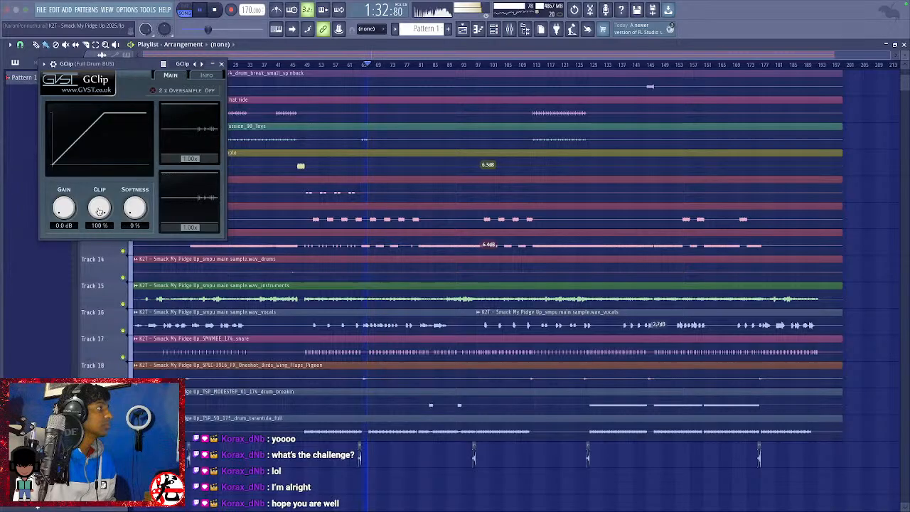
mouse_move(100, 210)
left_mouse_down()
mouse_move(88, 225)
mouse_move(98, 223)
left_mouse_up()
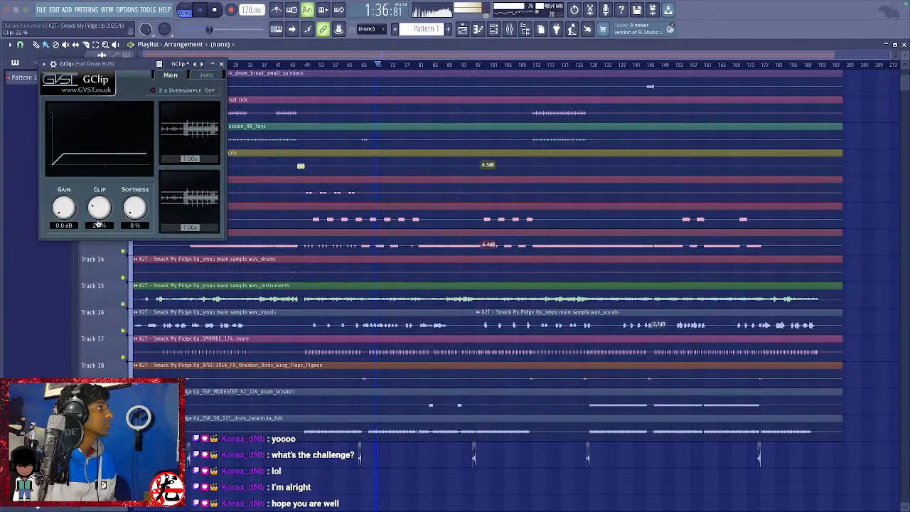
left_click(221, 63)
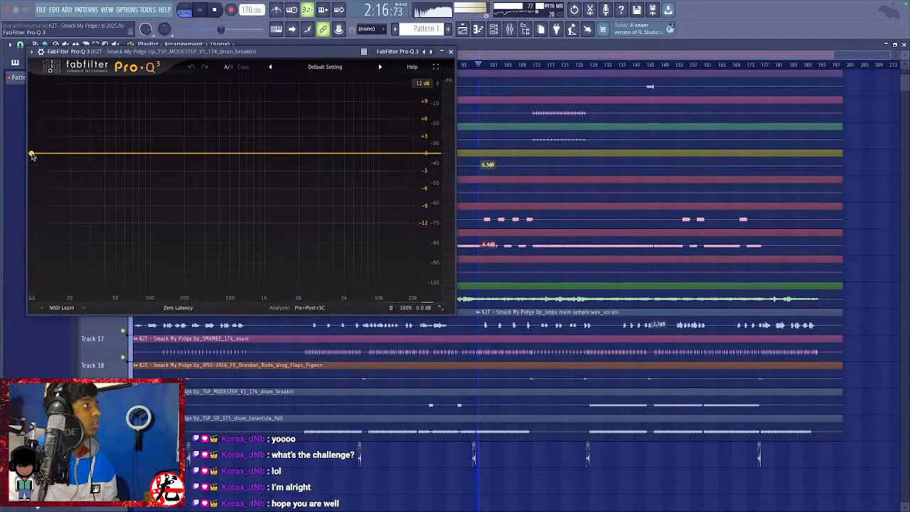
Add a low shelf at about 28 Hz with -5.88 dB gain in Pro-Q 3 on the MODESTEP drum_breakin track.
left_click_drag(46, 155, 87, 171)
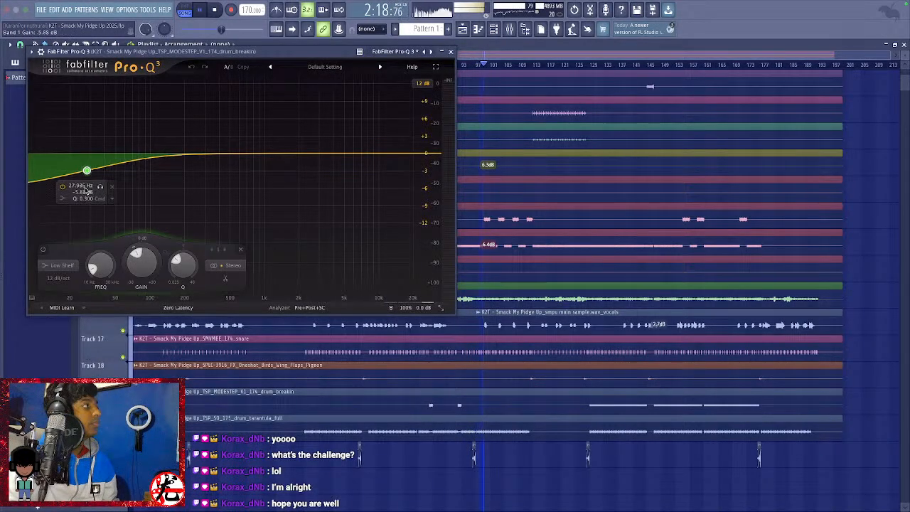
left_click(450, 52)
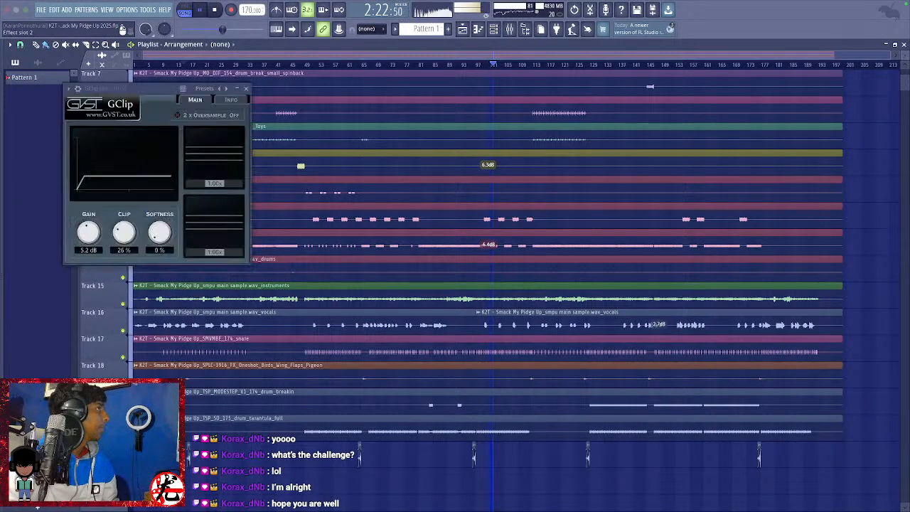
Set the clip amount of GClip on the Bass BUS to 11%.
scroll(126, 241, "down", 5)
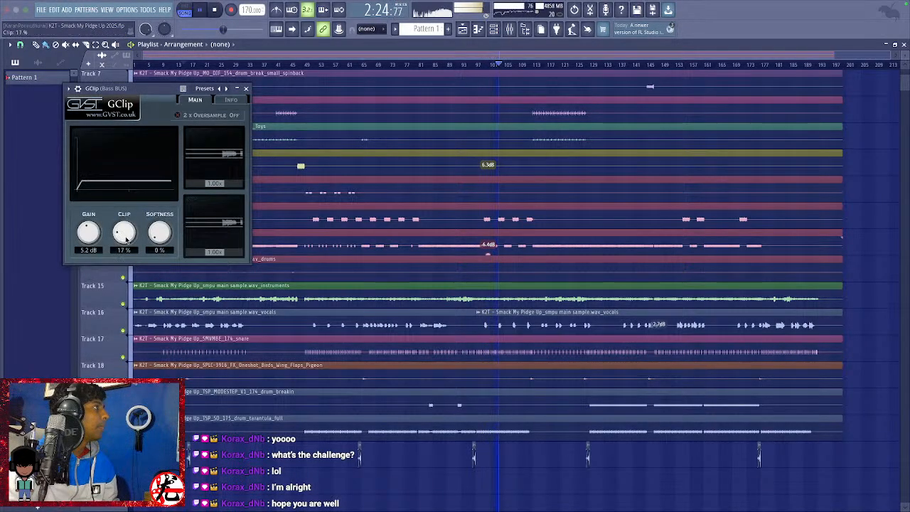
scroll(126, 241, "down", 4)
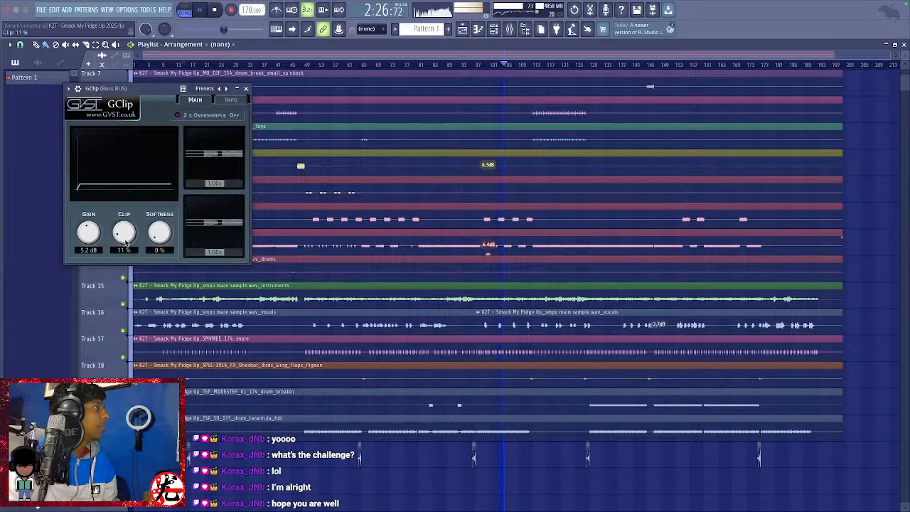
left_click(246, 88)
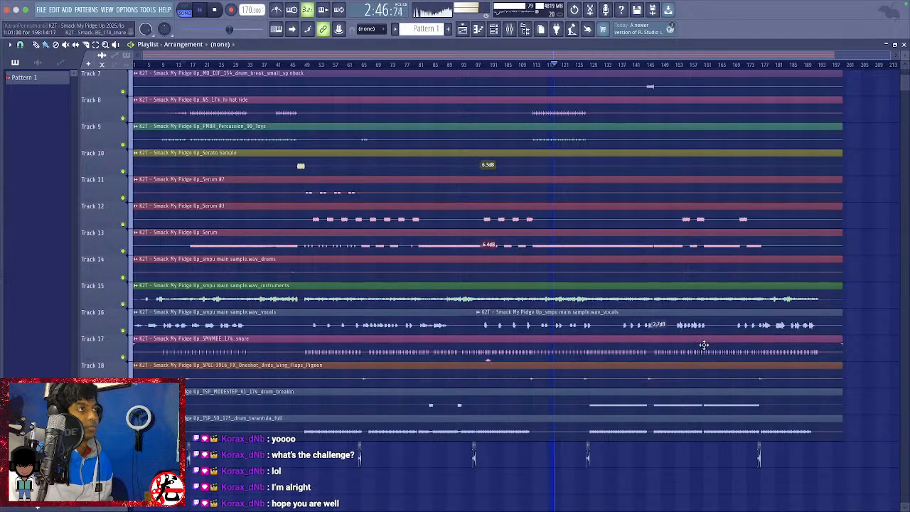
scroll(700, 312, "up", 3)
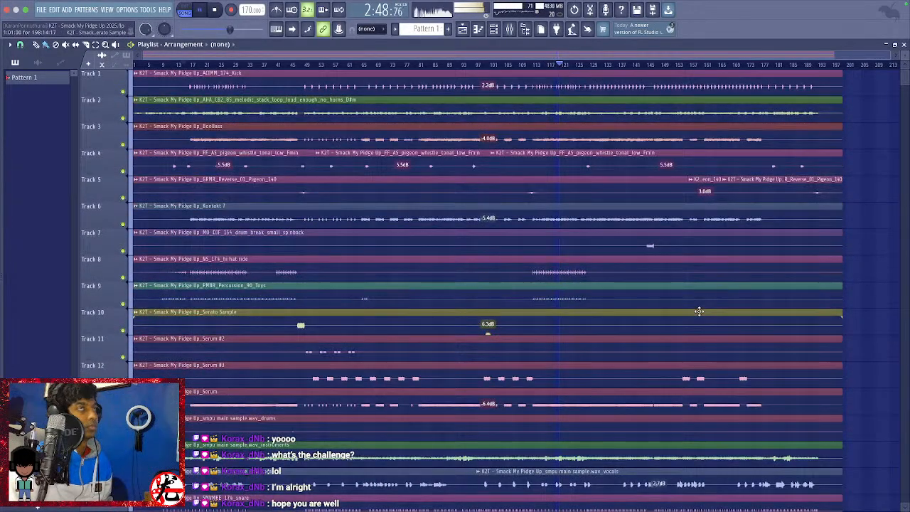
scroll(699, 311, "down", 6)
scroll(699, 311, "up", 6)
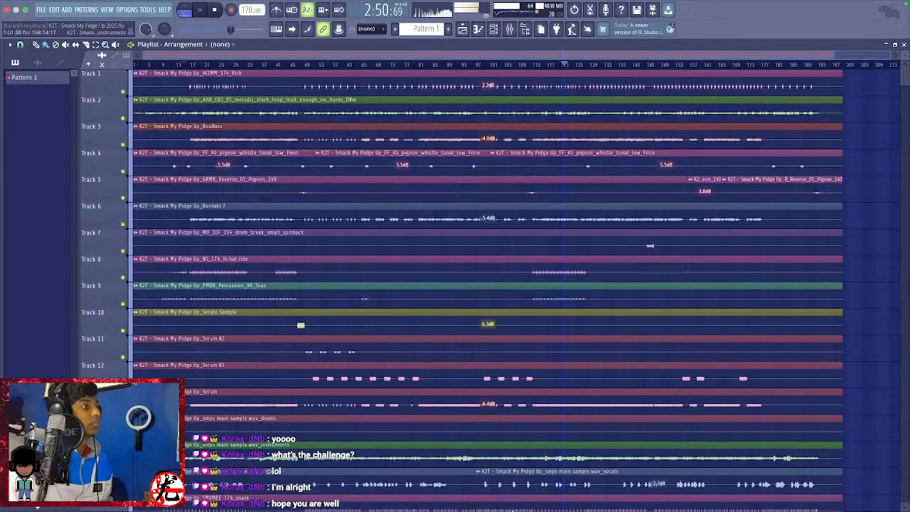
mouse_move(526, 507)
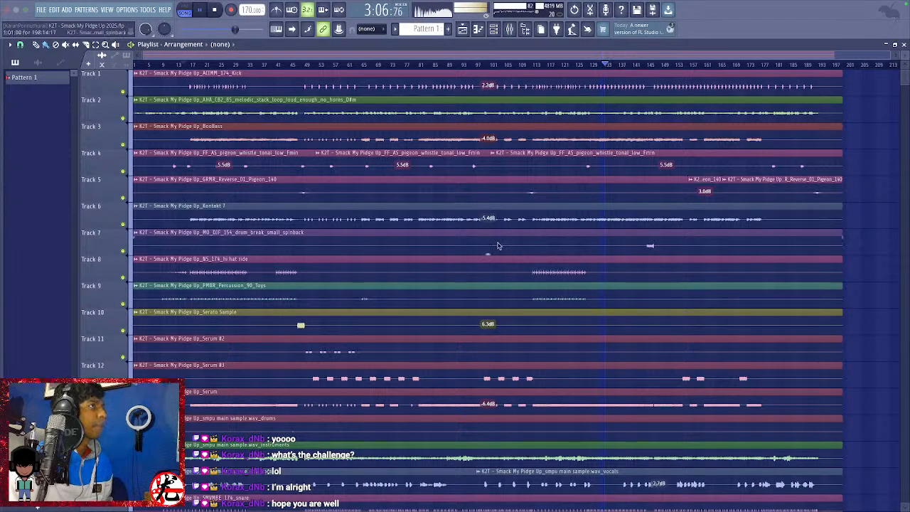
Solo the MODESTEP drum_breakin track and set its Transient Processor release to -35%.
scroll(577, 350, "down", 5)
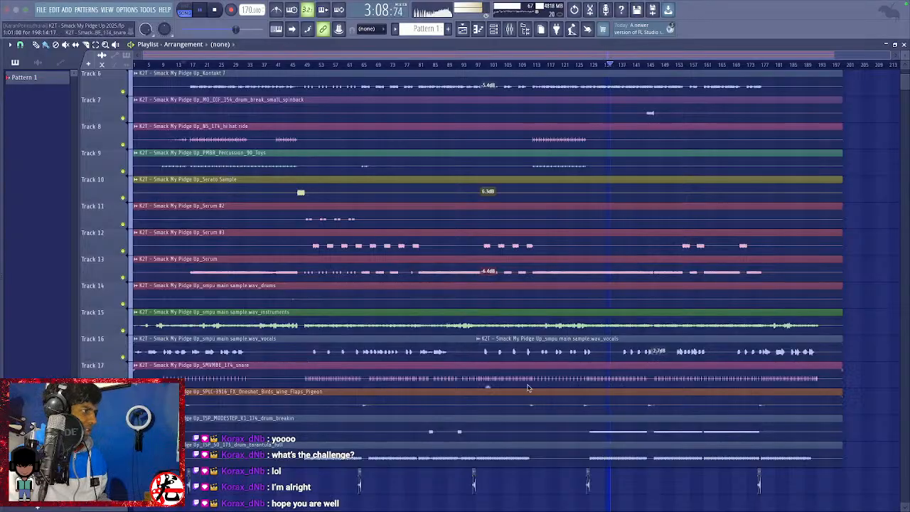
right_click(123, 437)
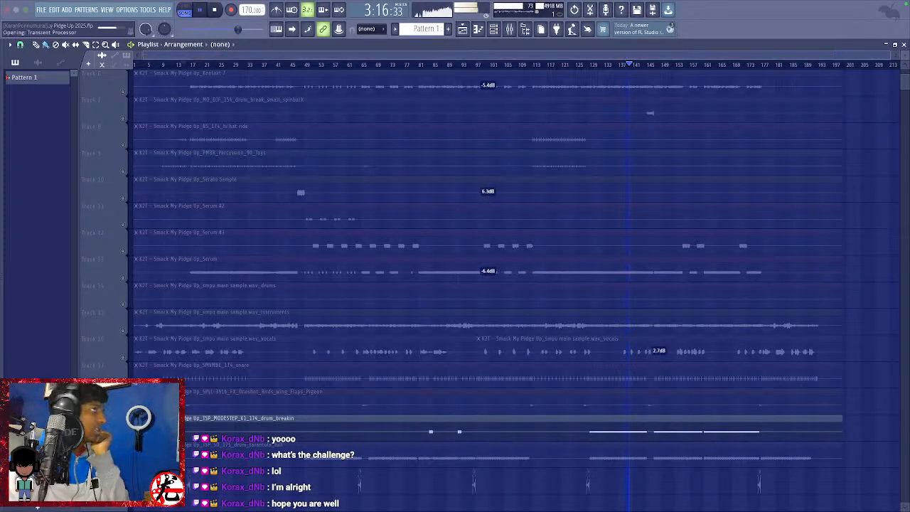
scroll(224, 149, "down", 5)
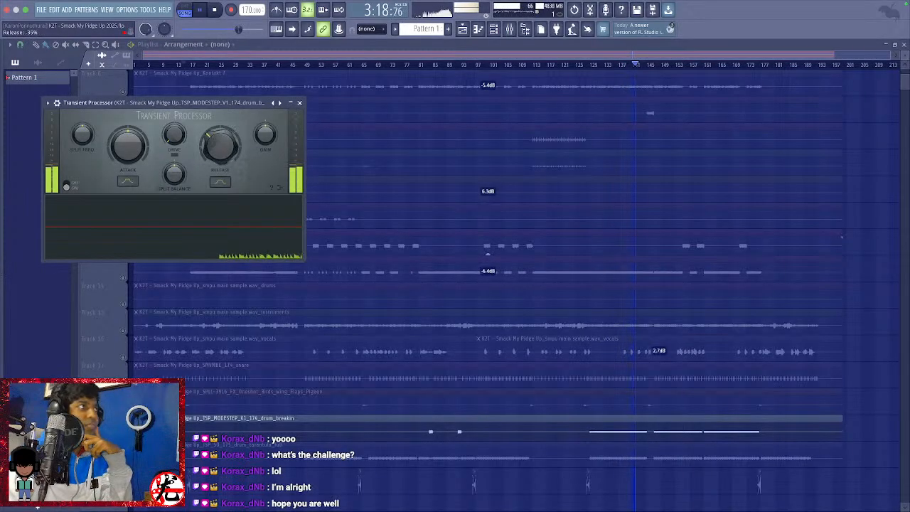
left_click(300, 104)
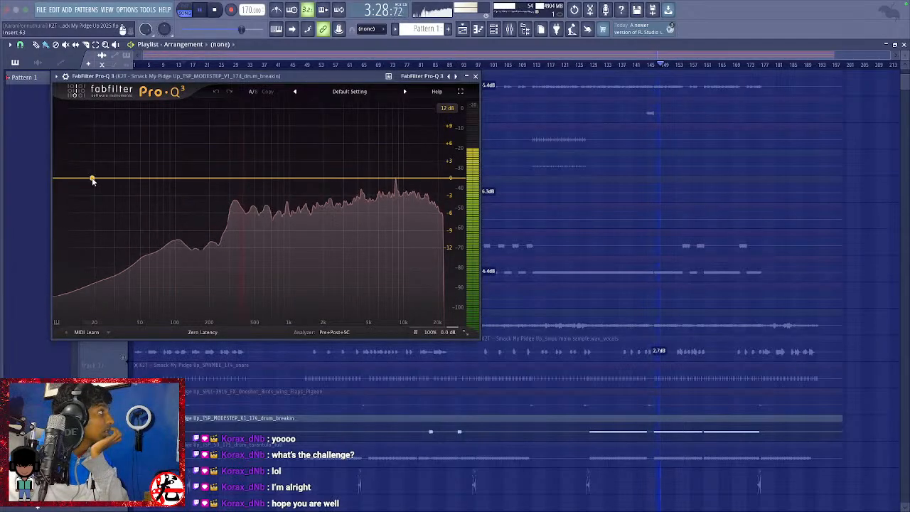
Add a 30 dB/oct low cut at about 500 Hz in Pro-Q 3 on the MODESTEP drum_breakin track, and unsolo the track.
left_click(92, 178)
left_click_drag(91, 177, 256, 176)
scroll(256, 176, "up", 1)
scroll(256, 175, "up", 1)
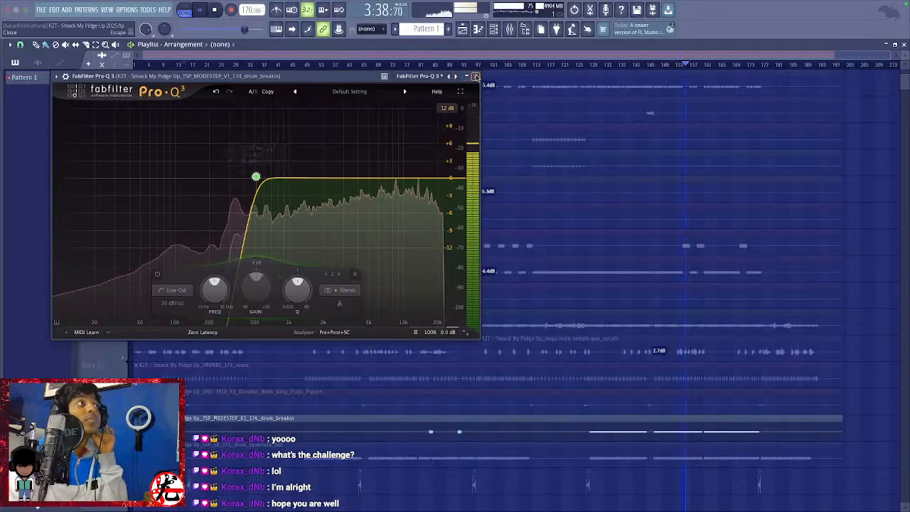
left_click(476, 76)
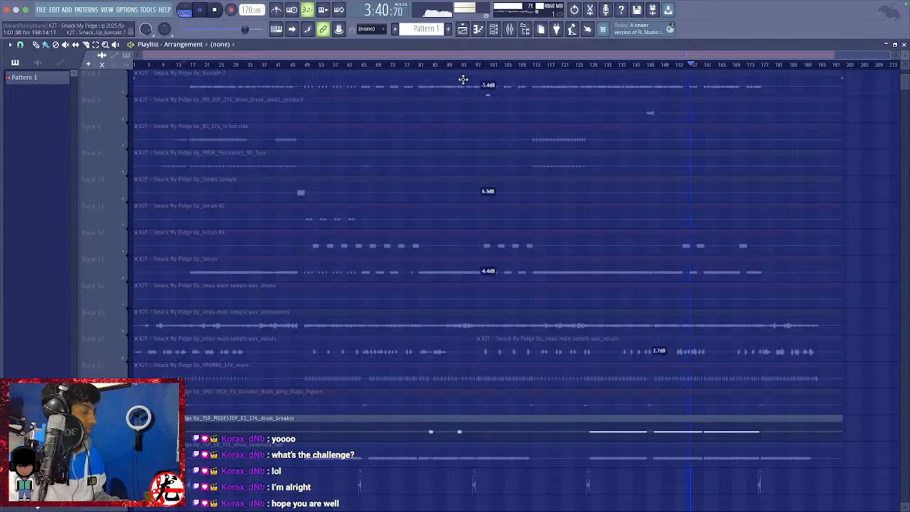
right_click(123, 436)
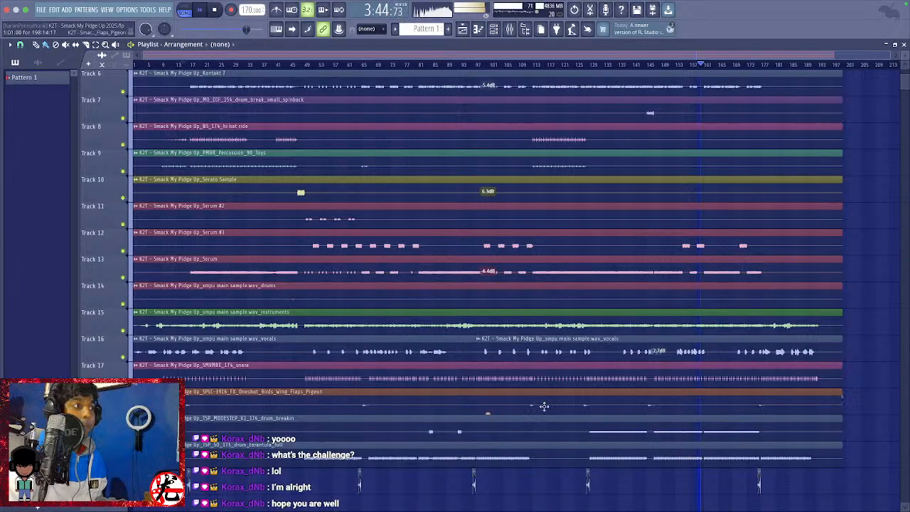
Restart the song from the beginning, and replay the intro from about bar 20, bar 13 and bar 9.
key("space")
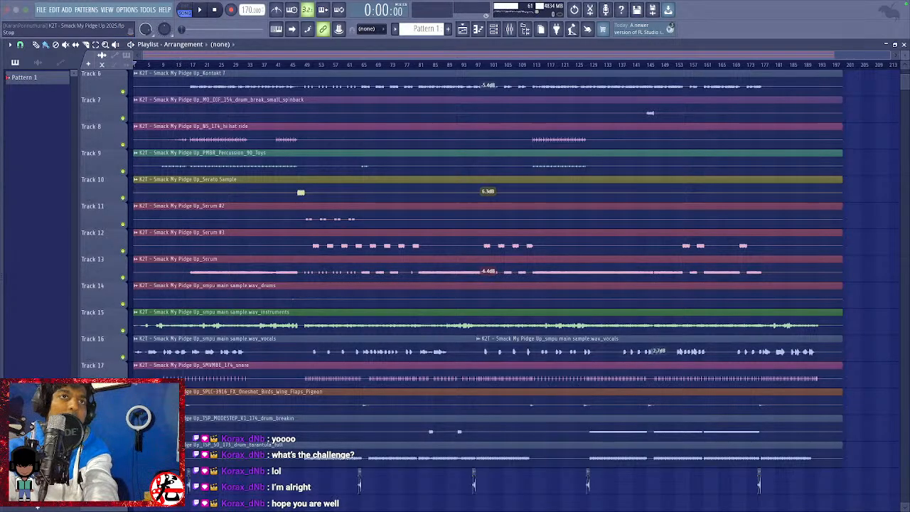
key("space")
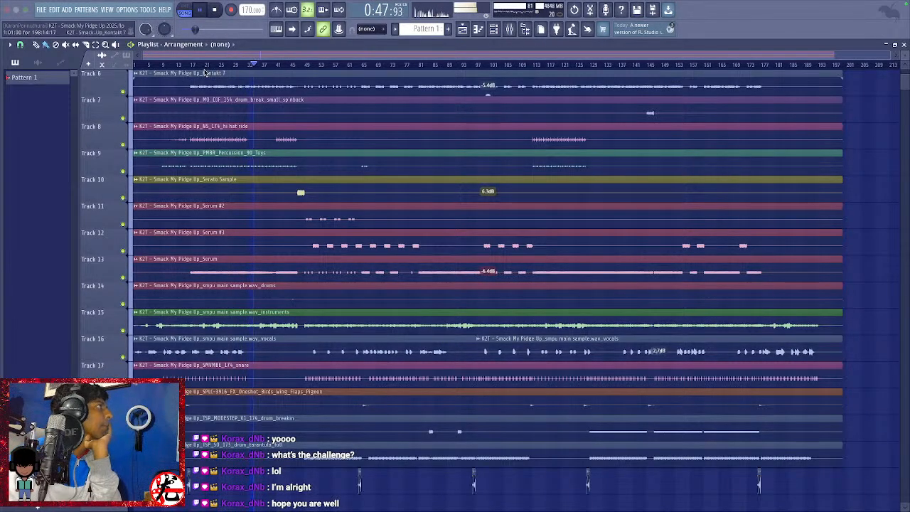
left_click(203, 66)
left_click(177, 66)
left_click(163, 66)
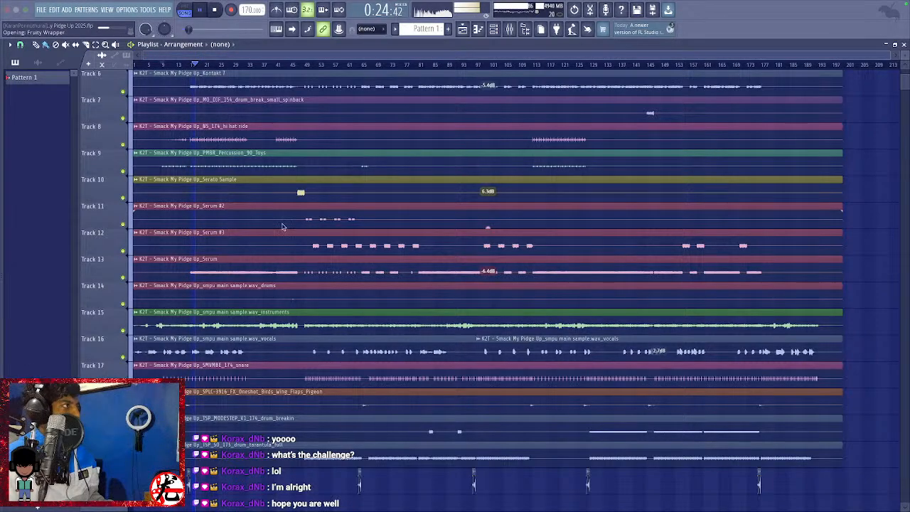
Add a 24 dB/oct low cut at about 538 Hz in Pro-Q 3 on the PMBR_Percussion_90_Toys track, and save the project.
left_click_drag(55, 152, 234, 153)
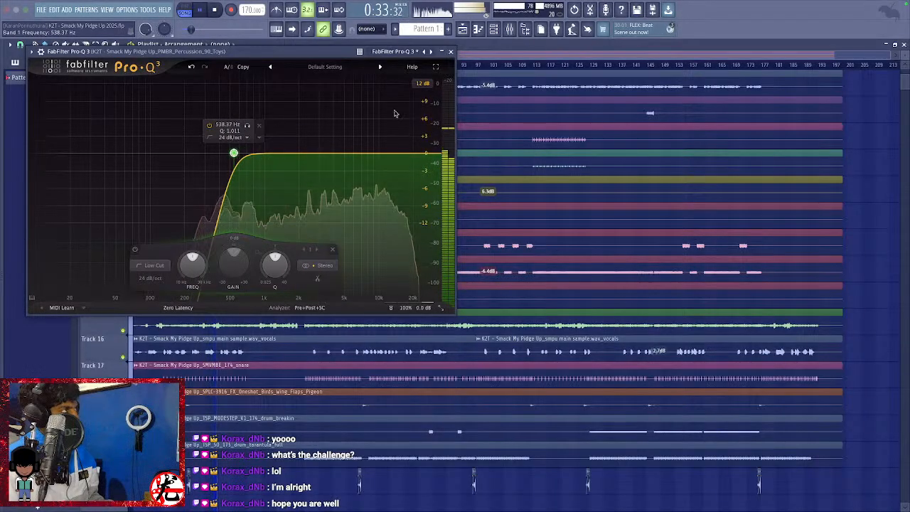
key("super+s")
left_click(450, 52)
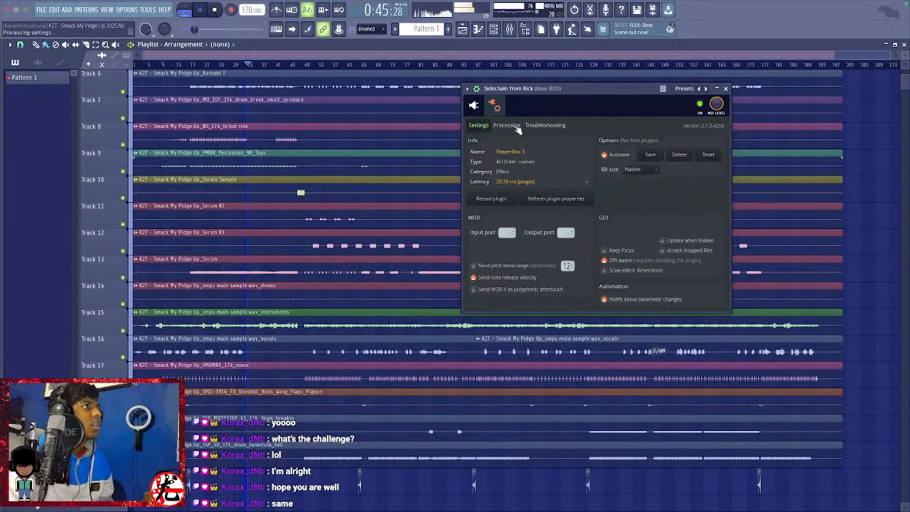
Check the sidechain input source of ShaperBox 3 on the Bass BUS, and return to its editor.
left_click(506, 125)
left_click(488, 239)
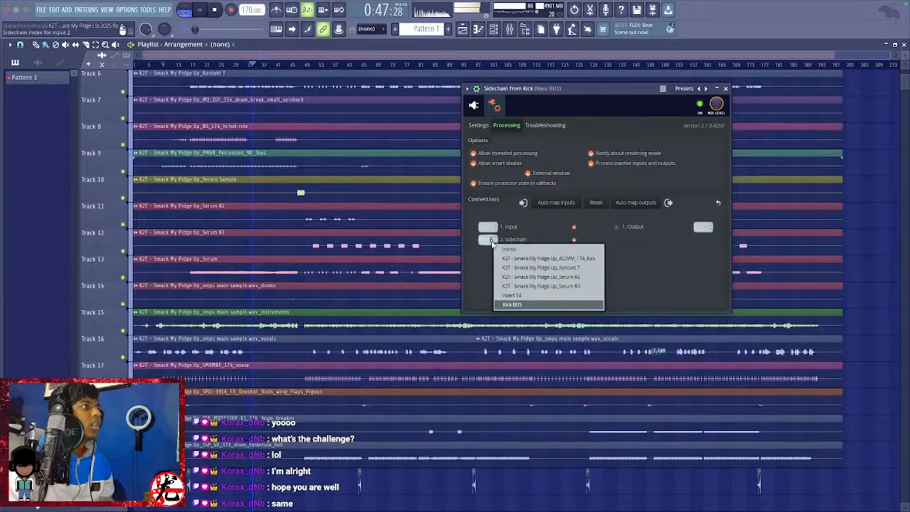
left_click(494, 105)
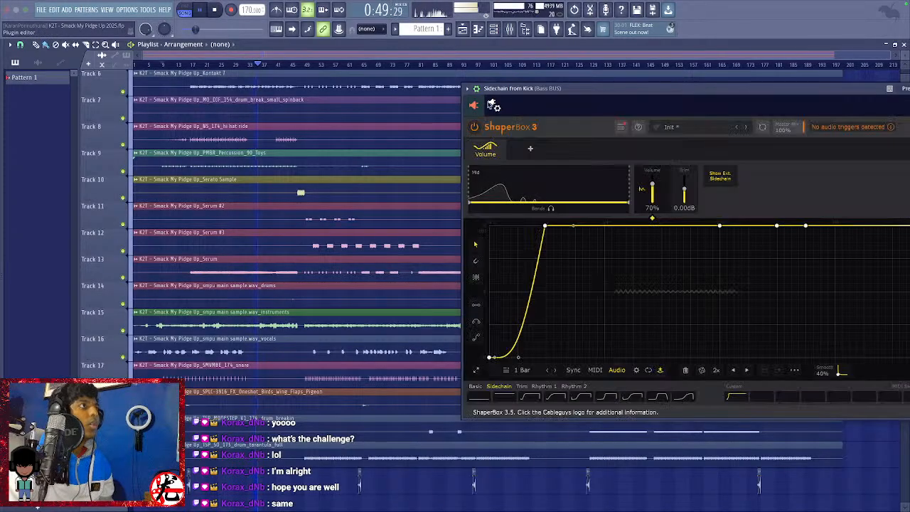
left_click_drag(608, 90, 464, 97)
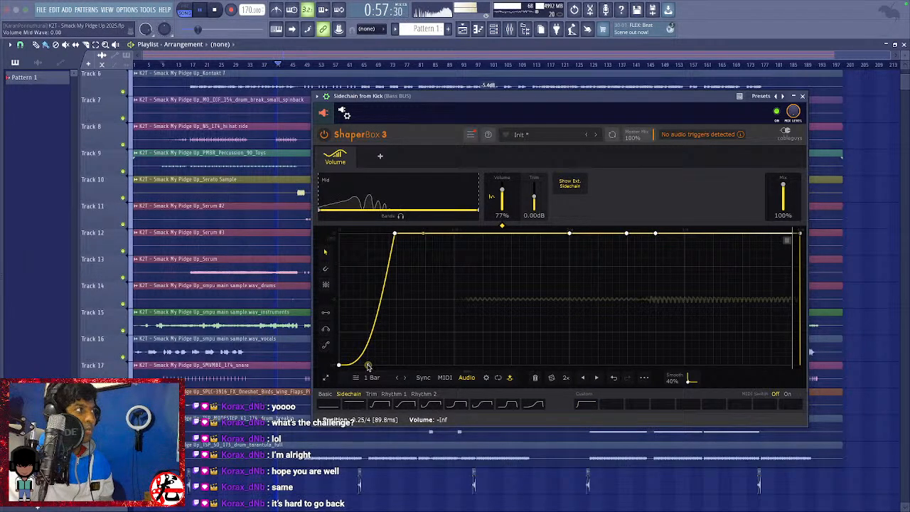
Reshape the ShaperBox volume curve so its rise reaches 0 dB at about 123 ms (position 0.35/4).
double_click(395, 234)
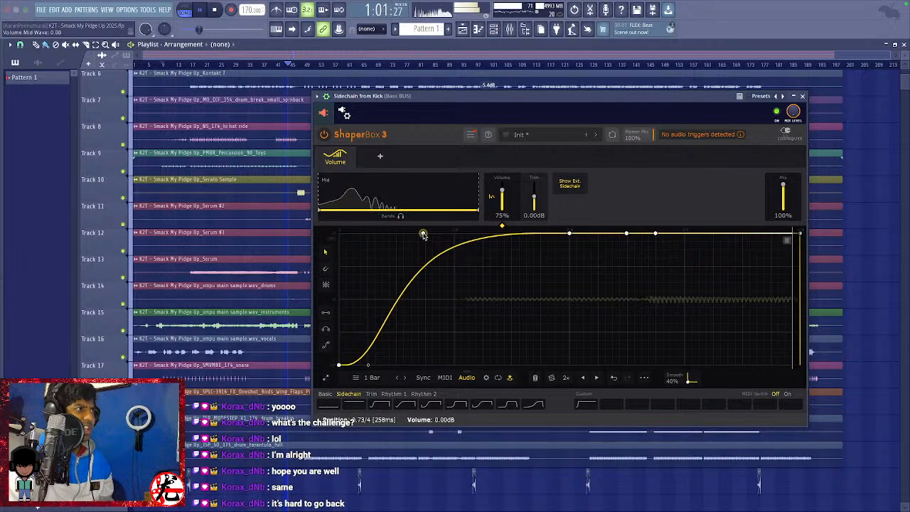
double_click(423, 234)
left_click(406, 235)
left_click(406, 236)
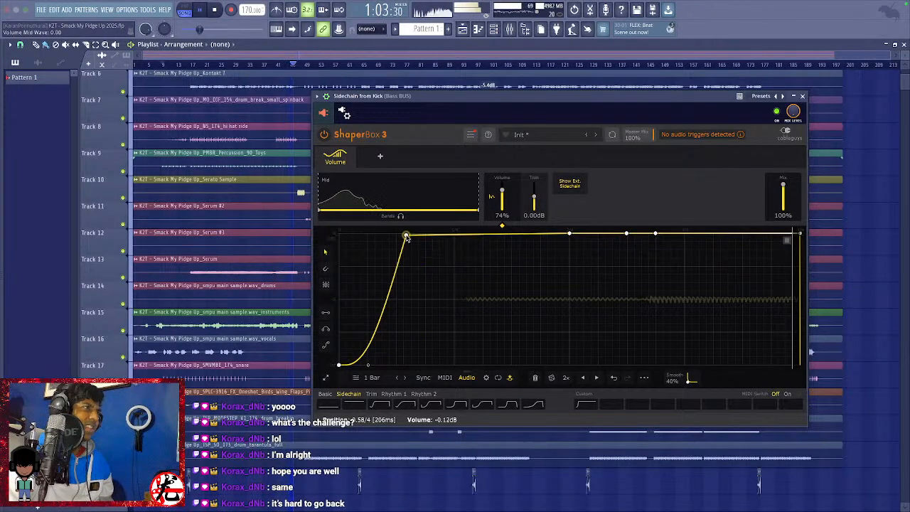
left_click_drag(406, 235, 379, 234)
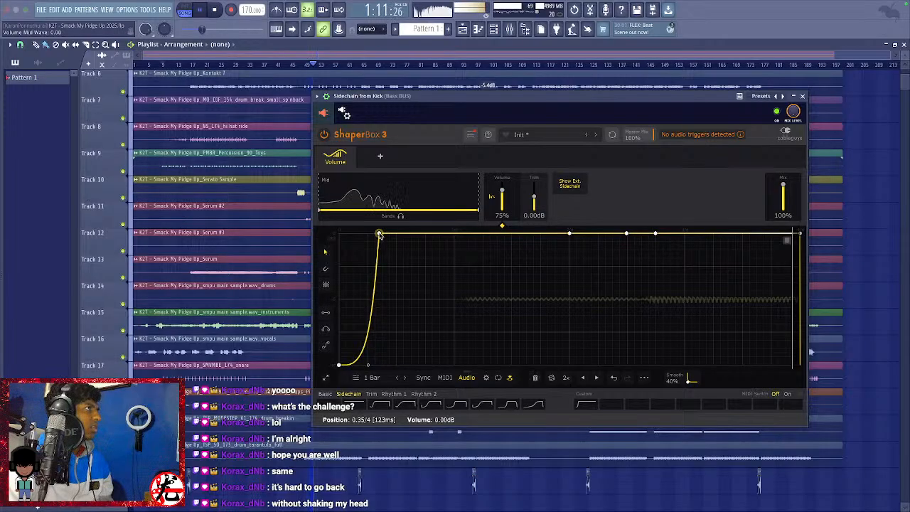
Stop and restart playback, and replay the song from about bar 17 to listen to the bass ducking.
key("space")
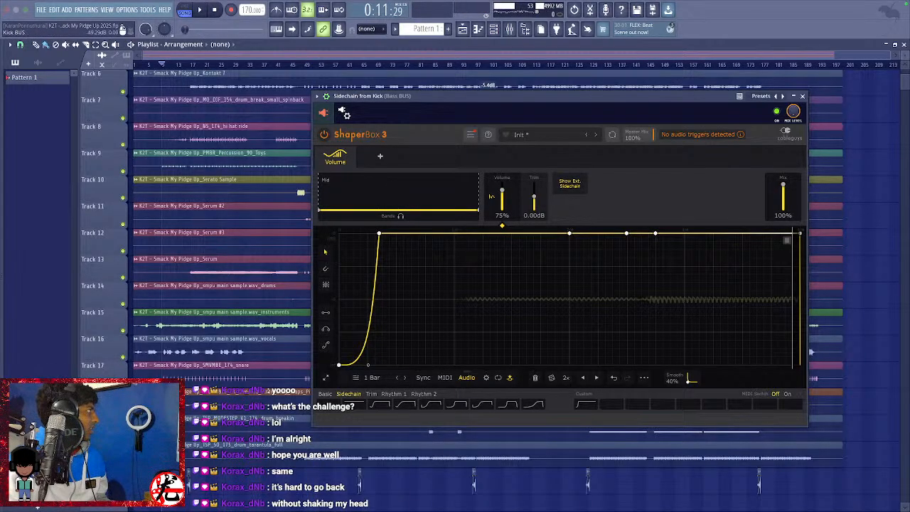
key("space")
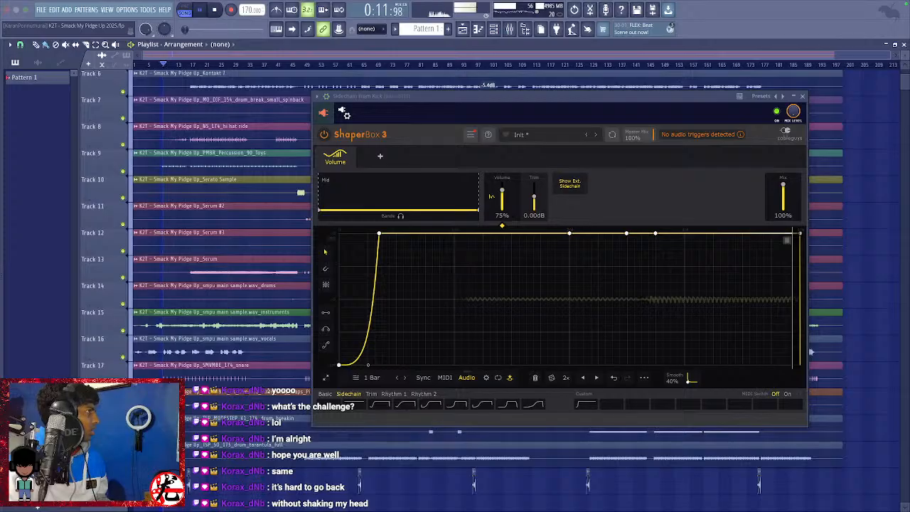
left_click(191, 66)
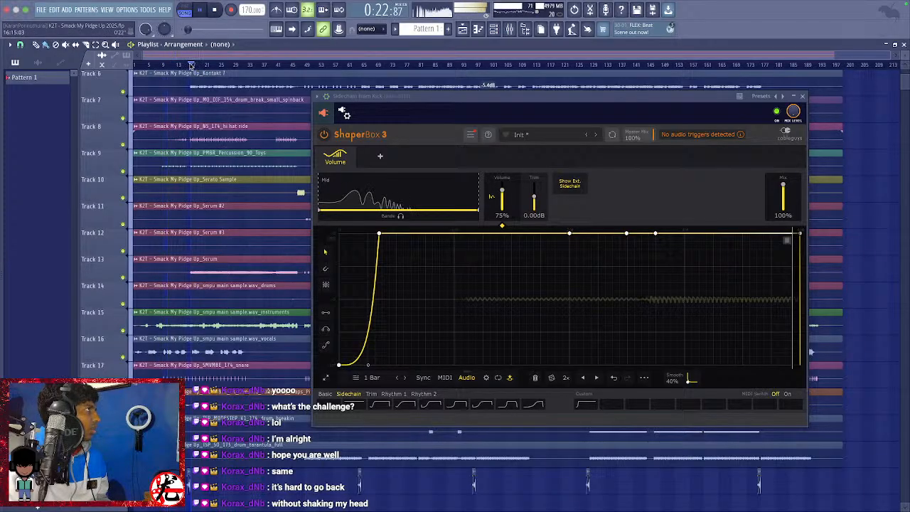
key("space")
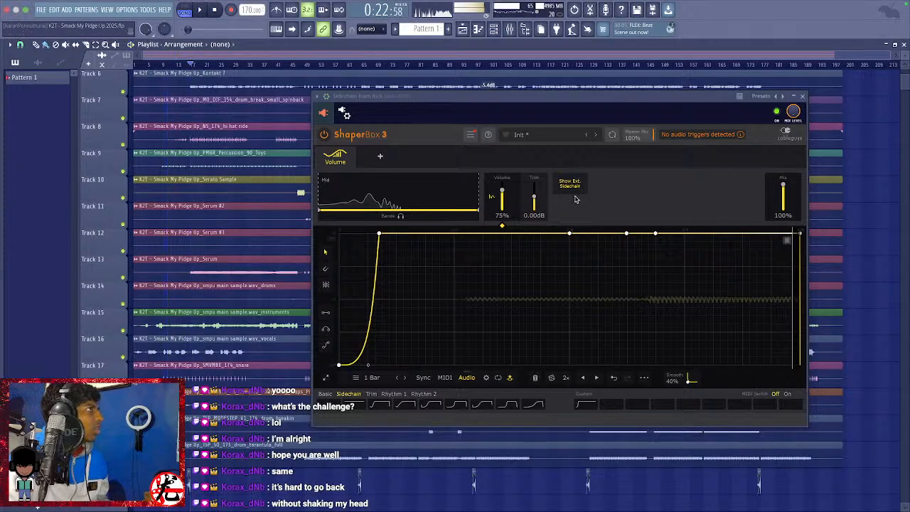
Turn off processing of inactive inputs and outputs and activate output 1 for the Bass BUS ShaperBox, leaving its sidechain source alone.
left_click(352, 118)
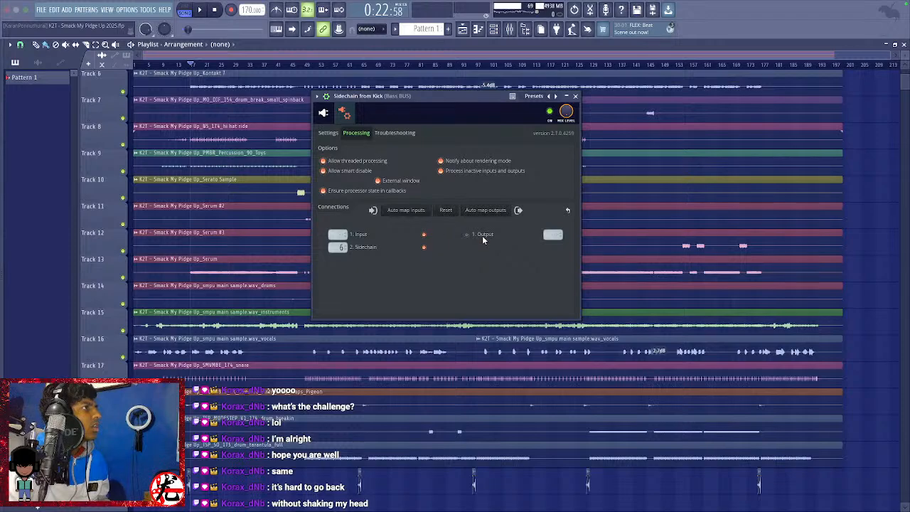
left_click(331, 115)
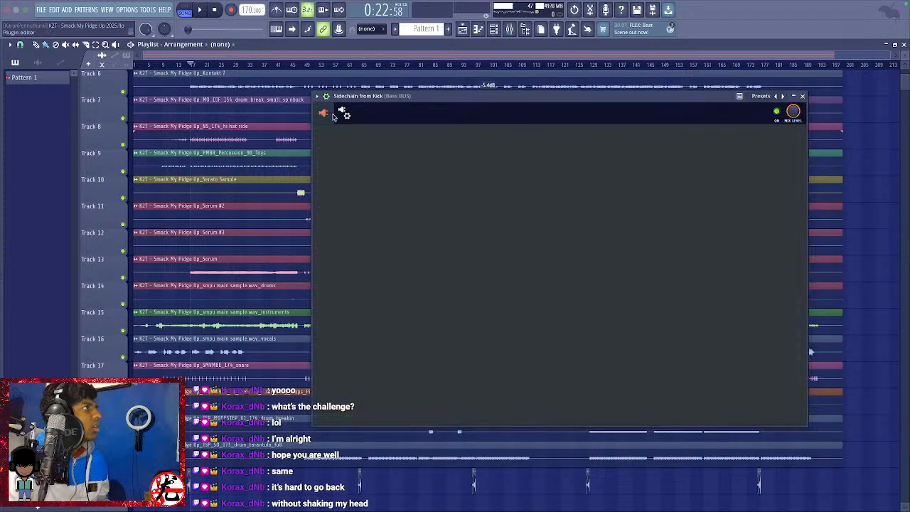
key("space")
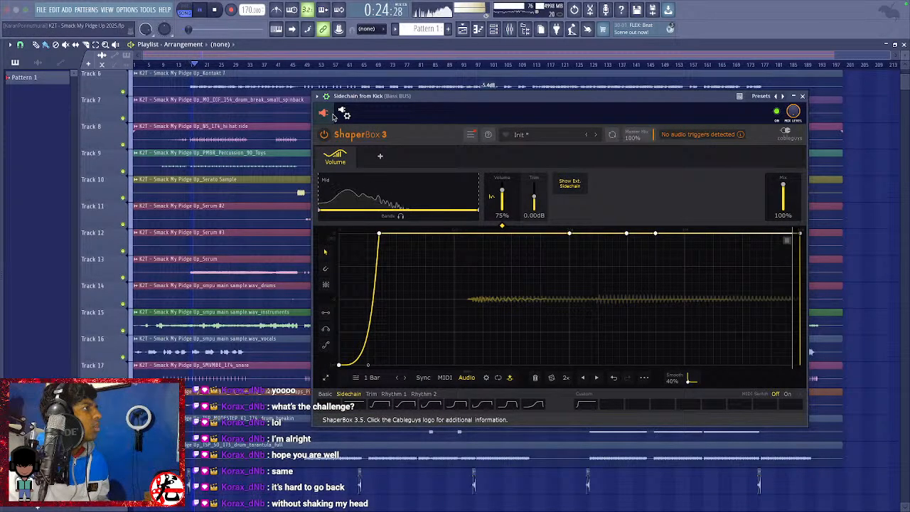
left_click(346, 114)
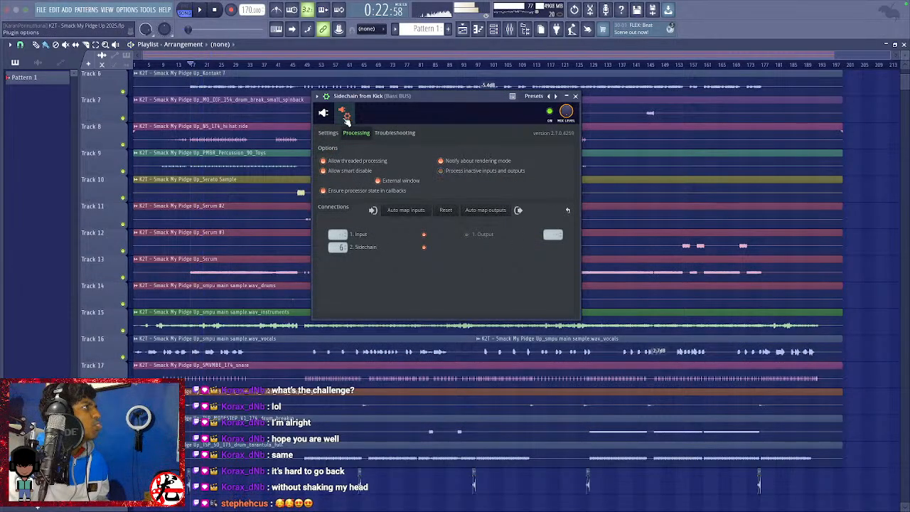
left_click(324, 113)
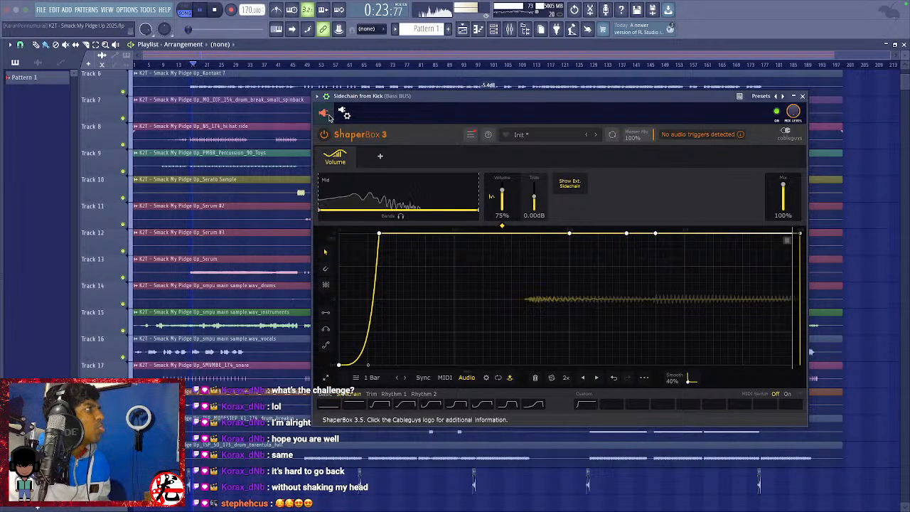
left_click(346, 114)
left_click(467, 235)
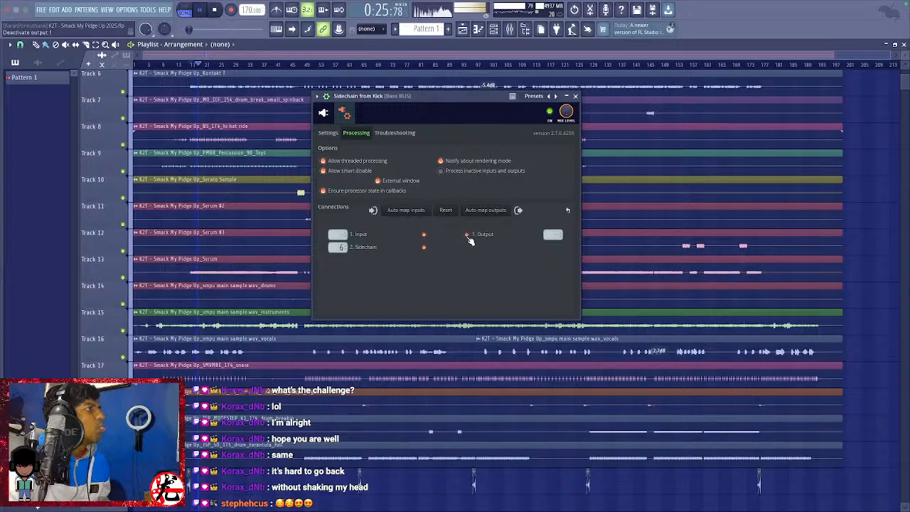
right_click(340, 247)
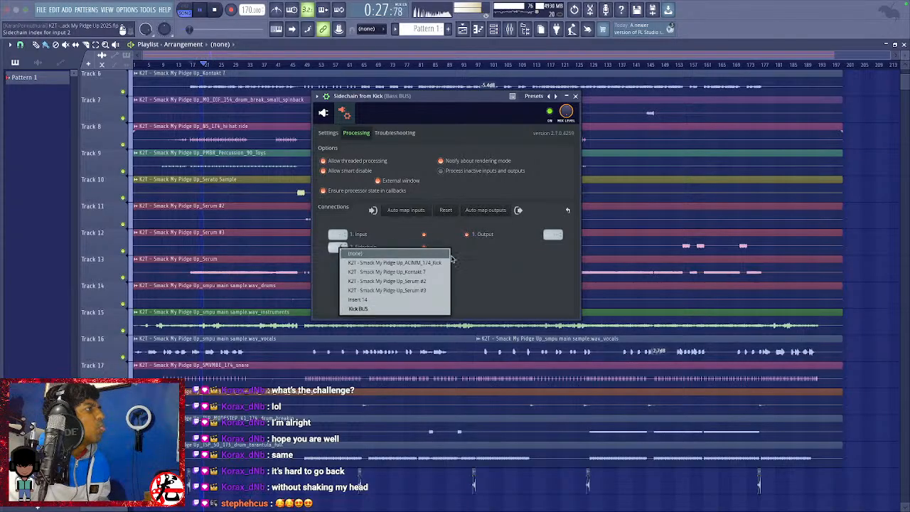
left_click(519, 285)
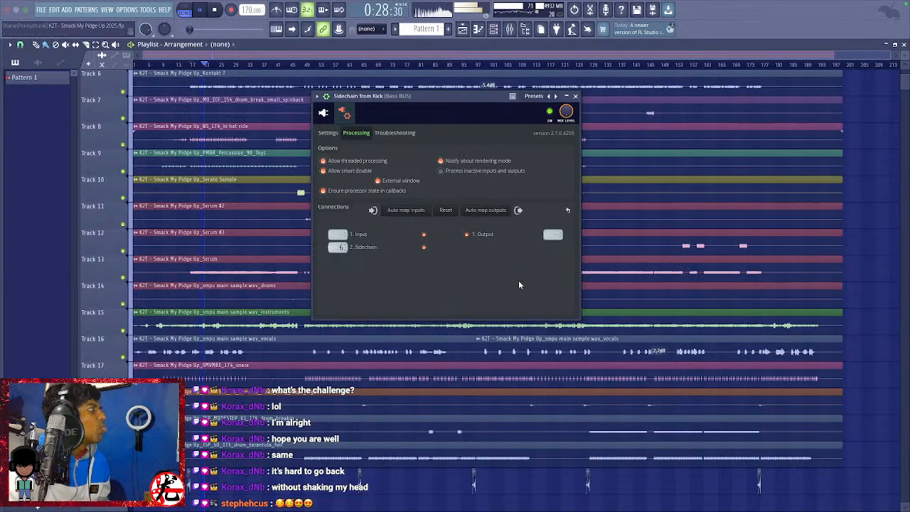
left_click(328, 114)
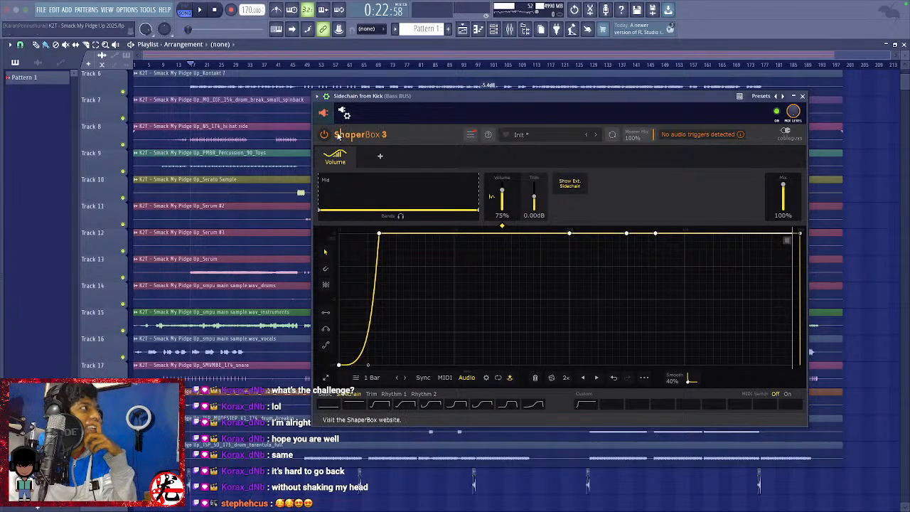
left_click(325, 114)
left_click(326, 116)
left_click(342, 115)
left_click(331, 114)
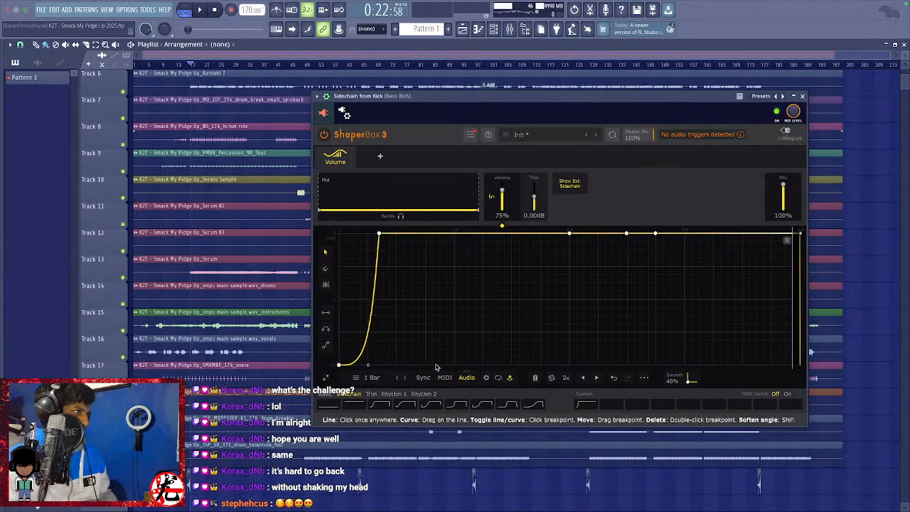
Set ShaperBox's global audio trigger detail to 78% and its threshold to -Inf, replay the section, and close the plugin.
left_click(487, 377)
key("space")
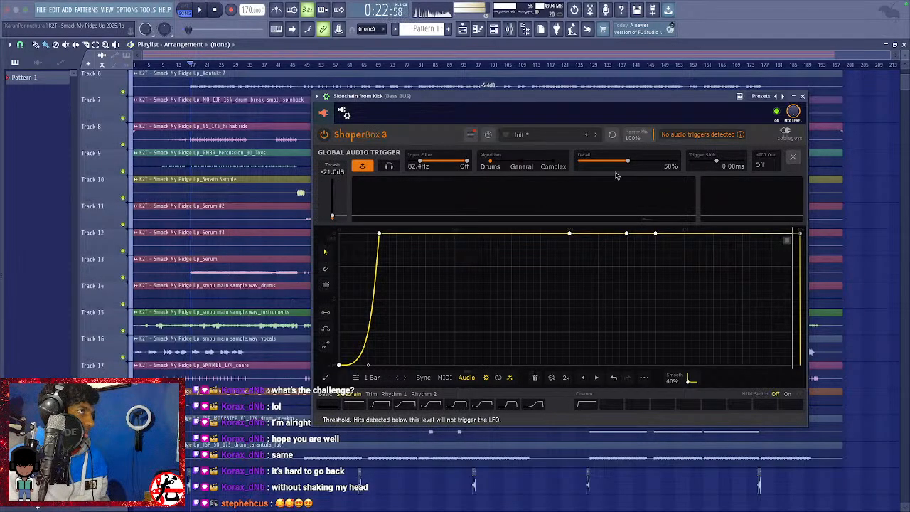
left_click_drag(631, 163, 656, 161)
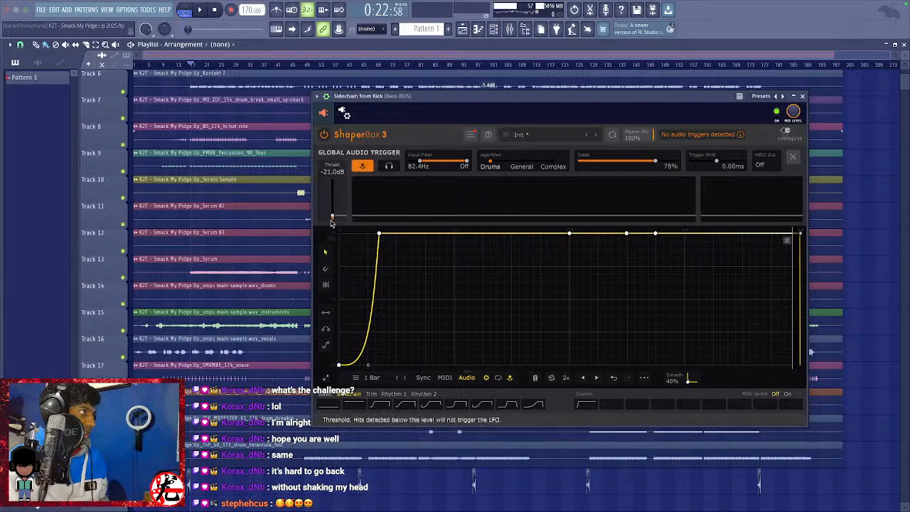
left_click_drag(333, 216, 334, 222)
key("space")
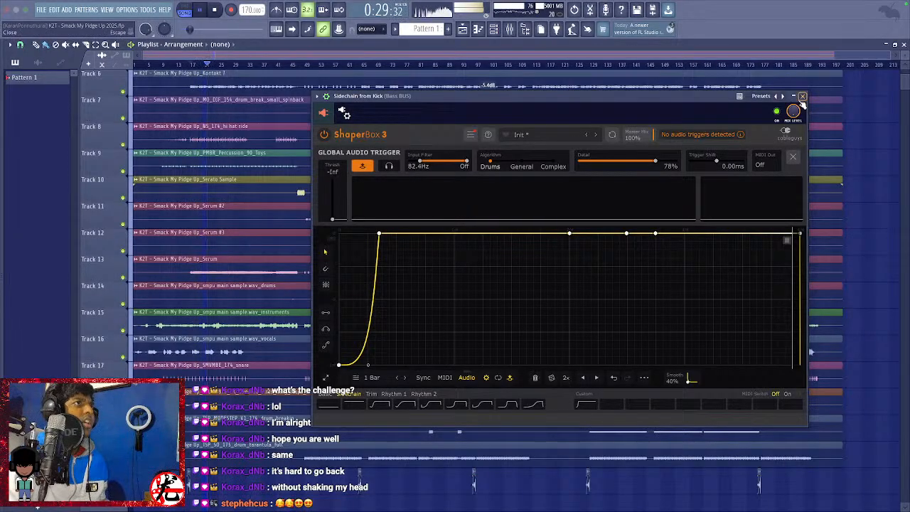
left_click(802, 98)
Replay from about bar 17 and set the audio trigger threshold to -36.4 dB in the Bass BUS ShaperBox.
scroll(443, 278, "up", 5)
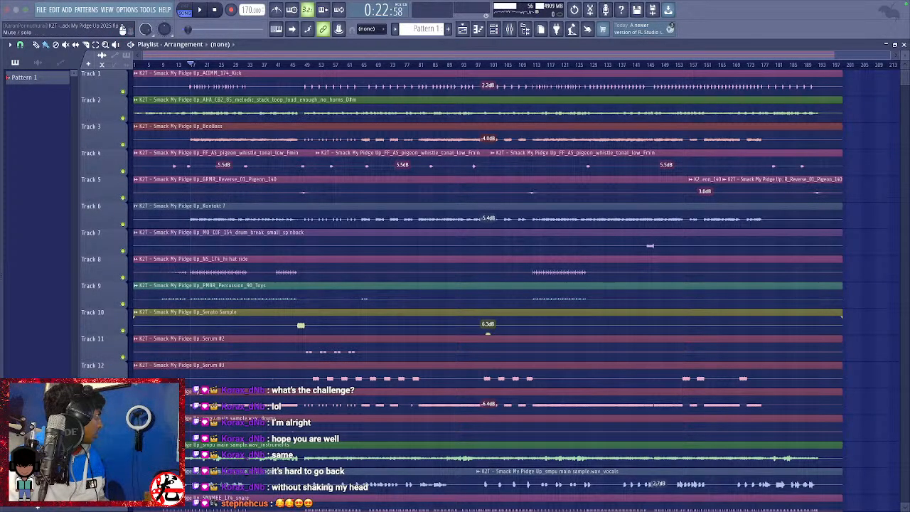
key("space")
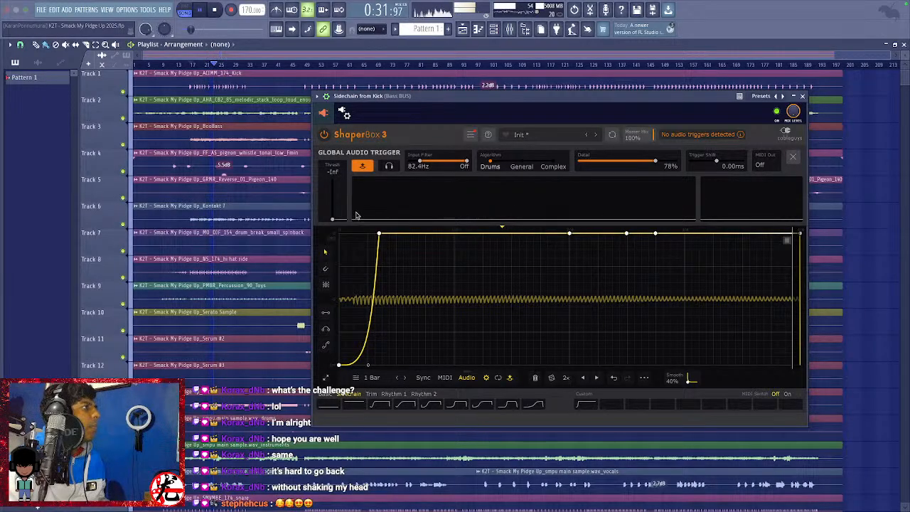
left_click_drag(329, 221, 332, 218)
Review the sidechain source choices of the Bass BUS ShaperBox, and replay from about bar 17 to test the triggering.
left_click(342, 112)
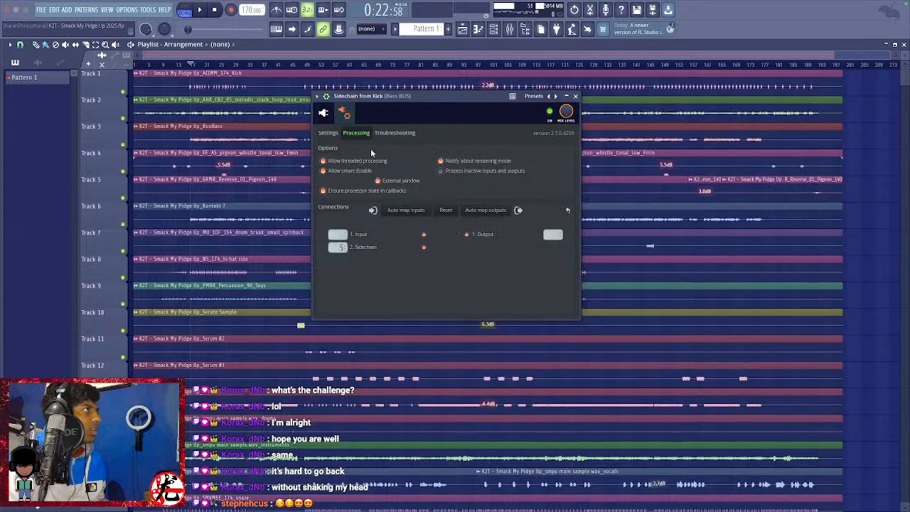
left_click(342, 247)
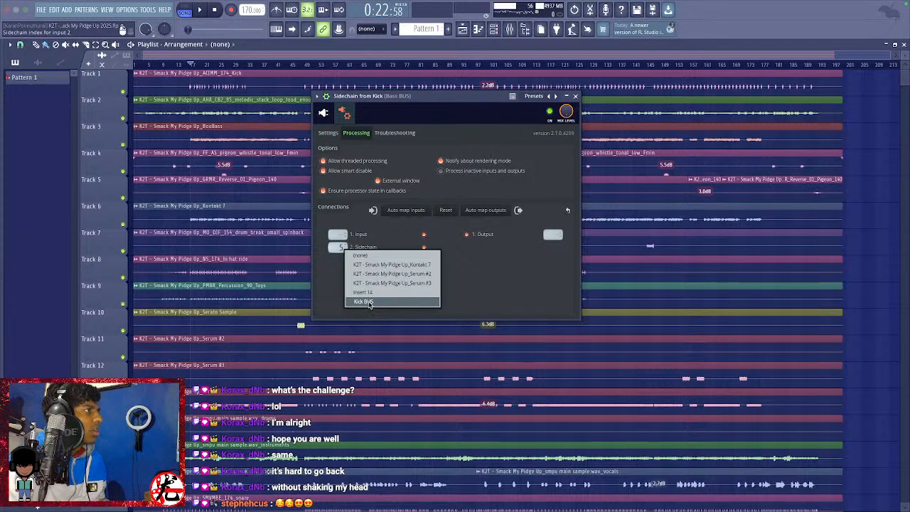
left_click(376, 274)
left_click(342, 112)
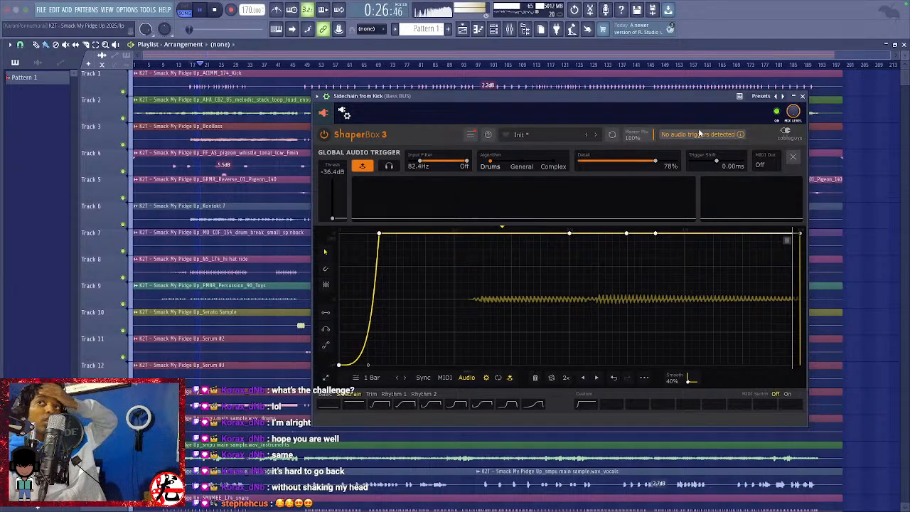
left_click(802, 96)
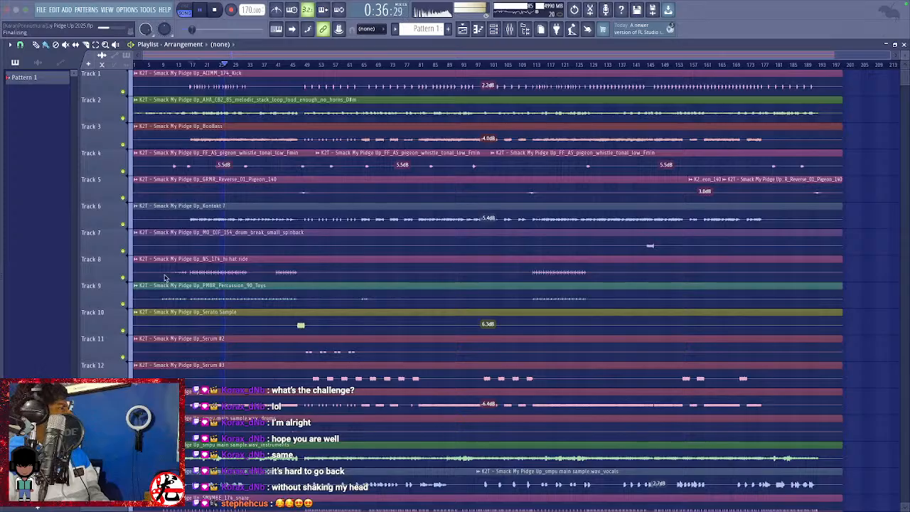
key("space")
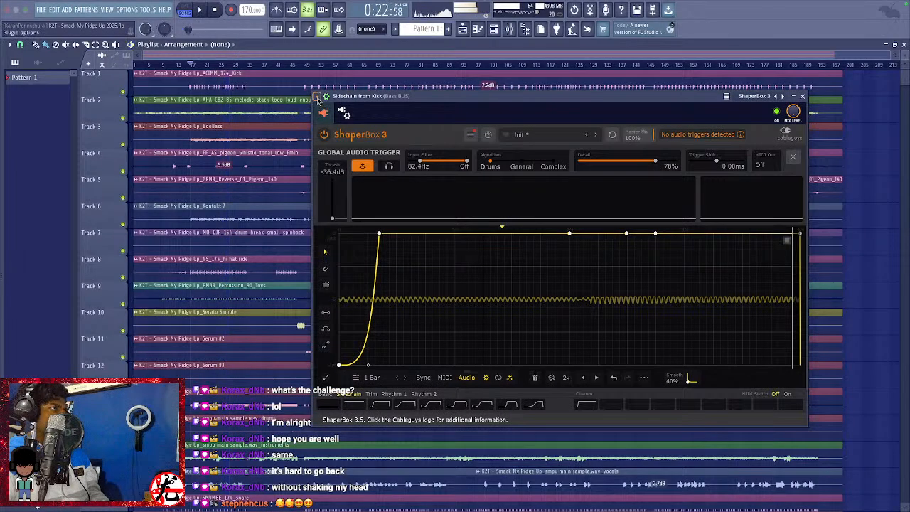
Load the Init preset in the Bass BUS ShaperBox.
left_click(317, 98)
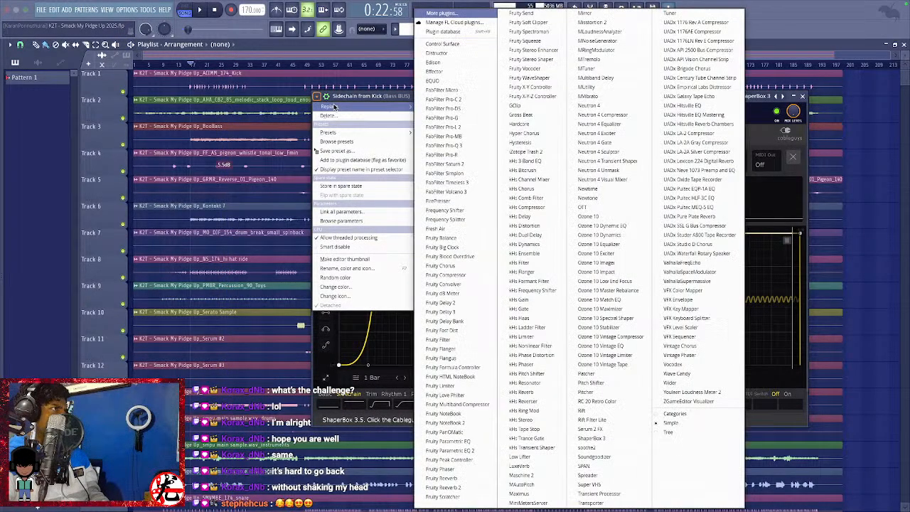
mouse_move(338, 132)
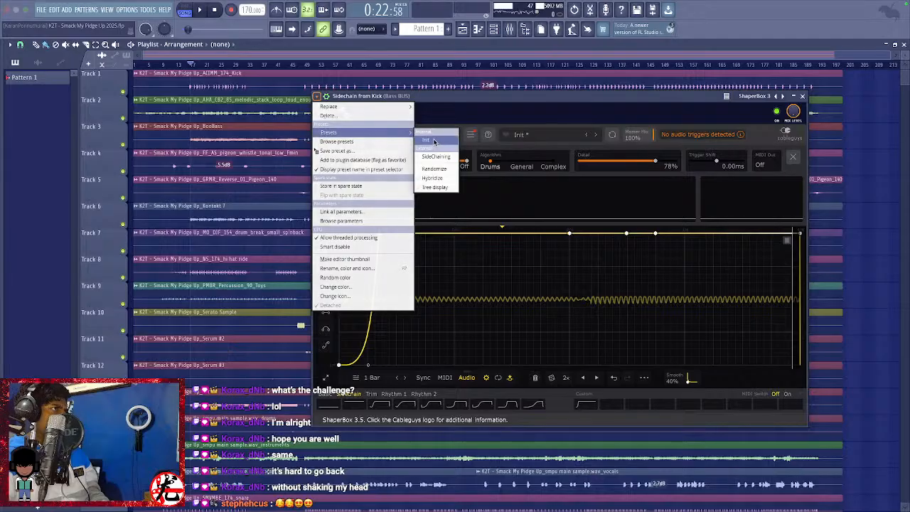
left_click(434, 142)
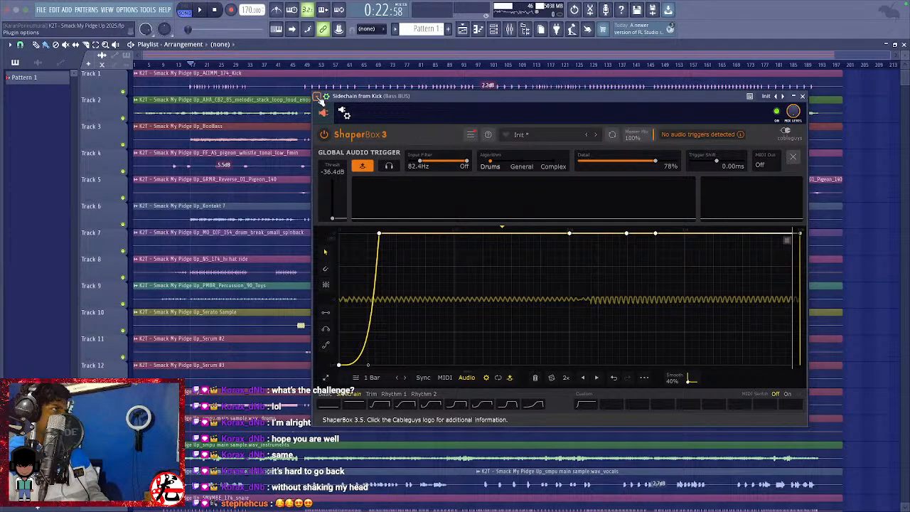
Load the saved SideChaining preset in the Bass BUS ShaperBox.
left_click(317, 98)
left_click(317, 99)
left_click(317, 98)
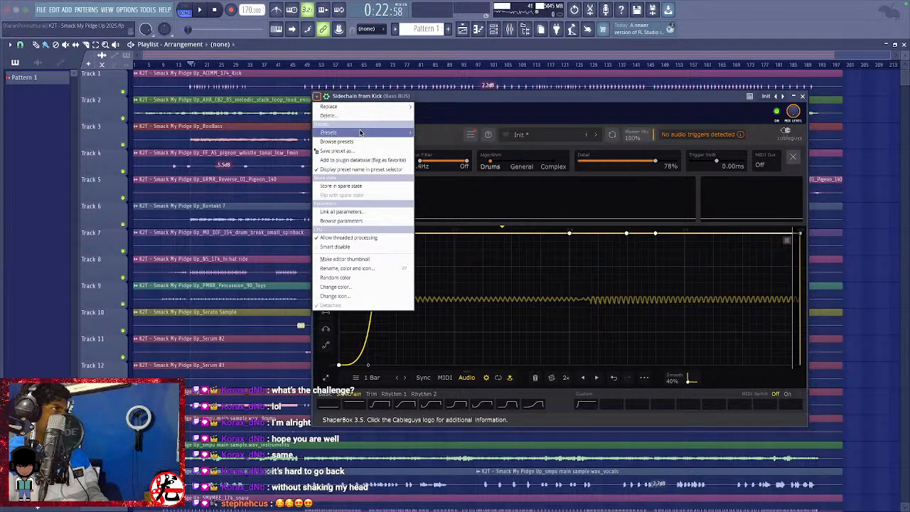
mouse_move(360, 132)
left_click(429, 163)
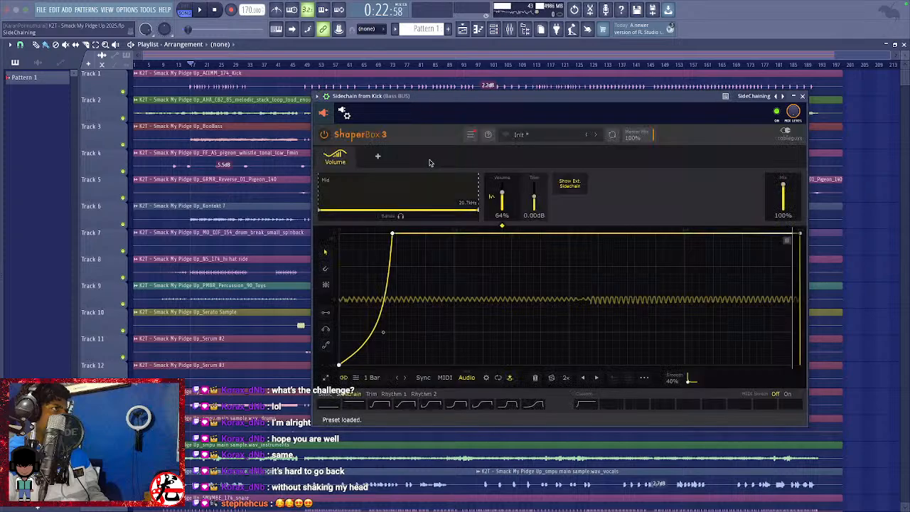
Set the sidechain input source of the Bass BUS ShaperBox to 5 in its processing connections.
left_click(343, 112)
left_click(356, 132)
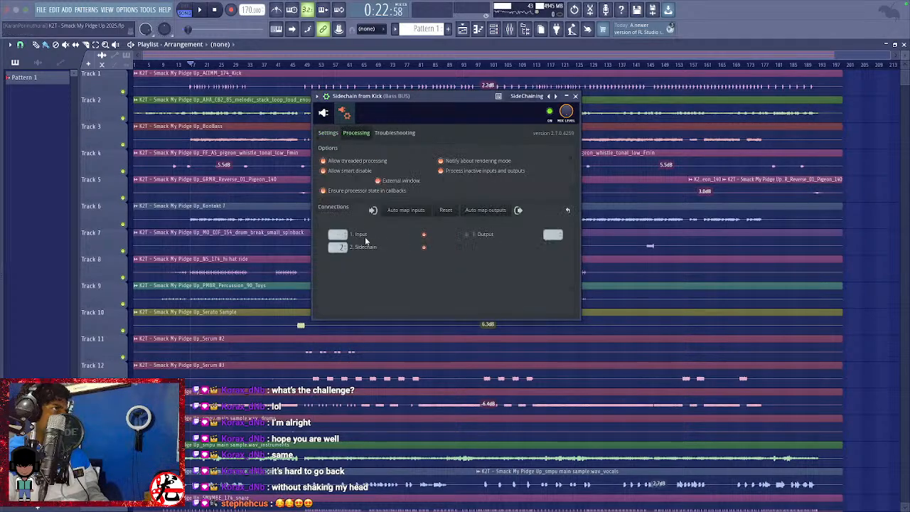
left_click(339, 242)
left_click(361, 295)
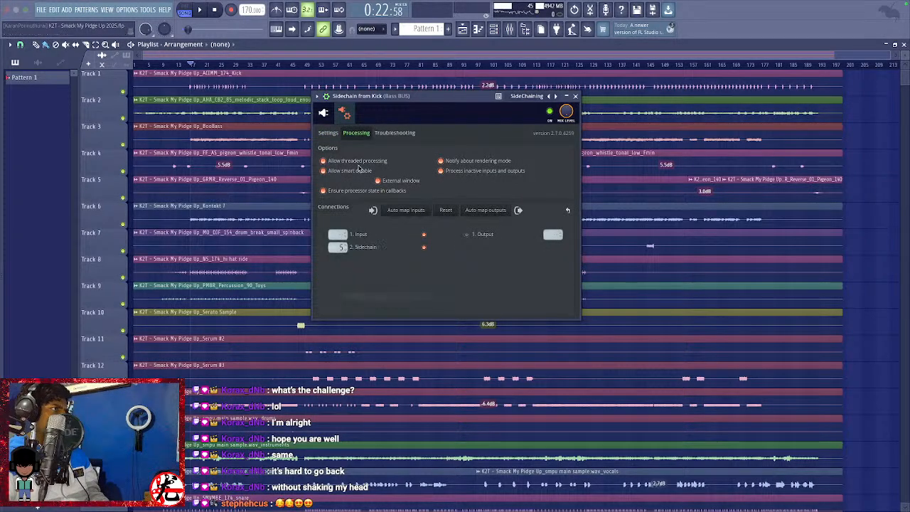
Reshape and shorten the opening rise of the Bass BUS volume curve during playback.
left_click(343, 114)
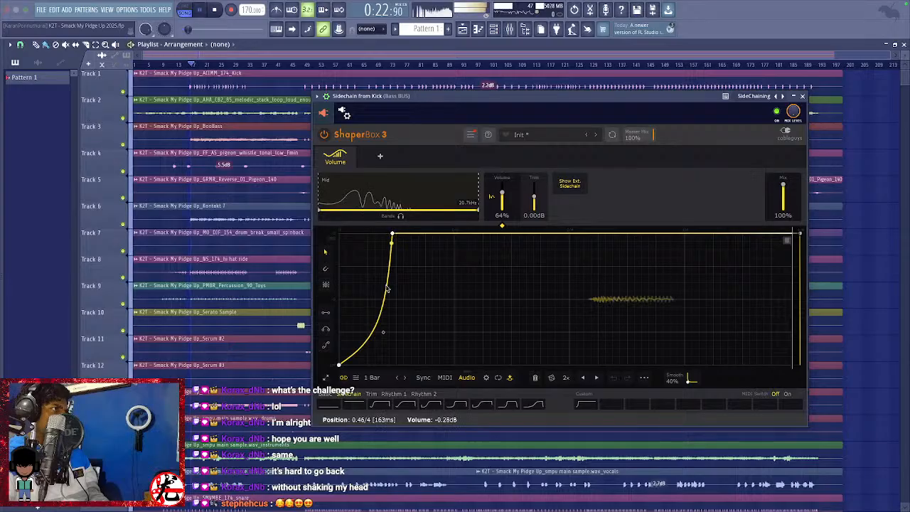
left_click_drag(383, 332, 372, 325)
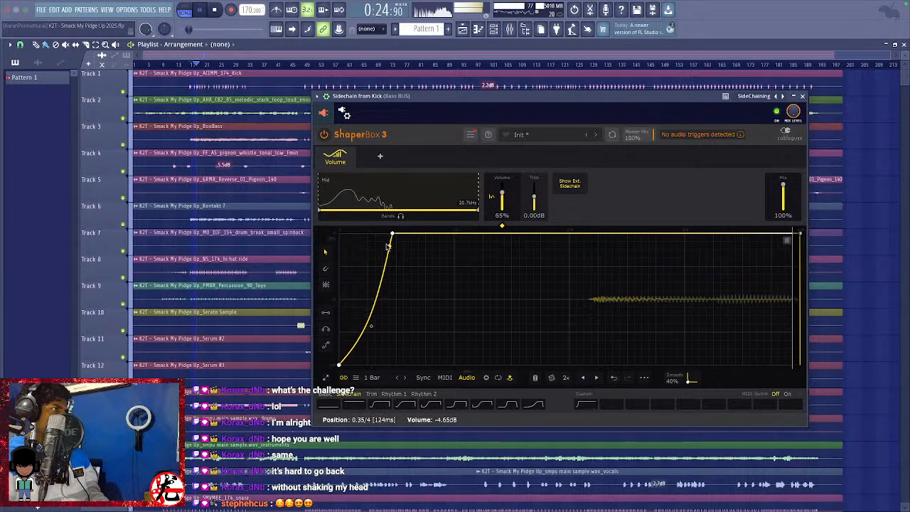
left_click_drag(391, 235, 376, 235)
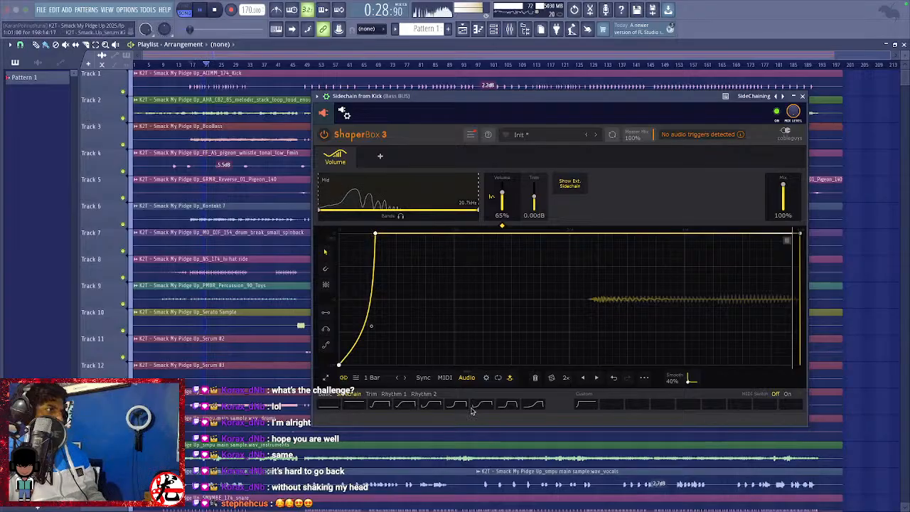
Set the Bass BUS audio trigger to a -24.4 dB threshold, 62.5 Hz input filter and 39% detail.
left_click(487, 378)
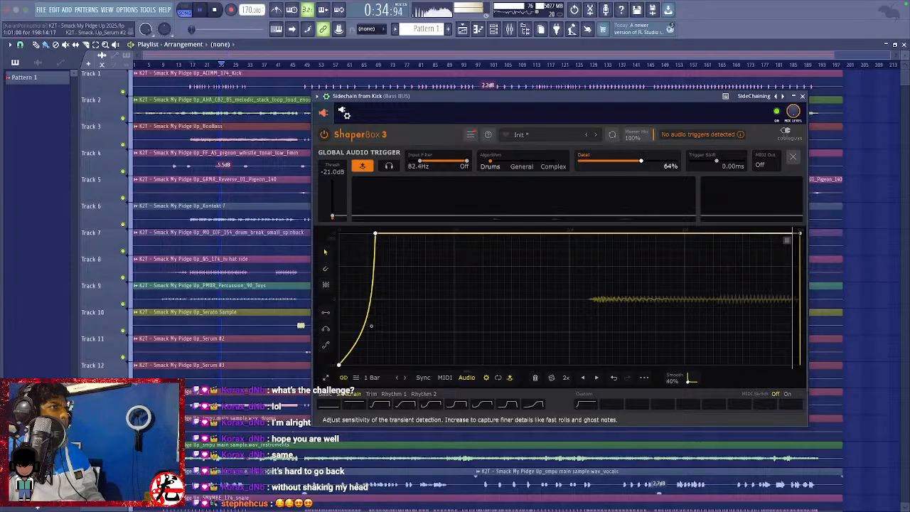
left_click_drag(631, 165, 659, 162)
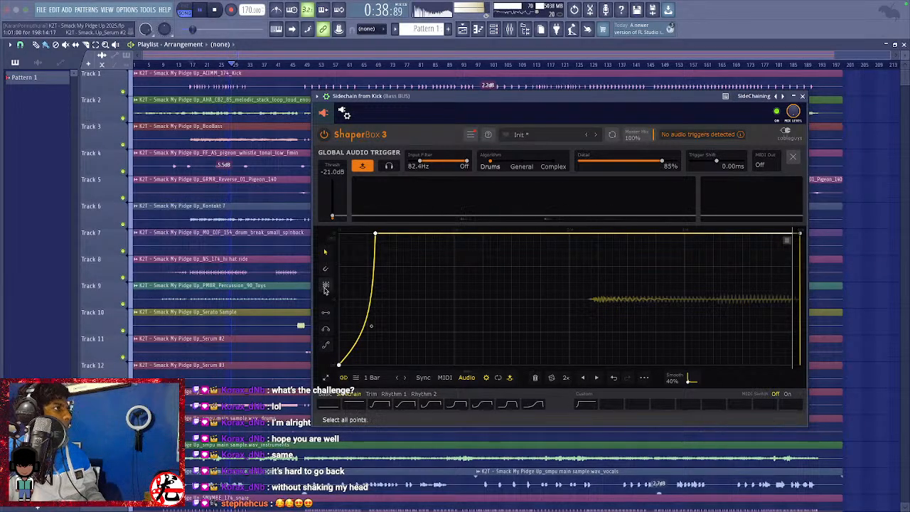
left_click_drag(333, 216, 332, 216)
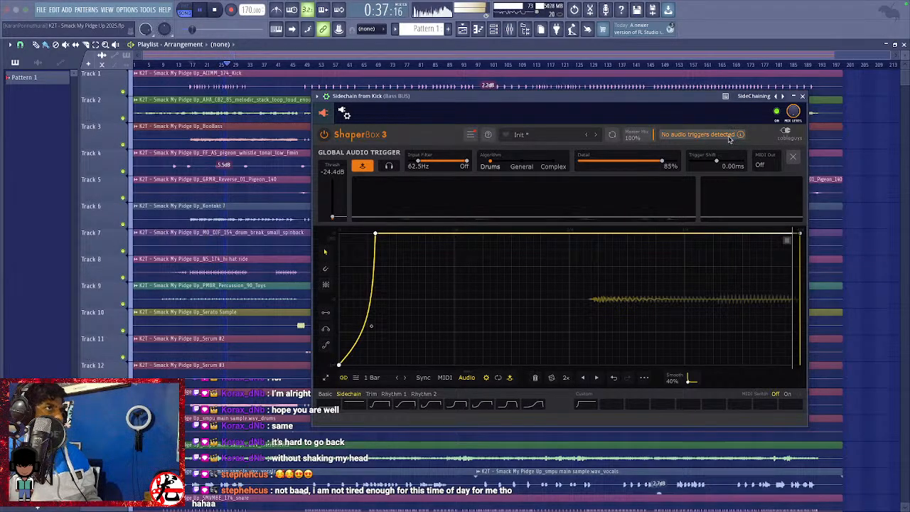
left_click_drag(634, 161, 619, 160)
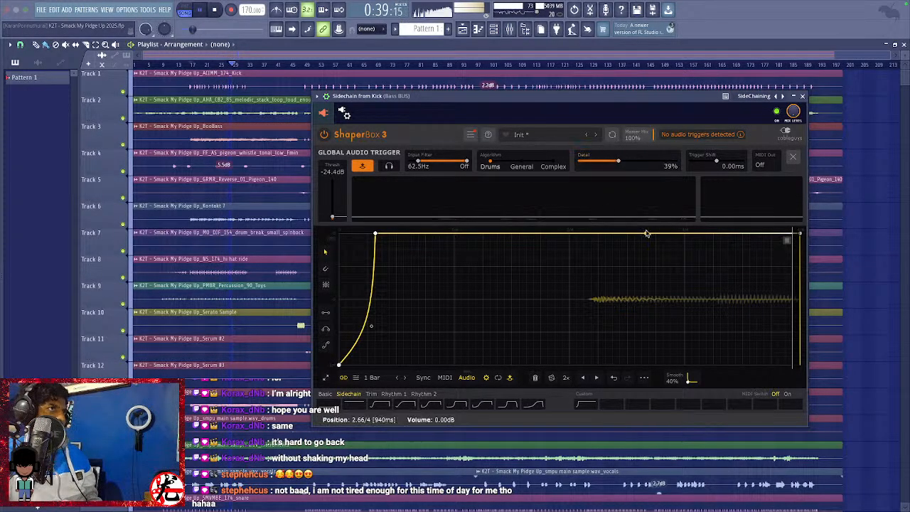
mouse_move(604, 506)
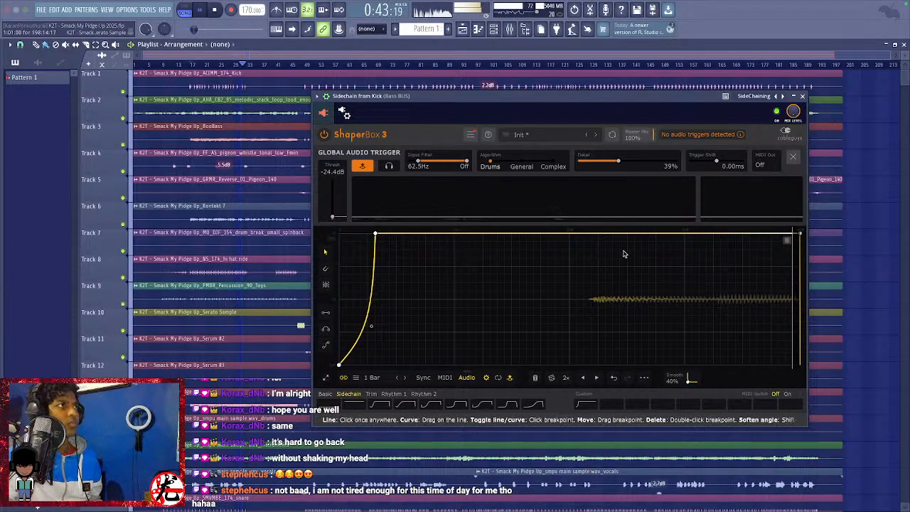
left_click(802, 96)
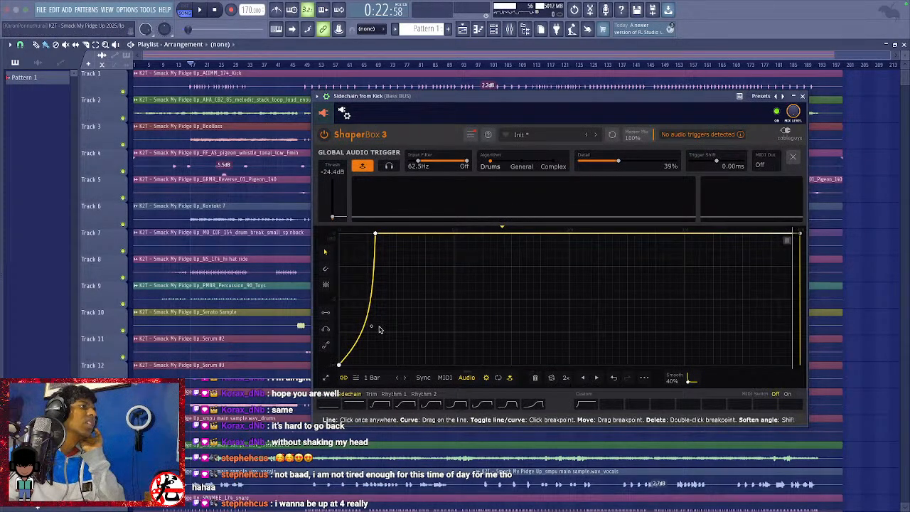
Tighten the opening rise of the Bass BUS volume curve so it reaches full level at about 71 ms.
left_click_drag(372, 327, 362, 322)
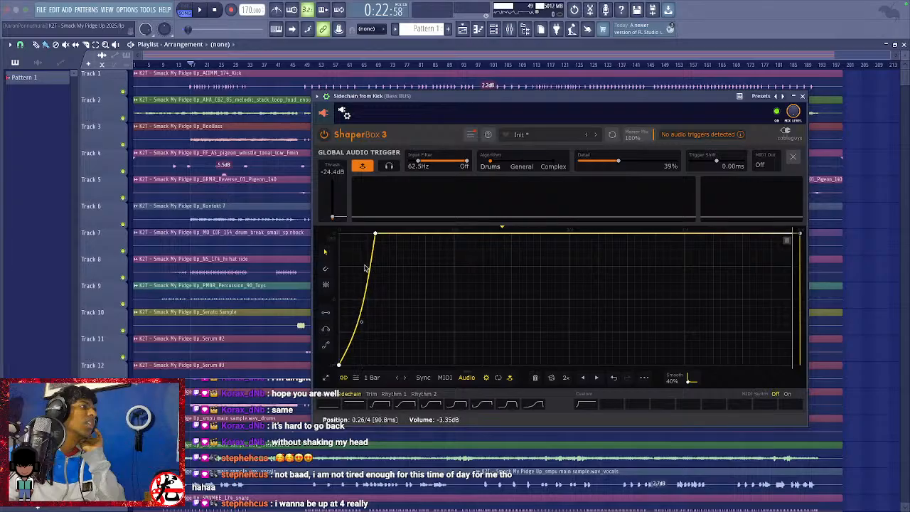
left_click_drag(376, 235, 362, 234)
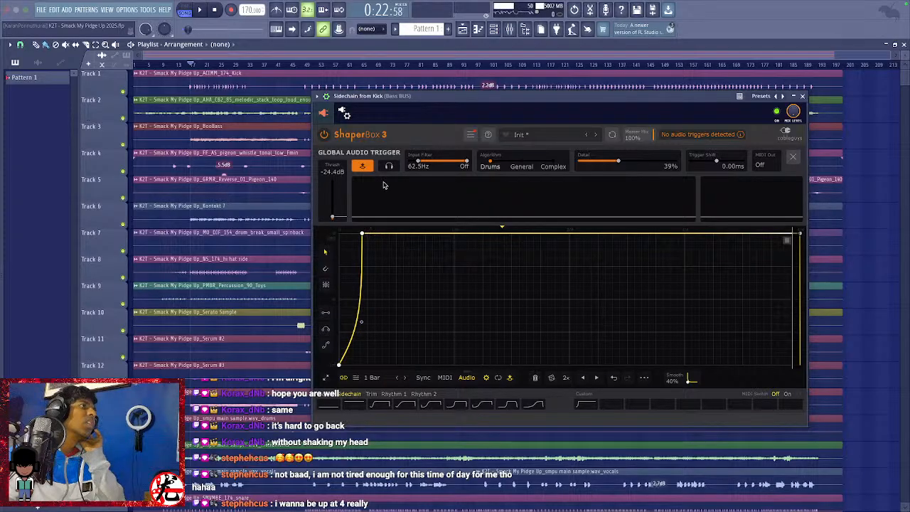
Recheck the sidechain source choices of the Bass BUS ShaperBox, keeping 5 selected.
left_click(345, 115)
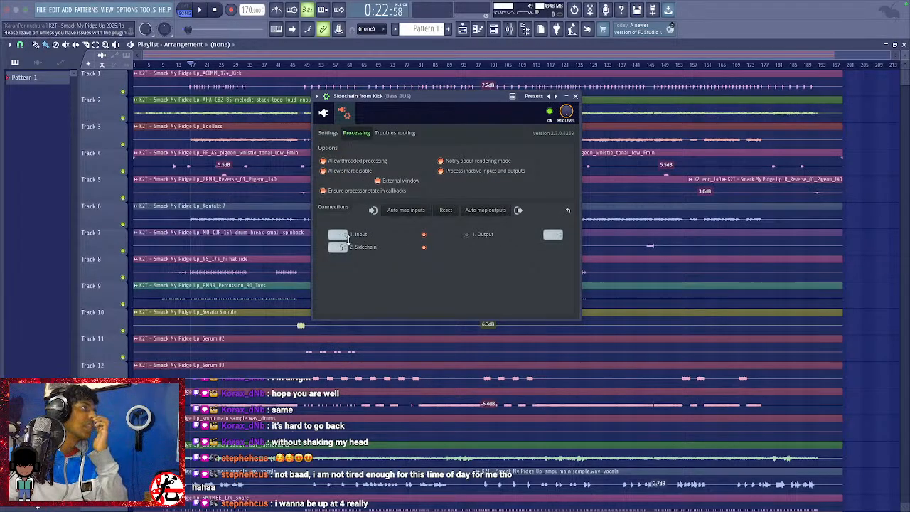
left_click(339, 248)
left_click(355, 305)
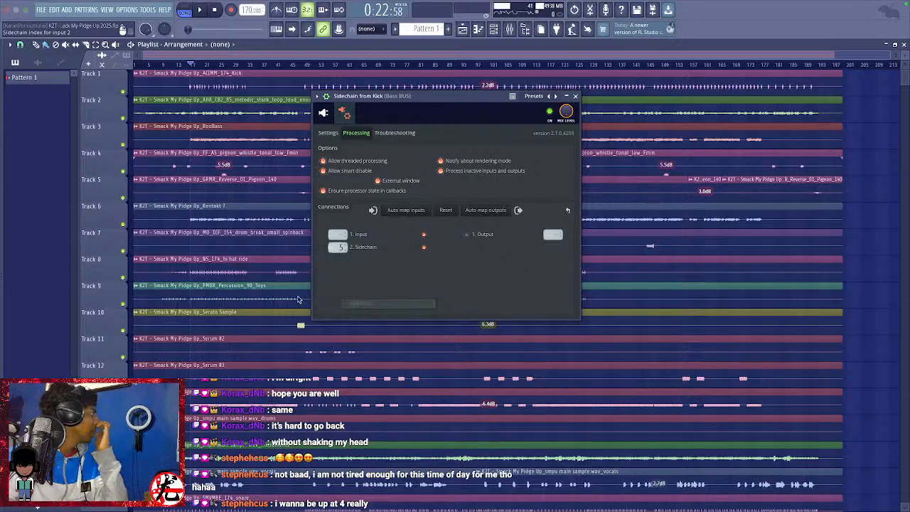
Open the ShaperBox on the Tops BUS and inspect its plugin settings and triggering while playing from about bar 17.
key("F9")
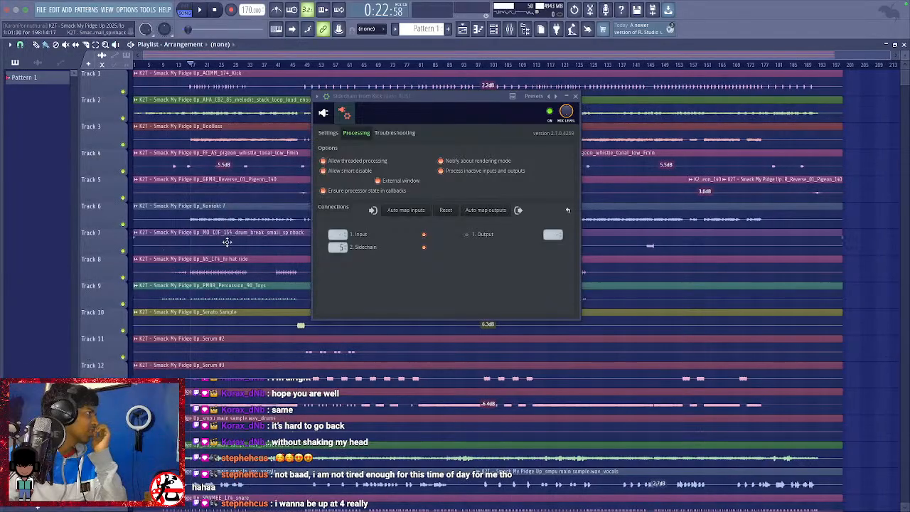
scroll(226, 243, "down", 5)
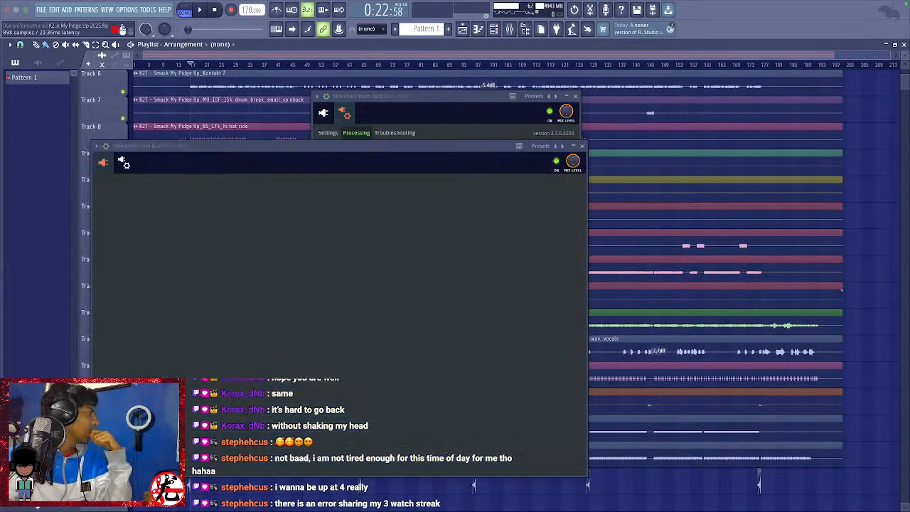
key("space")
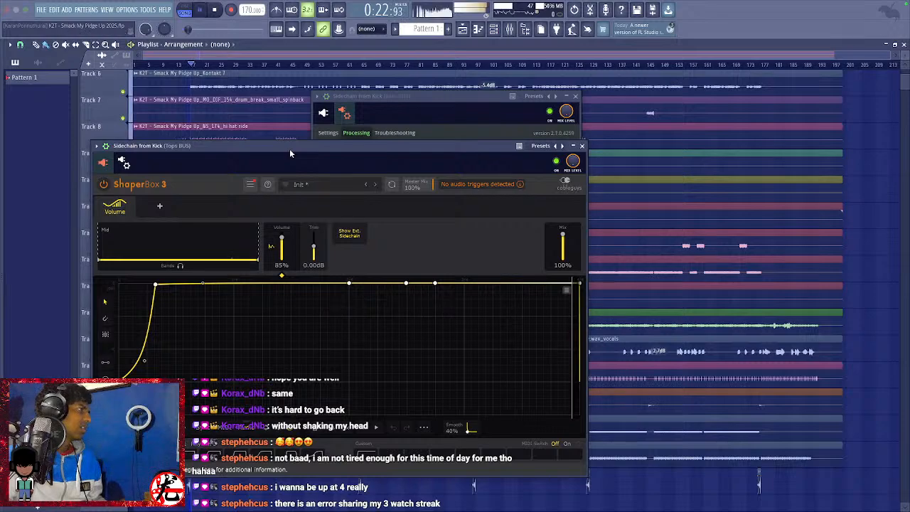
left_click(124, 163)
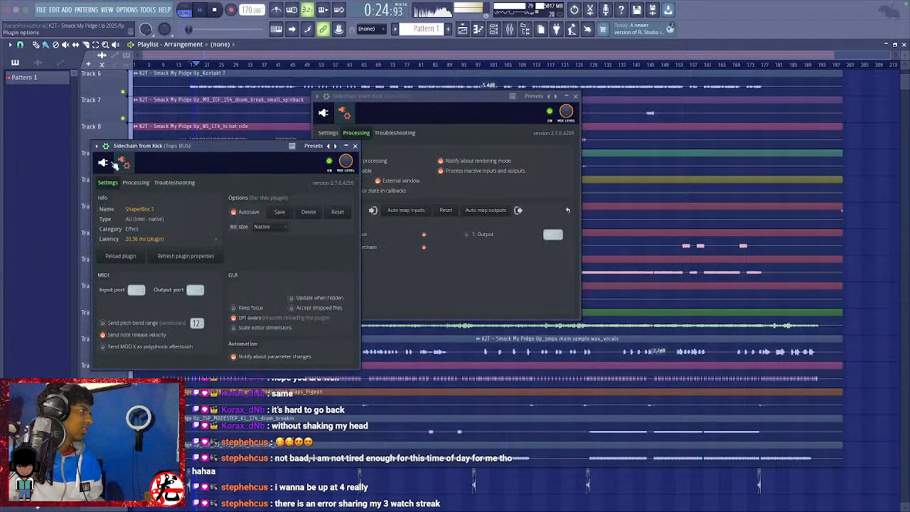
left_click(124, 163)
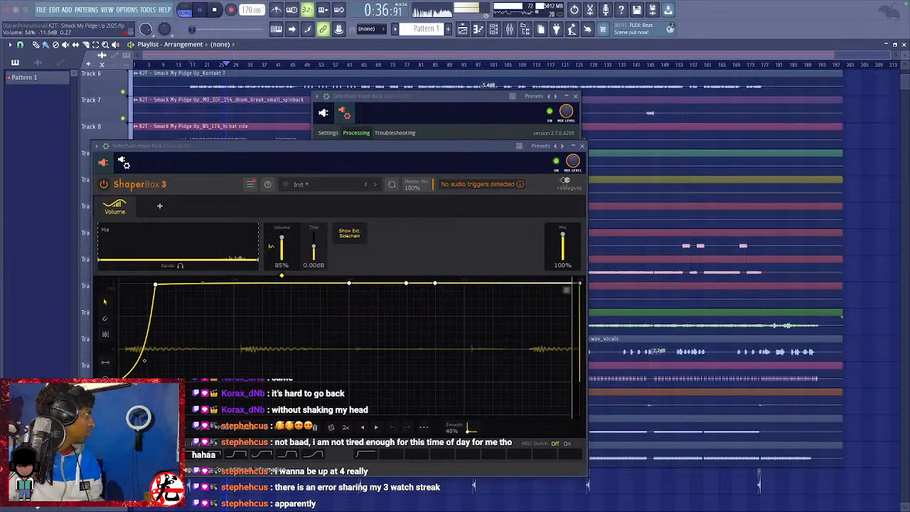
key("space")
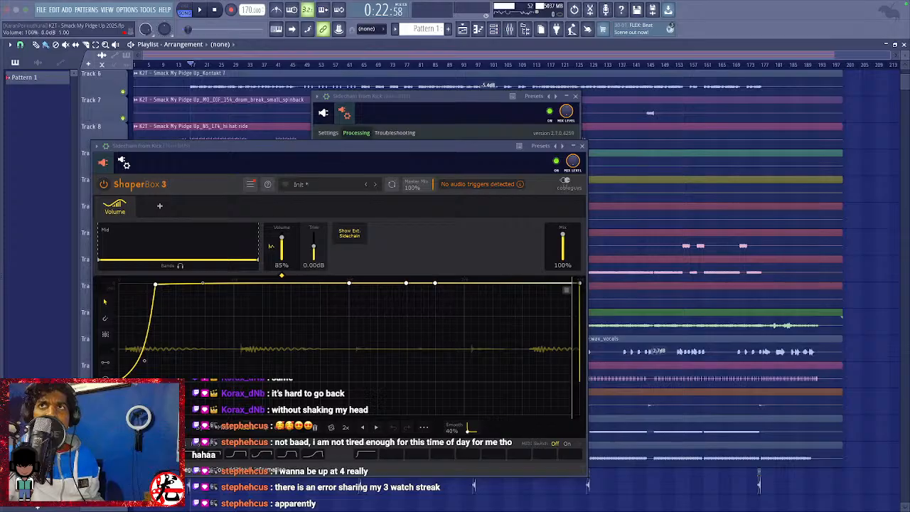
key("alt+F8")
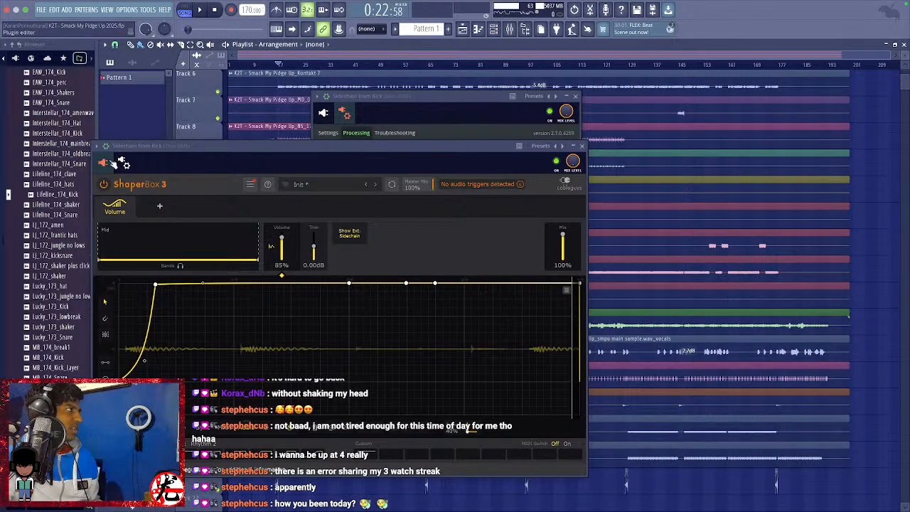
Select 2 as the sidechain input source of the Tops BUS ShaperBox in its processing connections.
left_click(124, 163)
left_click(145, 184)
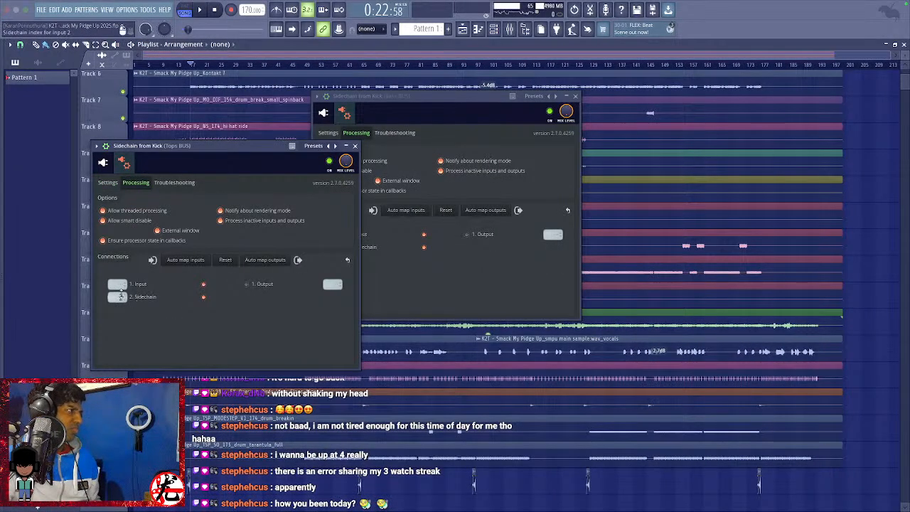
left_click(119, 296)
left_click(131, 323)
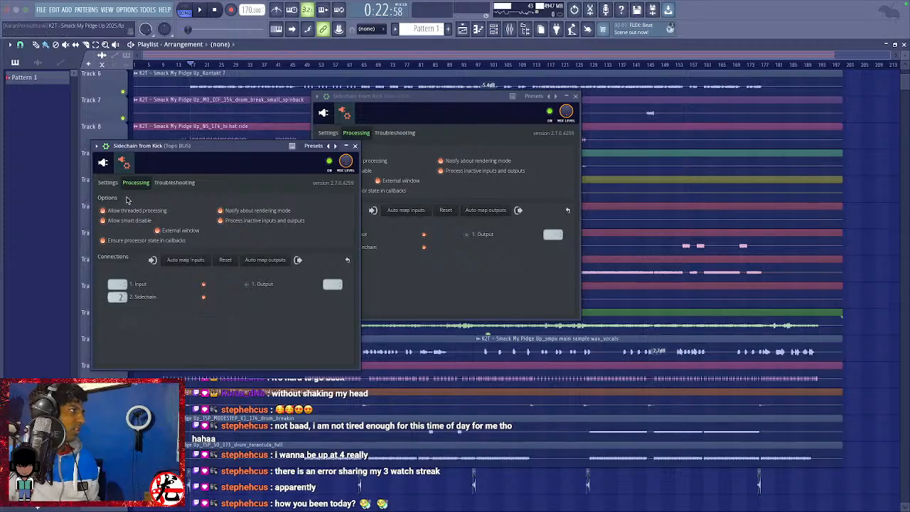
Flatten the upper part of the Tops BUS volume curve and delete its two breakpoints near the middle.
left_click(103, 164)
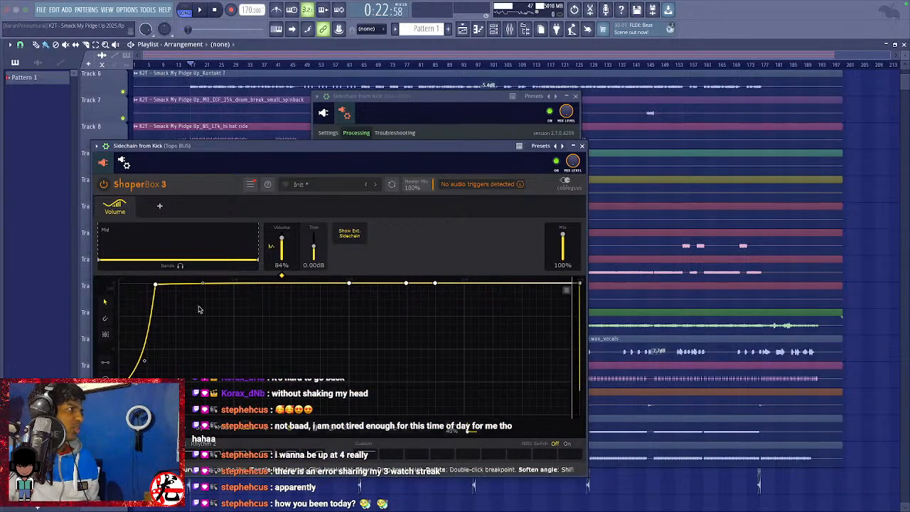
left_click_drag(203, 283, 195, 287)
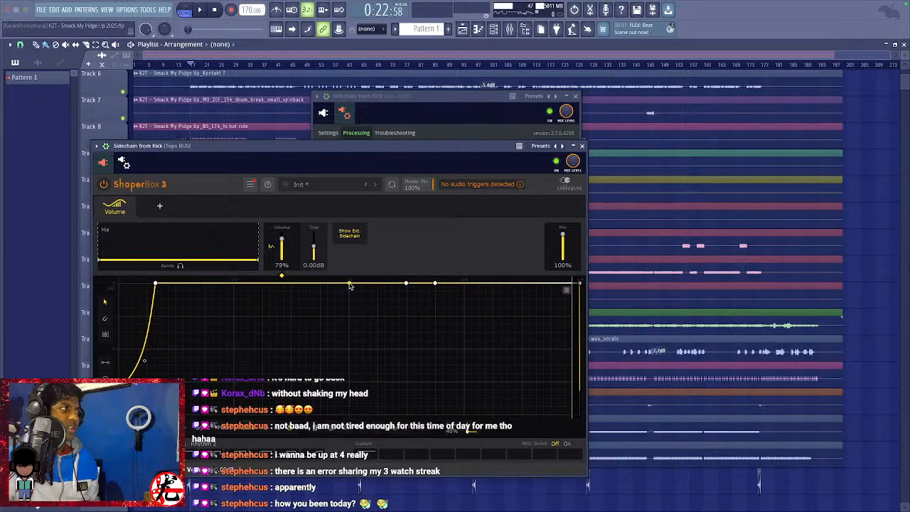
double_click(406, 284)
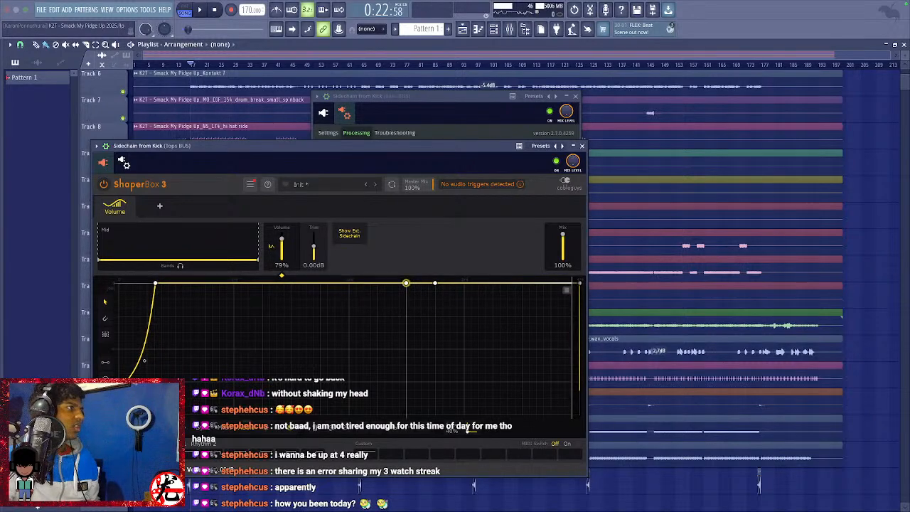
left_click(433, 283)
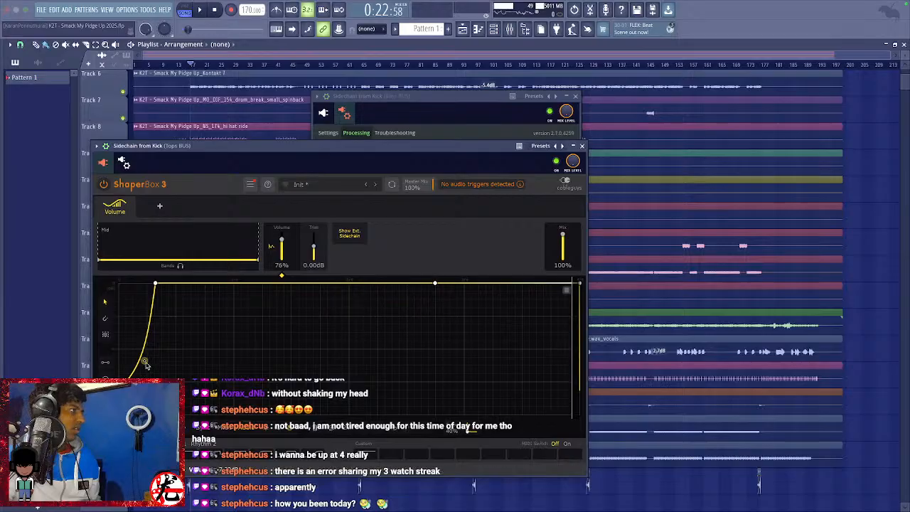
Shorten the opening rise of the Tops BUS volume curve and play briefly from about bar 17 to test it.
left_click_drag(144, 361, 141, 357)
left_click_drag(156, 284, 148, 283)
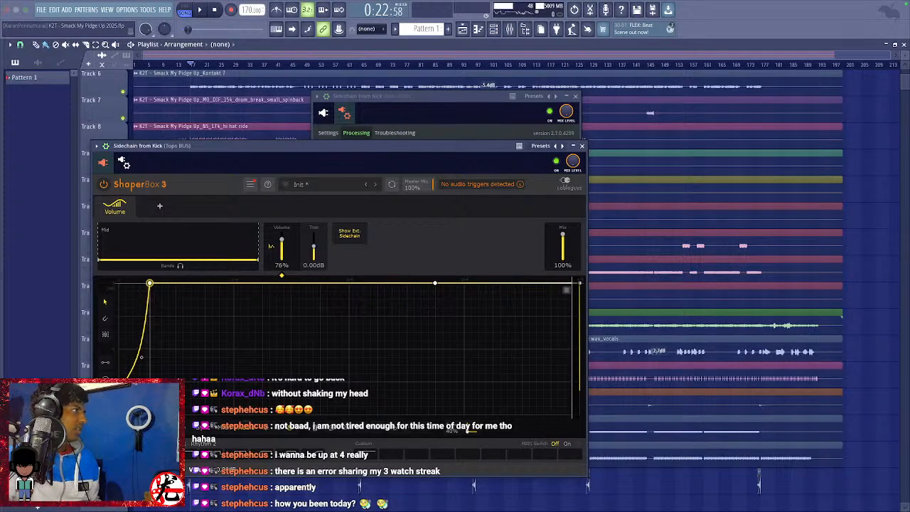
key("space")
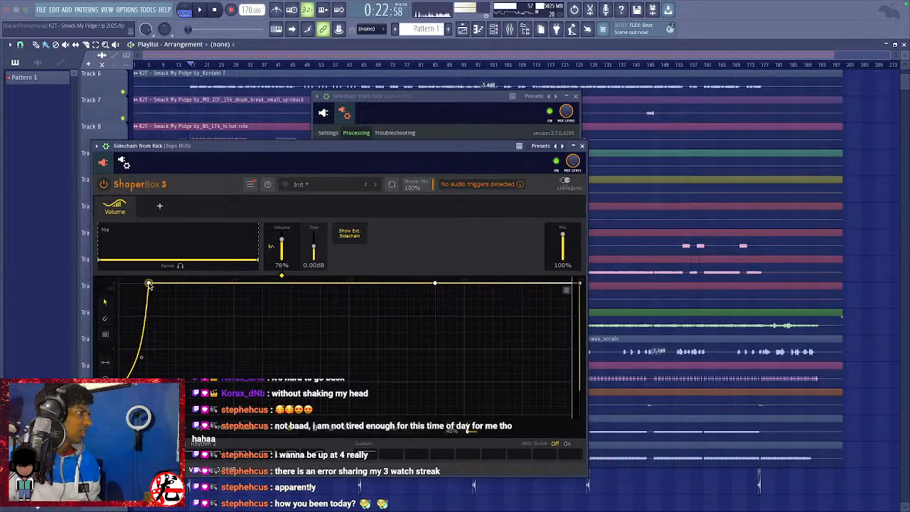
key("space")
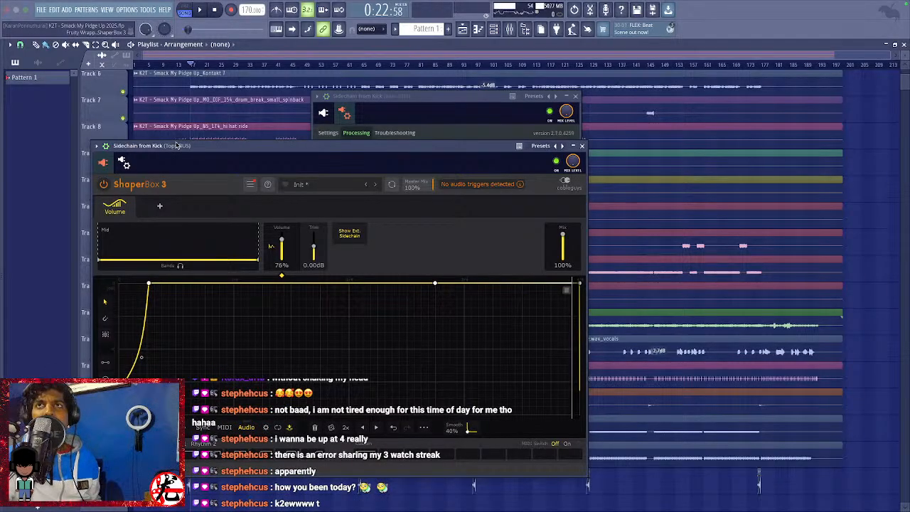
Close the Tops BUS ShaperBox and lengthen the opening rise of the Bass BUS volume curve.
left_click(127, 163)
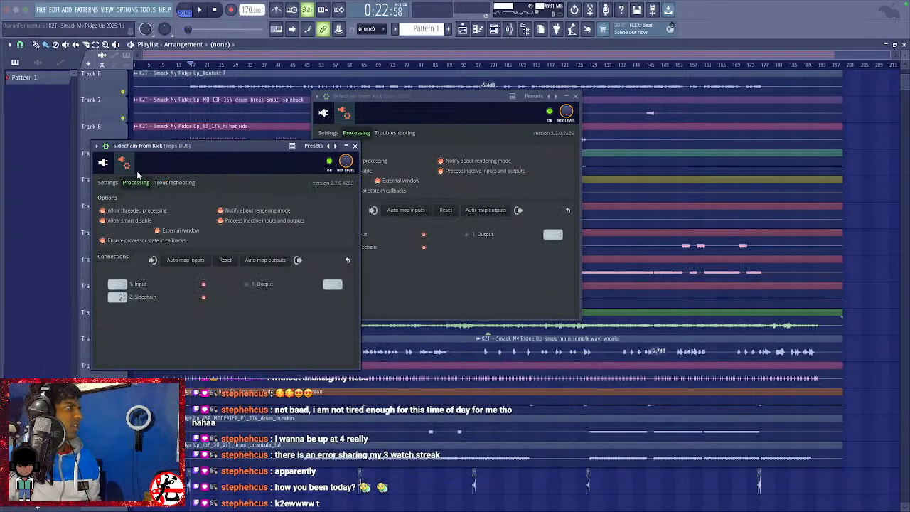
left_click(357, 147)
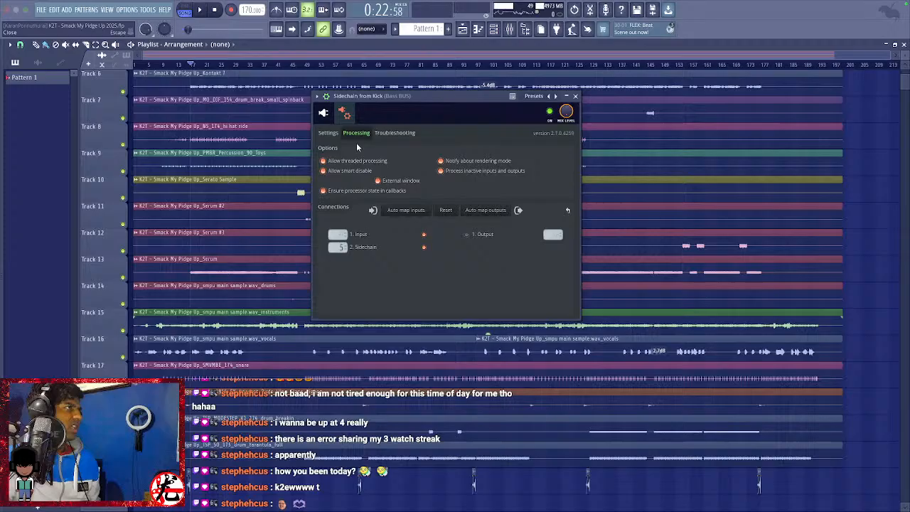
left_click(323, 113)
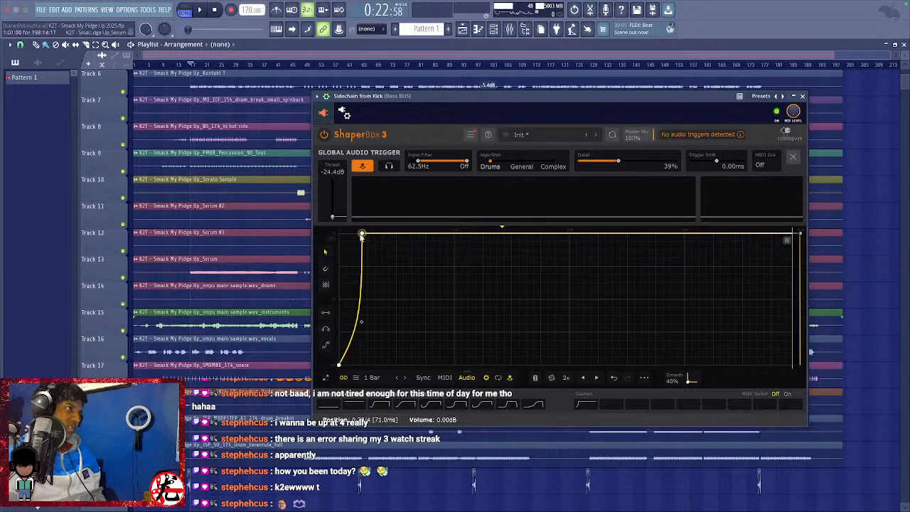
left_click_drag(362, 234, 377, 234)
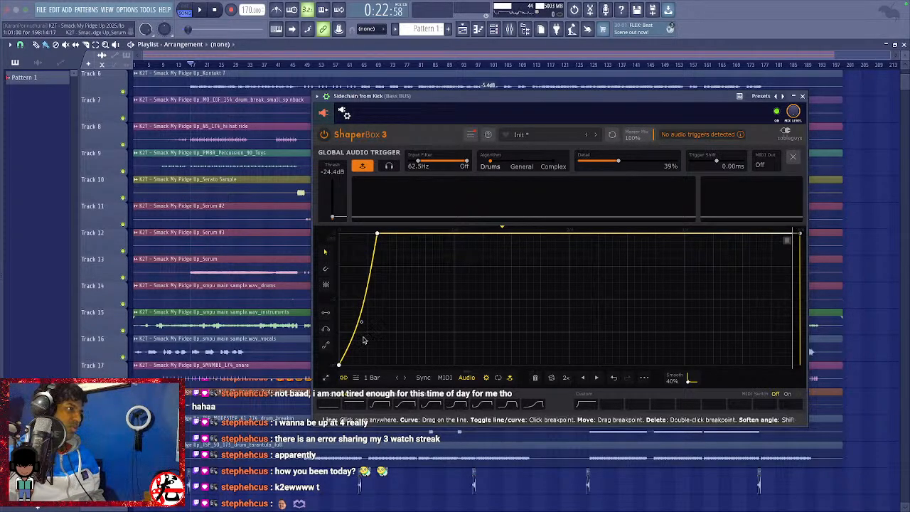
Bend the opening rise of the Bass BUS volume curve to steepen towards its end and check the plugin's sidechain input source.
left_click_drag(361, 324, 375, 330)
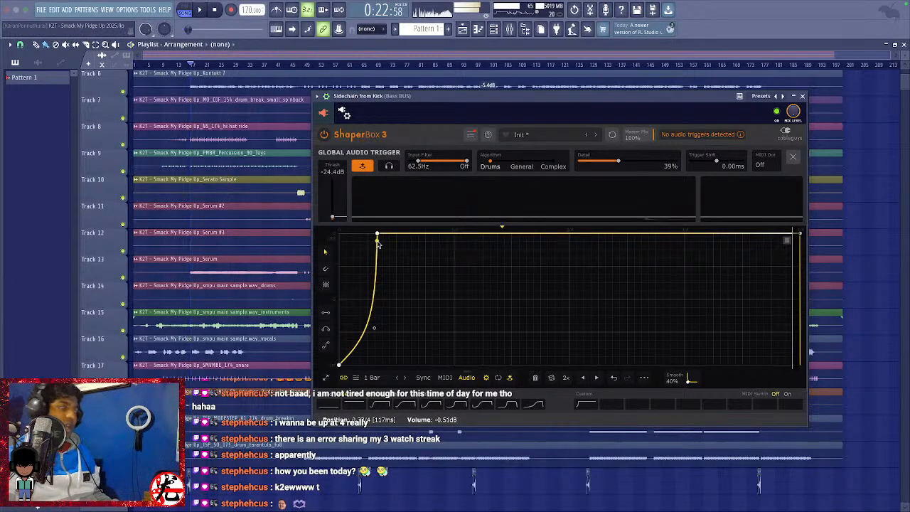
left_click(345, 114)
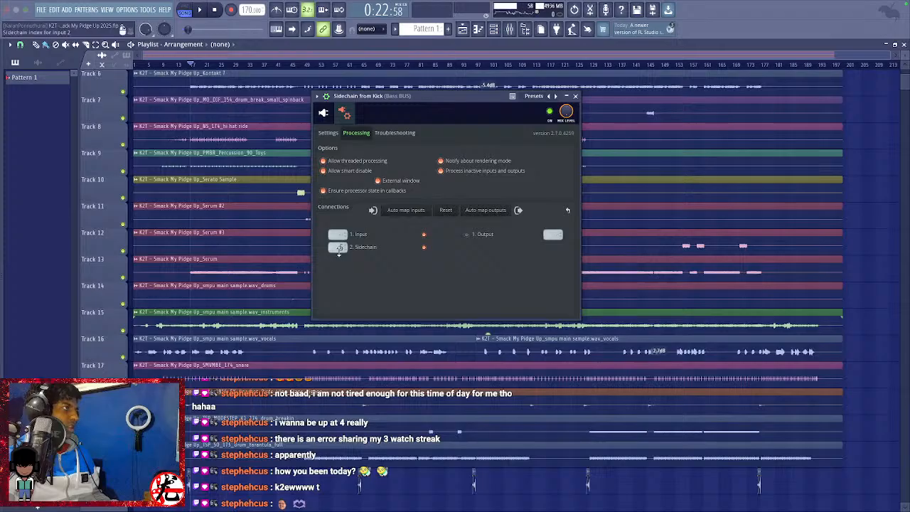
left_click(339, 248)
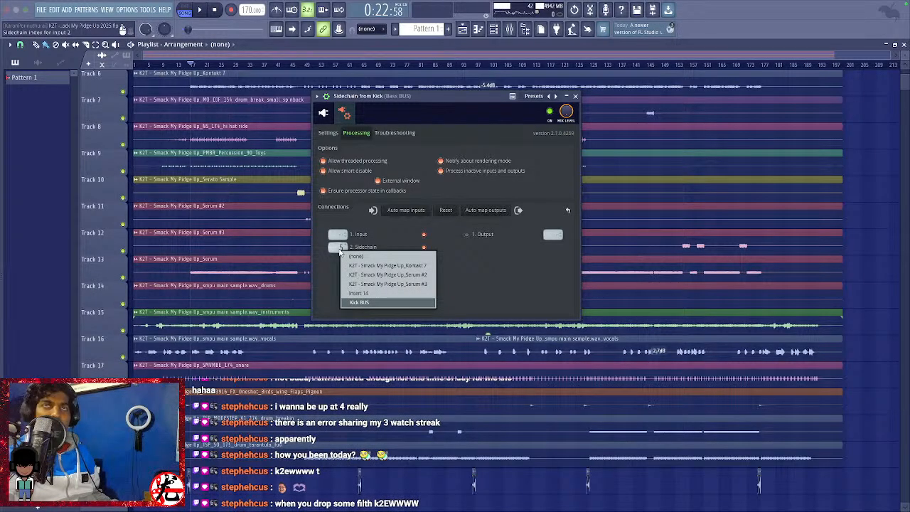
left_click(470, 280)
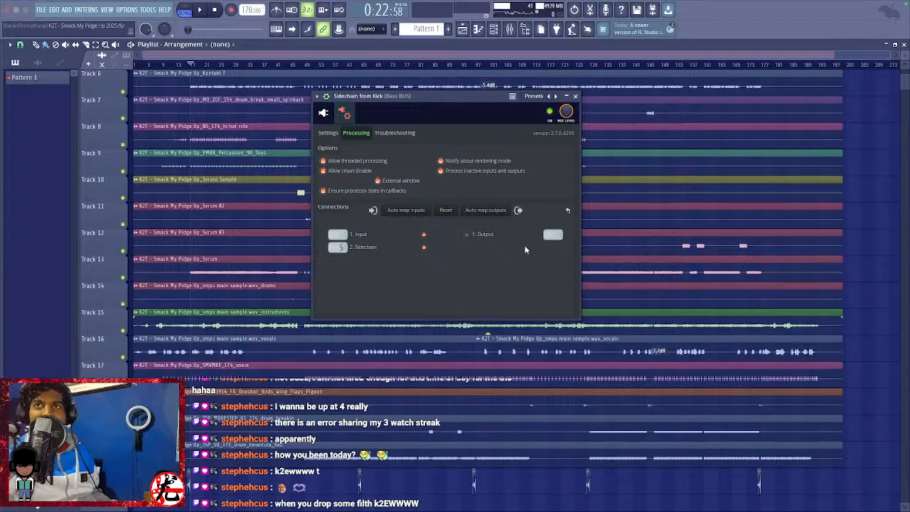
left_click(575, 95)
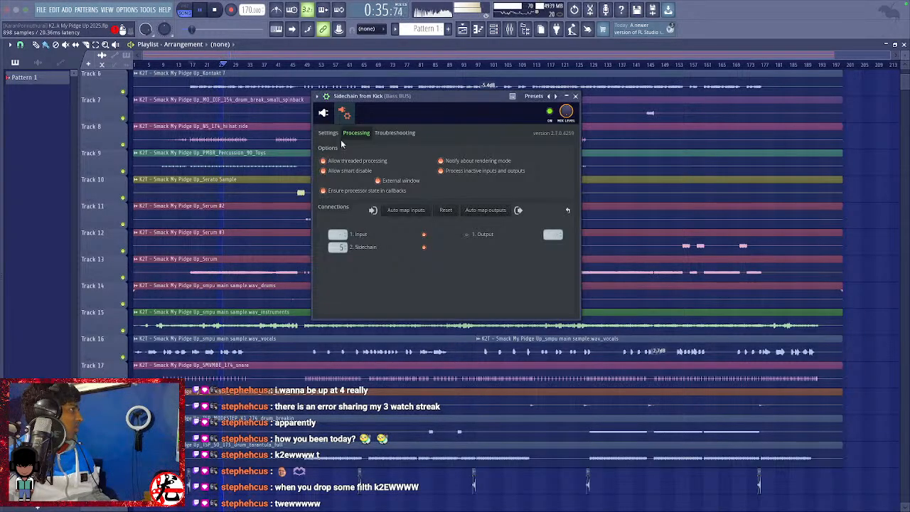
left_click(326, 117)
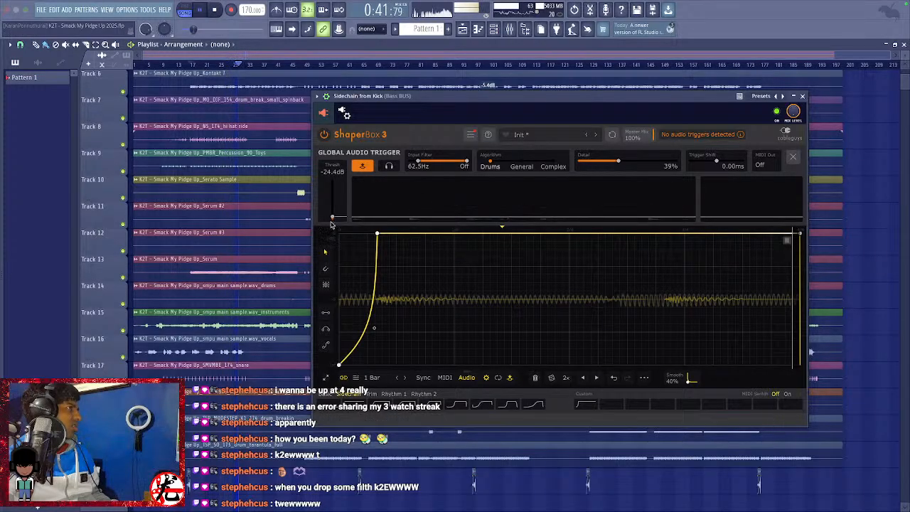
Set the audio trigger threshold of the Bass BUS ShaperBox to -Inf, testing other levels during playback.
left_click_drag(332, 217, 332, 222)
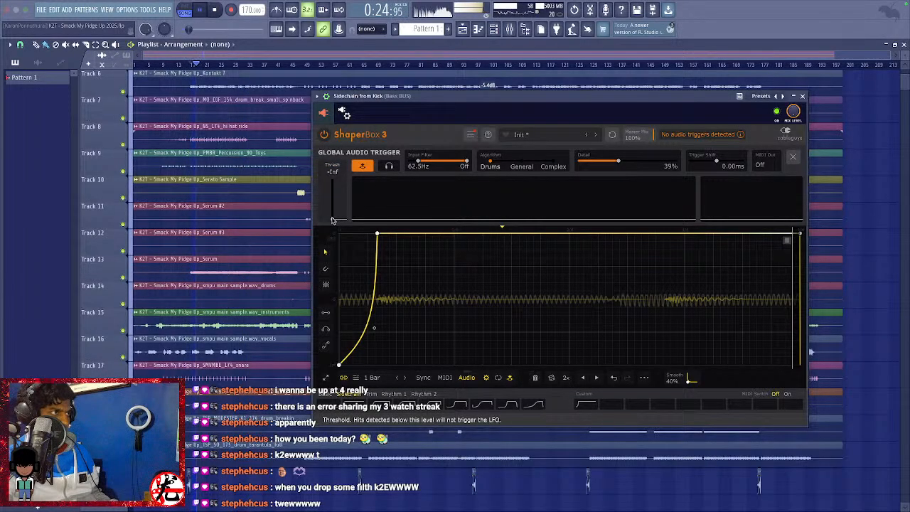
left_click_drag(331, 220, 332, 215)
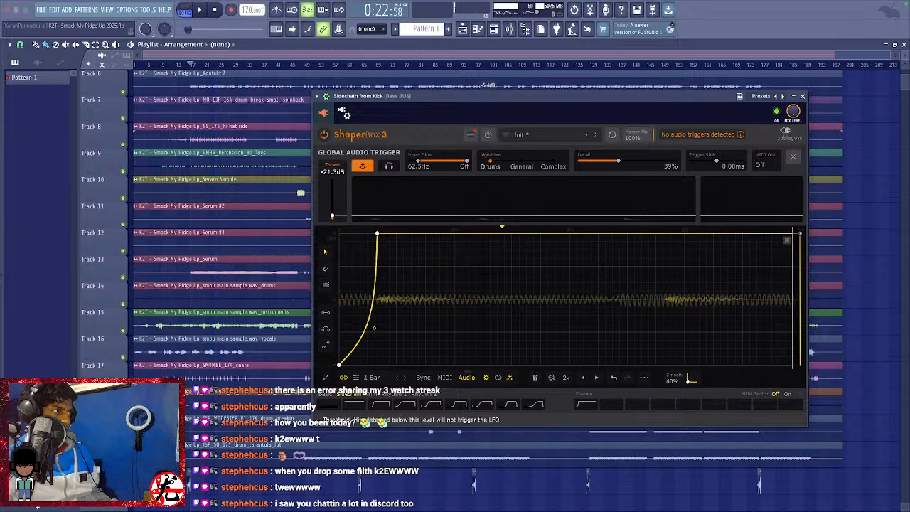
left_click_drag(332, 214, 332, 219)
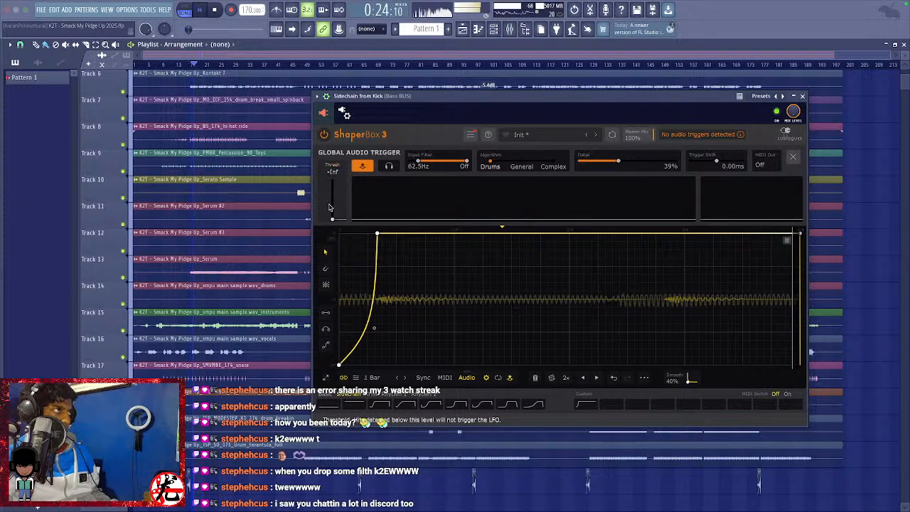
Compare the Sync trigger mode with Audio on the Bass BUS ShaperBox, keep Audio, and save the project.
left_click(424, 380)
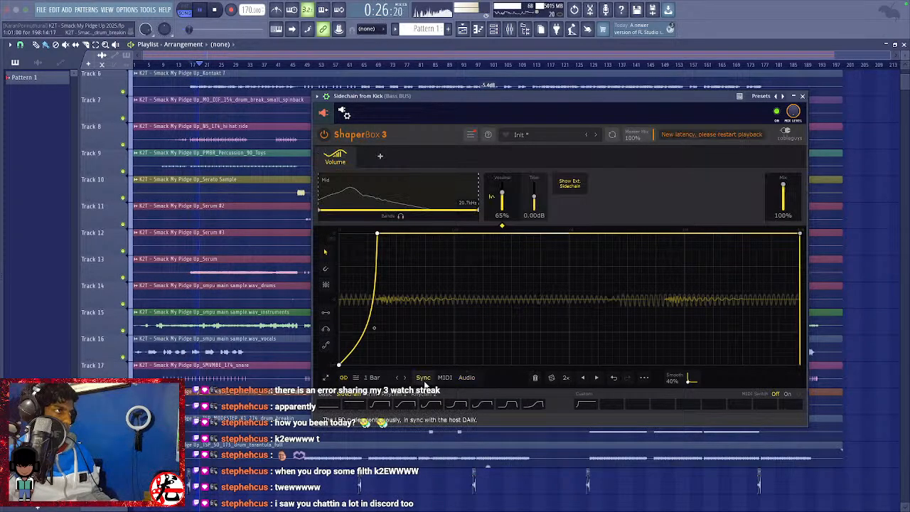
left_click(465, 378)
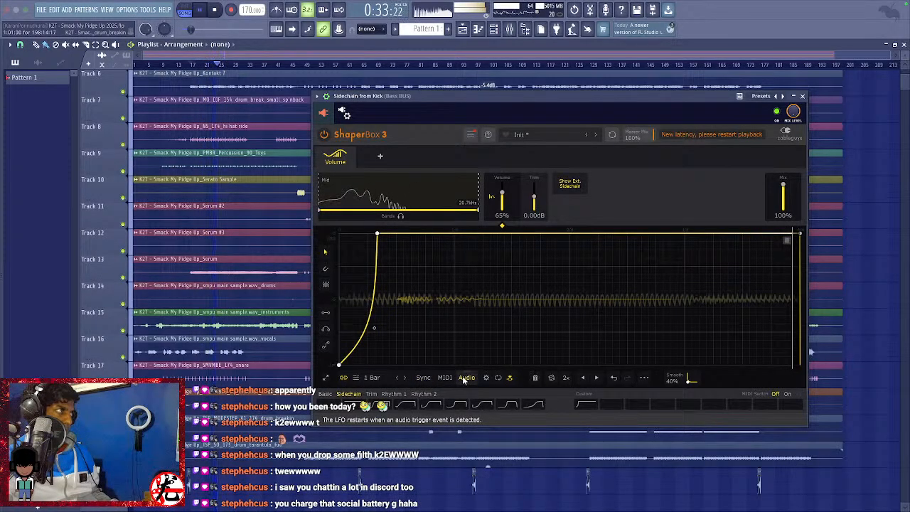
key("space")
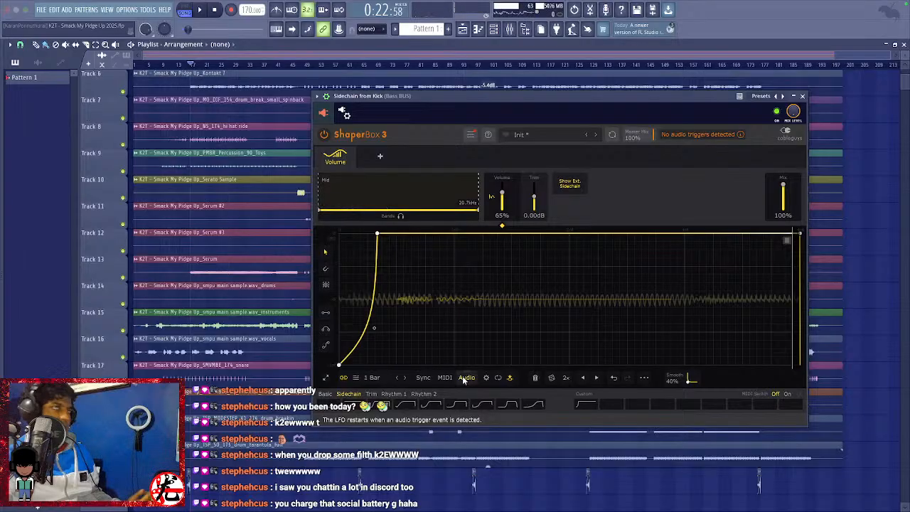
key("ctrl+s")
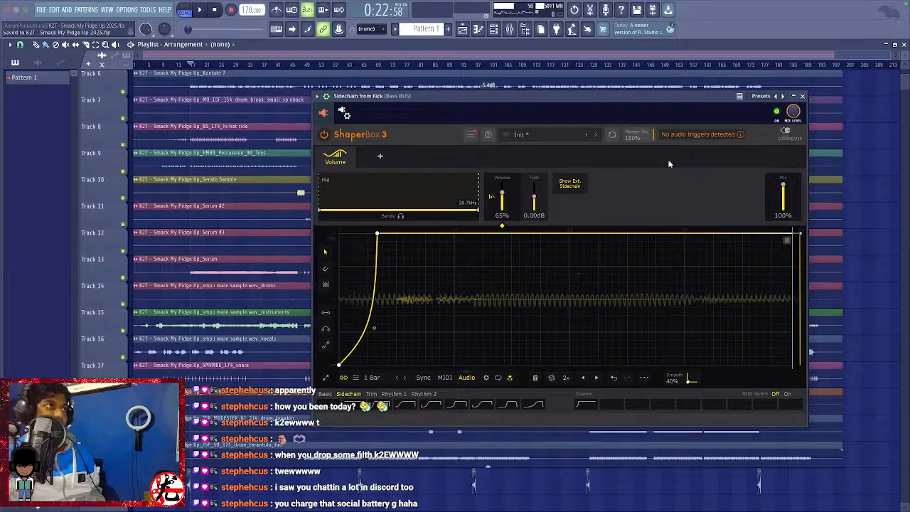
Close the Bass BUS ShaperBox and save the project while playing the arrangement from about bar 49.
left_click(802, 95)
scroll(599, 228, "up", 3)
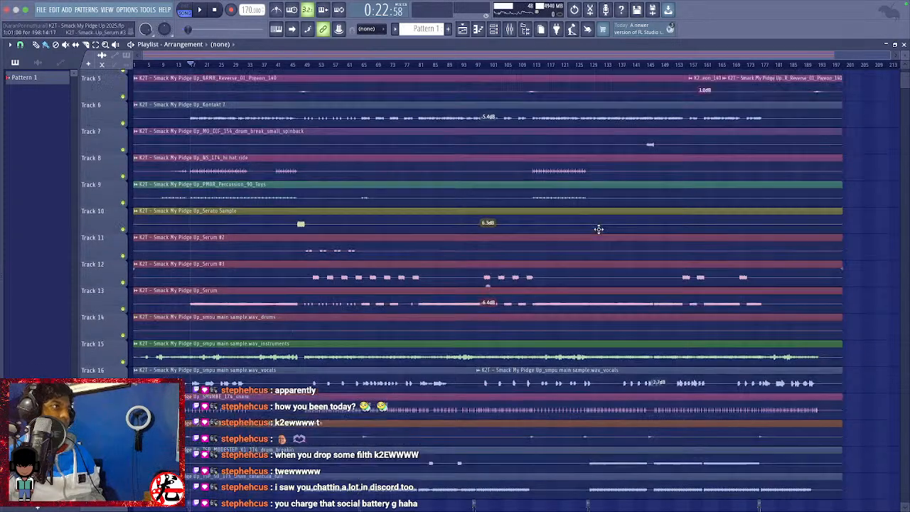
scroll(597, 216, "down", 5)
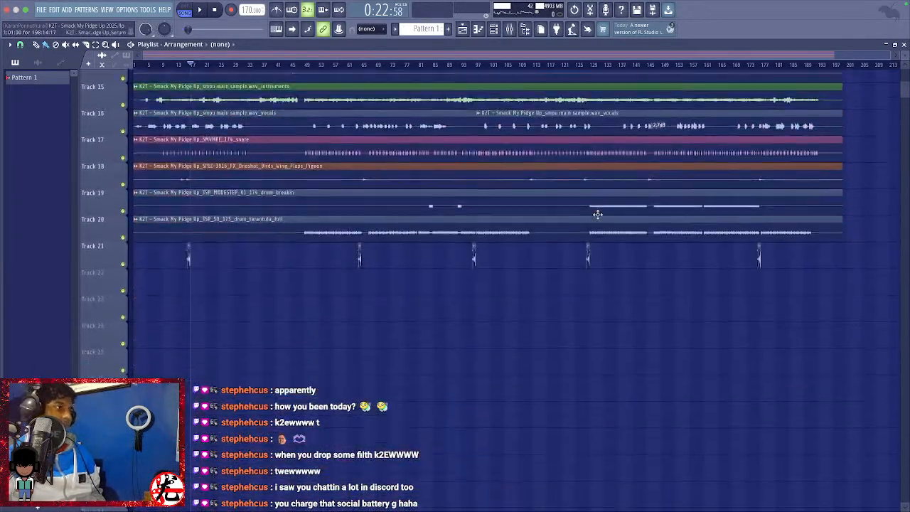
scroll(598, 213, "up", 5)
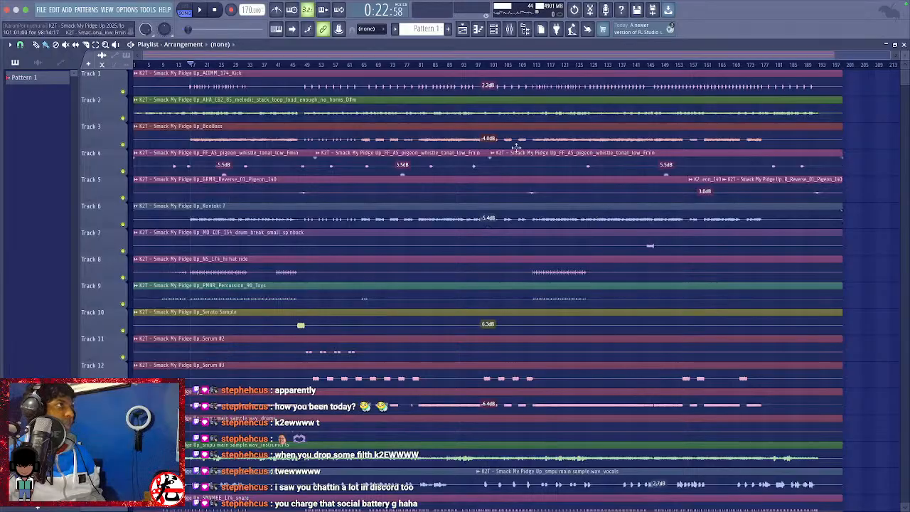
mouse_move(319, 66)
left_mouse_down()
mouse_move(299, 68)
mouse_move(307, 66)
left_mouse_up()
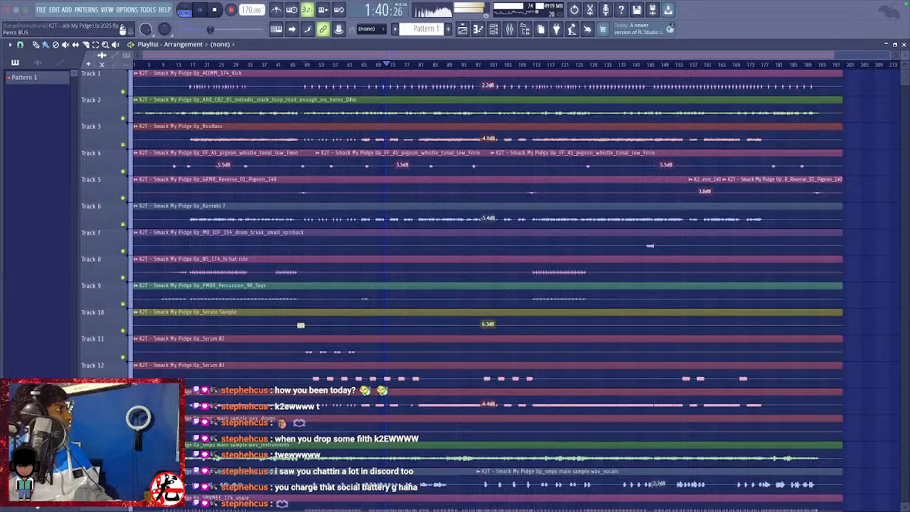
key("ctrl+s")
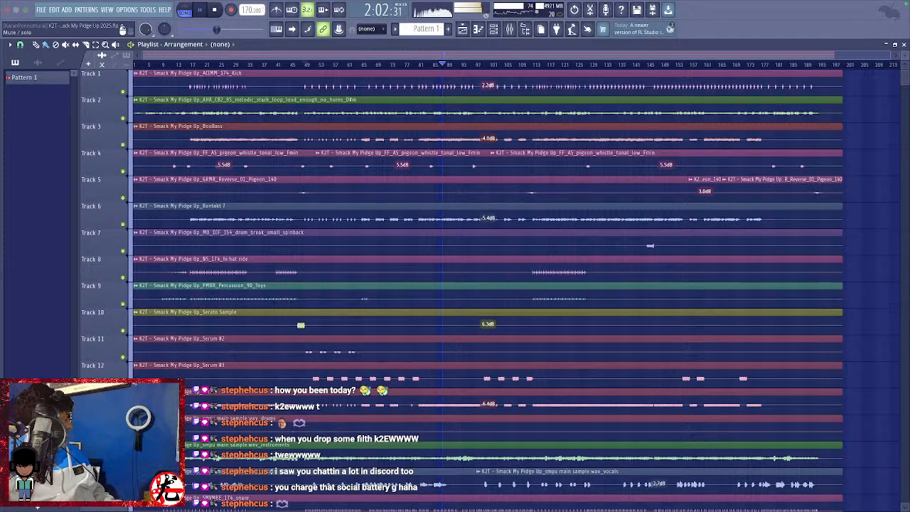
Add two shallow cuts of about 1 dB, in the low mids and high treble, to the vocals' FabFilter Pro-Q 3.
left_click(305, 65)
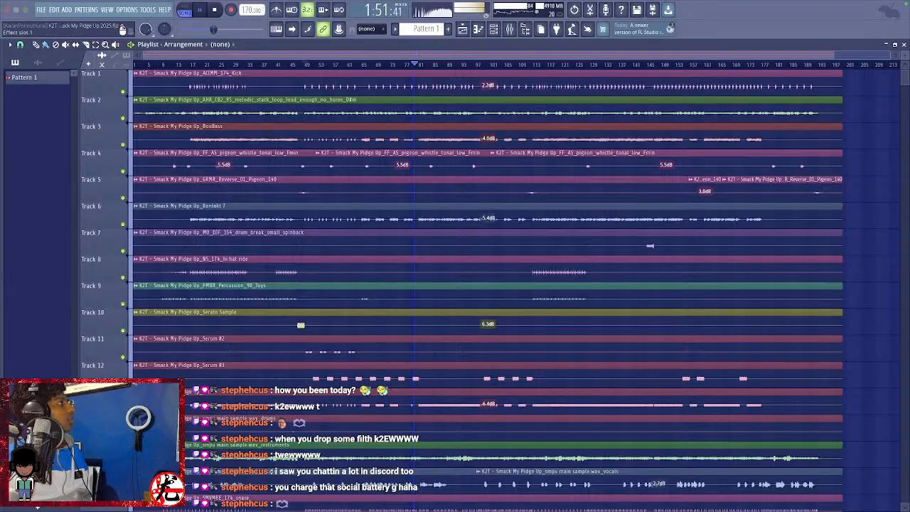
left_click(403, 223)
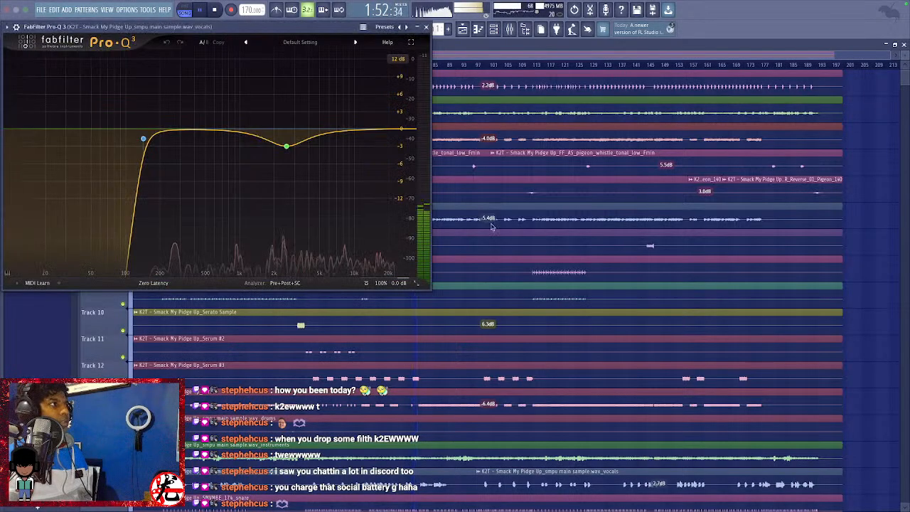
left_click(378, 133)
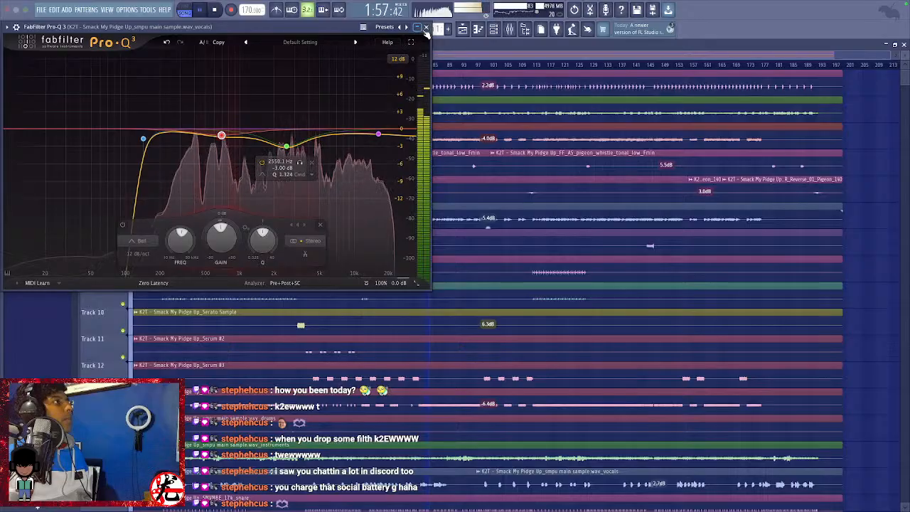
left_click(426, 27)
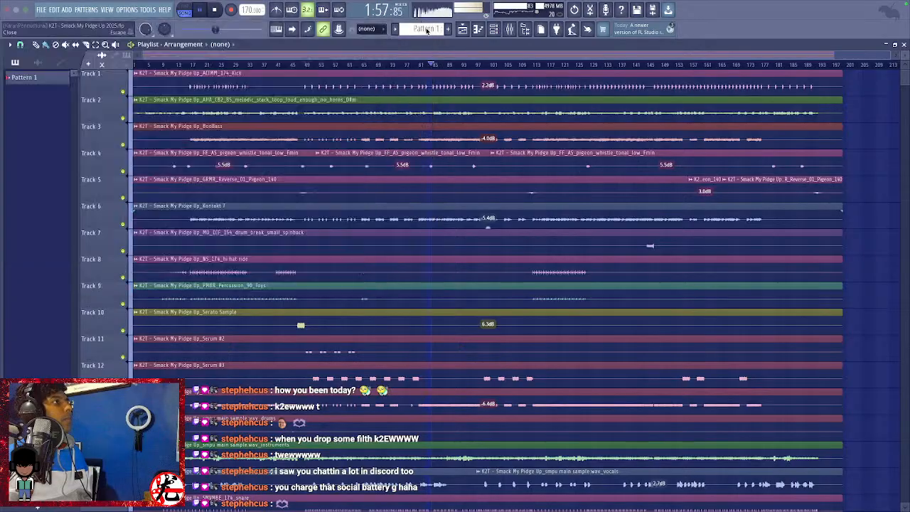
Play from about bar 83 and insert an empty track above the drum_tarantula_full clip on Track 20.
left_click(428, 64)
scroll(429, 89, "up", 3)
scroll(457, 162, "up", 2)
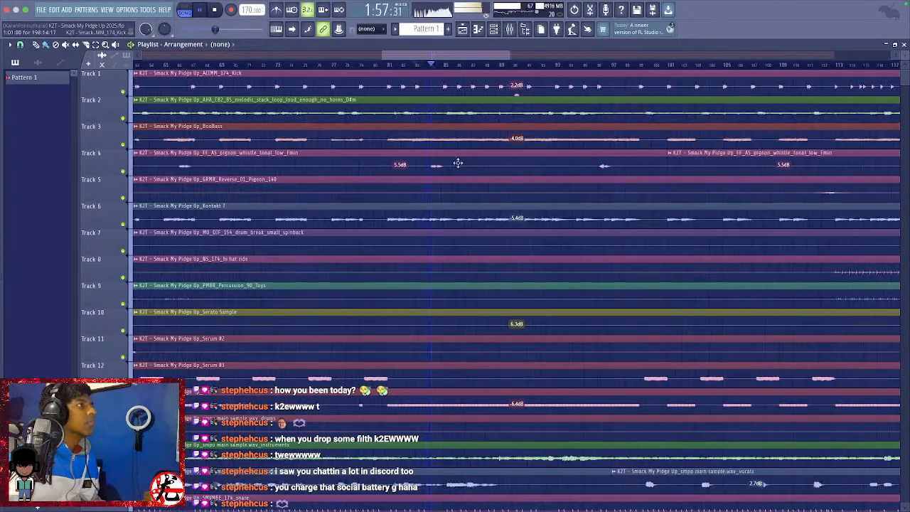
scroll(457, 197, "down", 4)
scroll(457, 192, "down", 4)
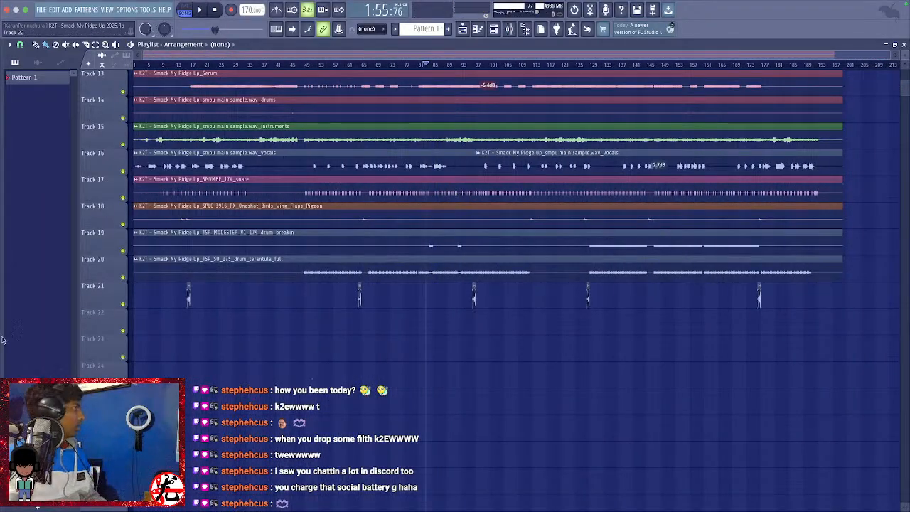
right_click(107, 278)
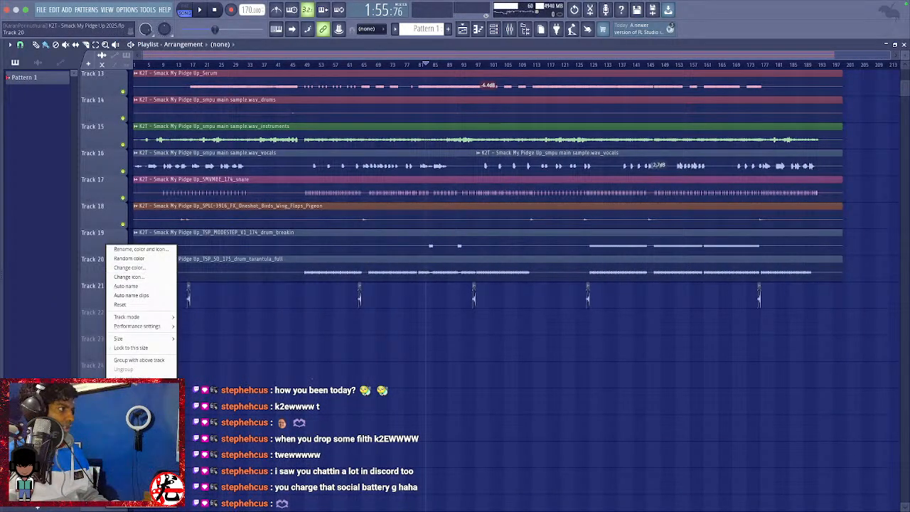
left_click(128, 287)
Play from about bar 75 and create an automation clip on Track 20 for the mix level of the drum_breakin FabFilter Pro-Q 3.
left_click(399, 66)
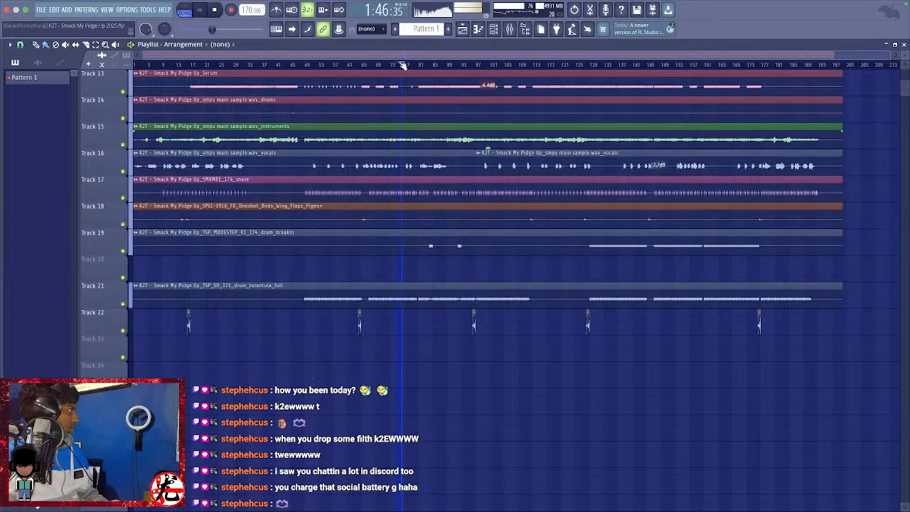
key("space")
key("space")
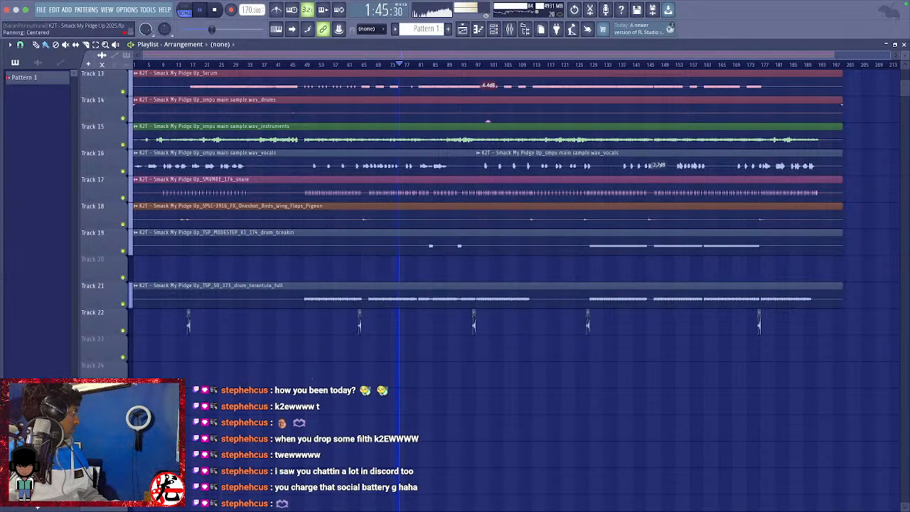
key("space")
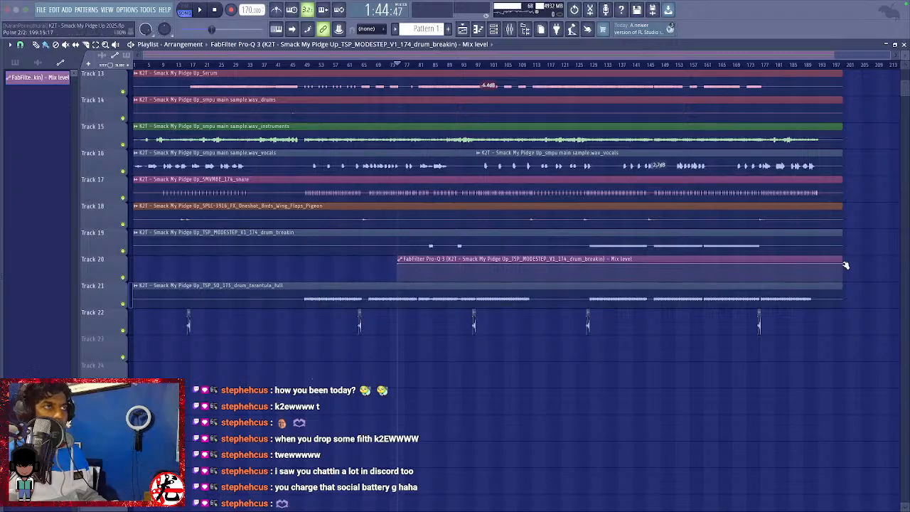
Shorten the mix level automation clip to about 14 bars and place copies from bar 65 and about bar 118 on Track 20.
left_click_drag(843, 260, 577, 256)
left_click_drag(325, 258, 371, 259)
Make the mix level automation clip at bar 65 unique and lower its end point to the minimum, testing it in playback.
left_click(365, 260)
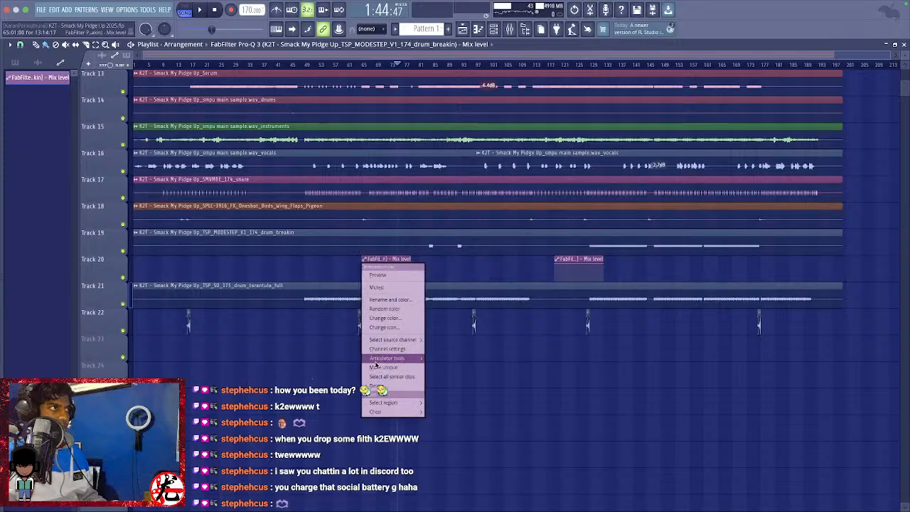
left_click(402, 364)
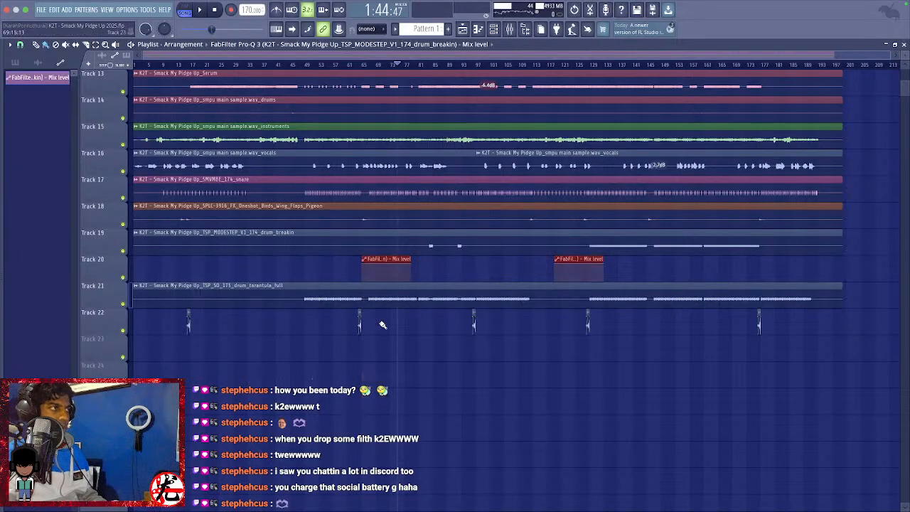
left_click(364, 260)
left_click(384, 368)
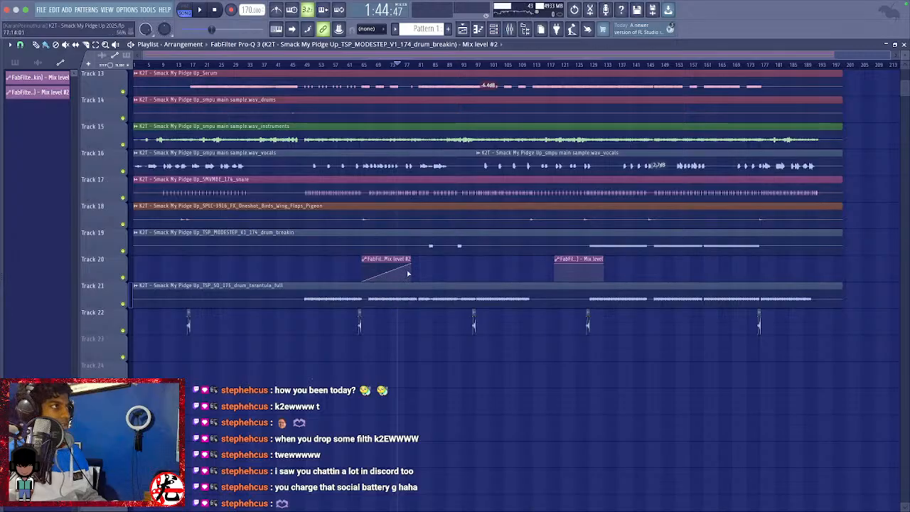
left_click_drag(411, 264, 415, 290)
key("space")
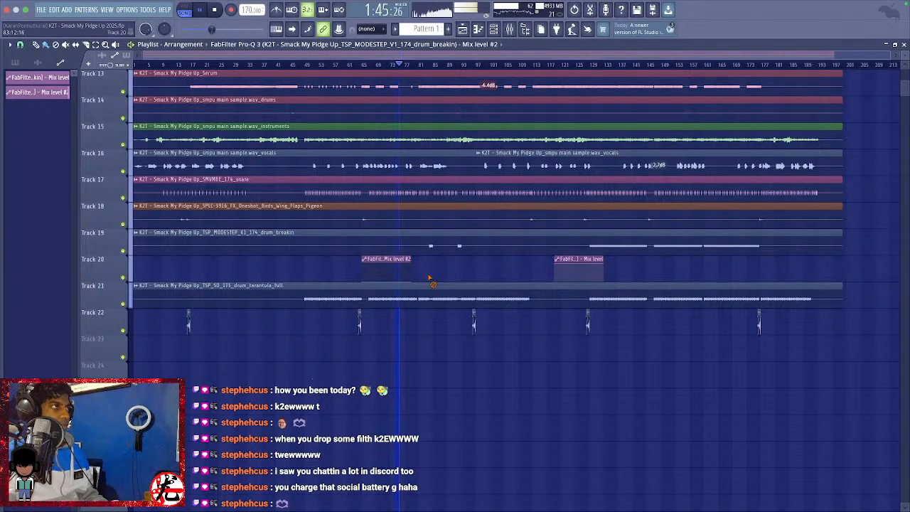
key("space")
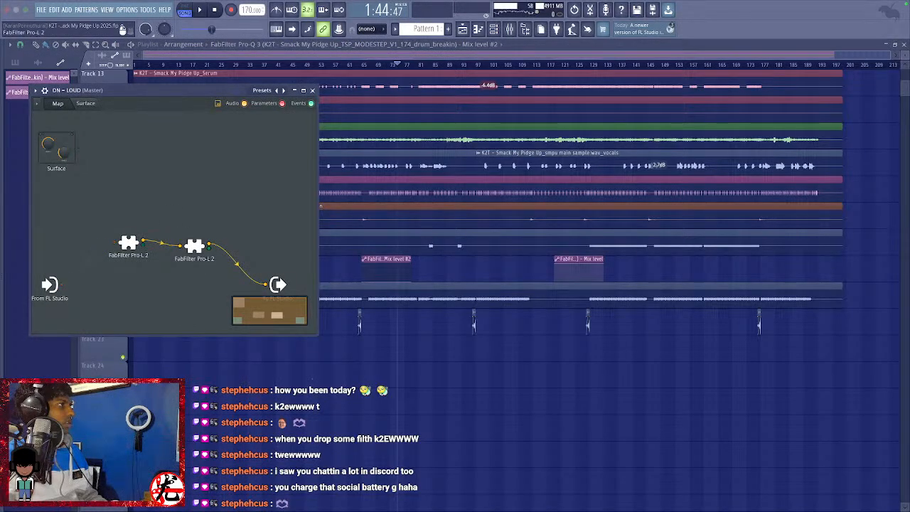
Set the gain of the second FabFilter Pro-L 2 in the Master's ON - LOUD Patcher to +6.8 and test it in playback.
double_click(199, 252)
mouse_move(260, 295)
left_mouse_down()
mouse_move(264, 266)
mouse_move(263, 278)
left_mouse_up()
key("space")
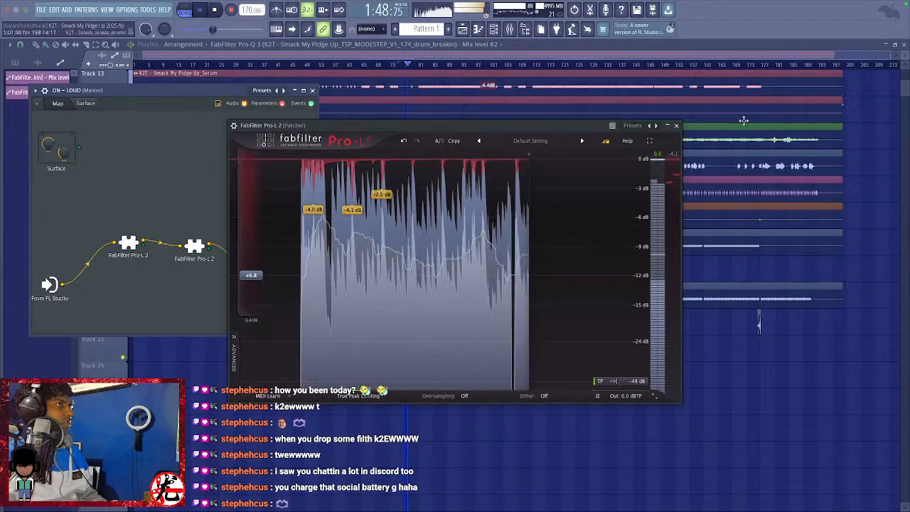
left_click(676, 126)
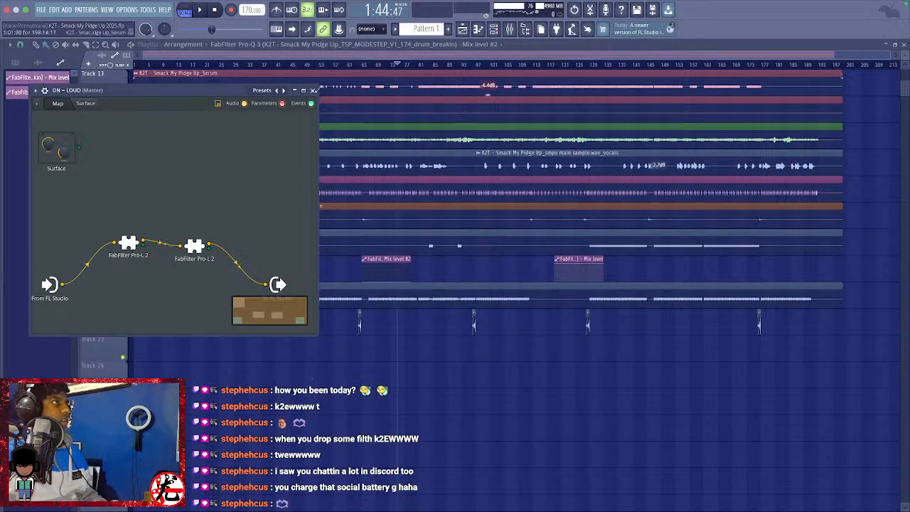
Close the ON - LOUD Patcher and play the song from the beginning.
left_click(312, 90)
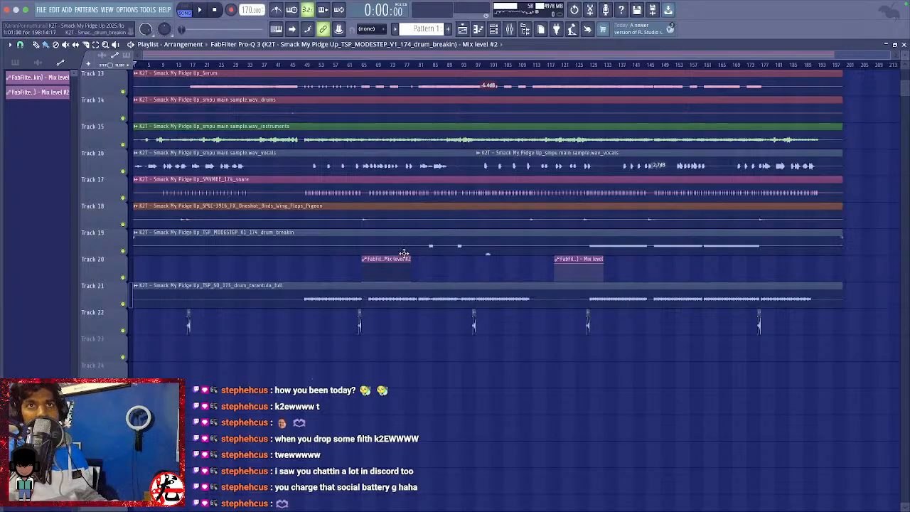
key("space")
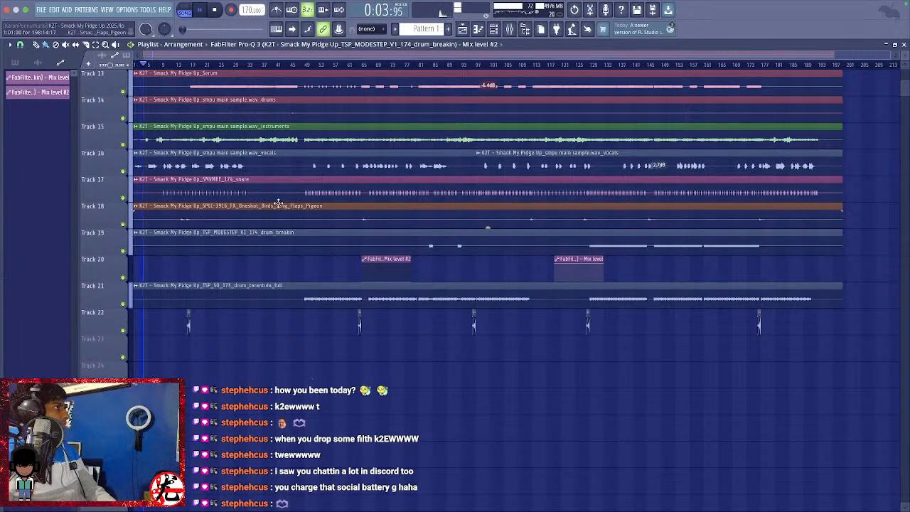
scroll(168, 193, "up", 1)
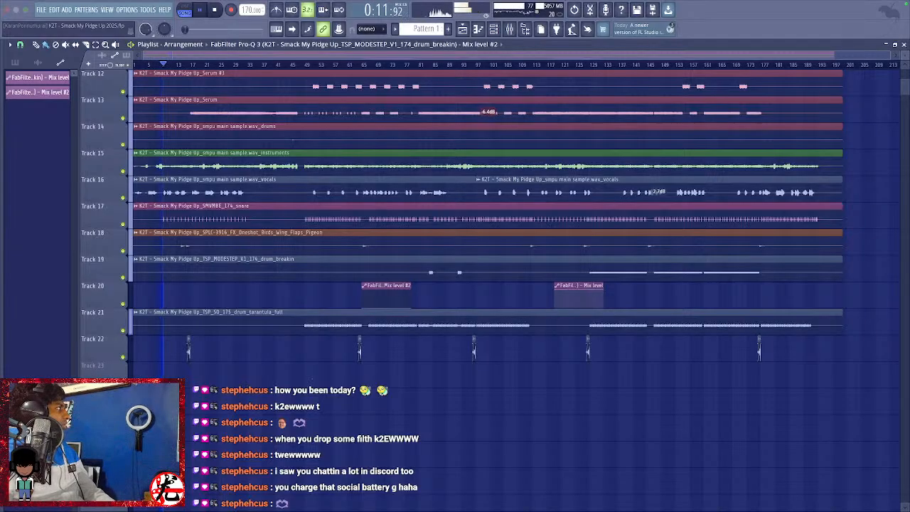
left_click(140, 64)
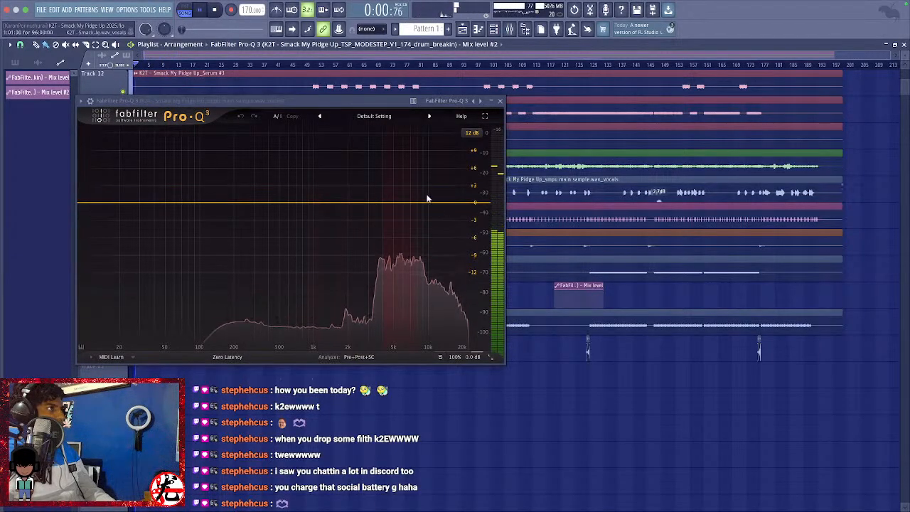
Add a dynamic band at 5815 Hz to the vocals' FabFilter Pro-Q 3, with a -2.72 dB dynamic range and a Q of about 1.494.
left_click(401, 204)
right_click(401, 204)
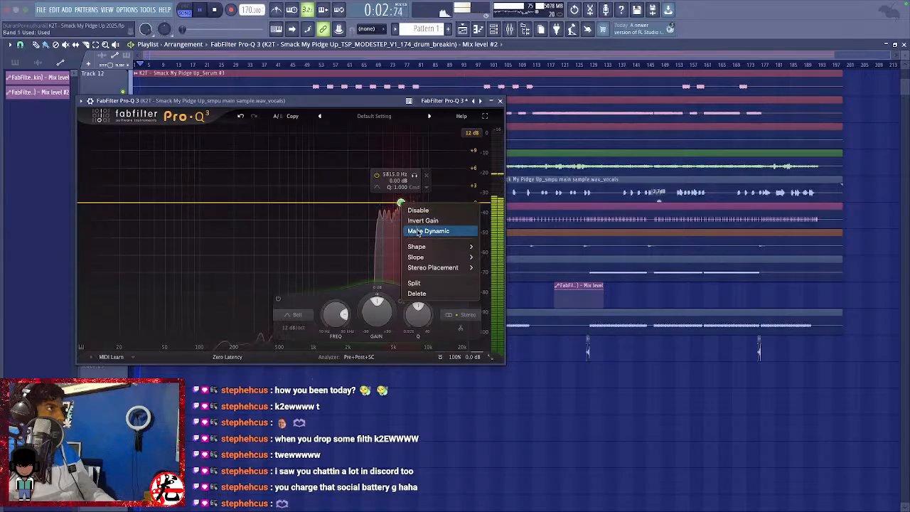
left_click(421, 234)
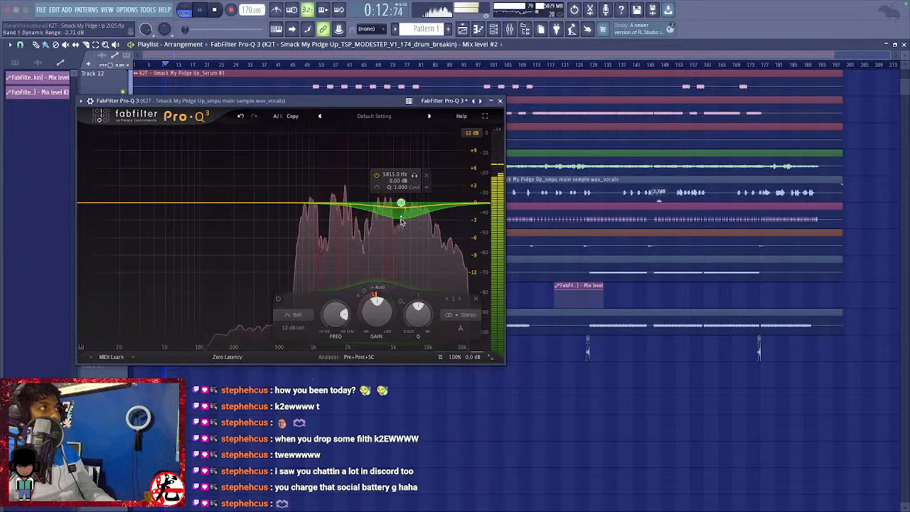
scroll(401, 222, "down", 3)
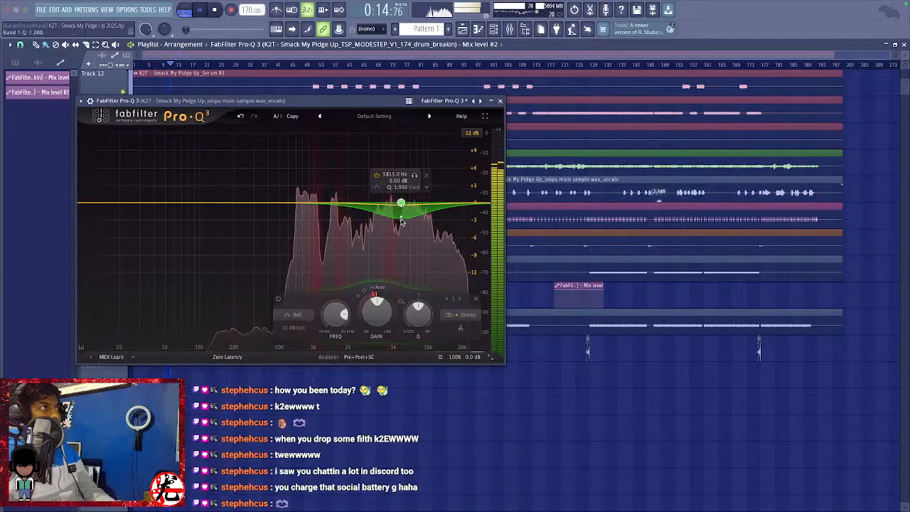
scroll(401, 219, "up", 6)
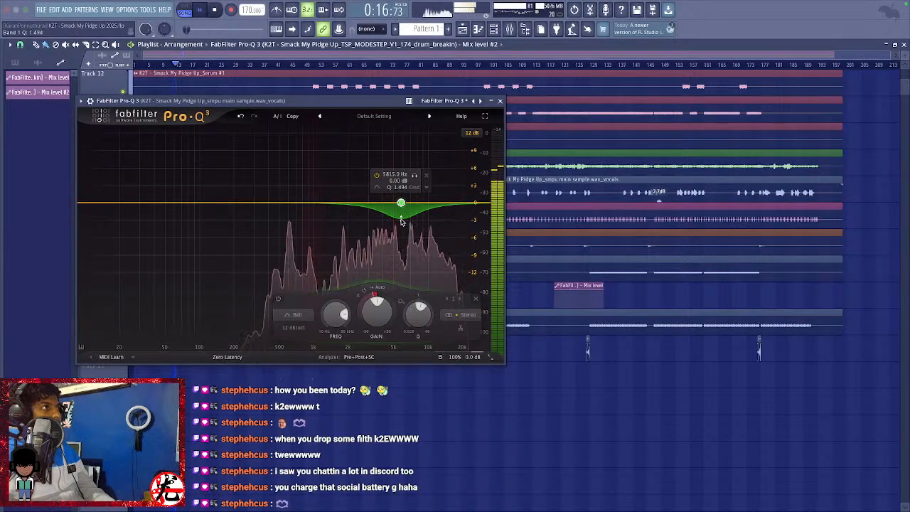
left_click(501, 102)
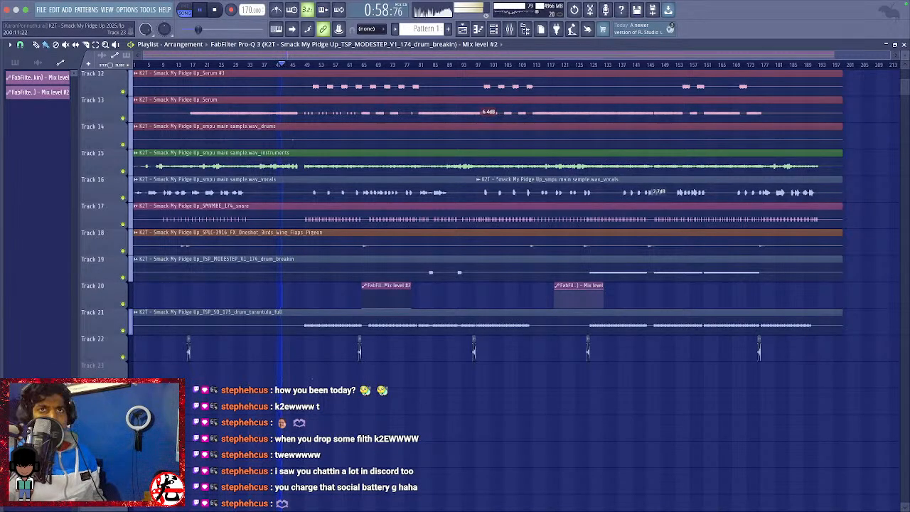
Listen through the song while checking the stems from Track 1 downward, including a close look around bars 97 to 113.
scroll(322, 261, "up", 1)
scroll(322, 261, "up", 5)
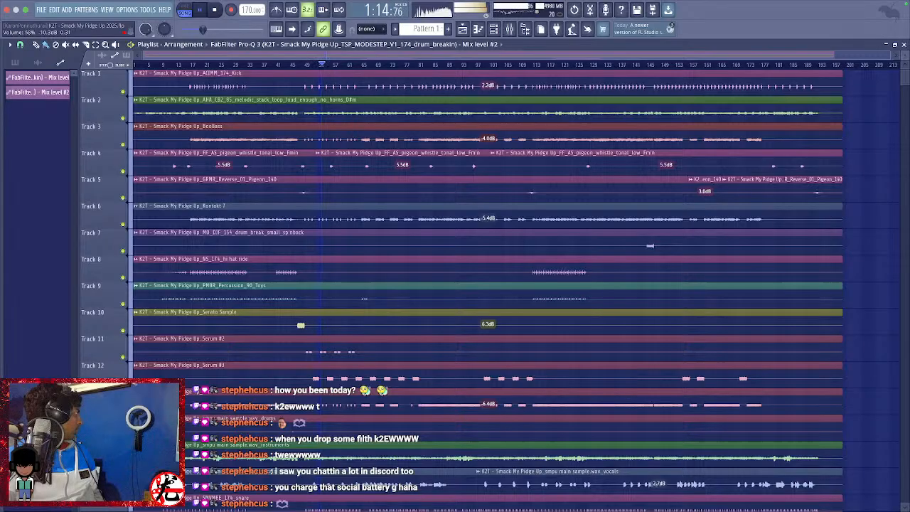
scroll(203, 29, "down", 2)
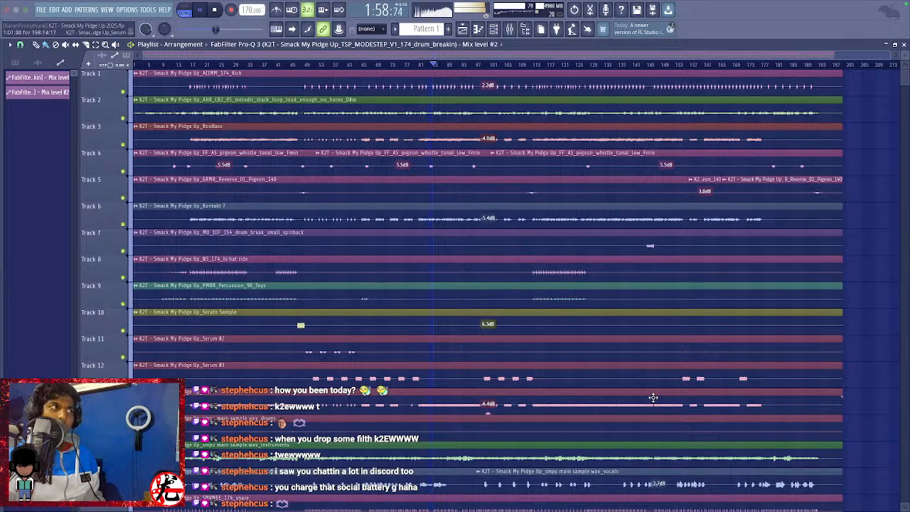
scroll(654, 397, "down", 1)
scroll(654, 397, "up", 1)
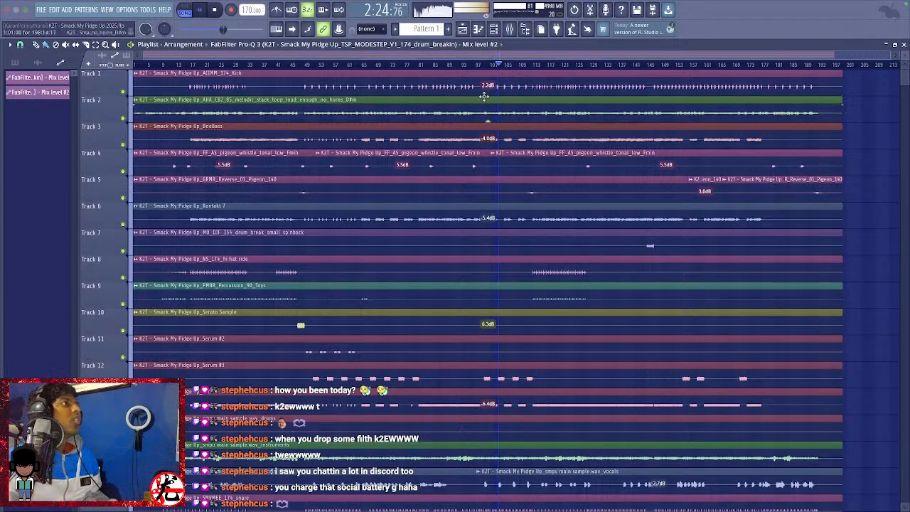
scroll(485, 96, "up", 2)
scroll(484, 96, "up", 4)
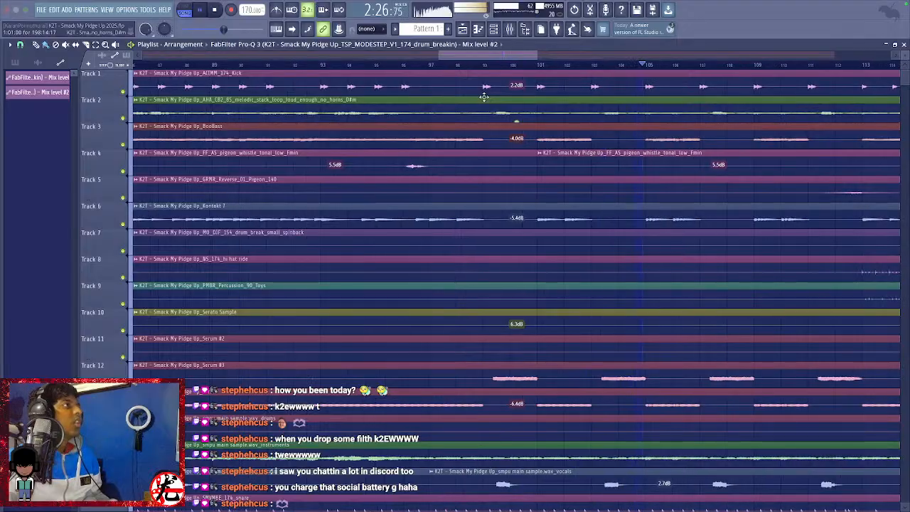
scroll(484, 96, "down", 6)
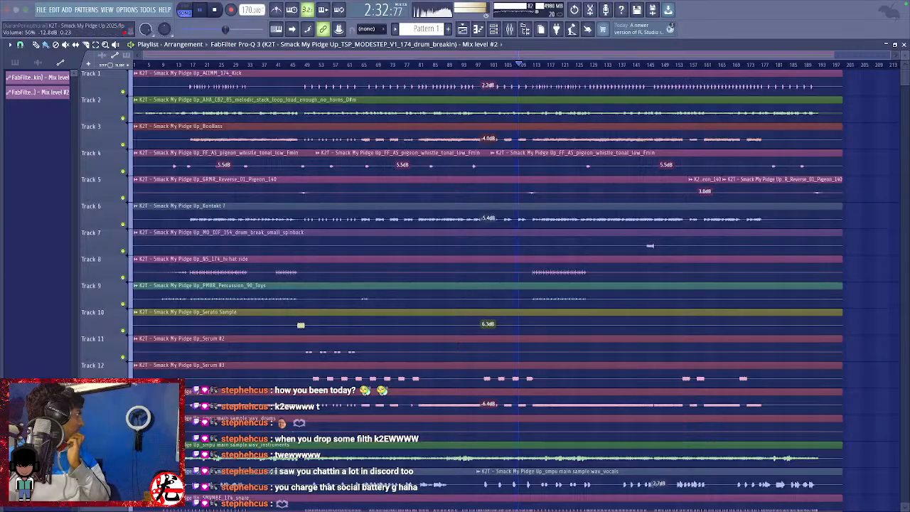
scroll(226, 29, "up", 1)
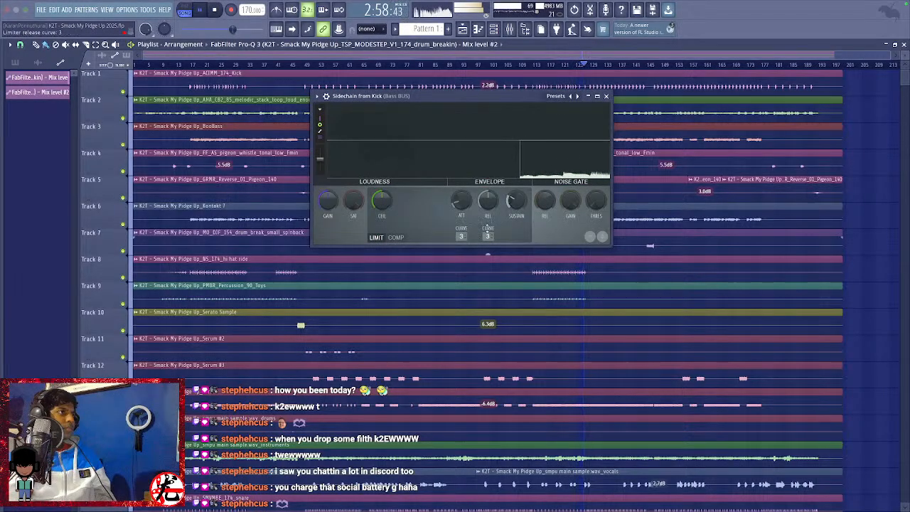
Switch the Bass BUS's Sidechain from Kick limiter to compressor mode with Kick BUS as sidechain input, and adjust its threshold, knee and ratio.
right_click(488, 236)
left_click(487, 237)
left_click(400, 239)
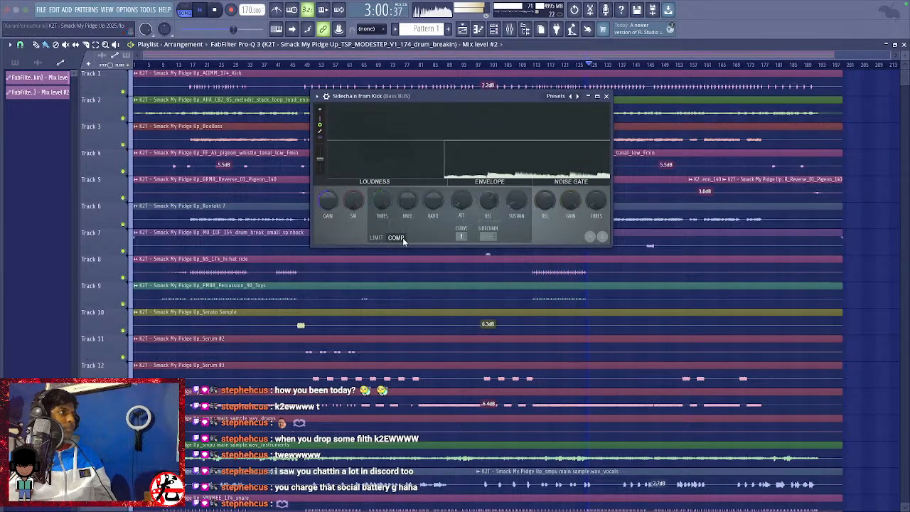
left_click(494, 237)
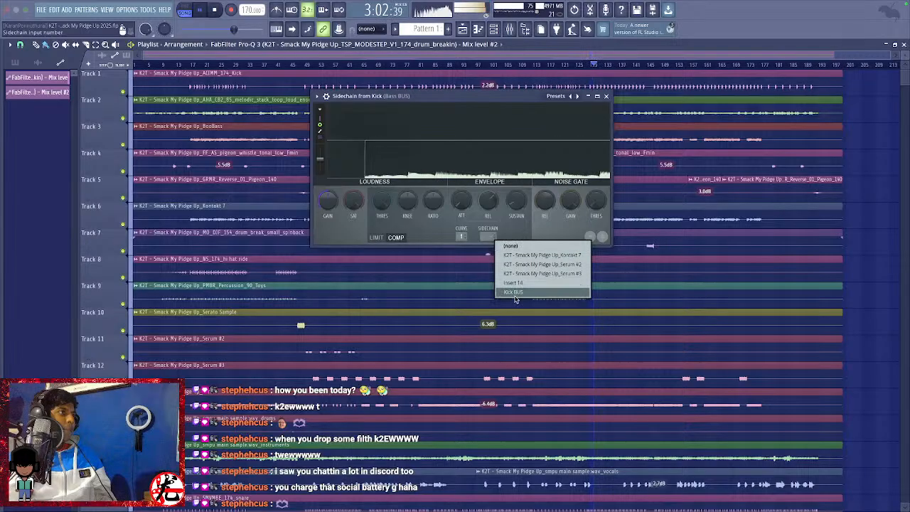
left_click(508, 288)
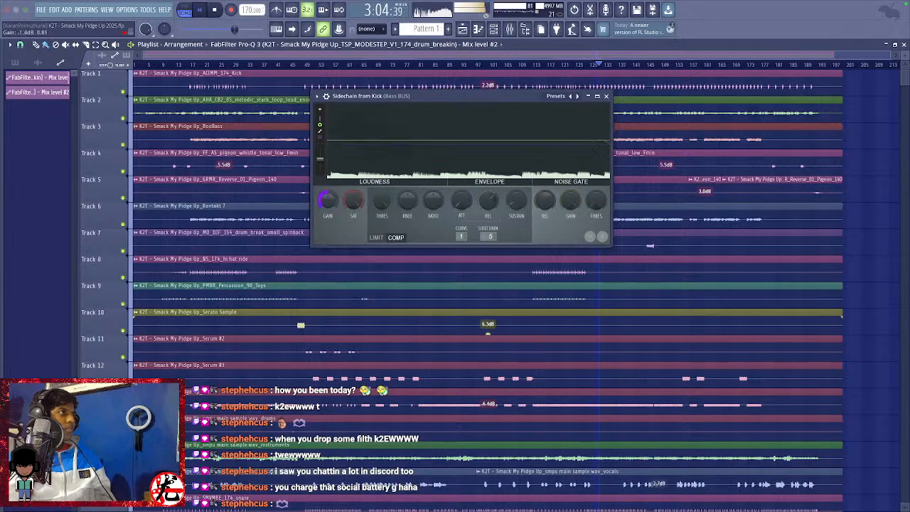
left_click_drag(327, 200, 381, 206)
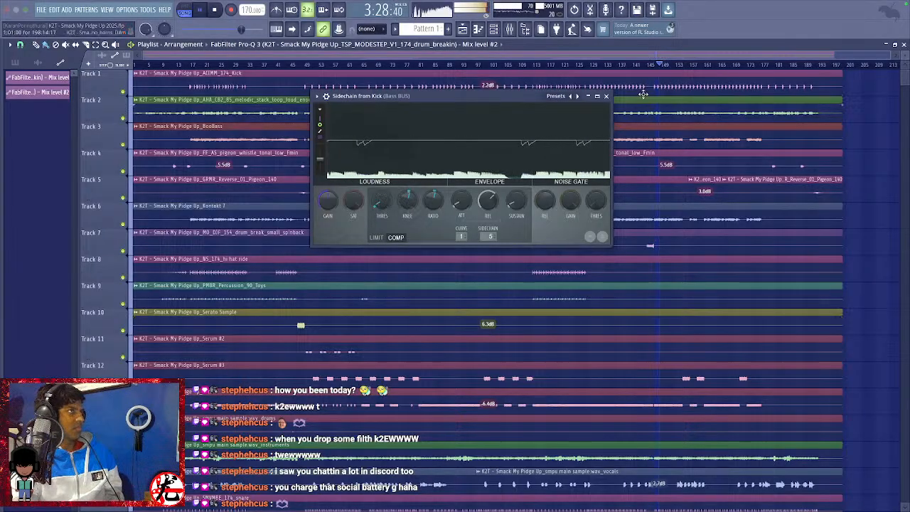
left_click(606, 95)
Check the stems during playback and inspect the channel settings of the drum_break_small_spinback clip on Track 7.
scroll(688, 232, "down", 3)
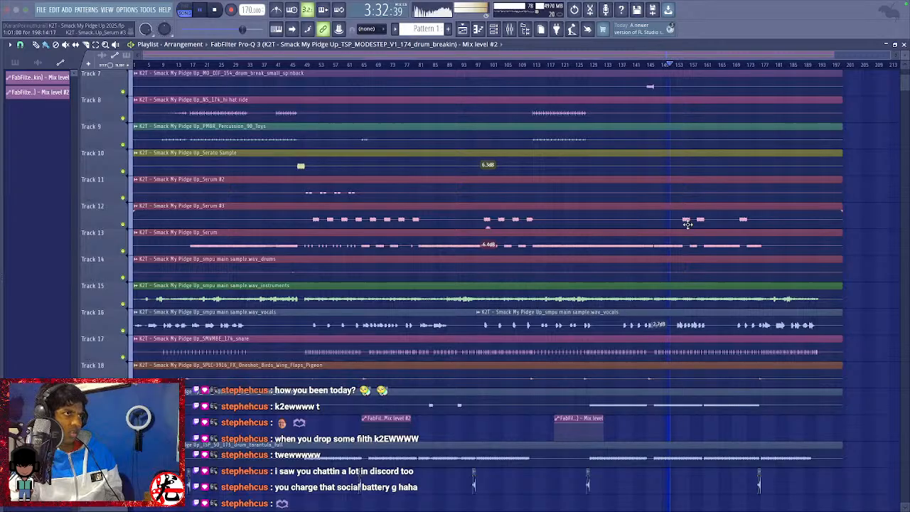
scroll(687, 224, "up", 3)
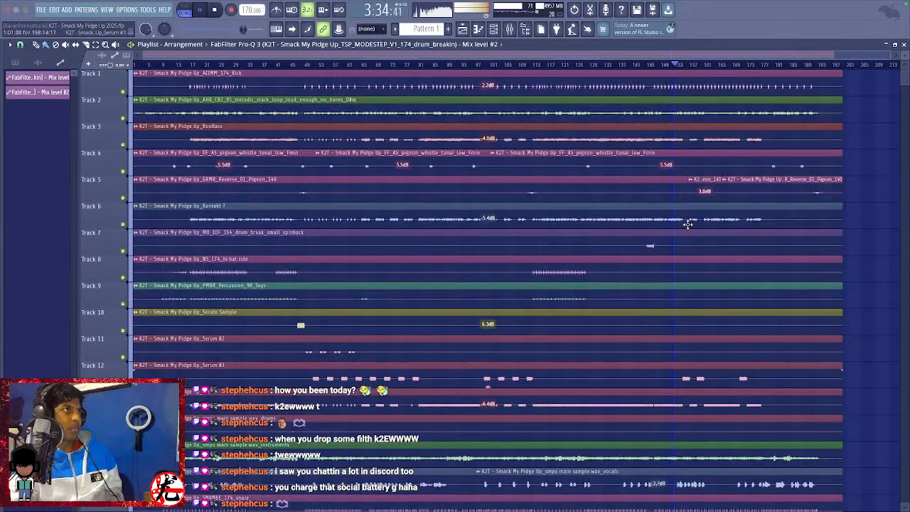
scroll(688, 223, "down", 1)
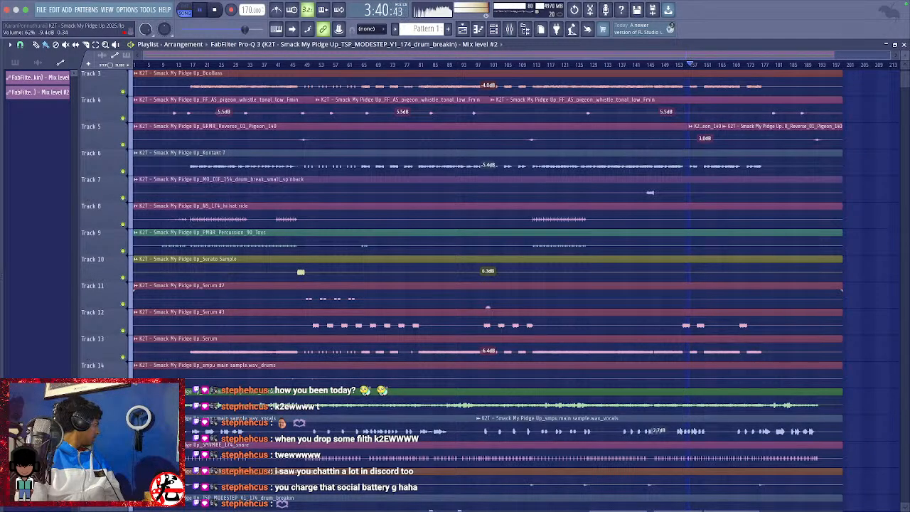
double_click(387, 180)
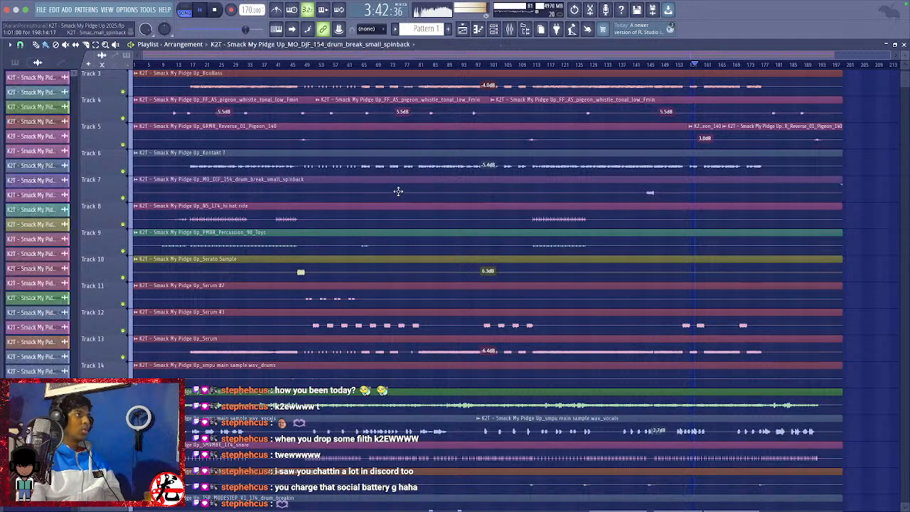
left_click(280, 77)
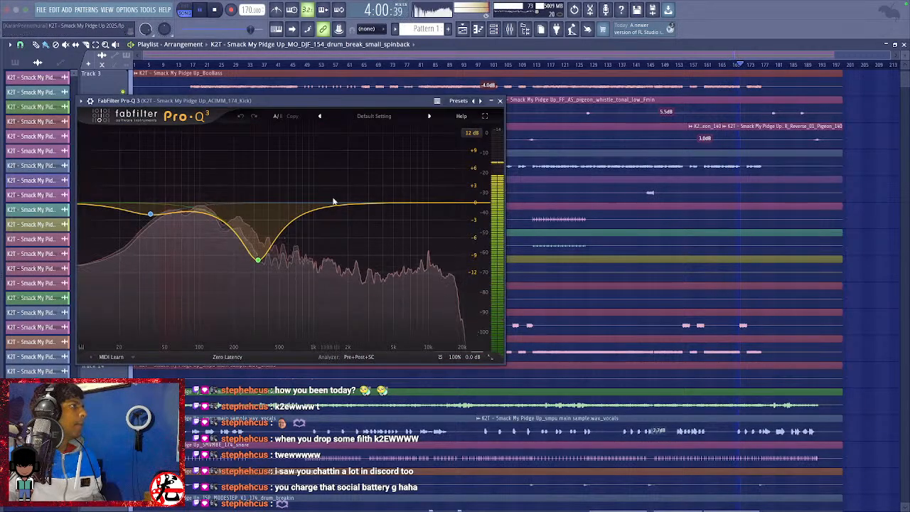
Move the low band in the Kick's FabFilter Pro-Q 3 to about 52 Hz at -3.36 dB and stop playback.
mouse_move(159, 216)
left_mouse_down()
mouse_move(171, 212)
mouse_move(167, 224)
left_mouse_up()
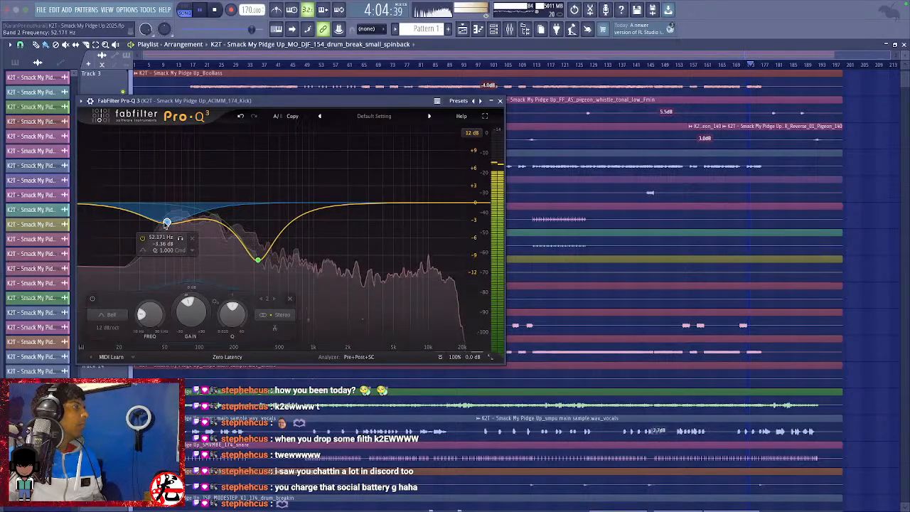
left_click(500, 101)
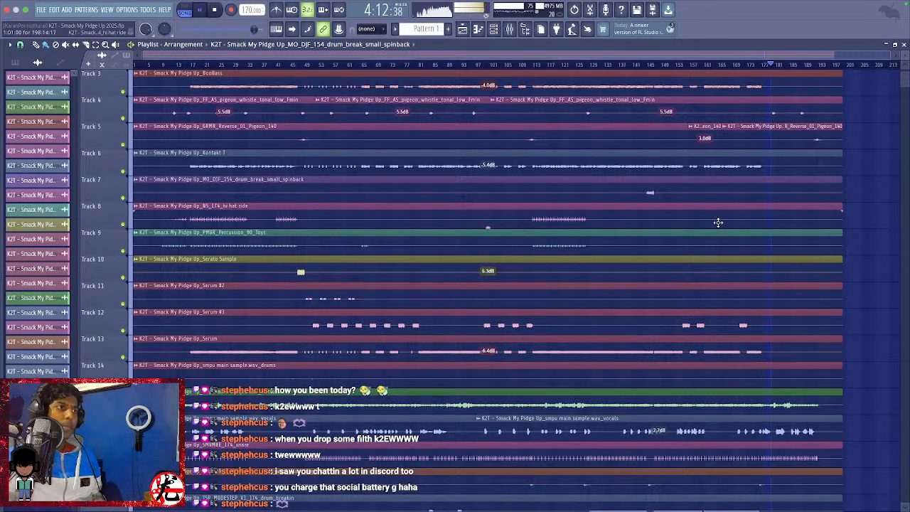
key("space")
Play the section from about bar 144, around the spinback clip on Track 7, to check the mix.
scroll(717, 219, "down", 5)
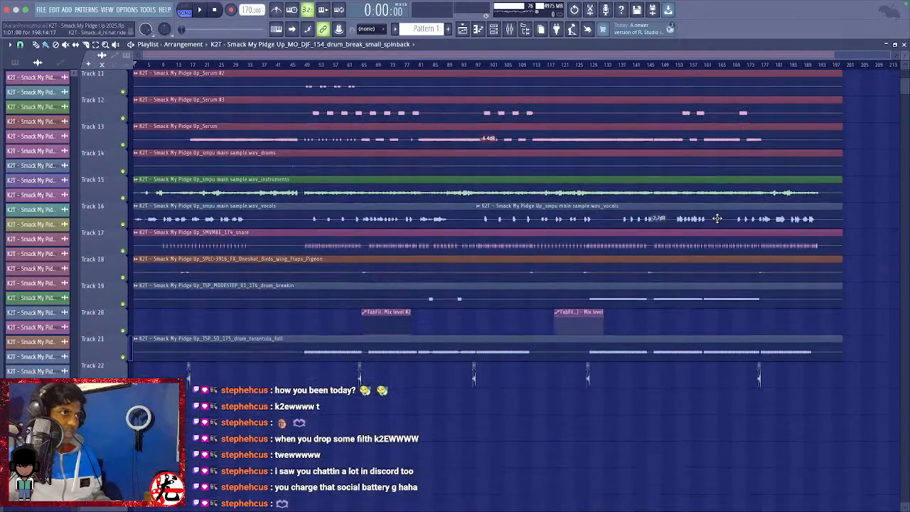
scroll(718, 218, "up", 5)
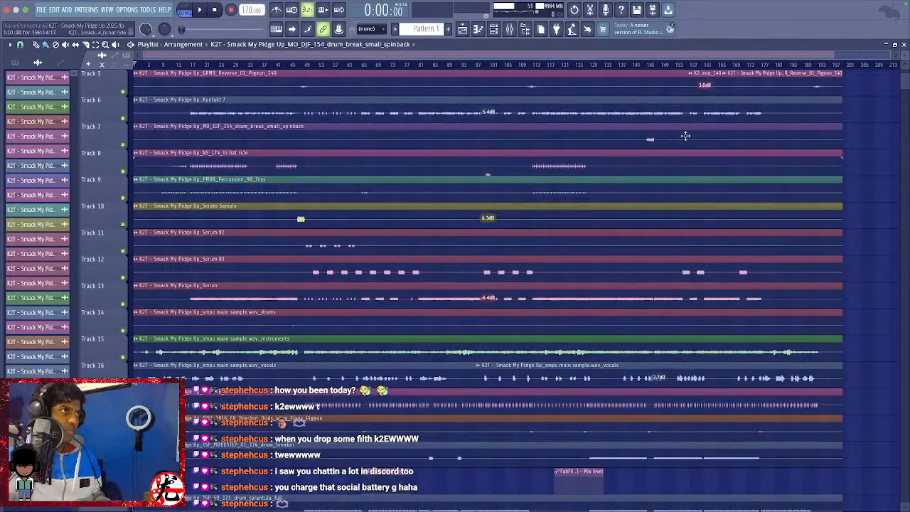
left_click(645, 69)
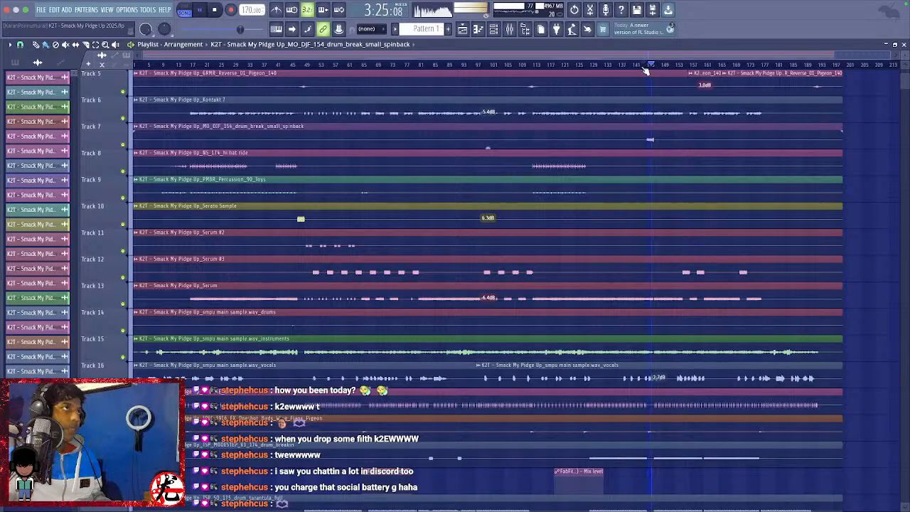
key("space")
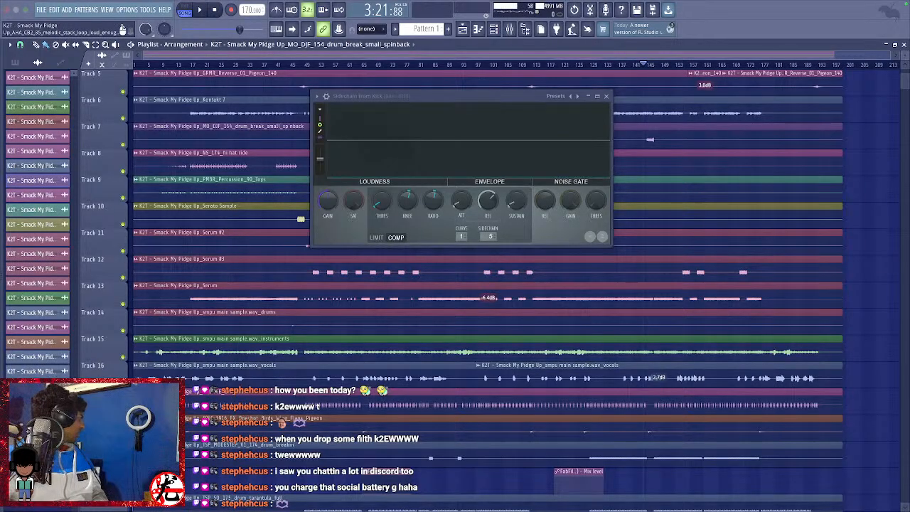
Show the channel rack, inspect the settings of the melodic_stack_loop_loud_enough_no_horns_D#m_2 channel and resume playback.
scroll(226, 175, "up", 4)
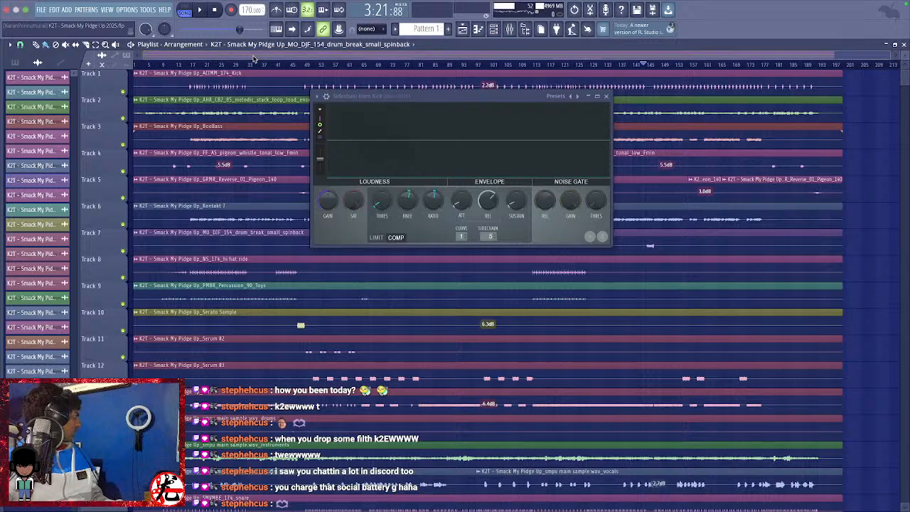
left_click(606, 96)
left_click(493, 32)
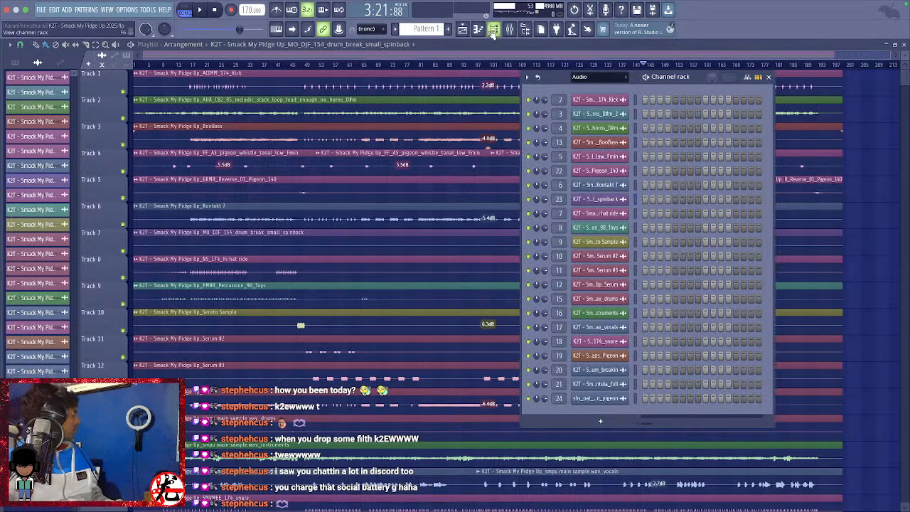
left_click(614, 116)
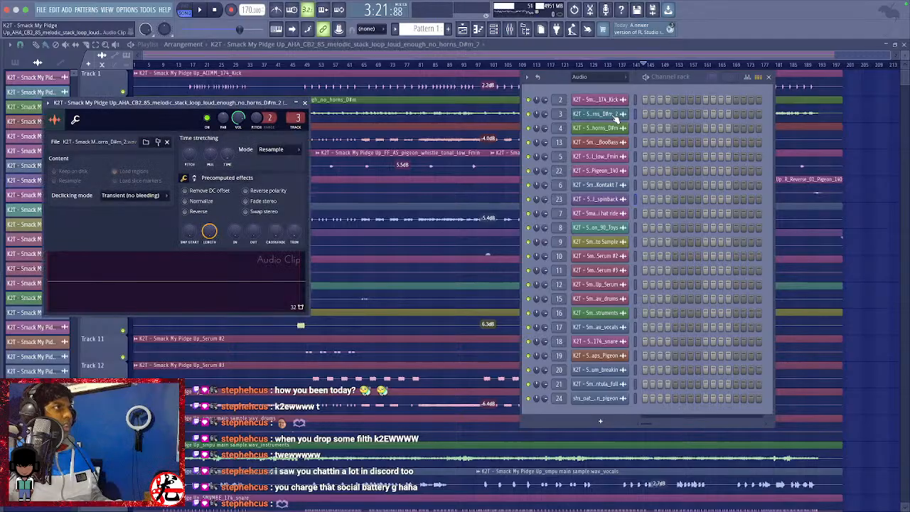
left_click(305, 103)
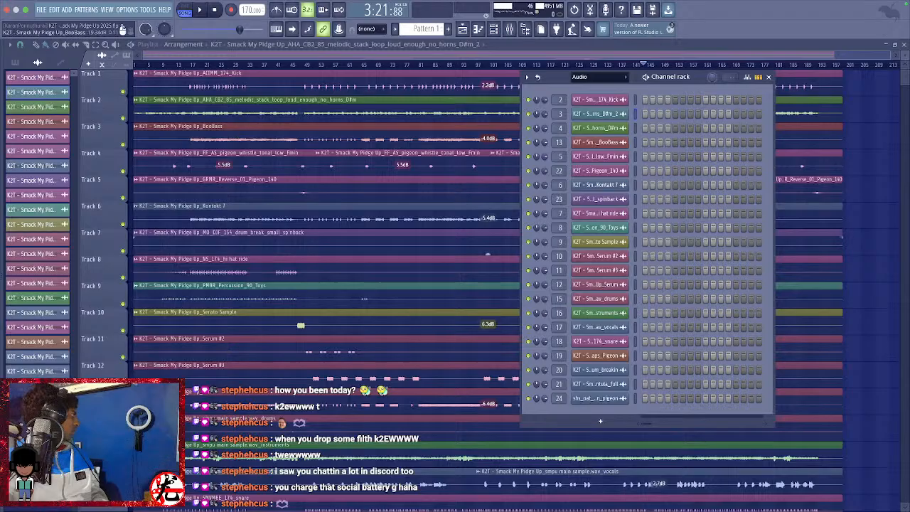
key("space")
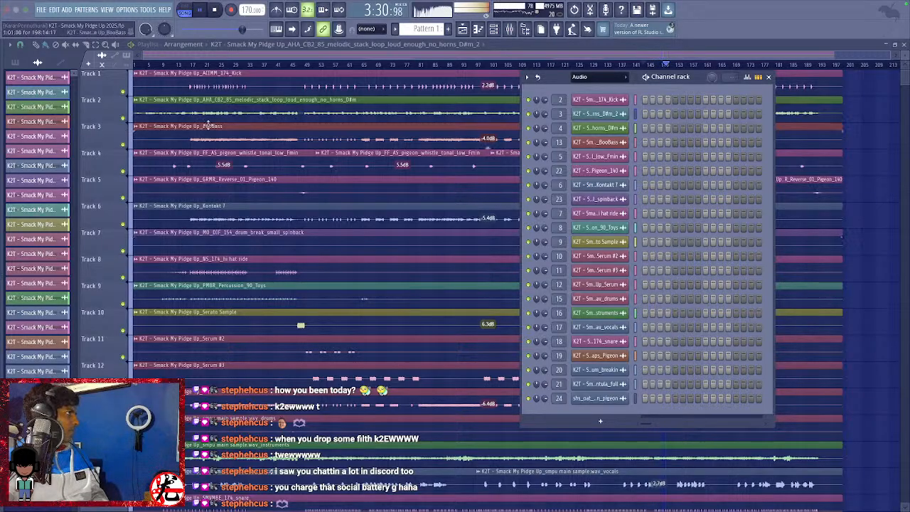
Spot-check the mix by playing short passages from the intro through to the end of the arrangement, and stop playback.
left_click(241, 65)
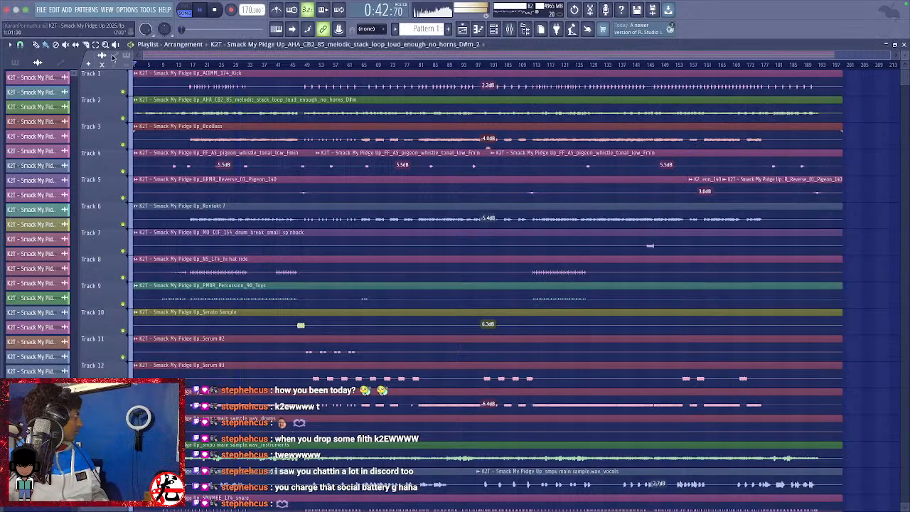
left_click(176, 65)
left_click(297, 64)
left_click(485, 65)
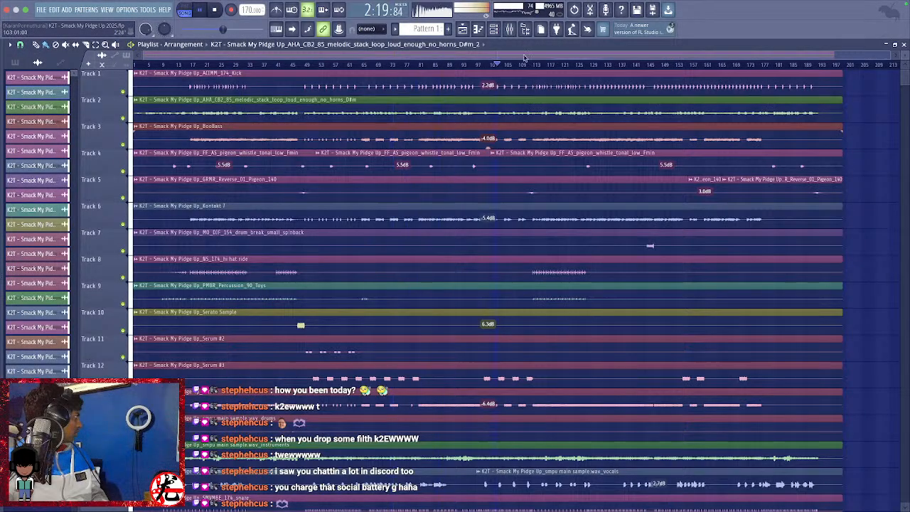
left_click(681, 65)
left_click(728, 65)
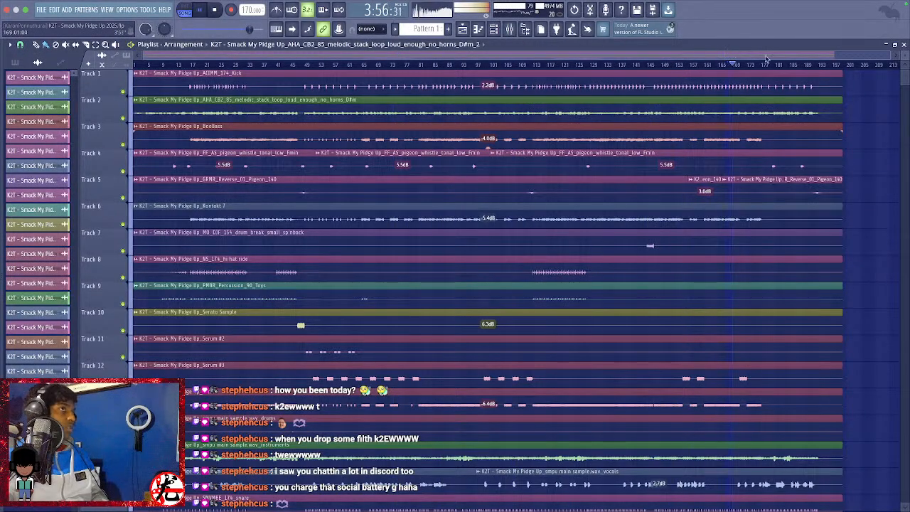
left_click(799, 65)
left_click(906, 62)
left_click_drag(906, 62, 909, 62)
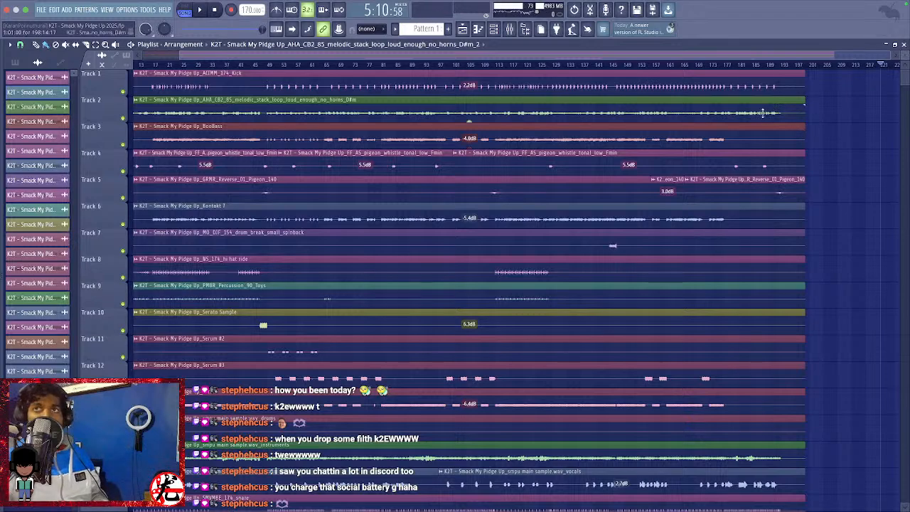
scroll(674, 152, "left", 1)
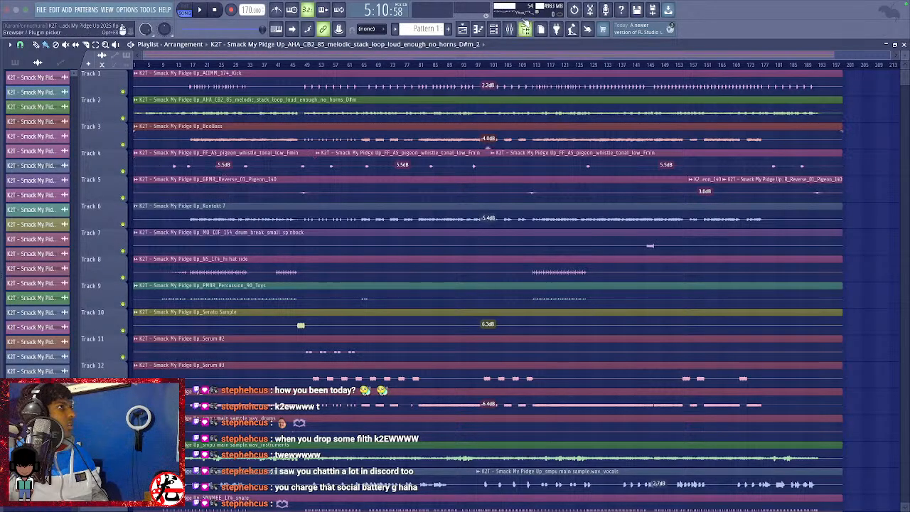
Check the channel rack's Unsorted group, set its filter to All and close the rack.
left_click(502, 30)
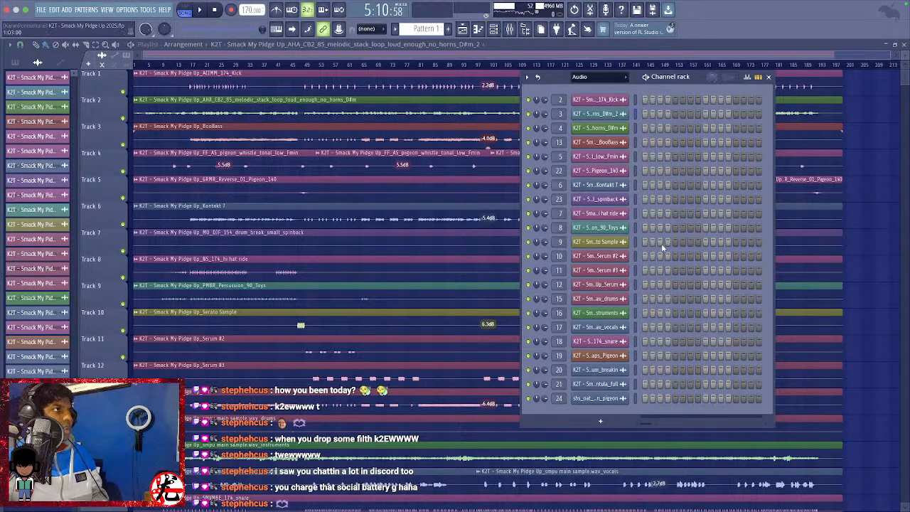
left_click(601, 76)
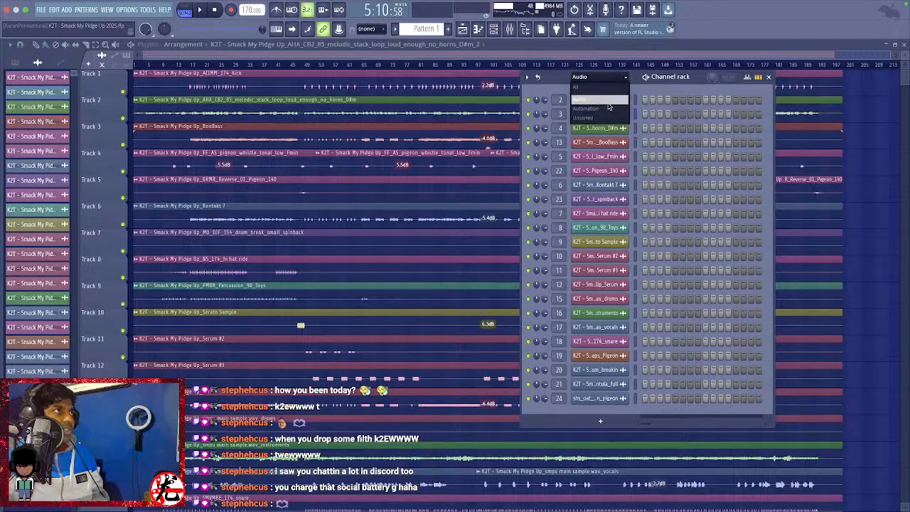
left_click(607, 119)
left_click(610, 77)
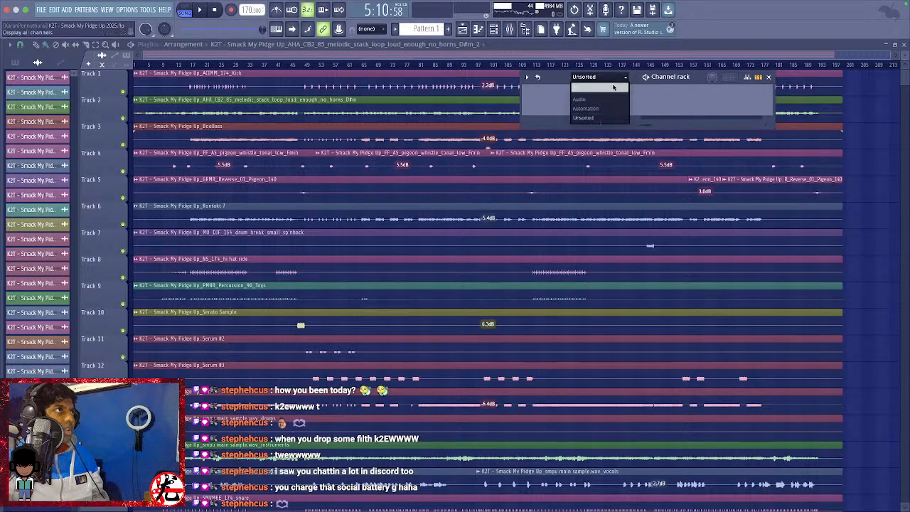
left_click(611, 88)
left_click(769, 77)
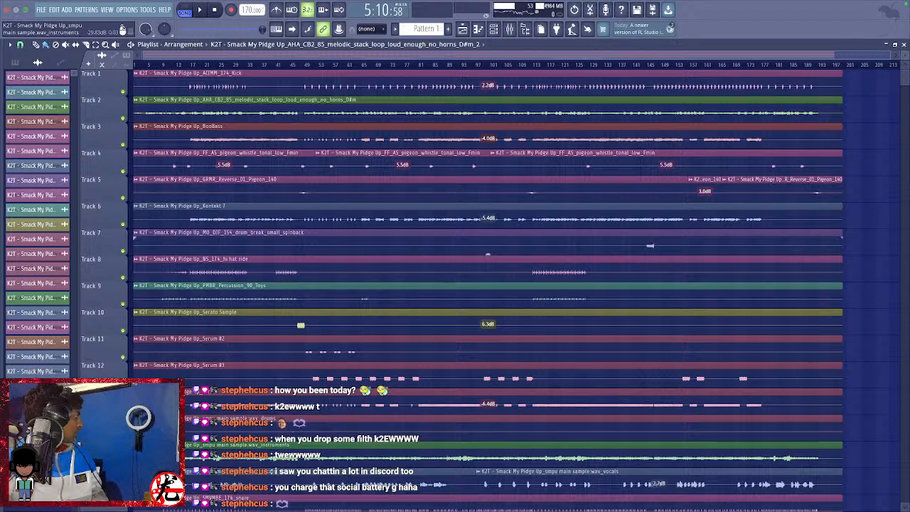
Play from about bar 21, solo and unsolo the BooBass stem on Track 3 to check it, and restart playback.
key("space")
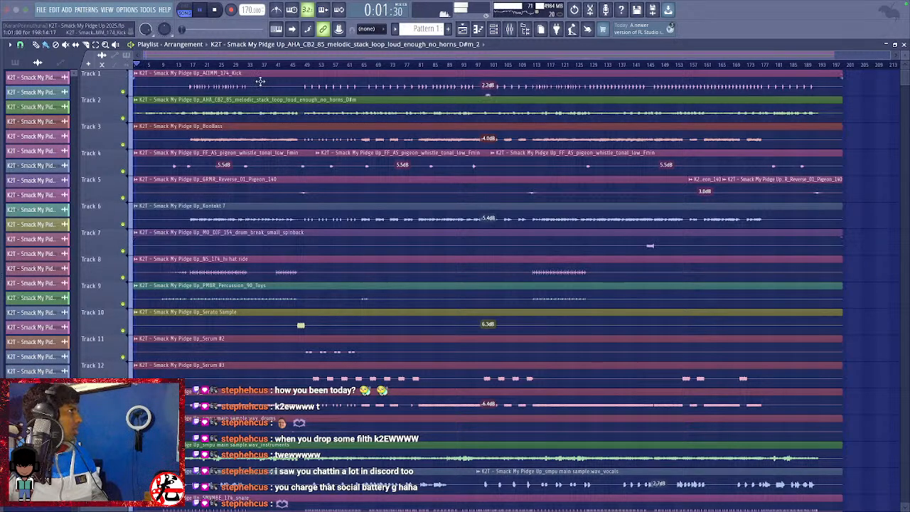
left_click(205, 64)
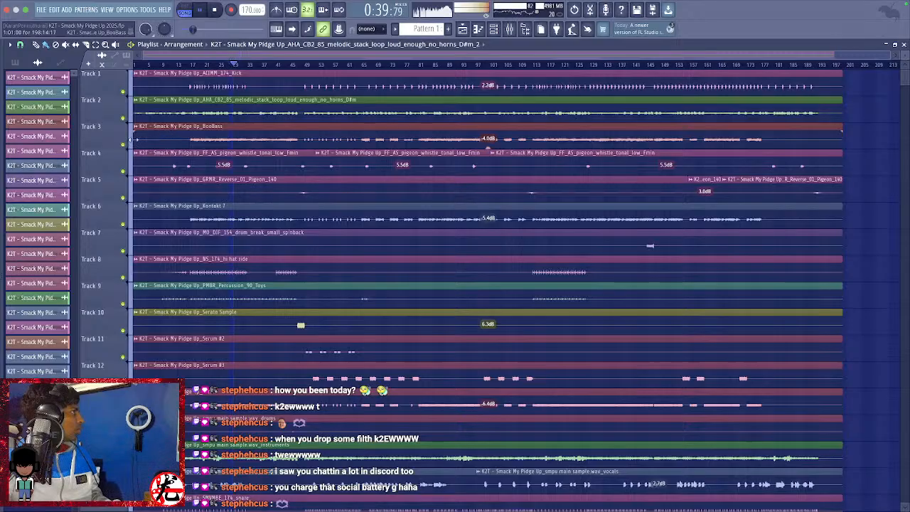
right_click(124, 145)
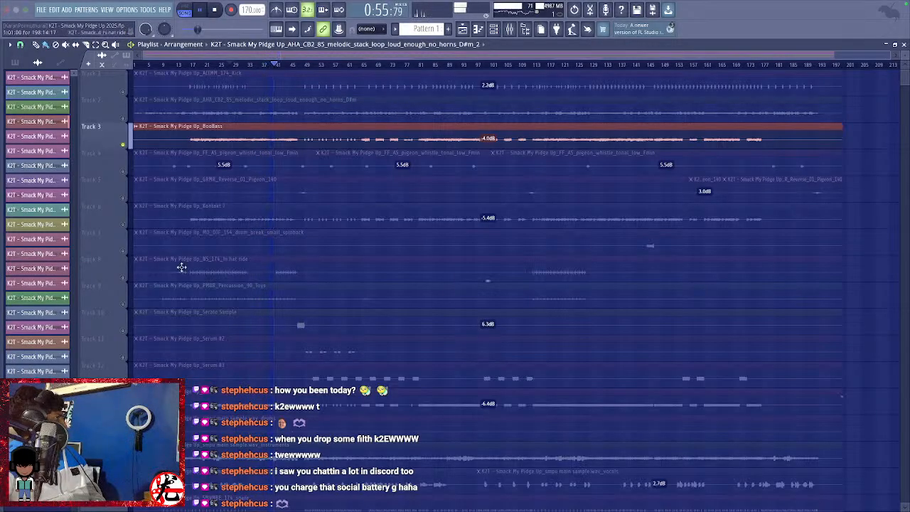
right_click(123, 145)
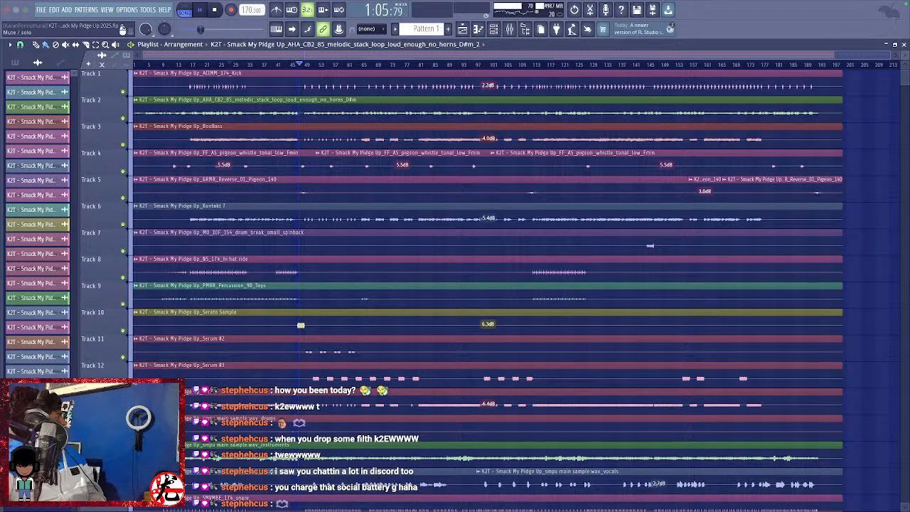
key("space")
key("space")
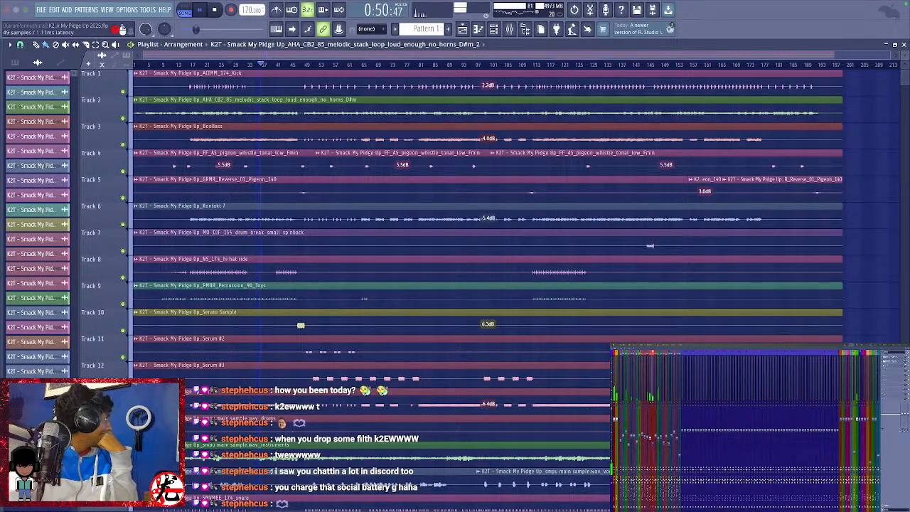
Add FabFilter Pro-Q 3 to Insert 14 with a 12 dB/oct High Cut at about 373 Hz and close it.
left_click(885, 370)
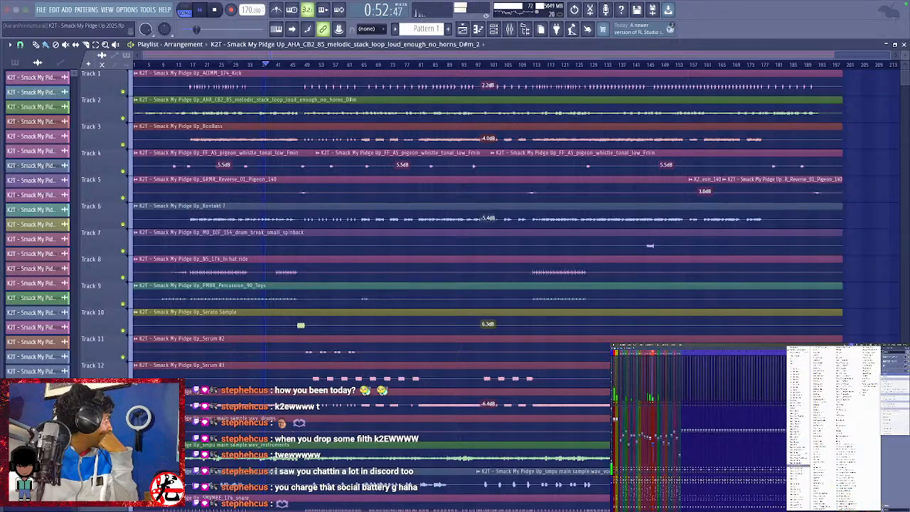
left_click(799, 385)
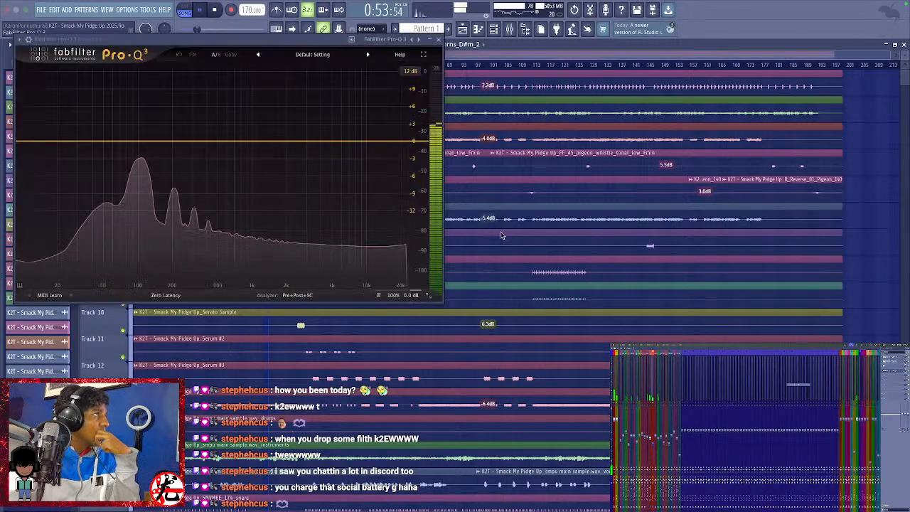
double_click(410, 141)
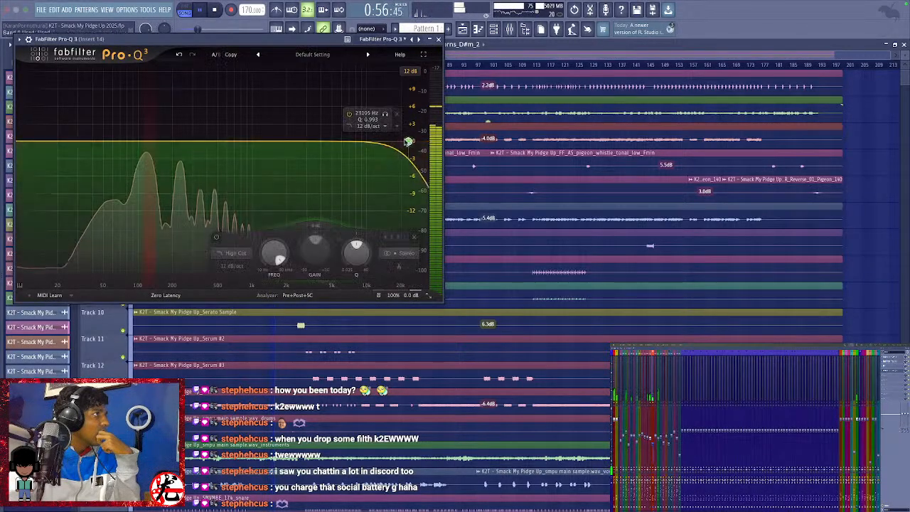
left_click_drag(411, 141, 203, 150)
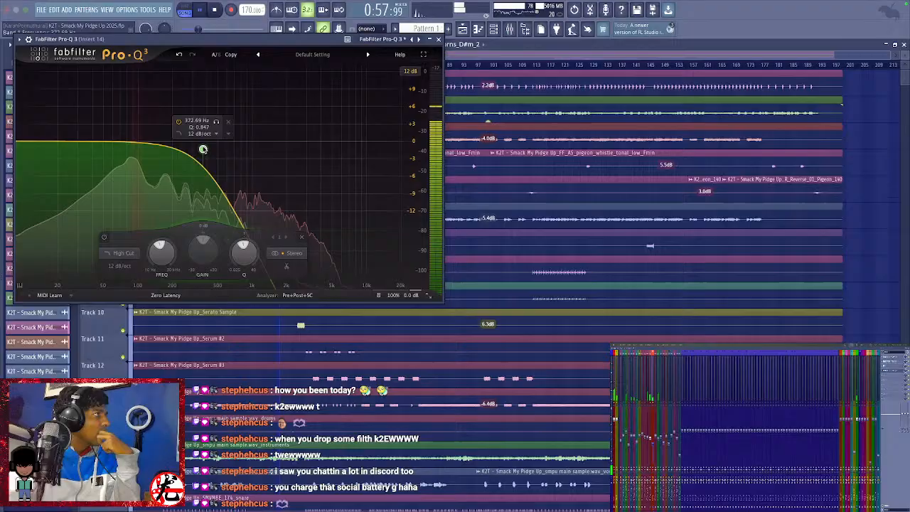
left_click(439, 39)
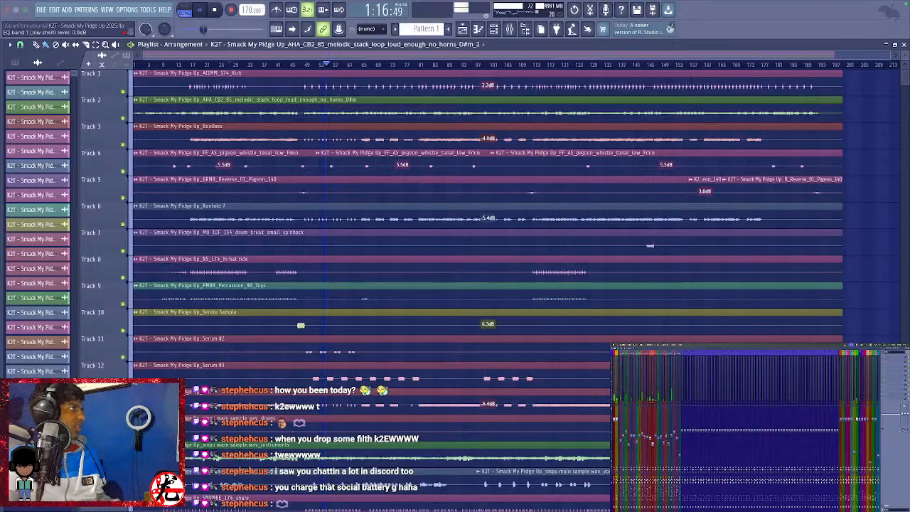
Lower the compressor threshold of the Bass BUS's Sidechain from Kick to about -36.5 dB and audition it from about bar 26.
left_click(223, 64)
key("space")
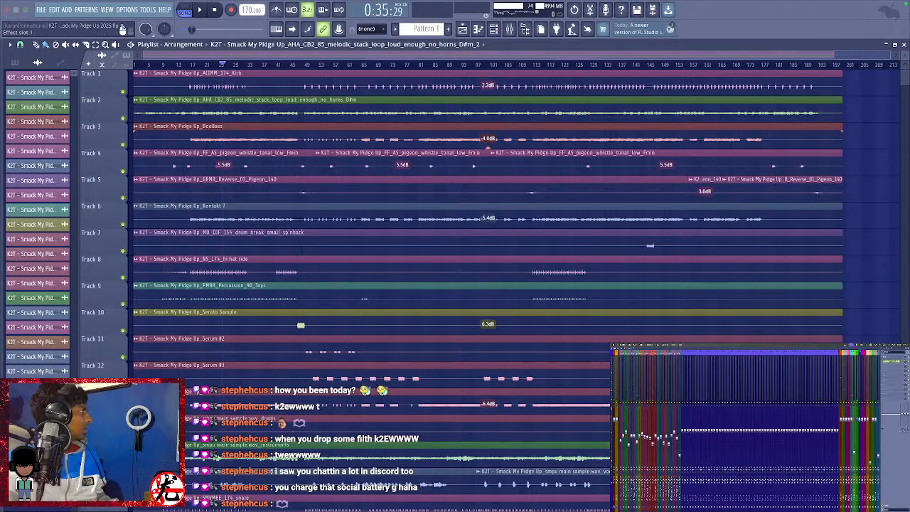
left_click(892, 361)
key("space")
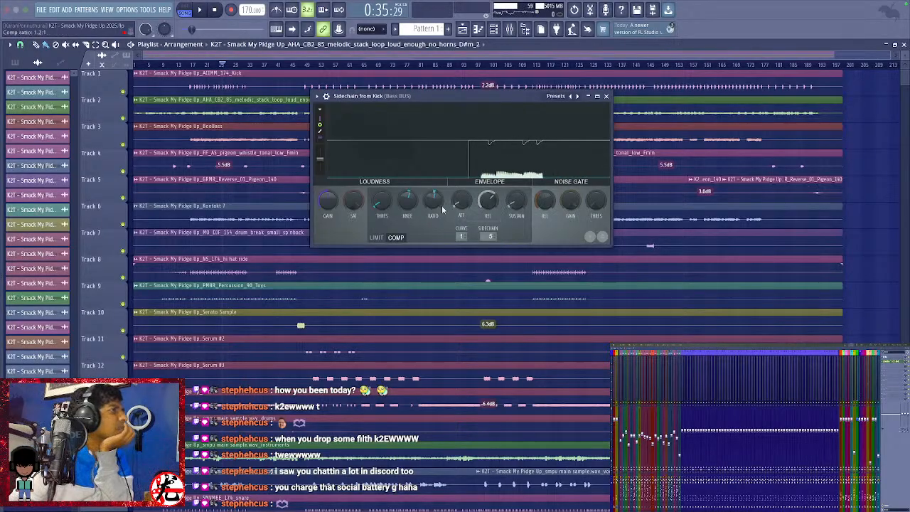
left_click_drag(382, 202, 382, 217)
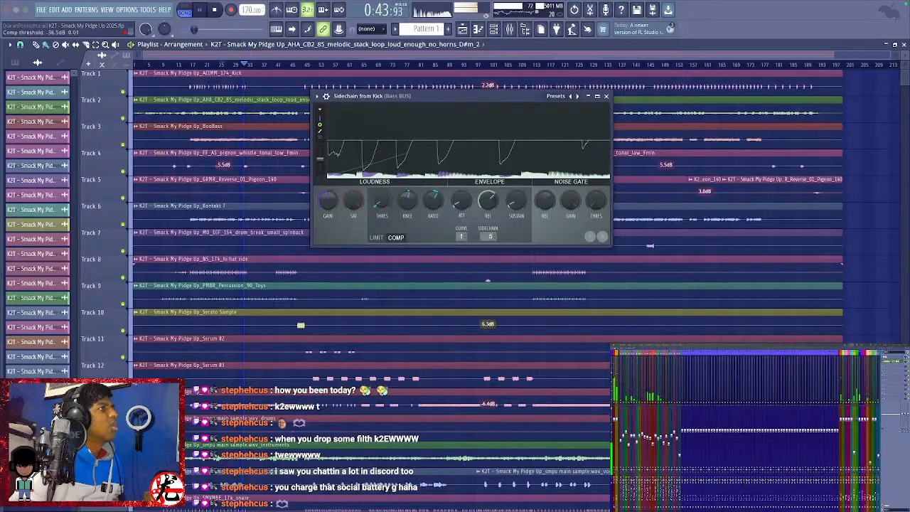
left_click(223, 65)
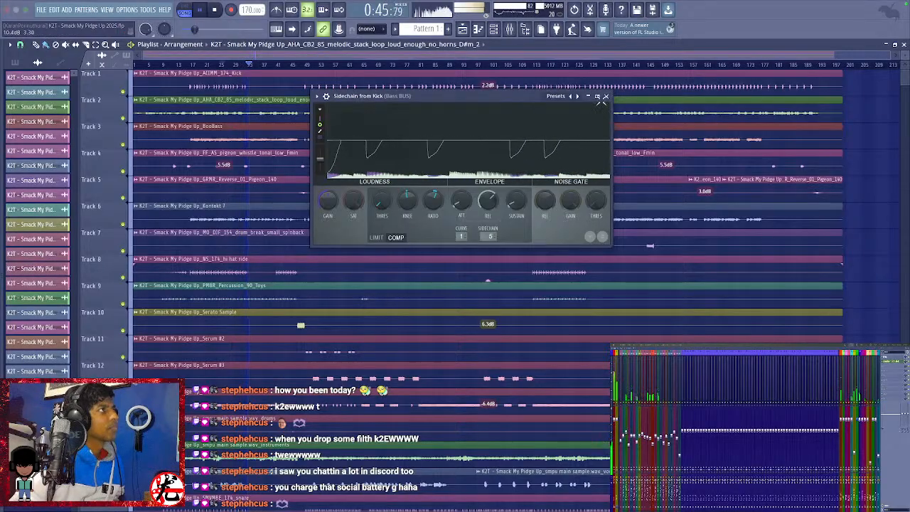
left_click(604, 97)
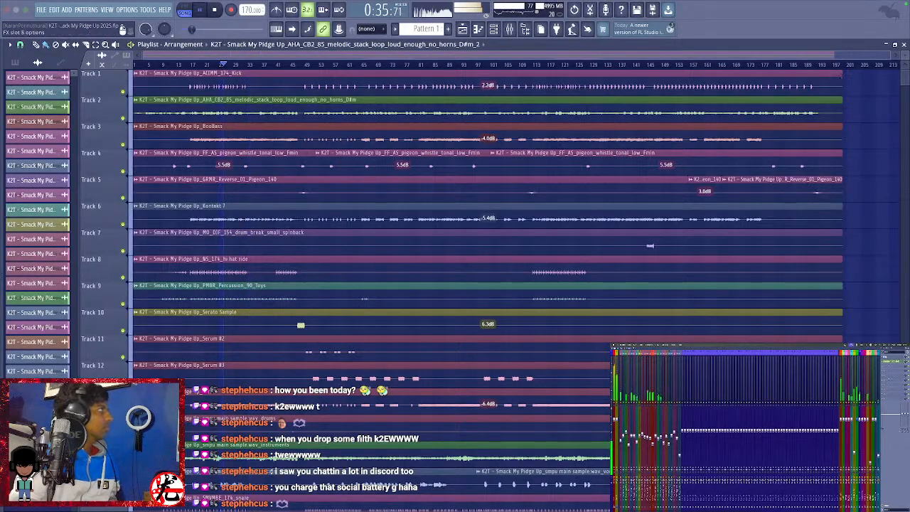
Shorten the release and set the ratio to 1.5:1 in the Bass BUS's Sidechain from Kick, and stop playback.
left_click(892, 362)
left_click_drag(498, 205, 499, 202)
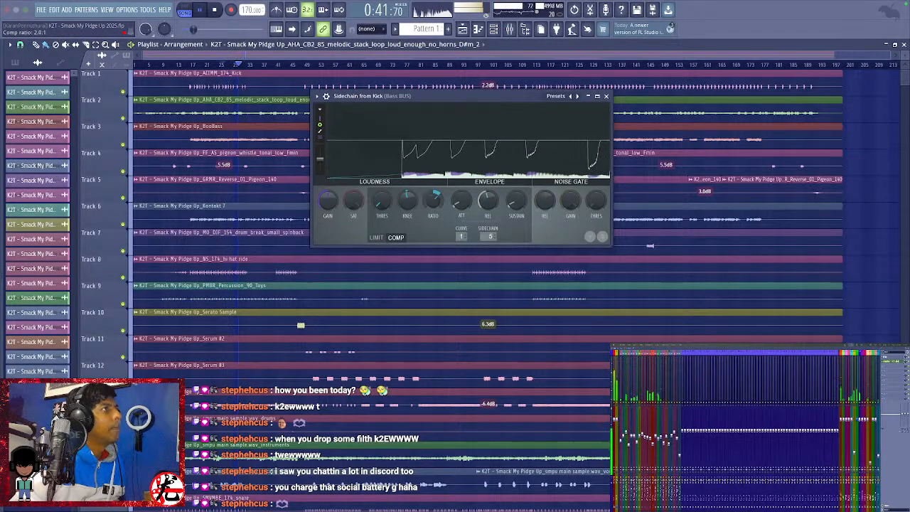
left_click_drag(488, 200, 487, 211)
left_click_drag(433, 201, 433, 204)
key("space")
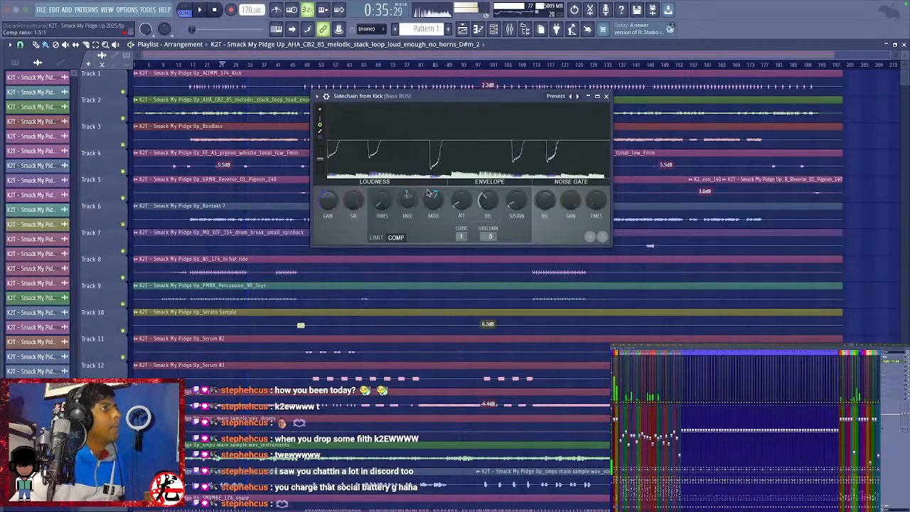
left_click(605, 96)
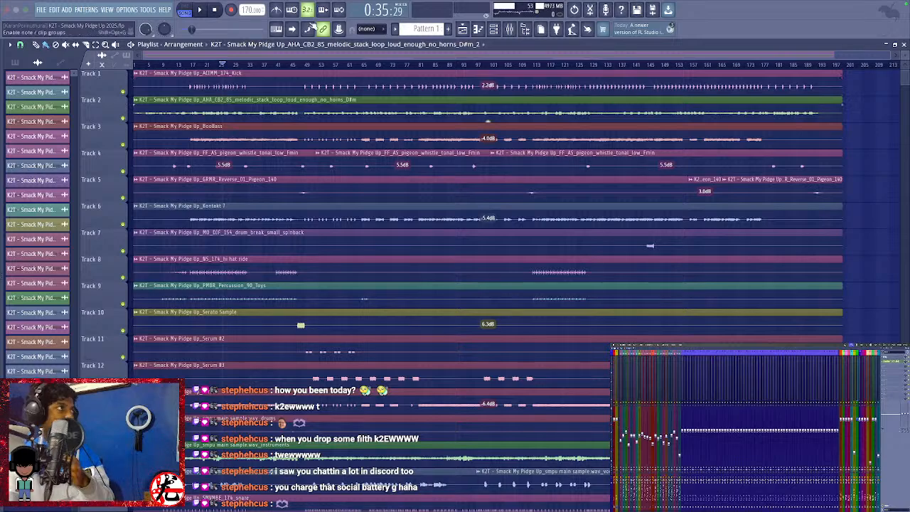
Play from about bar 32 and load Serum 2 FX on mixer Insert 14.
left_click(245, 64)
key("space")
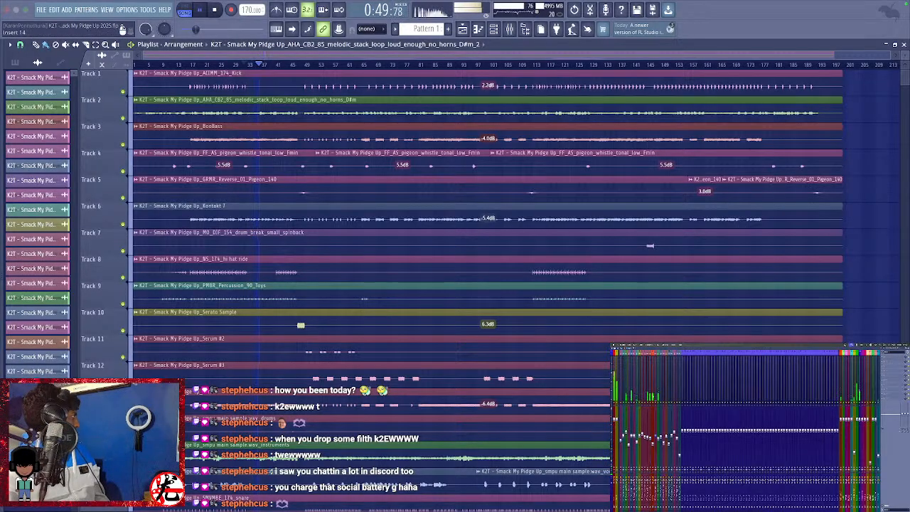
left_click(884, 376)
mouse_move(887, 379)
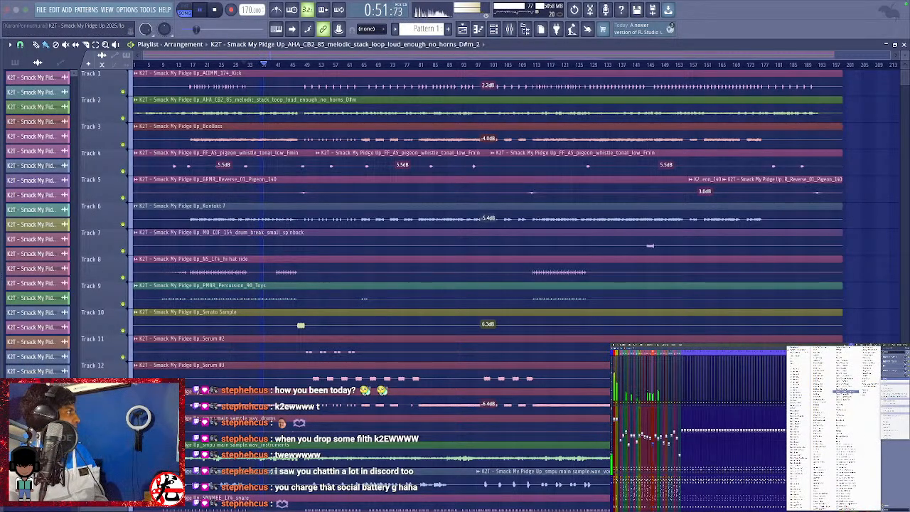
left_click(847, 418)
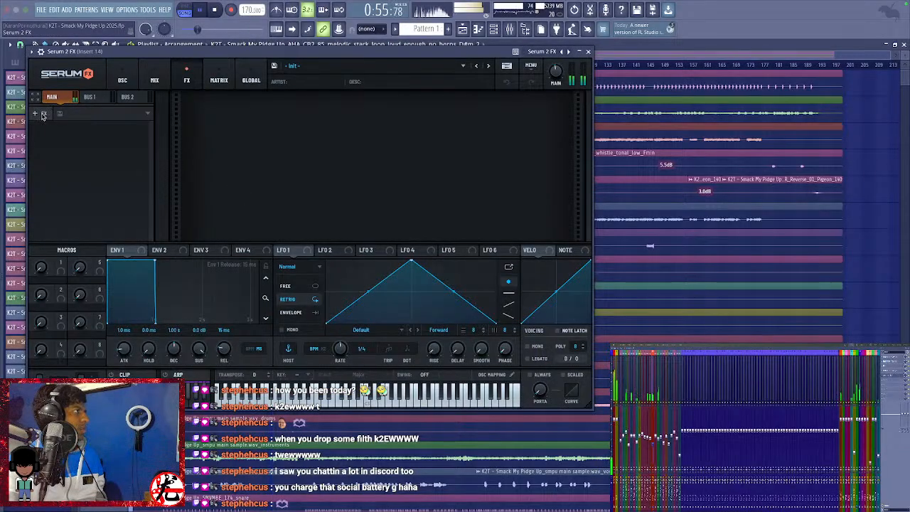
Add a Compressor in multiband mode to Serum 2 FX's main chain, with the low band at about 194% and a reduced mid band.
left_click(38, 113)
left_click(71, 148)
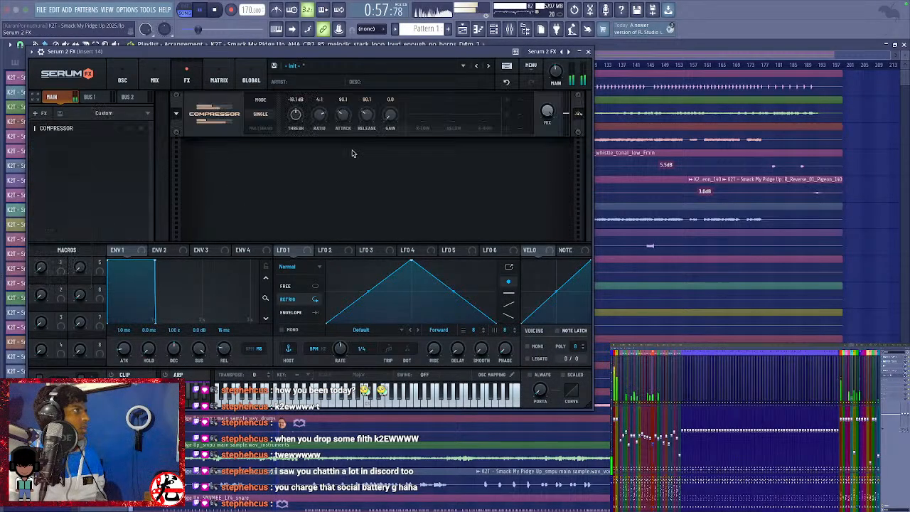
left_click(261, 128)
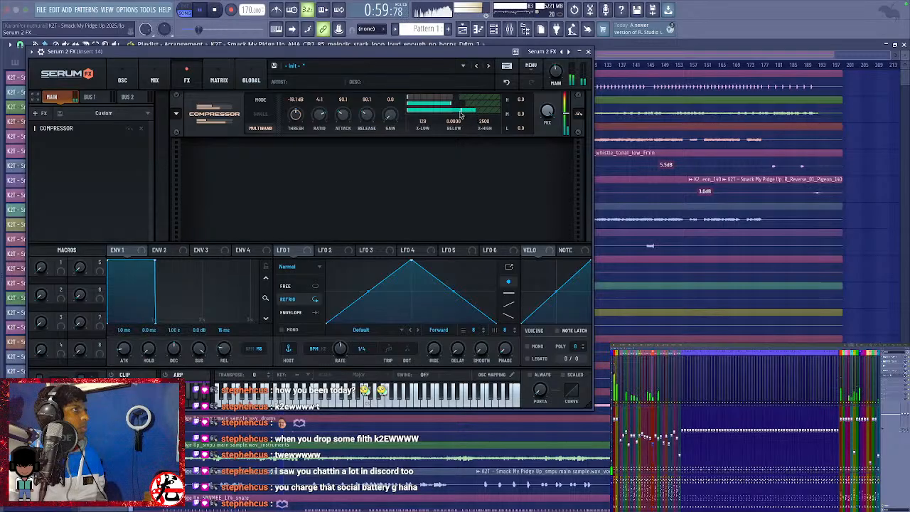
left_click_drag(461, 114, 510, 117)
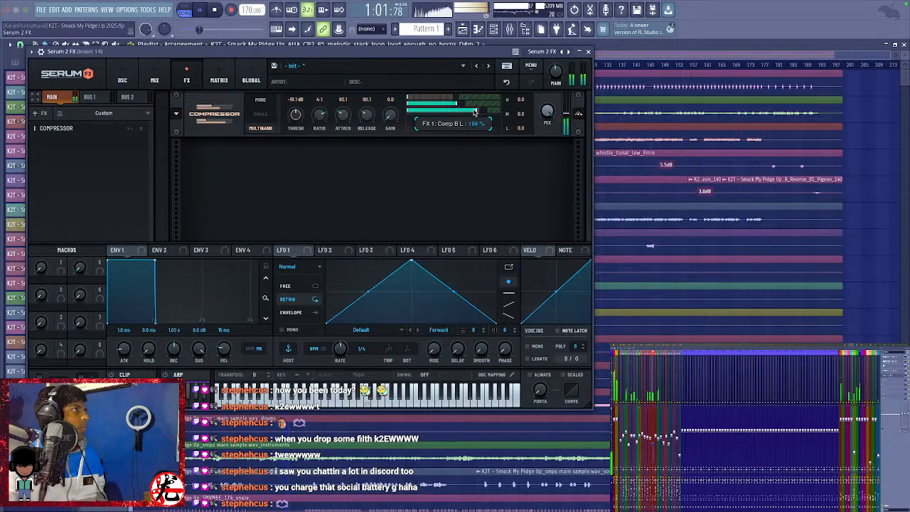
left_click_drag(456, 102, 442, 100)
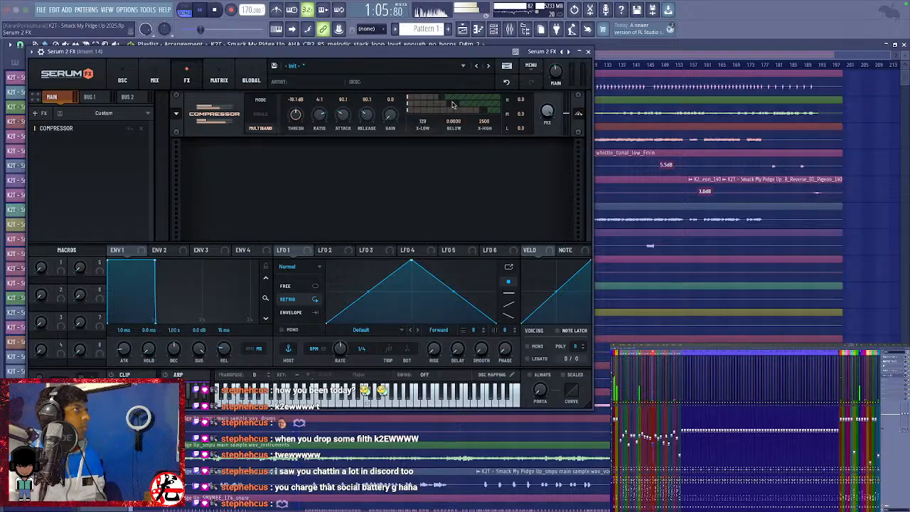
Add a Splitter L/H after the Compressor in Serum 2 FX and set its split frequency to about 163 Hz.
left_click(40, 113)
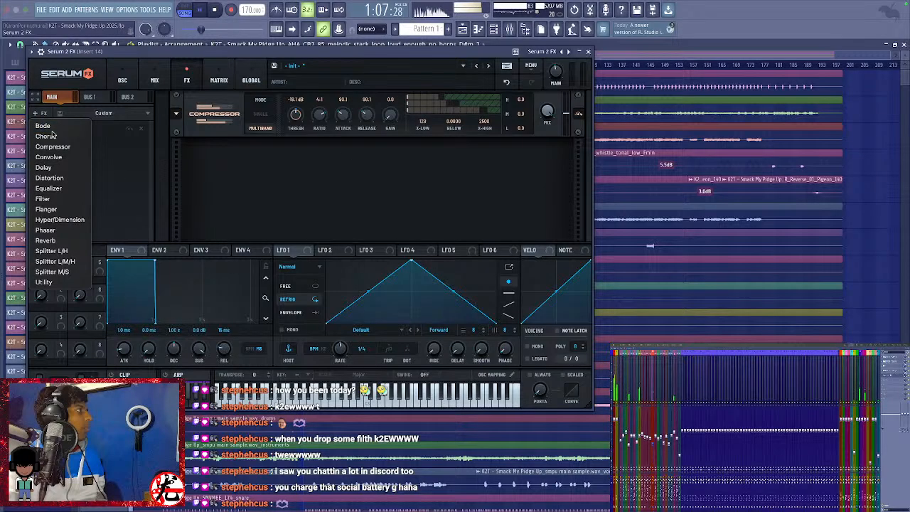
left_click(53, 251)
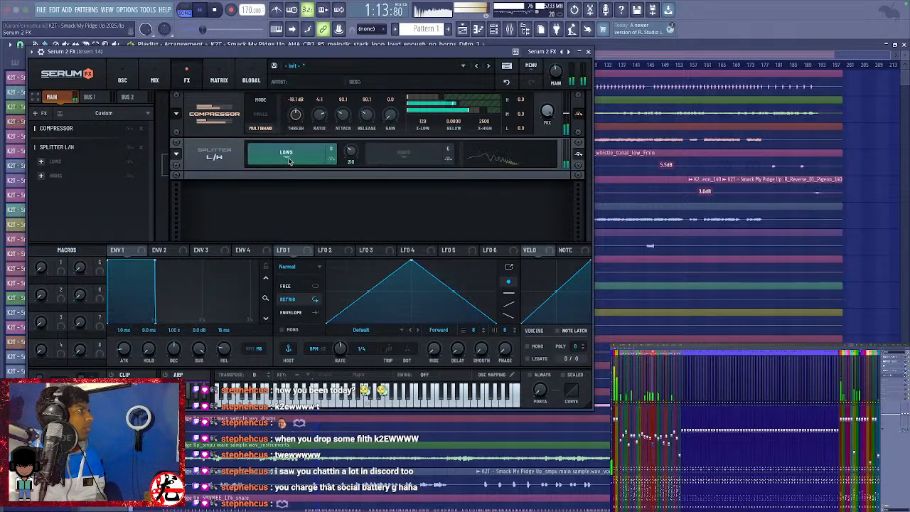
left_click_drag(355, 154, 353, 162)
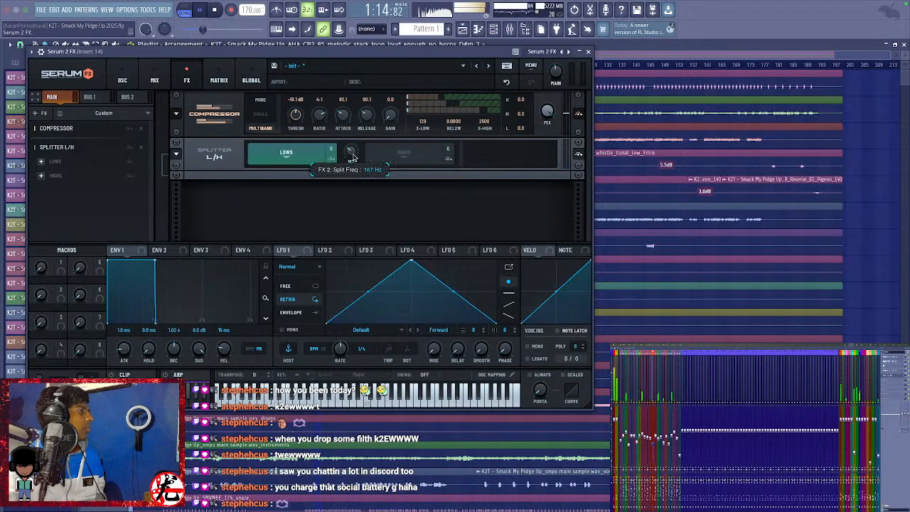
Add a Distortion to the splitter's highs band and set its drive to about 75%.
left_click(41, 177)
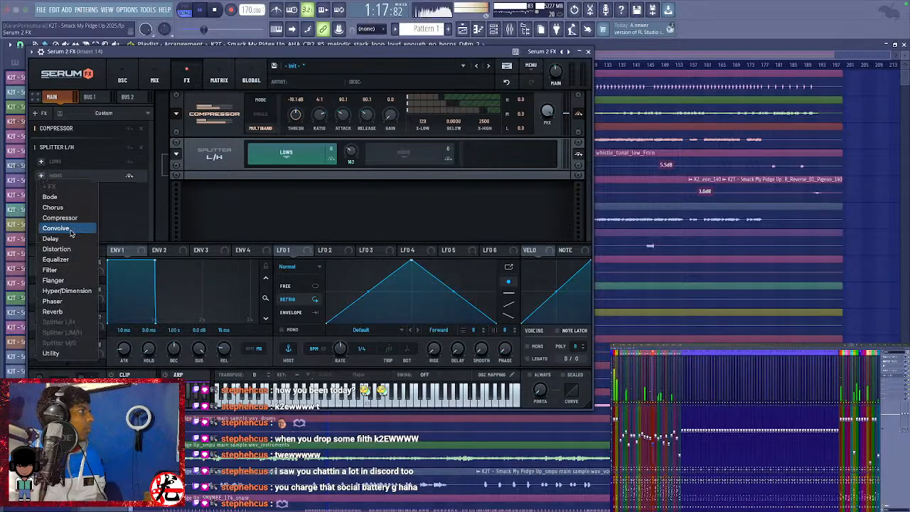
left_click(57, 249)
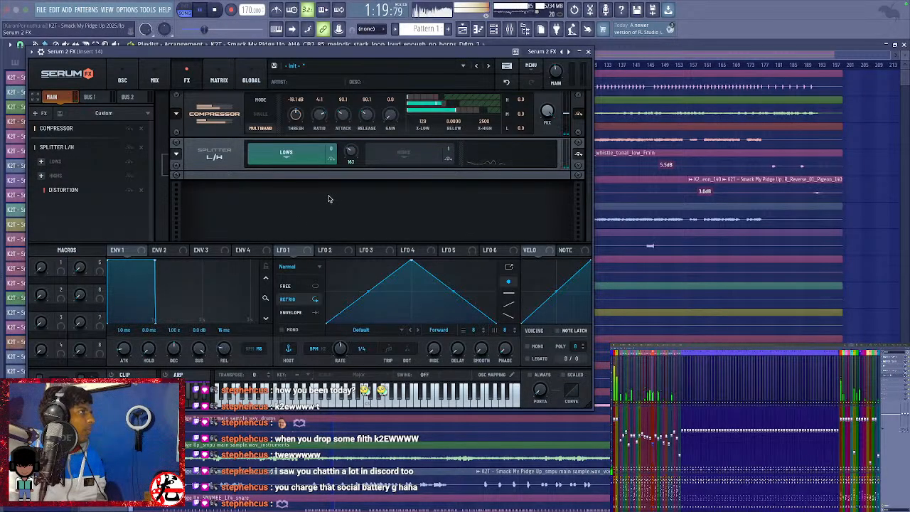
left_click(93, 189)
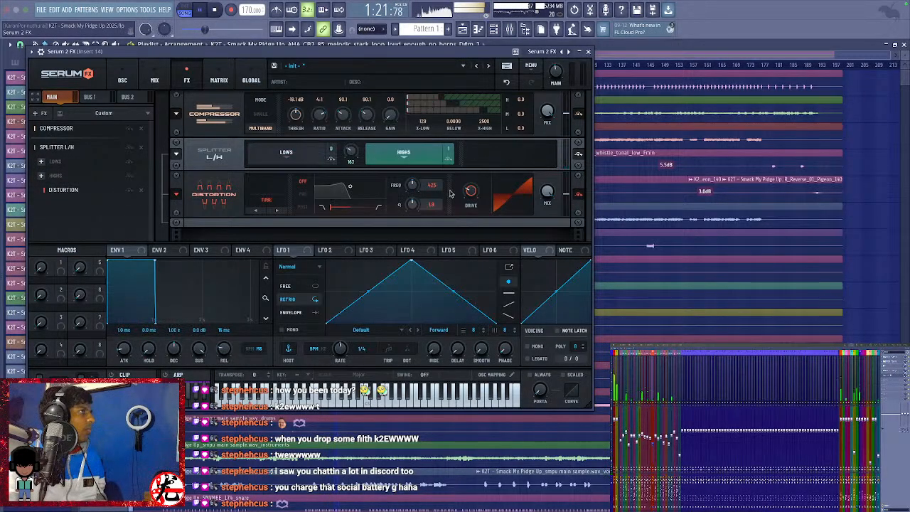
left_click_drag(465, 192, 471, 145)
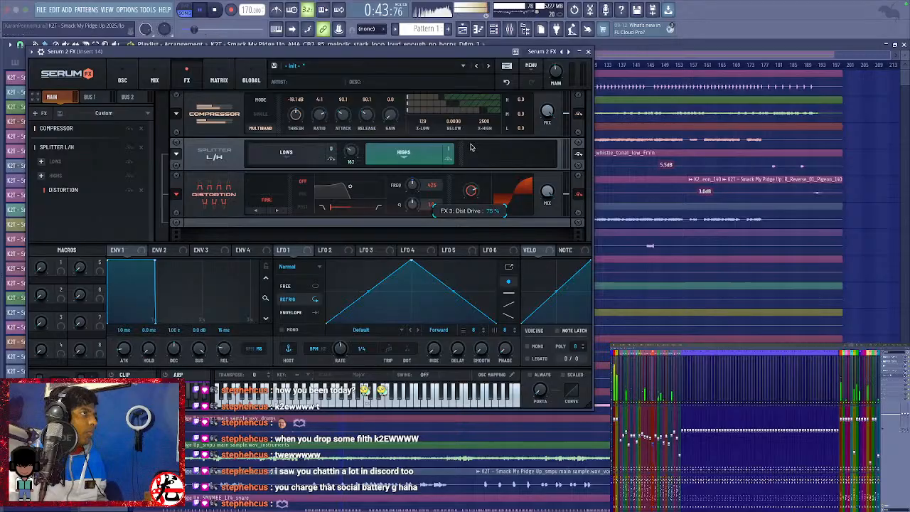
Solo the BooBass track in the playlist and reopen Serum 2 FX on Insert 14 during playback.
left_click(588, 51)
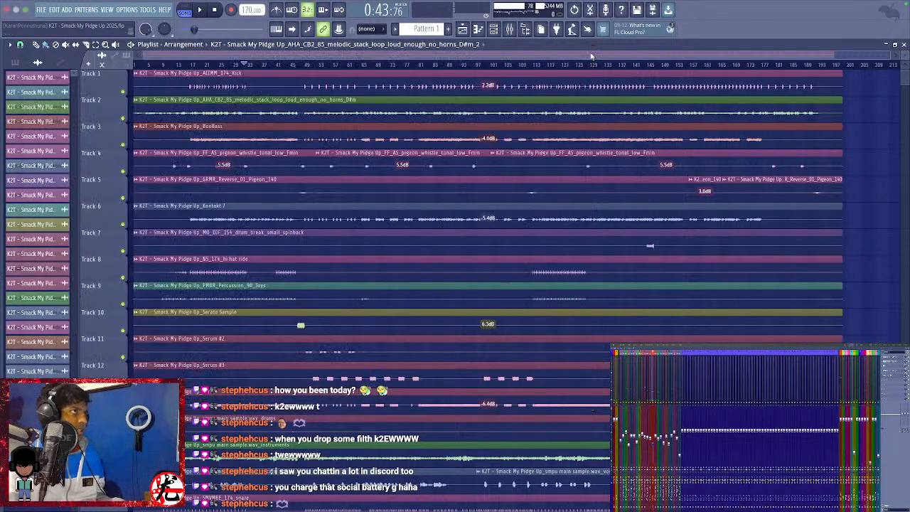
right_click(124, 146)
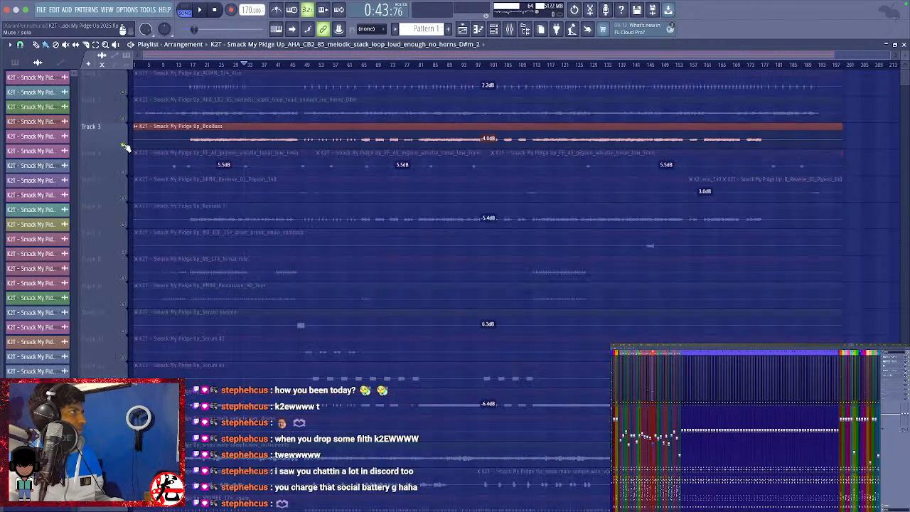
left_click(892, 361)
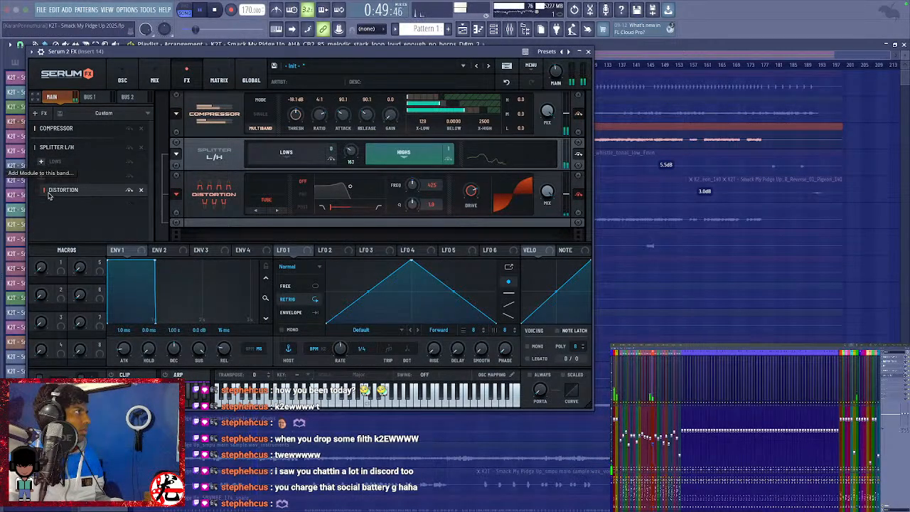
left_click(40, 113)
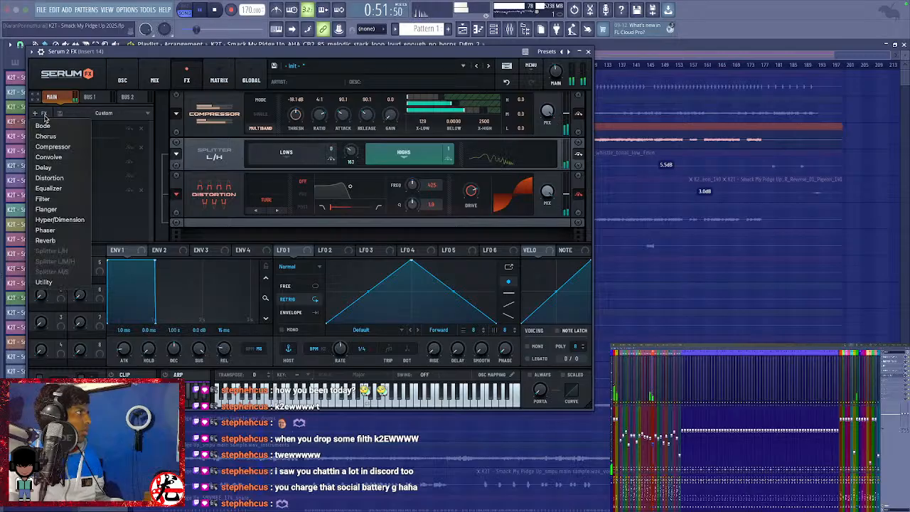
left_click(69, 209)
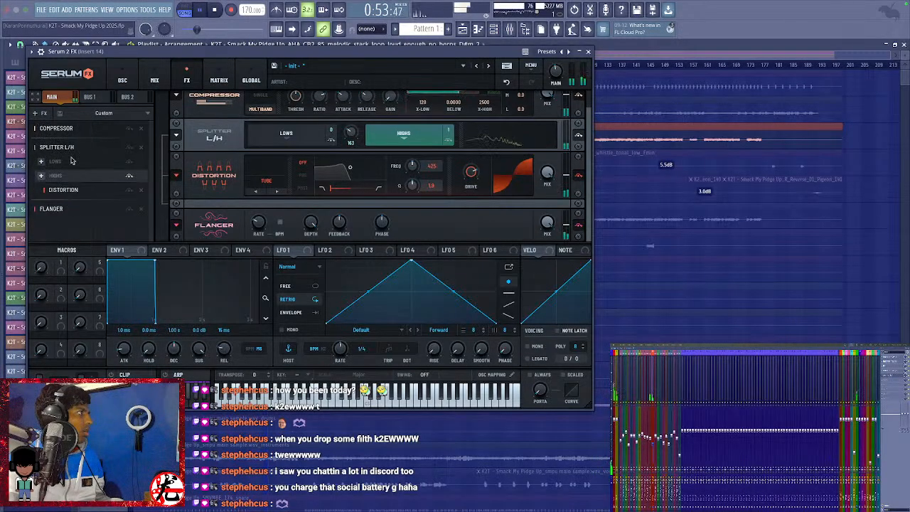
left_click(44, 114)
left_click(140, 206)
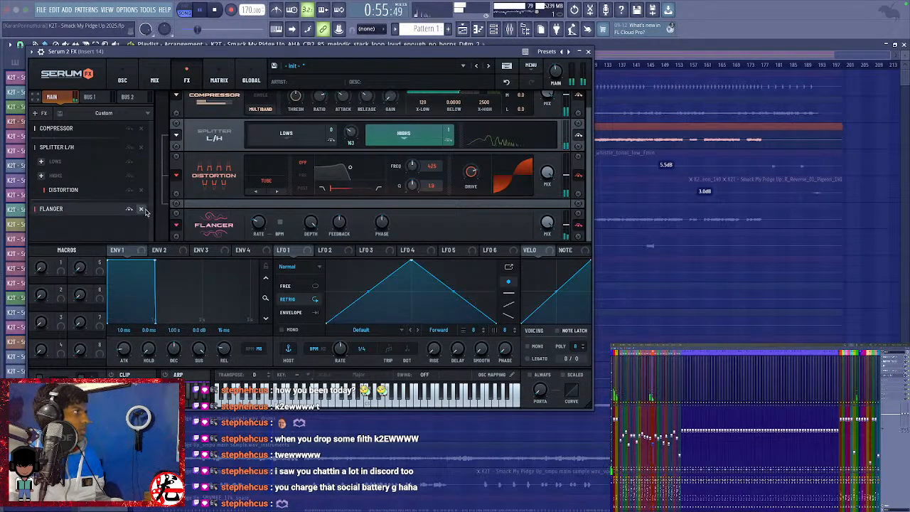
left_click(141, 209)
Add an MG Low 18 Filter to the main chain with about 26% drive, and adjust its cutoff, resonance and fat by ear.
left_click(46, 114)
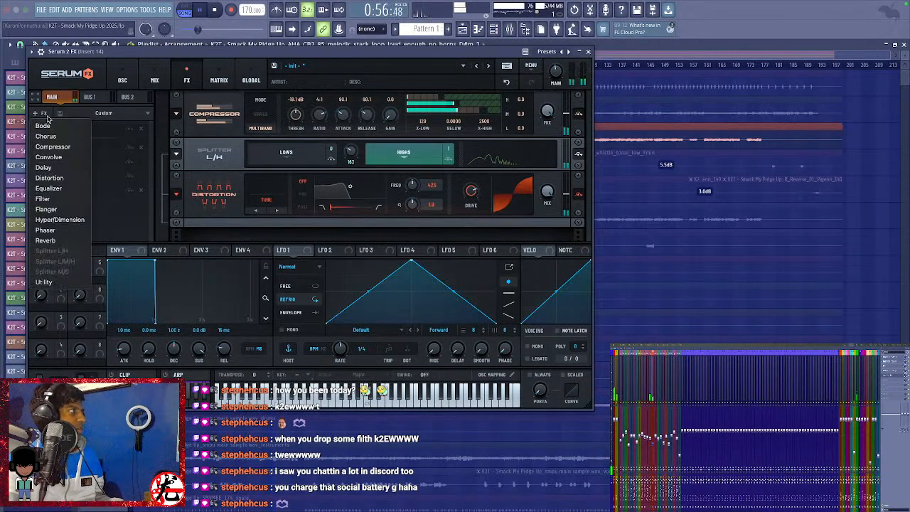
left_click(43, 199)
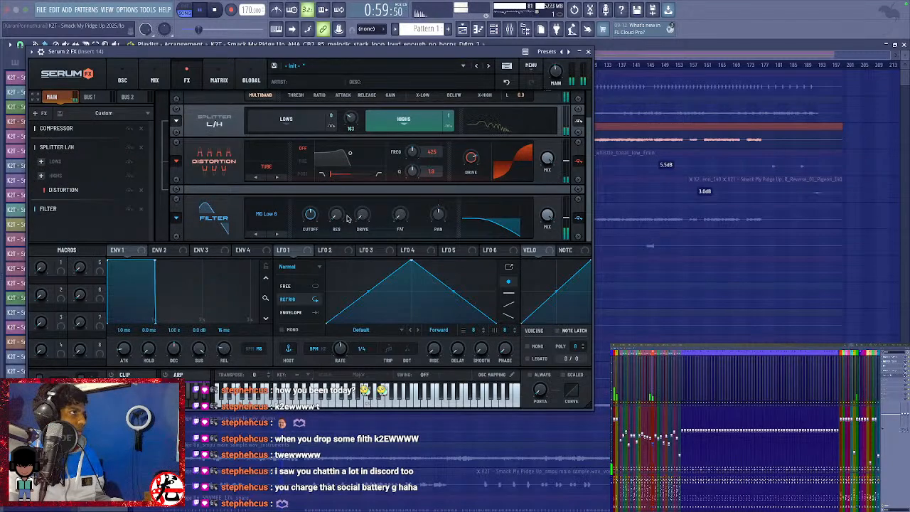
left_click(278, 234)
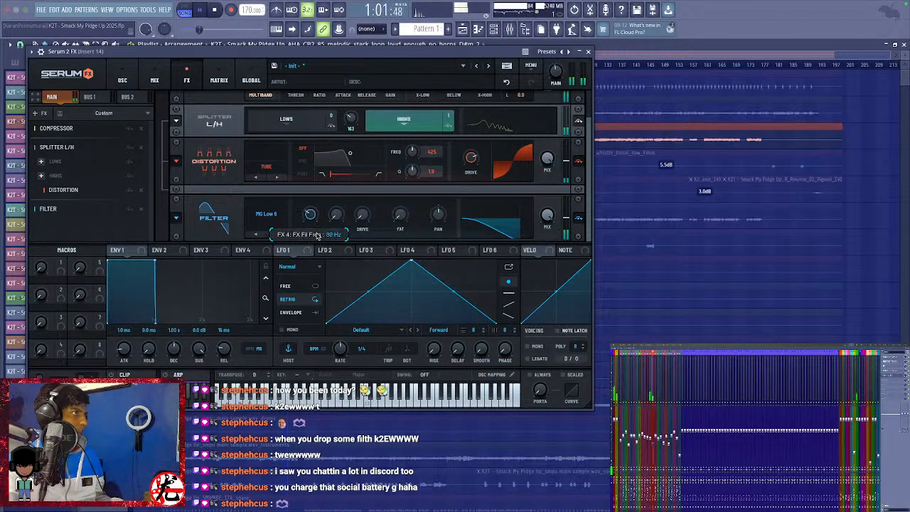
left_click(278, 234)
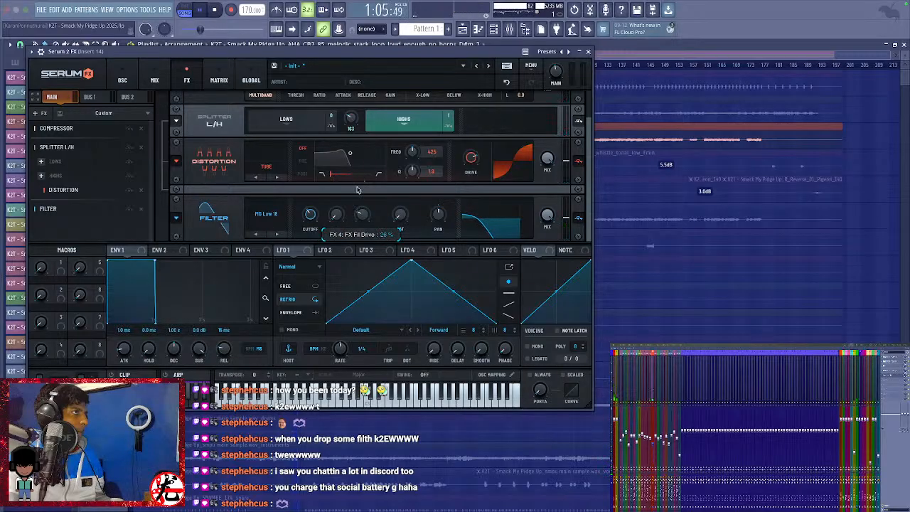
left_click_drag(310, 215, 337, 208)
left_click_drag(400, 215, 401, 201)
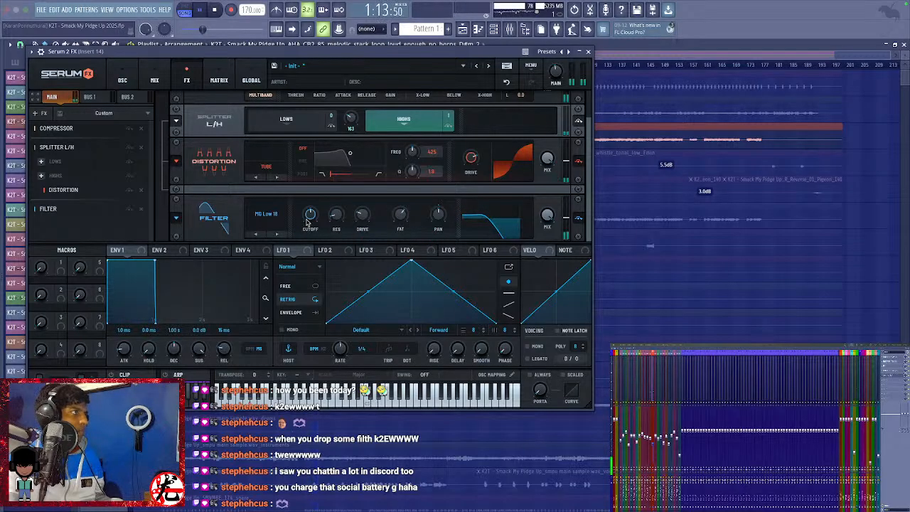
left_click_drag(309, 213, 307, 217)
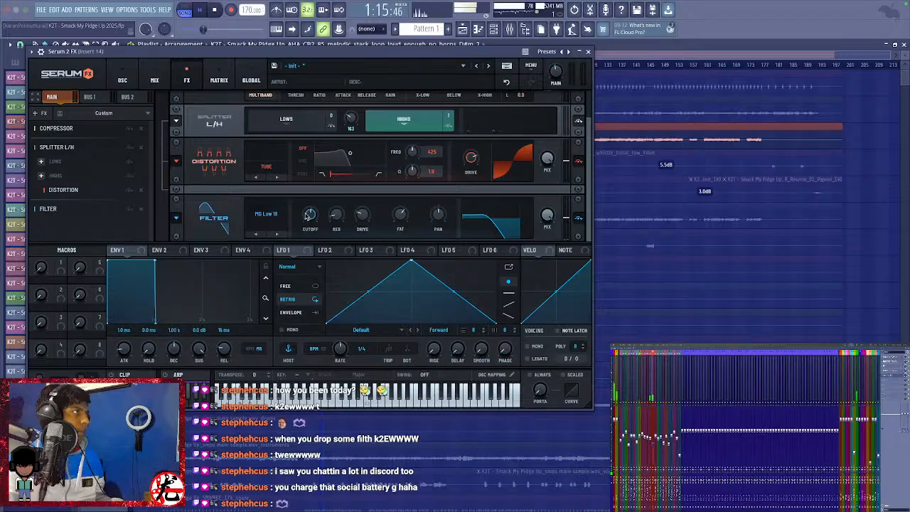
Move the Filter ahead of the Splitter L/H, keep the Distortion in the highs band, and set the split frequency to about 1077 Hz.
left_click_drag(100, 211, 97, 221)
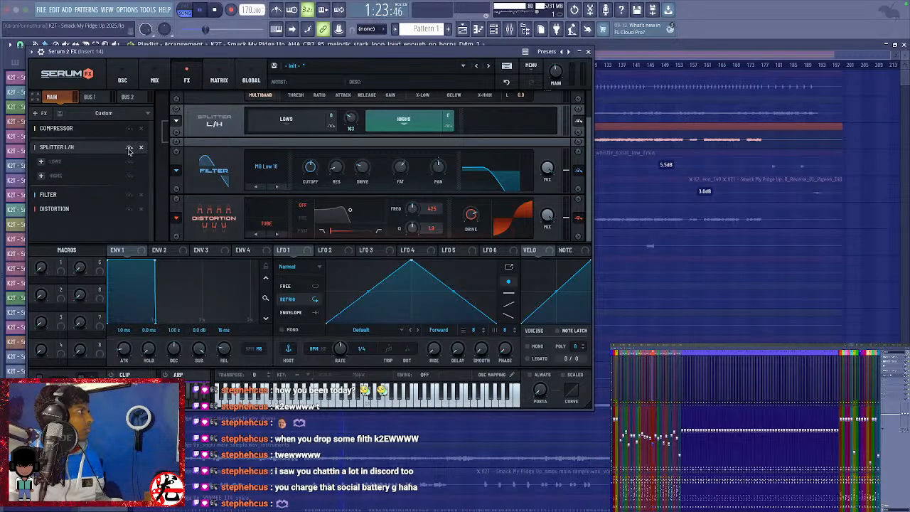
left_click_drag(50, 195, 69, 140)
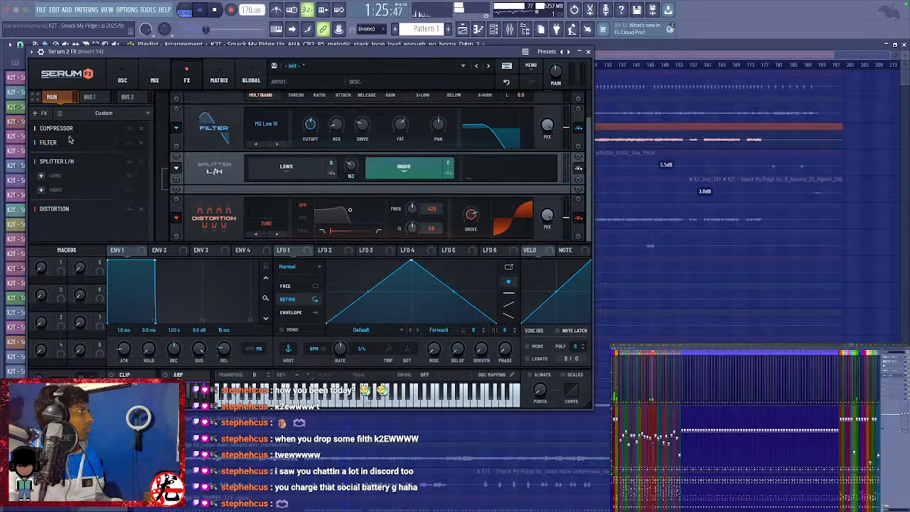
left_click_drag(71, 209, 75, 202)
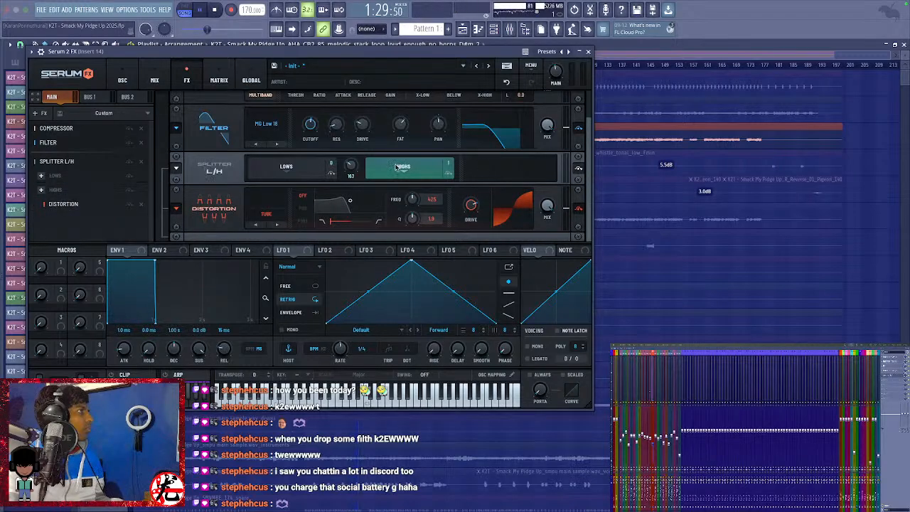
mouse_move(354, 170)
left_mouse_down()
mouse_move(357, 142)
mouse_move(349, 173)
left_mouse_up()
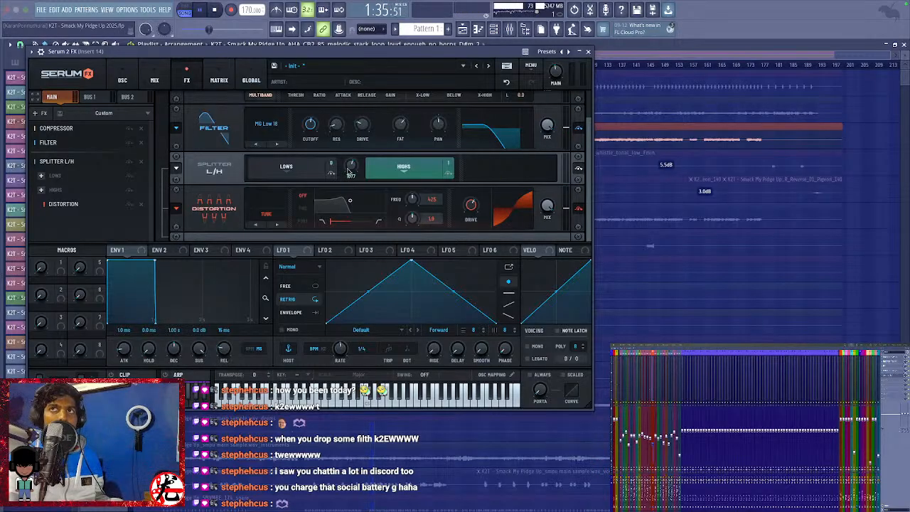
Add a single-mode Compressor at the end of the chain with threshold about -34.5 dB and gain about 11 dB.
left_click(42, 113)
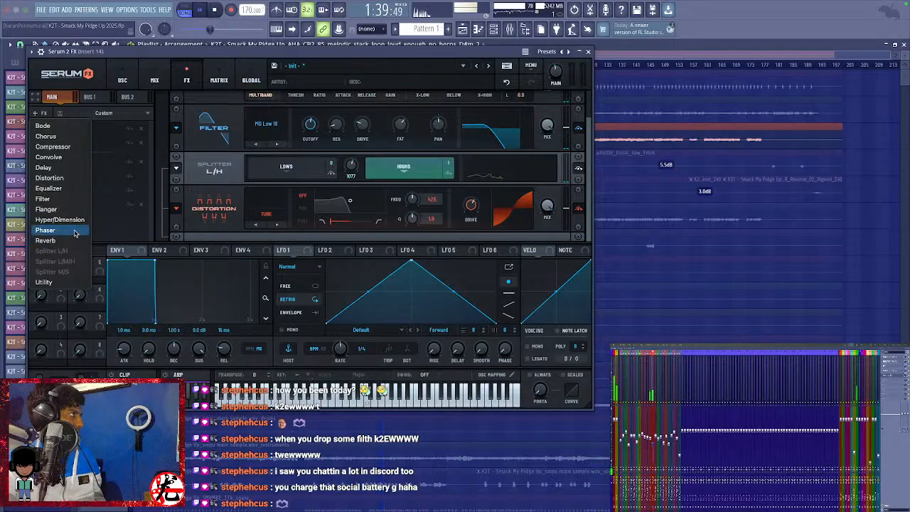
left_click(63, 149)
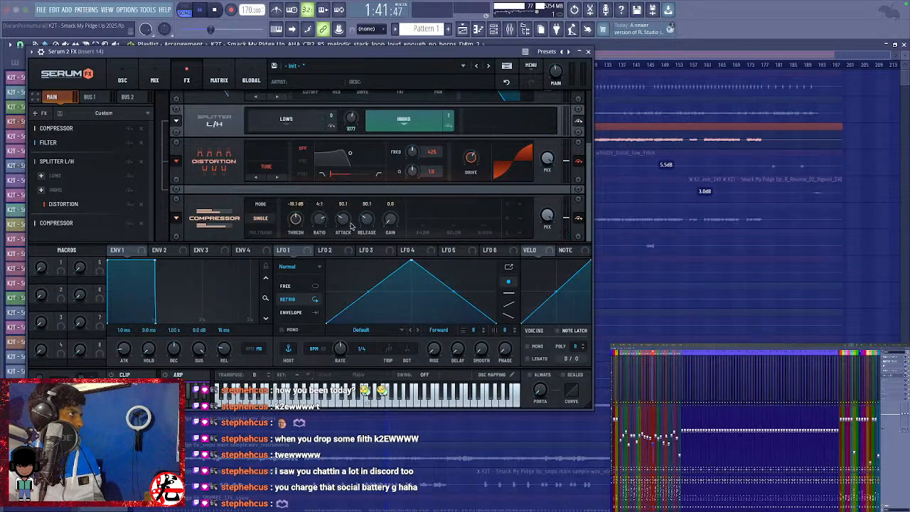
left_click_drag(303, 212, 302, 231)
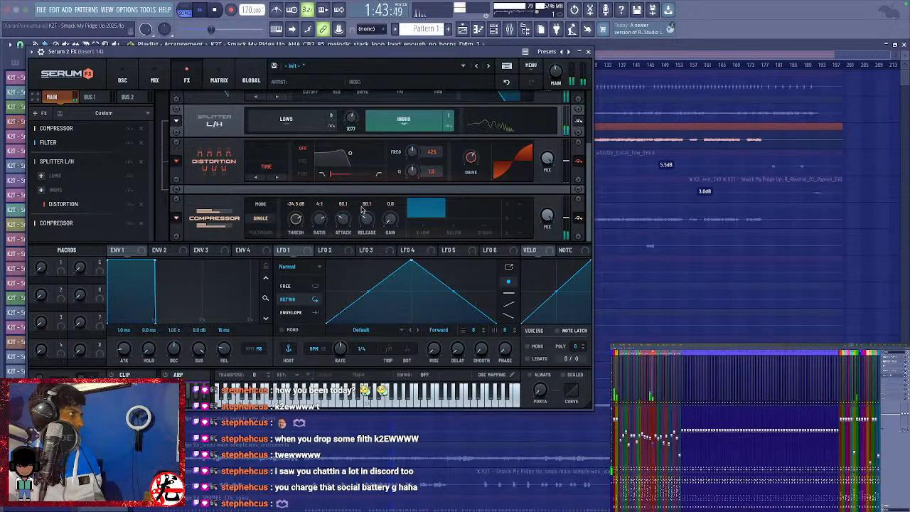
left_click_drag(389, 204, 388, 189)
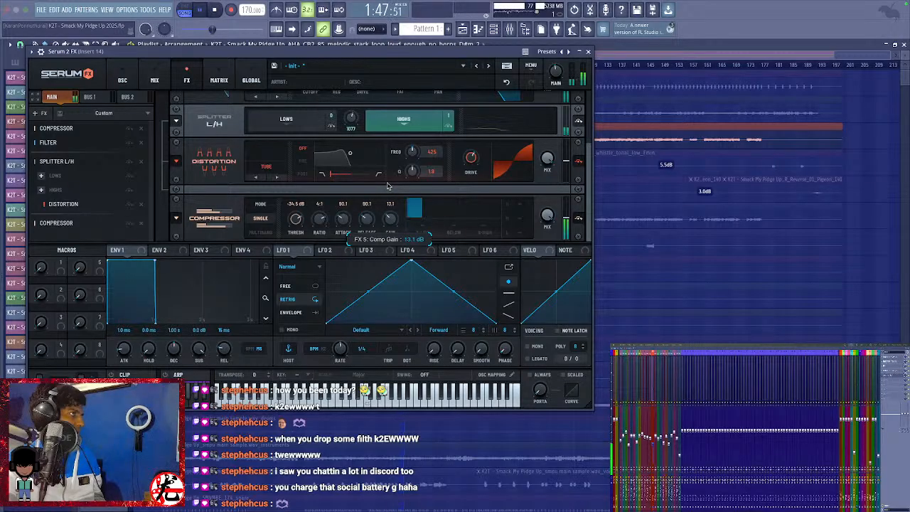
left_click_drag(386, 186, 385, 190)
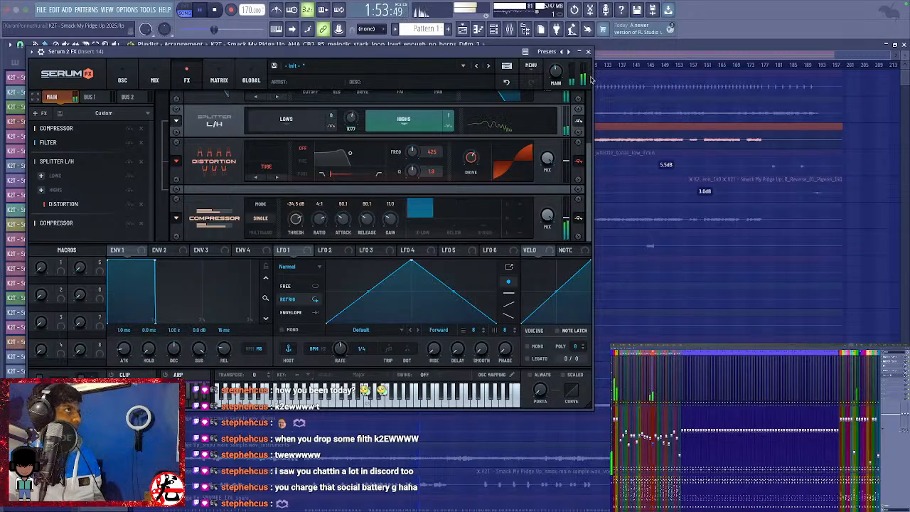
Close Serum 2 FX, unsolo the BooBass track and play the full mix from about bar 15.
left_click(587, 51)
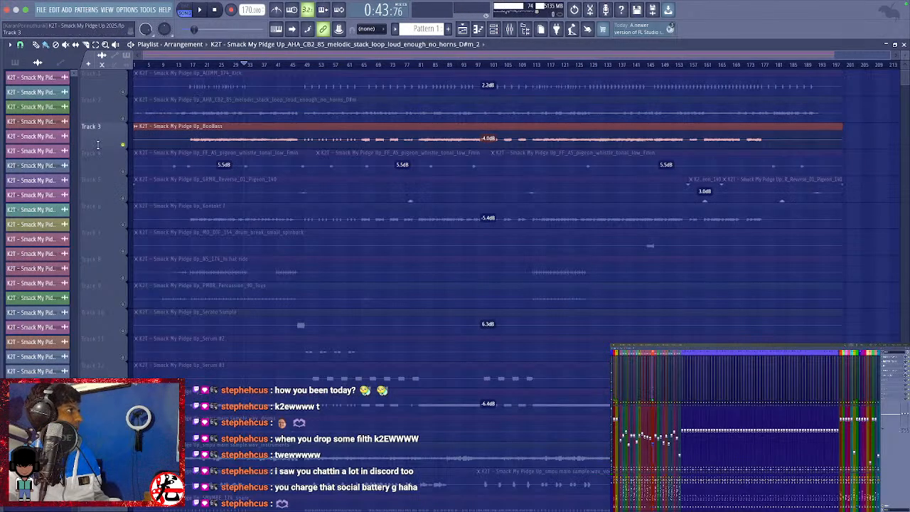
right_click(124, 145)
left_click(185, 65)
key("space")
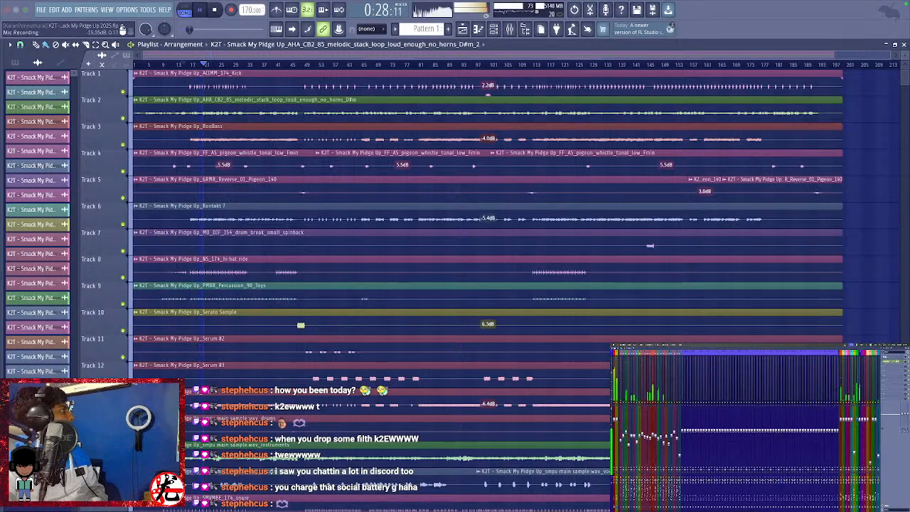
Check the Bass BUS's Sidechain from Kick during playback, close it and save the project.
left_click(892, 361)
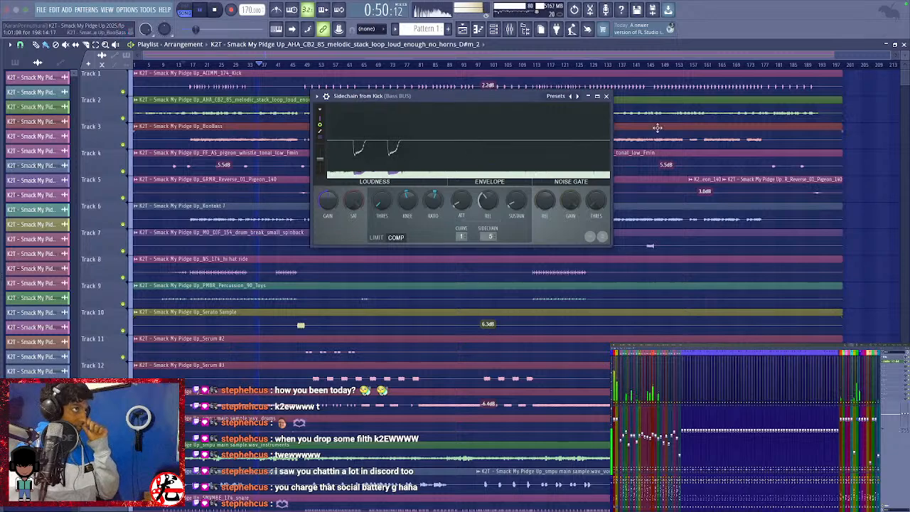
left_click(605, 96)
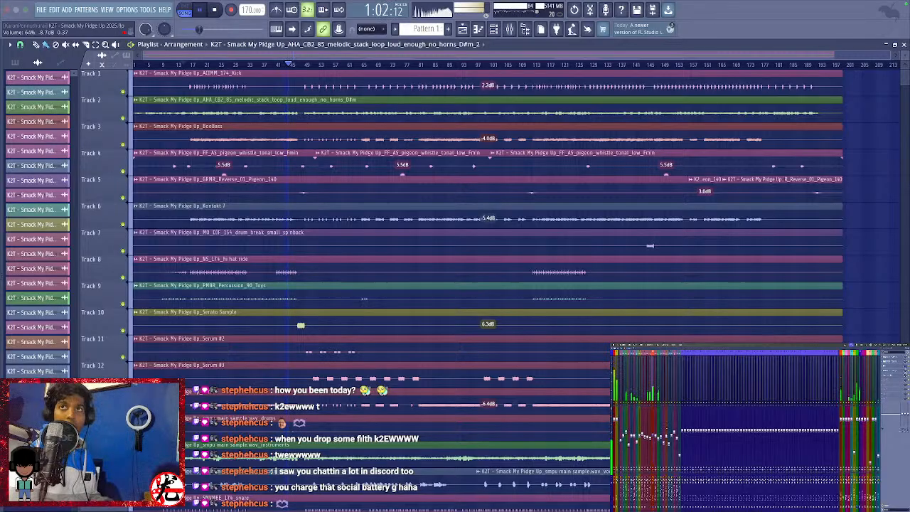
key("ctrl+s")
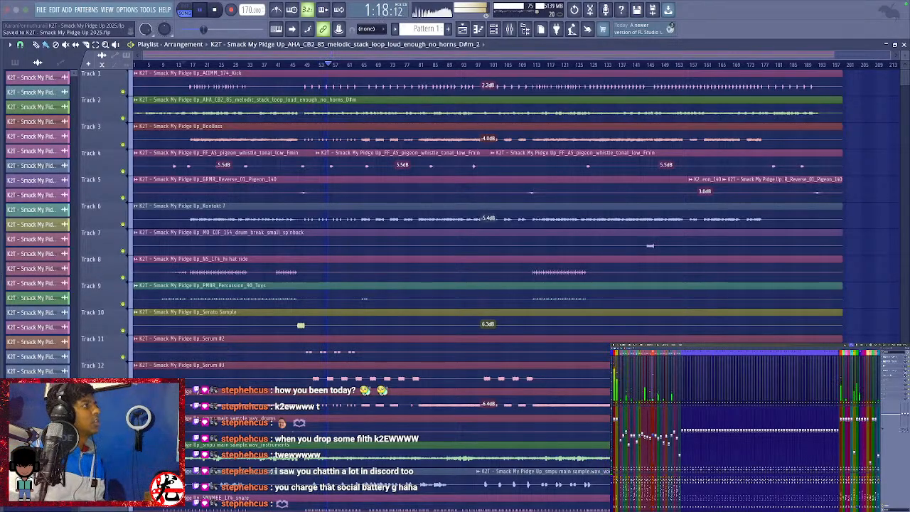
During playback, raise the high cut in insert 14's FabFilter Pro-Q 3 to about 1170 Hz and close the plugin.
key("space")
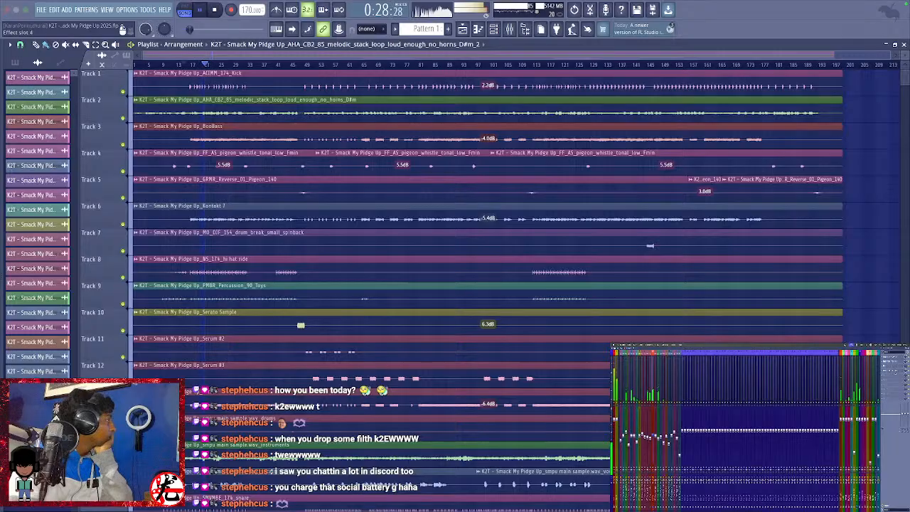
left_click(892, 371)
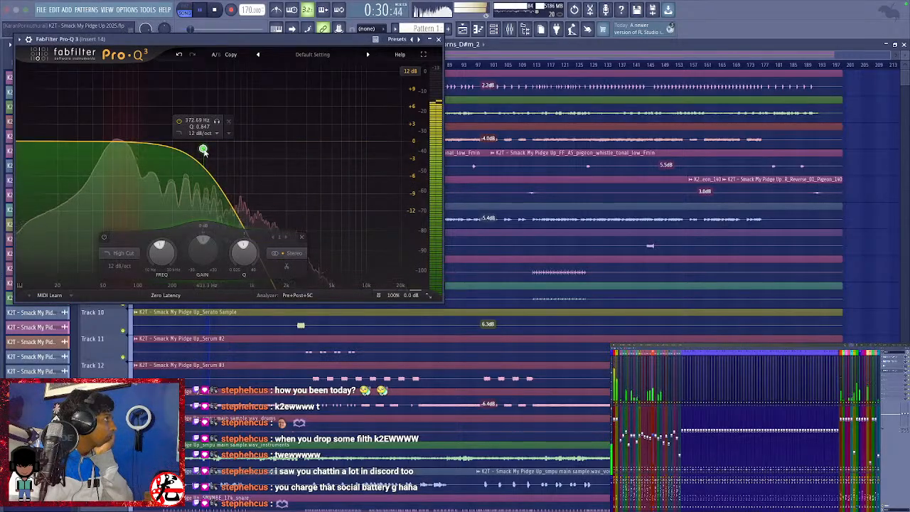
left_click_drag(203, 149, 260, 145)
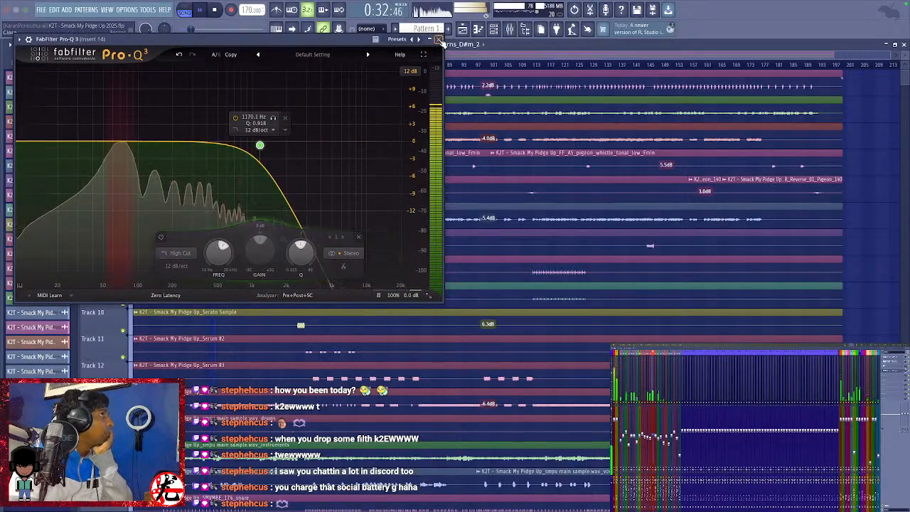
left_click(438, 39)
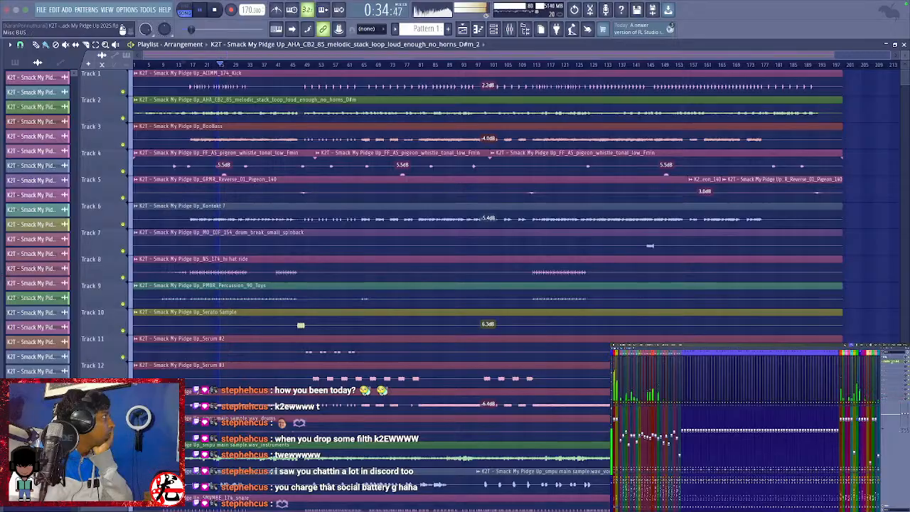
Review the attack setting of the Bass BUS's Sidechain from Kick, close it, listen through the drop and stop playback.
left_click(892, 361)
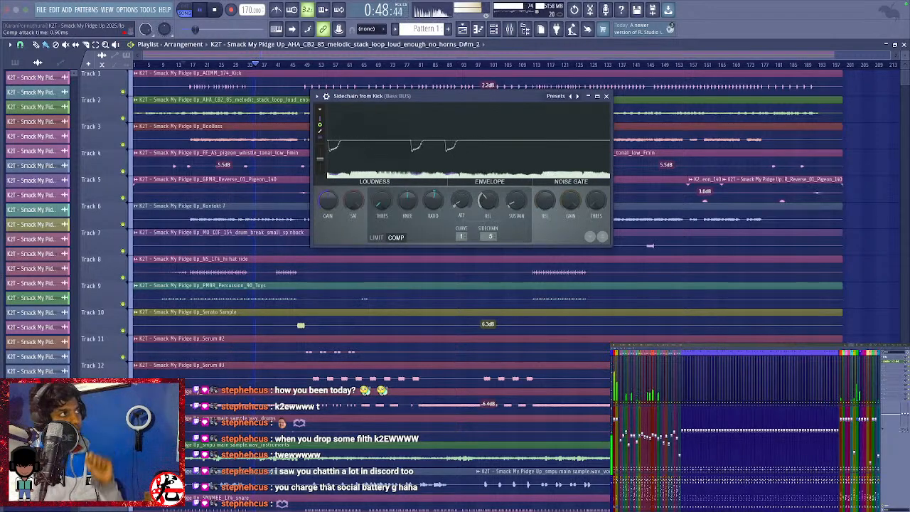
left_click(606, 95)
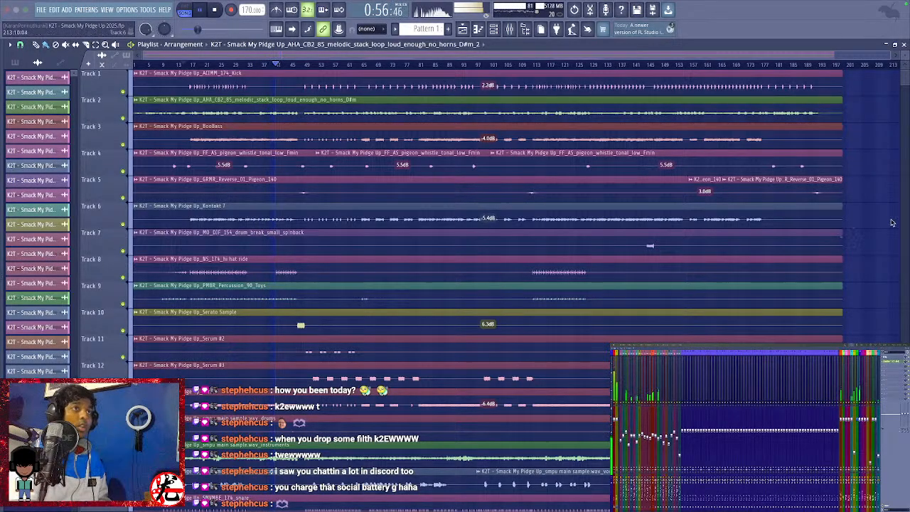
scroll(875, 268, "down", 5)
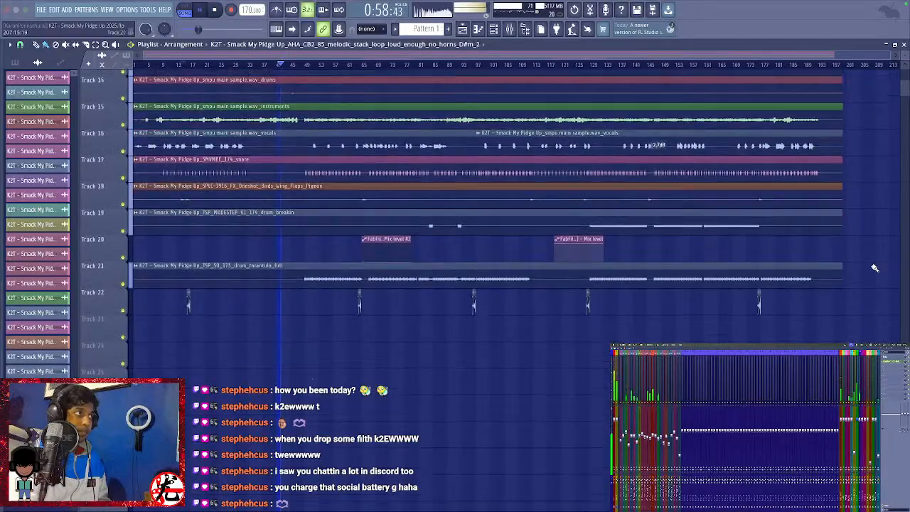
scroll(874, 268, "up", 4)
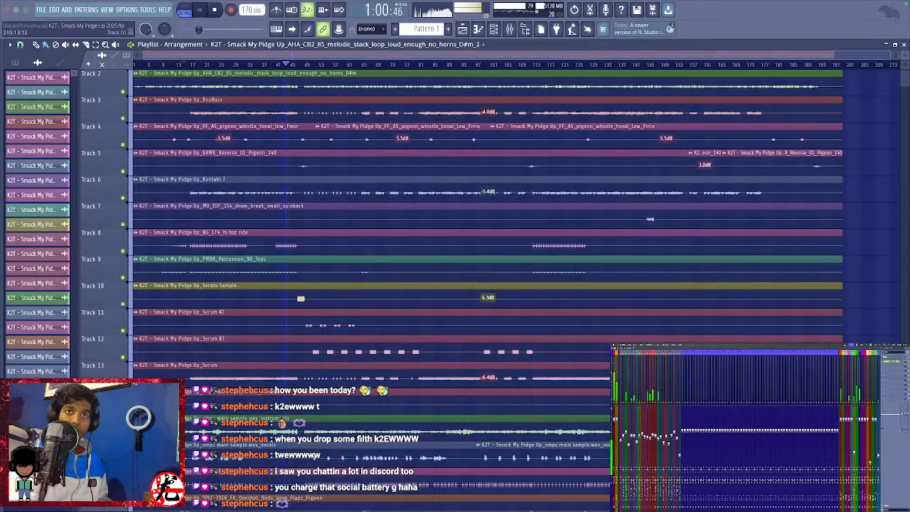
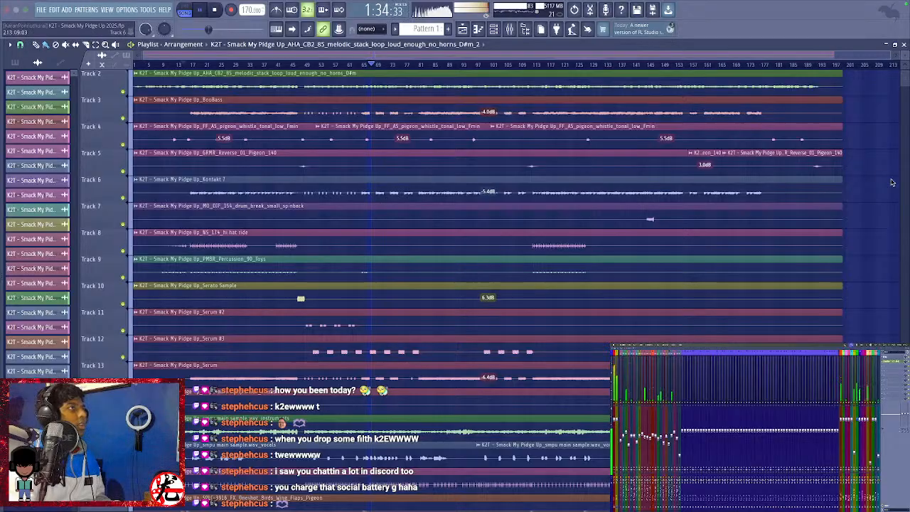
key("space")
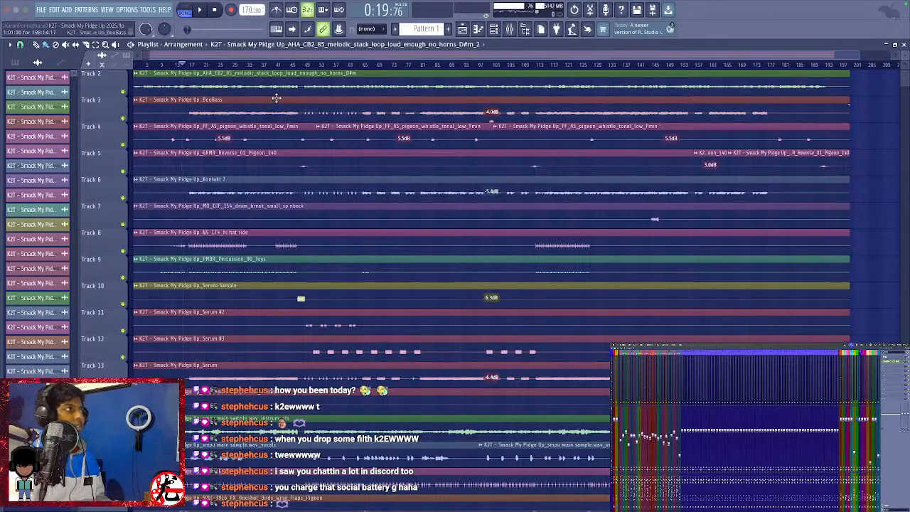
Solo the Kontakt 7 track, play it from about bar 49 and bring in the BooBass track alongside it.
scroll(276, 97, "up", 10)
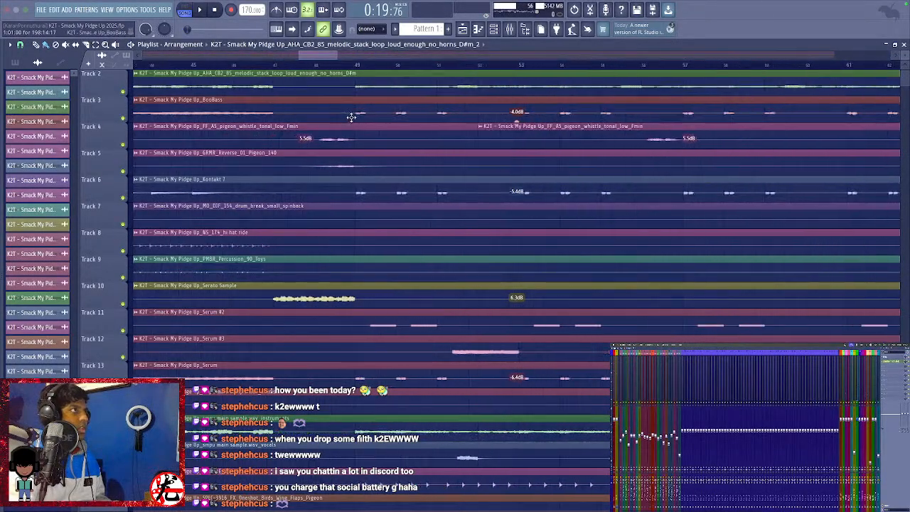
scroll(356, 115, "up", 4)
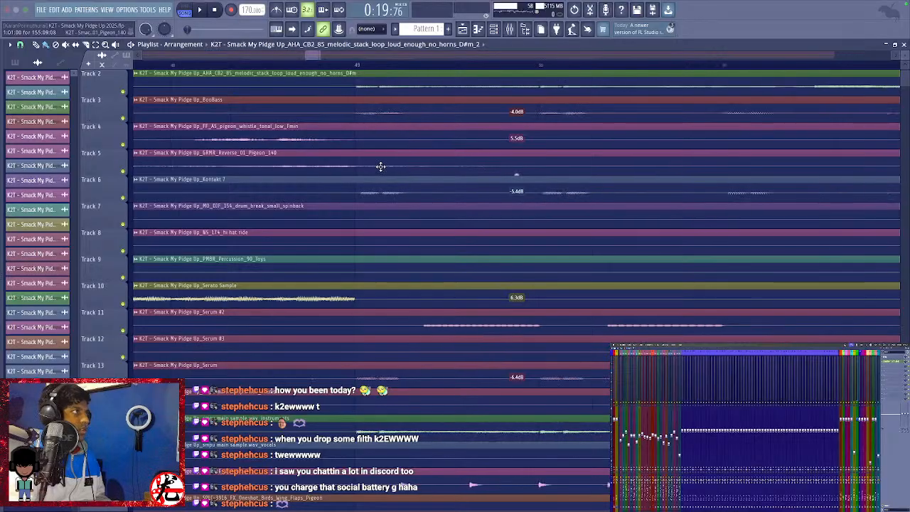
left_click(124, 198, "ctrl")
key("space")
left_click(346, 66)
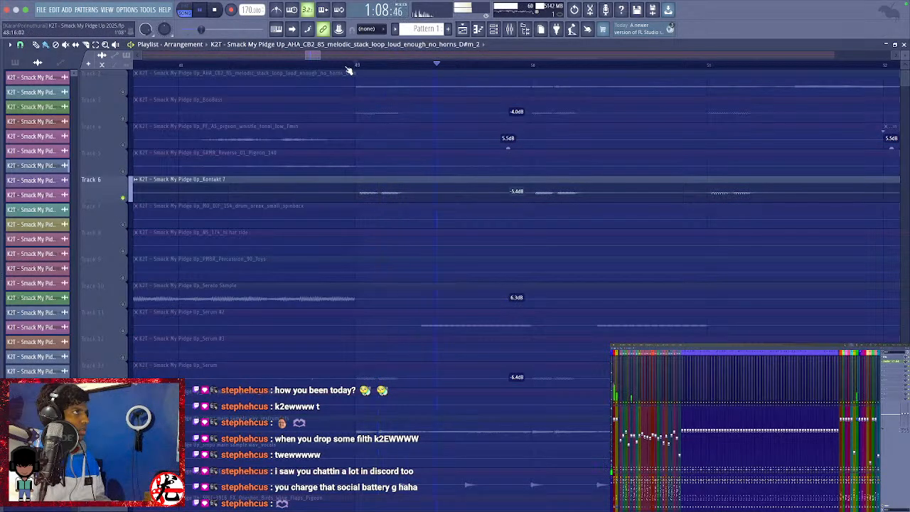
left_click(125, 119)
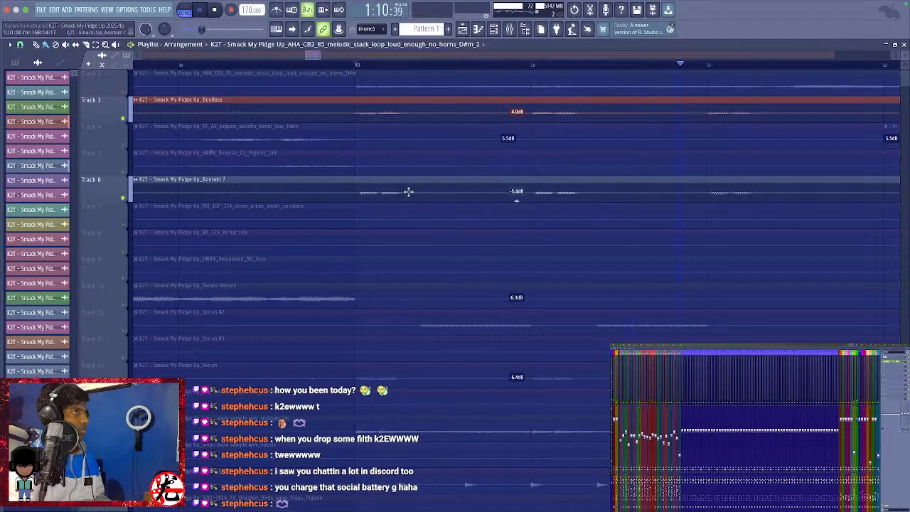
Add the Kick track to the soloed BooBass and Kontakt 7 tracks and listen from about bar 49.
scroll(408, 192, "down", 3)
scroll(408, 191, "down", 5)
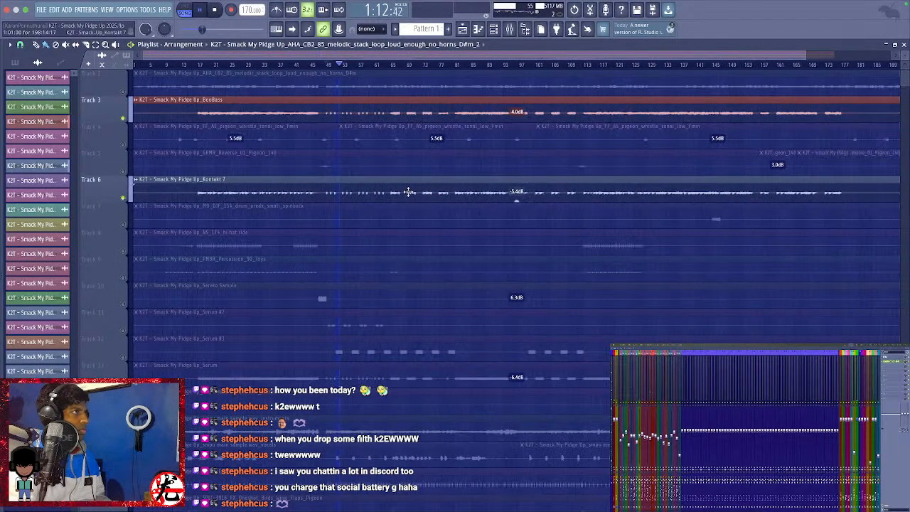
scroll(408, 192, "up", 1)
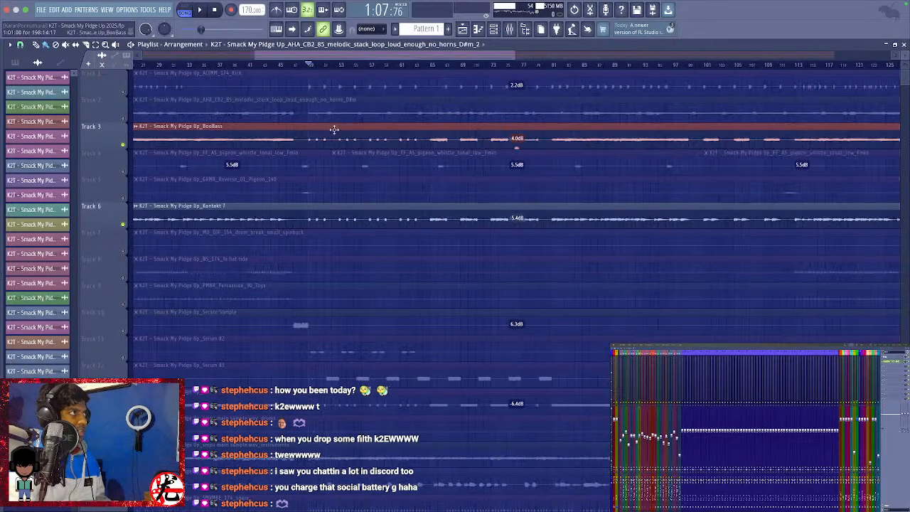
scroll(278, 131, "up", 8)
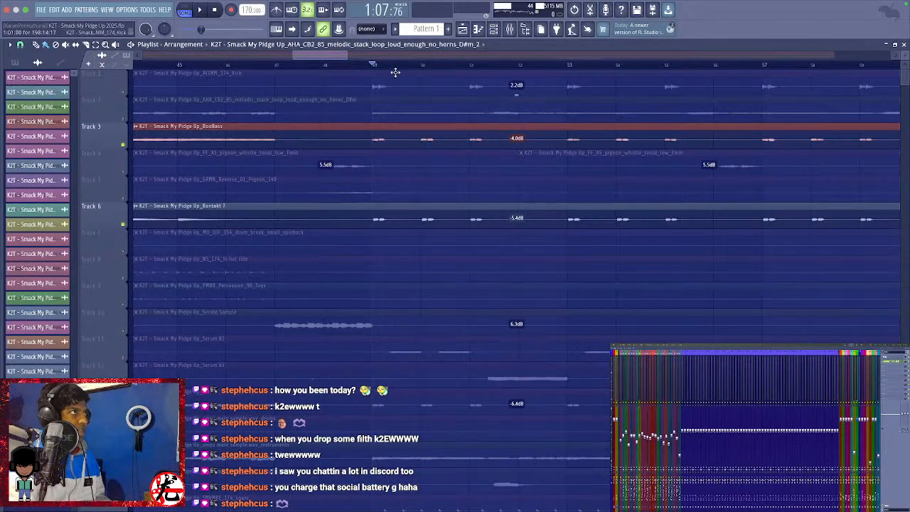
left_click(124, 93)
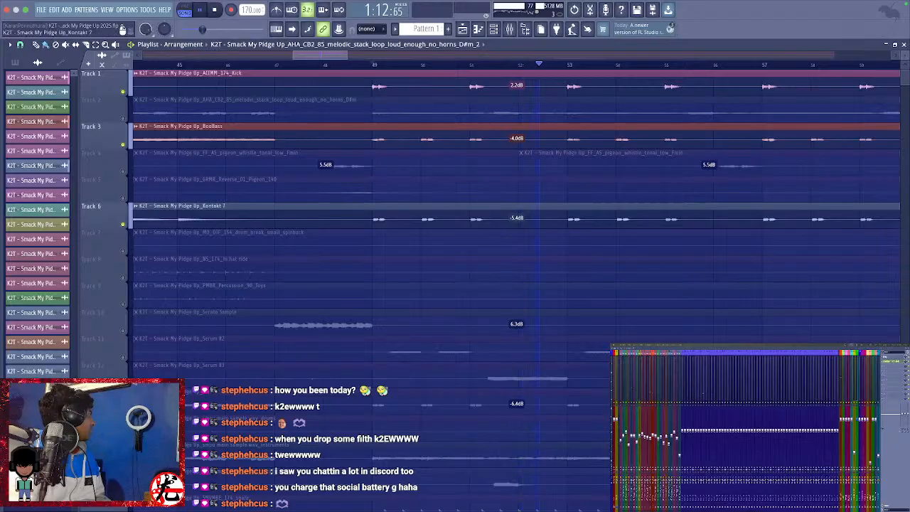
Add a Transient Processor to the Kick's mixer insert, set its release to about -59% and close it.
left_click(884, 367)
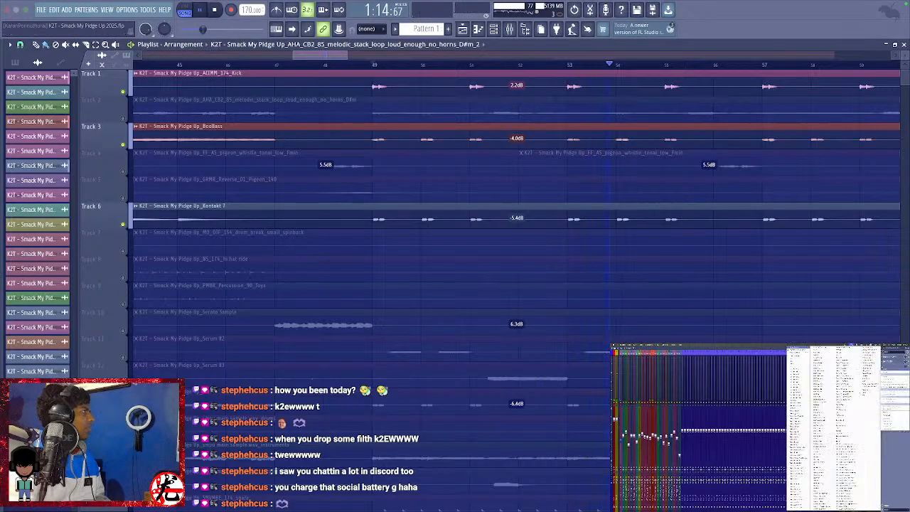
left_click(849, 436)
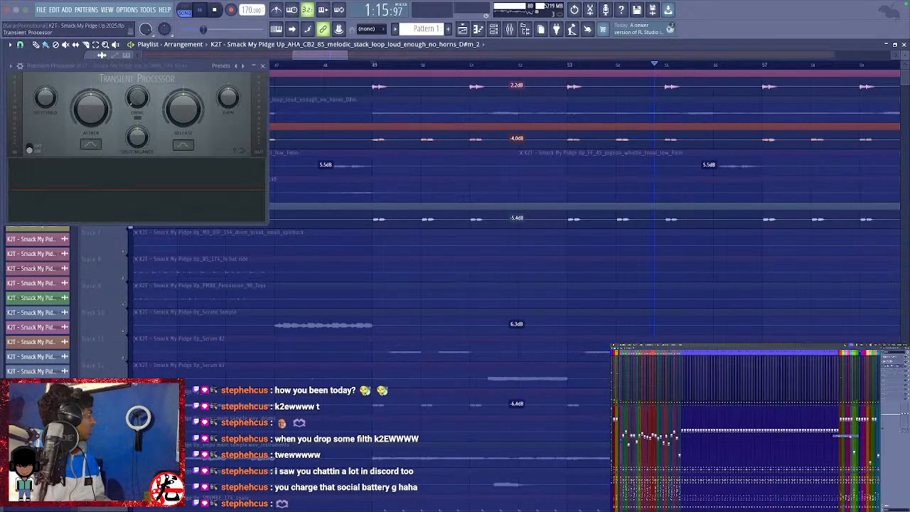
left_click_drag(183, 109, 183, 145)
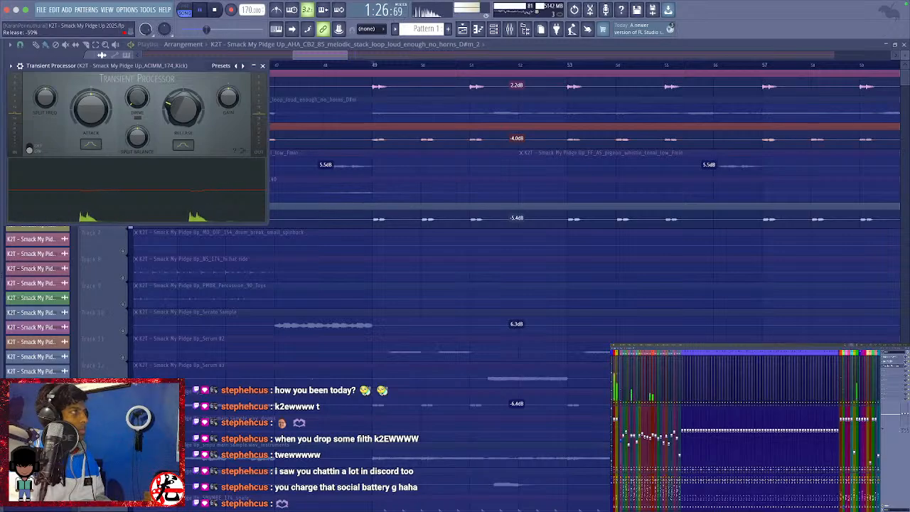
left_click(262, 66)
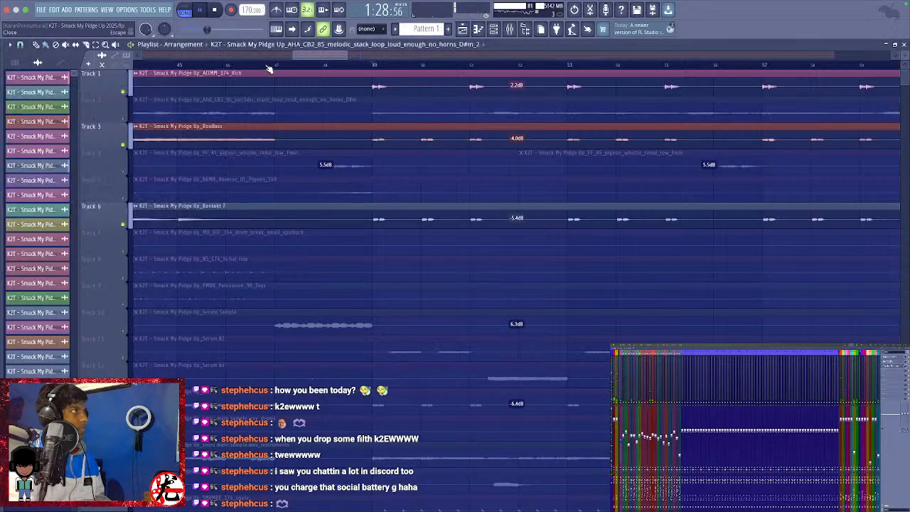
Stop playback at bar 49 and unsolo the Kick, BooBass and Kontakt 7 group so all tracks are active.
key("space")
key("space")
key("space")
scroll(223, 275, "down", 5)
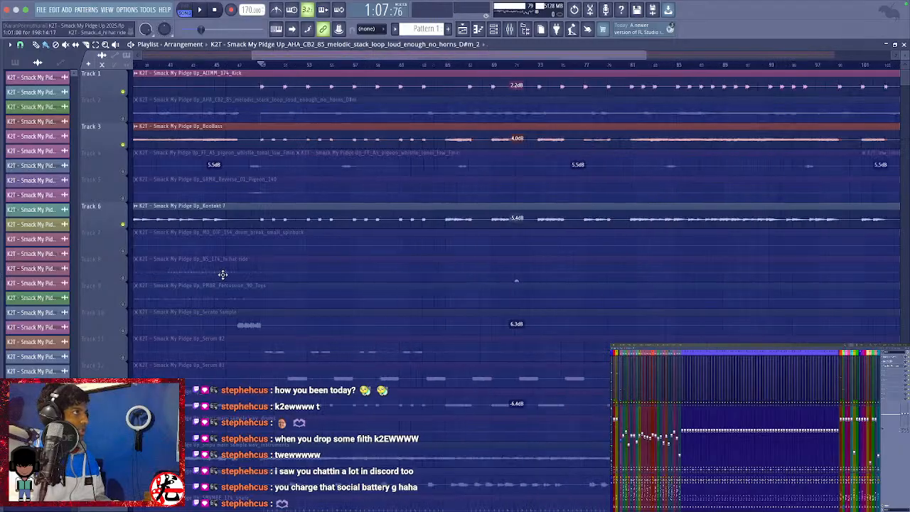
scroll(223, 274, "down", 3)
right_click(123, 225)
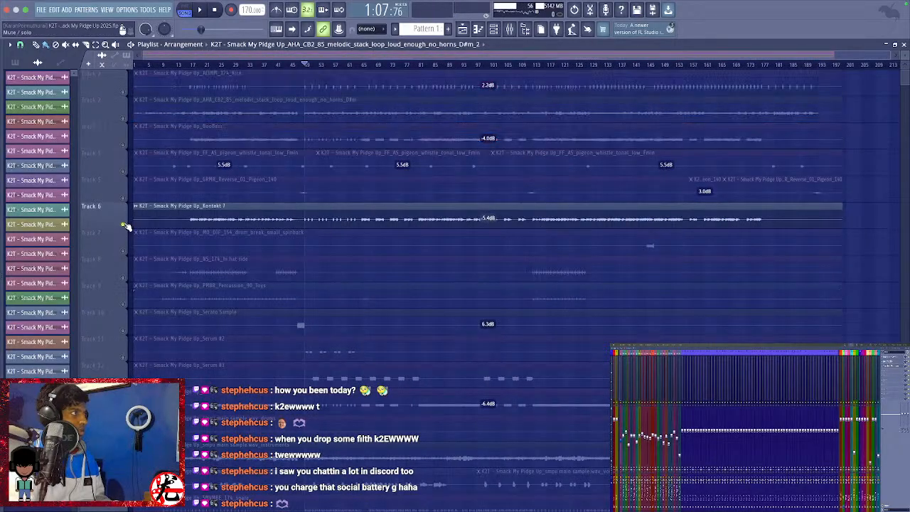
right_click(124, 225)
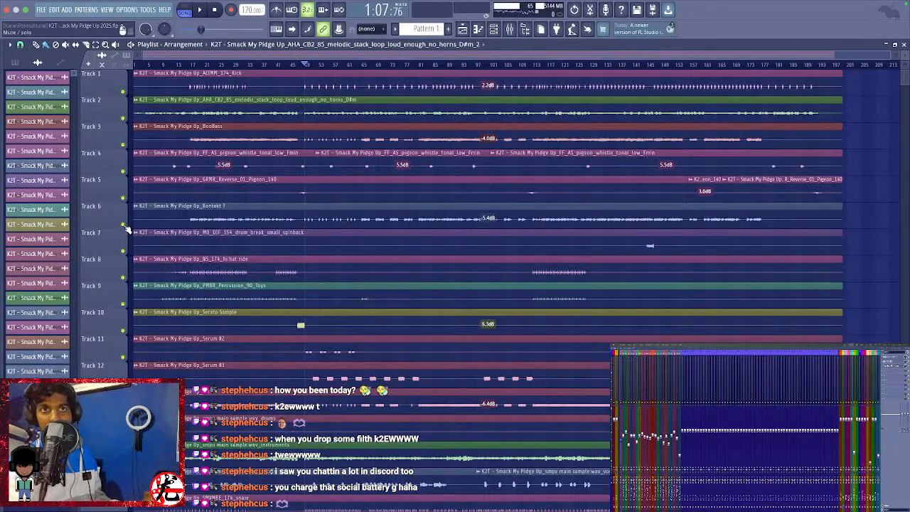
Play the full mix from about bar 49, examine the Premaster spectrum in SPAN and close it.
key("space")
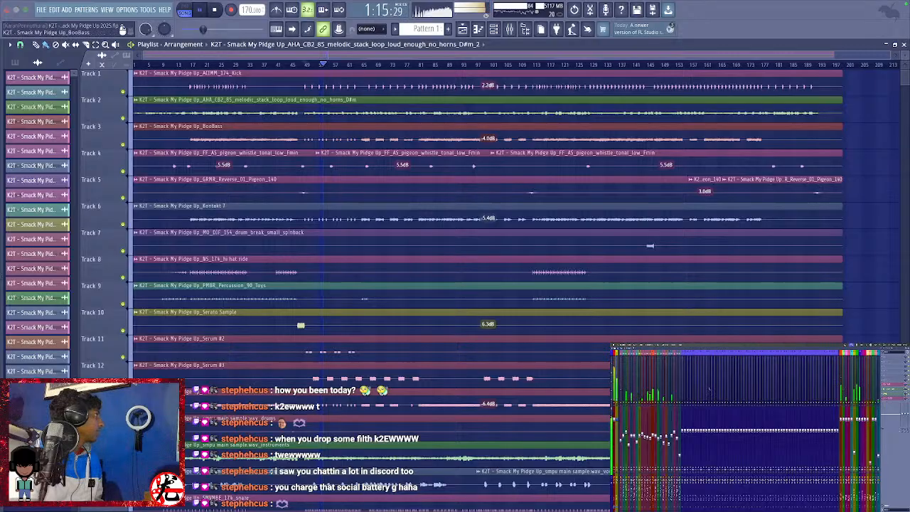
left_click(891, 394)
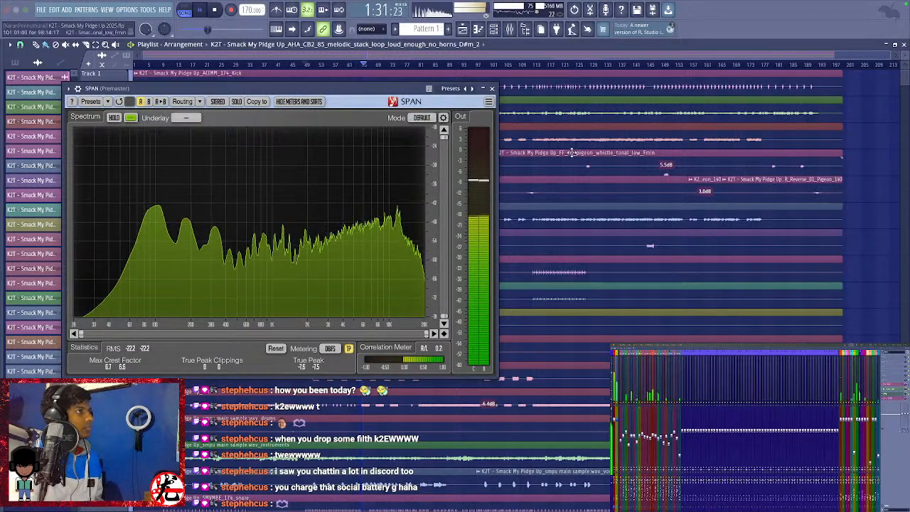
left_click(492, 89)
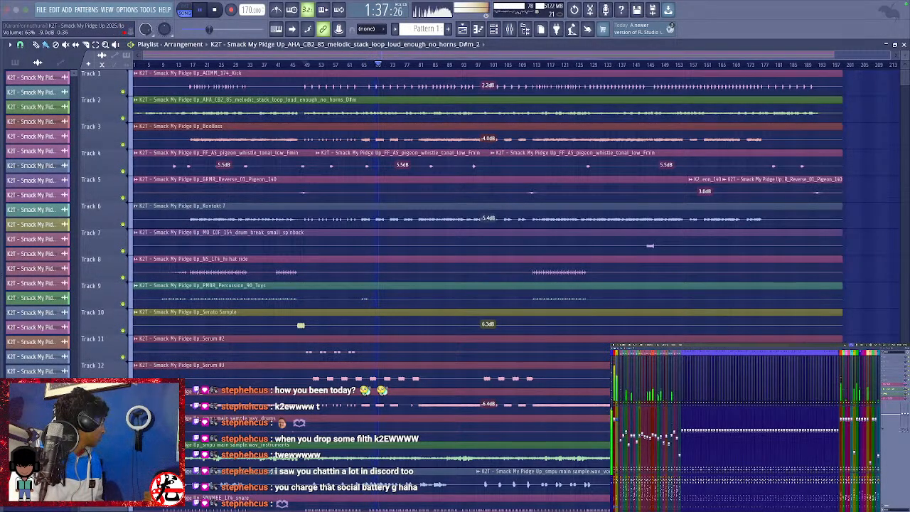
Open GClip on the chosen mixer track, lower its clip level to 19 % and close the plugin.
left_click(636, 440)
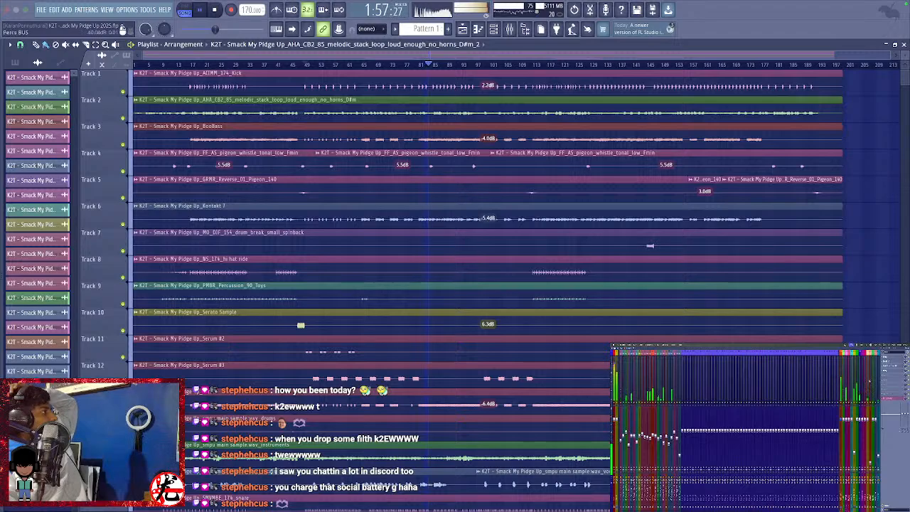
left_click(892, 371)
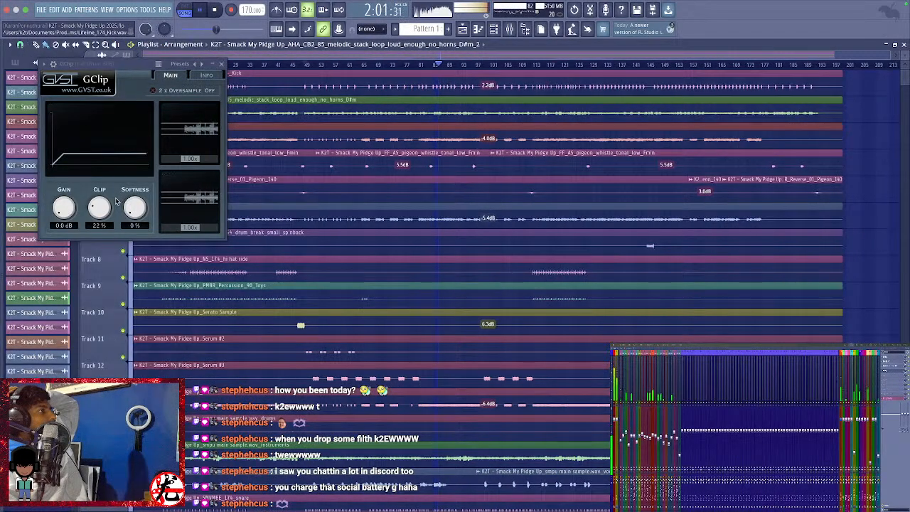
left_click_drag(97, 213, 95, 215)
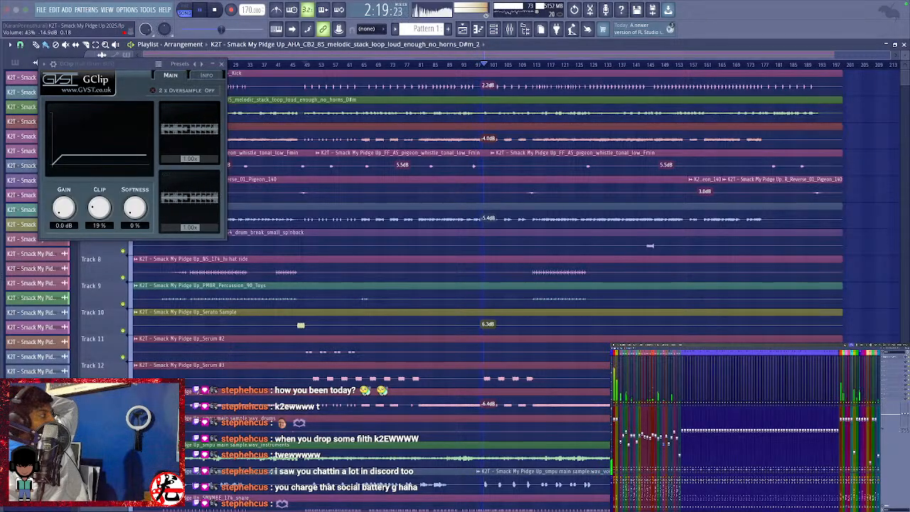
left_click(221, 64)
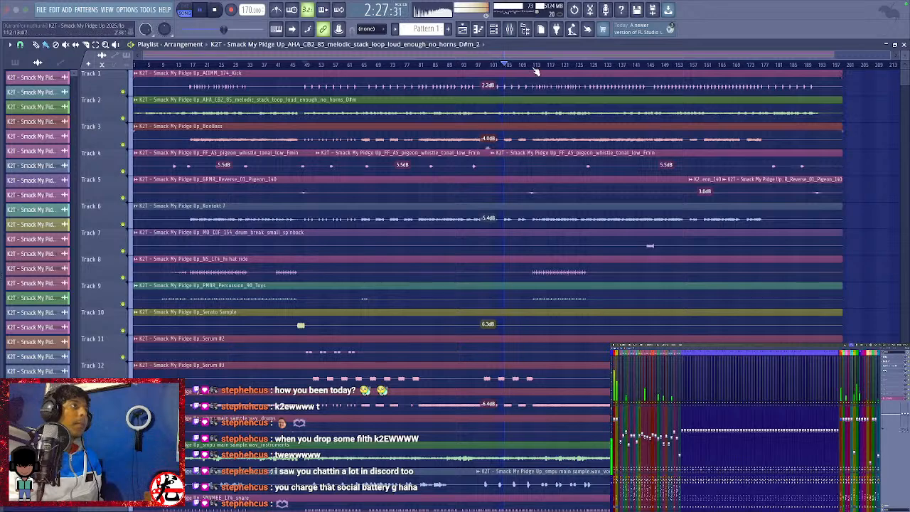
Spot-check the full mix by playing it from bars 147, 161 and 185.
left_click(654, 65)
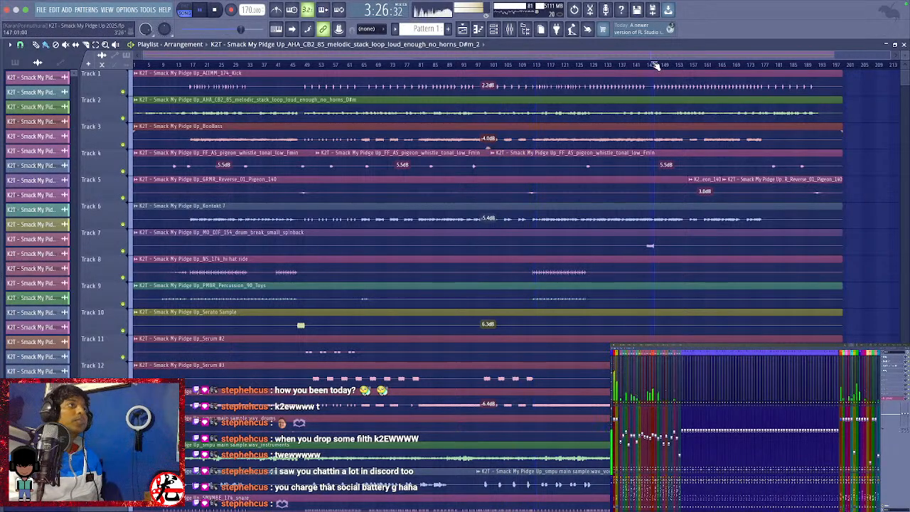
left_click(706, 64)
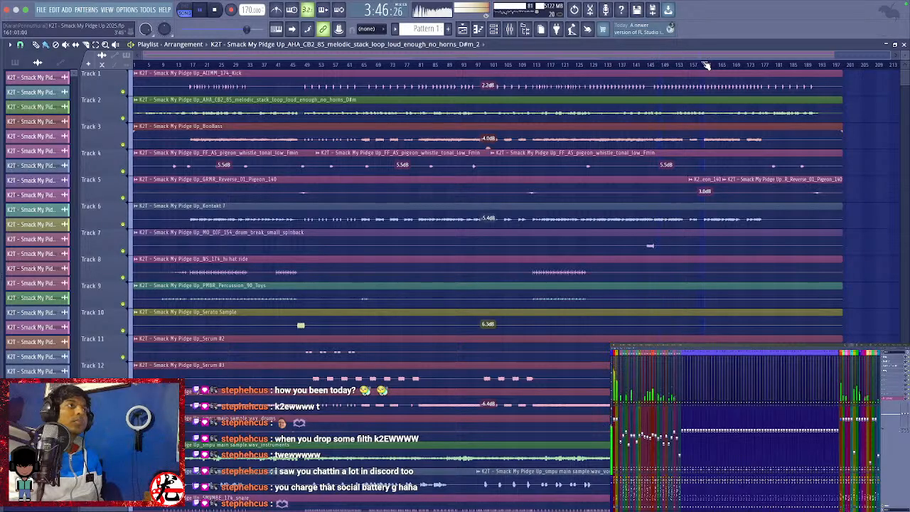
left_click(793, 64)
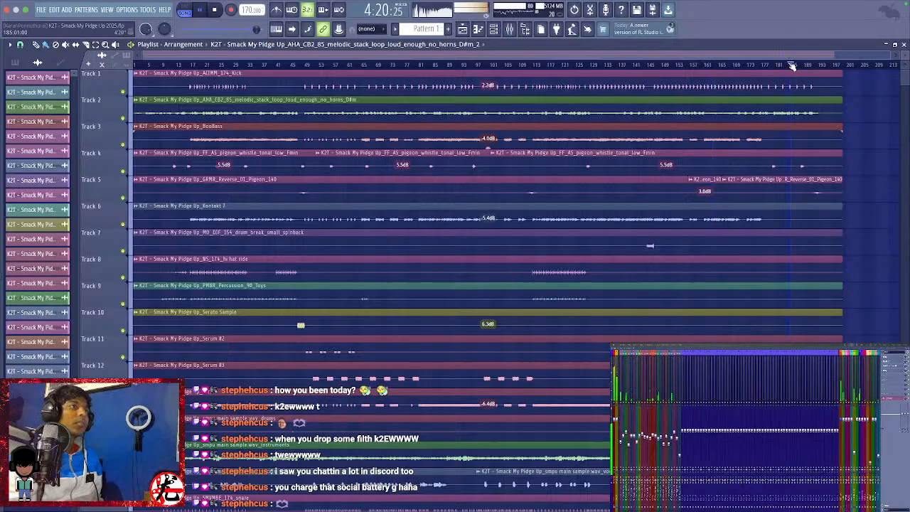
Spot-check the full mix near the end of the song, then from about bars 12, 17, 25, 47 and 97.
left_click(810, 65)
left_click(816, 64)
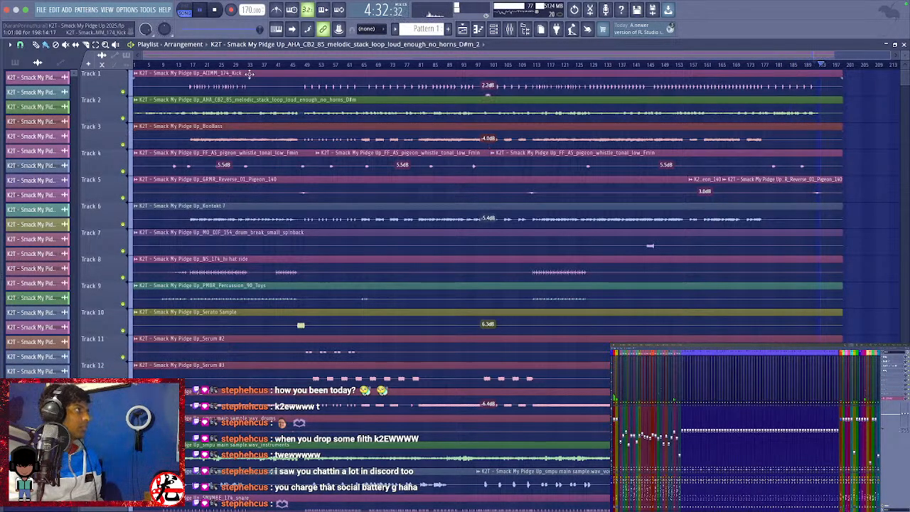
left_click(174, 65)
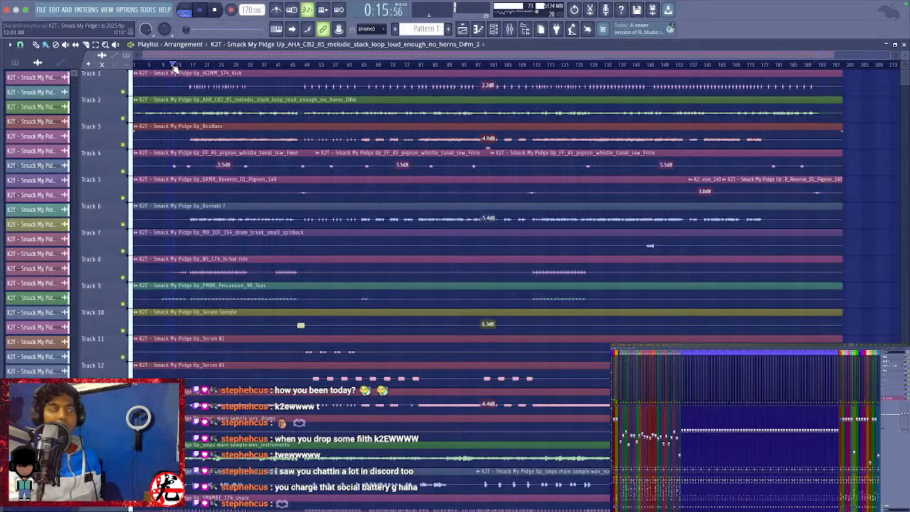
left_click(189, 65)
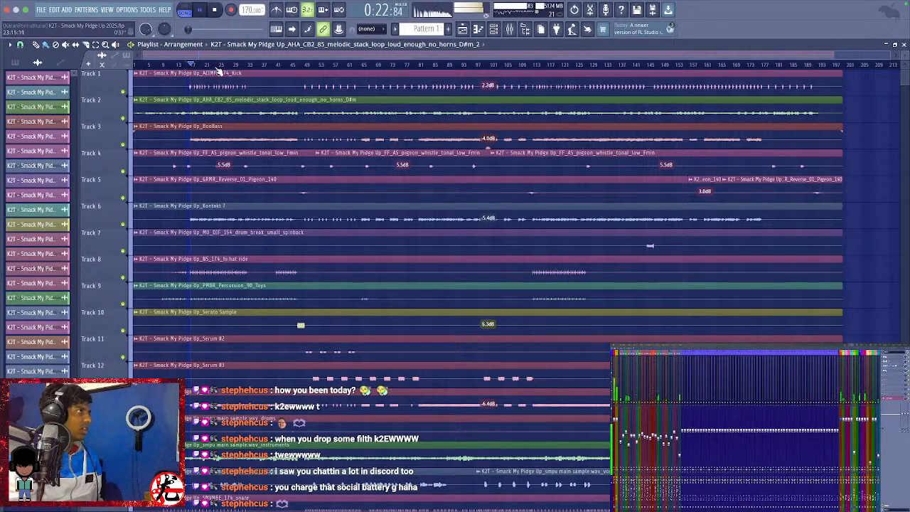
left_click(218, 65)
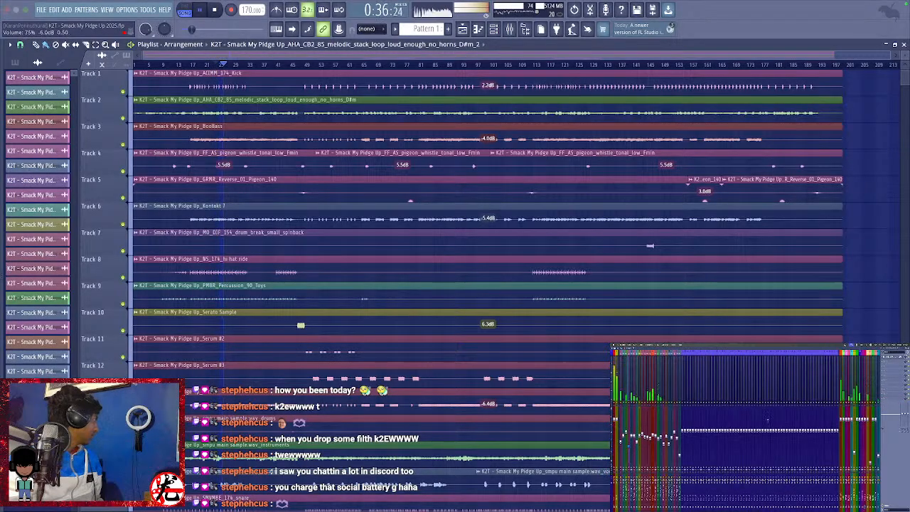
left_click(300, 66)
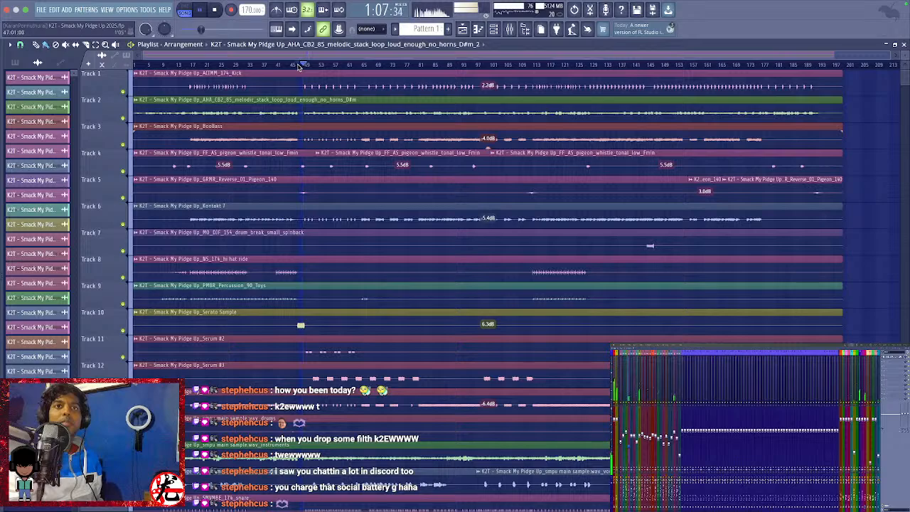
left_click(477, 66)
left_click(475, 65)
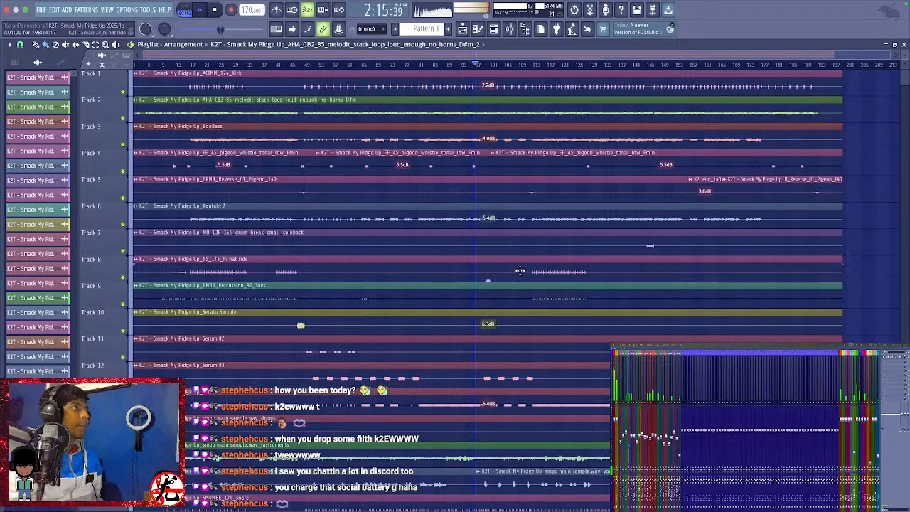
Look over the lower playlist tracks and compare the mix from about bars 131, 69, 129 and 143.
scroll(520, 267, "down", 3)
scroll(520, 268, "up", 2)
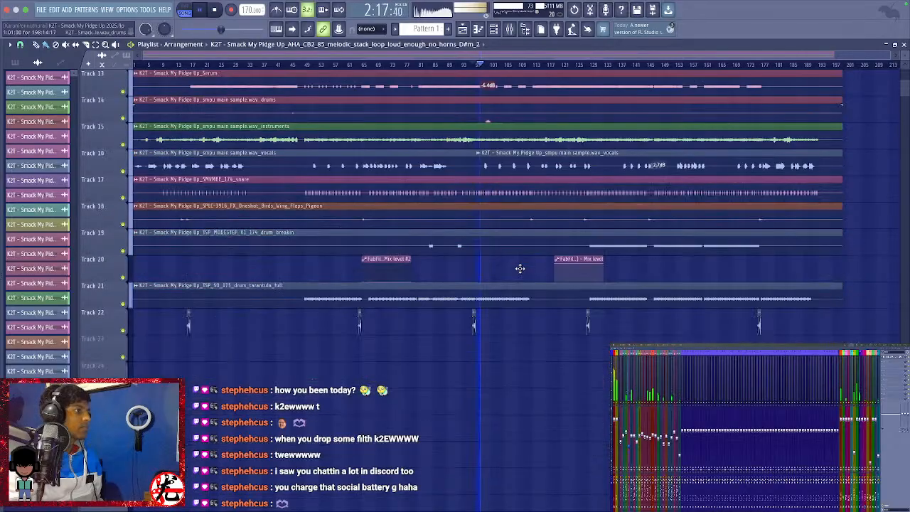
scroll(523, 270, "up", 1)
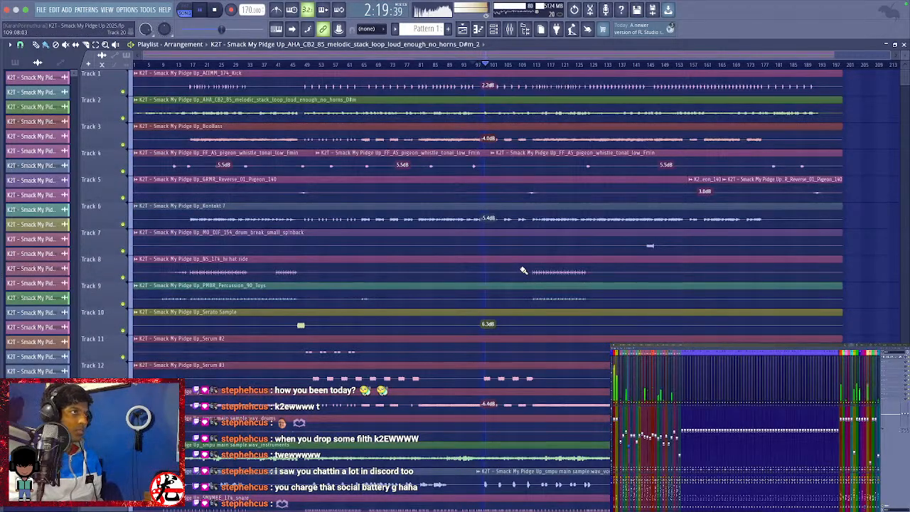
scroll(523, 271, "down", 6)
left_click(600, 65)
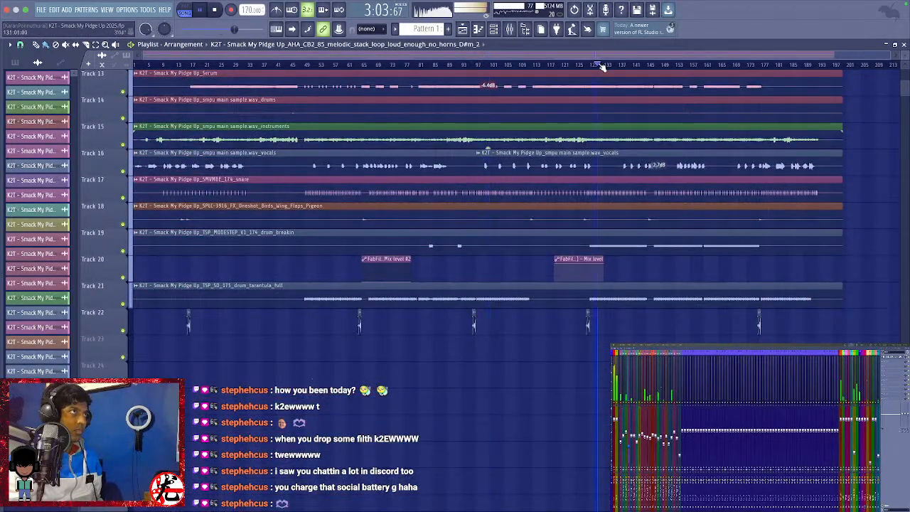
left_click(377, 65)
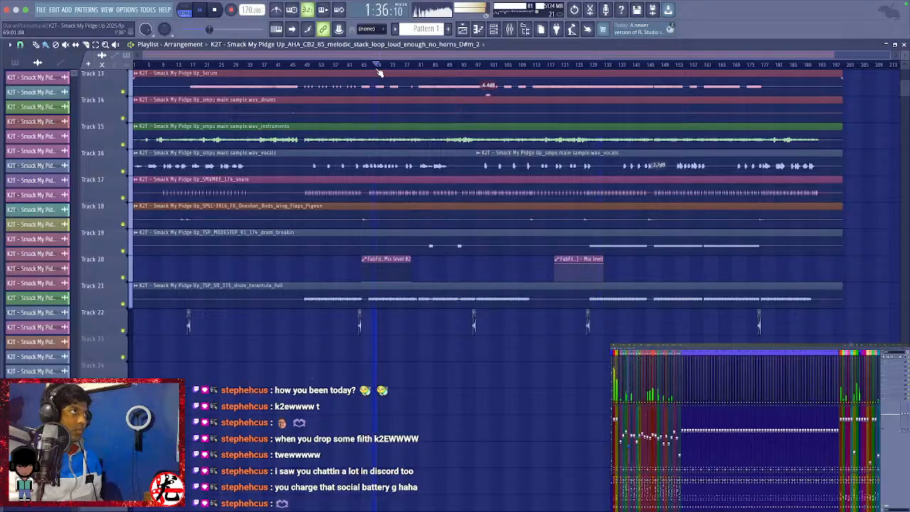
left_click(595, 65)
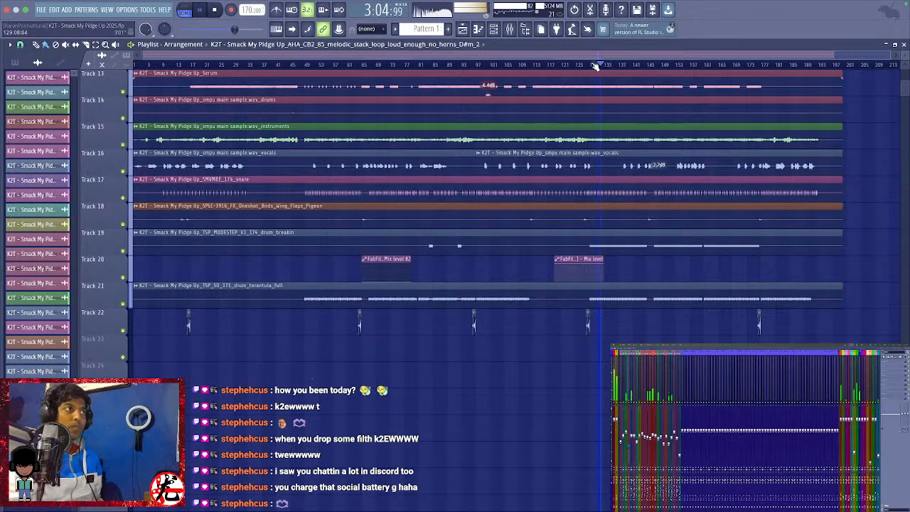
left_click(646, 64)
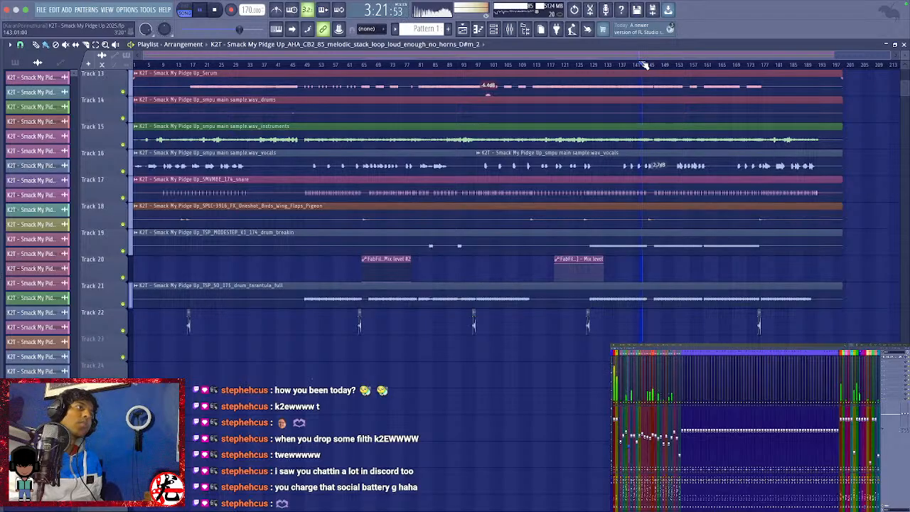
Stop playback, delete the second Mix level automation clip on Track 20 and play from about bar 129.
key("space")
right_click(581, 263)
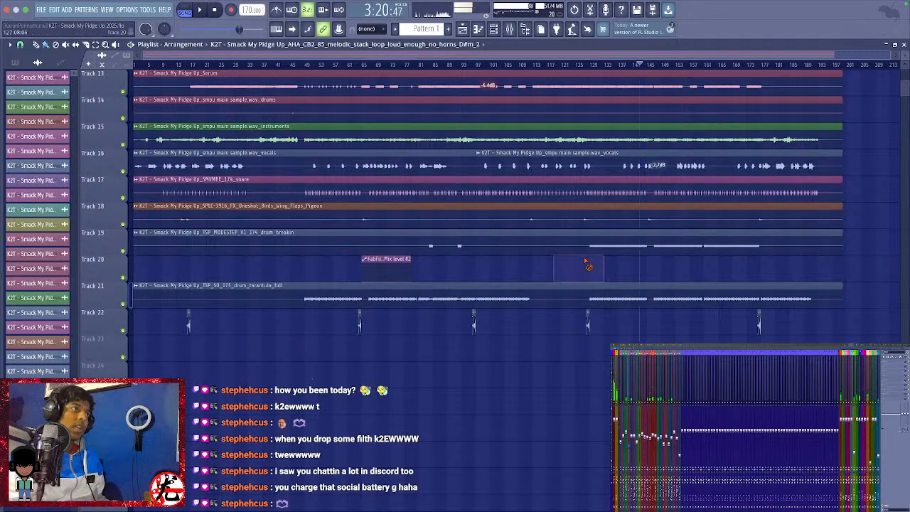
left_click(591, 64)
key("space")
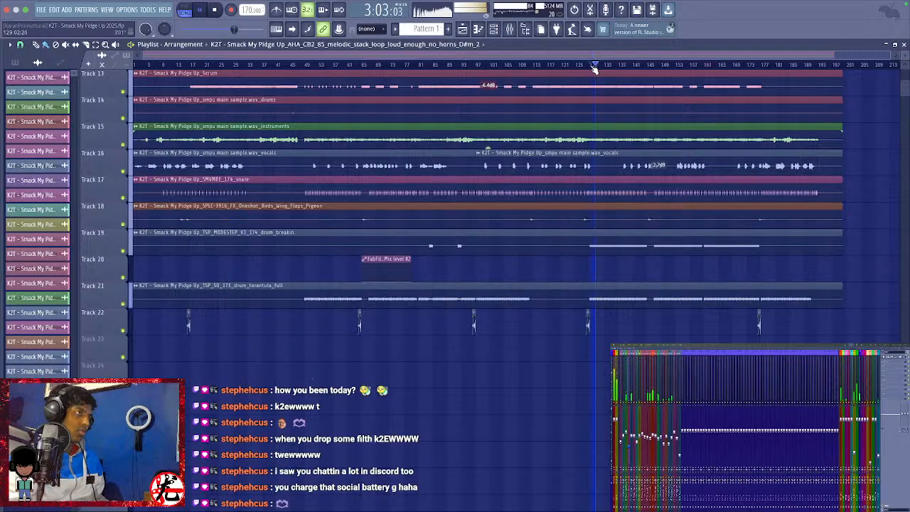
Undo and redo the automation clip deletion repeatedly during playback to compare both versions, finish with it deleted and stop.
key("ctrl+z")
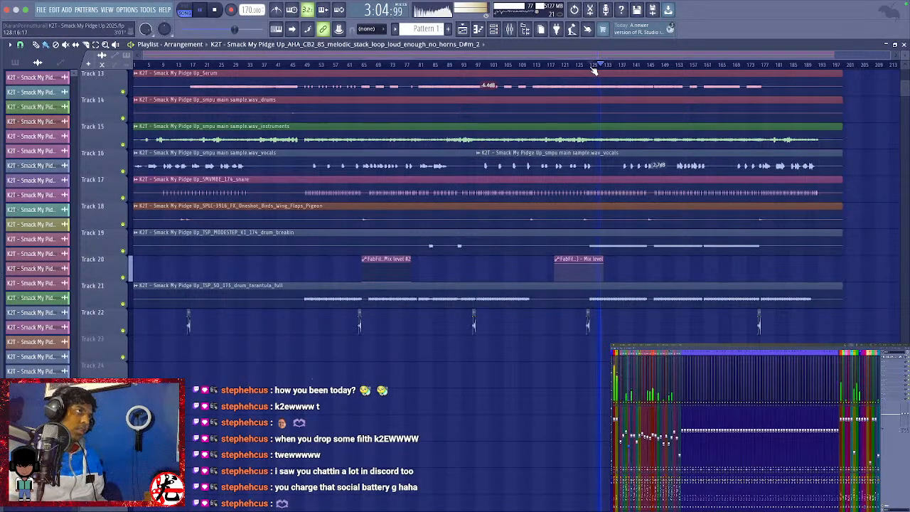
key("ctrl+z")
key("ctrl+z")
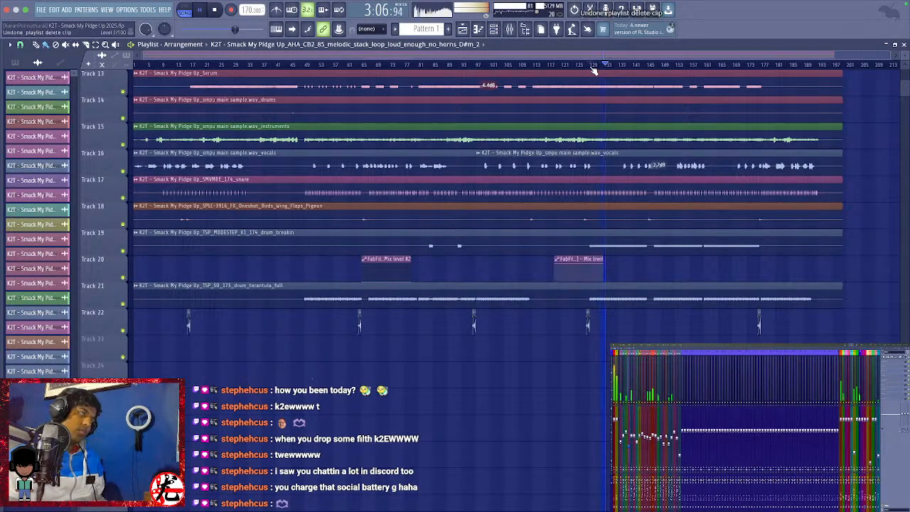
key("ctrl+z")
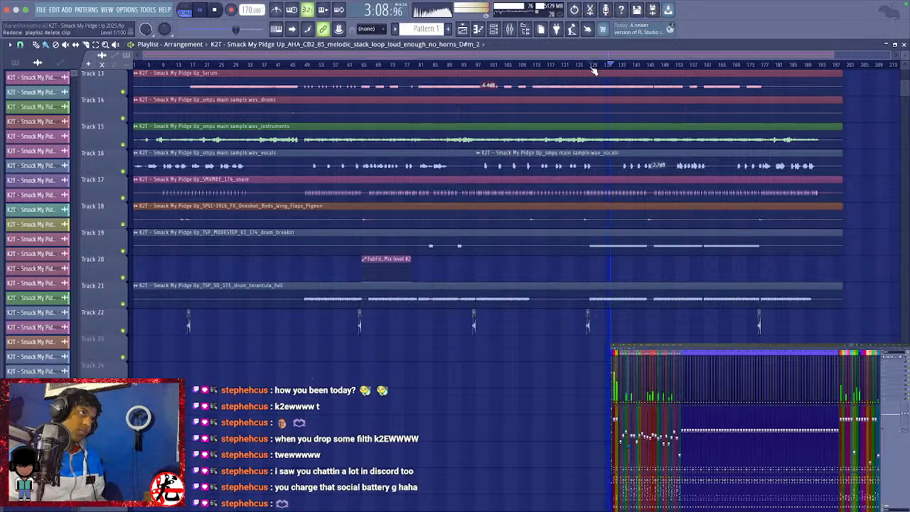
key("ctrl+z")
key("ctrl+z")
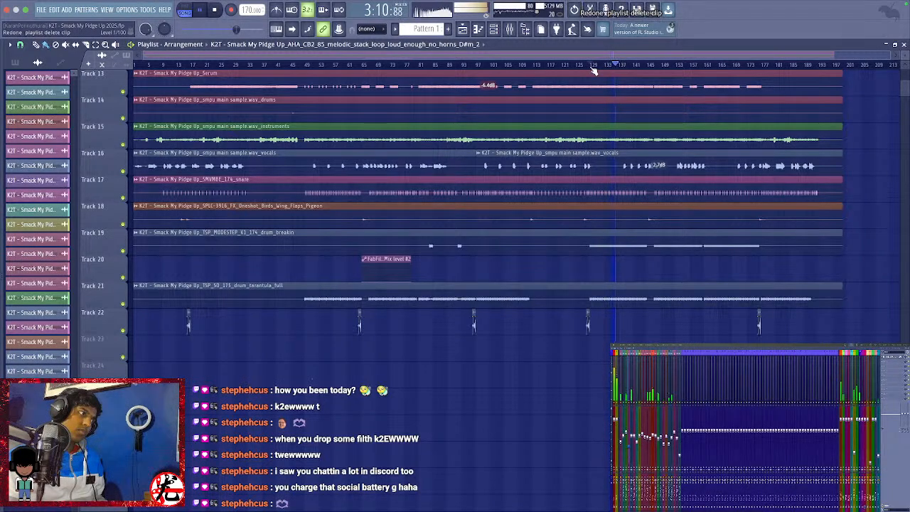
key("ctrl+z")
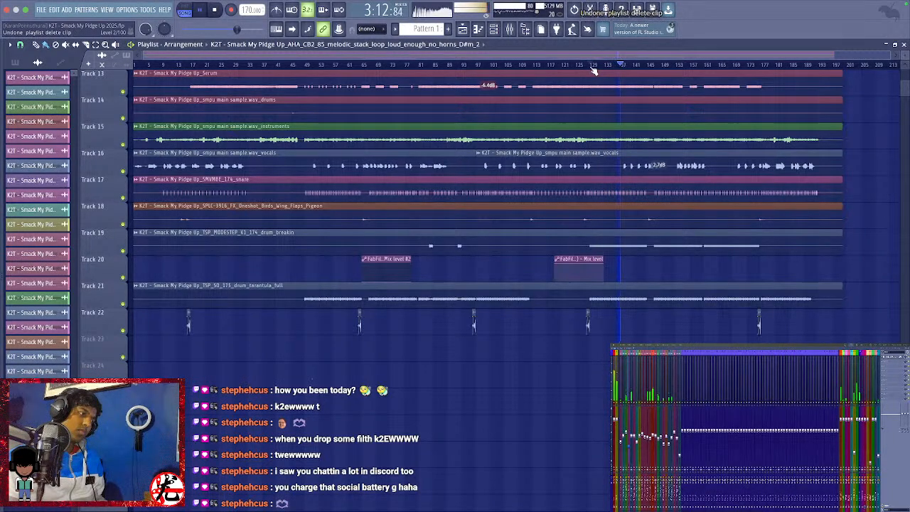
key("ctrl+z")
key("space")
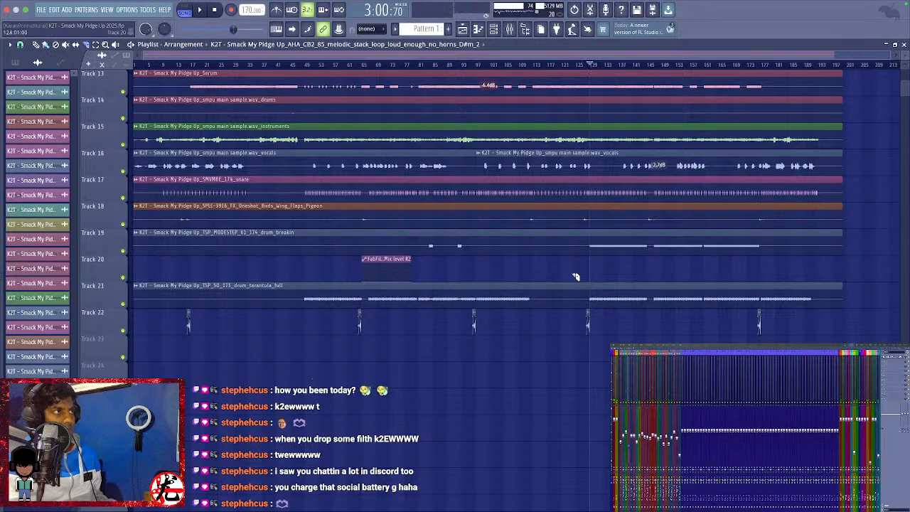
Slice the drum_breakin clip on Track 19 at bar 126, lower its second part to -3.3 dB and resume playback.
left_click(579, 248)
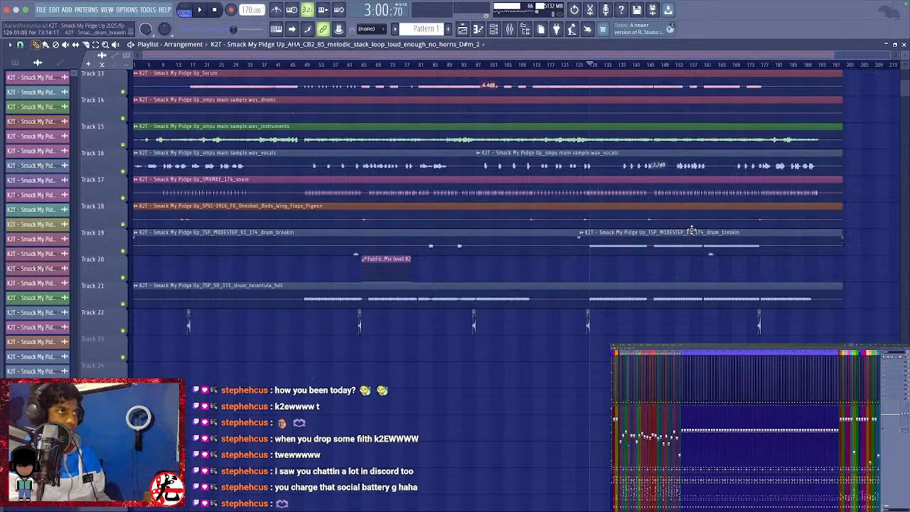
left_click_drag(711, 253, 711, 265)
key("space")
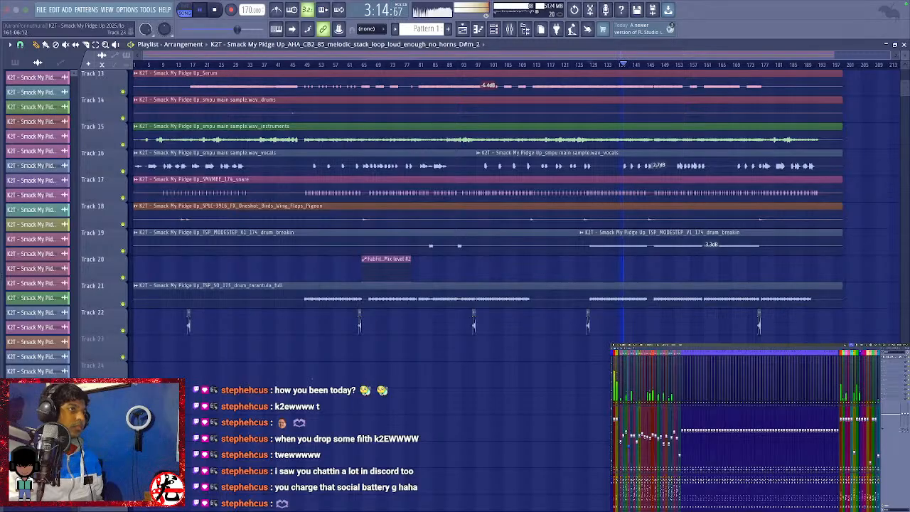
Replay the drum spinback transition from about bar 143 several times to judge the balance of the full mix.
scroll(299, 185, "up", 10)
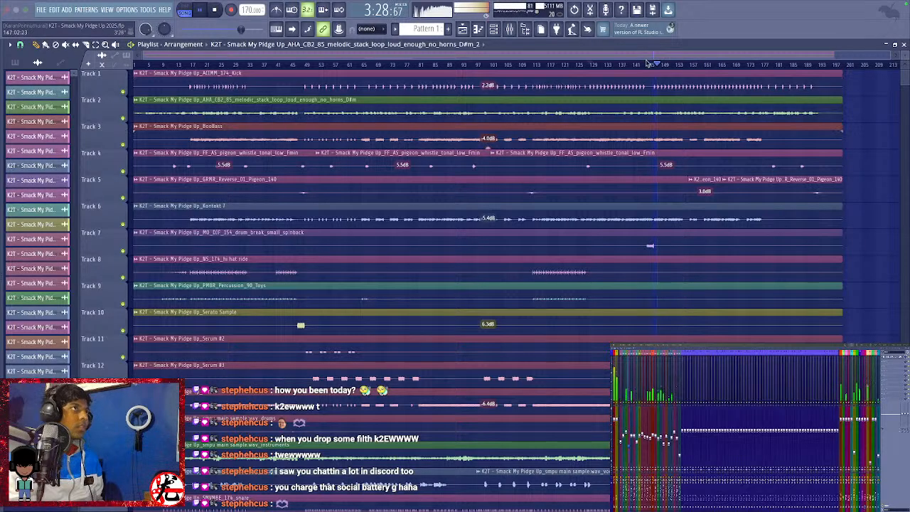
left_click(643, 64)
left_click(642, 65)
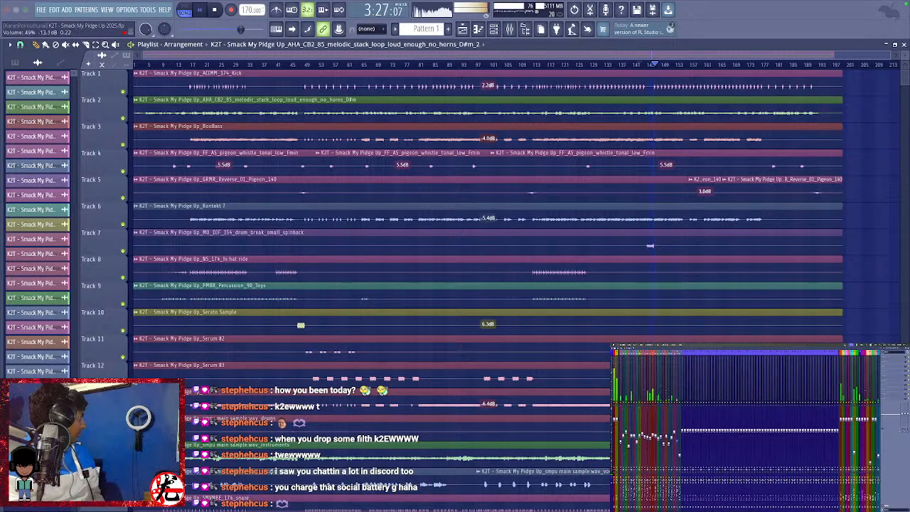
key("space")
key("space")
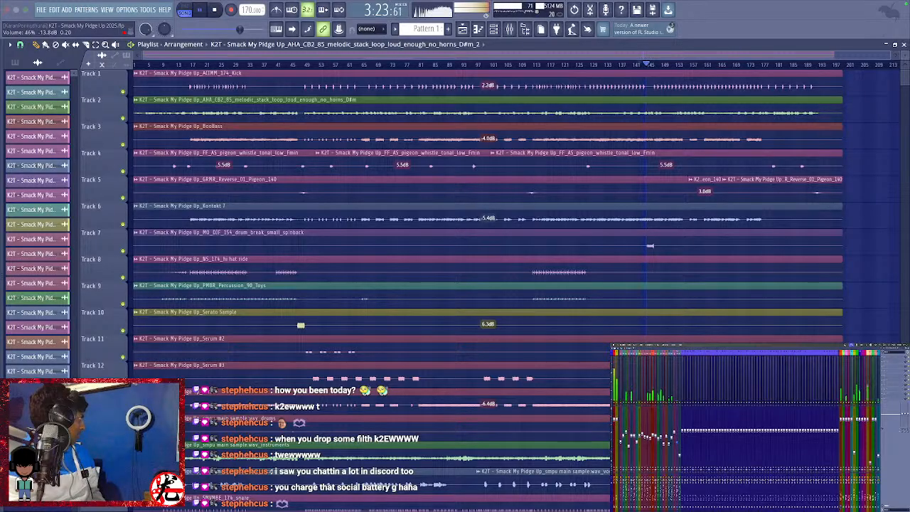
key("space")
key("space")
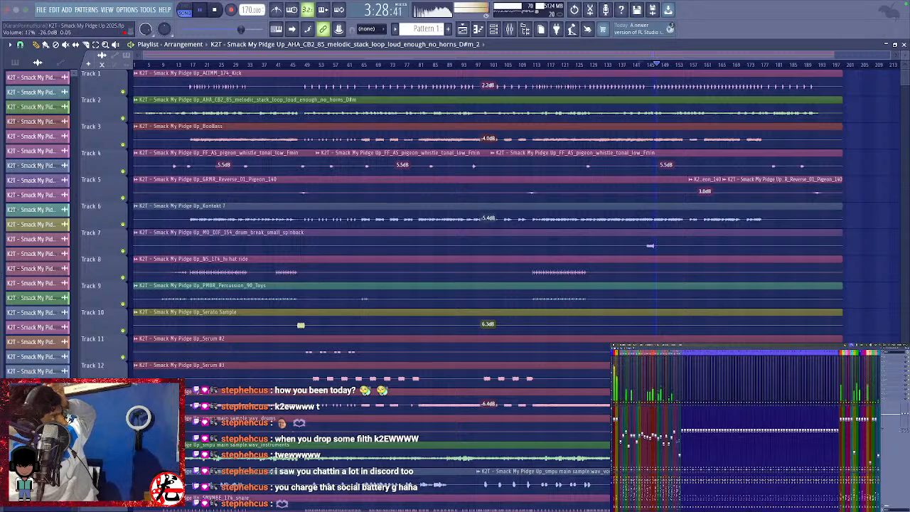
left_click(512, 33)
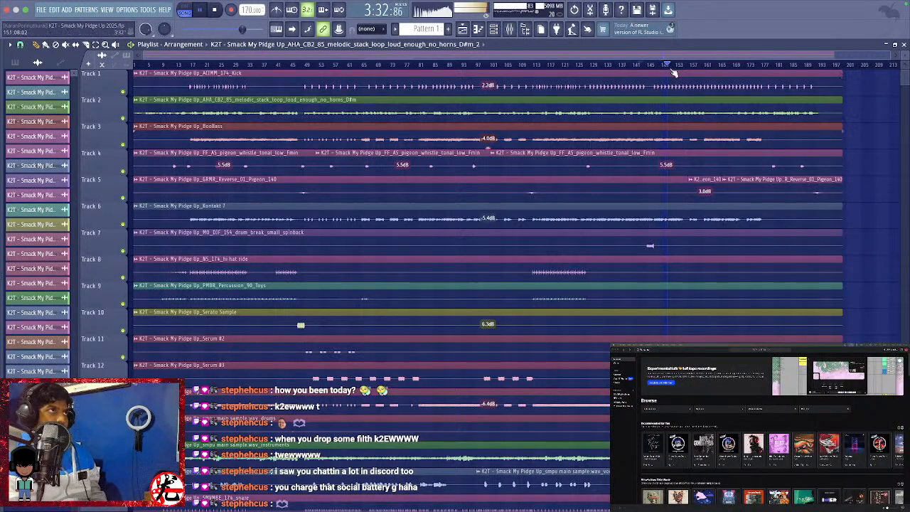
left_click_drag(658, 65, 644, 66)
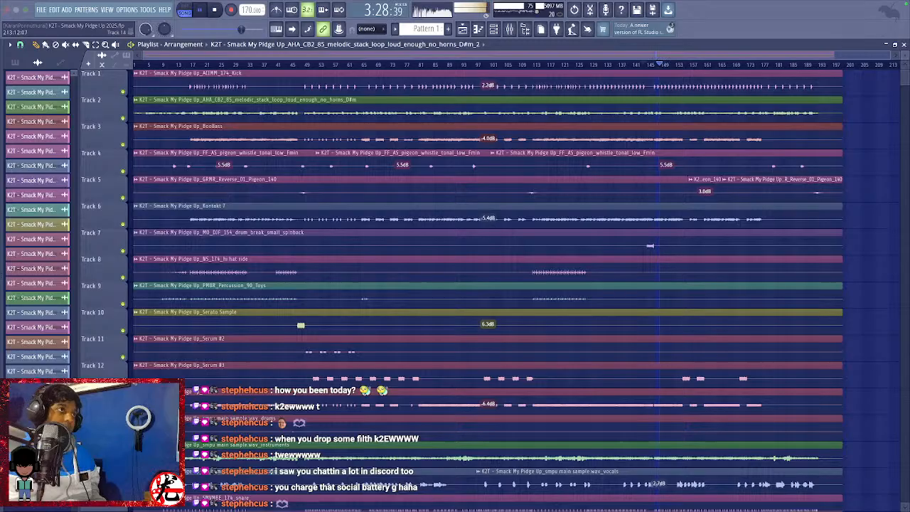
left_click(645, 65)
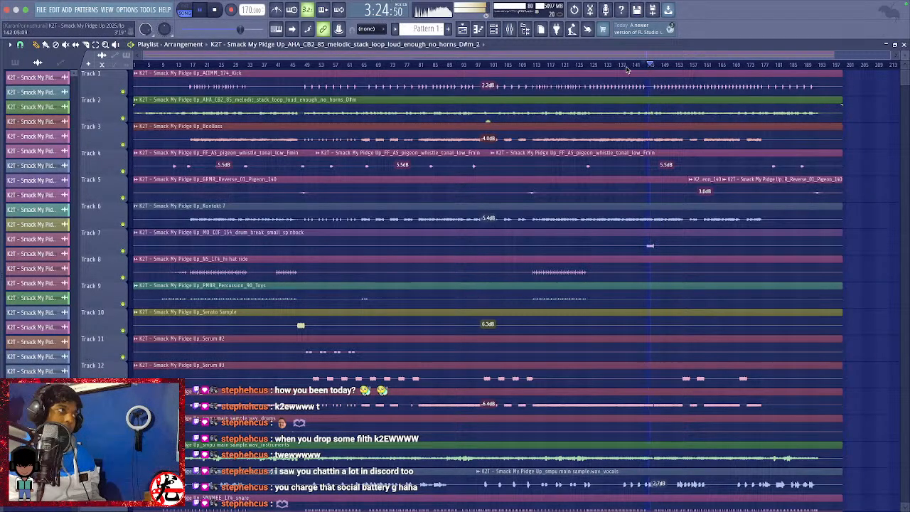
Play the full mix from about bars 44 to 47 and look over the arrangement tracks while it runs.
left_click(295, 66)
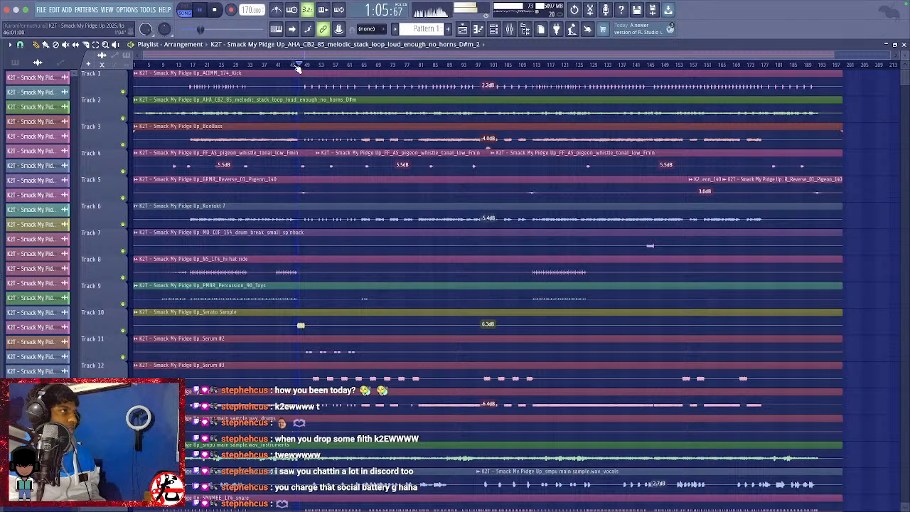
left_click(294, 66)
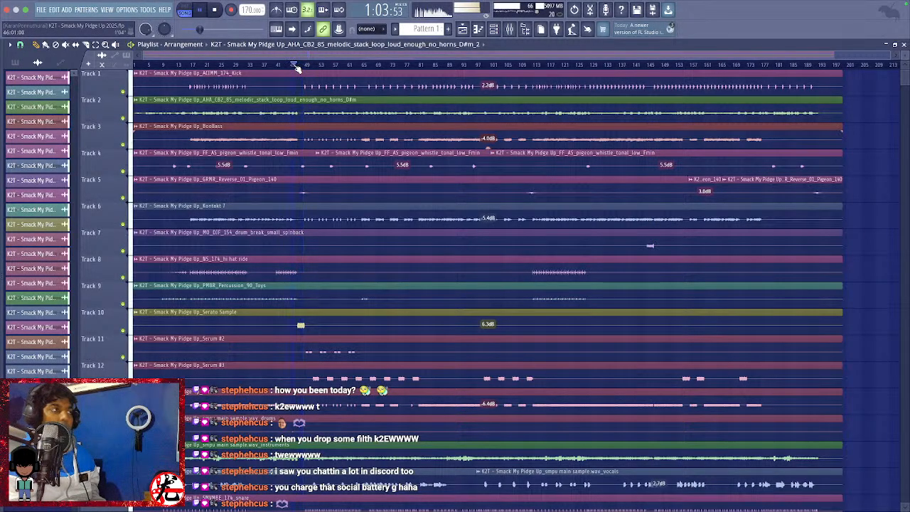
left_click(292, 65)
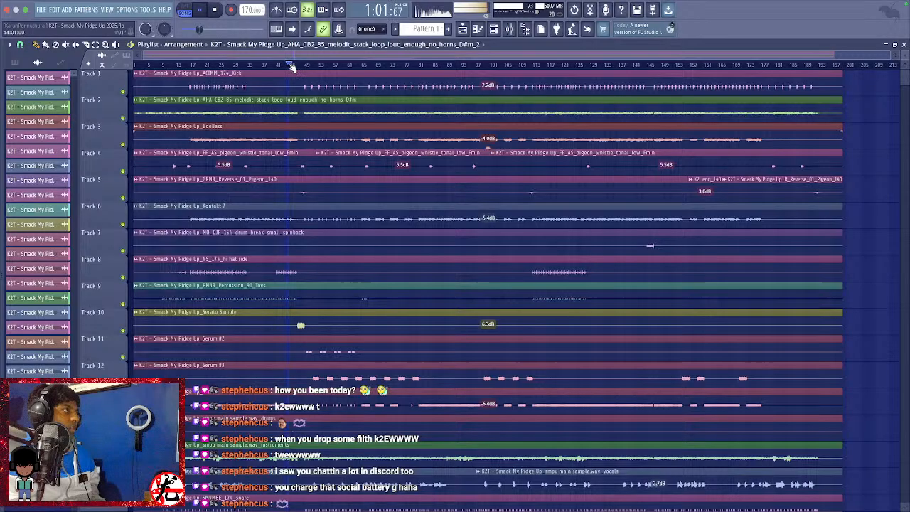
left_click(299, 65)
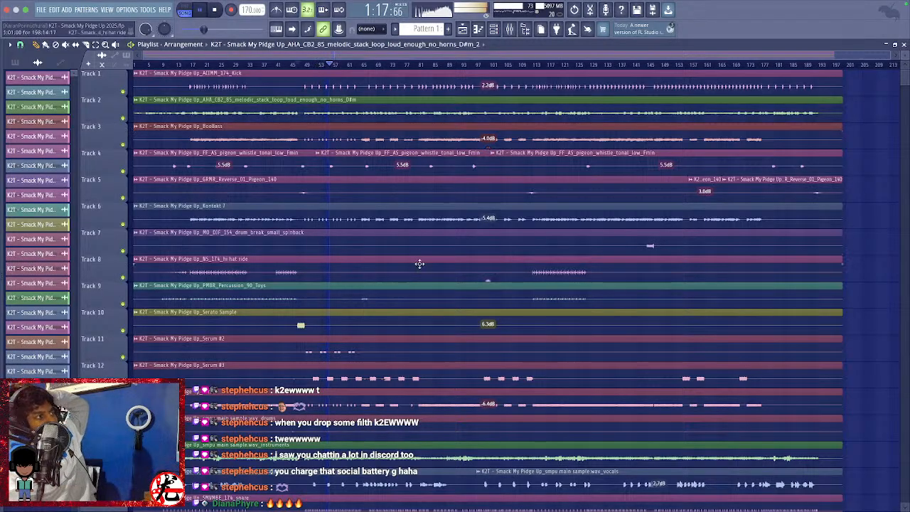
scroll(419, 260, "down", 3)
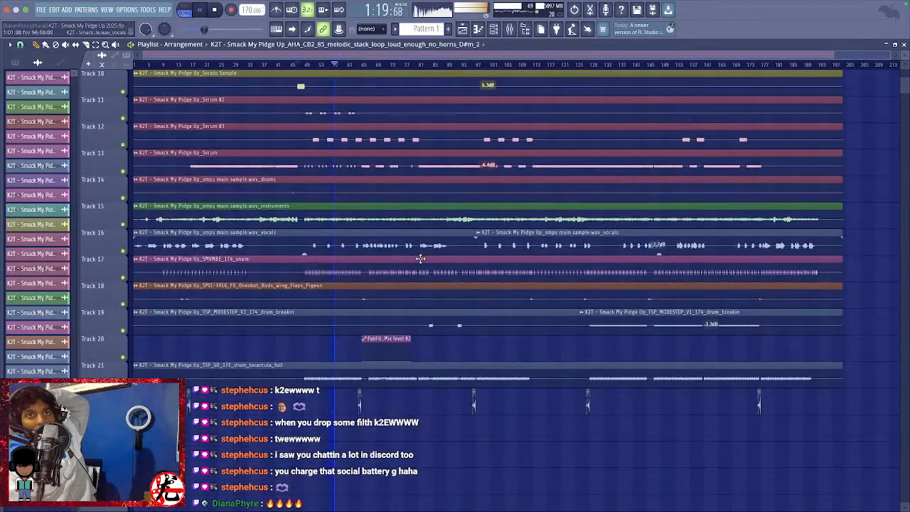
scroll(420, 258, "up", 1)
scroll(419, 257, "up", 3)
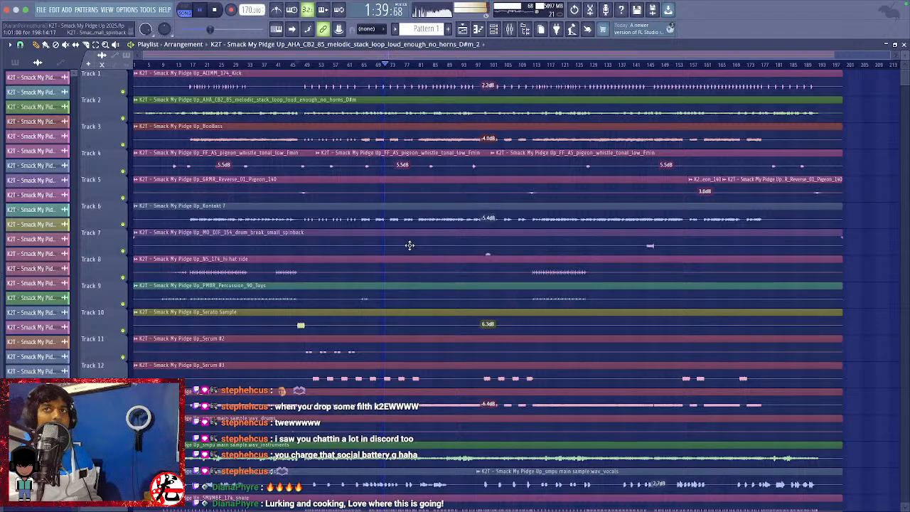
Play the full mix from about bar 71 to bar 160, looking over the stem clips on Tracks 1 to 22 as each section runs.
scroll(409, 245, "down", 7)
scroll(409, 244, "up", 5)
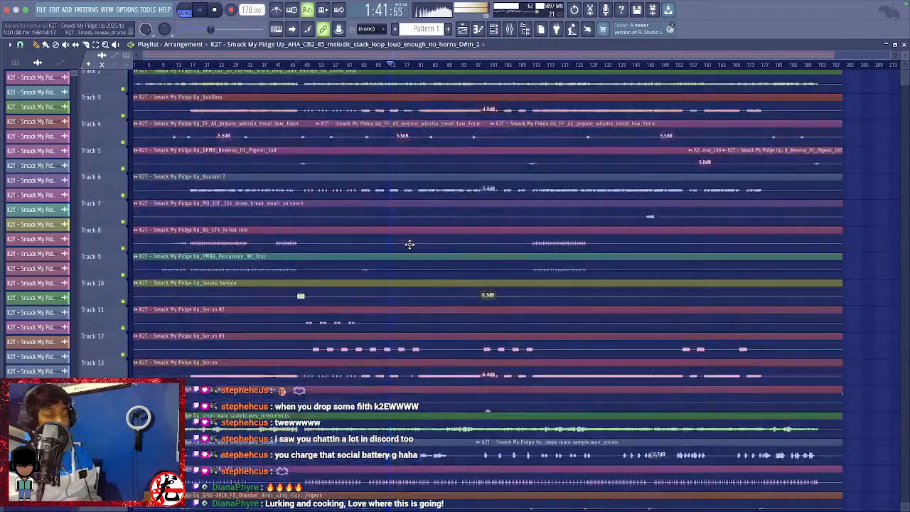
scroll(408, 243, "up", 2)
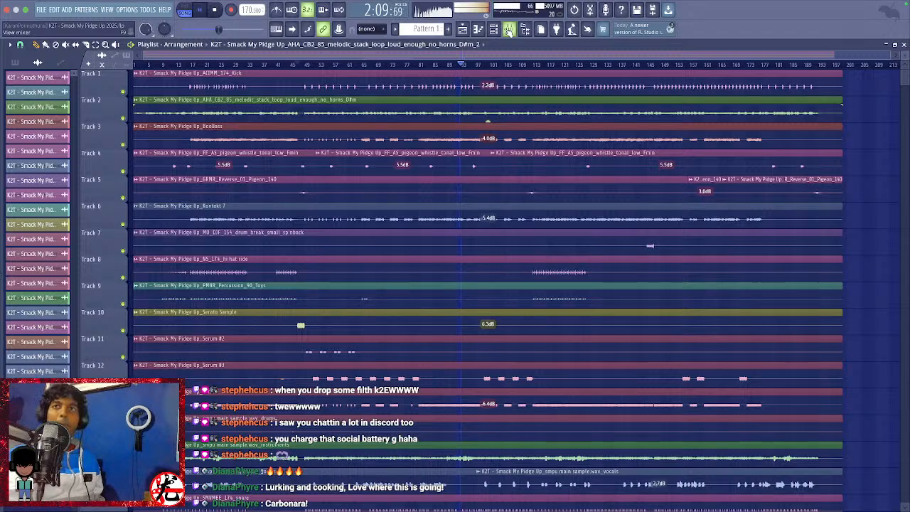
scroll(480, 238, "down", 4)
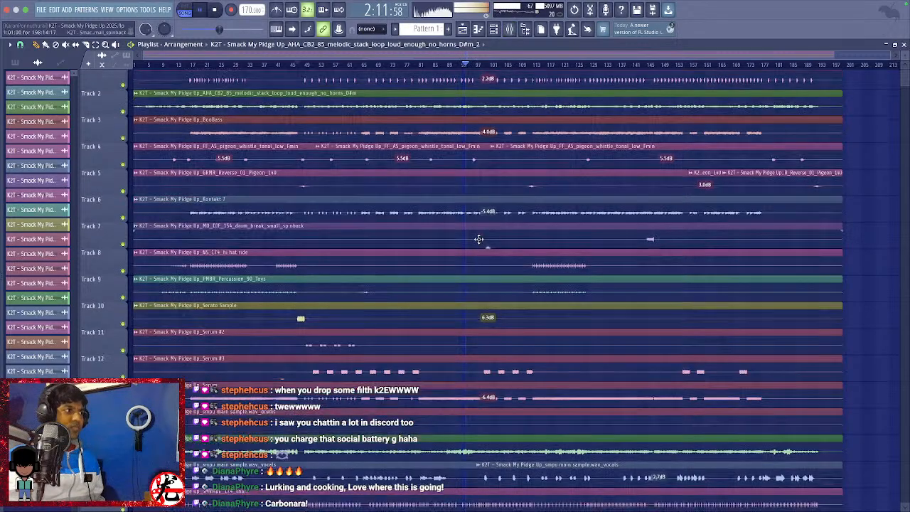
scroll(480, 237, "down", 4)
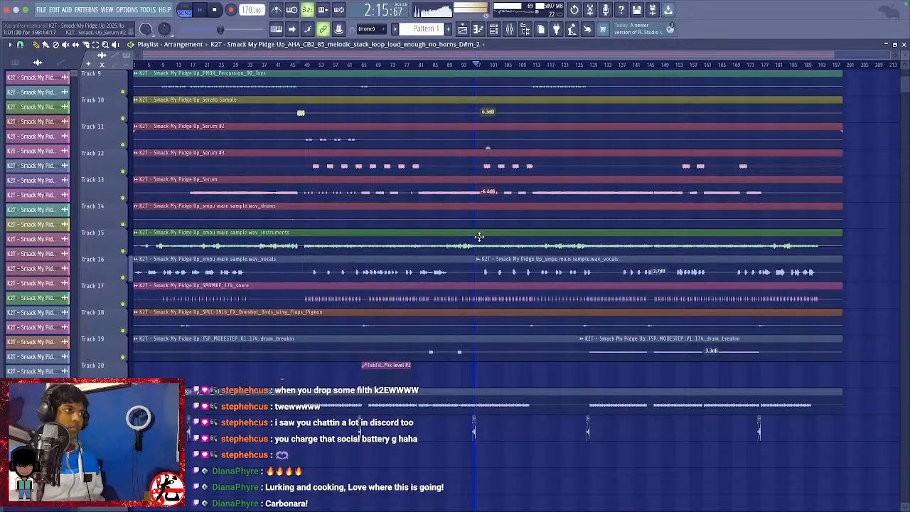
scroll(479, 237, "up", 6)
scroll(479, 237, "up", 2)
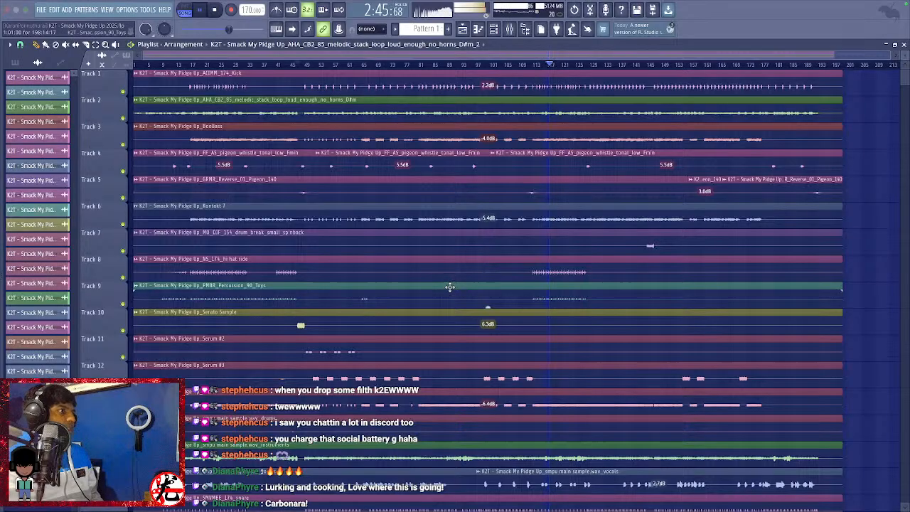
scroll(449, 286, "down", 4)
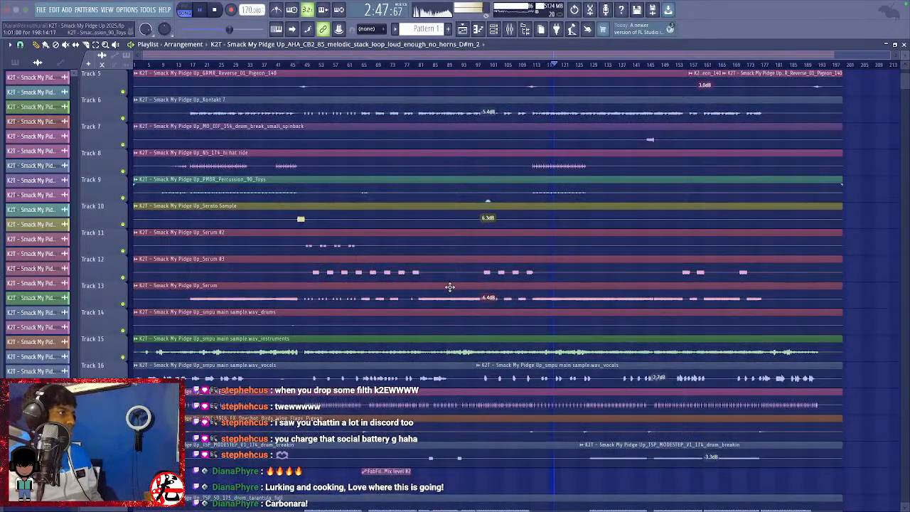
scroll(449, 287, "up", 4)
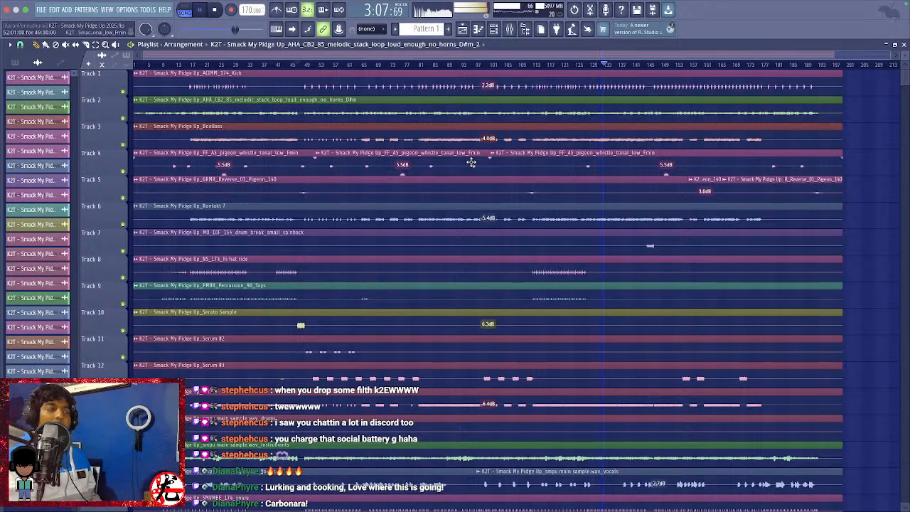
scroll(486, 263, "down", 3)
scroll(484, 263, "down", 5)
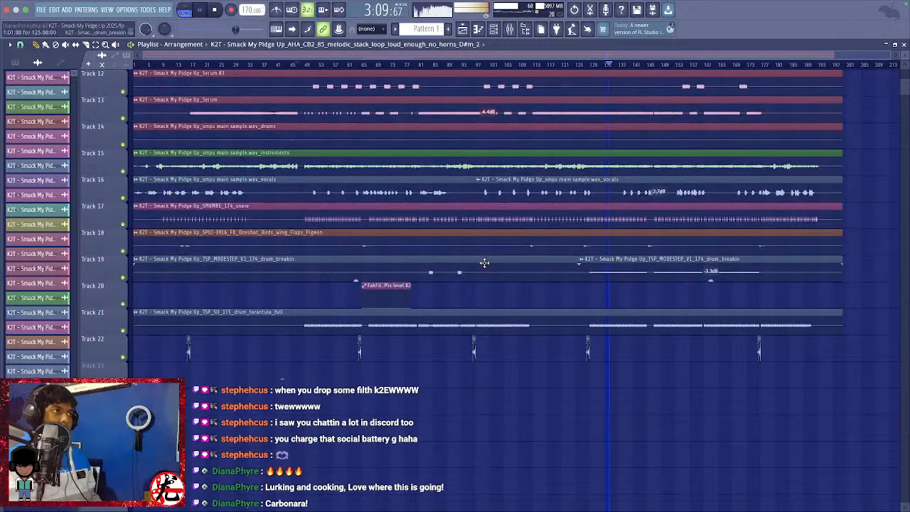
scroll(484, 262, "up", 5)
scroll(484, 262, "down", 4)
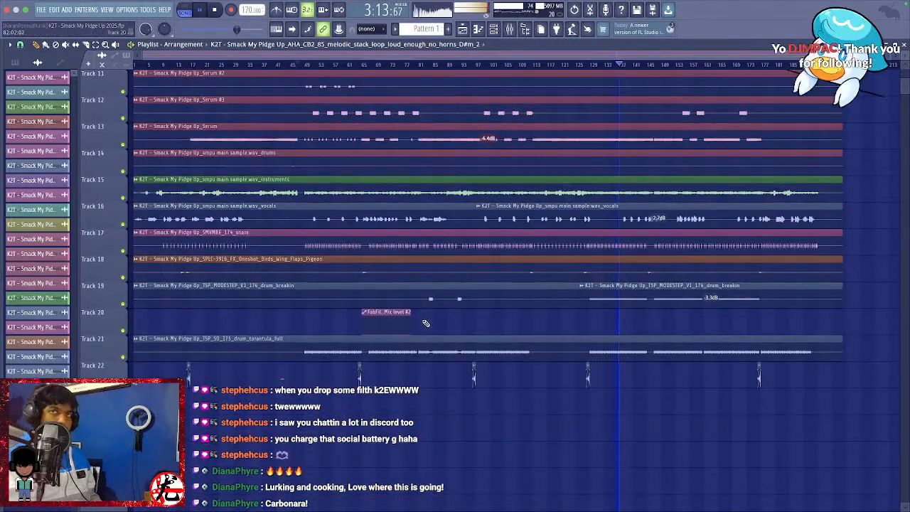
scroll(425, 321, "up", 4)
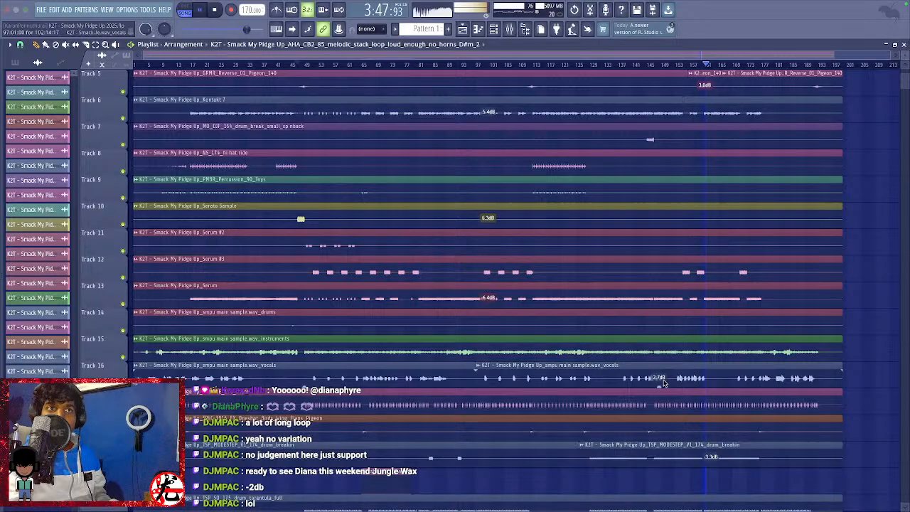
Switch to the "K2T - Can Harry Funk?" project, play from about bar 46 and look over its arrangement around the bar 49 drop.
key("alt+Tab")
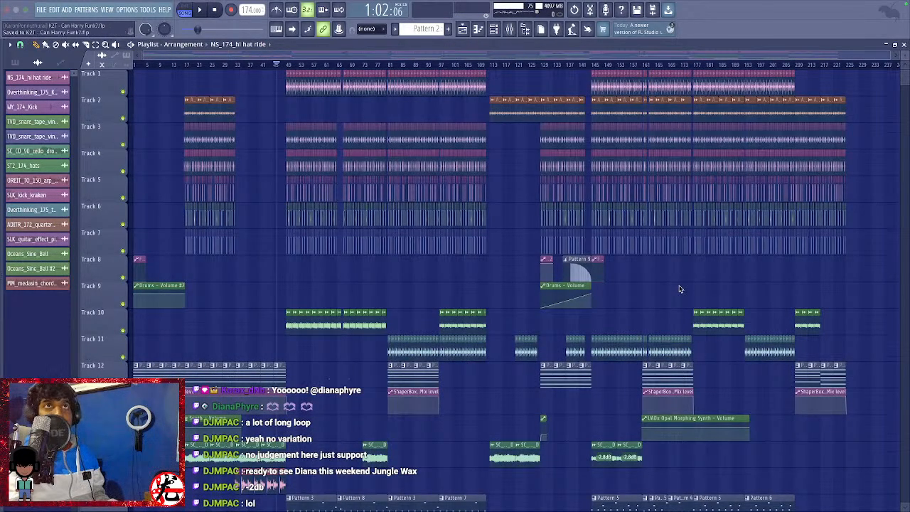
key("space")
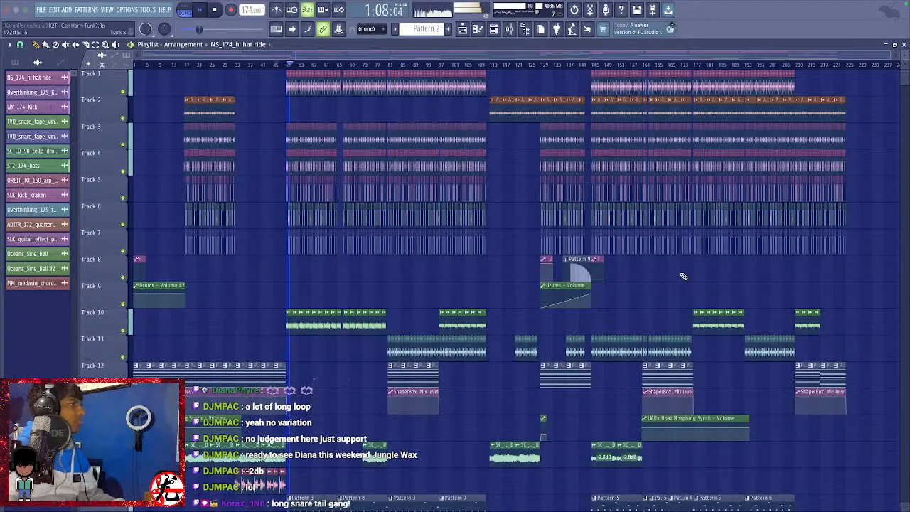
scroll(415, 447, "down", 5)
scroll(383, 421, "down", 3)
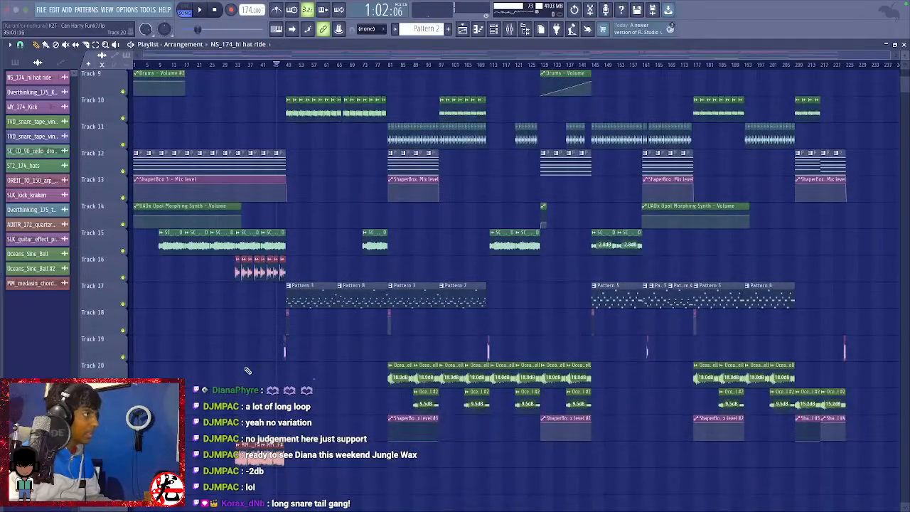
scroll(261, 353, "up", 10)
scroll(423, 358, "up", 2)
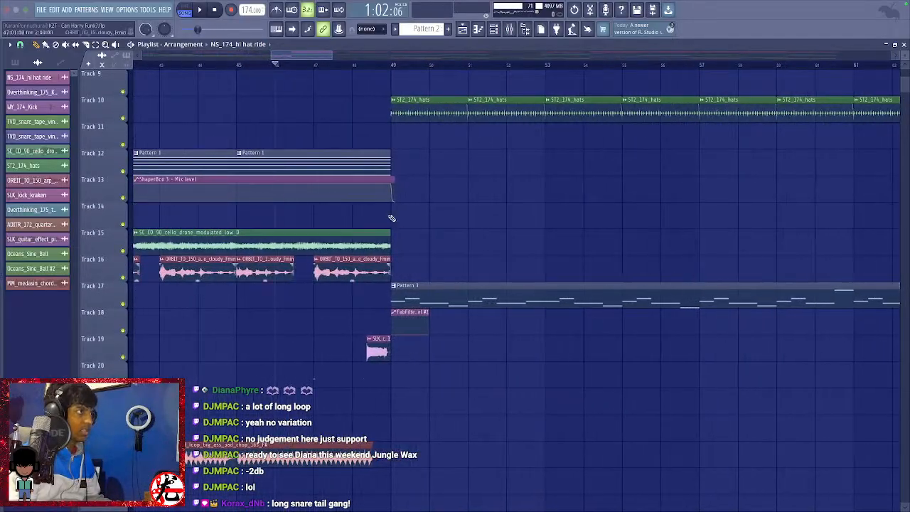
Play the transition from about bar 48 into the bar 49 drop and stop playback.
left_click(351, 65)
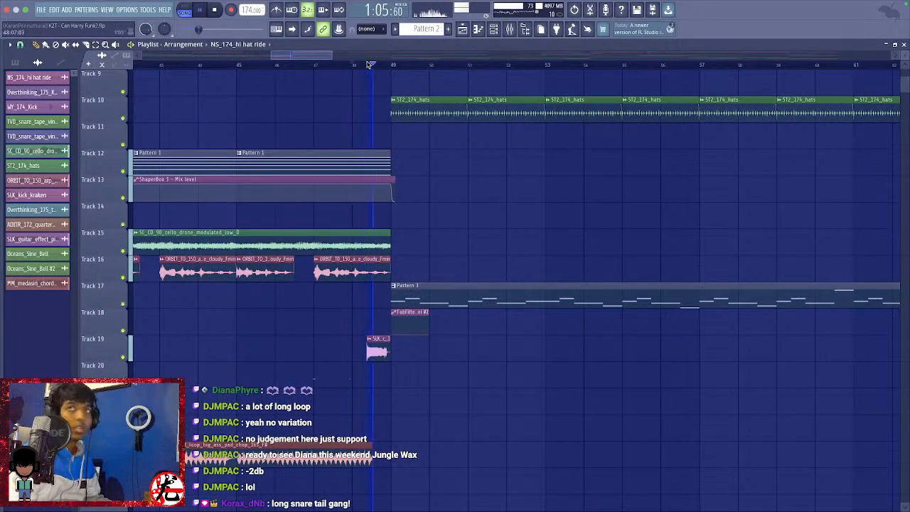
key("space")
key("space")
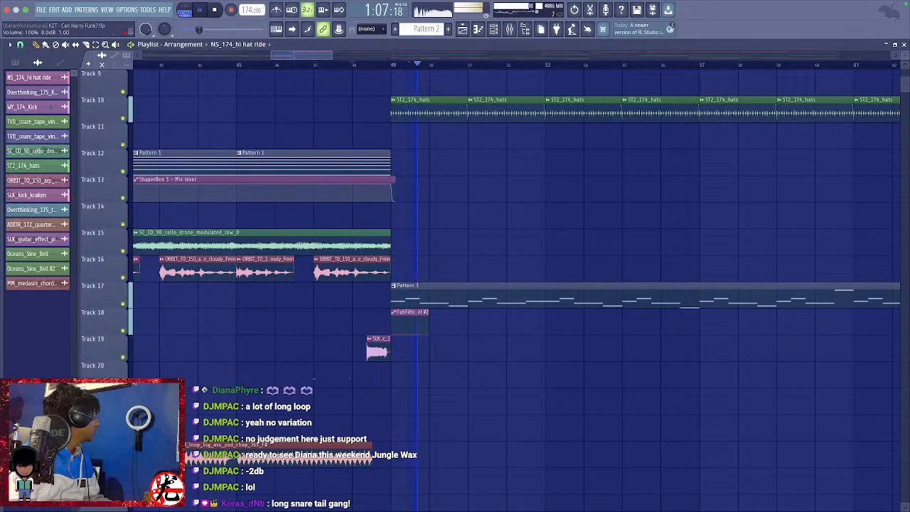
key("space")
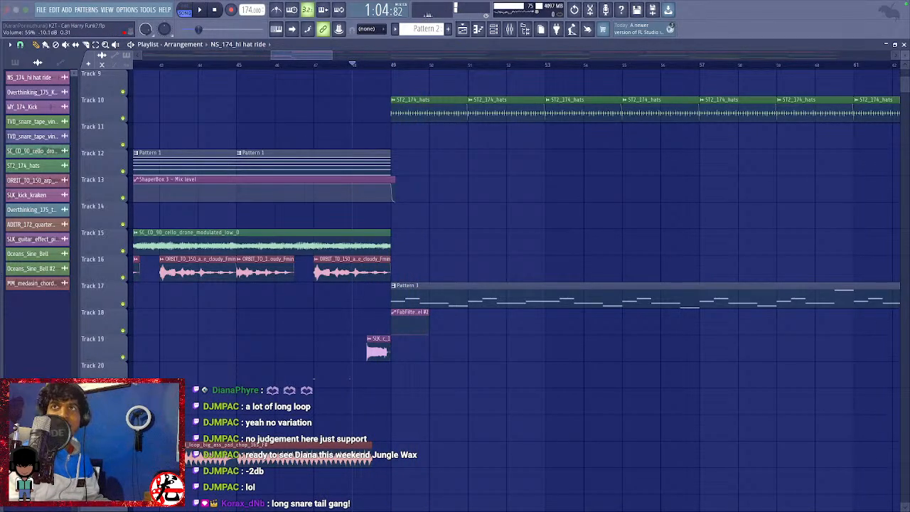
Examine the layered kick and TVD_snare_tape_vinyl clips on Tracks 3 to 7 from bar 49.
scroll(334, 257, "up", 6)
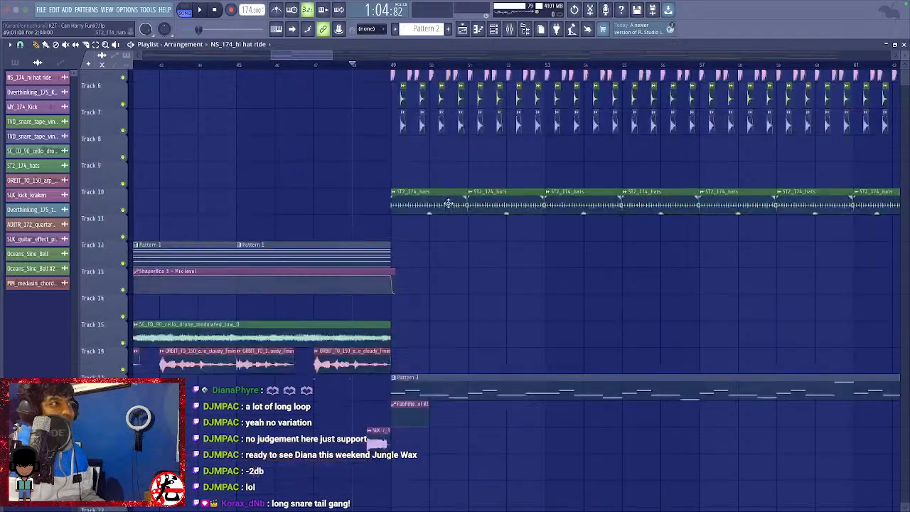
scroll(450, 207, "up", 3, "ctrl")
scroll(451, 207, "up", 3, "ctrl")
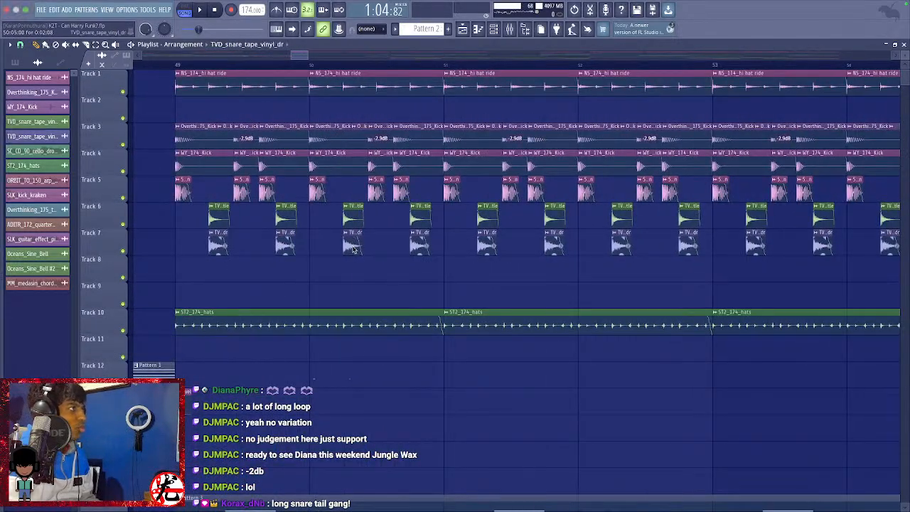
Inspect the sample settings of the snare clips on Track 7 and Track 6, closing each settings window.
double_click(352, 245)
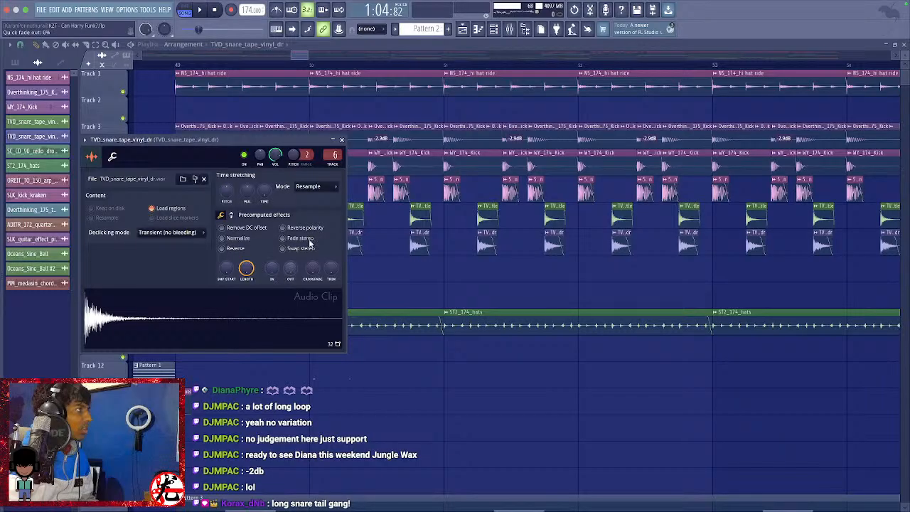
left_click(341, 140)
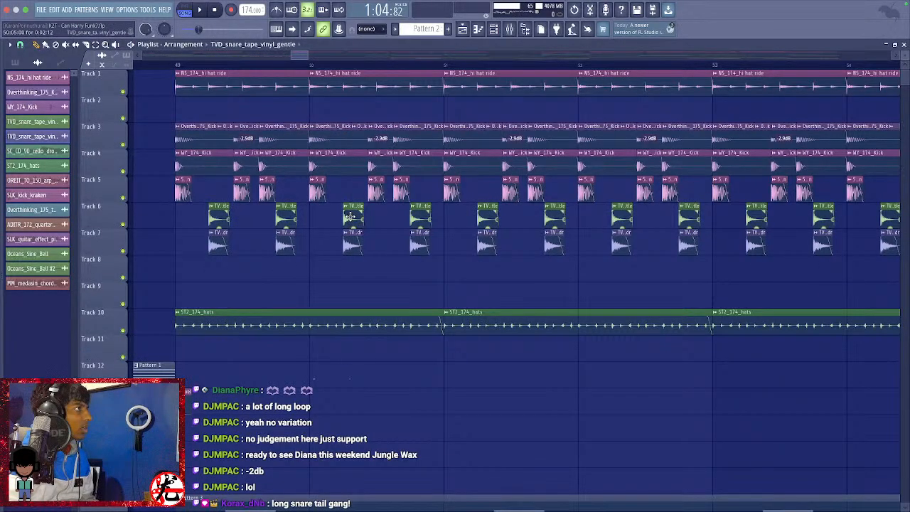
double_click(351, 216)
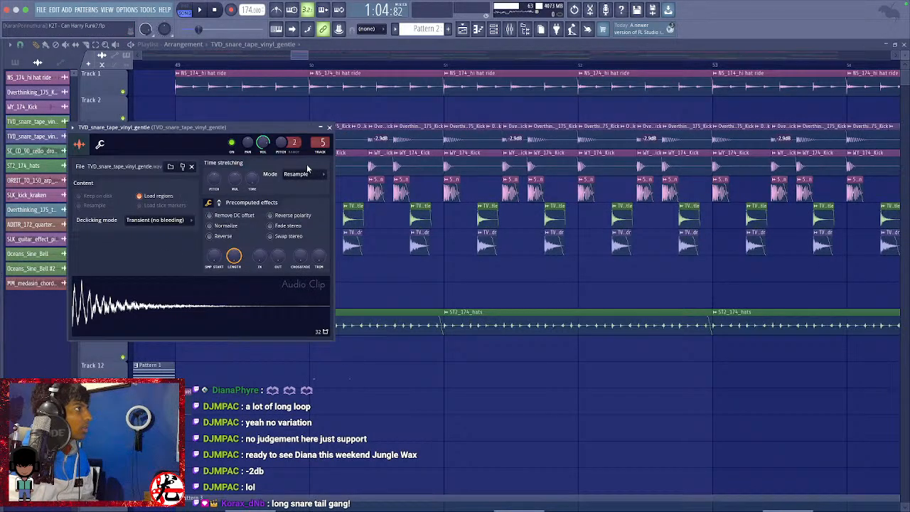
left_click(330, 127)
Select all the snare clips on Track 7, adjust their fade-outs together and audition the arrangement.
scroll(398, 295, "down", 2)
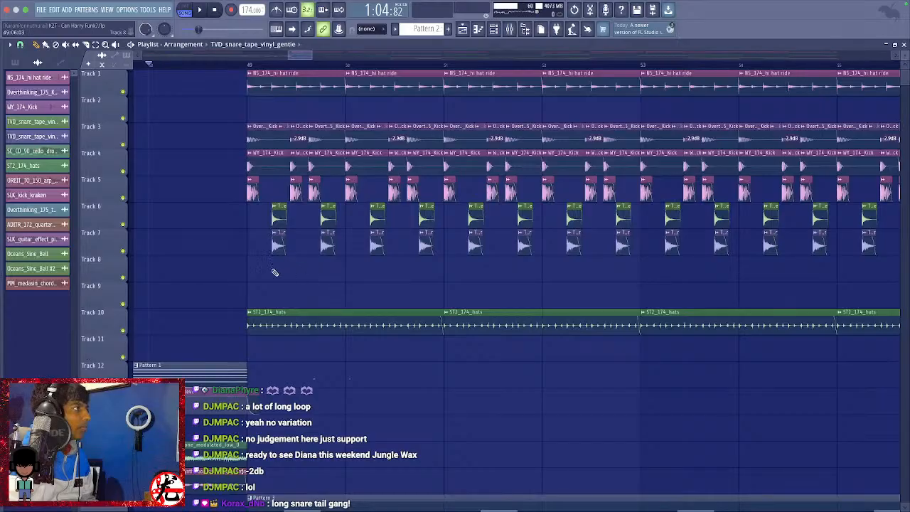
scroll(274, 273, "down", 6)
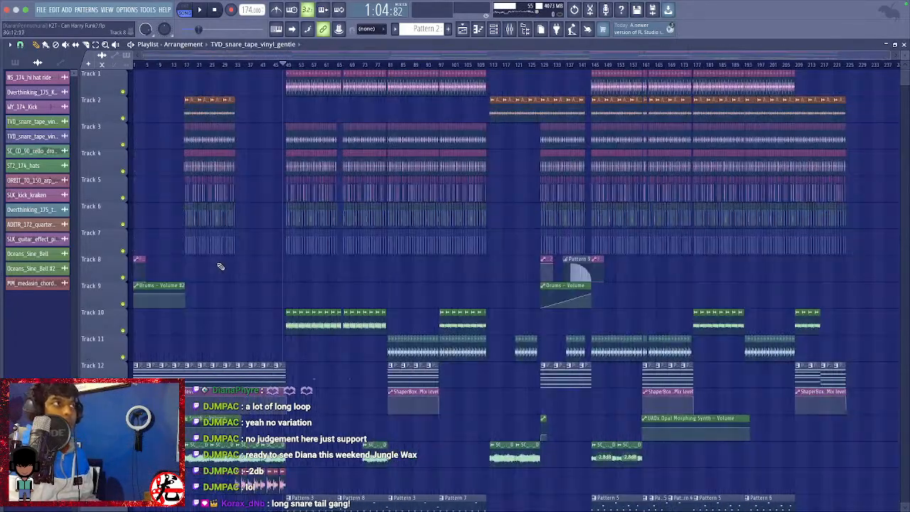
left_click_drag(176, 254, 898, 259)
scroll(306, 236, "up", 5)
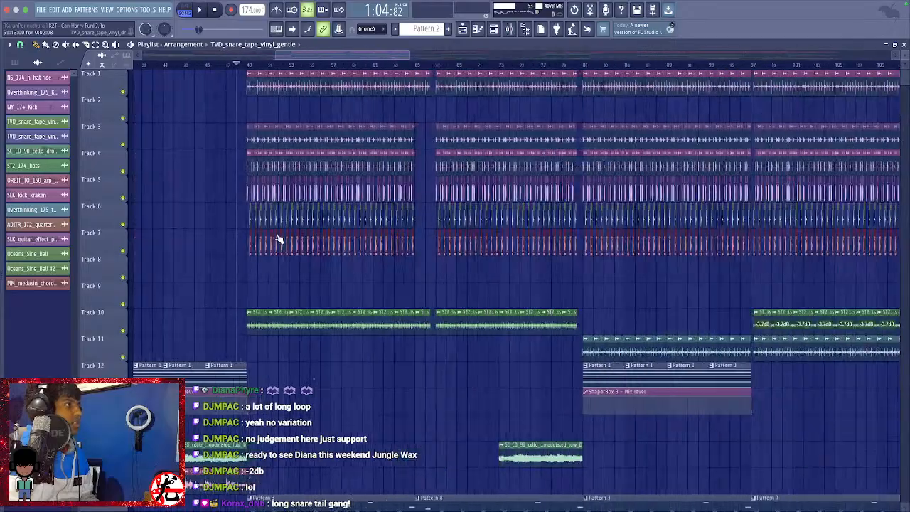
scroll(277, 240, "up", 8)
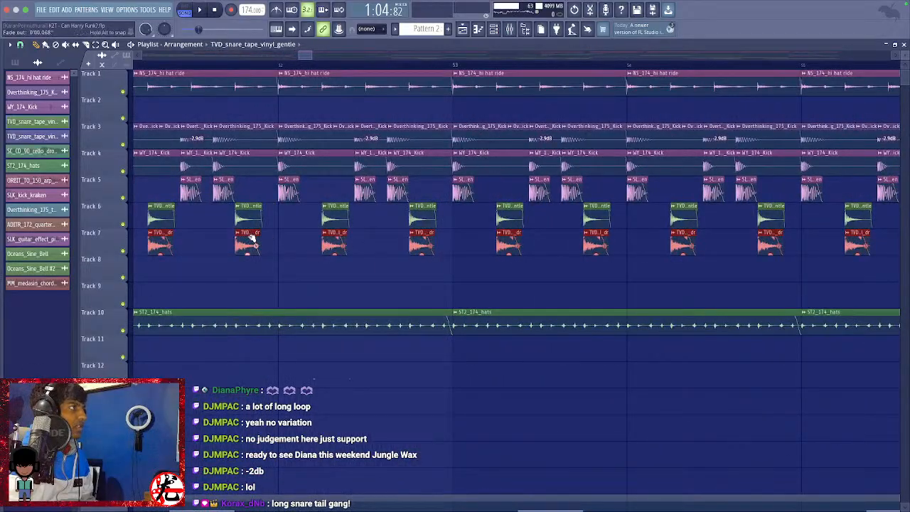
left_click_drag(252, 242, 255, 239)
scroll(325, 260, "down", 10)
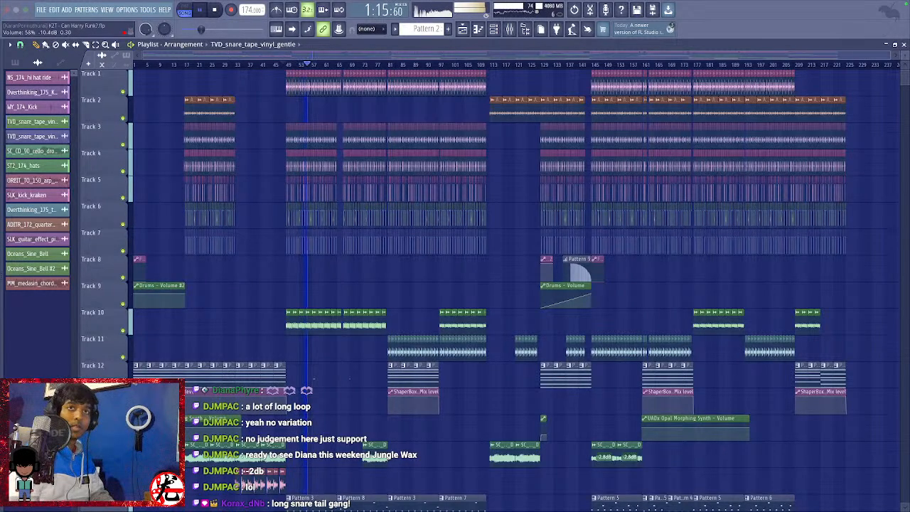
key("space")
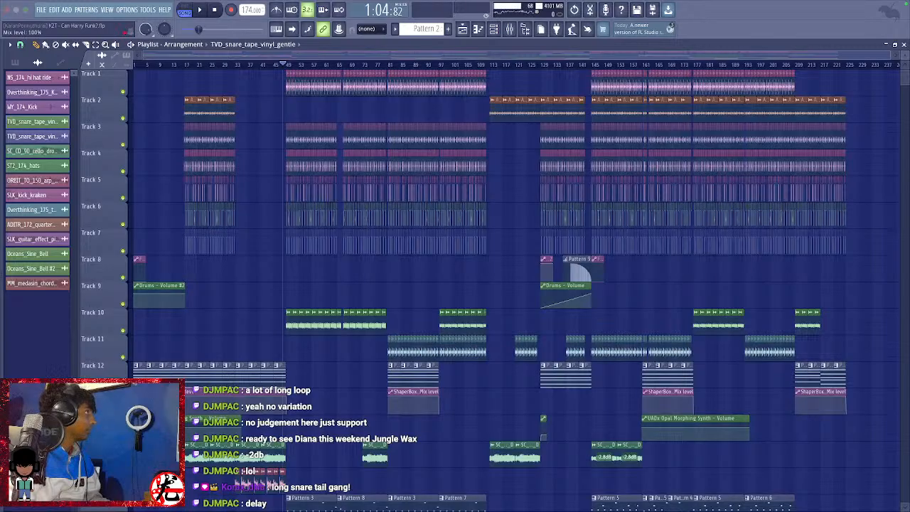
Set the Snare Bus's Fruity Reeverb to a 944 Hz low cut, 6.0 kHz high cut and 15% reverb, then close it.
left_click(126, 152)
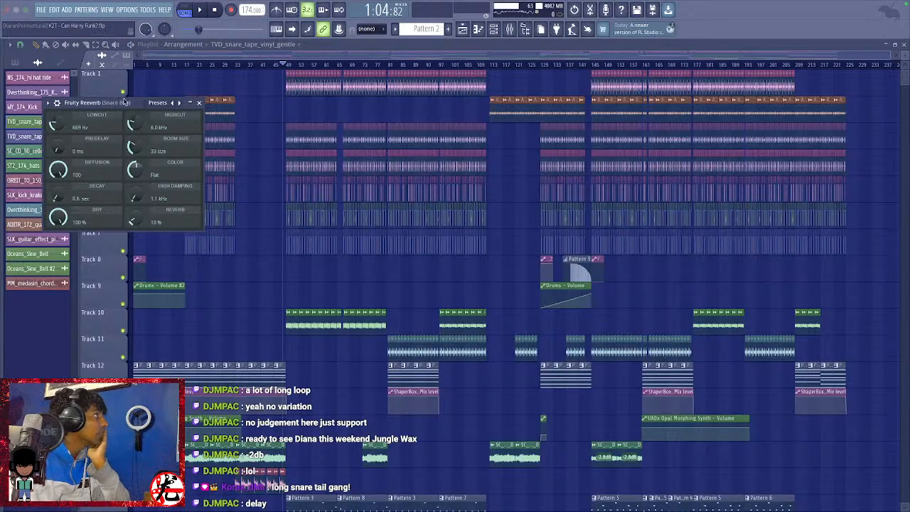
left_click_drag(124, 102, 225, 132)
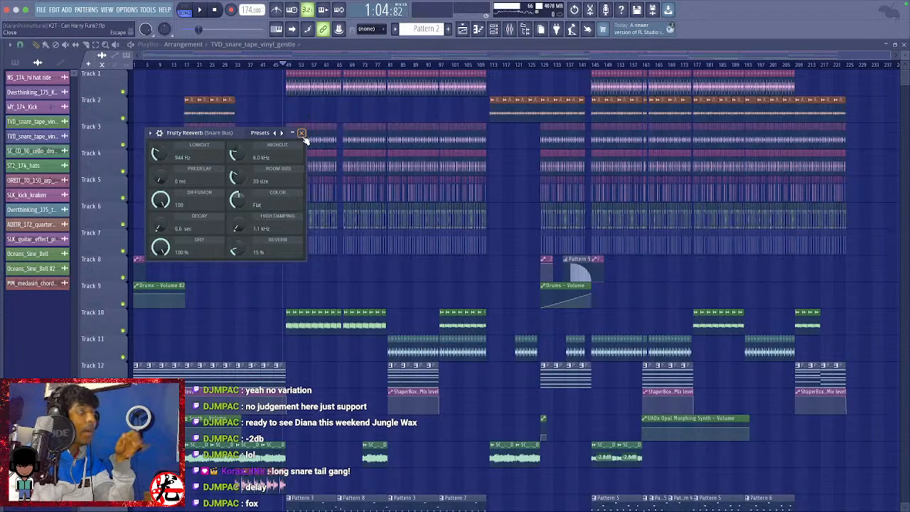
left_click(302, 134)
Bring up ShaperBox 3 with the Noise Stutter Driver preset for the pinch-harmonic guitar effect on Track 19, then close it.
scroll(279, 338, "down", 4)
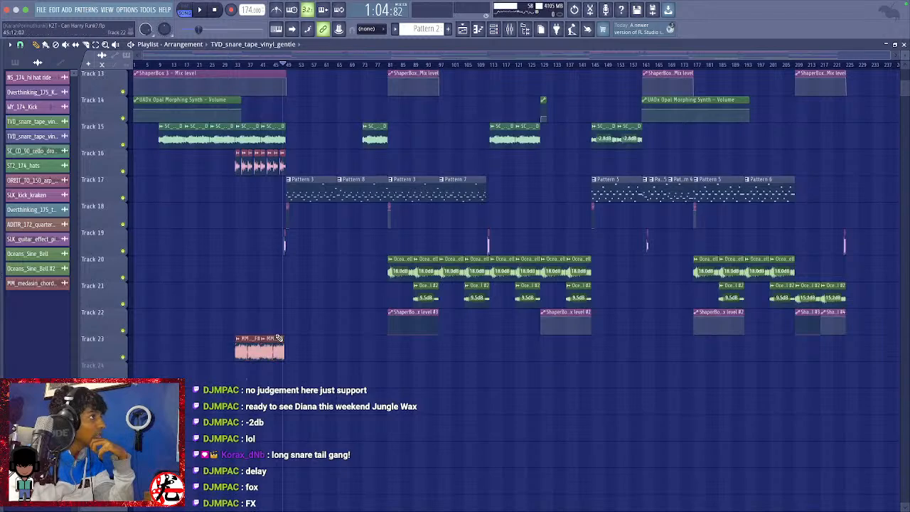
double_click(284, 246)
left_click(305, 106)
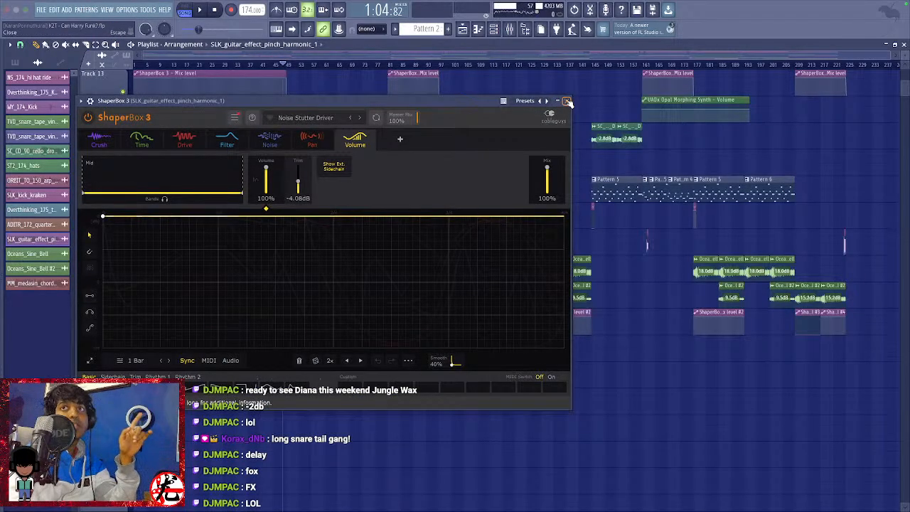
left_click(567, 102)
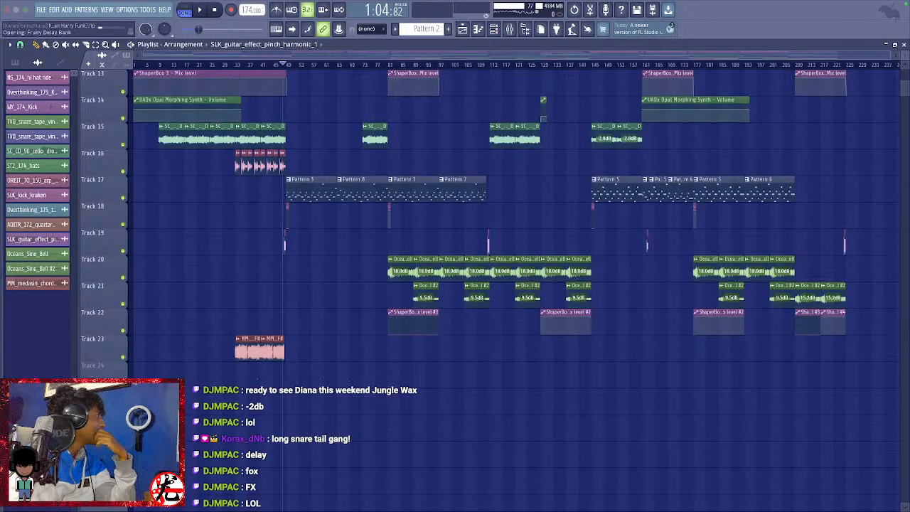
Load the Clearer echoes preset in Fruity Delay Bank for the pinch-harmonic guitar effect and close the plugin.
left_click(332, 153)
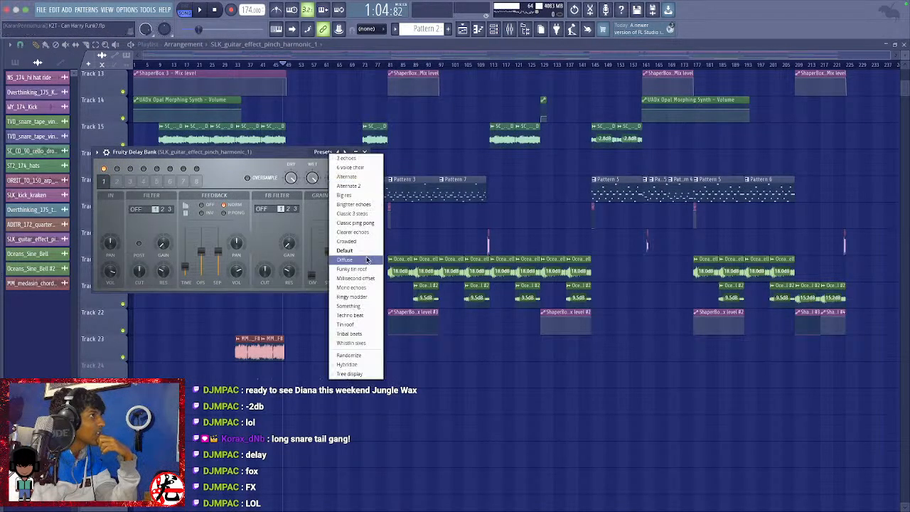
left_click(371, 231)
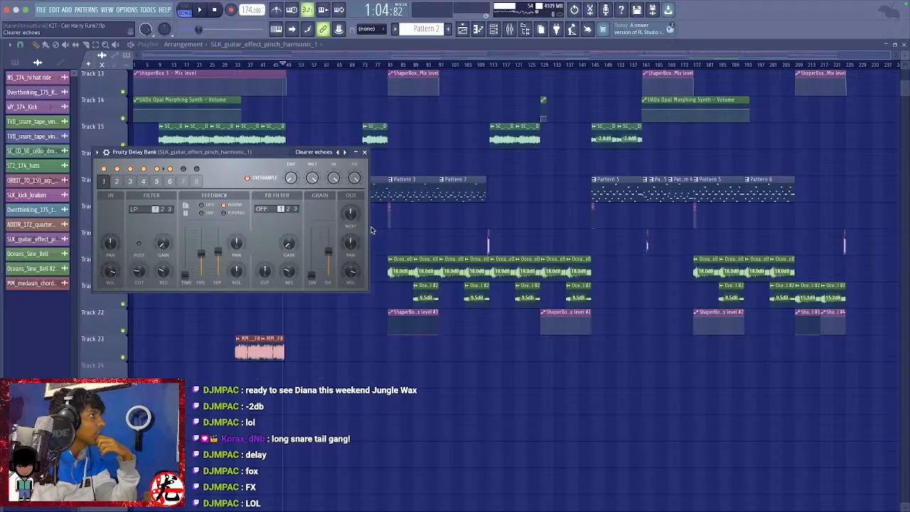
left_click(364, 152)
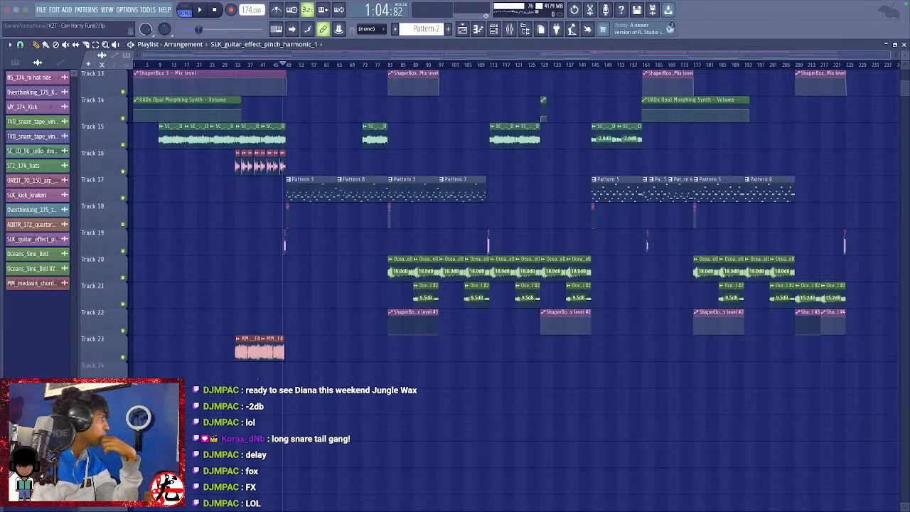
Add a 24 dB/oct low cut at about 462 Hz in the guitar effect's Pro-Q 3 and audition it.
key("space")
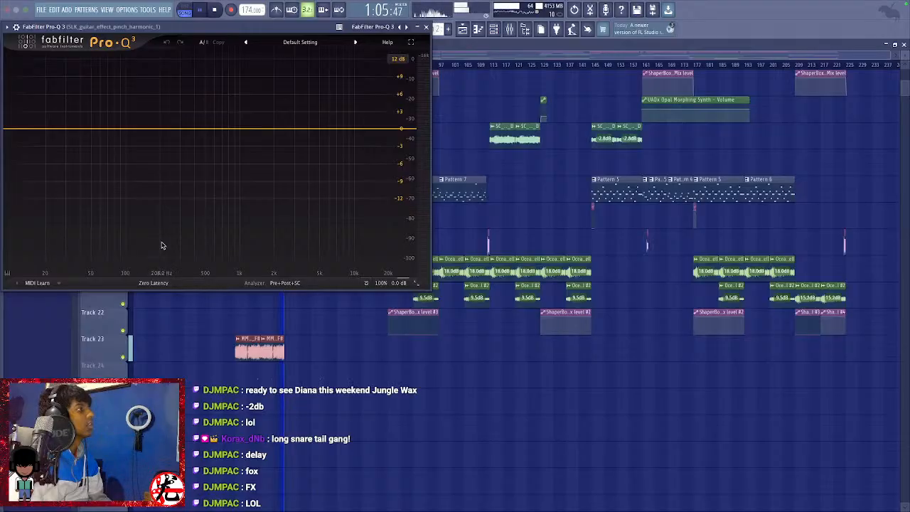
key("space")
left_click_drag(25, 129, 201, 132)
scroll(191, 132, "up", 2)
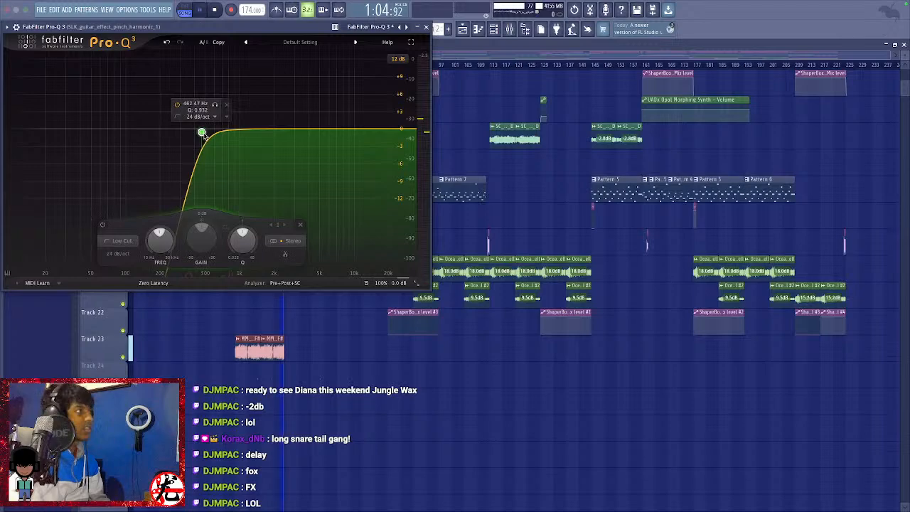
key("space")
left_click(426, 27)
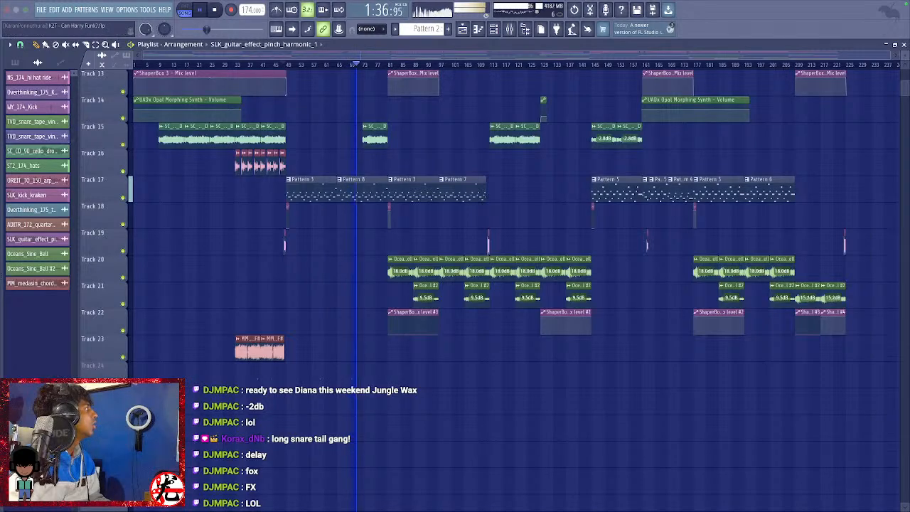
Load the Snare Snap 02 bM preset in the Snare Bus's Pro-C 2 compressor and fine-tune its output gain.
left_click(324, 106)
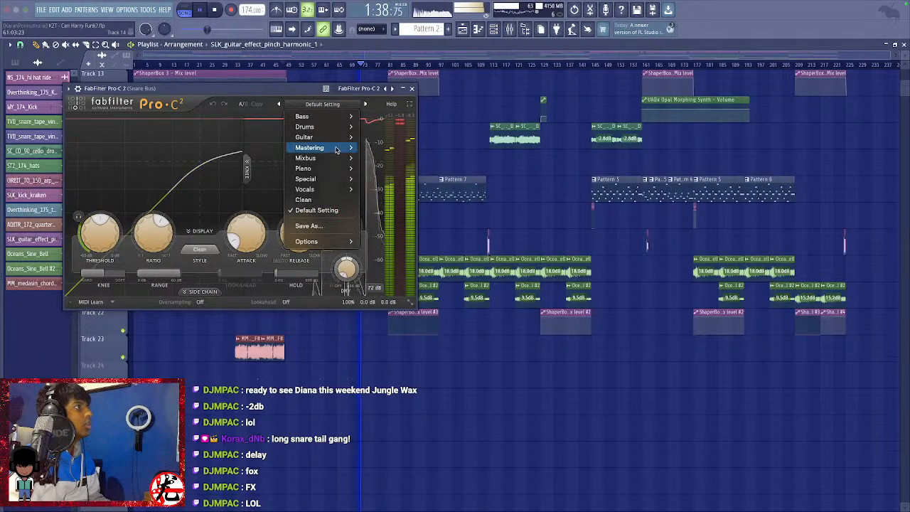
mouse_move(313, 127)
mouse_move(410, 168)
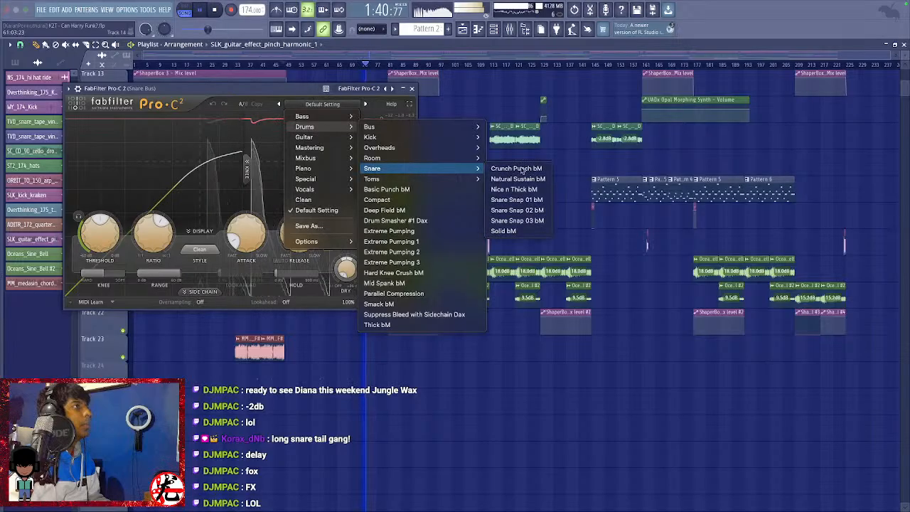
left_click(517, 210)
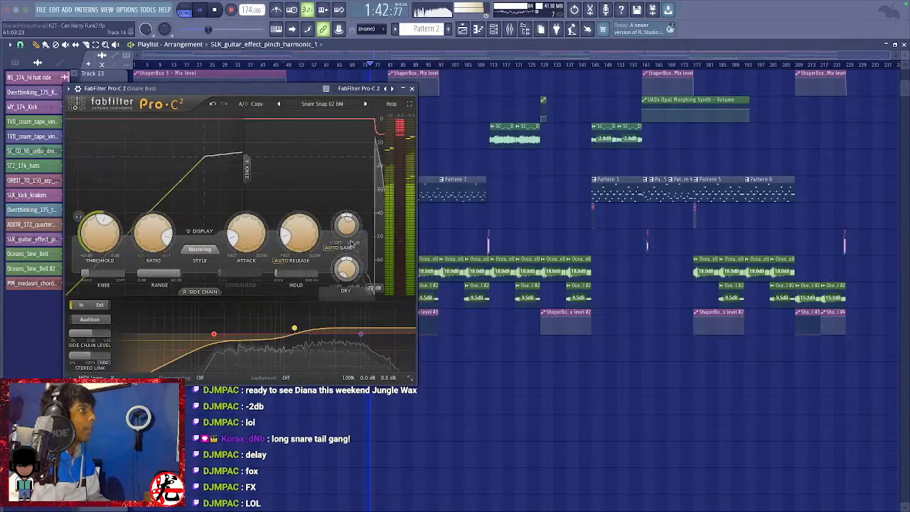
mouse_move(347, 227)
left_mouse_down()
mouse_move(349, 245)
mouse_move(350, 222)
left_mouse_up()
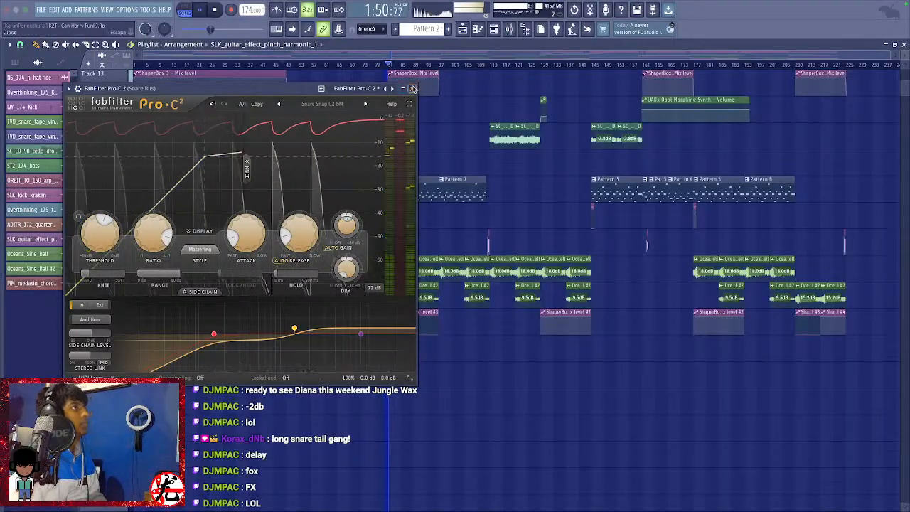
left_click(411, 88)
Review the full arrangement from the drum tracks down to Track 23 during playback.
scroll(415, 264, "up", 1)
scroll(415, 264, "up", 10)
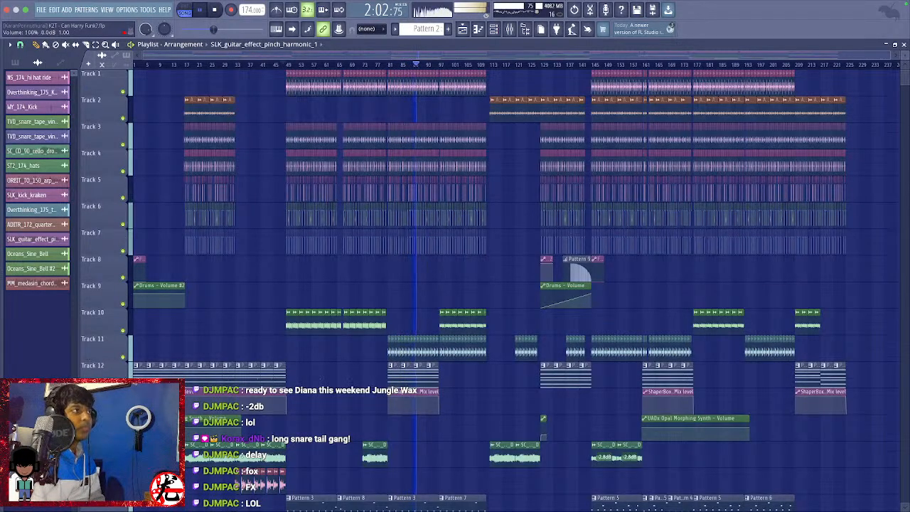
scroll(596, 344, "down", 1)
scroll(596, 343, "down", 5)
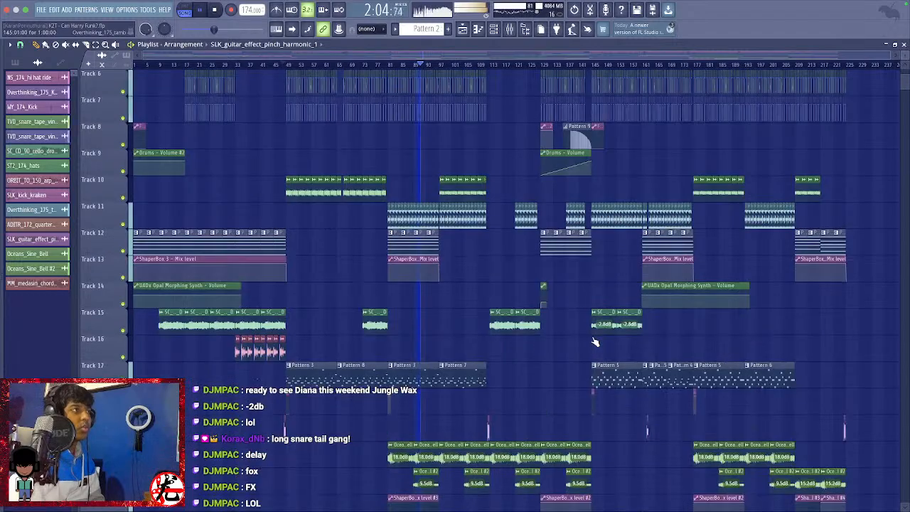
scroll(595, 339, "down", 5)
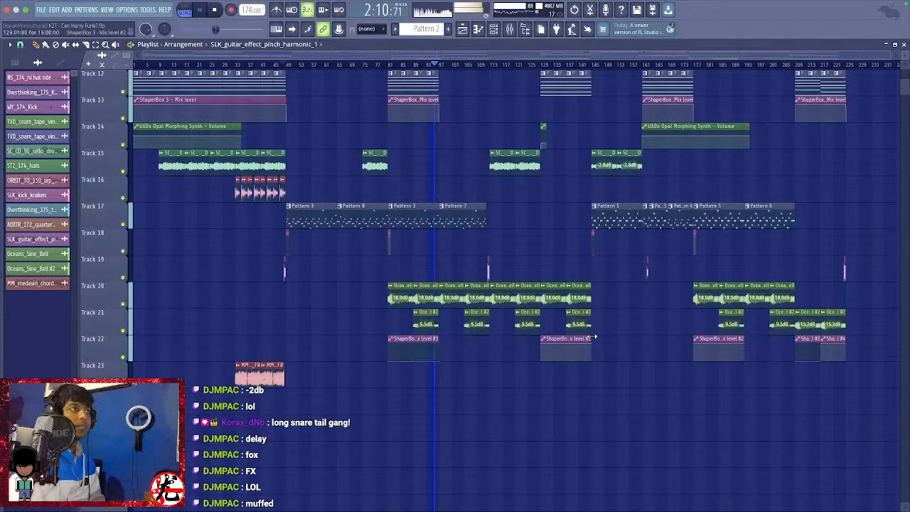
scroll(594, 336, "up", 6)
scroll(592, 336, "up", 5)
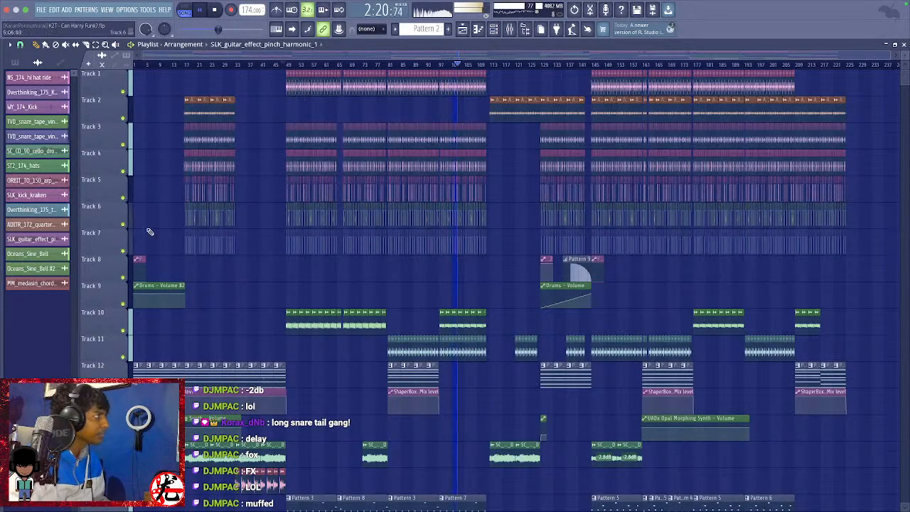
Toggle the mute of Track 5 and Track 6 off and on to compare the drums with and without them.
left_click(125, 201)
left_click(124, 200)
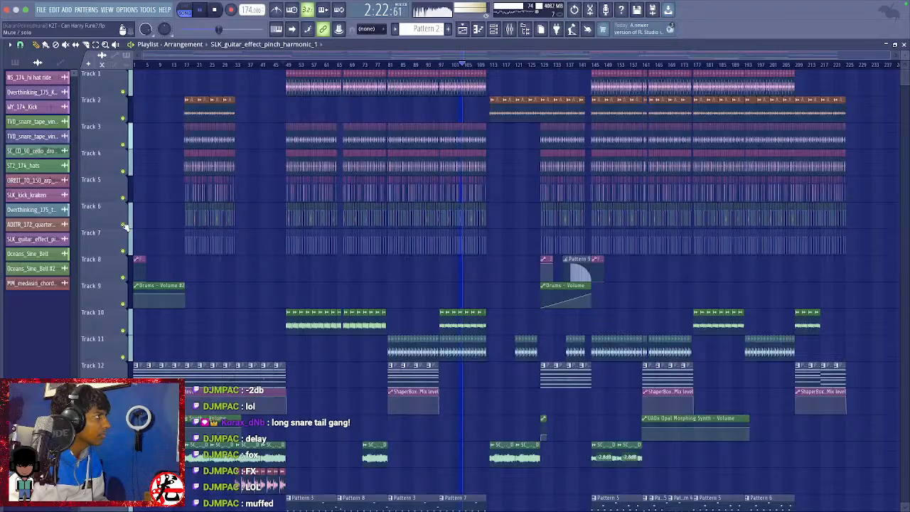
left_click(125, 226)
left_click(124, 226)
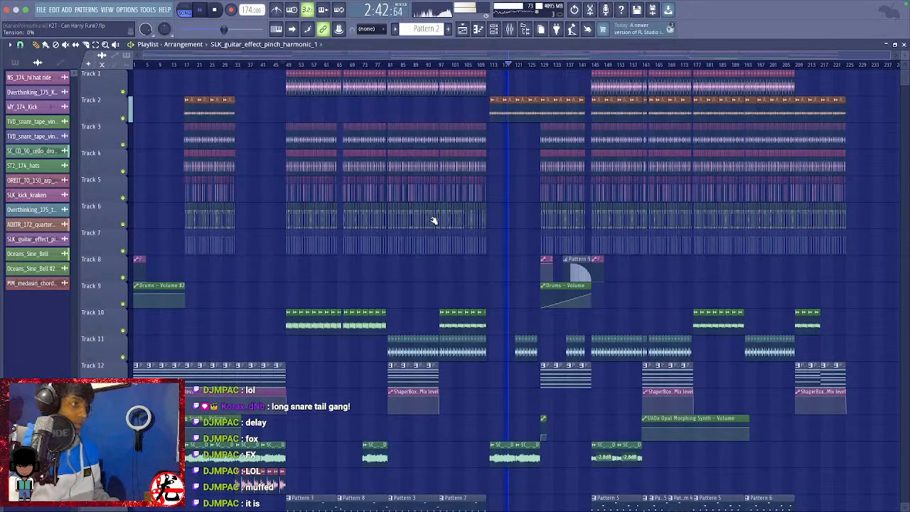
Examine the breakdown and build-up section around bars 113 to 145 during playback.
scroll(545, 417, "up", 4)
scroll(549, 402, "up", 2)
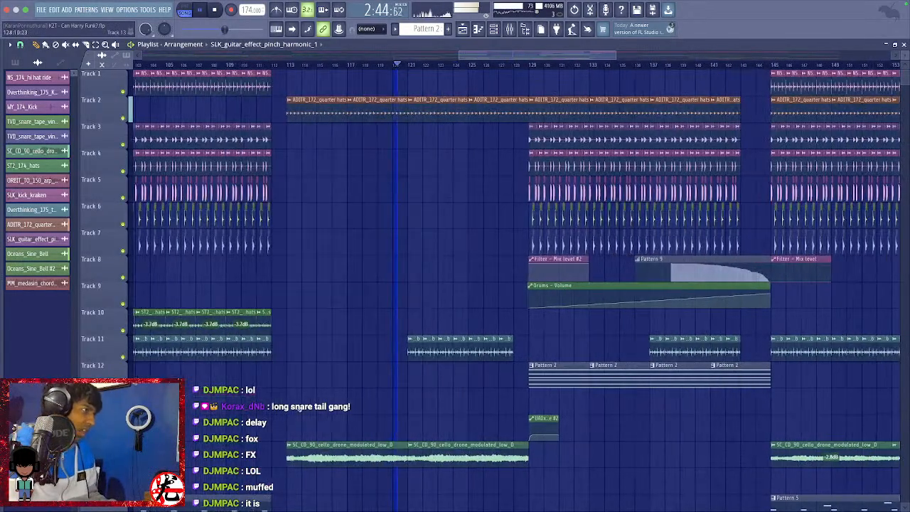
scroll(320, 398, "down", 3)
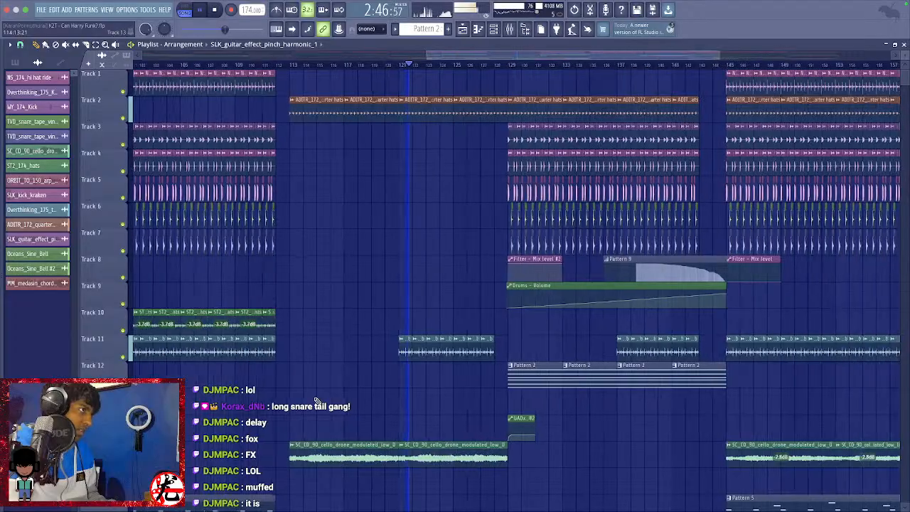
scroll(321, 394, "down", 1)
scroll(322, 393, "down", 2)
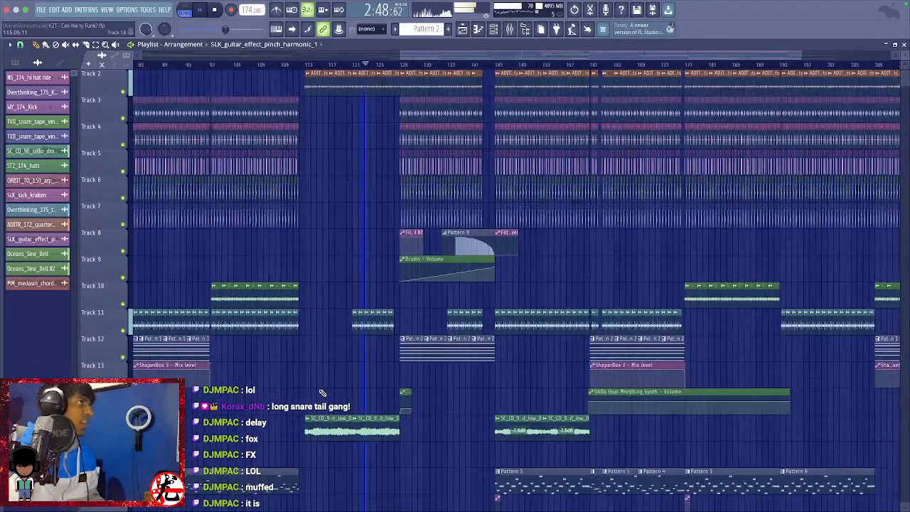
scroll(322, 393, "up", 1)
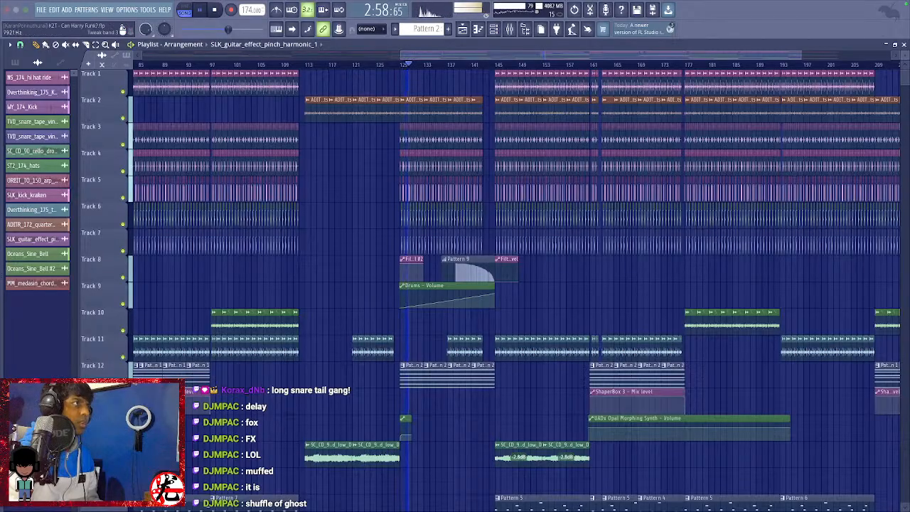
scroll(366, 134, "up", 1)
scroll(366, 134, "up", 5)
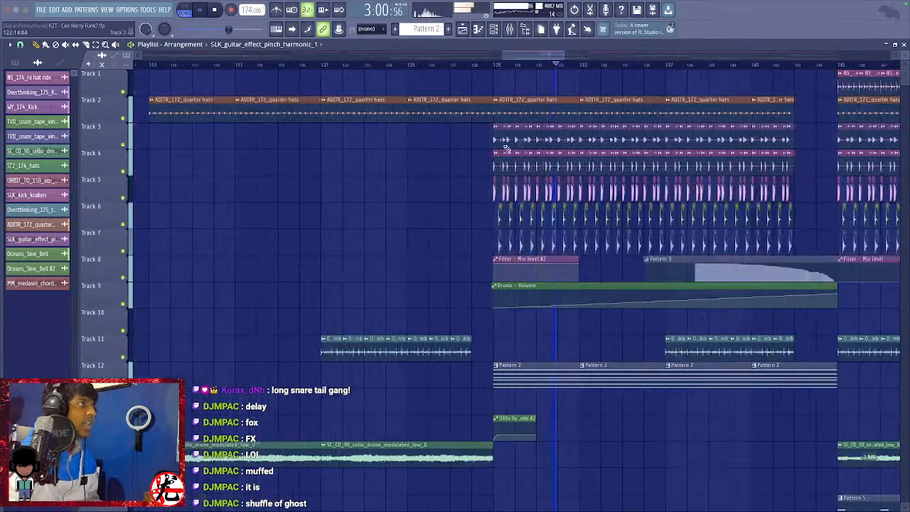
Replay the first drop from about bar 49 with the whole arrangement in view.
key("space")
key("space")
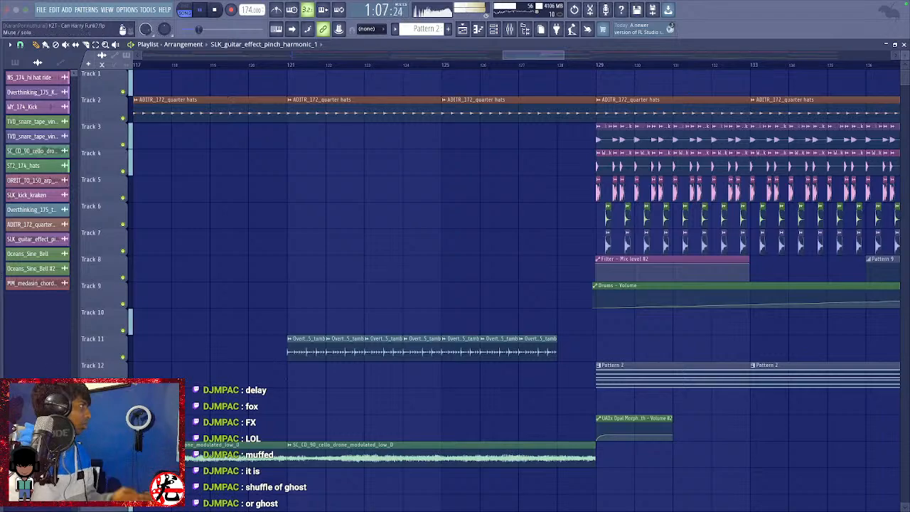
key("space")
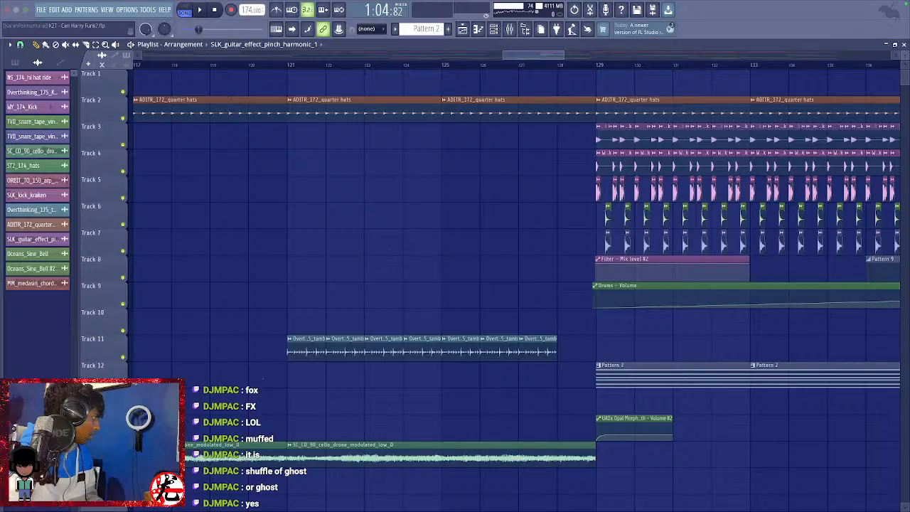
key("space")
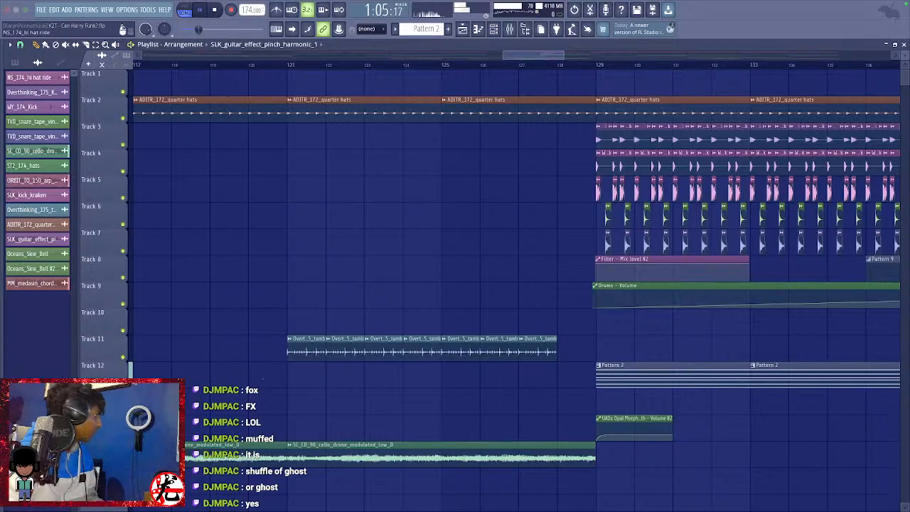
scroll(629, 339, "down", 3, "ctrl")
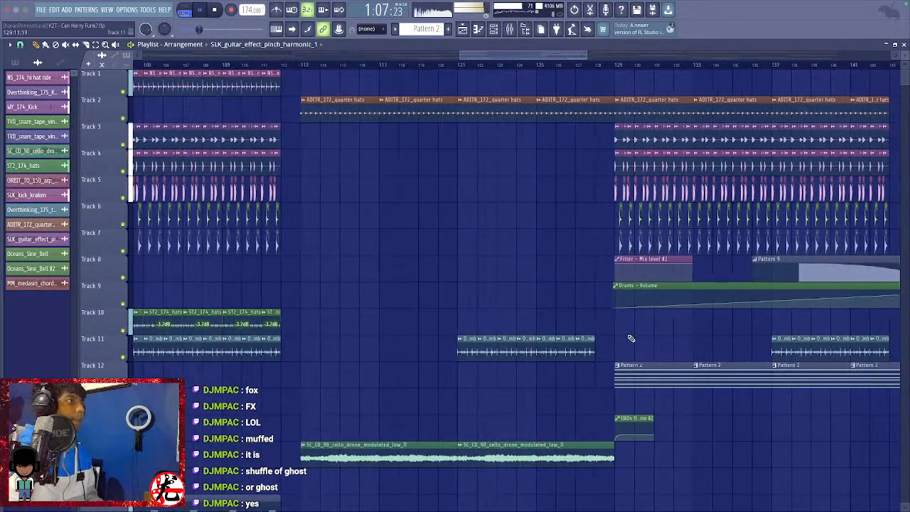
scroll(629, 339, "down", 5, "ctrl")
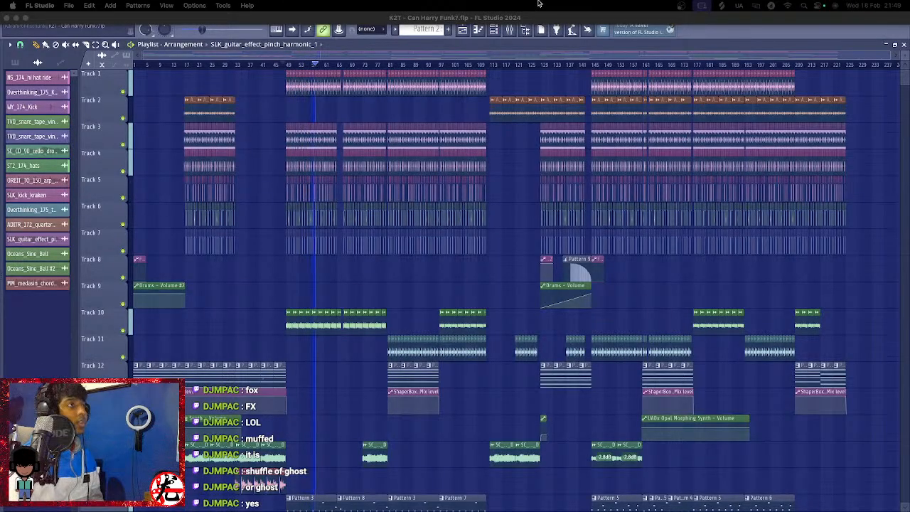
key("space")
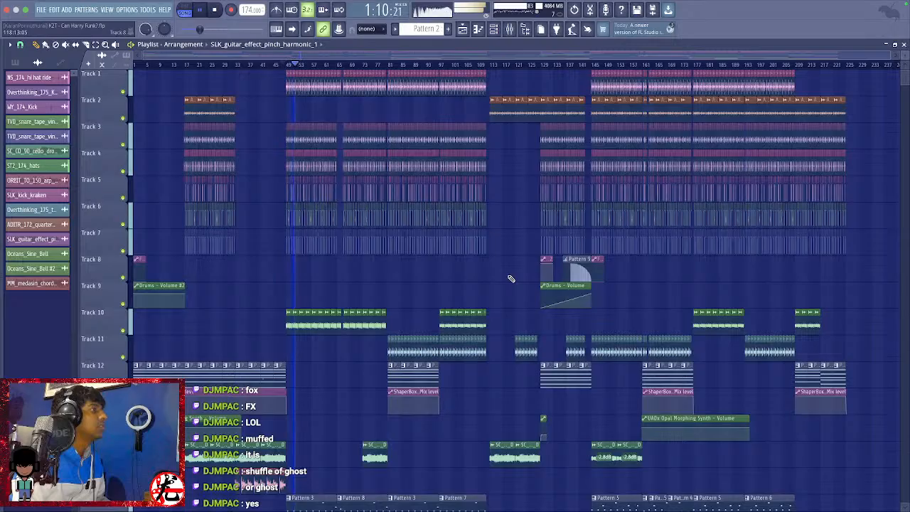
Add a 6 dB/oct high cut at about 4141.7 Hz to the WY_174_Kick channel's Pro-Q 3, and close the equalizer.
scroll(511, 278, "down", 2)
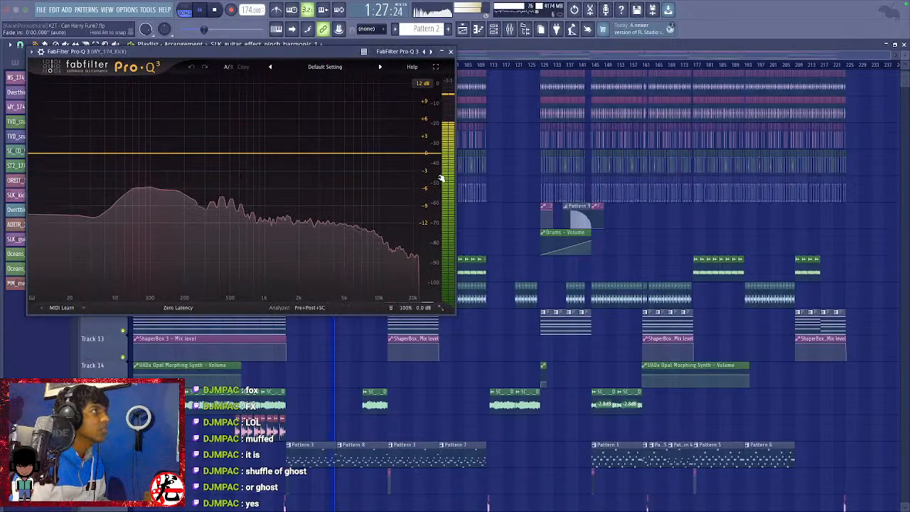
left_click(427, 156)
left_click_drag(427, 156, 335, 155)
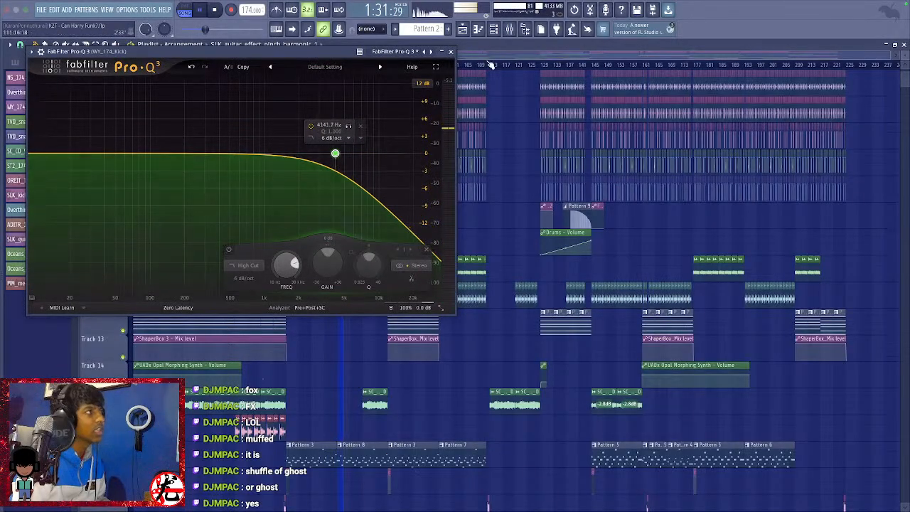
left_click(450, 52)
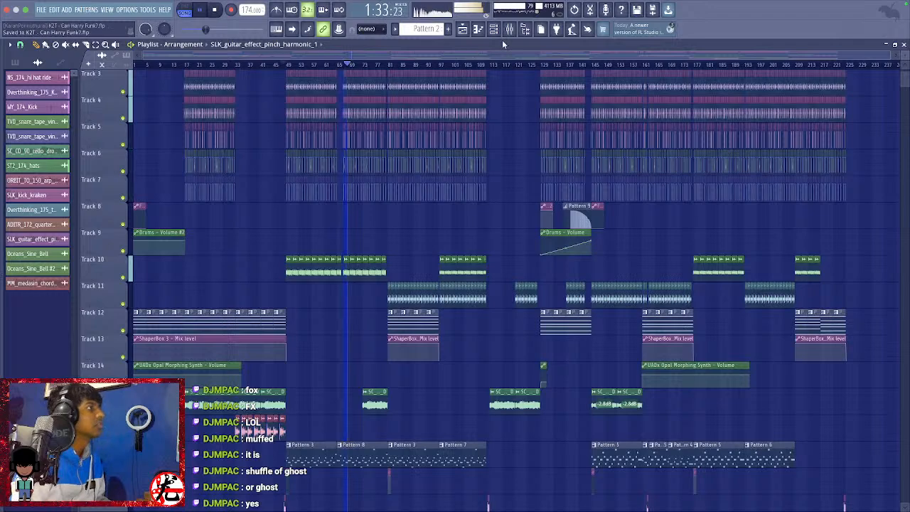
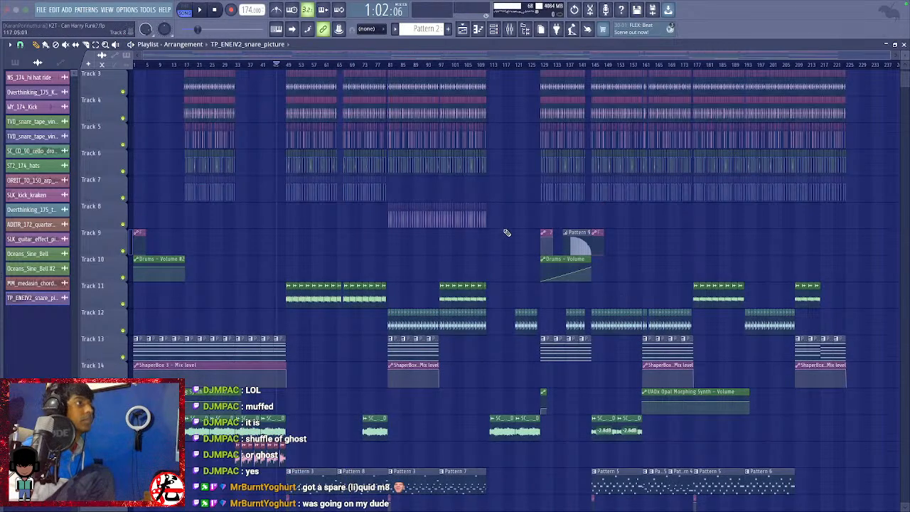
Raise the fade-out of the TP_ENEIV2_snare_picture sample on Track 8 in its audio clip settings.
key("space")
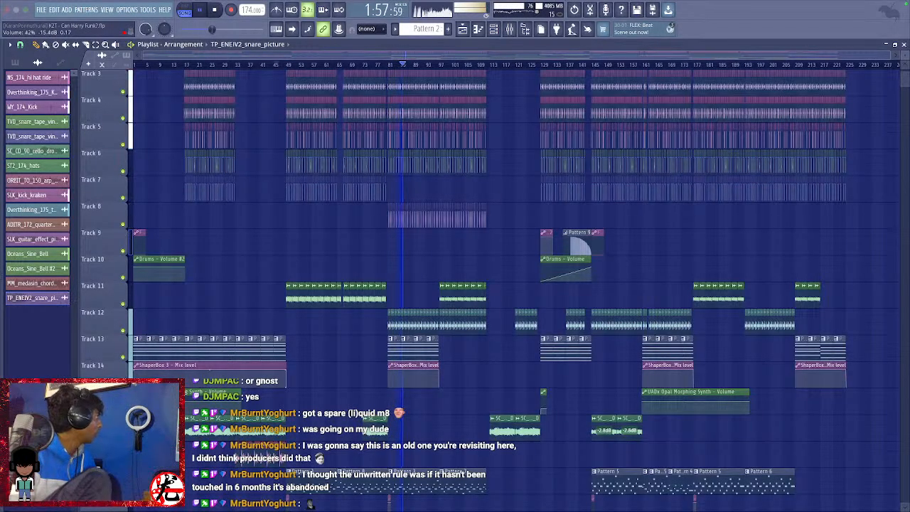
key("space")
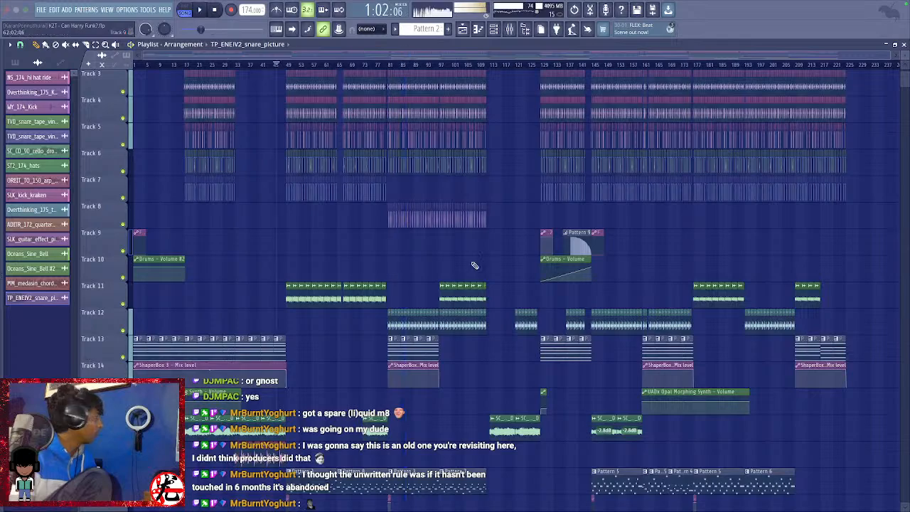
scroll(418, 224, "up", 5)
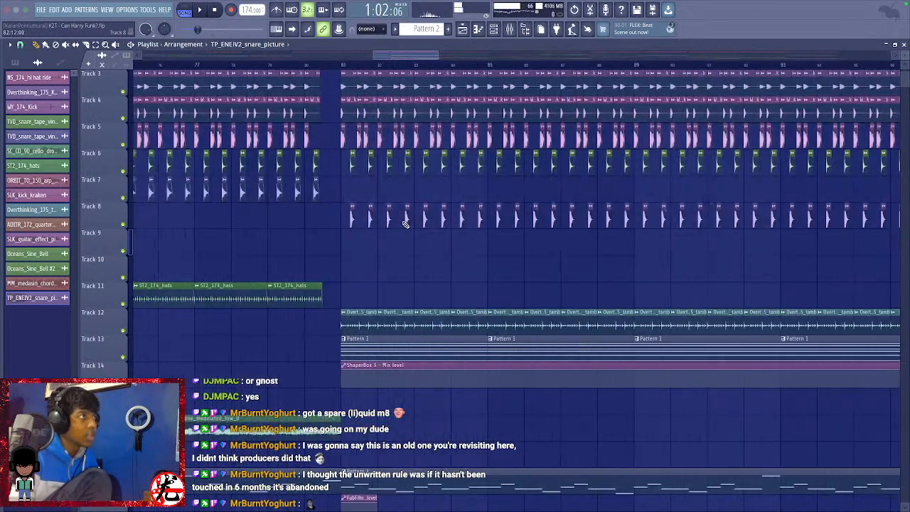
double_click(406, 221)
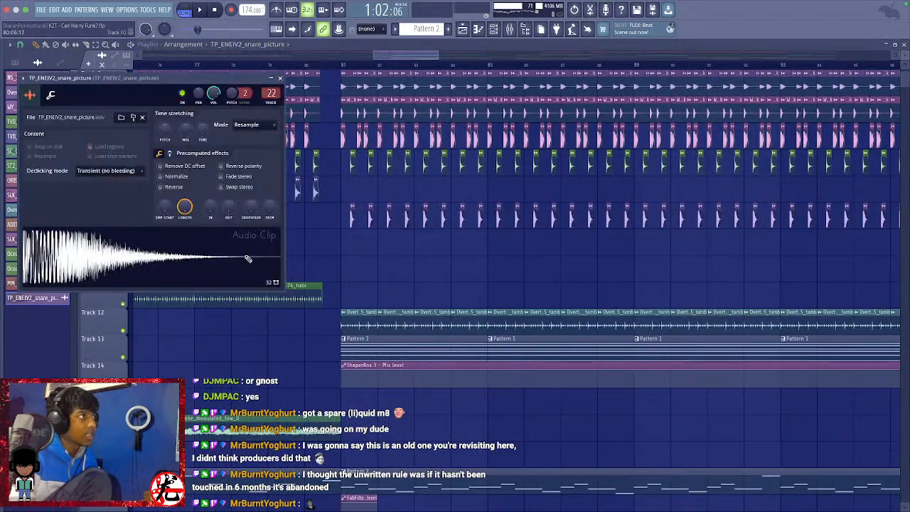
left_click_drag(227, 209, 227, 192)
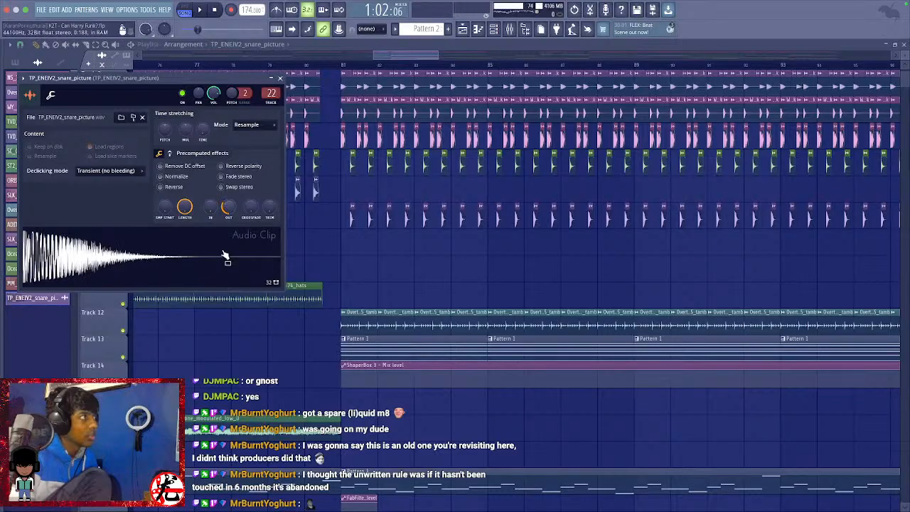
left_click(280, 78)
Play the section leading into bar 81 and slightly reduce the fade-out of the TP_ENEIV2_snare_picture sample.
scroll(409, 304, "up", 4)
scroll(409, 303, "down", 5)
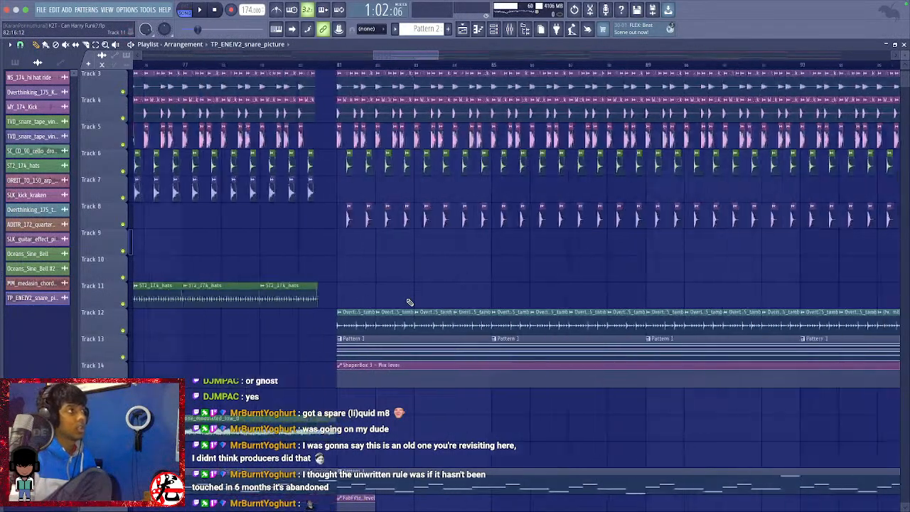
scroll(410, 303, "down", 2)
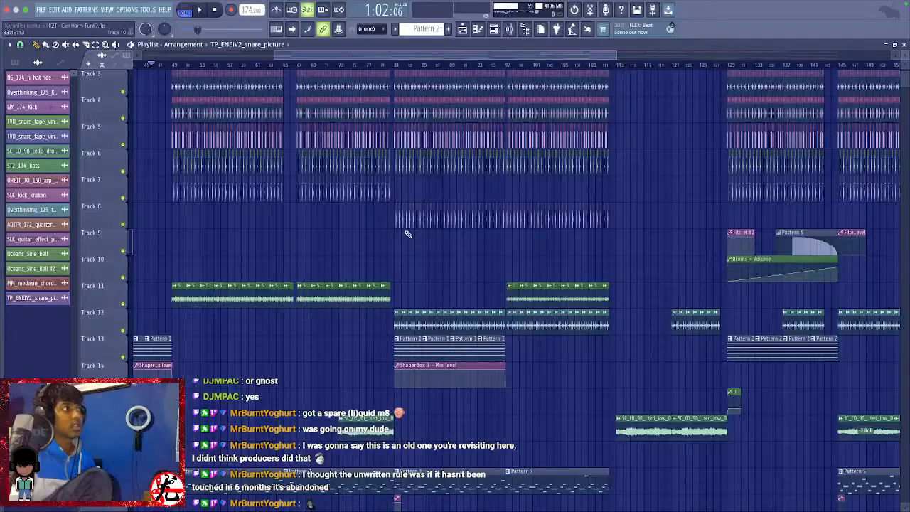
left_click(328, 68)
key("space")
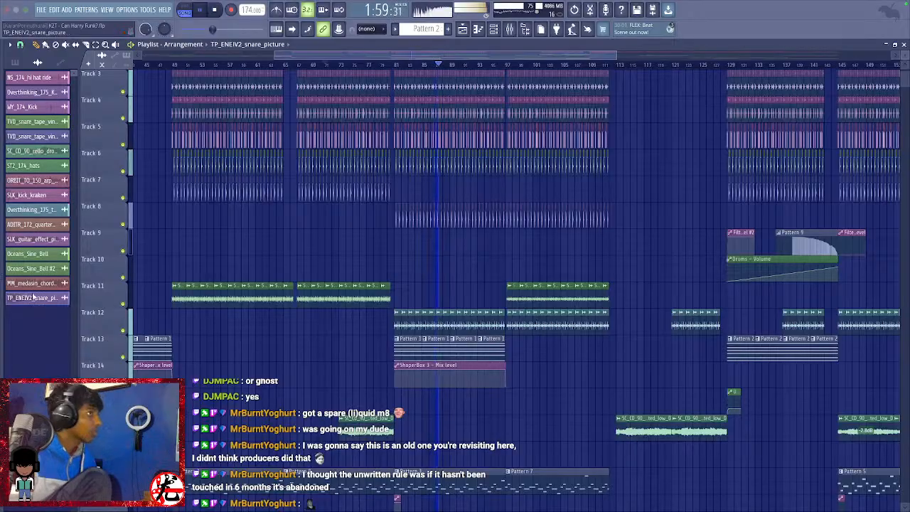
double_click(480, 224)
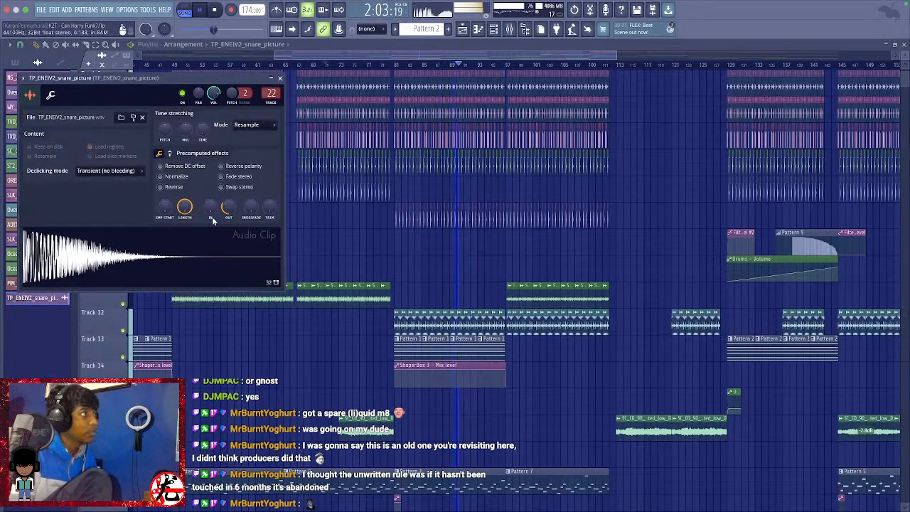
left_click_drag(229, 204, 229, 211)
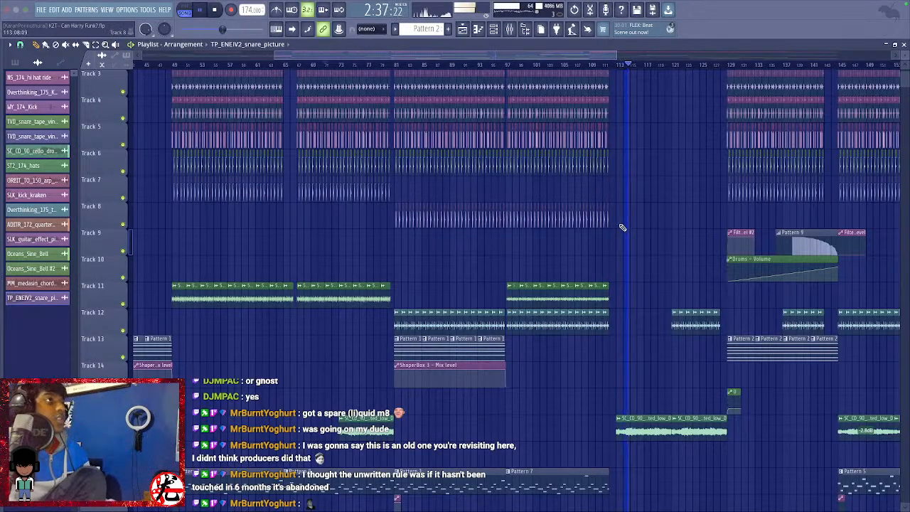
Lengthen the fade-out of the last Overthinking_175_tamb clip before bar 112 on Track 12 to about 0.029 seconds.
scroll(622, 227, "up", 5)
scroll(571, 346, "up", 3)
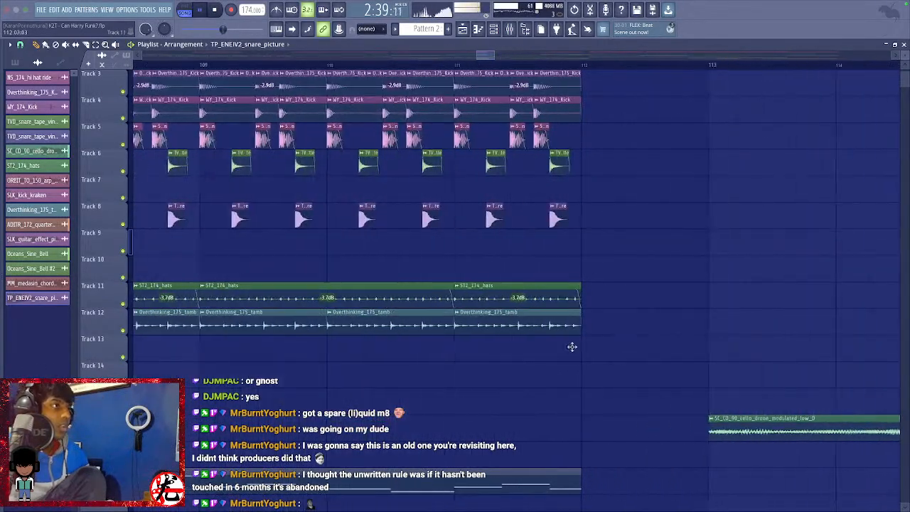
scroll(583, 319, "up", 2)
scroll(582, 325, "down", 3)
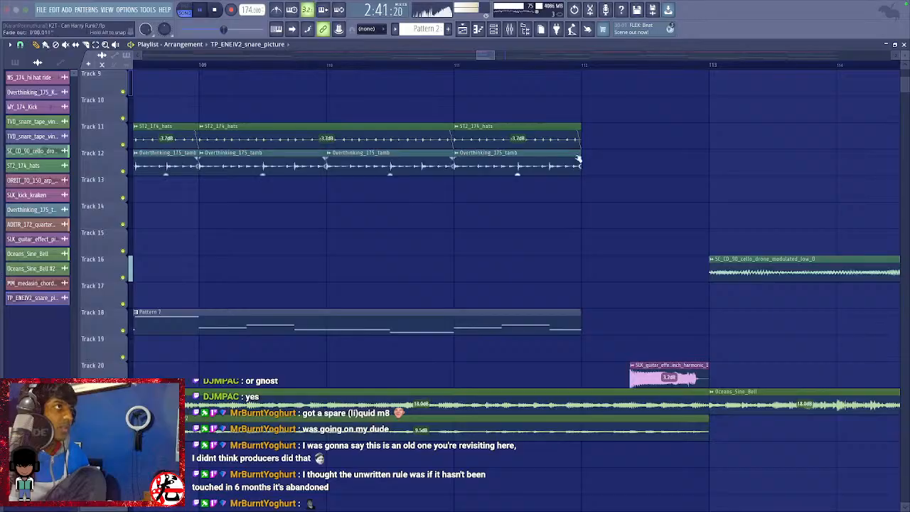
left_click_drag(582, 159, 578, 161)
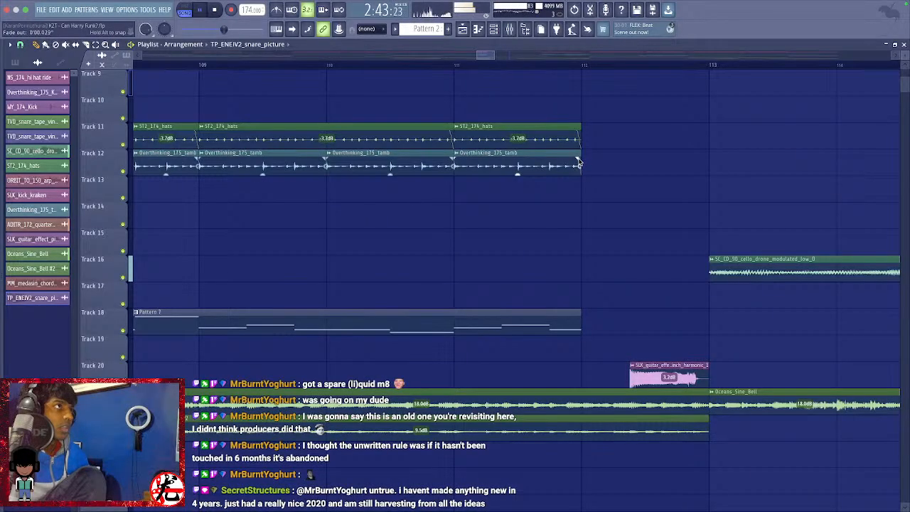
Select the last hi hat ride and kick clips before bar 112 on Tracks 1, 3 and 4 and fade out their ends.
scroll(587, 162, "up", 3)
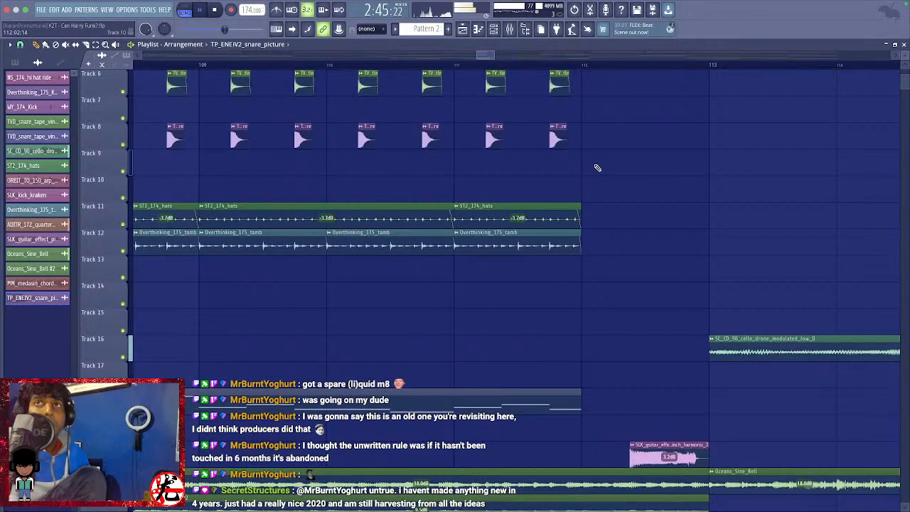
scroll(597, 168, "up", 5)
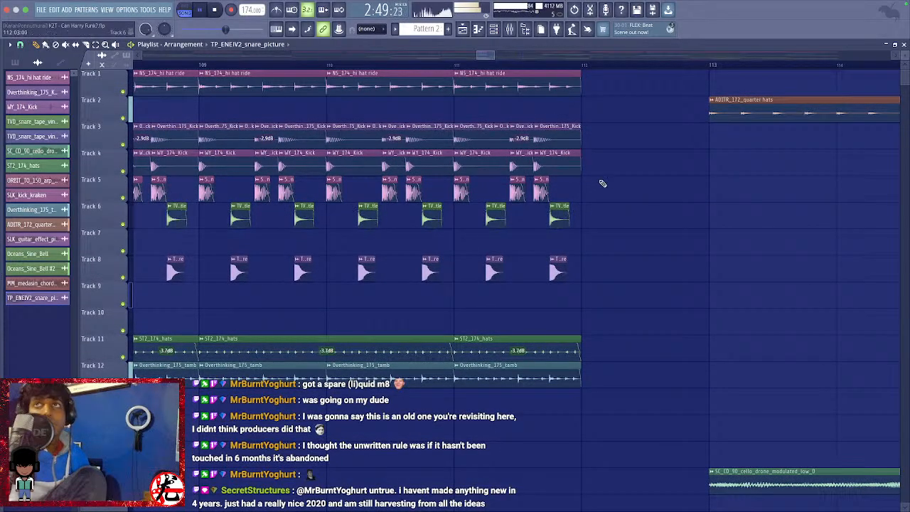
left_click_drag(610, 201, 578, 84)
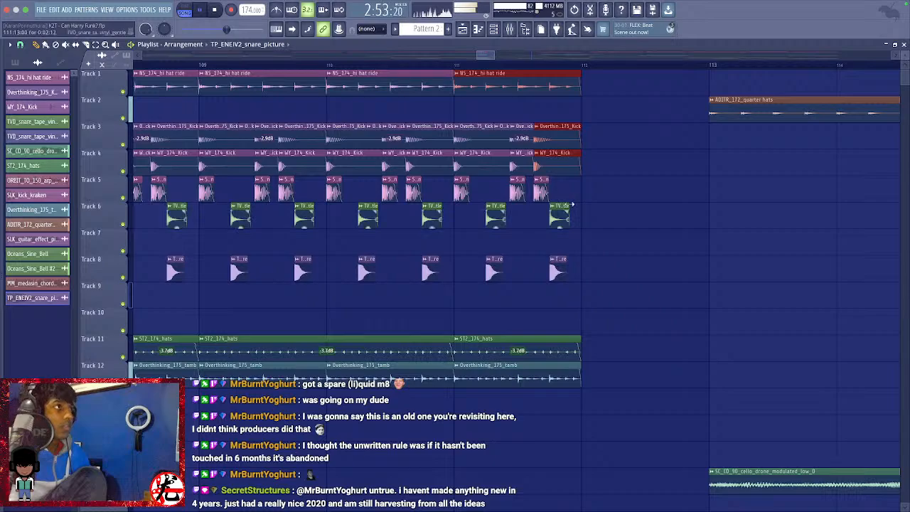
scroll(573, 204, "up", 3)
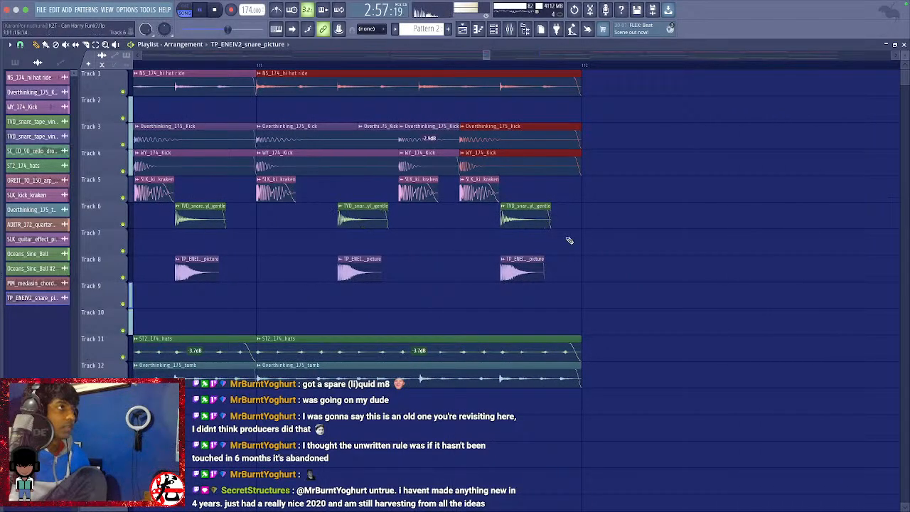
Review the build-up between bars 129 and 145 during playback and examine its drum clips.
scroll(583, 254, "down", 5)
scroll(581, 254, "down", 3)
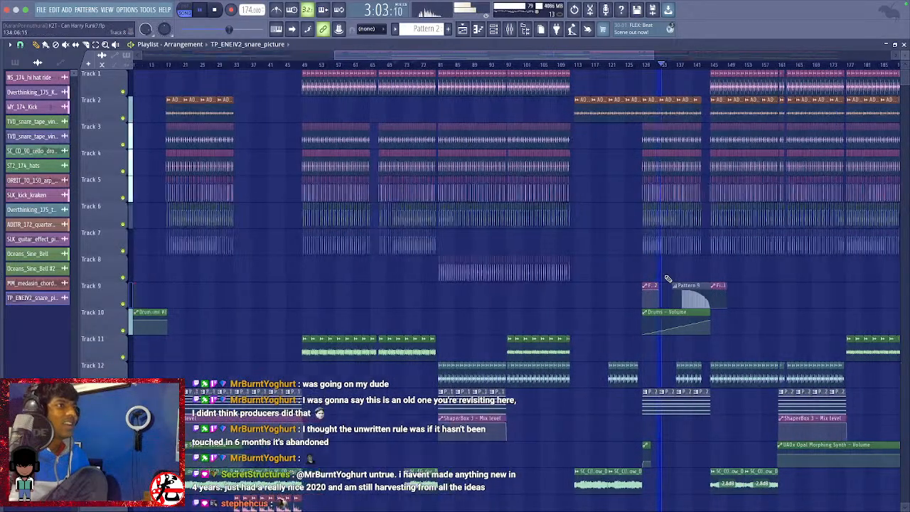
scroll(663, 285, "up", 4)
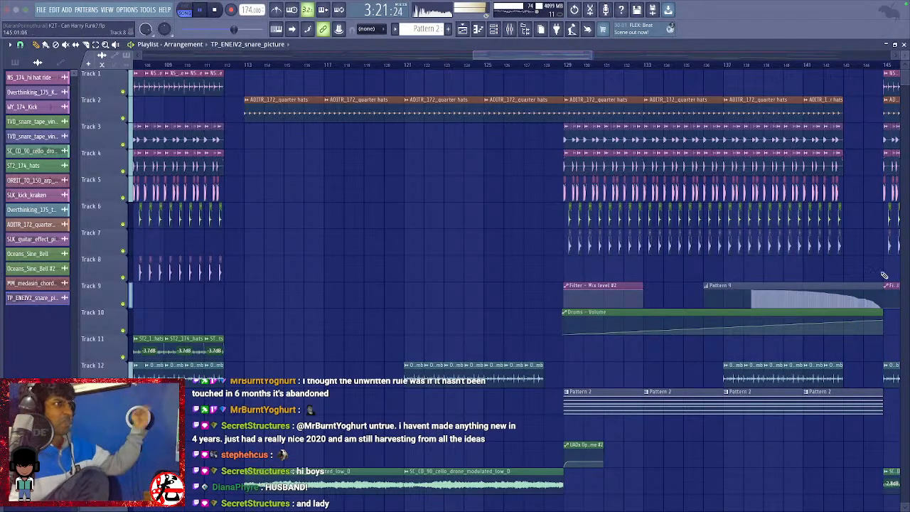
key("space")
scroll(854, 195, "up", 3)
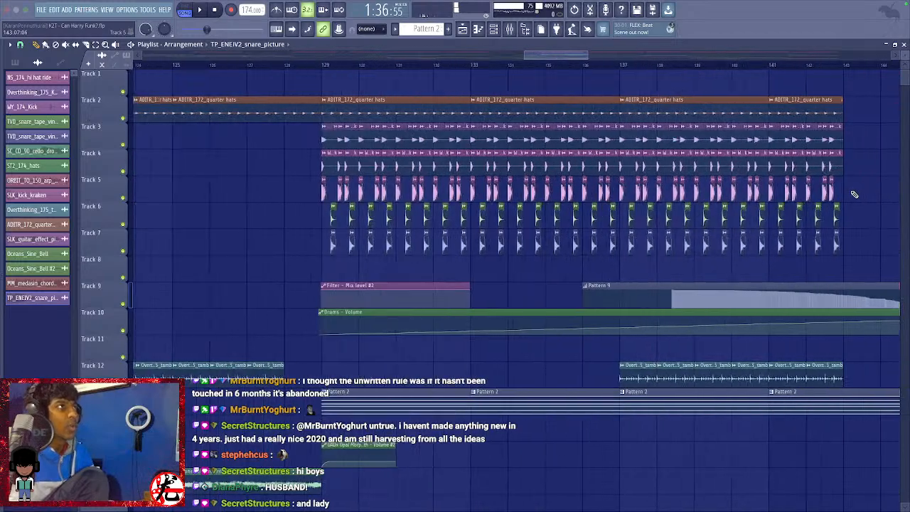
scroll(853, 194, "up", 2)
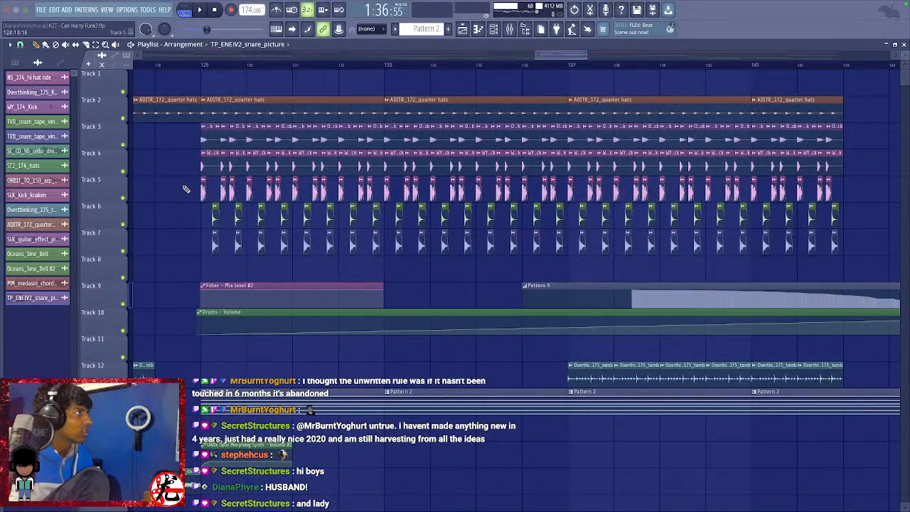
Play the build-up from bar 129 while comparing it with Tracks 3, 4 and 5 muted, leaving only Track 5 muted.
key("space")
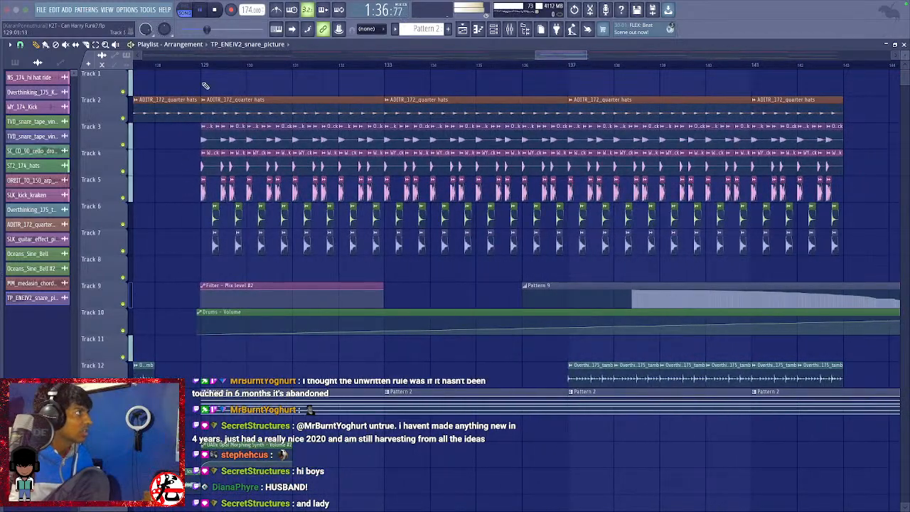
left_click(125, 200)
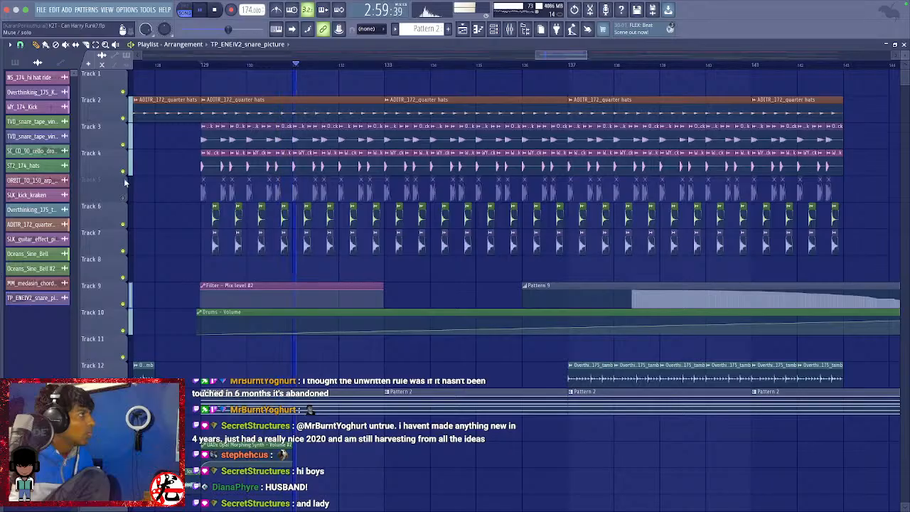
left_click(125, 173)
left_click(126, 146)
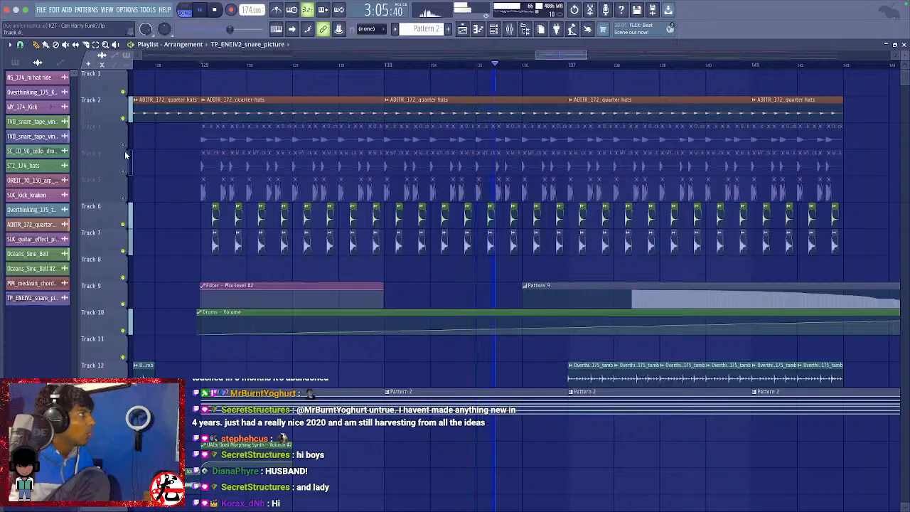
left_click(128, 169)
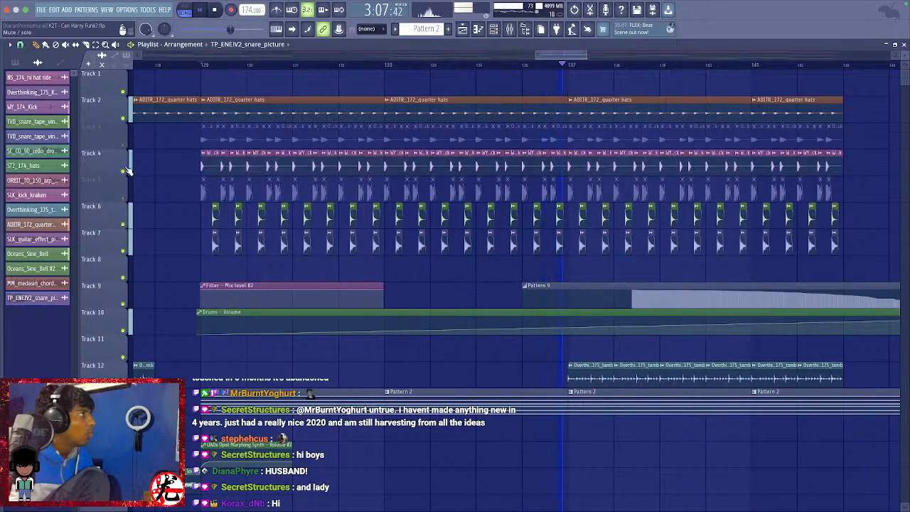
left_click(126, 145)
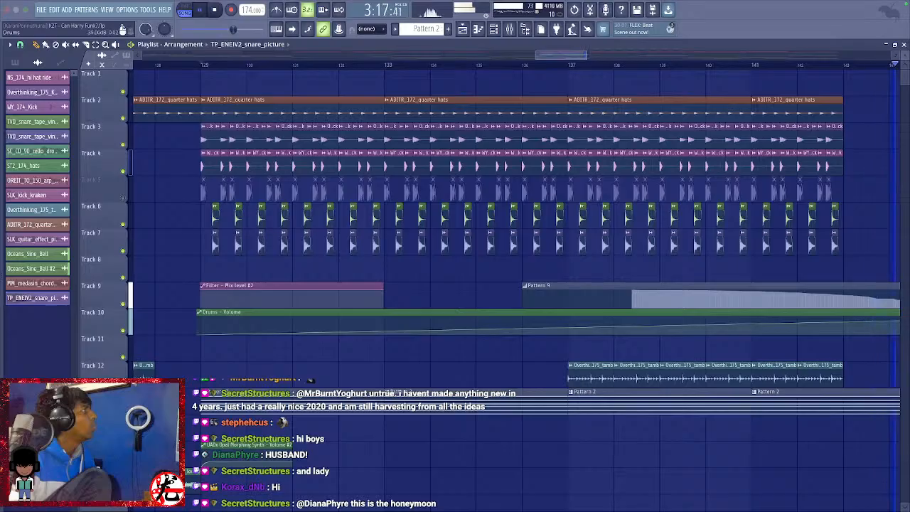
key("space")
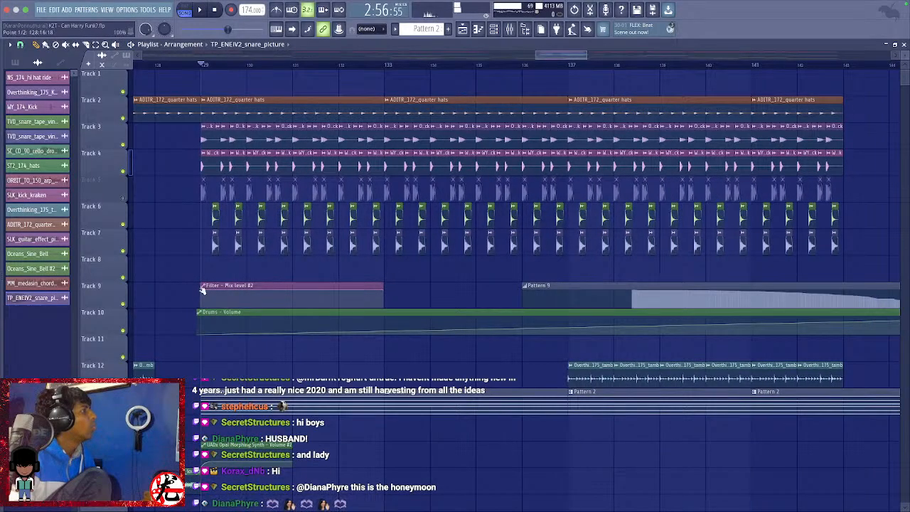
Pull the first point of the Filter - Mix level #2 automation on Track 9 to its maximum and audition the build-up.
mouse_move(203, 290)
left_mouse_down()
mouse_move(200, 332)
mouse_move(197, 275)
left_mouse_up()
key("space")
key("space")
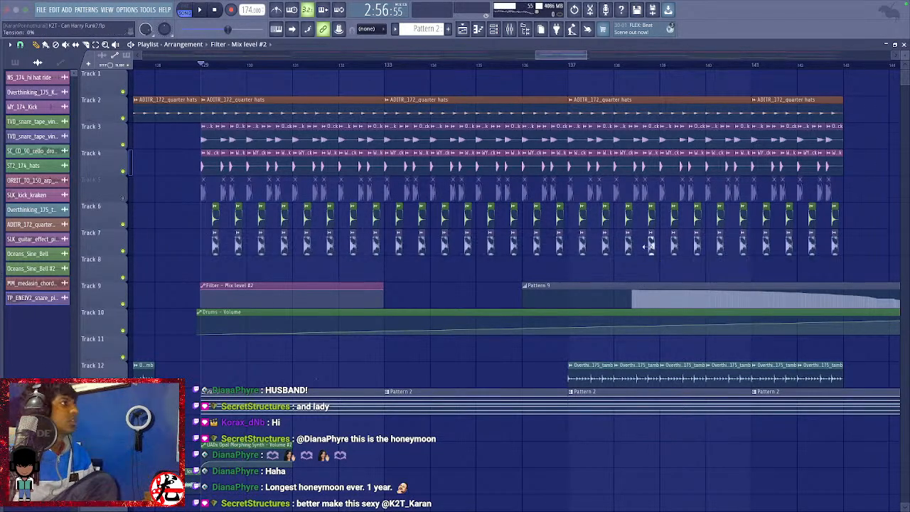
Unmute Track 5 and play the lead-in to the build-up from around bar 124.
scroll(466, 247, "down", 10)
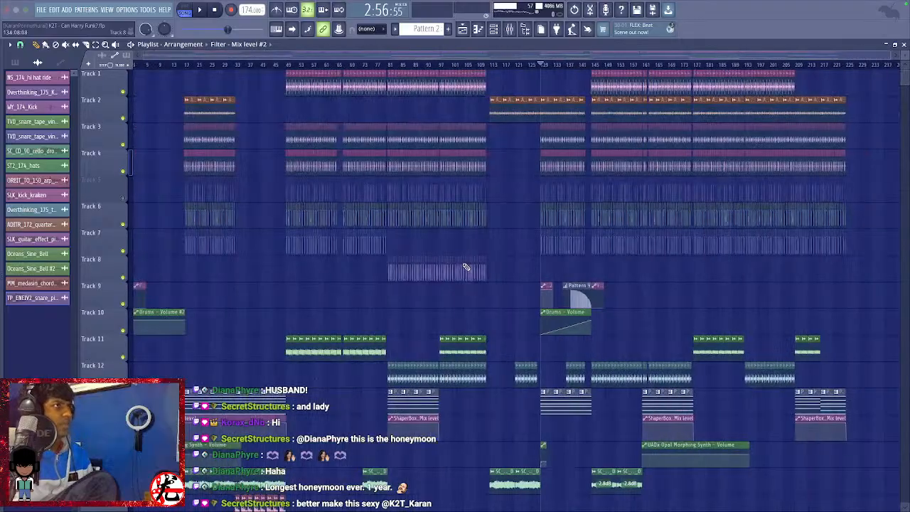
left_click(124, 199)
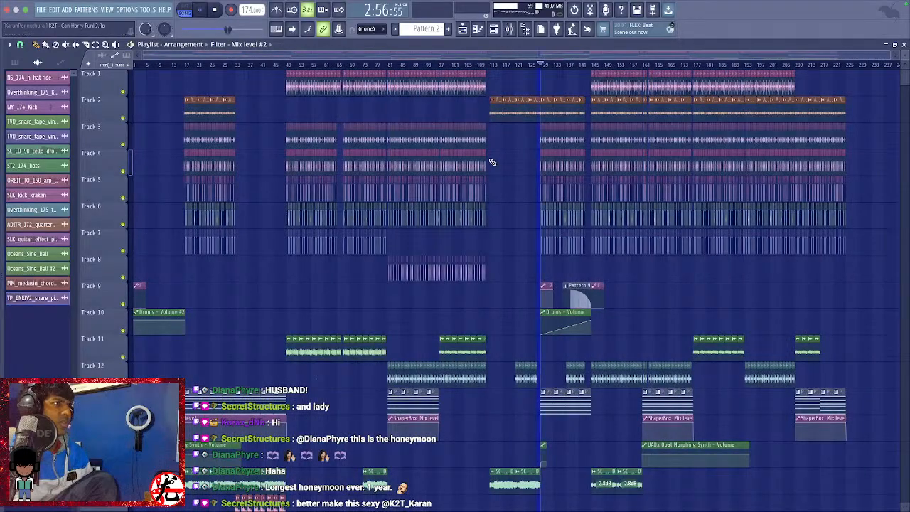
left_click(526, 65)
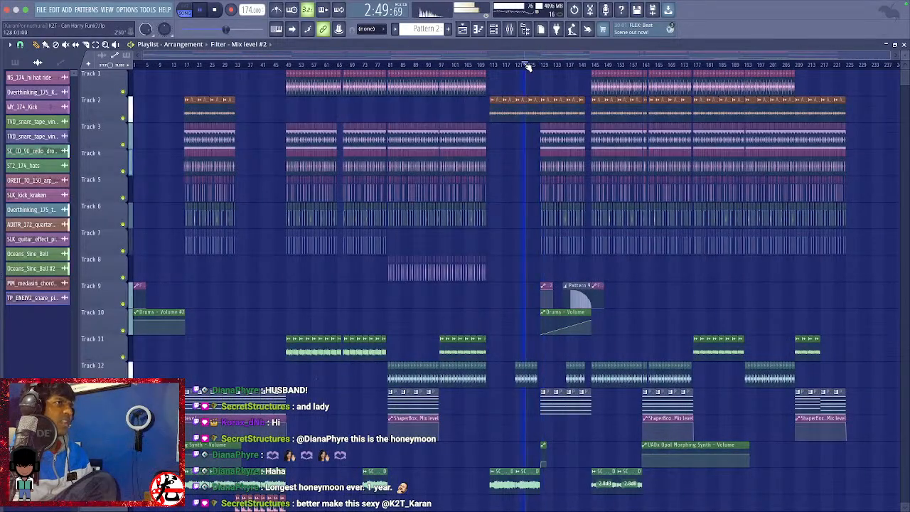
scroll(591, 146, "up", 8)
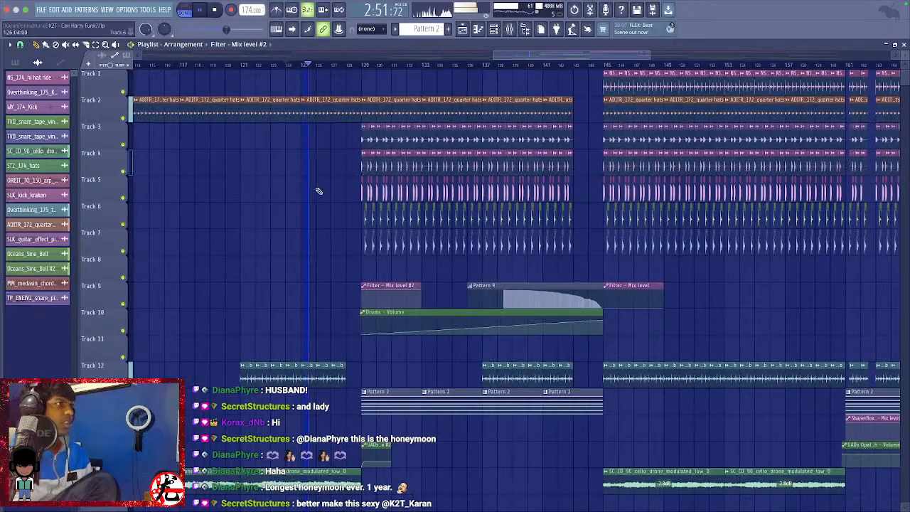
key("space")
key("space")
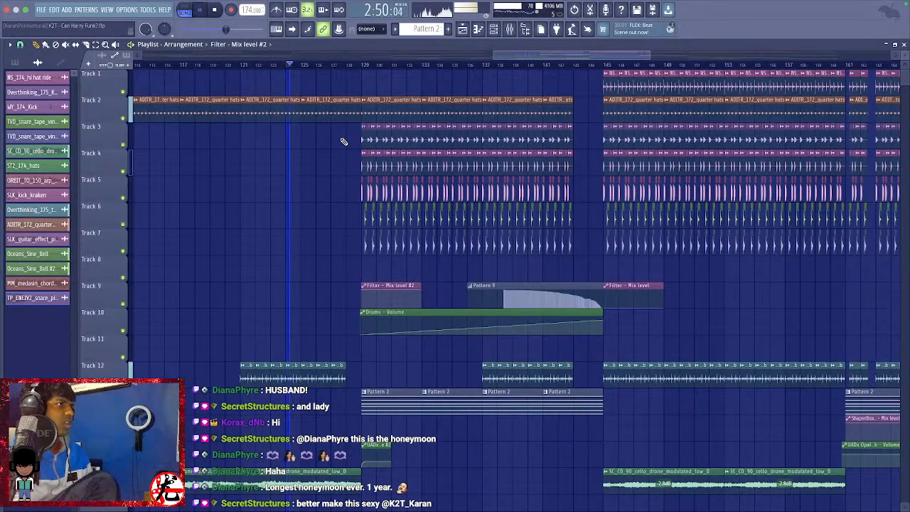
key("space")
key("space")
Insert an empty Track 6 for a Kick Bus - Volume automation clip and move the clip to start at bar 1.
scroll(354, 240, "down", 1)
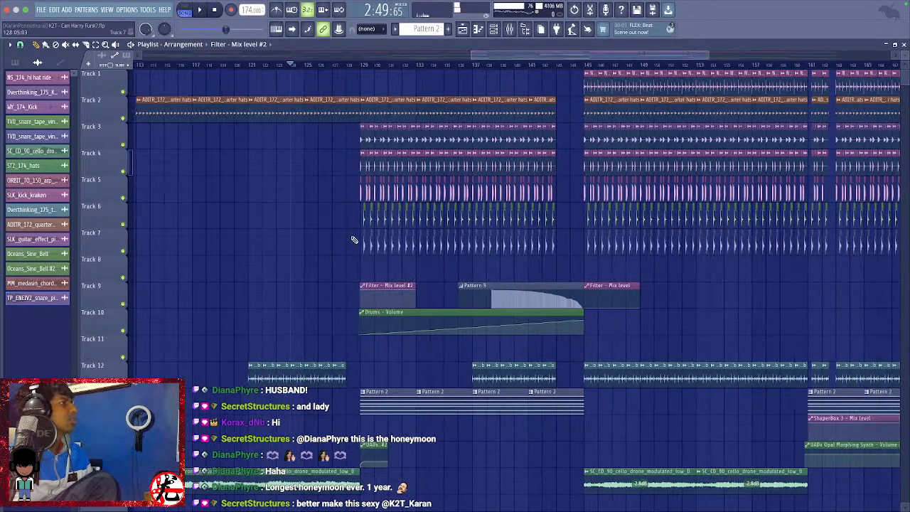
scroll(354, 240, "down", 6)
right_click(104, 220)
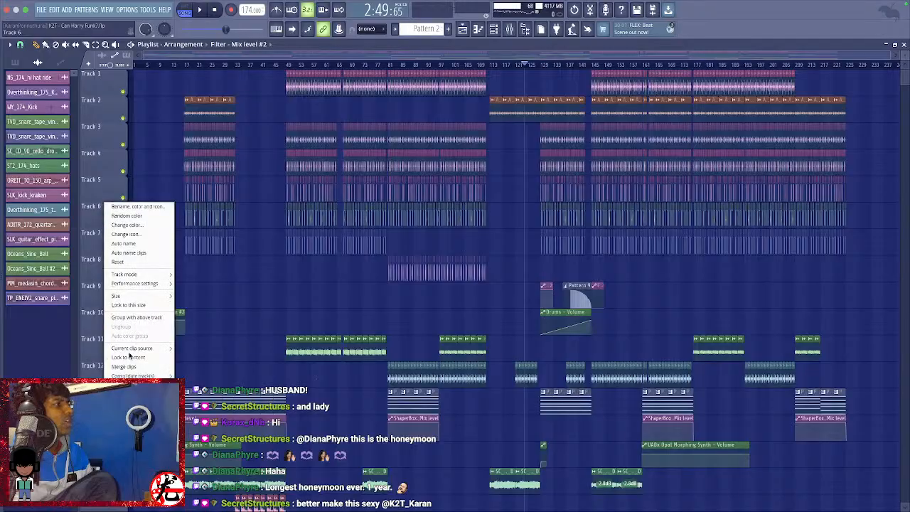
left_click(127, 388)
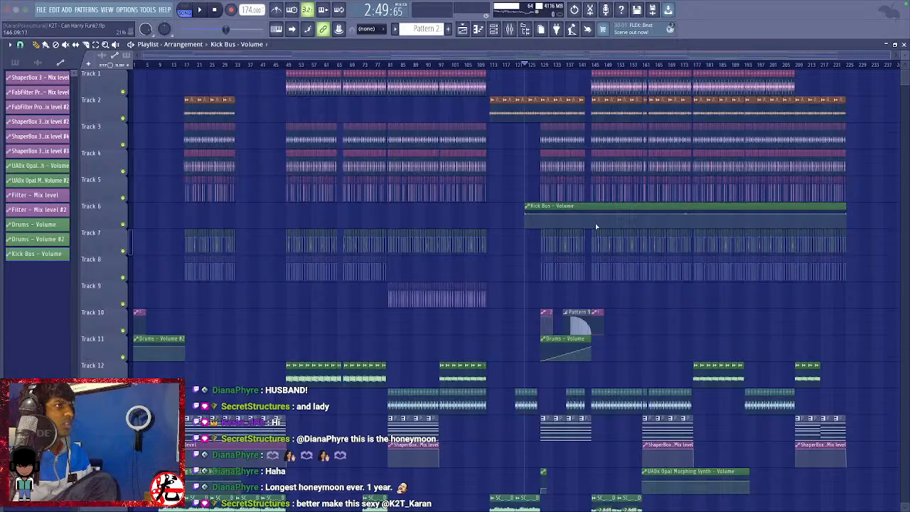
left_click_drag(568, 204, 144, 211)
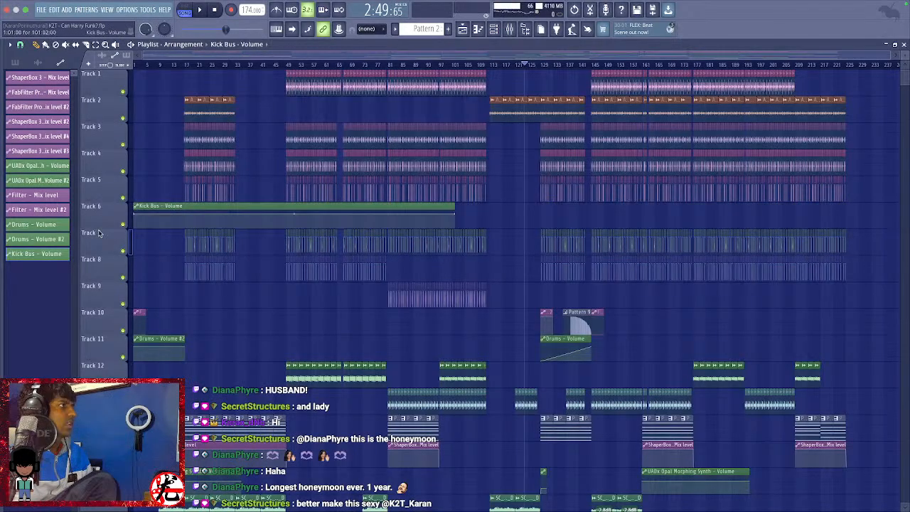
Lower the points of the Kick Bus - Volume clip to the minimum and shorten the clip to about five bars.
right_click(137, 216)
left_click(165, 368)
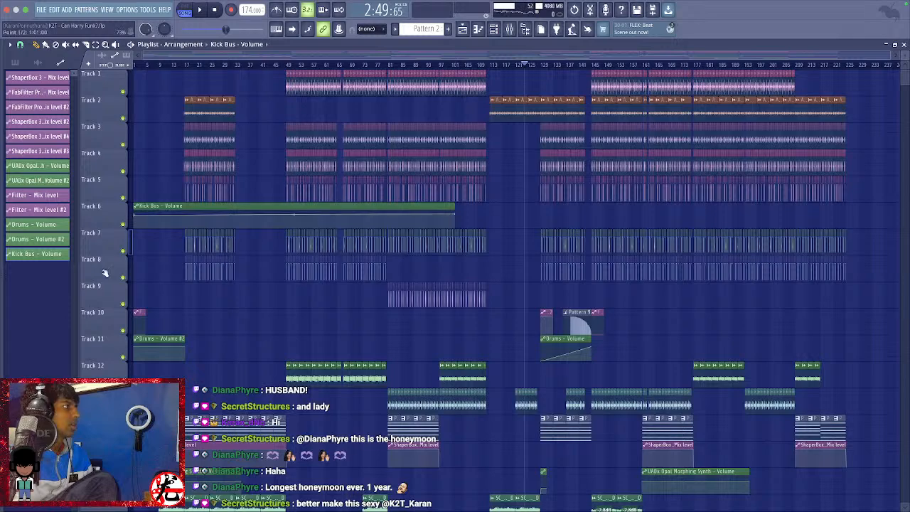
left_click_drag(133, 214, 105, 273)
left_click_drag(449, 217, 204, 270)
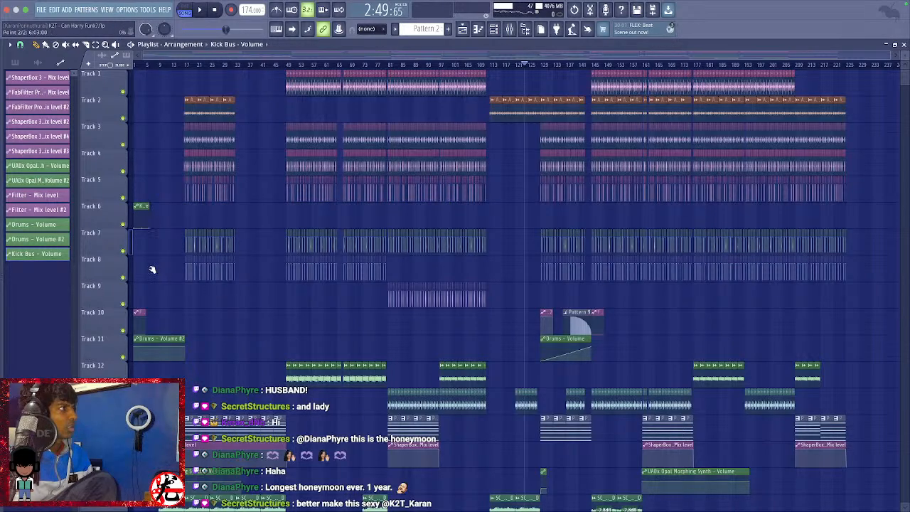
Place a unique copy of the Kick Bus - Volume clip at bar 129 and paste the Drums - Volume automation state into it.
left_click(546, 207)
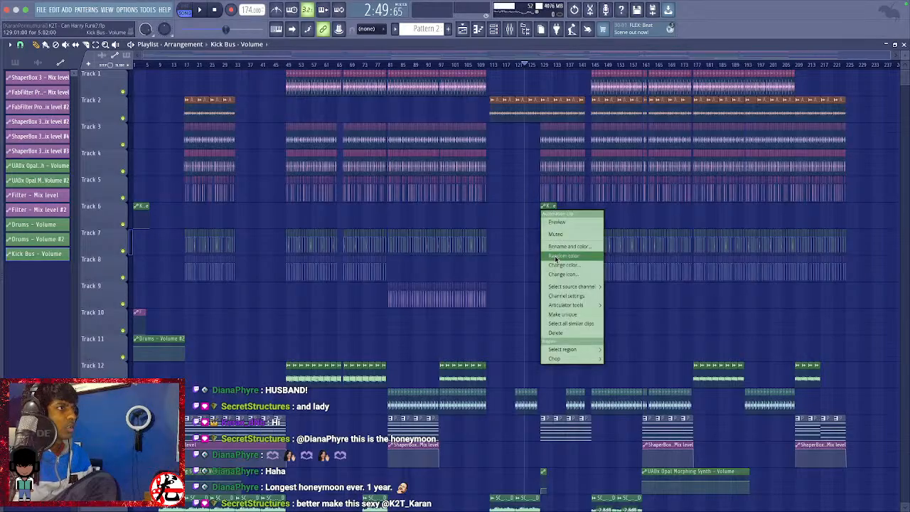
left_click(561, 315)
left_click(544, 340)
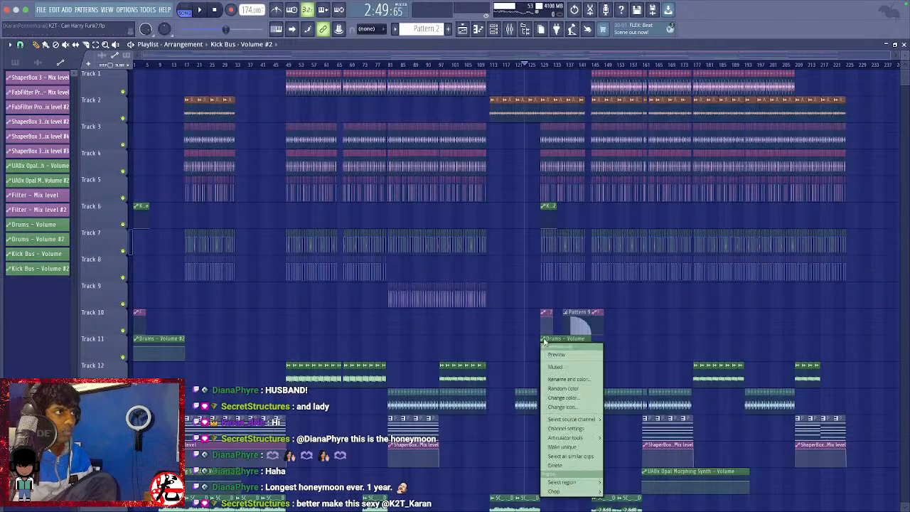
mouse_move(586, 438)
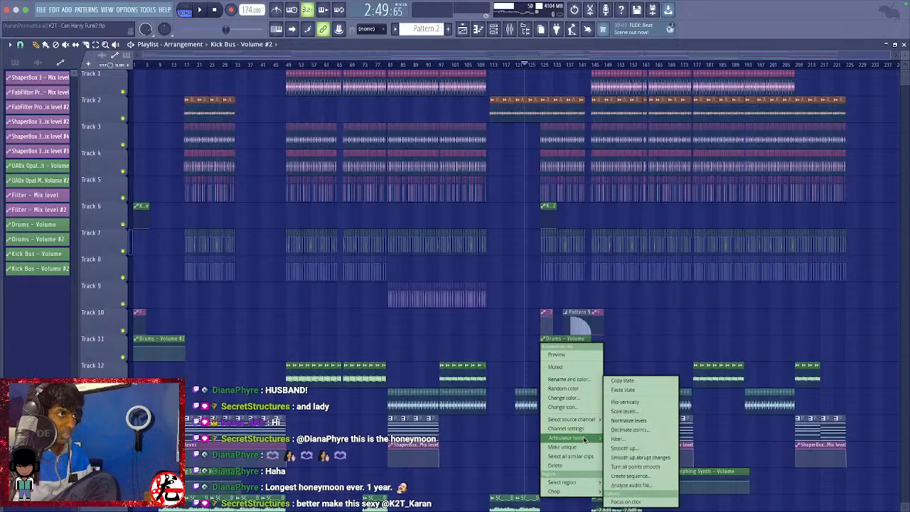
left_click(626, 389)
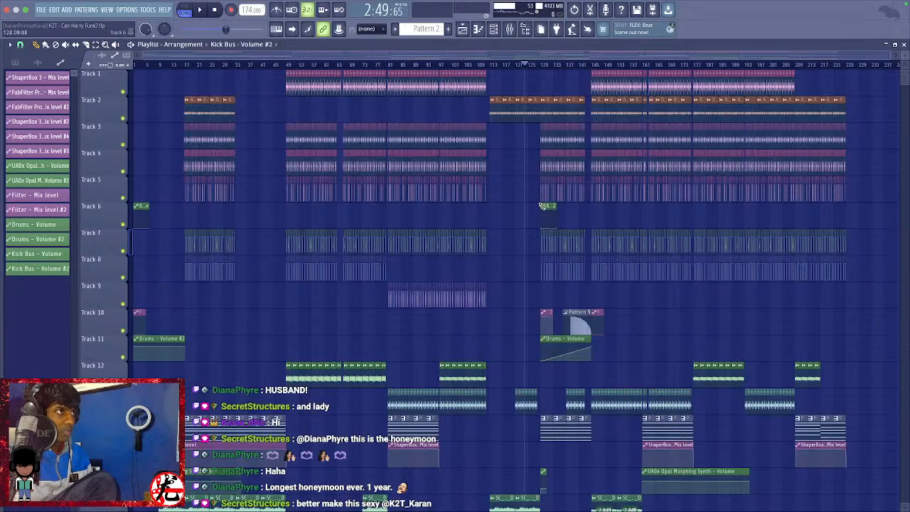
left_click(544, 207)
mouse_move(583, 308)
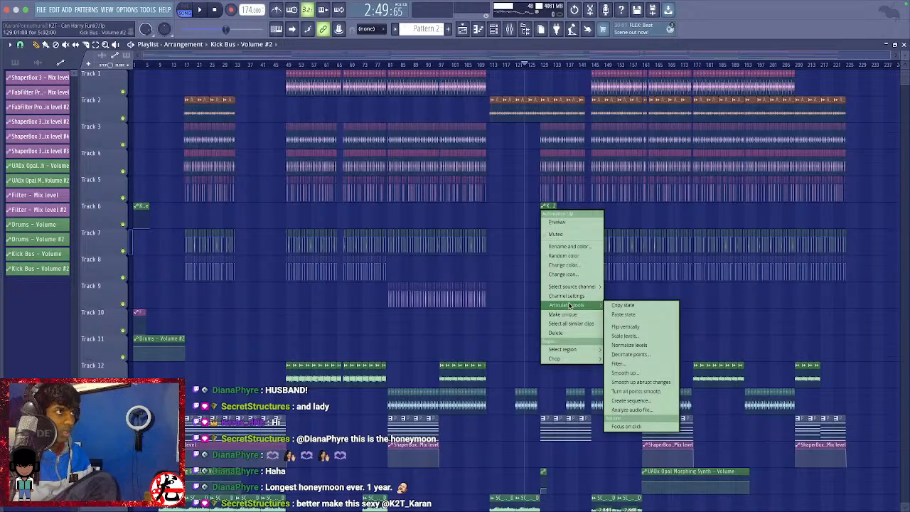
left_click(618, 317)
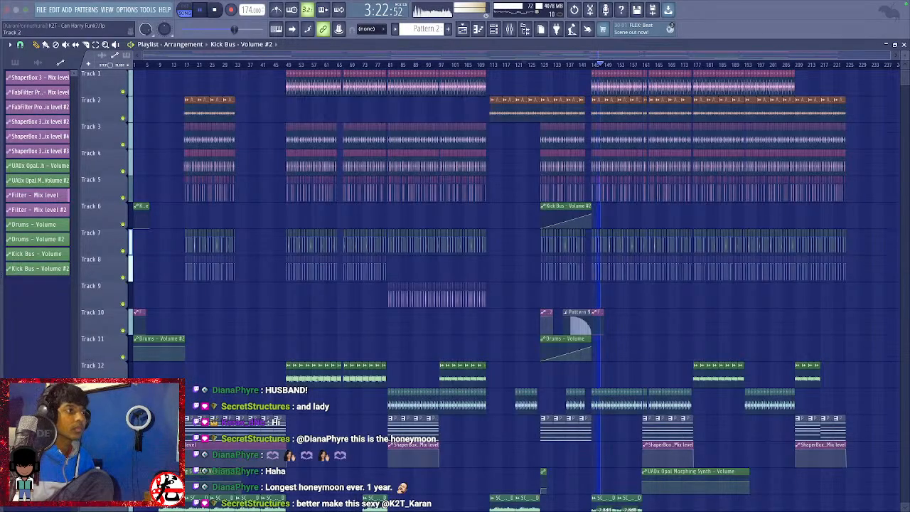
Delete the snare clips on Track 8 between bars 177 and 209.
scroll(640, 320, "up", 2)
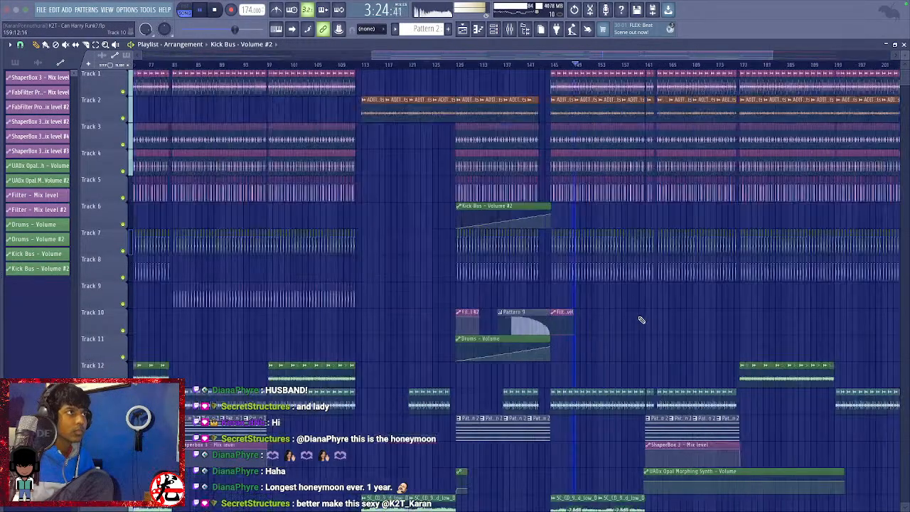
scroll(596, 304, "up", 2)
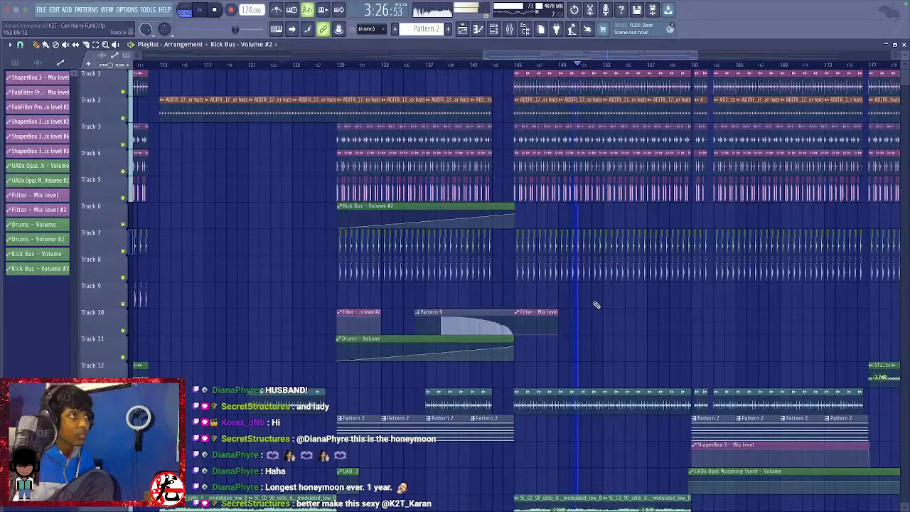
scroll(596, 304, "down", 3)
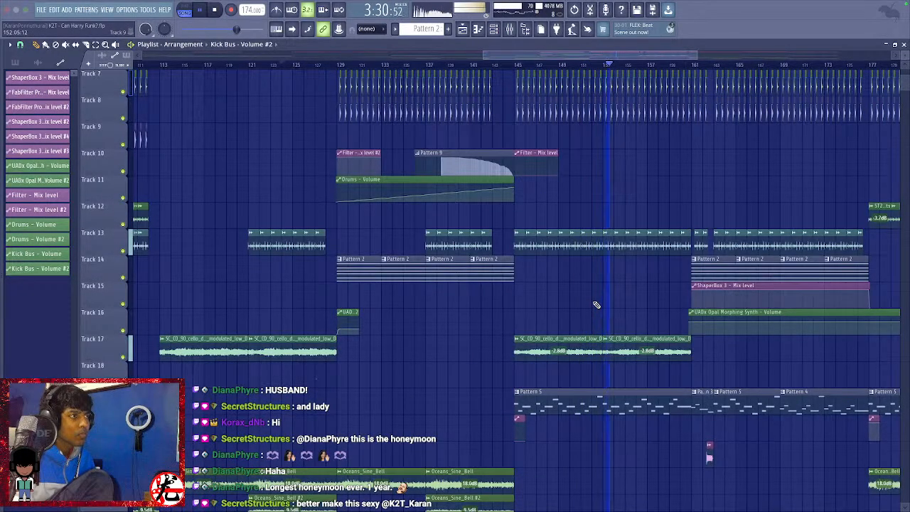
scroll(596, 304, "down", 4)
scroll(595, 305, "up", 3)
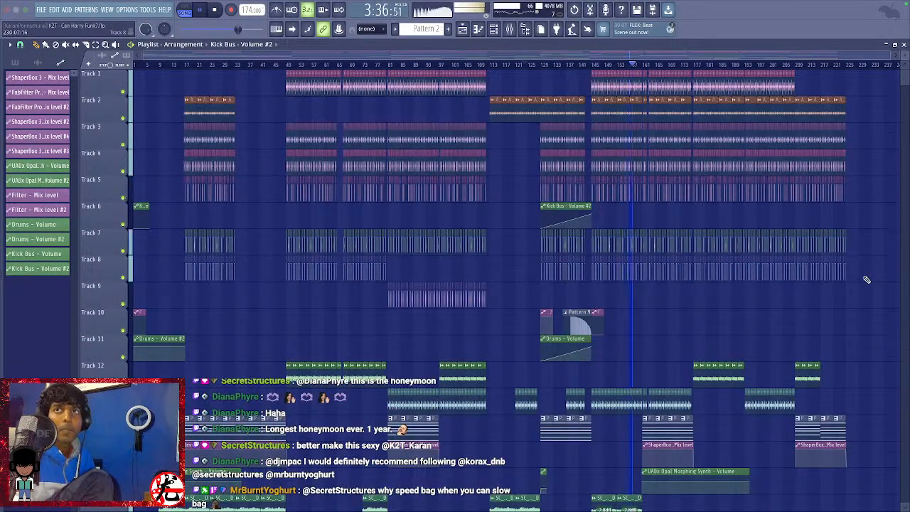
scroll(866, 280, "up", 3)
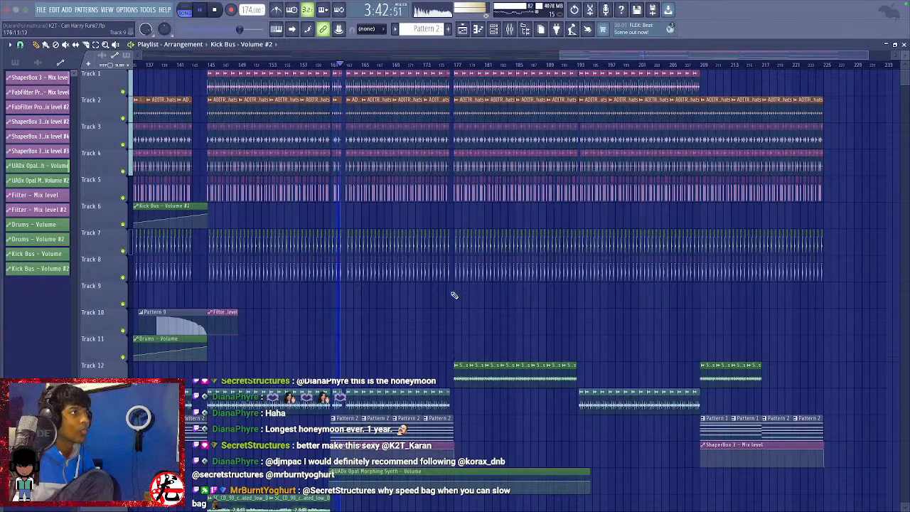
mouse_move(454, 295)
left_mouse_down()
mouse_move(642, 295)
mouse_move(674, 289)
mouse_move(697, 258)
mouse_move(703, 286)
mouse_move(702, 255)
mouse_move(701, 278)
left_mouse_up()
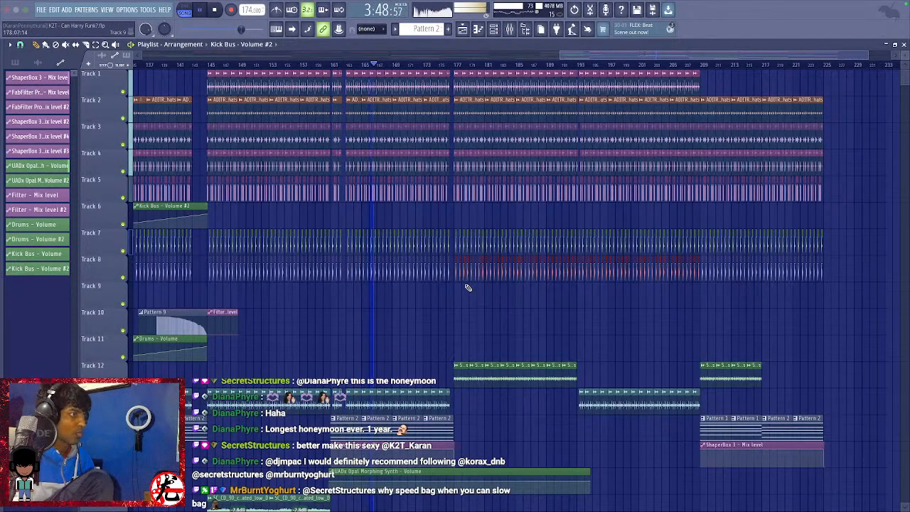
left_click_drag(459, 283, 696, 276)
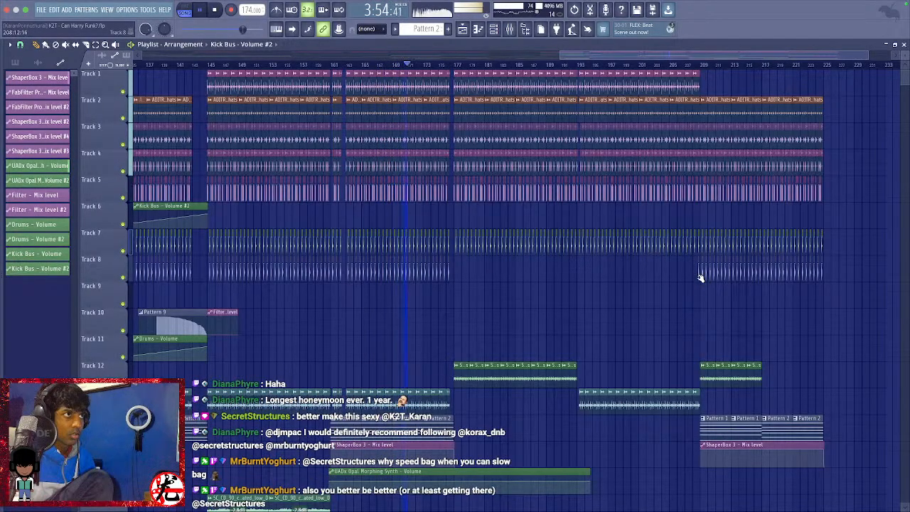
right_click(699, 278)
left_click(698, 278)
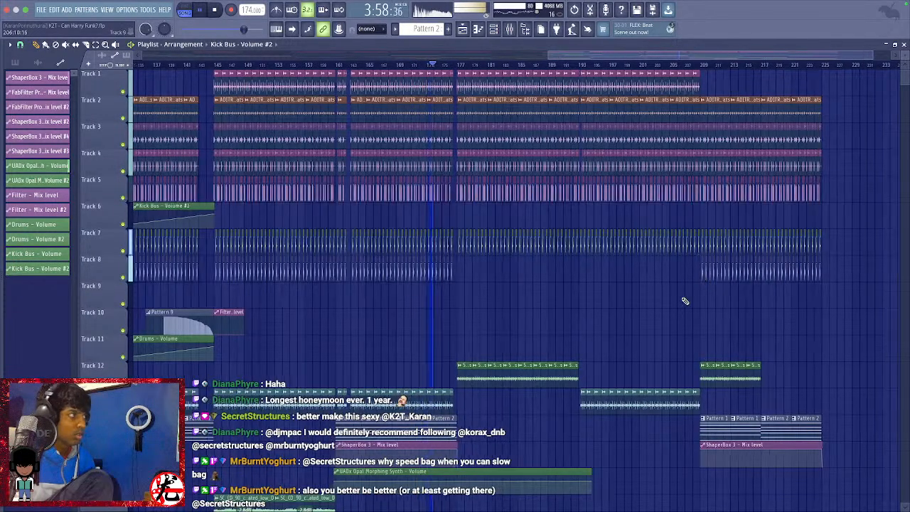
Copy the TP_ENEIV2_snare_picture clips on Track 9 from the bar 81 section to bar 177 and clear the selection.
scroll(685, 301, "down", 2)
mouse_move(290, 302)
left_mouse_down()
mouse_move(269, 303)
mouse_move(276, 299)
left_mouse_up()
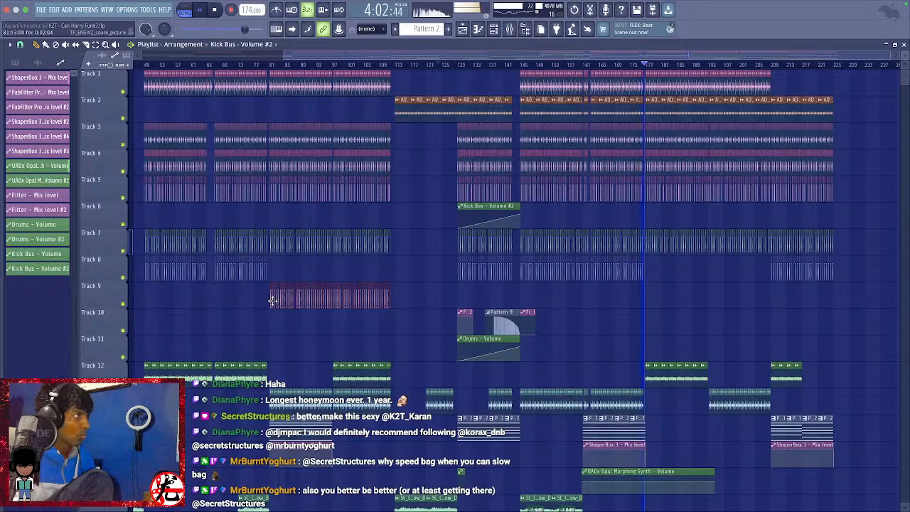
key("space")
left_click_drag(378, 291, 650, 294)
key("space")
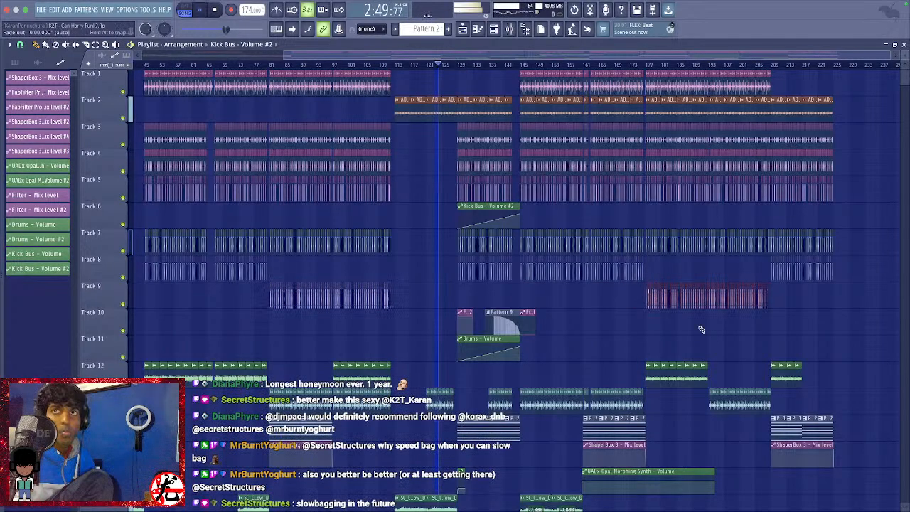
right_click(785, 307)
scroll(785, 307, "up", 2)
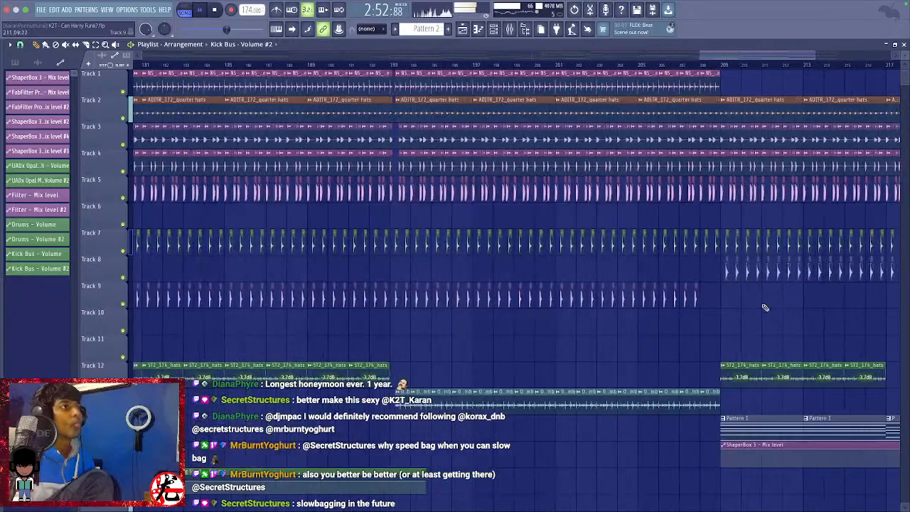
Extend the Track 9 snare clips to bar 209 with two more copies and play the section from about bar 173.
left_click_drag(763, 306, 709, 298)
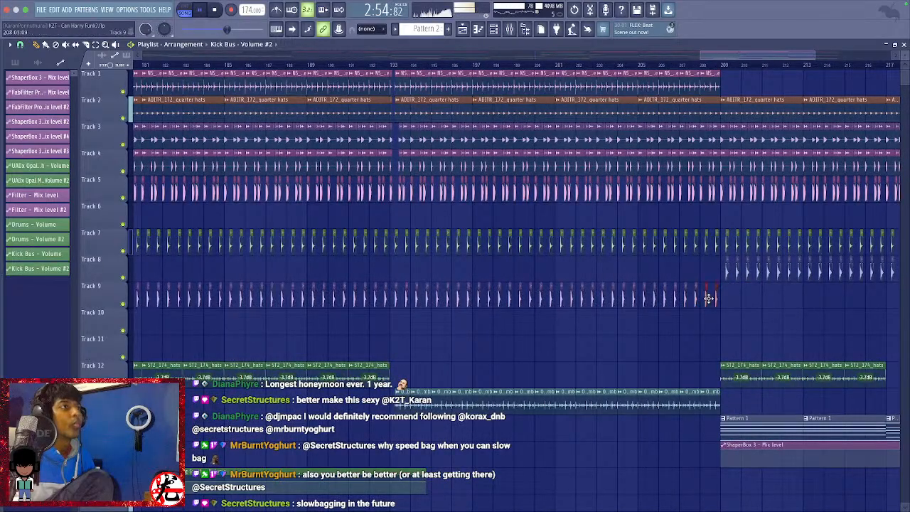
scroll(769, 308, "down", 5)
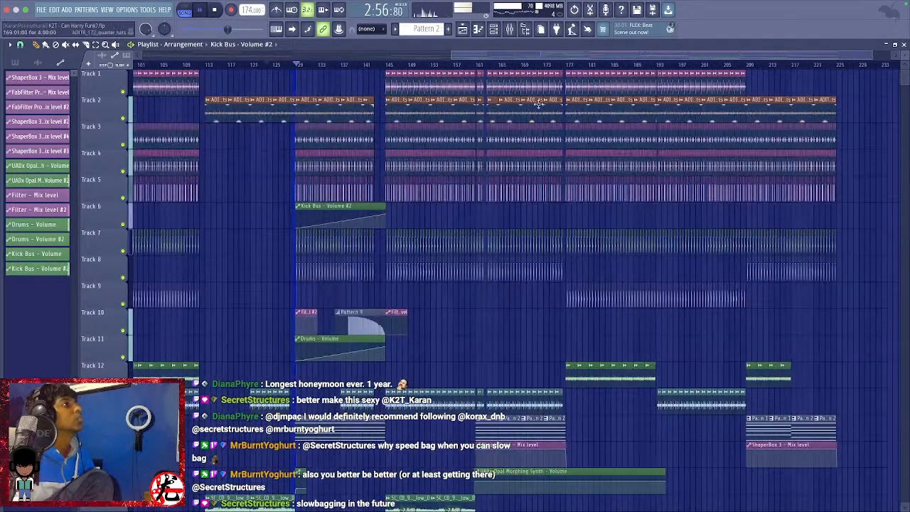
left_click(546, 67)
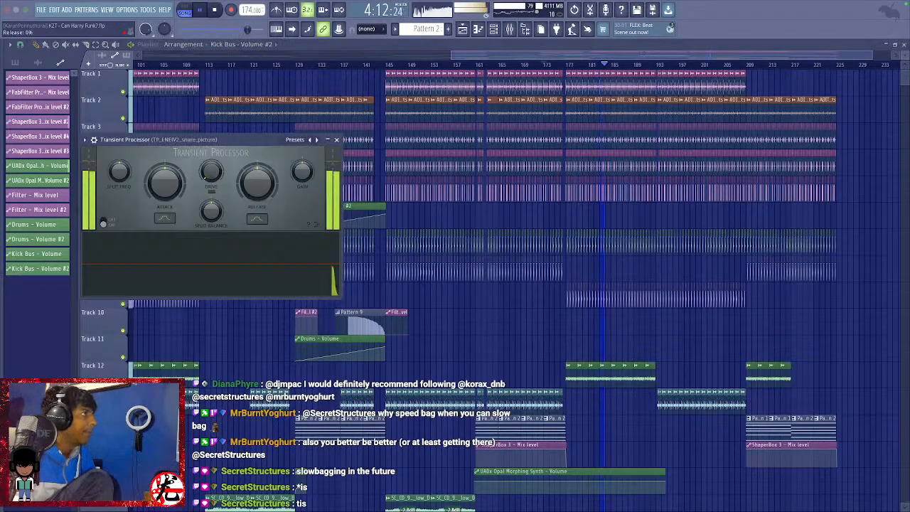
Set the Transient Processor release for TP_ENEIV2_snare_picture to -54%, close the plugin and save the project.
left_click_drag(257, 183, 257, 214)
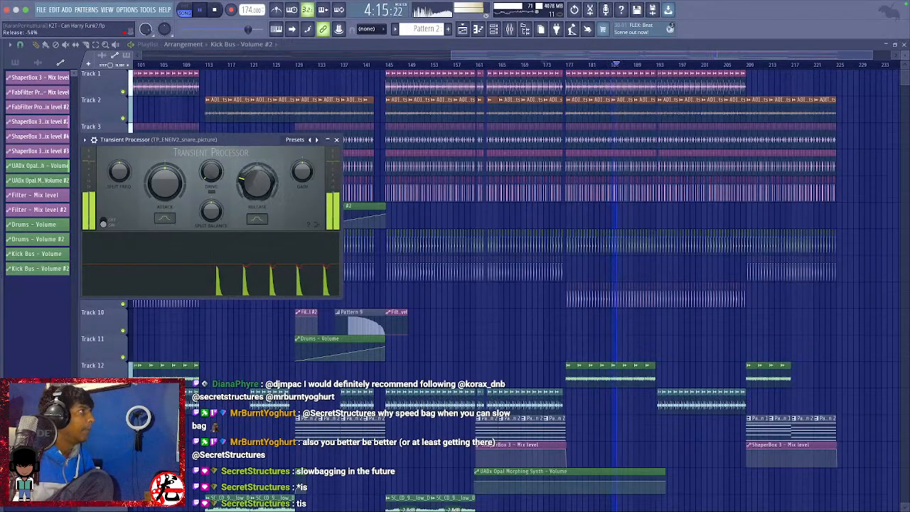
left_click(336, 140)
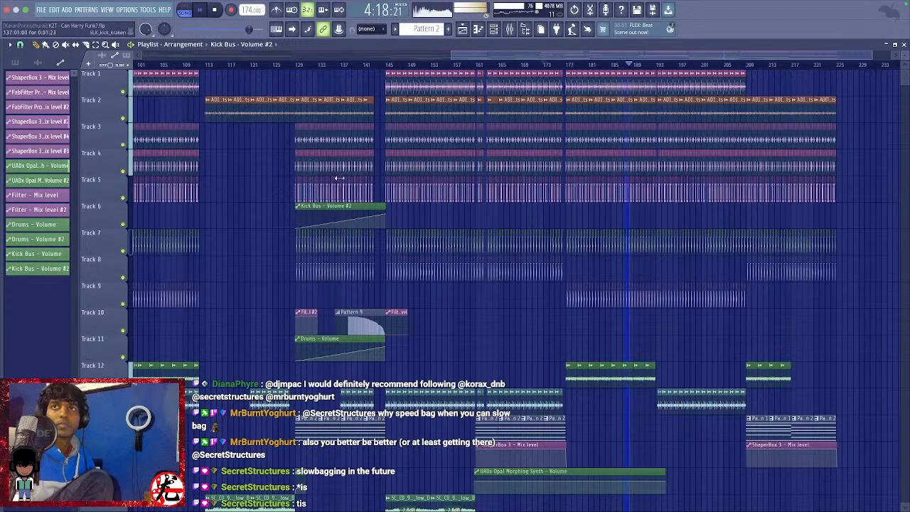
scroll(340, 178, "down", 4)
key("super+s")
key("space")
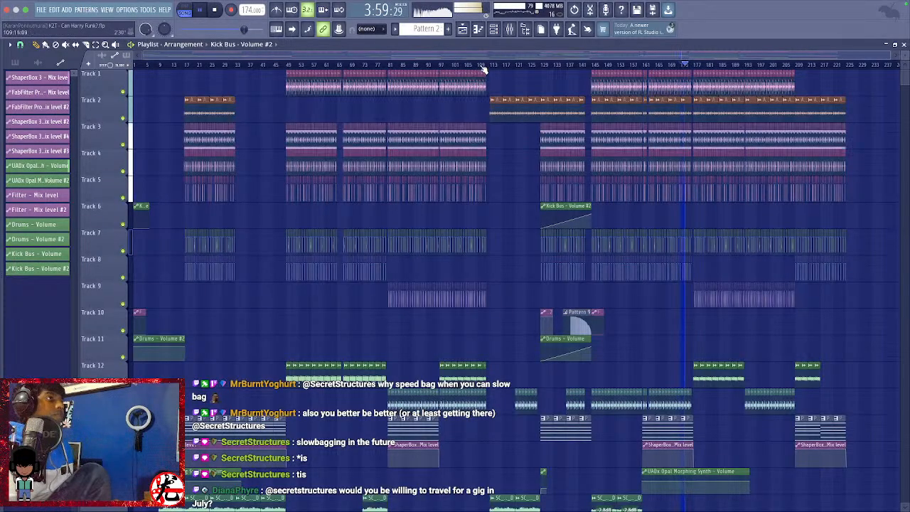
Play the arrangement from about bar 124 into the kick and drum volume build-up at bar 129.
left_click(526, 67)
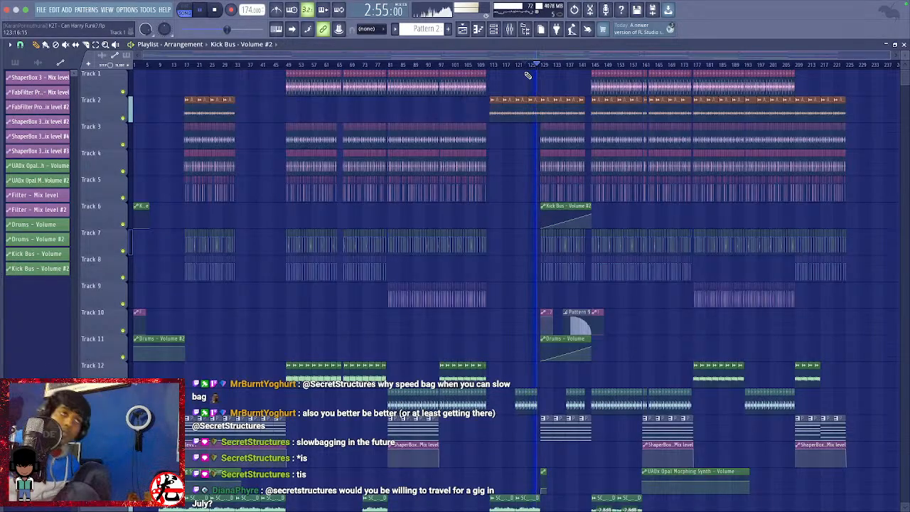
left_click(527, 72)
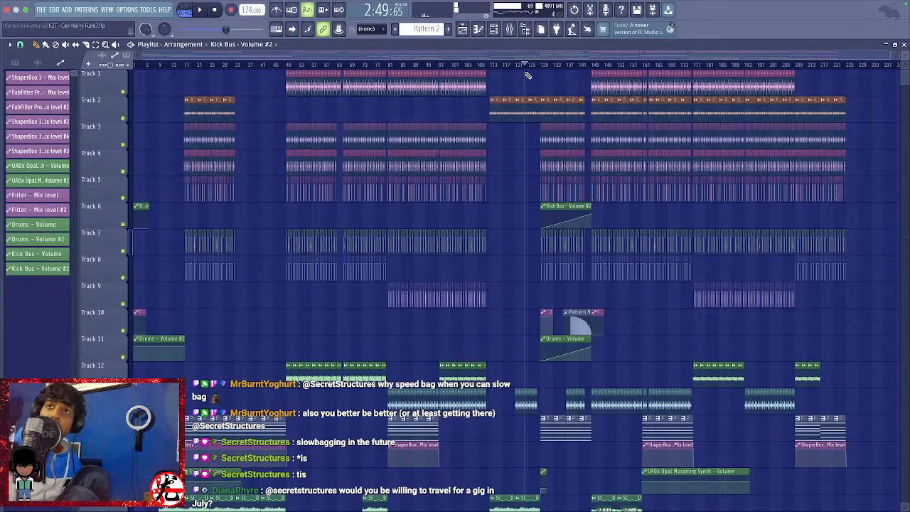
mouse_move(648, 3)
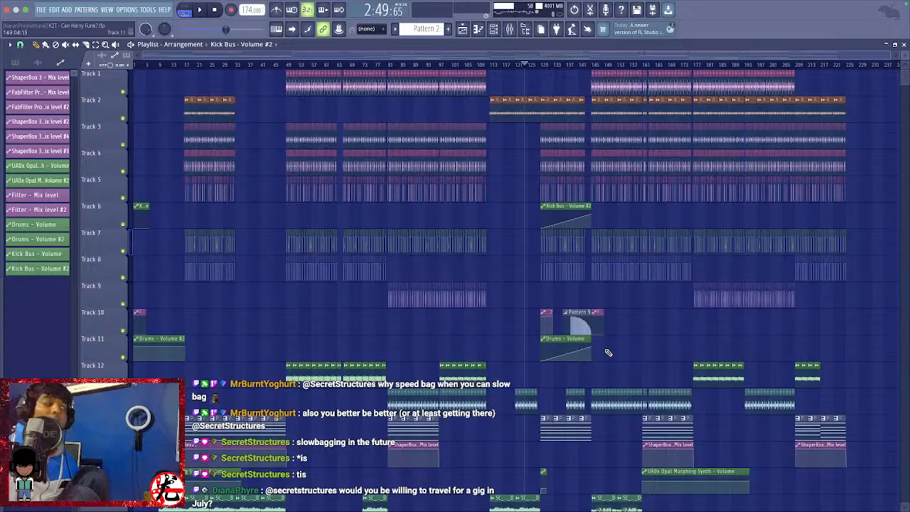
key("space")
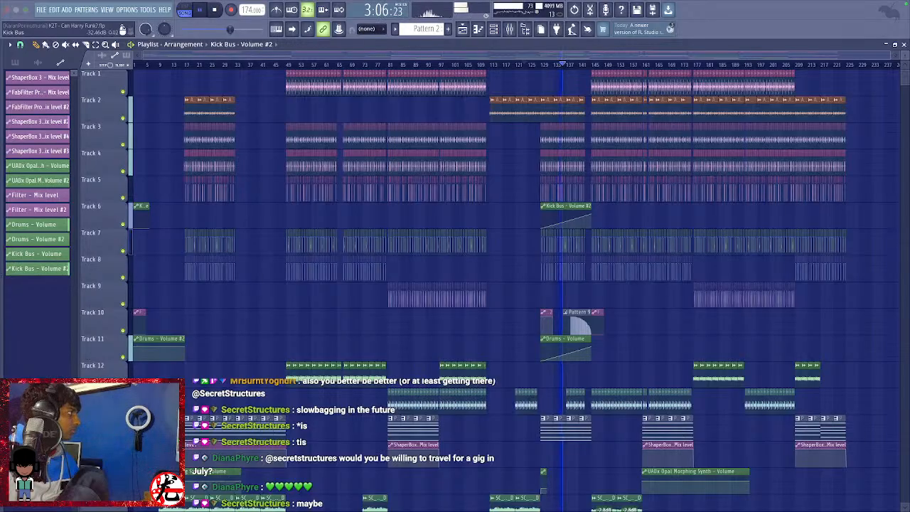
key("space")
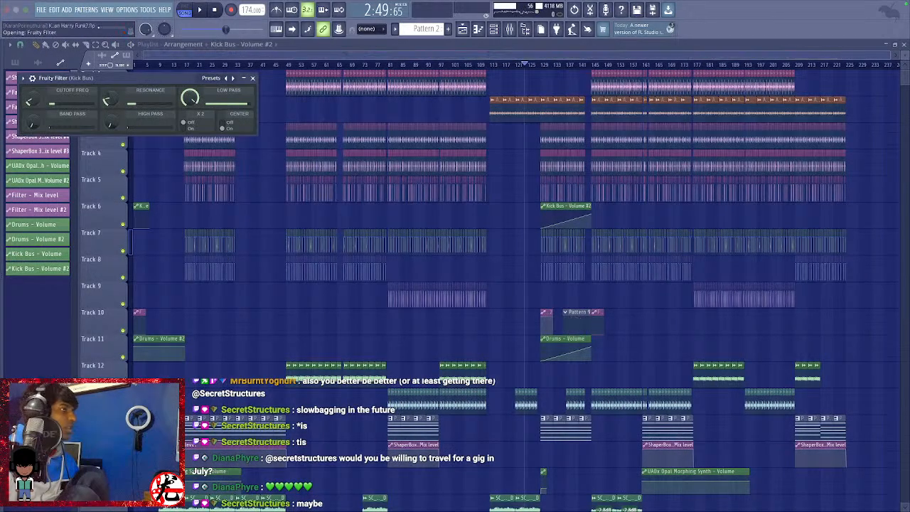
scroll(554, 349, "down", 5)
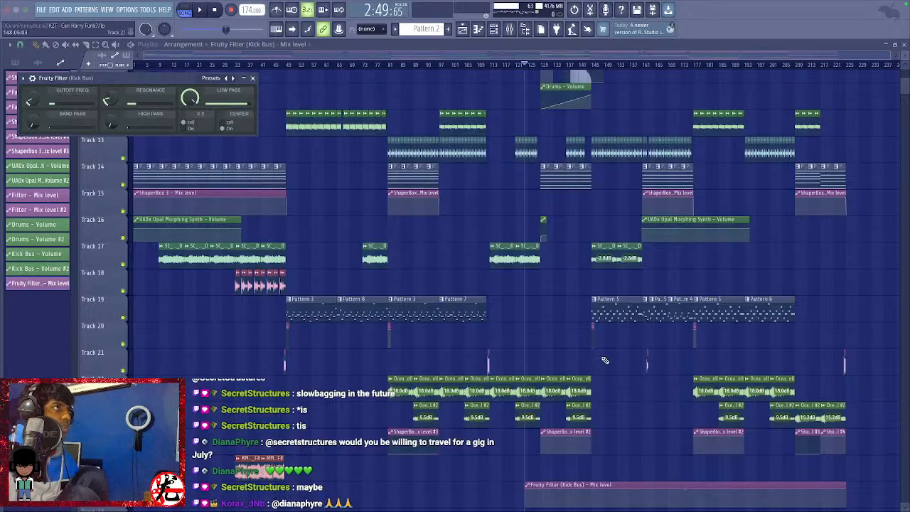
scroll(271, 240, "up", 4)
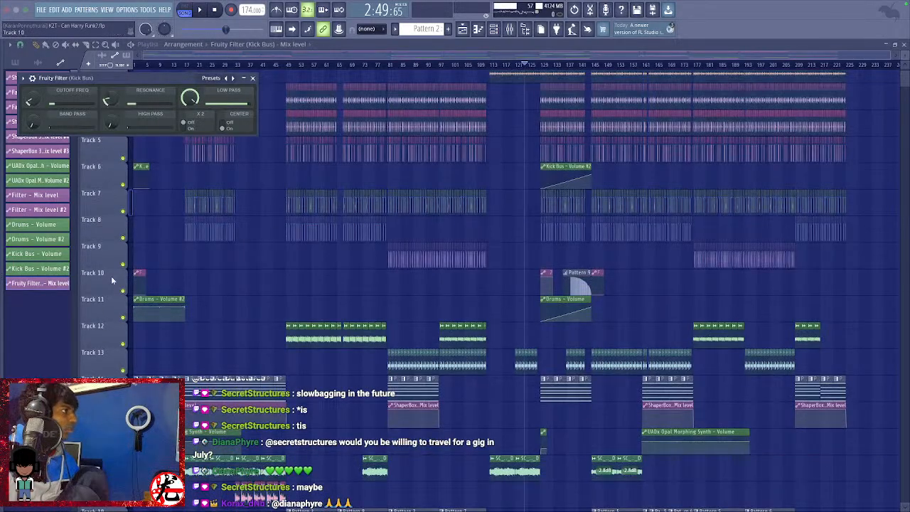
right_click(120, 191)
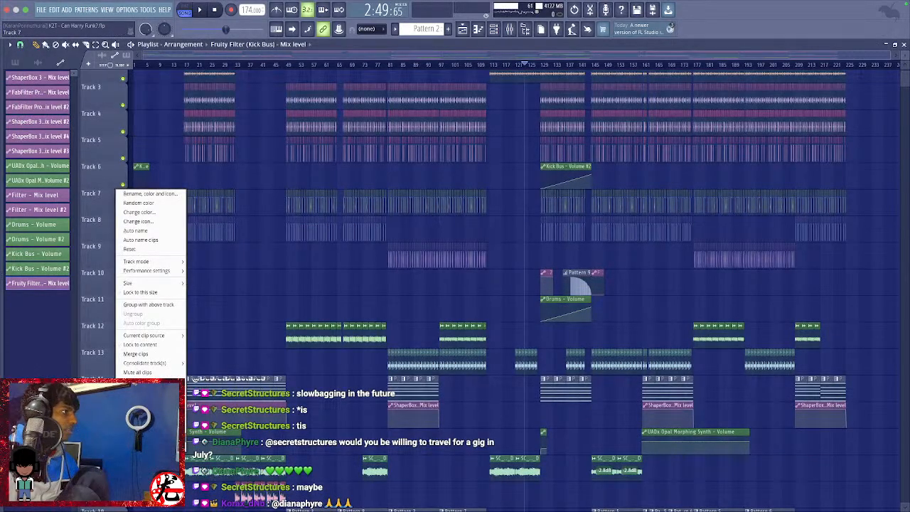
left_click(142, 417)
scroll(485, 472, "down", 3)
scroll(485, 473, "up", 4)
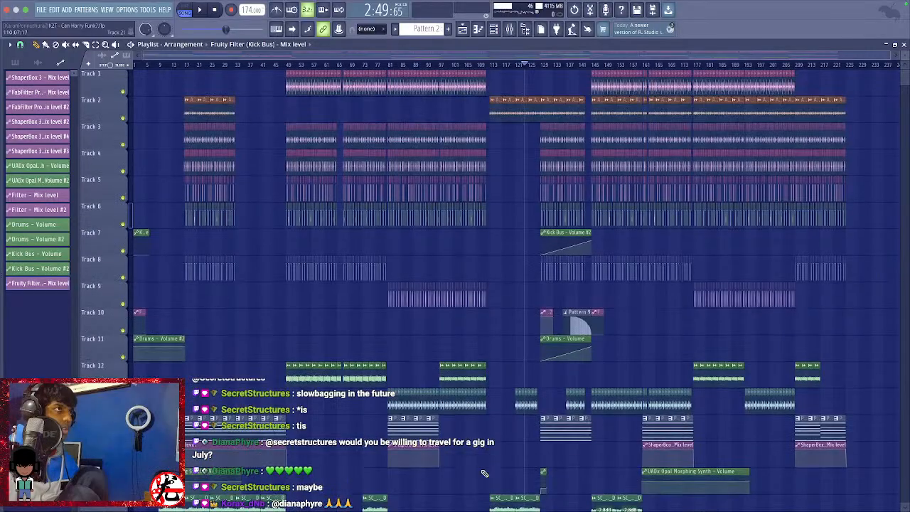
Insert an empty track at Track 7 and move the Fruity Filter (Kick Bus) - Mix level clip to bar 1 on it.
right_click(123, 229)
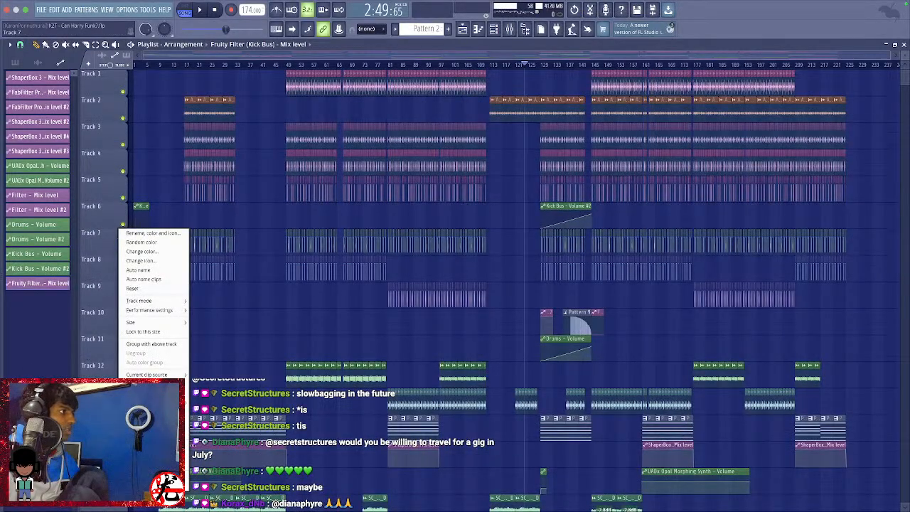
left_click(146, 447)
scroll(483, 431, "down", 10)
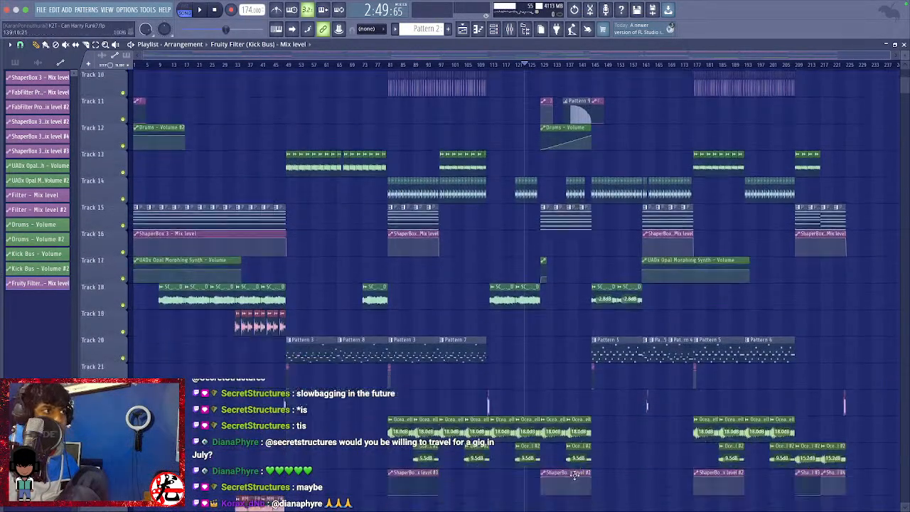
left_click_drag(589, 365, 129, 232)
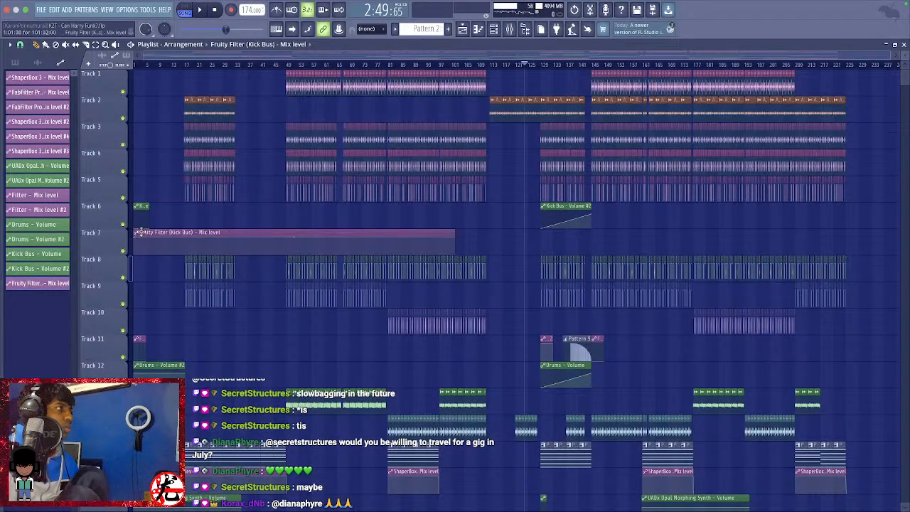
Lower the points of the Fruity Filter (Kick Bus) - Mix level clip to the minimum and shorten the clip to about five bars.
right_click(135, 237)
left_click(251, 218)
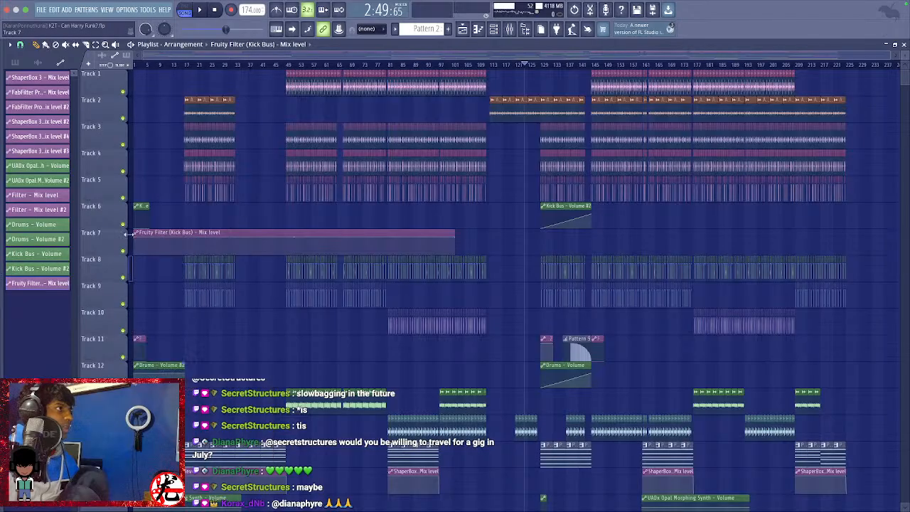
left_click_drag(135, 236, 93, 306)
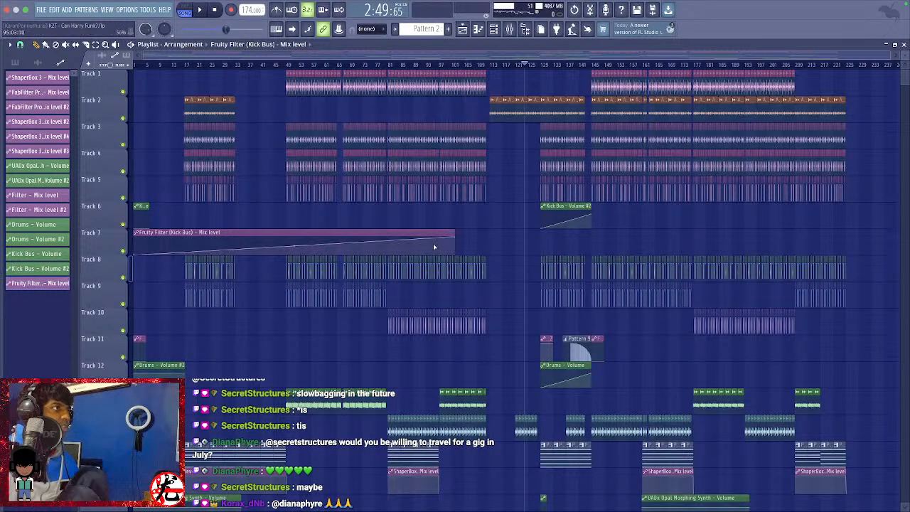
left_click_drag(457, 237, 160, 285)
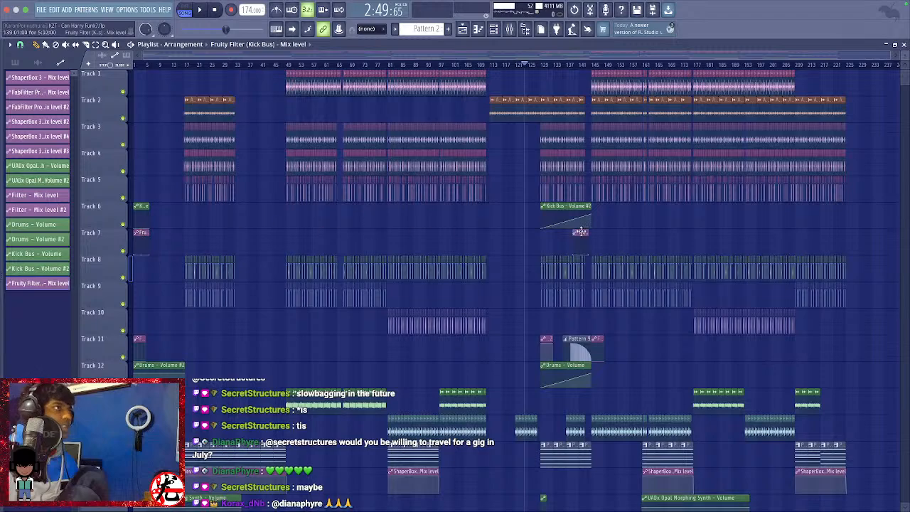
Place a unique copy of the Fruity Filter mix level clip at bar 129 and paste the Kick Bus - Volume #2 automation state into it.
right_click(548, 236)
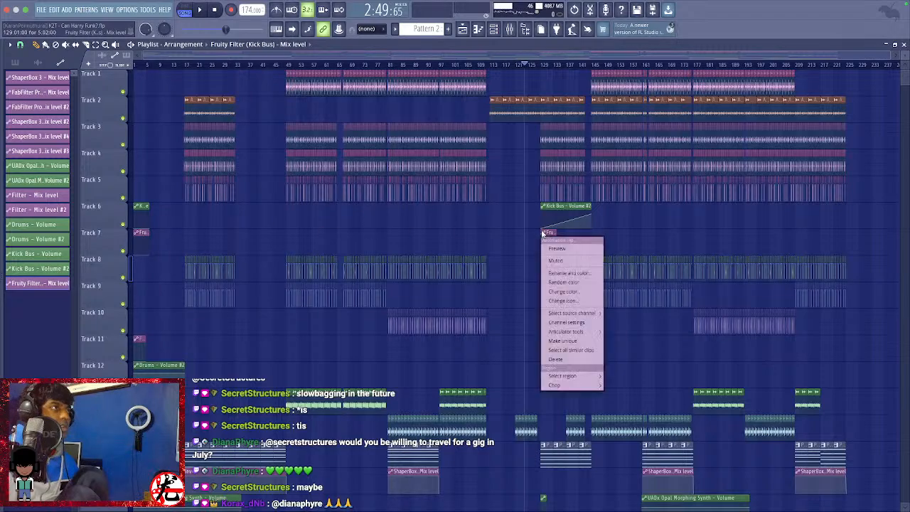
left_click(558, 340)
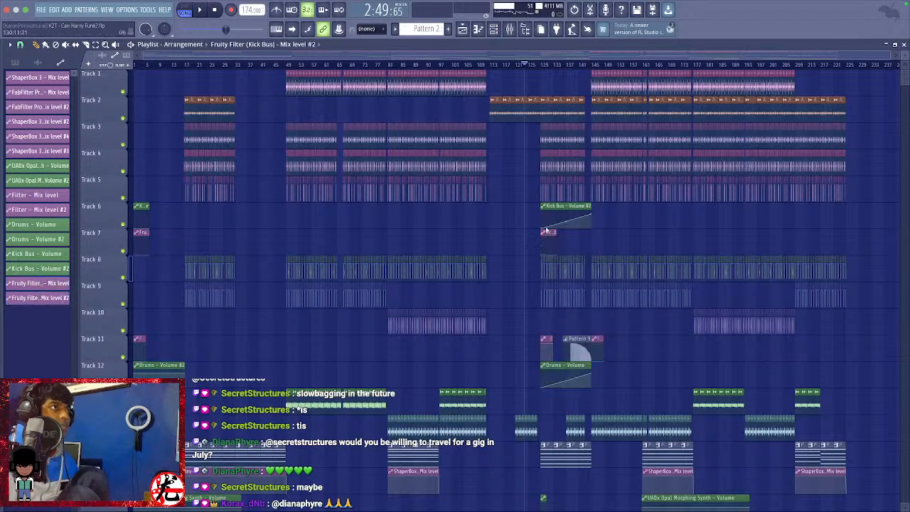
right_click(548, 207)
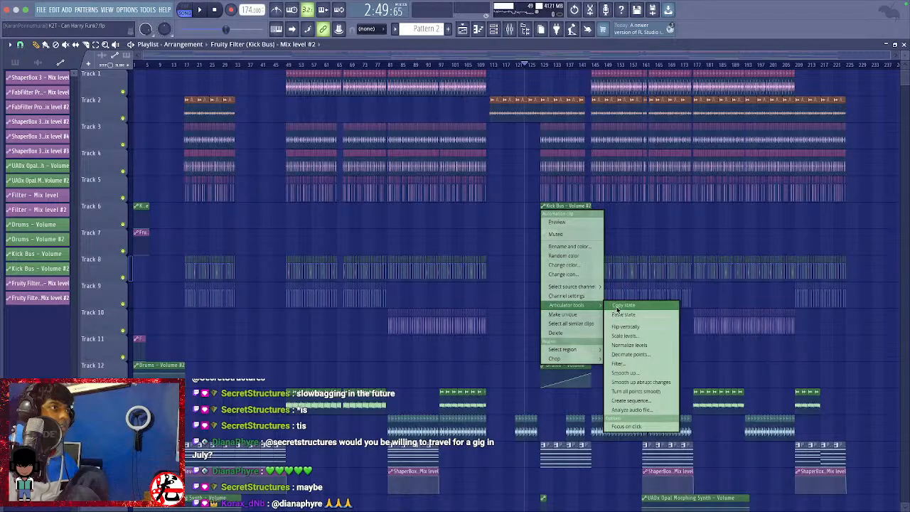
left_click(617, 306)
right_click(544, 238)
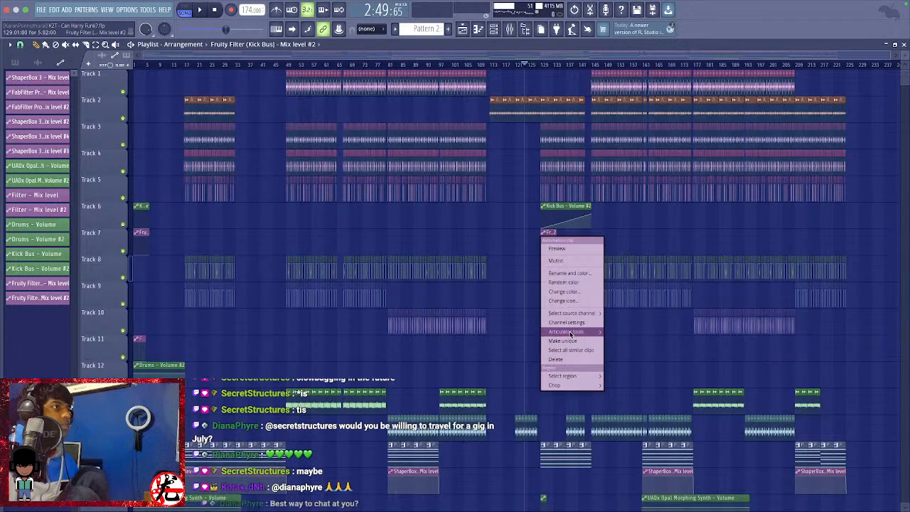
mouse_move(594, 332)
left_click(625, 341)
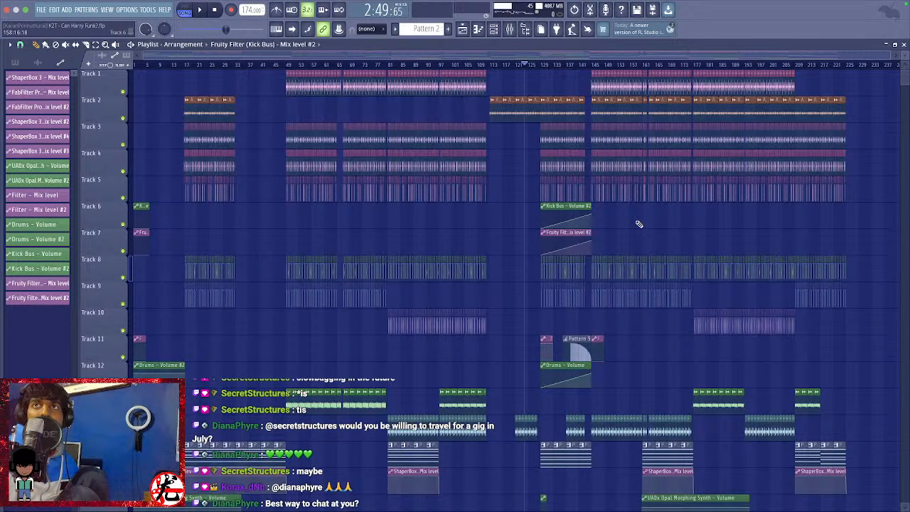
Play the build-up and load the Party next door preset in the Kick Bus Fruity Filter.
key("space")
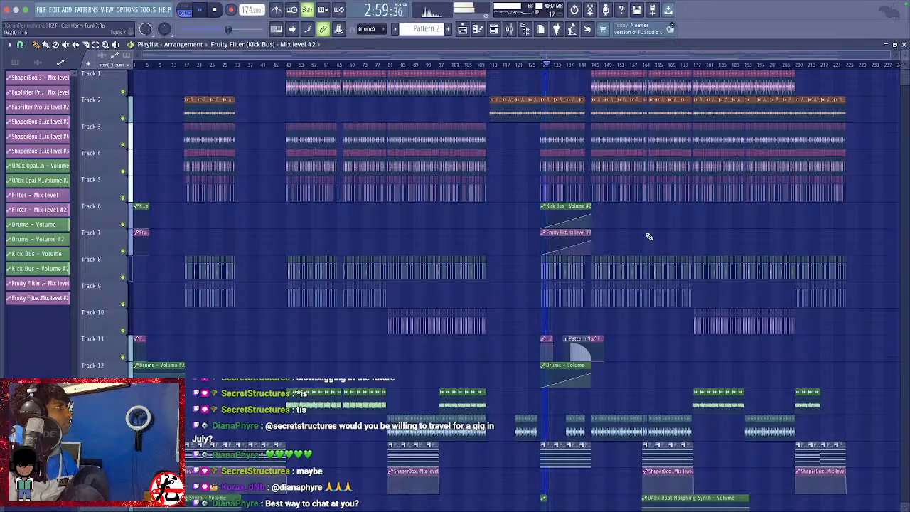
key("Escape")
key("Escape")
key("Escape")
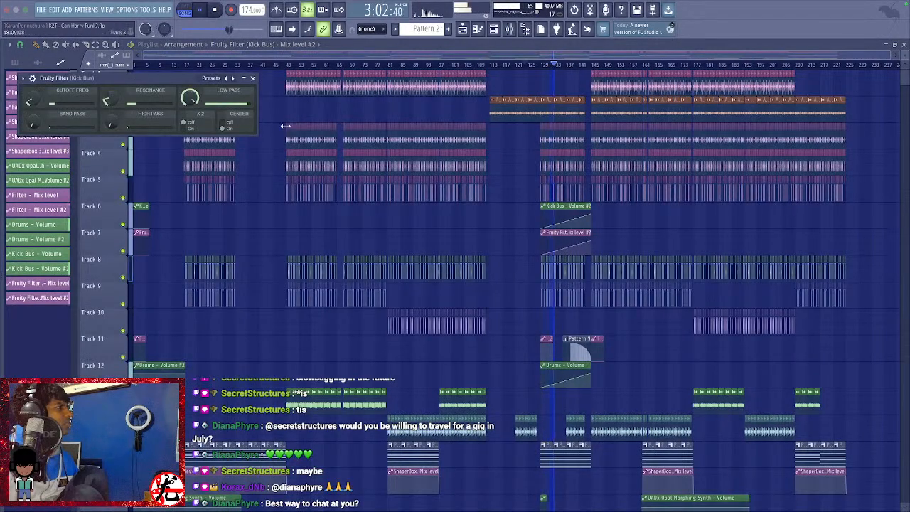
left_click(212, 78)
left_click(231, 94)
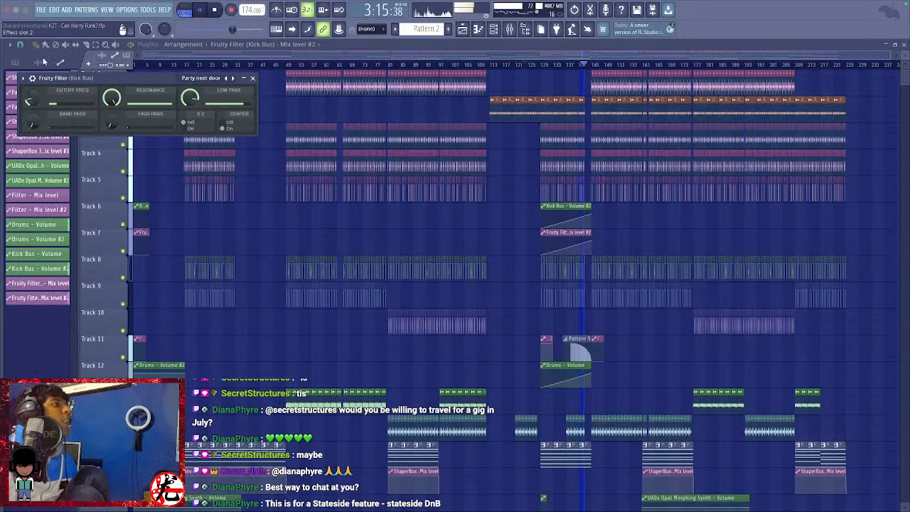
key("space")
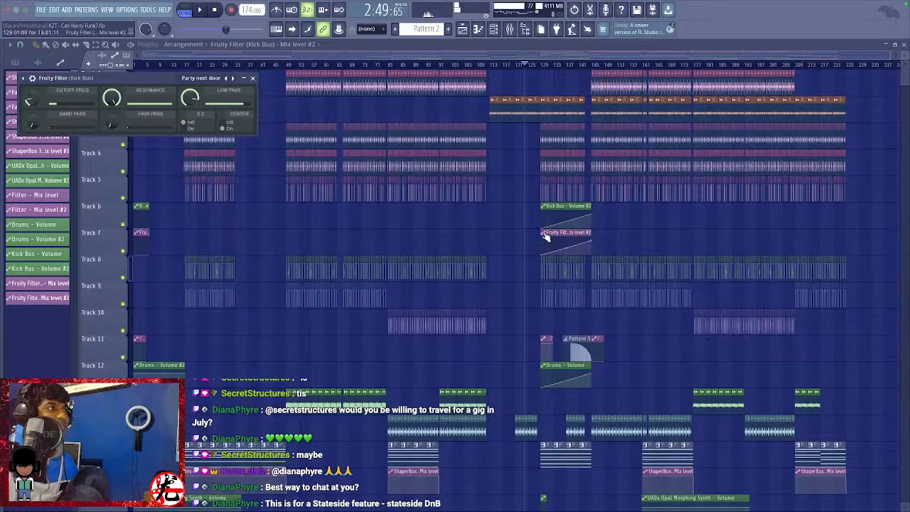
Flip the Fruity Filter (Kick Bus) - Mix level #2 automation at bar 129 vertically and save the project.
right_click(546, 237)
mouse_move(589, 334)
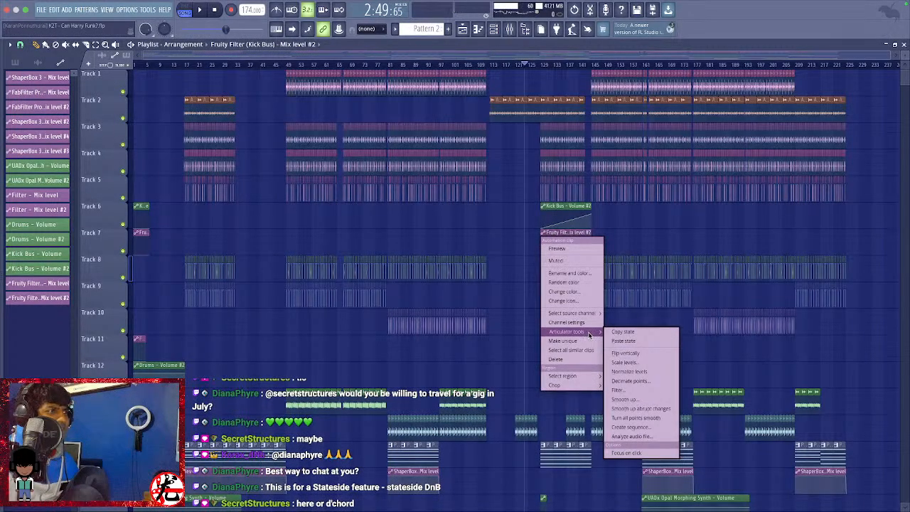
left_click(651, 353)
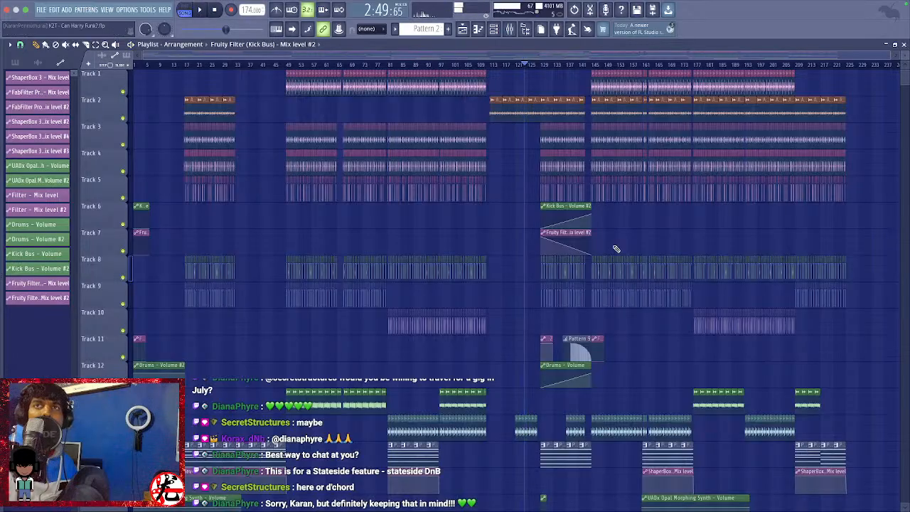
key("ctrl+s")
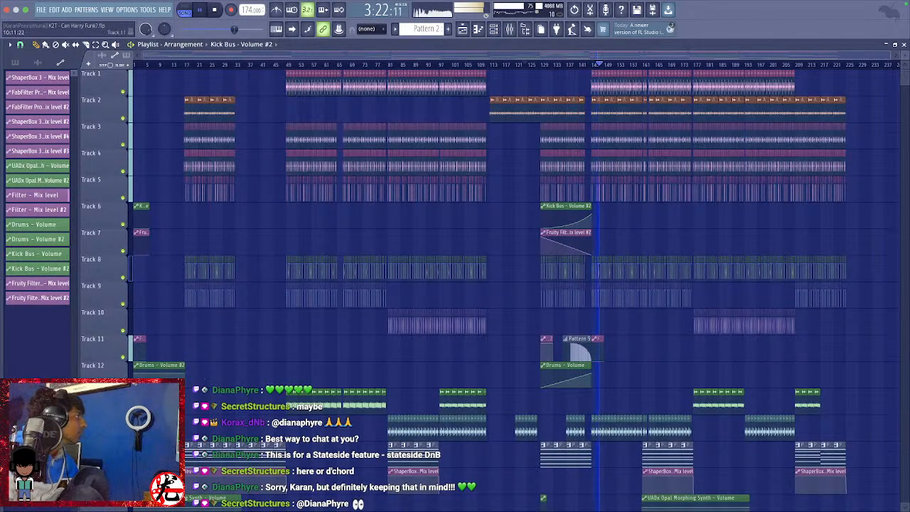
key("space")
scroll(478, 356, "down", 5)
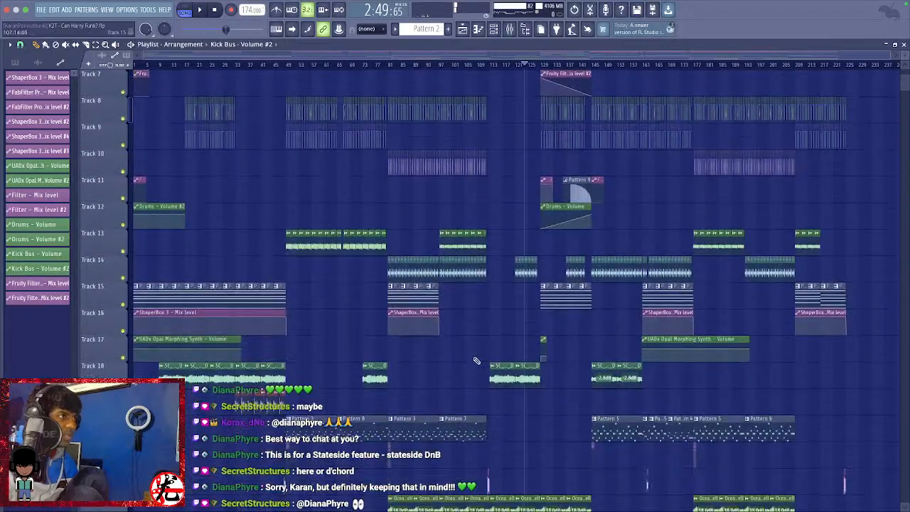
scroll(433, 370, "down", 8)
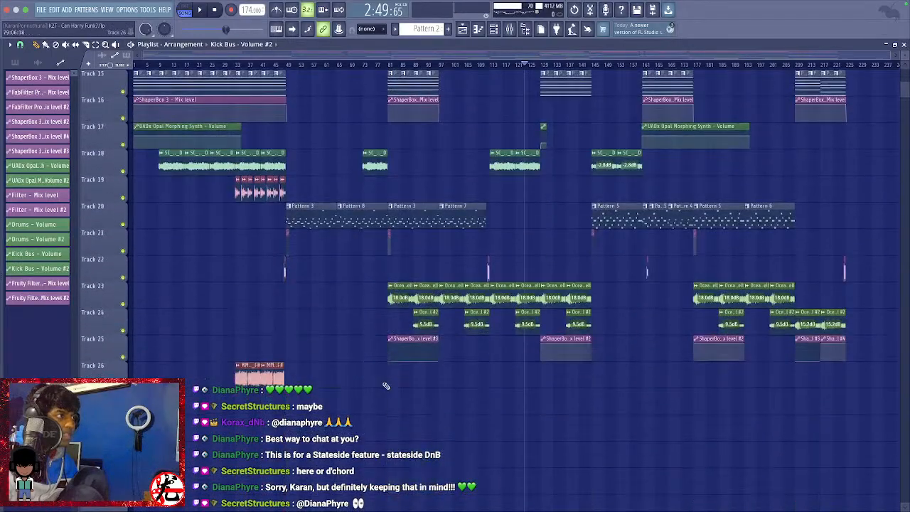
Solo the cello drone on Track 18 and set its Pro-Q 3 low cut to 18 dB/oct at about 133 Hz.
right_click(123, 170)
scroll(170, 173, "up", 6)
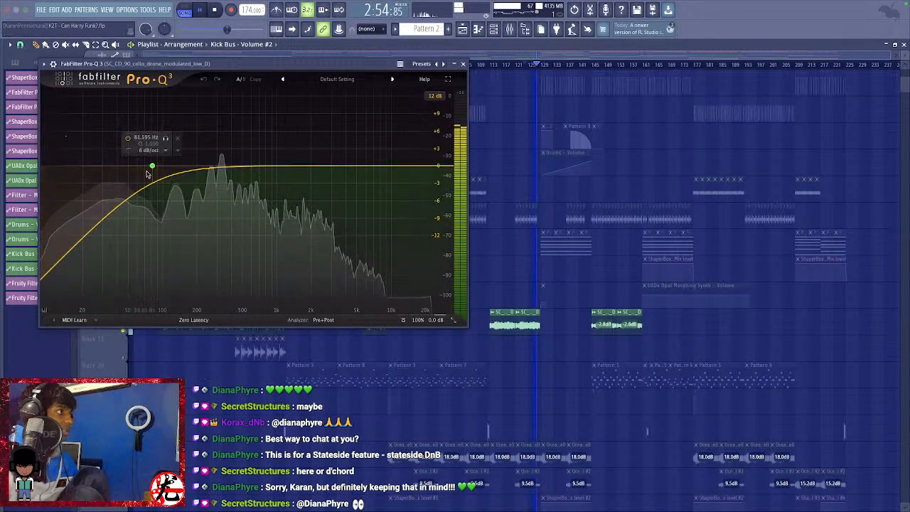
left_click(151, 165, "alt+shift")
left_click_drag(152, 166, 176, 166)
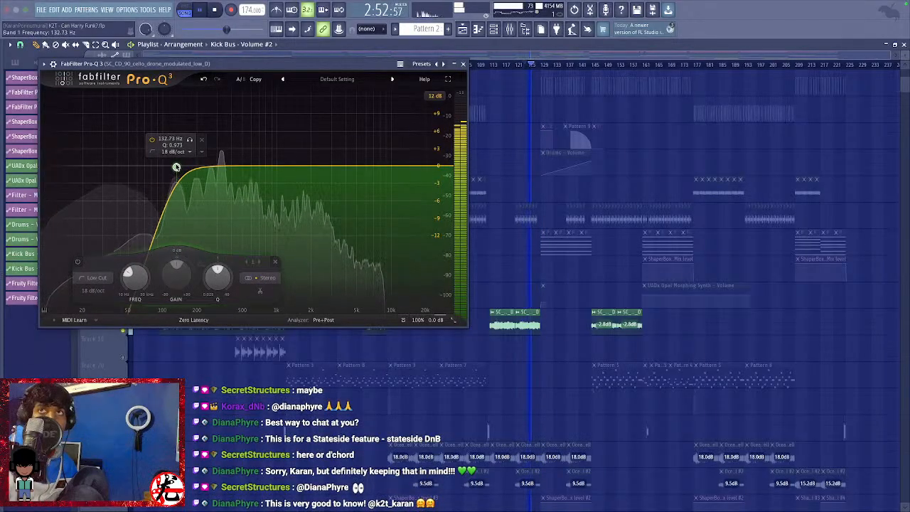
left_click(463, 63)
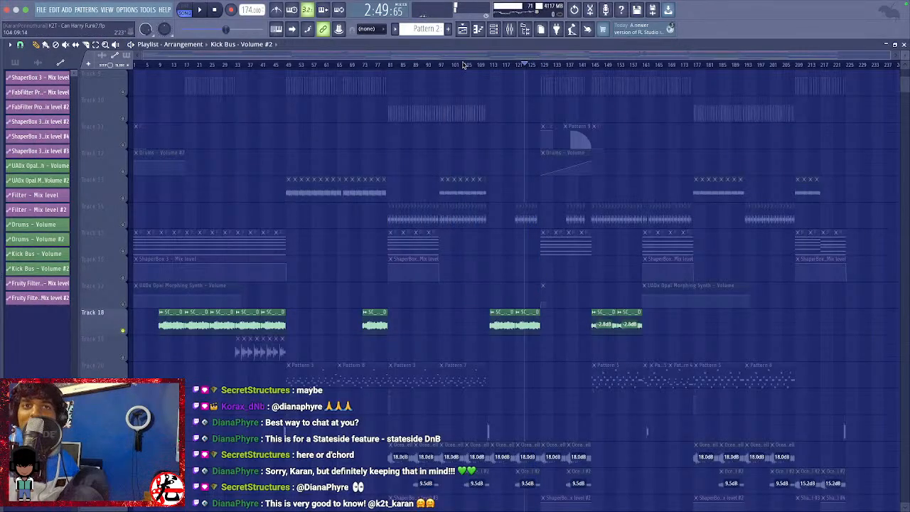
Raise the cello drone's Pro-Q 3 low cut to about 176 Hz, then close the equalizer.
scroll(447, 257, "up", 5)
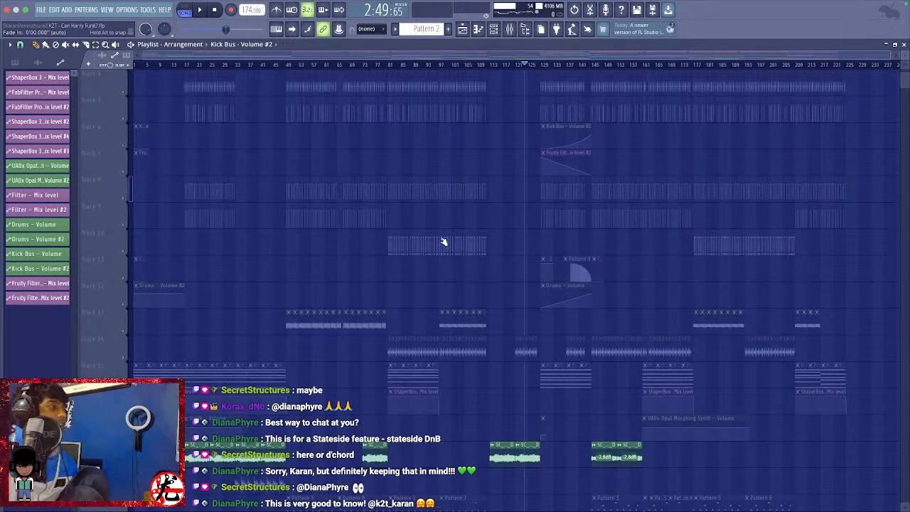
scroll(442, 243, "down", 8)
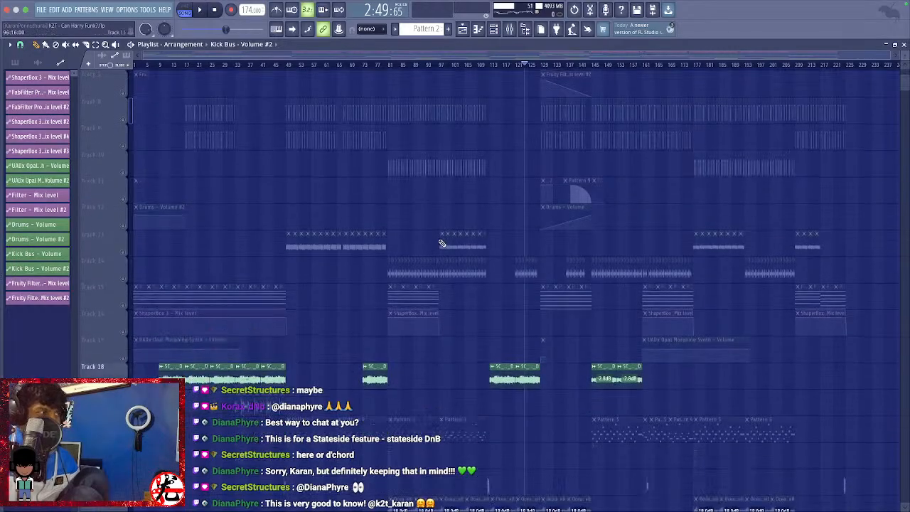
scroll(441, 244, "up", 13)
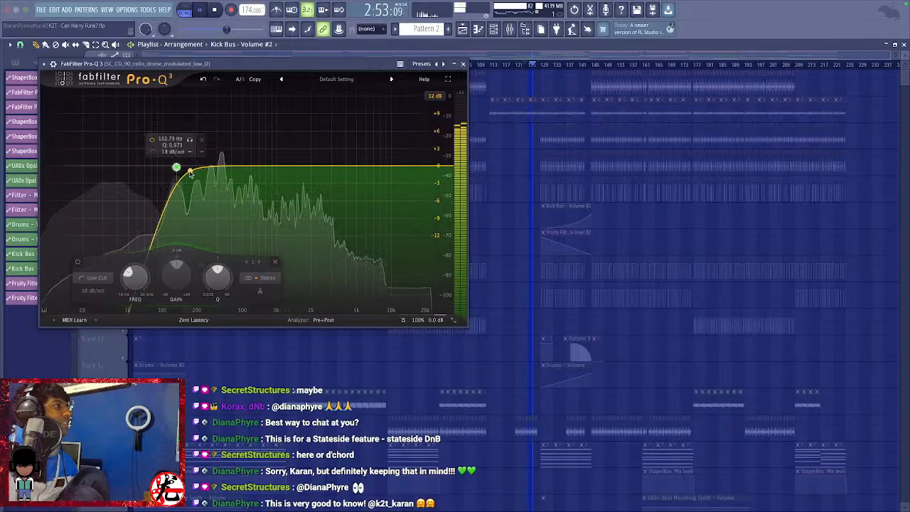
left_click_drag(176, 169, 190, 169)
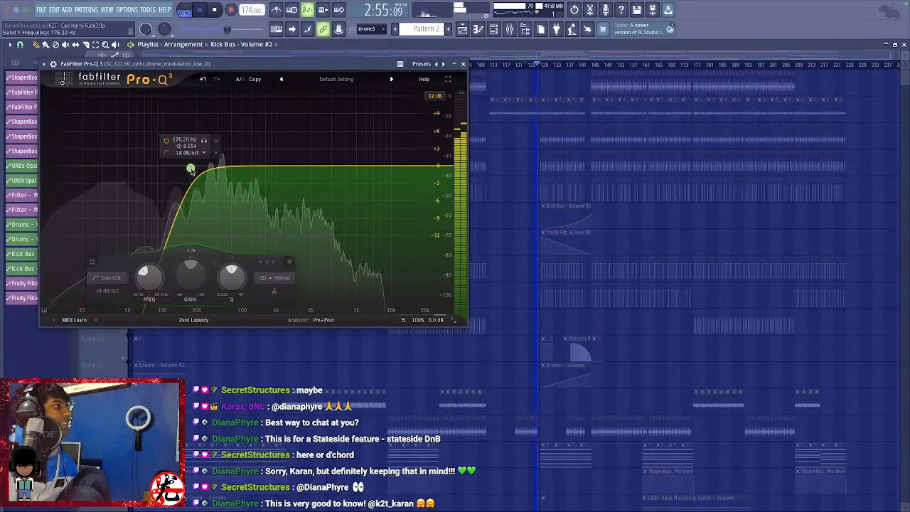
left_click(523, 65)
left_click(463, 64)
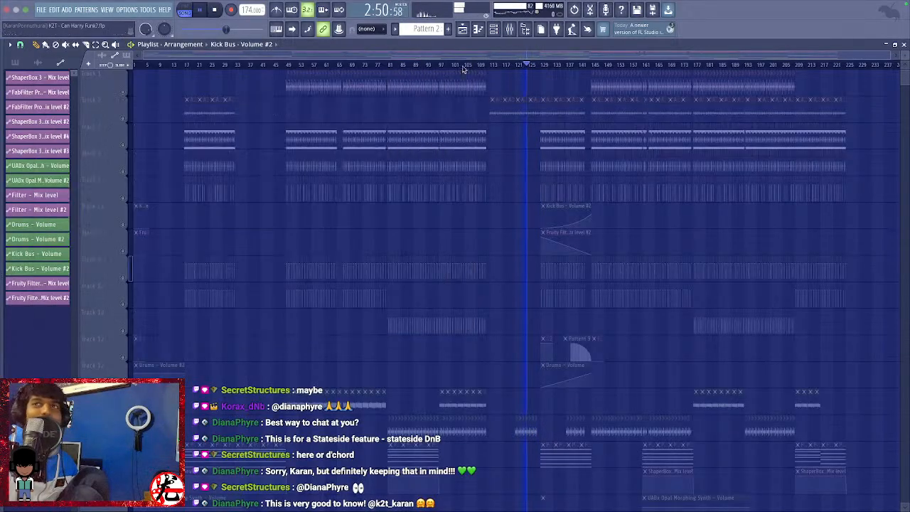
Unsolo Track 18 and play the full build-up around bar 129.
scroll(535, 258, "down", 1)
scroll(535, 258, "down", 4)
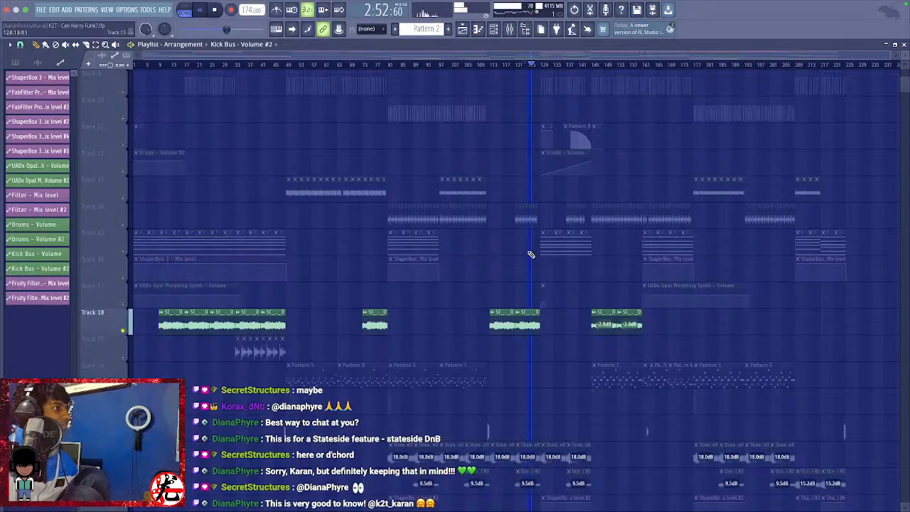
left_click(123, 331, "ctrl")
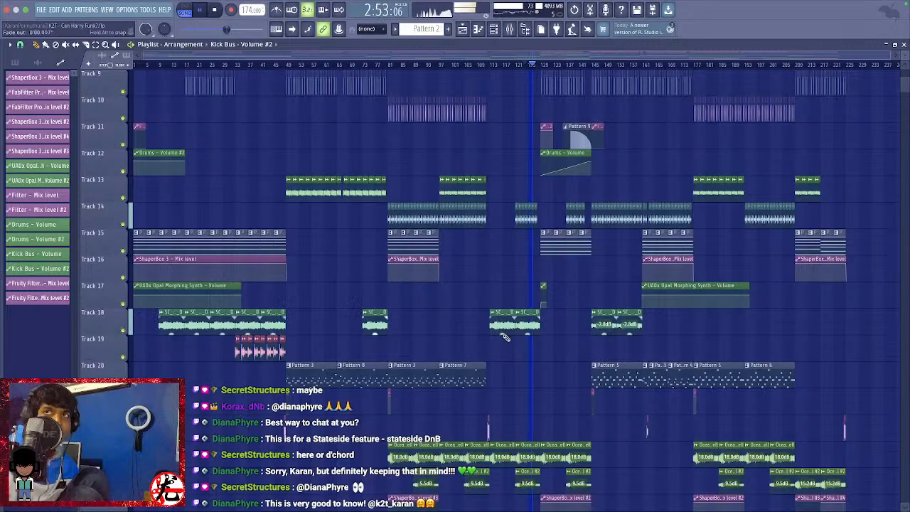
scroll(549, 400, "down", 1)
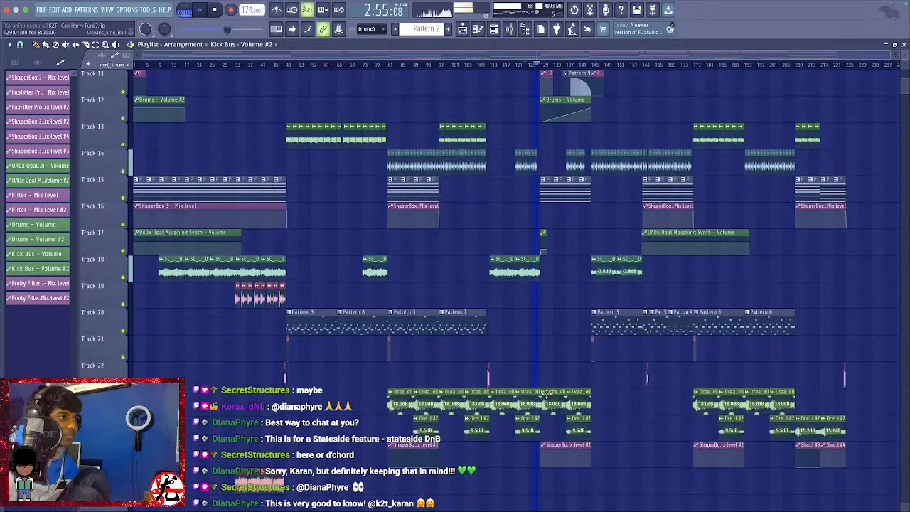
scroll(546, 393, "up", 2, "ctrl")
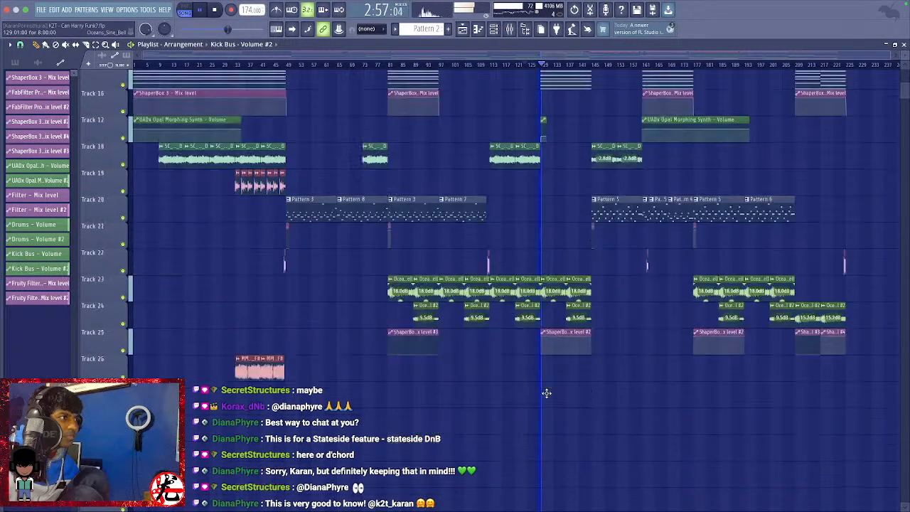
scroll(547, 393, "down", 3)
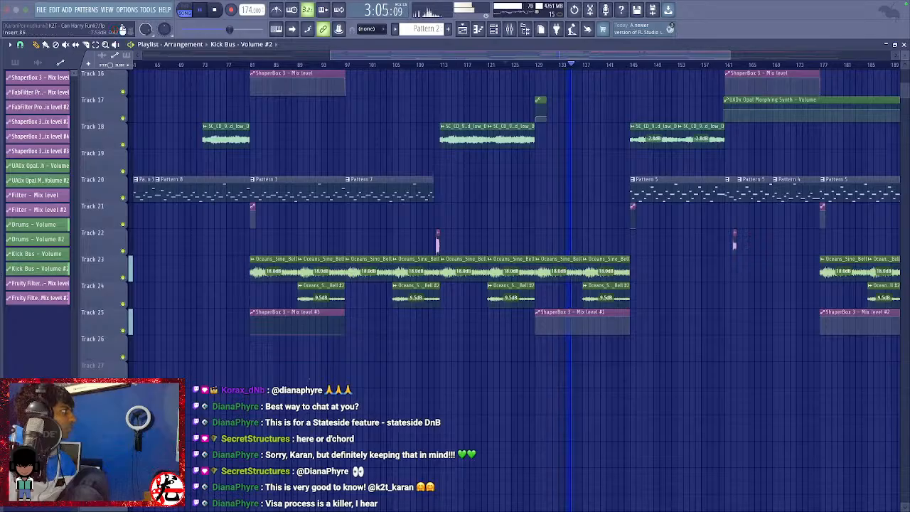
Open the Time shaper in the Oceans_Sine_Bell ShaperBox 3 and raise the lower breakpoint at position 1/4 to zero time offset.
left_click_drag(0, 97, 488, 99)
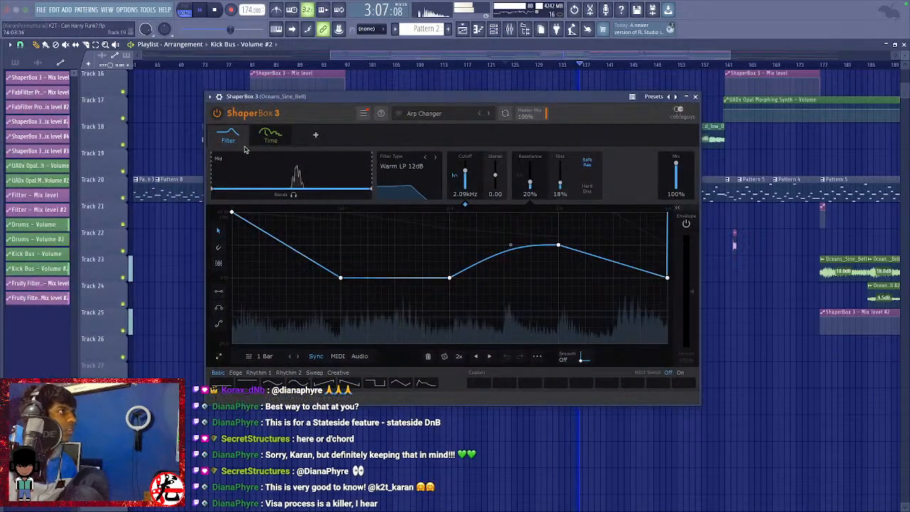
left_click(266, 144)
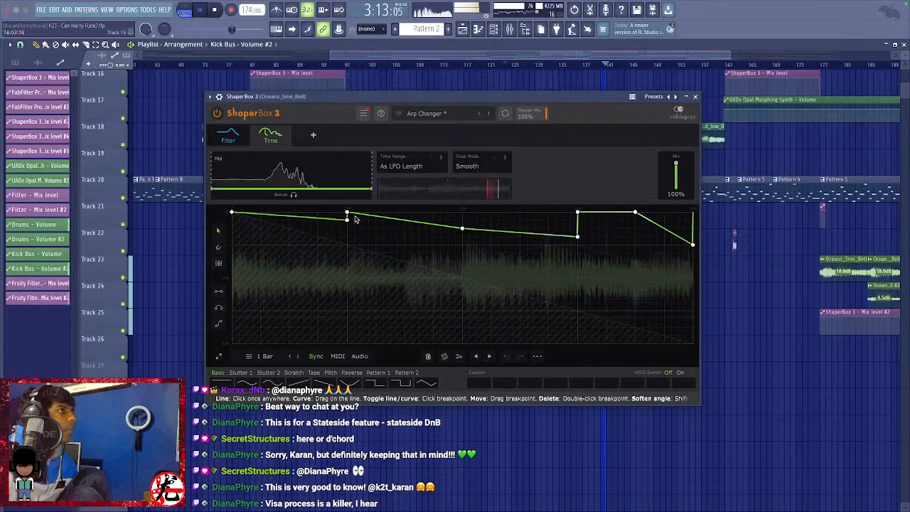
left_click_drag(348, 222, 347, 212)
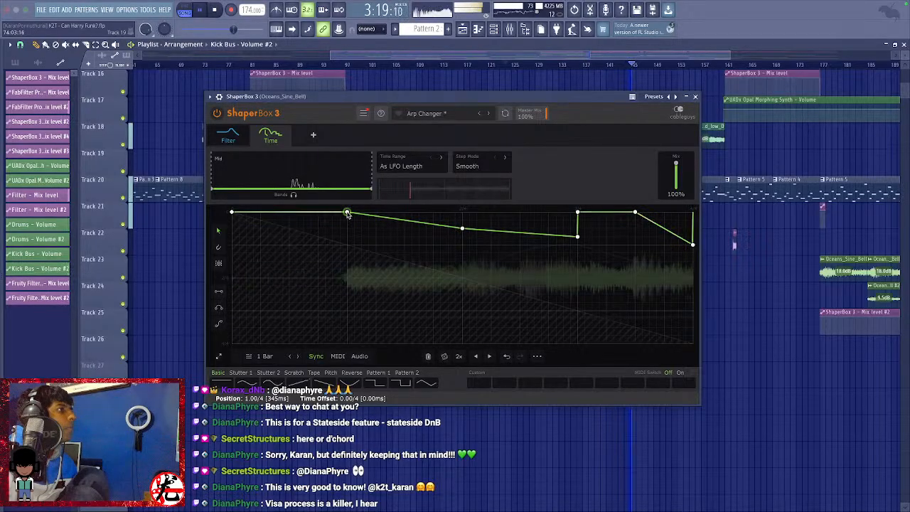
Try the Time shaper's breakpoint at position 1/4 with a time offset of about -0.24/4 during playback.
key("ctrl+z")
key("ctrl+z")
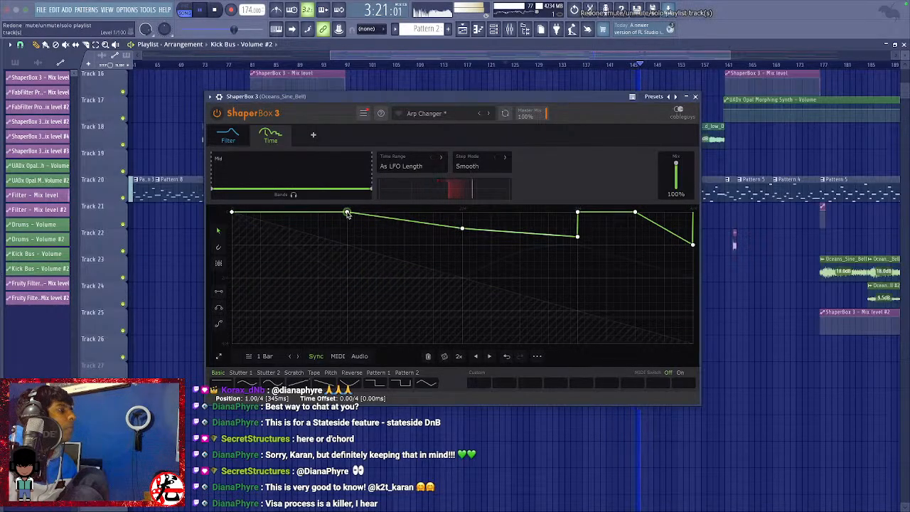
key("space")
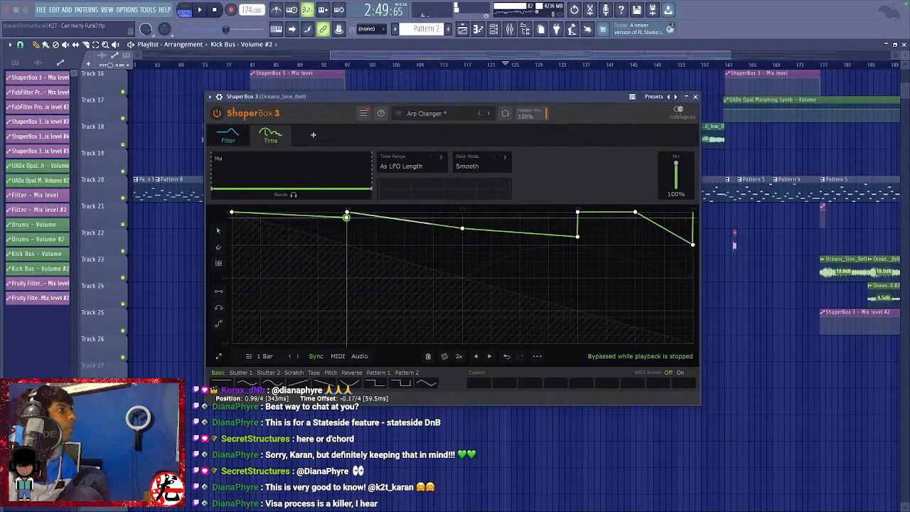
key("space")
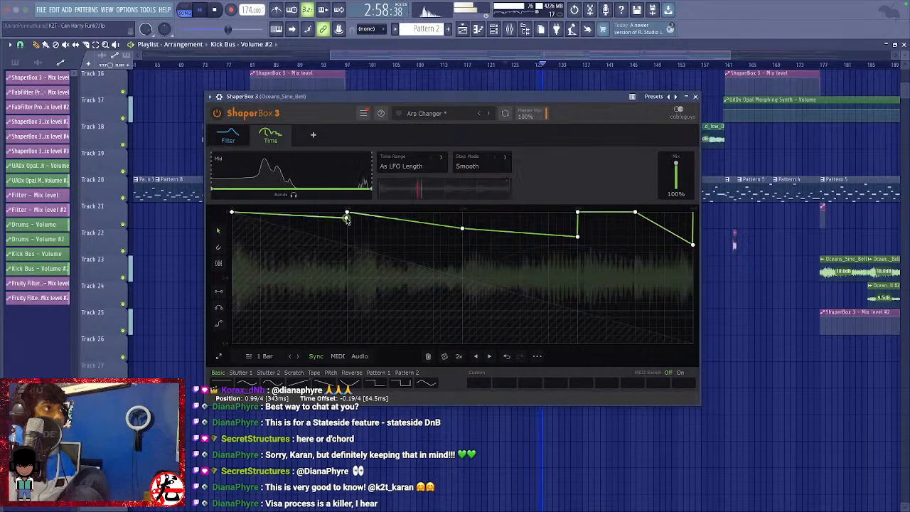
left_click_drag(347, 218, 348, 222)
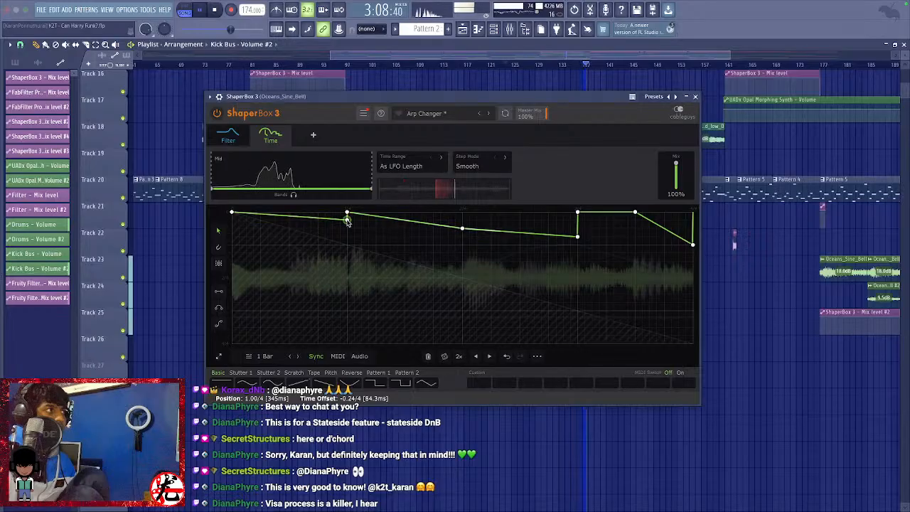
Raise the Time shaper's lower breakpoint at position 1/4 to the top line and replay the section.
right_click(347, 221)
left_click_drag(347, 221, 348, 213)
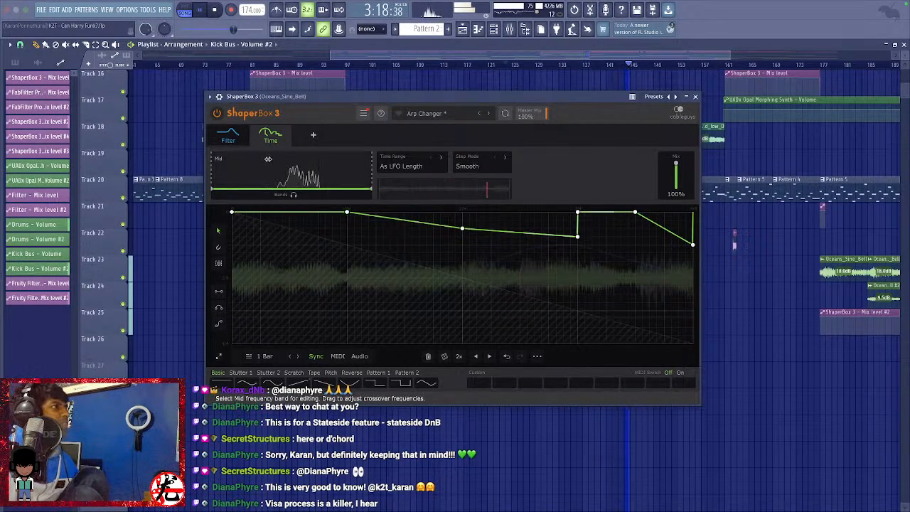
key("space")
key("space")
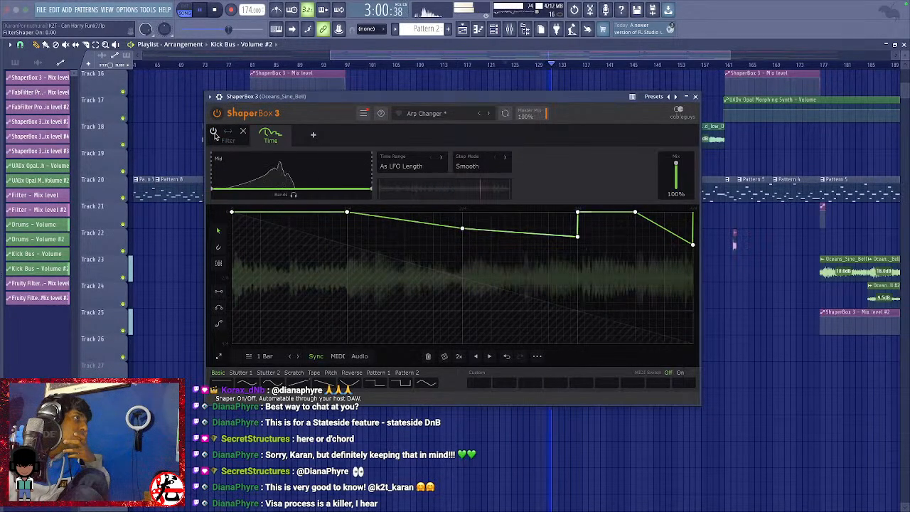
Raise the last breakpoint of the Oceans_Sine_Bell Filter shaper curve to 21.1 kHz and close ShaperBox 3.
left_click(214, 132)
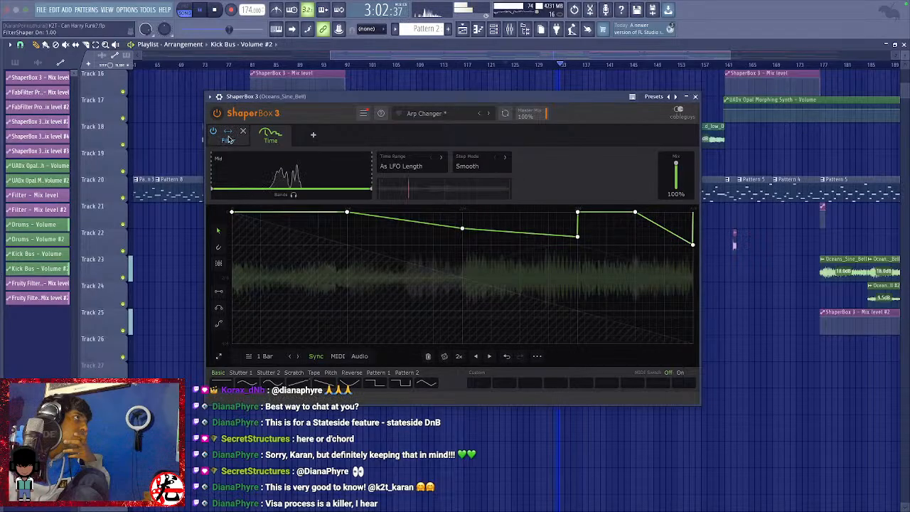
left_click(228, 137)
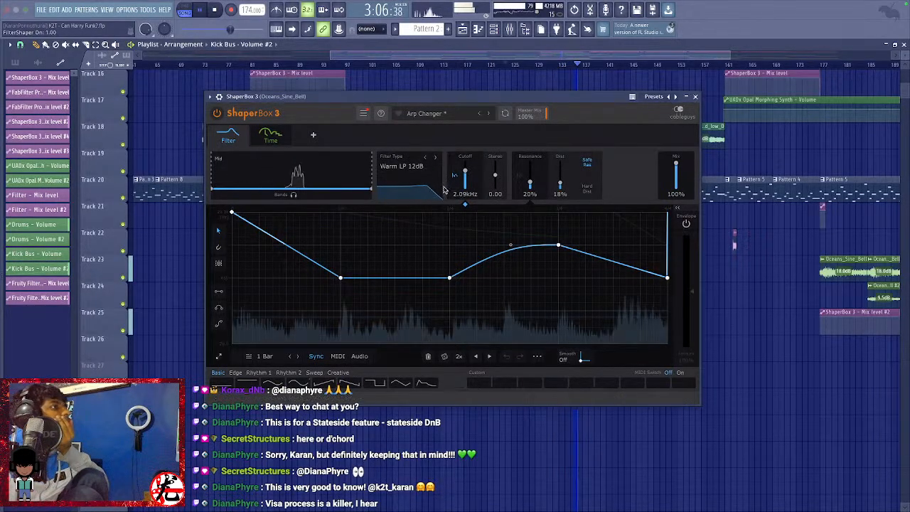
left_click(422, 170)
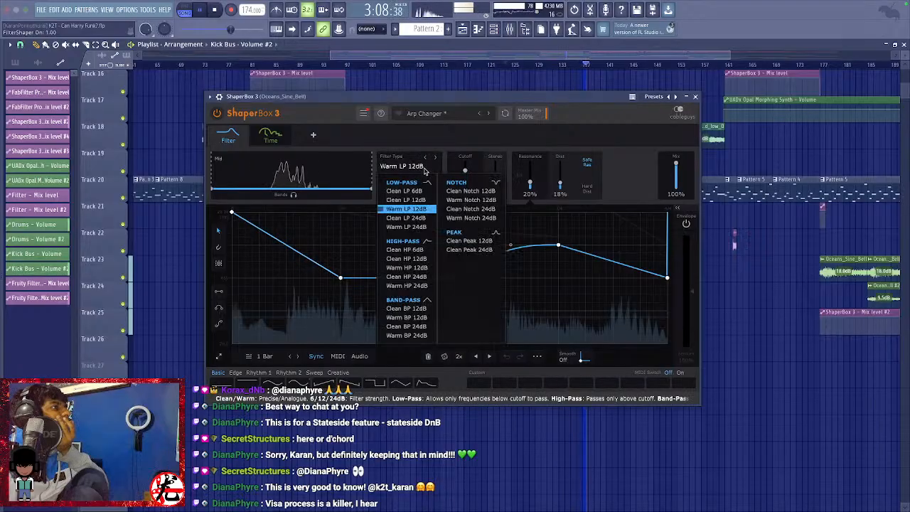
left_click(424, 172)
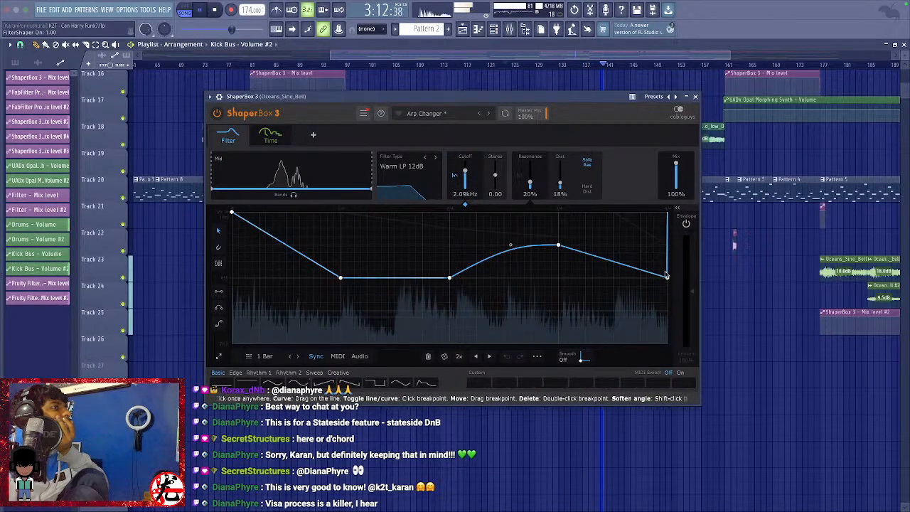
left_click_drag(666, 277, 668, 215)
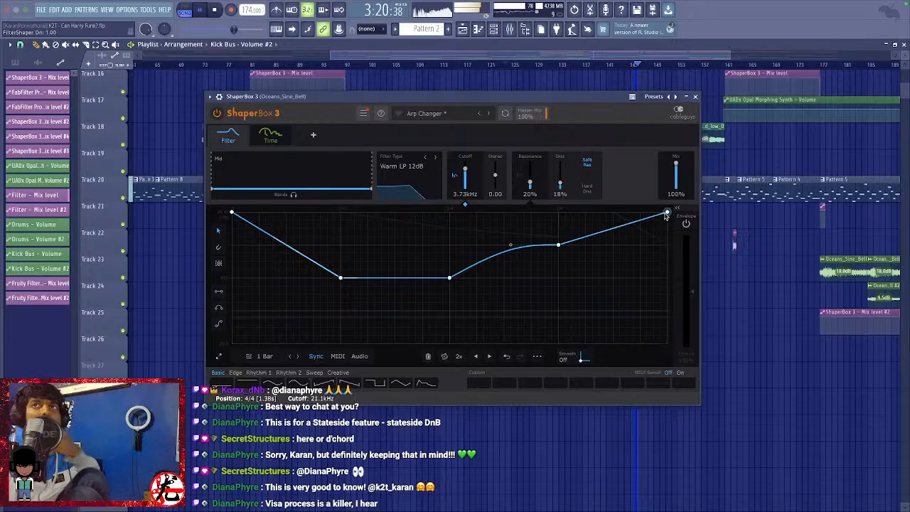
left_click(696, 97)
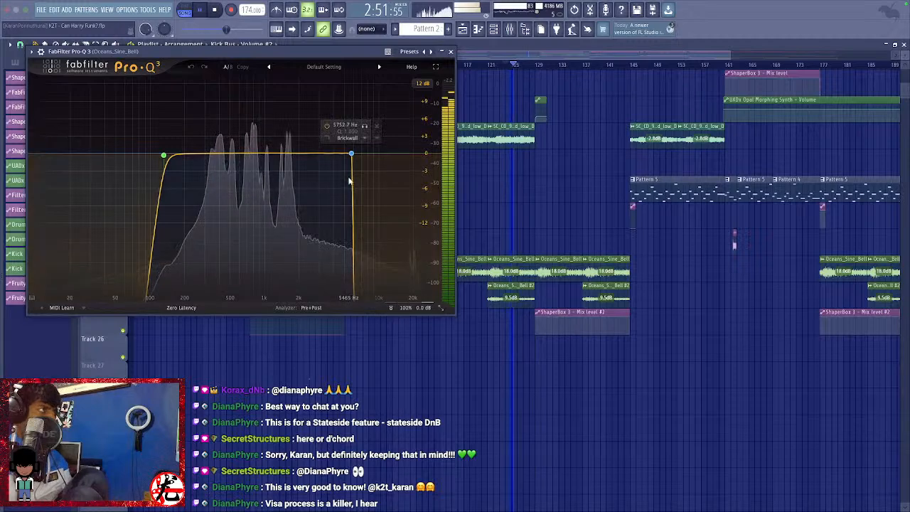
Set the Oceans_Sine_Bell Pro-Q 3 low cut to about 143 Hz and save the project.
left_click_drag(177, 167, 182, 167)
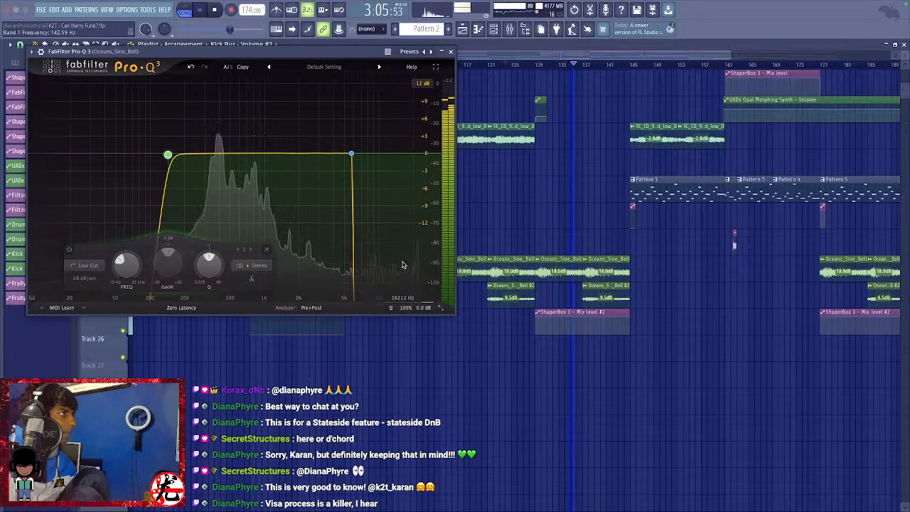
left_click(450, 51)
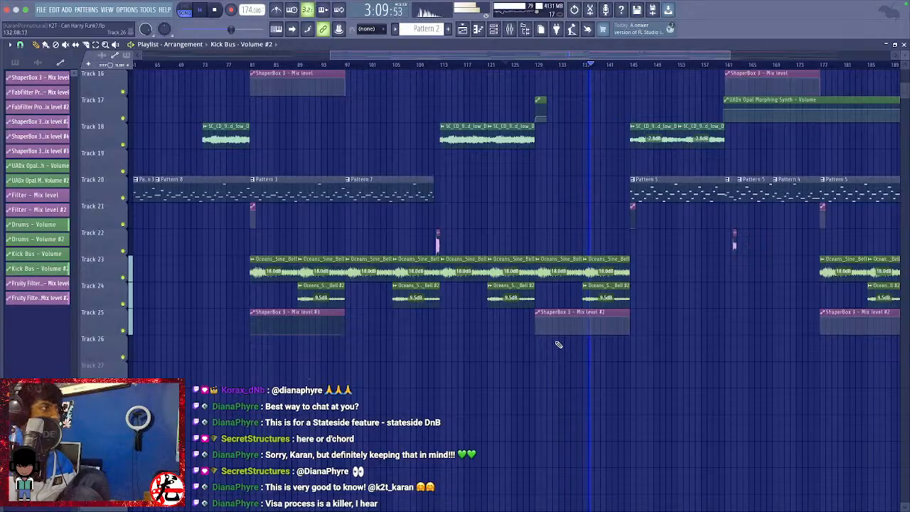
scroll(552, 371, "up", 3)
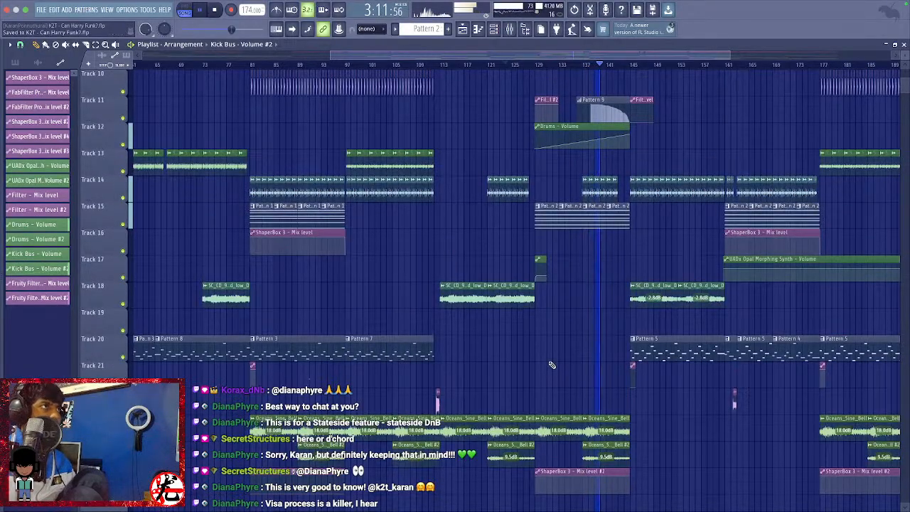
Check the tracks of the build-up into bar 145 and restart playback from about bar 111.
scroll(552, 365, "up", 5)
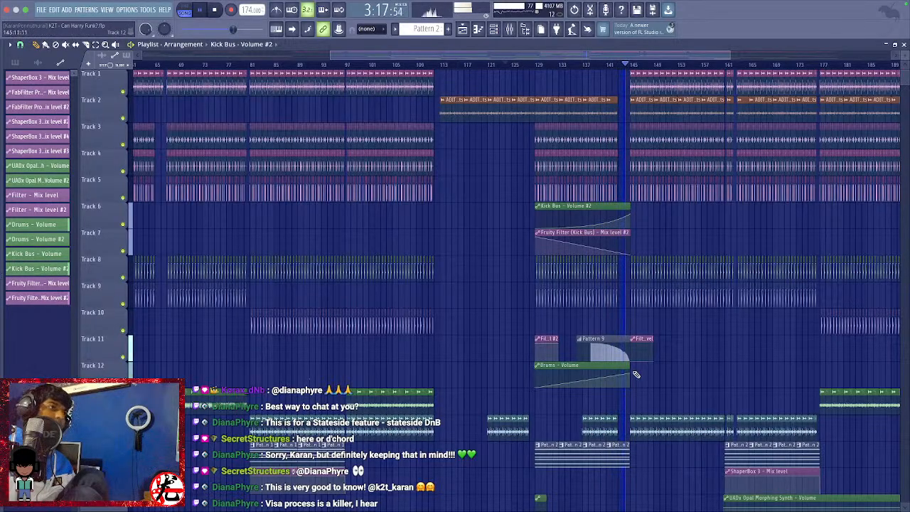
scroll(636, 374, "down", 4)
scroll(625, 358, "up", 3)
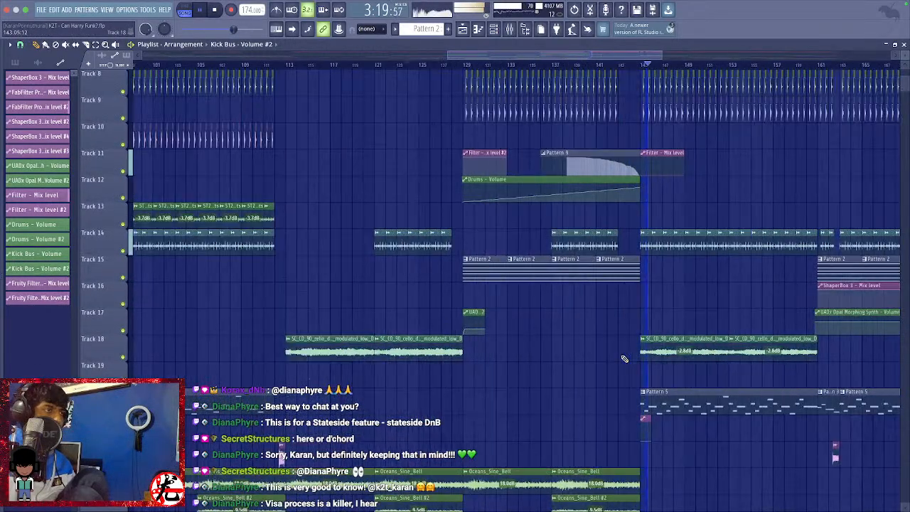
scroll(624, 359, "down", 2)
scroll(355, 135, "down", 3)
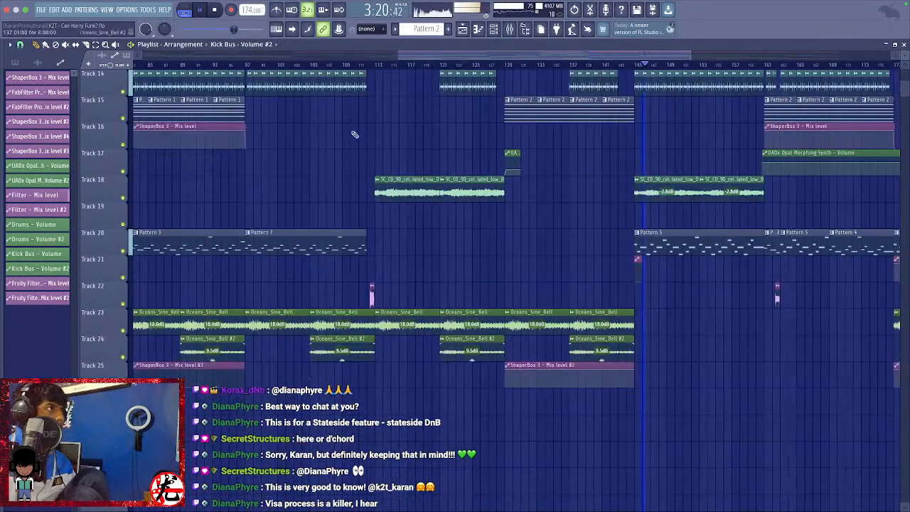
left_click(360, 66)
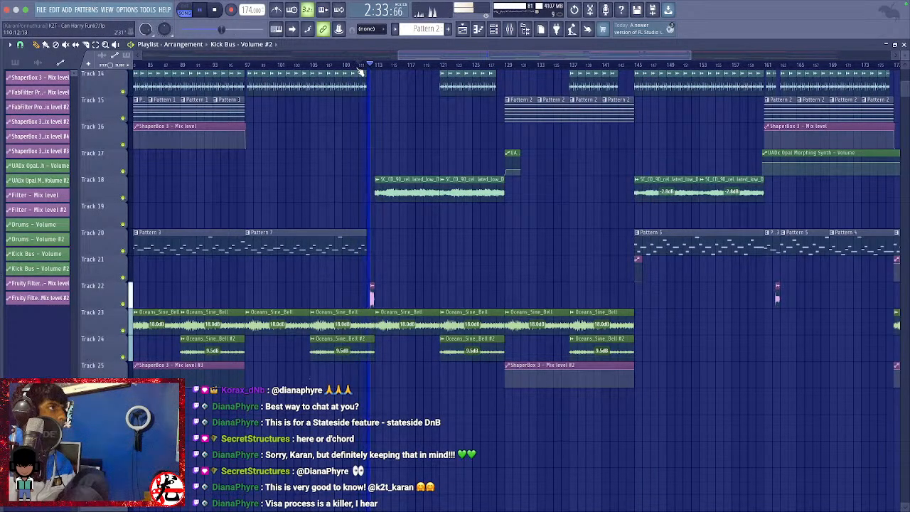
Replay the section from about bar 106 and look over the drum and automation tracks across the arrangement.
left_click(319, 66)
scroll(351, 226, "up", 6)
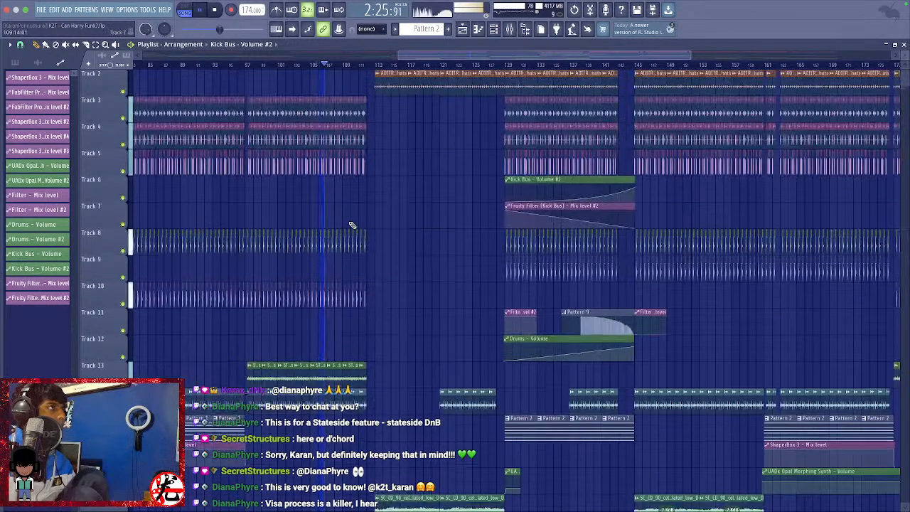
scroll(351, 226, "down", 3)
scroll(351, 224, "up", 1)
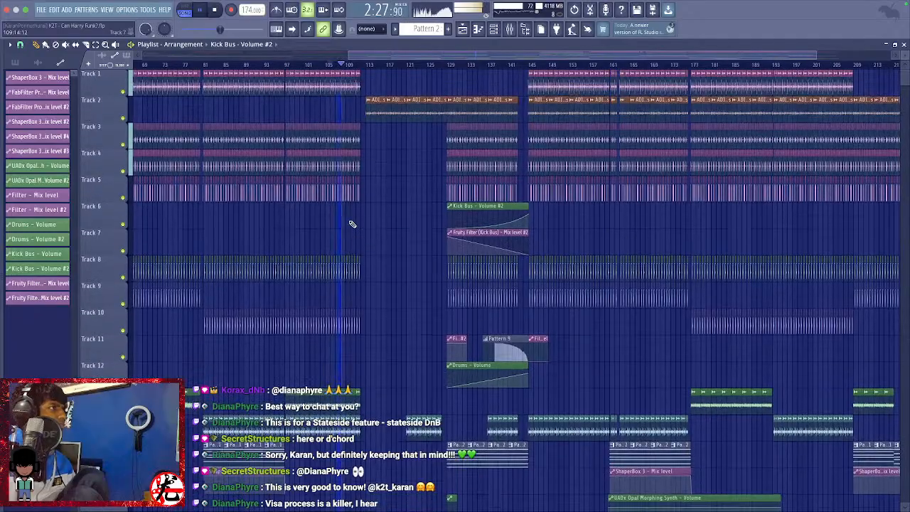
scroll(351, 225, "down", 2)
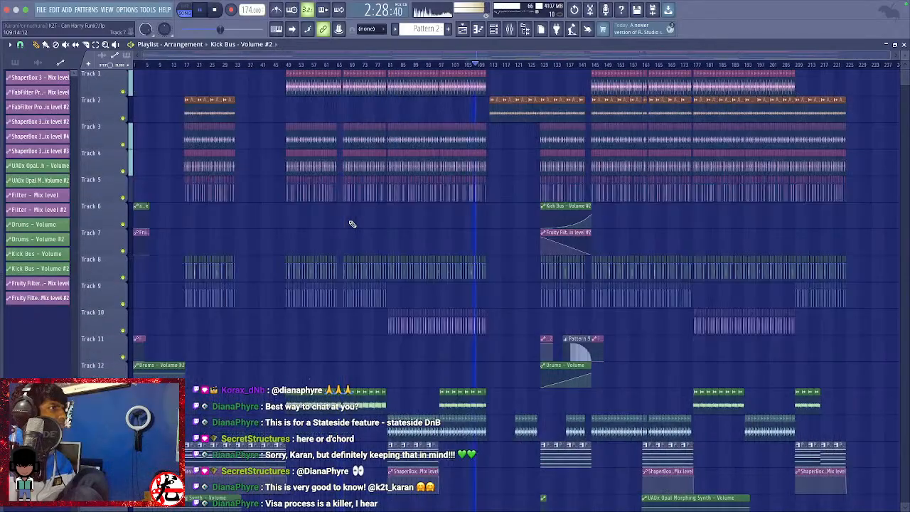
left_click(139, 234)
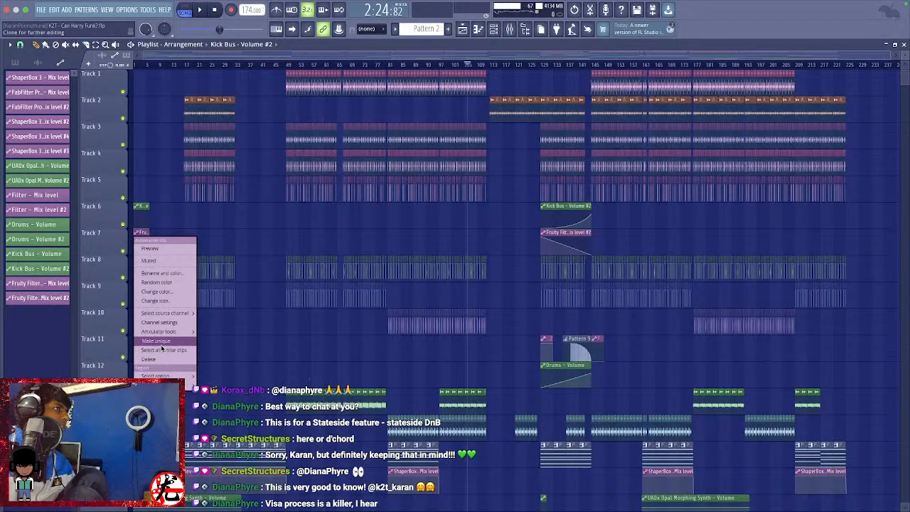
left_click(158, 341)
left_click(559, 298)
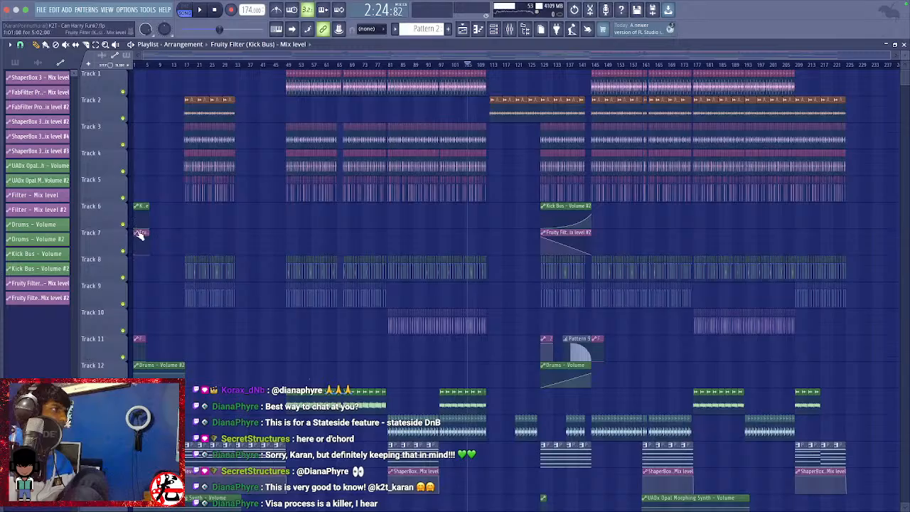
Copy the 80% end value of the Kick Bus - Volume #2 clip to both points of Track 6's opening Kick Bus volume clip.
right_click(593, 216)
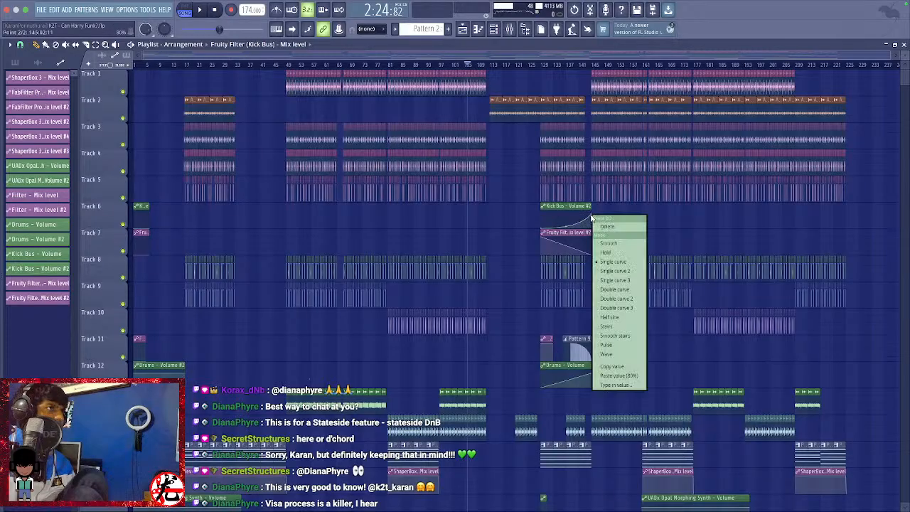
left_click(616, 368)
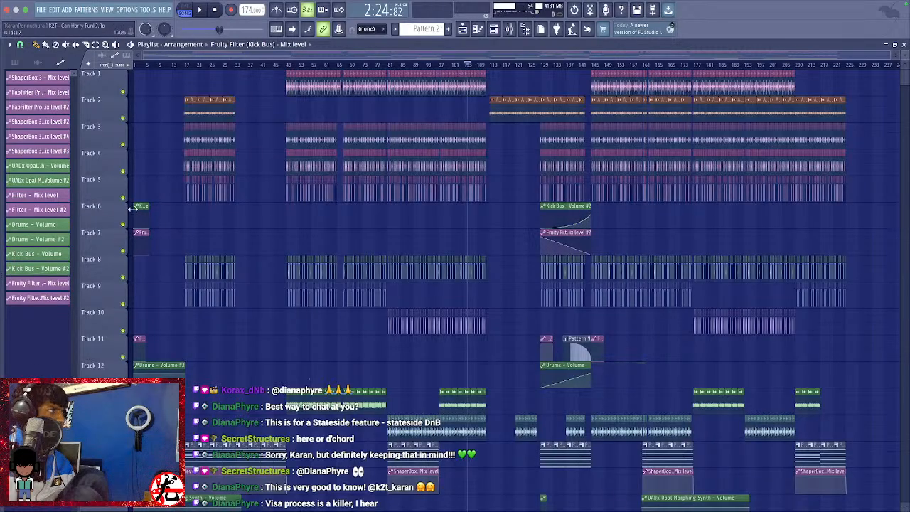
right_click(140, 229)
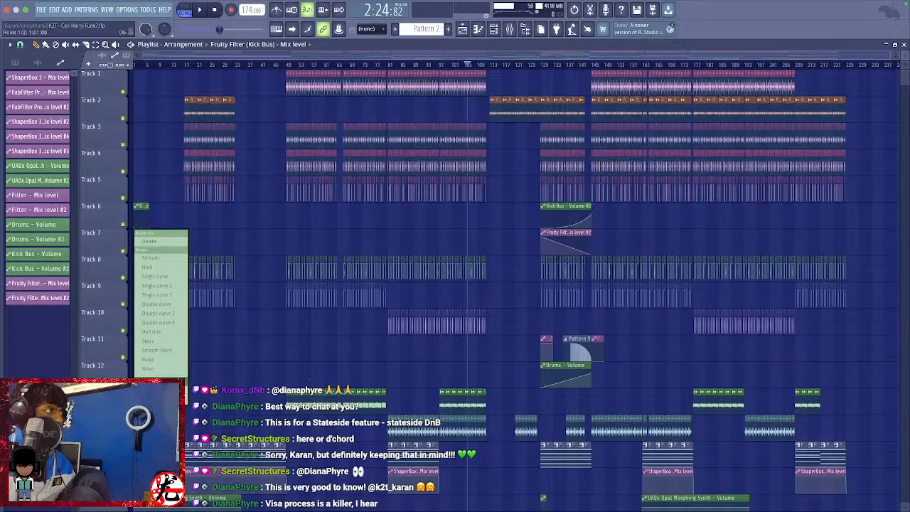
left_click(164, 267)
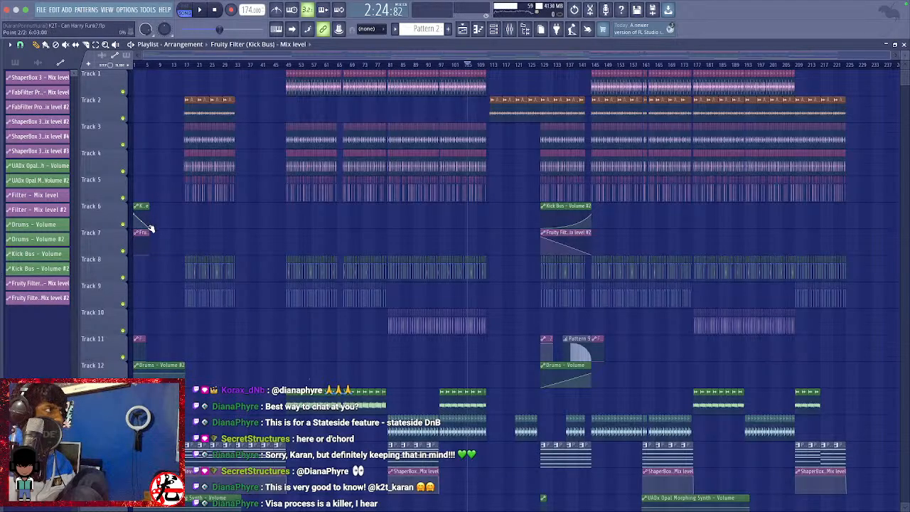
right_click(150, 228)
left_click(198, 390)
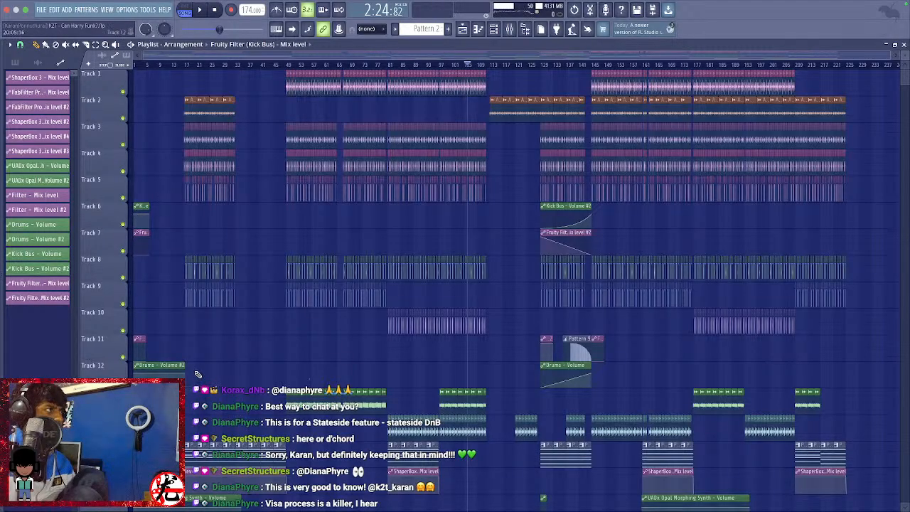
Play the drop's ending from about bar 106 into the break at bar 113 repeatedly to check the transition.
key("space")
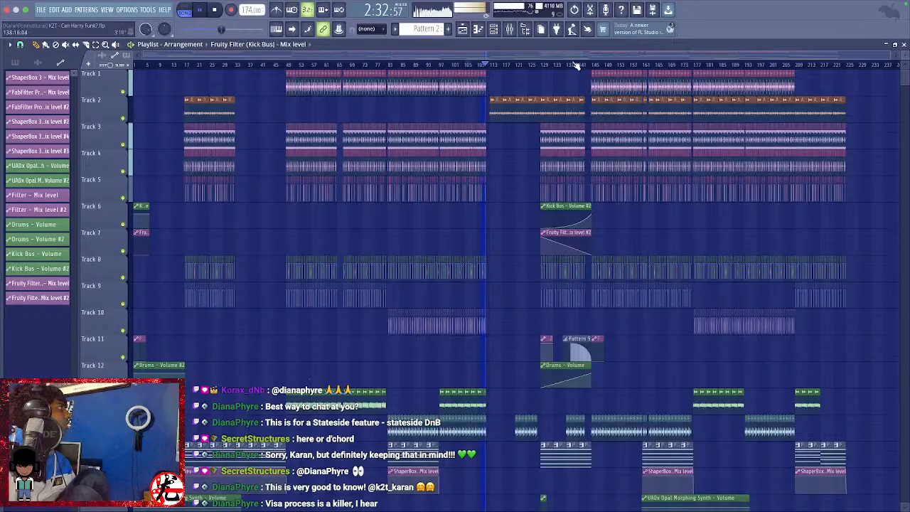
key("space")
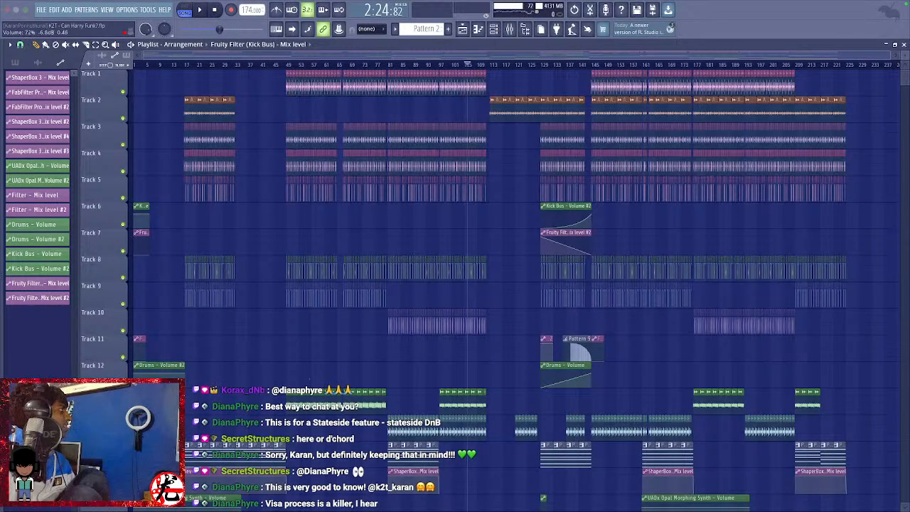
key("space")
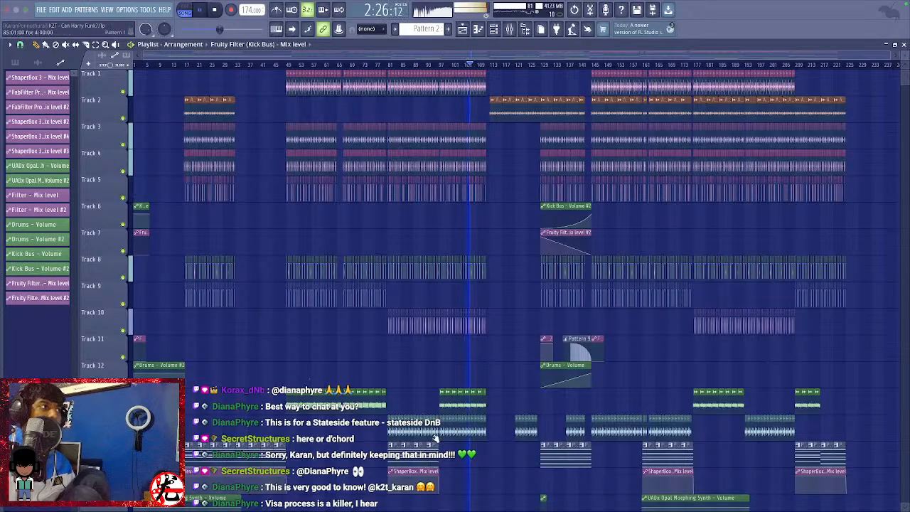
key("space")
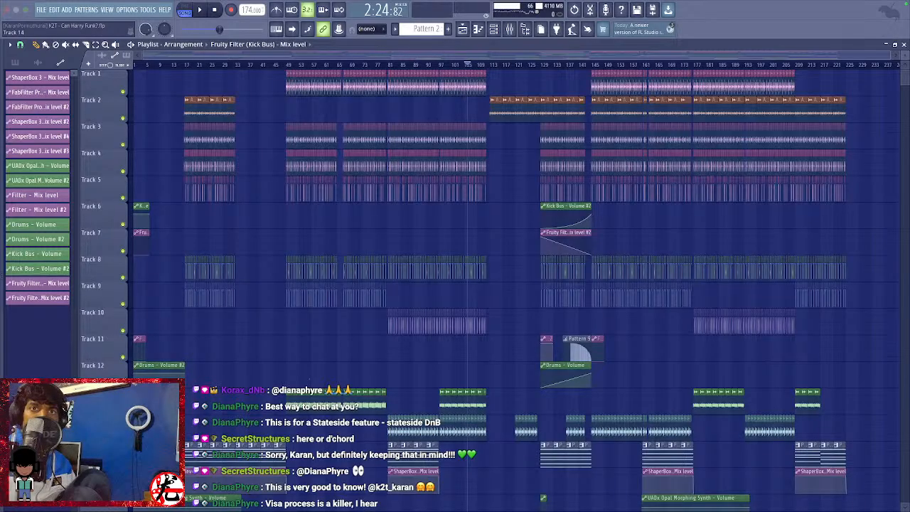
key("space")
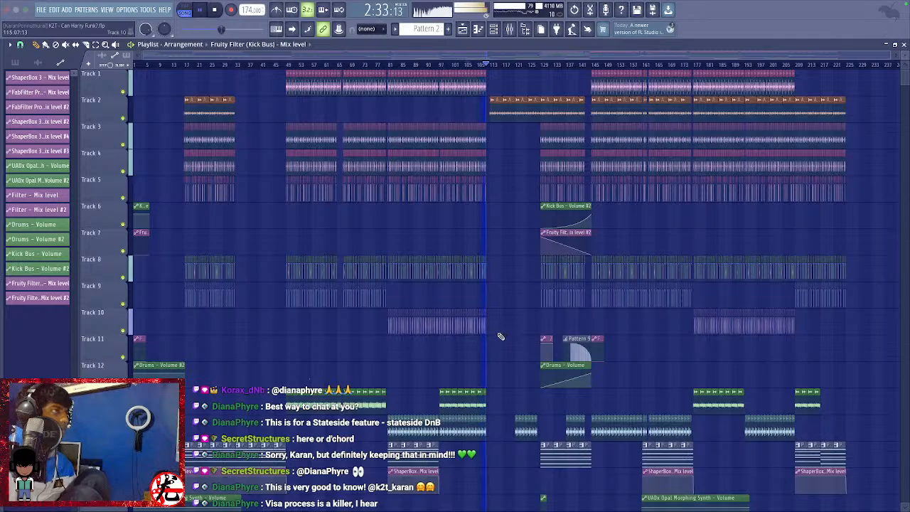
key("space")
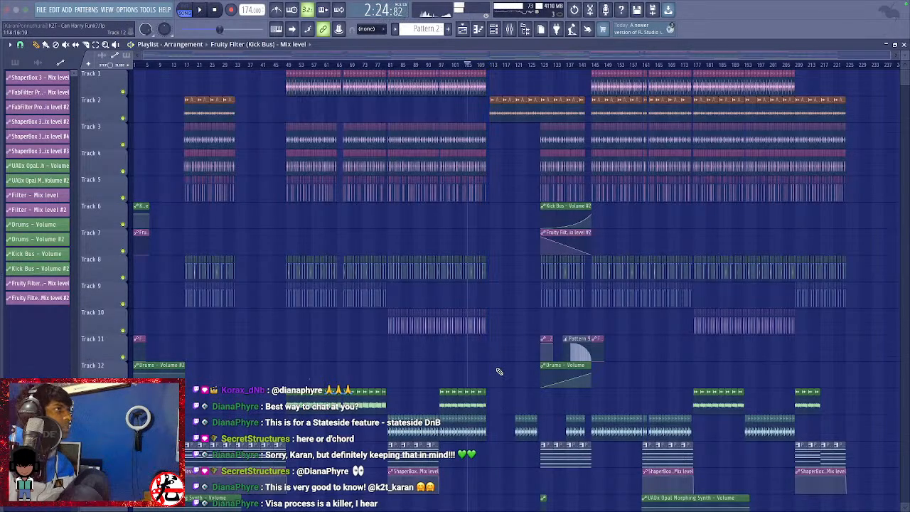
Set the playback start to bar 110 and briefly audition from there.
scroll(499, 370, "up", 8)
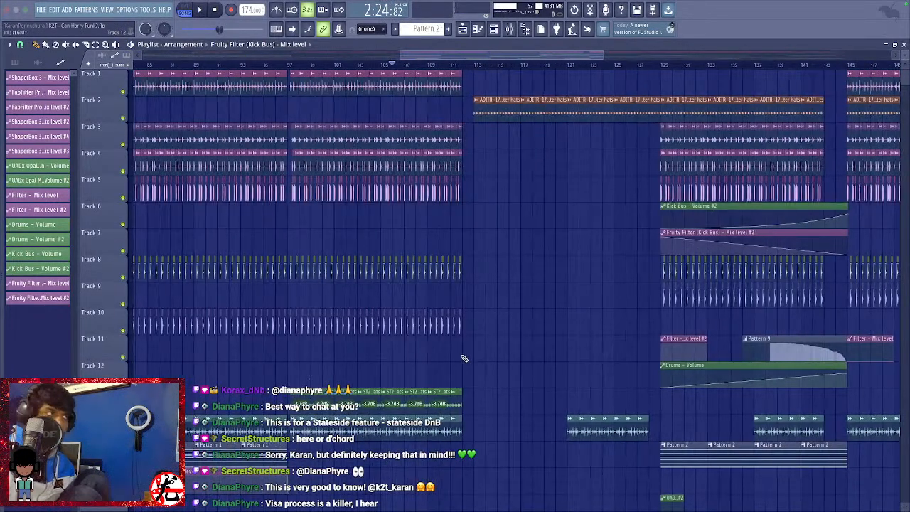
scroll(469, 354, "up", 6)
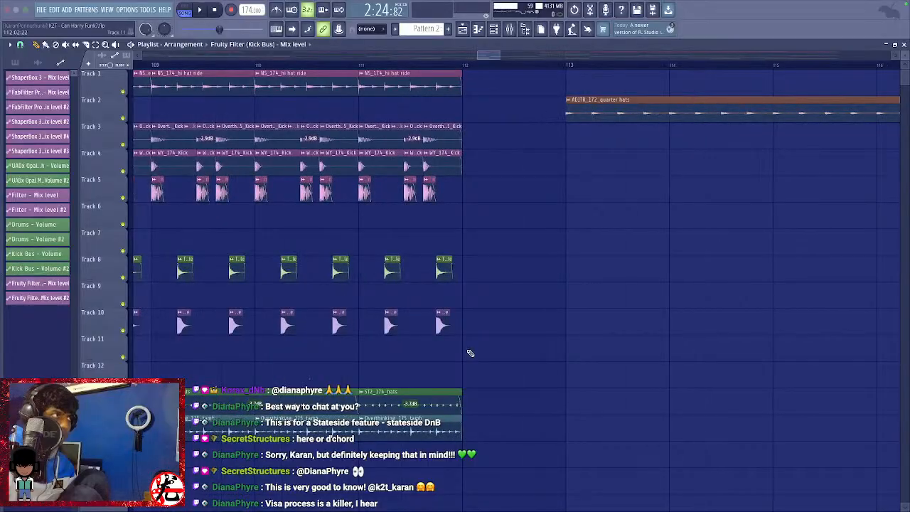
key("space")
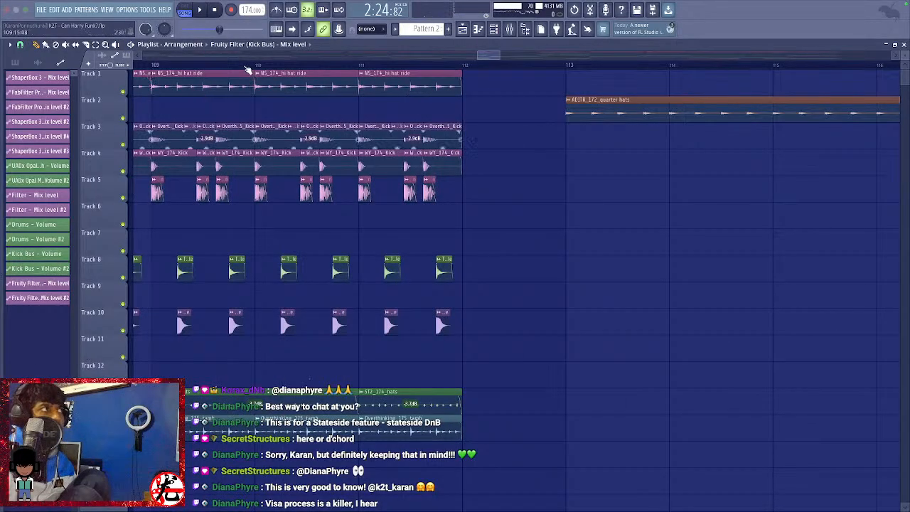
key("space")
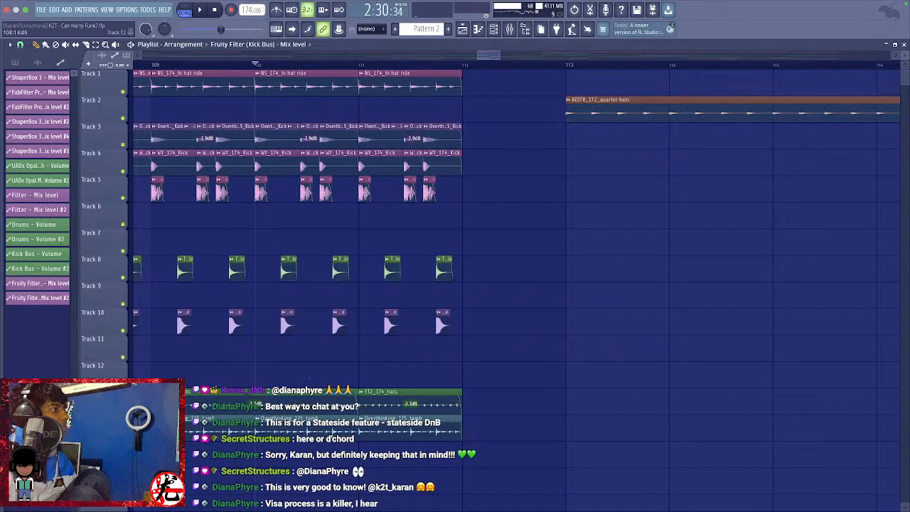
Listen to the transition into bar 113 with tracks 1 to 14 muted, and unmute those tracks.
scroll(489, 213, "down", 10)
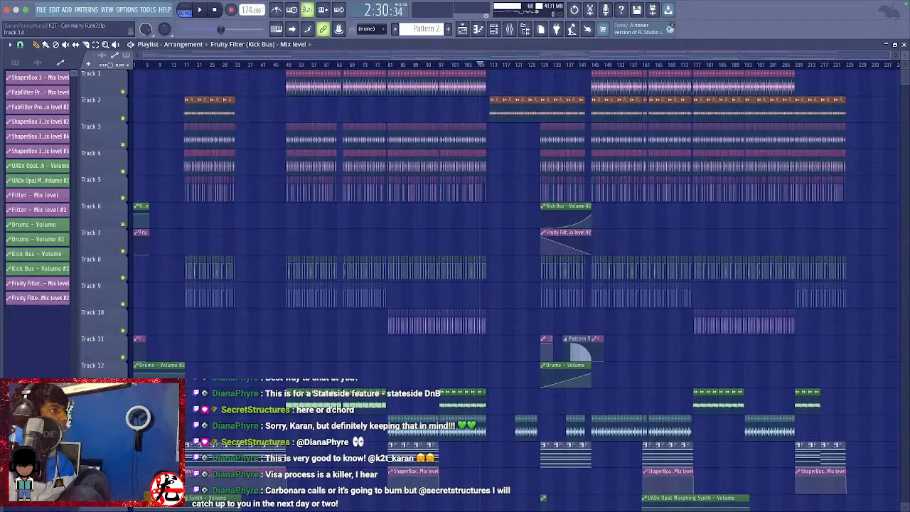
scroll(205, 395, "up", 5)
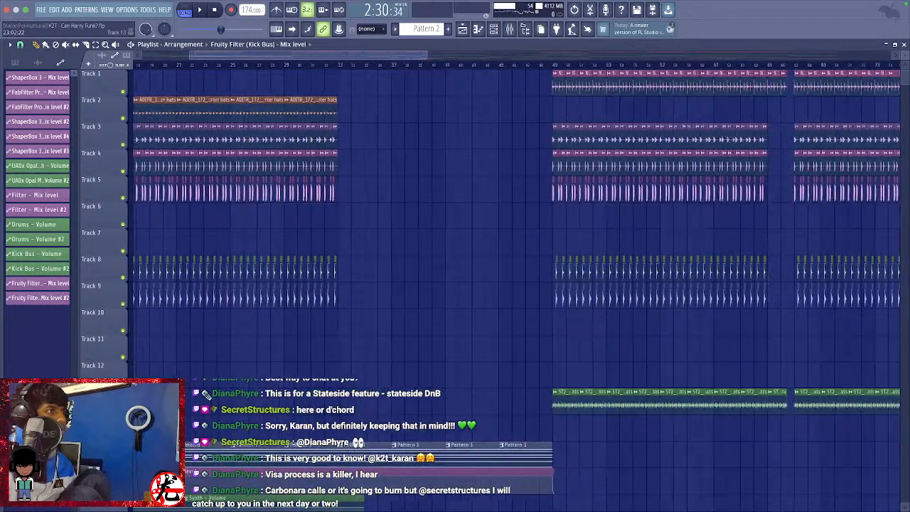
scroll(205, 394, "down", 3)
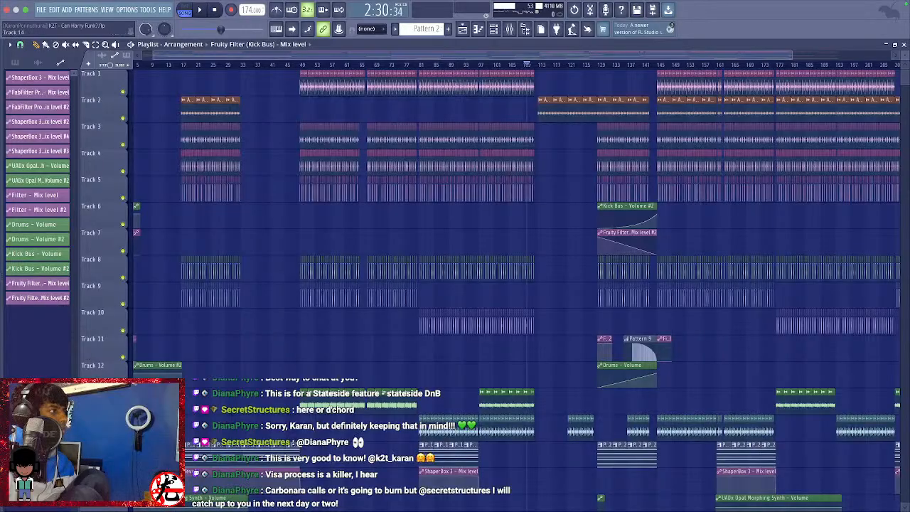
right_click(126, 90)
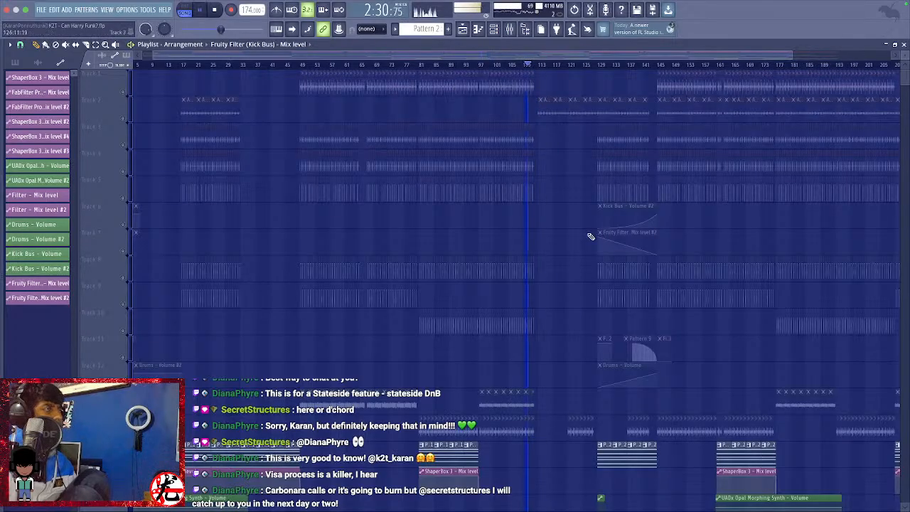
scroll(545, 264, "up", 3)
scroll(527, 290, "up", 5)
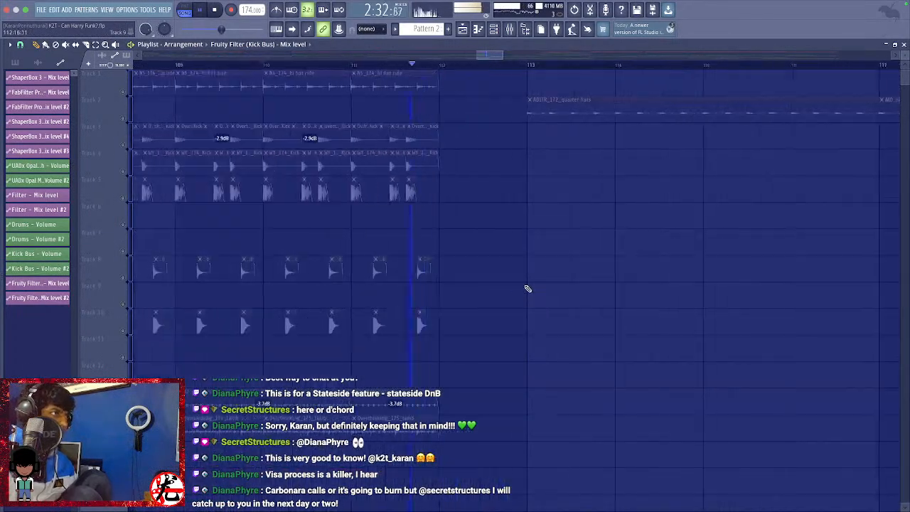
scroll(527, 288, "down", 4)
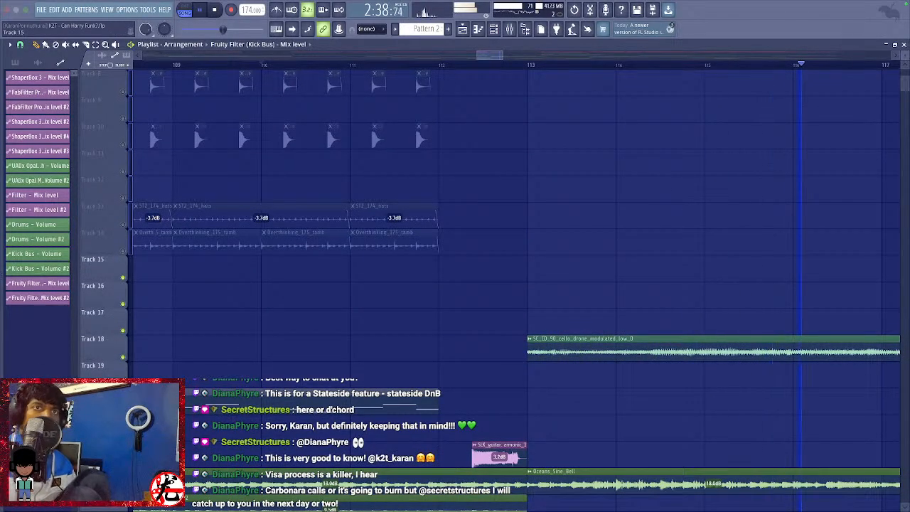
scroll(582, 421, "down", 10)
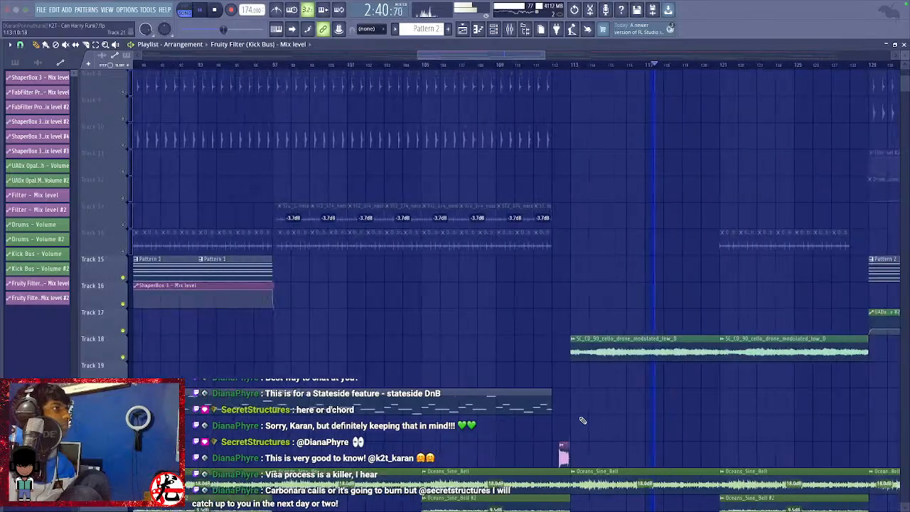
scroll(582, 421, "down", 2)
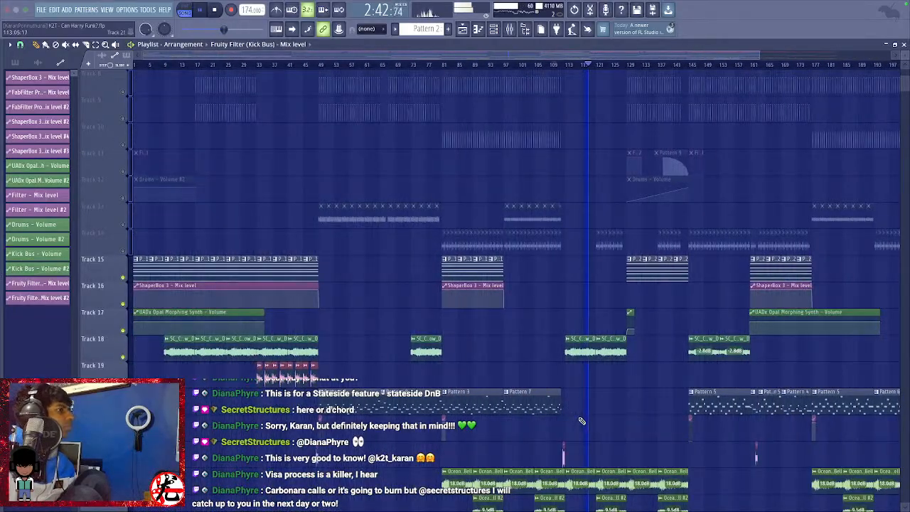
key("space")
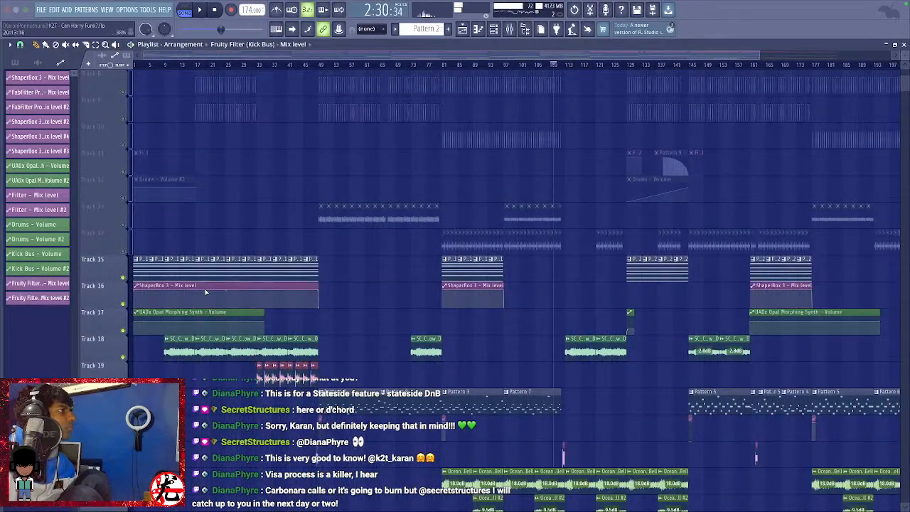
left_click(123, 253)
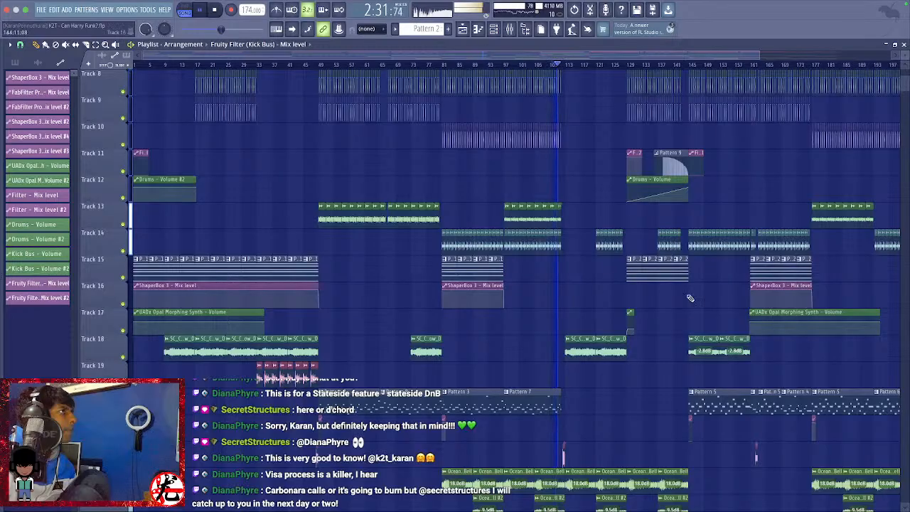
Replay from bar 110 and examine where the drum, hat and kick clips end at bar 112.
scroll(583, 284, "up", 4)
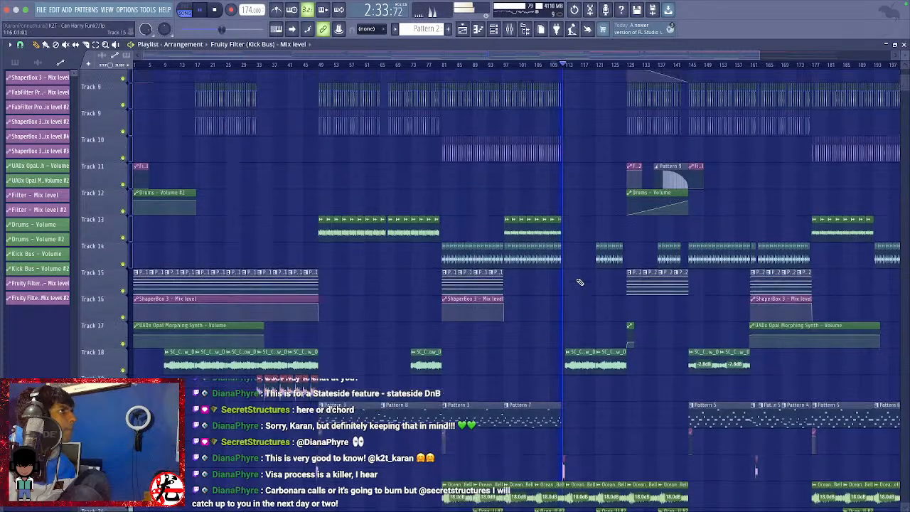
key("space")
scroll(580, 282, "up", 6)
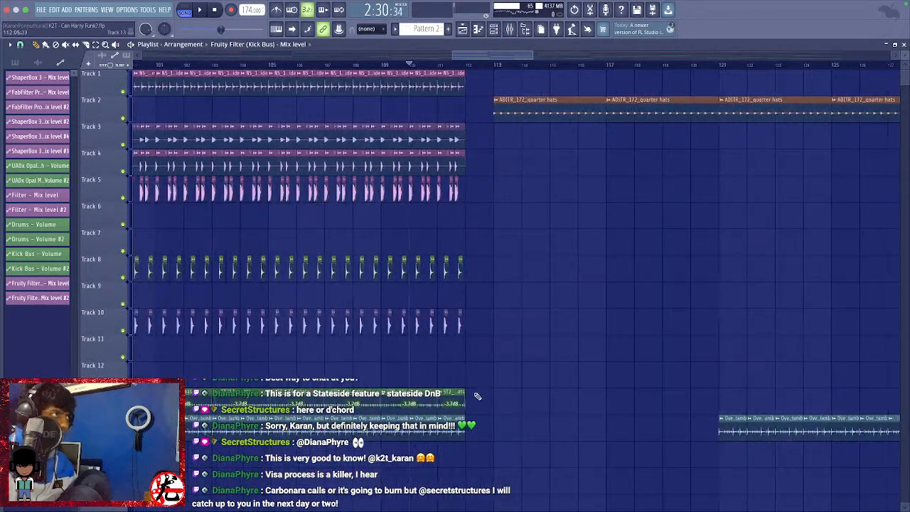
scroll(478, 396, "up", 4)
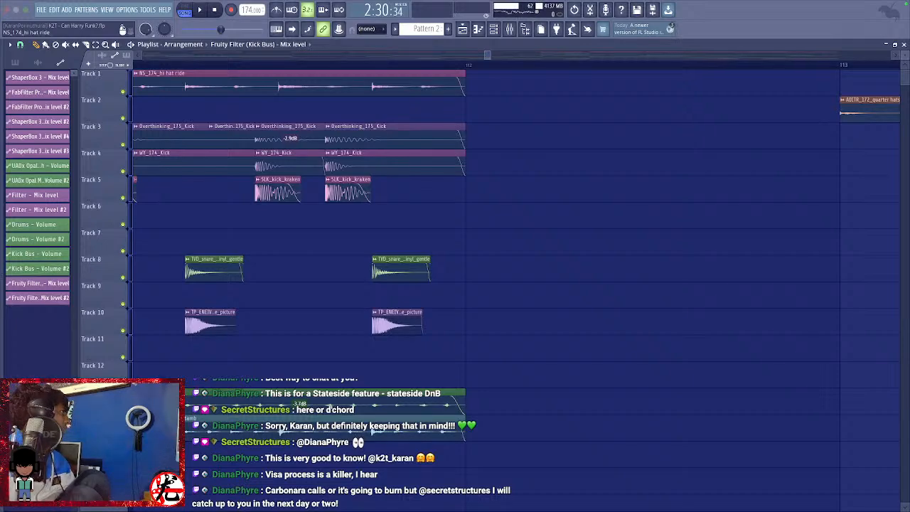
key("space")
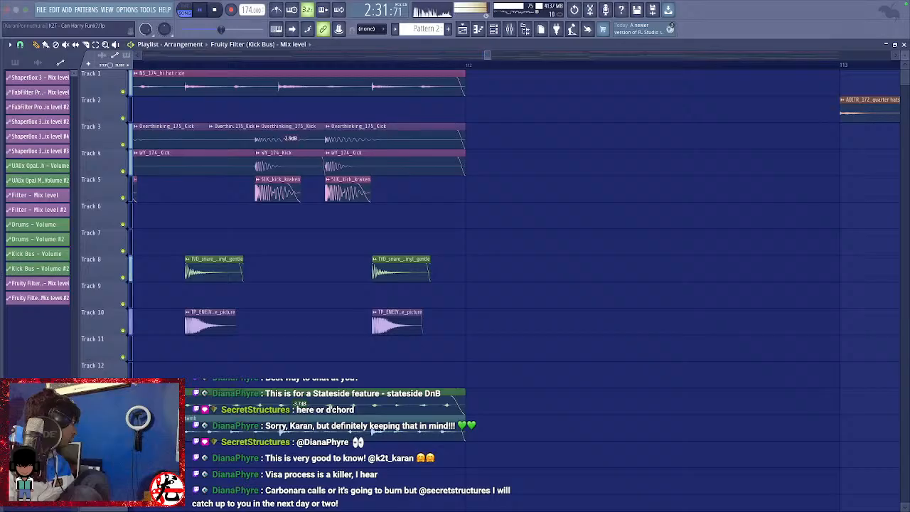
key("space")
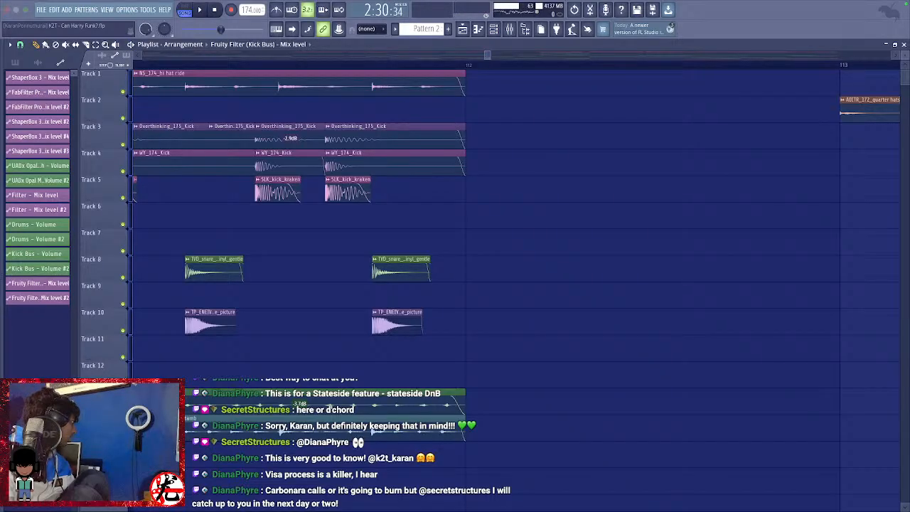
Replay the end of the drop around bar 111 and check how the drum clips stop at bar 112.
key("space")
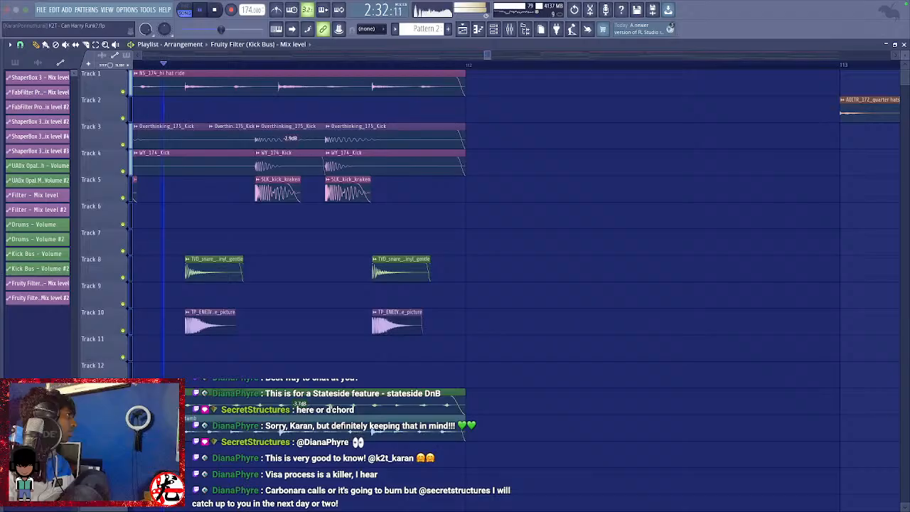
key("space")
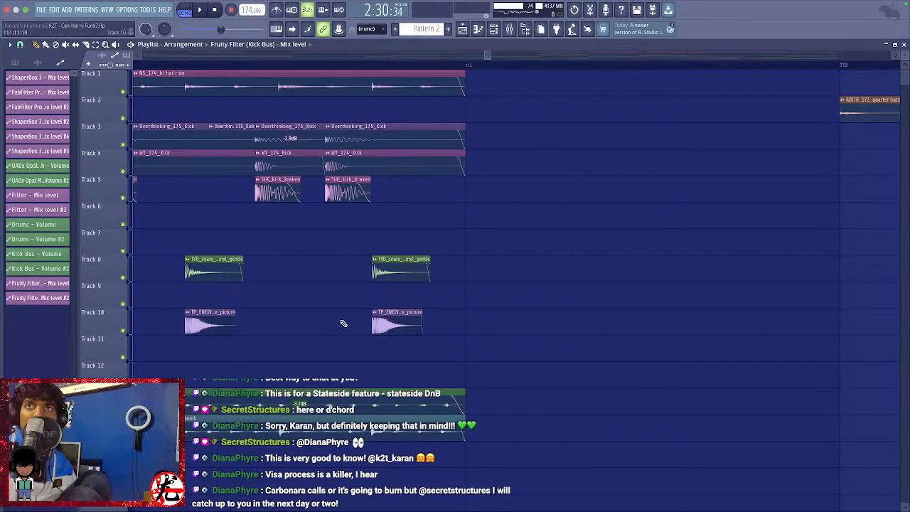
scroll(344, 323, "down", 6)
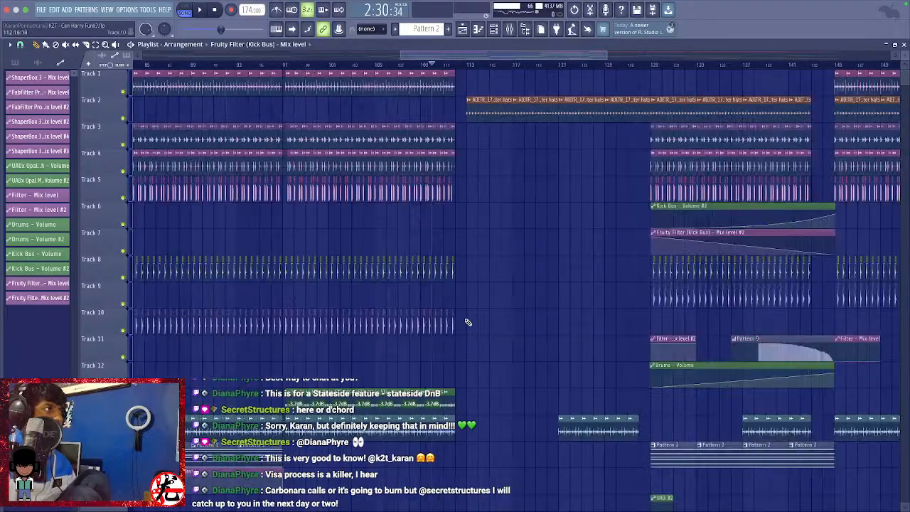
scroll(467, 322, "down", 4)
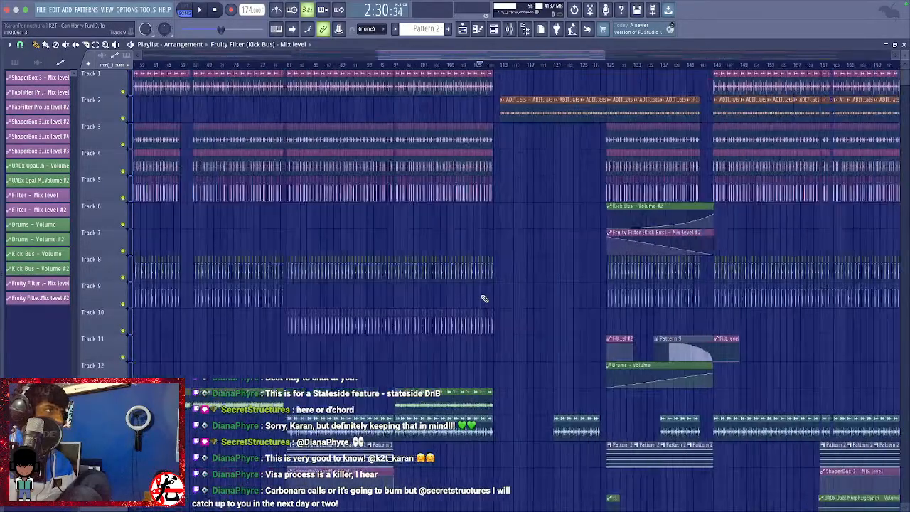
scroll(508, 288, "up", 5)
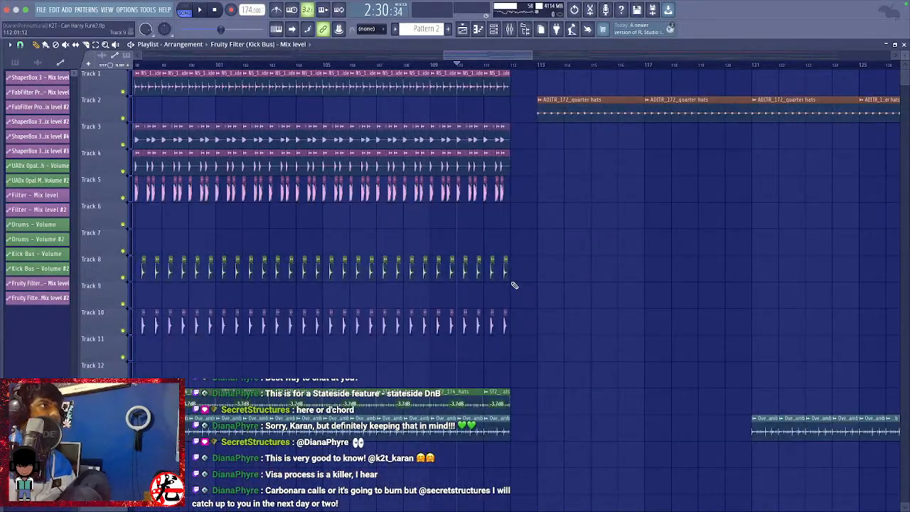
key("space")
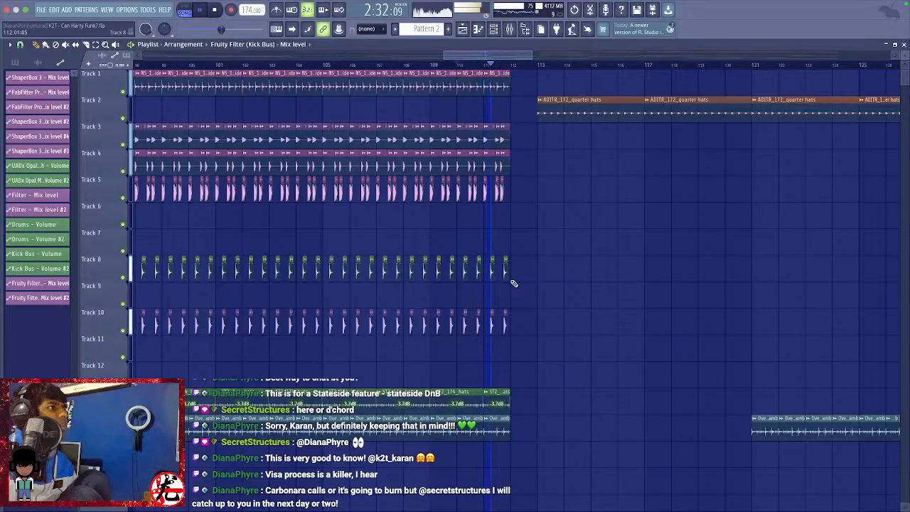
key("space")
Lengthen the fade-outs of the last hat, tambourine, hi-hat ride and kick clips ending at bar 112, and audition the ending.
scroll(516, 425, "up", 3)
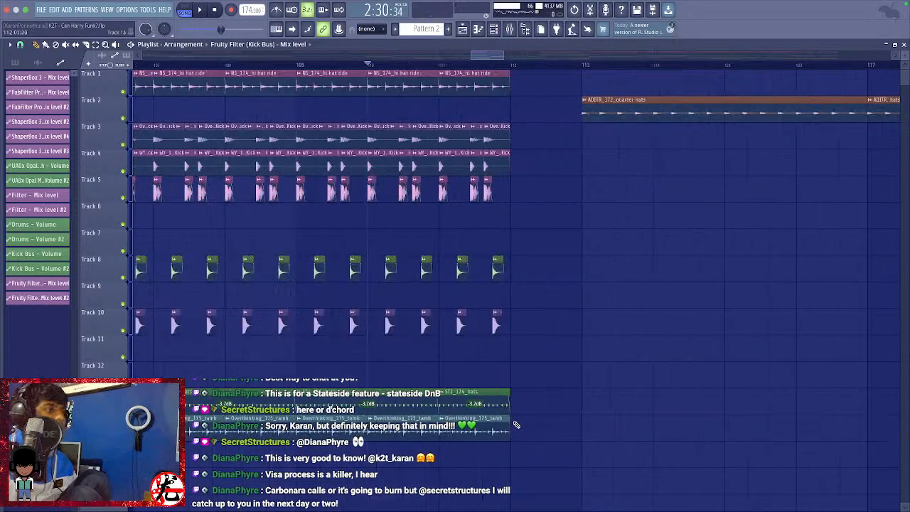
scroll(516, 425, "up", 2)
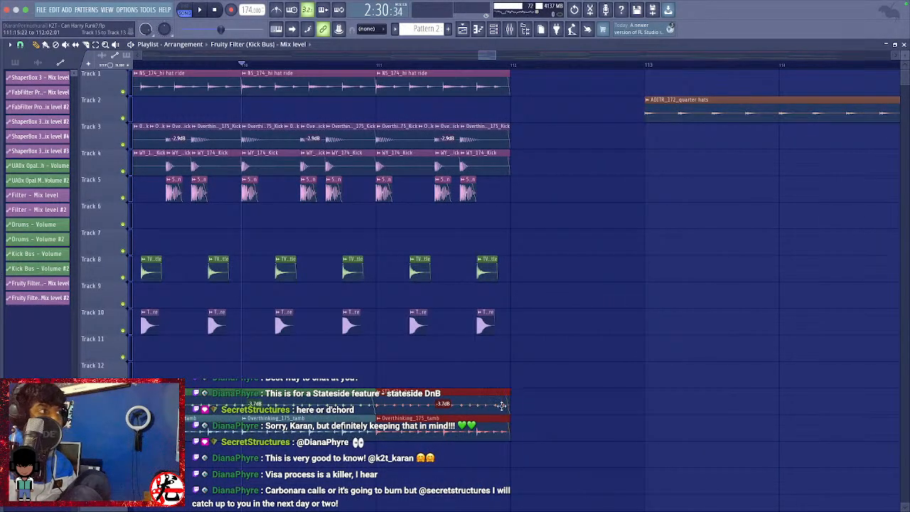
key("space")
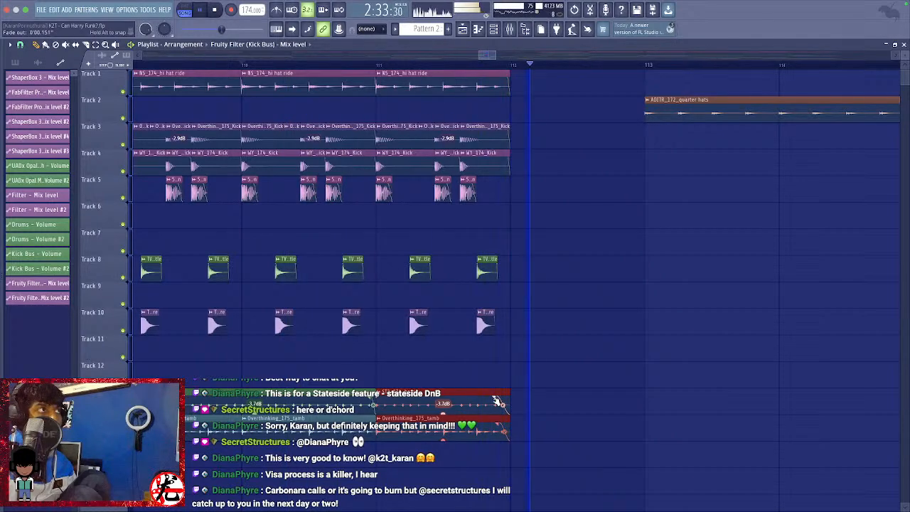
key("space")
left_click_drag(536, 231, 507, 80)
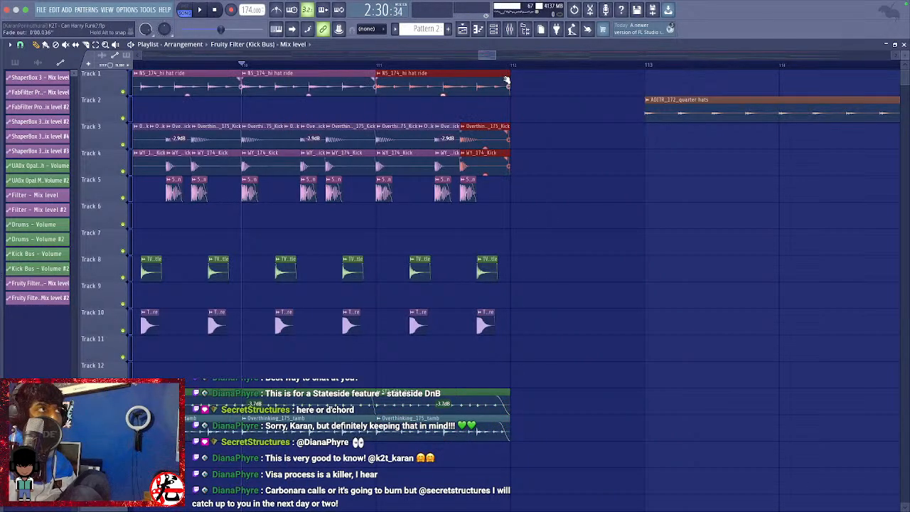
key("space")
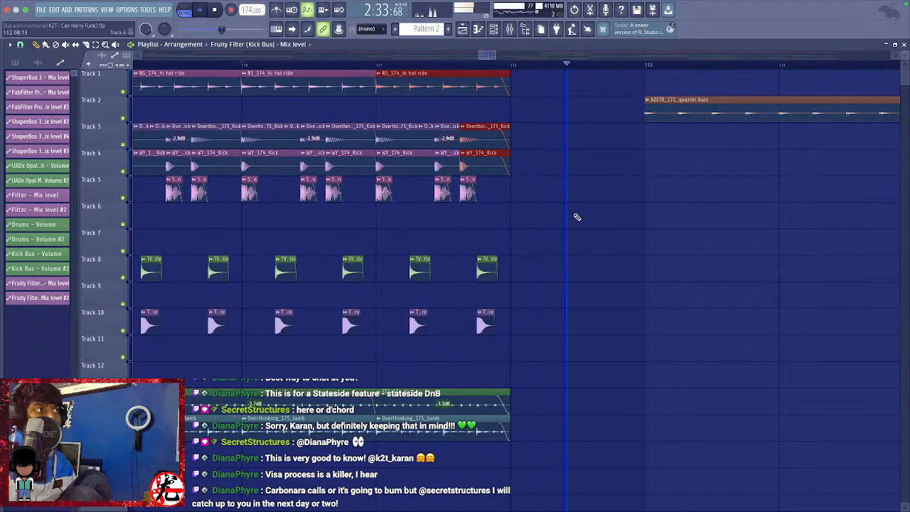
Listen to the break and the entry of the build-up at bar 129, restarting playback from about bar 126.
scroll(565, 278, "down", 1)
scroll(565, 279, "down", 20)
scroll(566, 279, "down", 6, "ctrl")
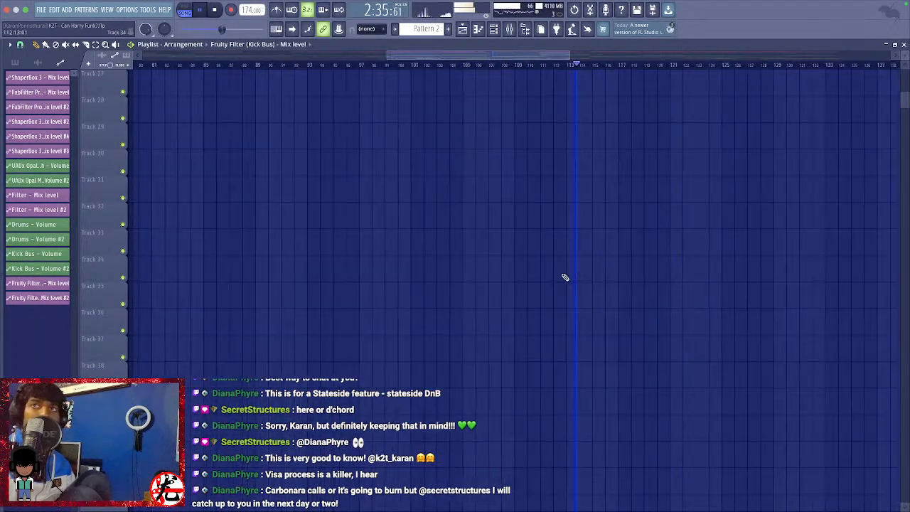
scroll(565, 277, "up", 20)
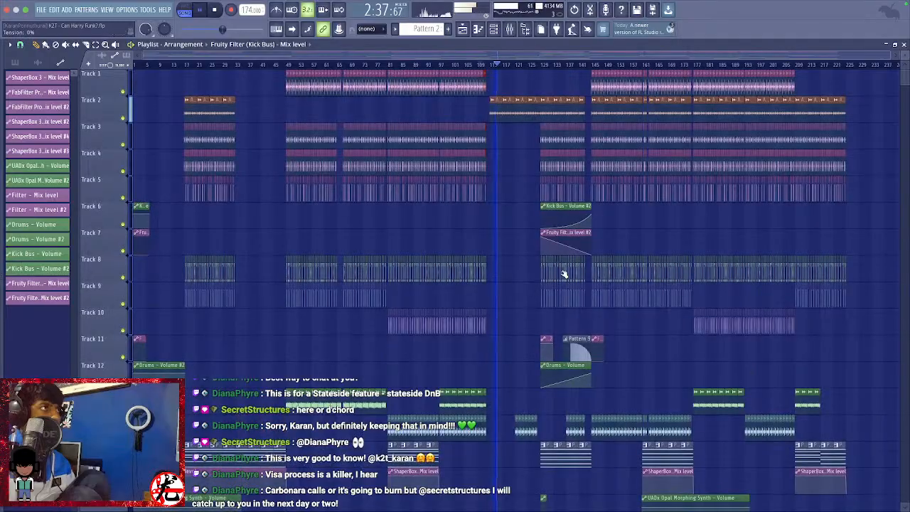
left_click(539, 65)
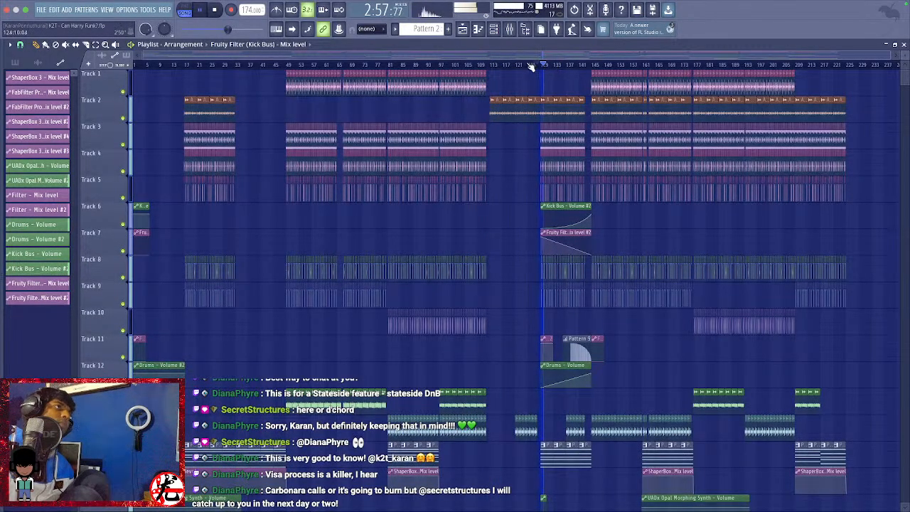
left_click(531, 66)
scroll(533, 65, "up", 5)
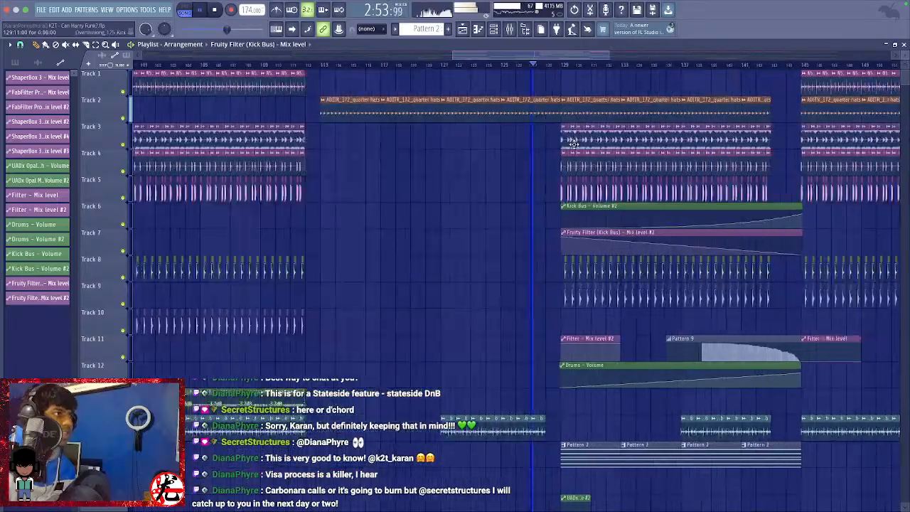
scroll(576, 149, "up", 3)
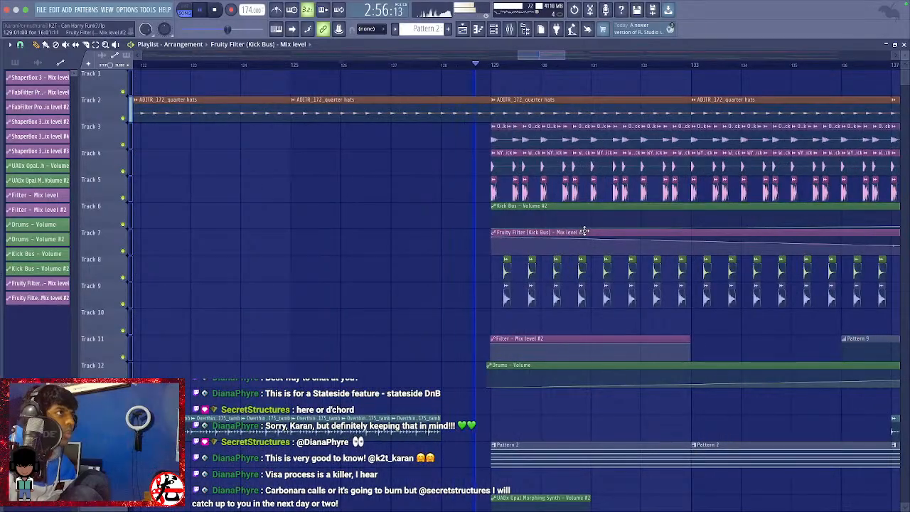
key("space")
key("space")
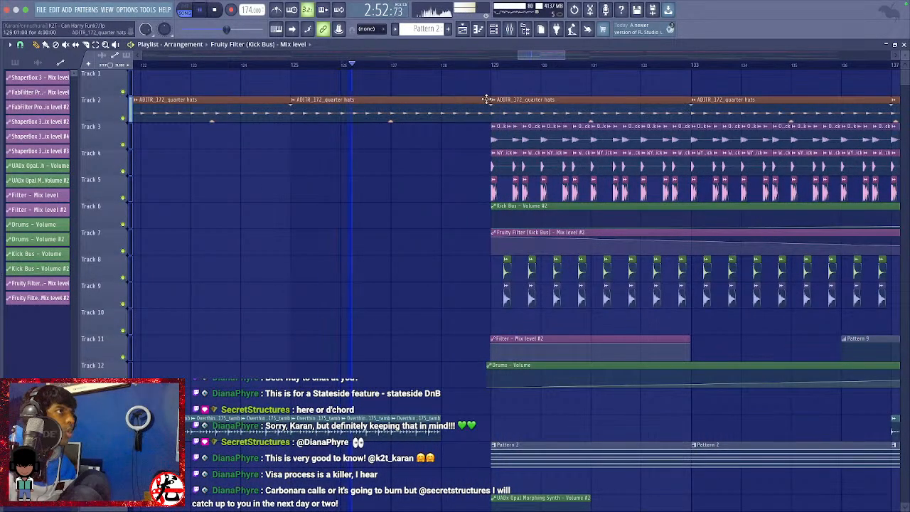
Lengthen the fade-out of the Track 2 quarter hats clip that ends at bar 129, and play the transition.
key("space")
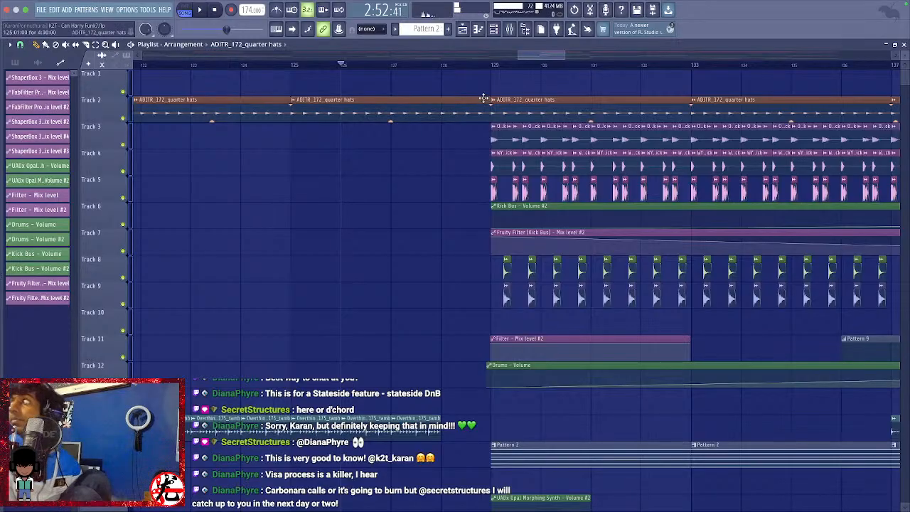
key("space")
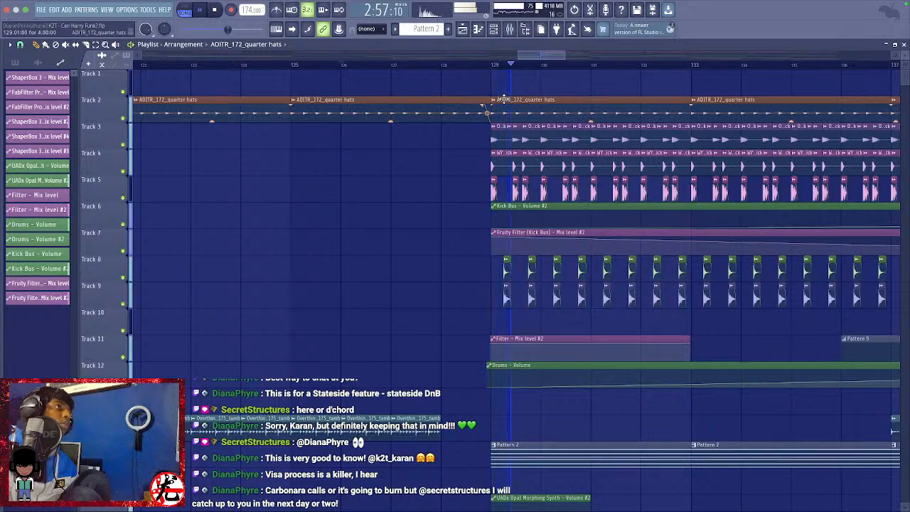
key("space")
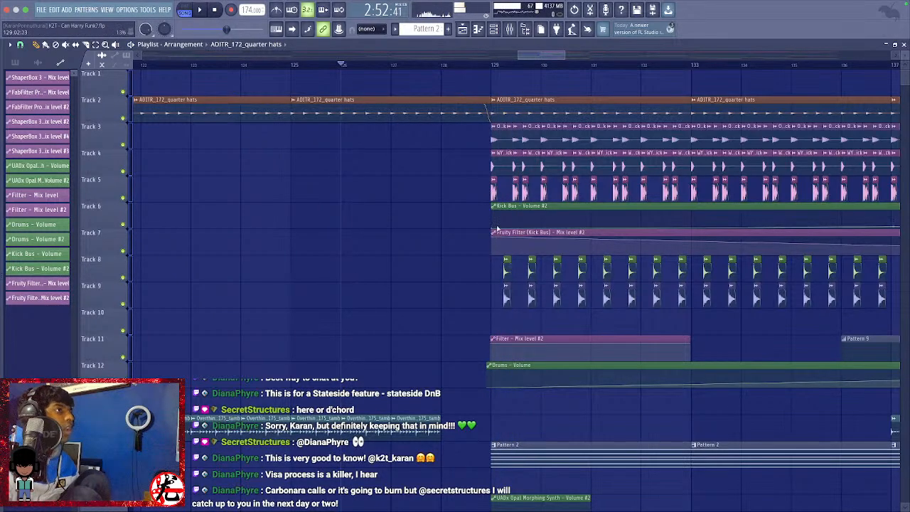
Turn grid snapping off and shift the Kick Bus volume and Fruity Filter automation clips to start slightly before bar 129.
scroll(497, 231, "up", 5)
left_click_drag(511, 267, 507, 213)
left_click(20, 45)
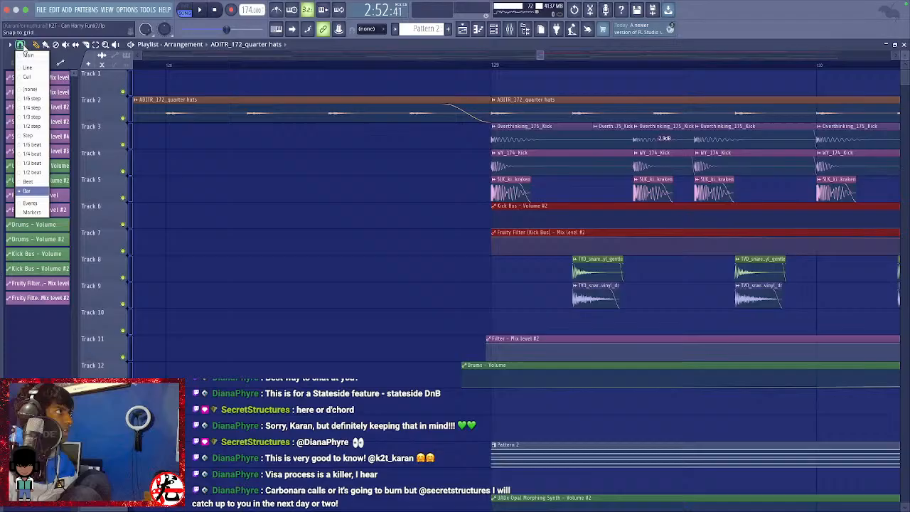
left_click(32, 89)
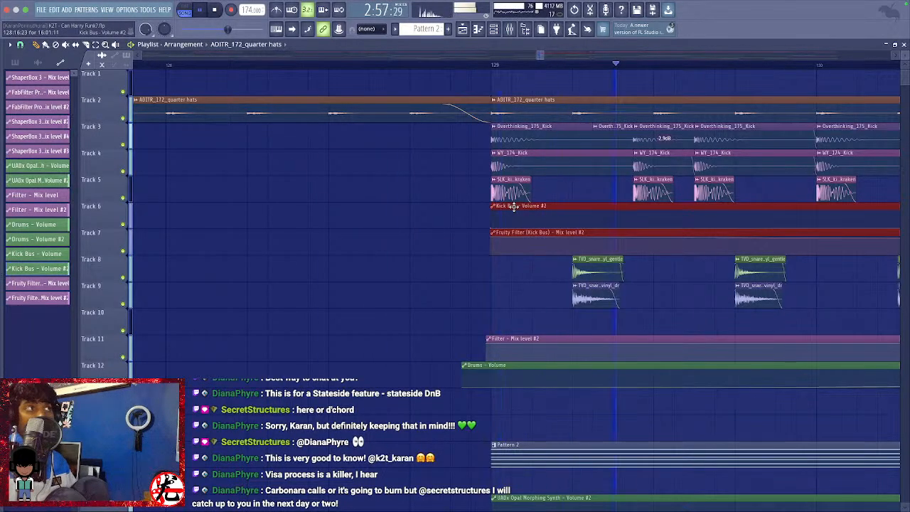
key("space")
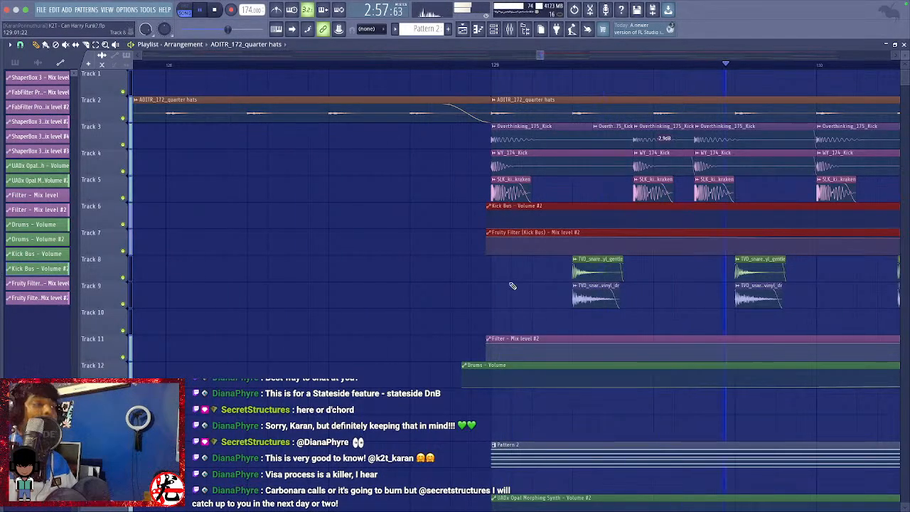
Play the whole arrangement on through the build-up and second drop, and save the project.
scroll(511, 293, "down", 2)
scroll(511, 291, "down", 4)
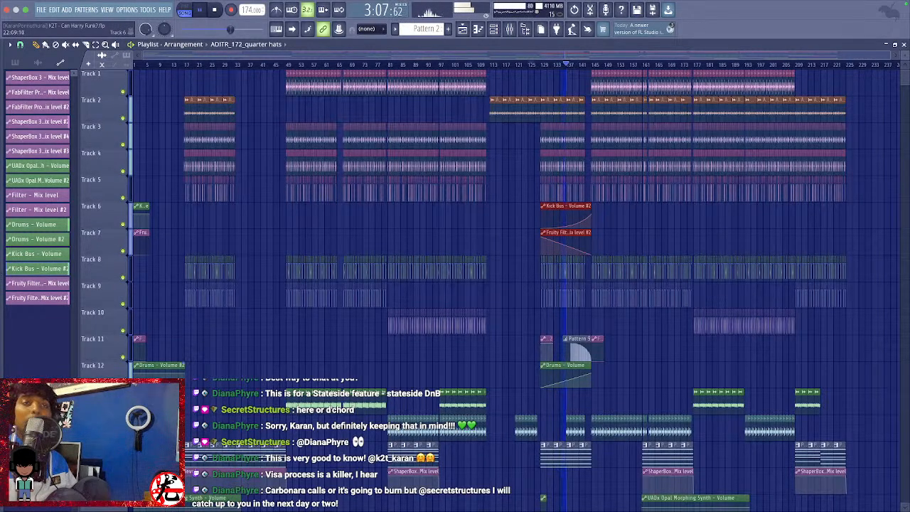
key("ctrl+s")
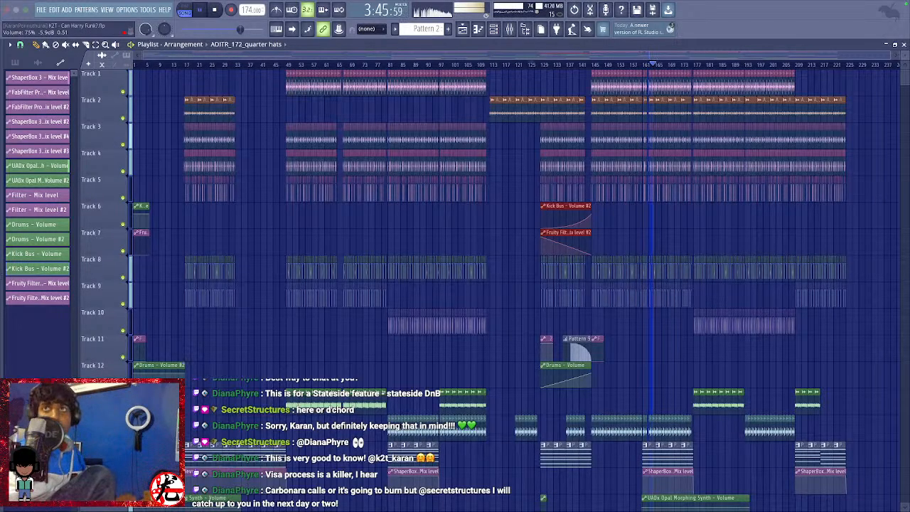
Compare the Track 22 effect hits by playing from about bar 159 and from about bar 110.
scroll(348, 366, "down", 5)
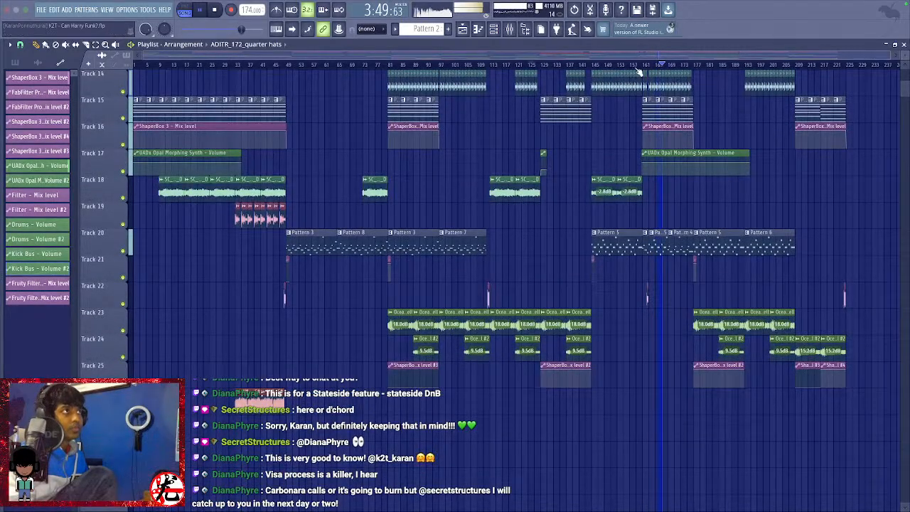
left_click(637, 64)
left_click(481, 64)
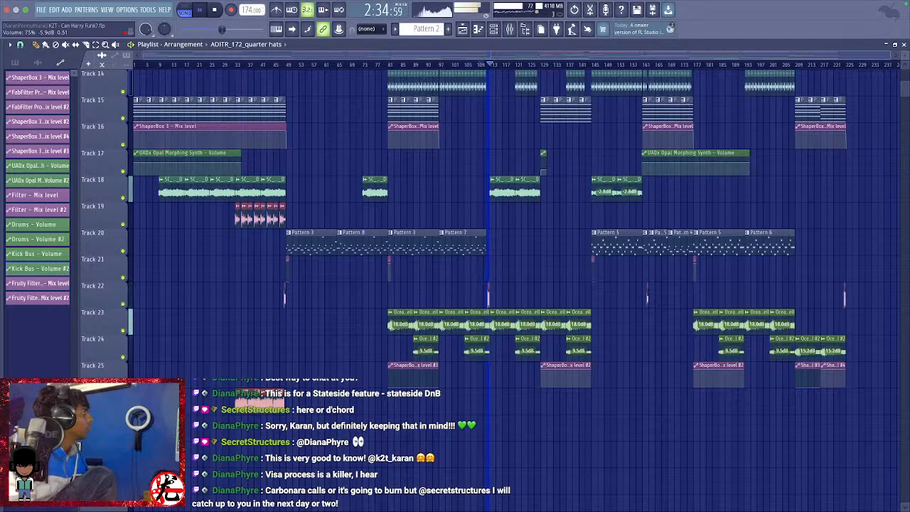
left_click(480, 65)
key("space")
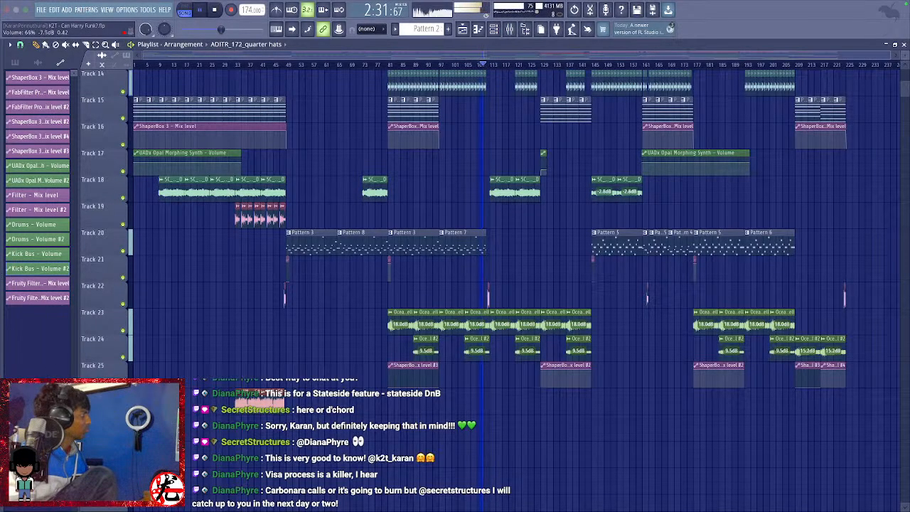
Set the gain of the Track 22 effect clip near bar 162 to 2.6 dB and replay the passages around both hits.
scroll(730, 273, "up", 5)
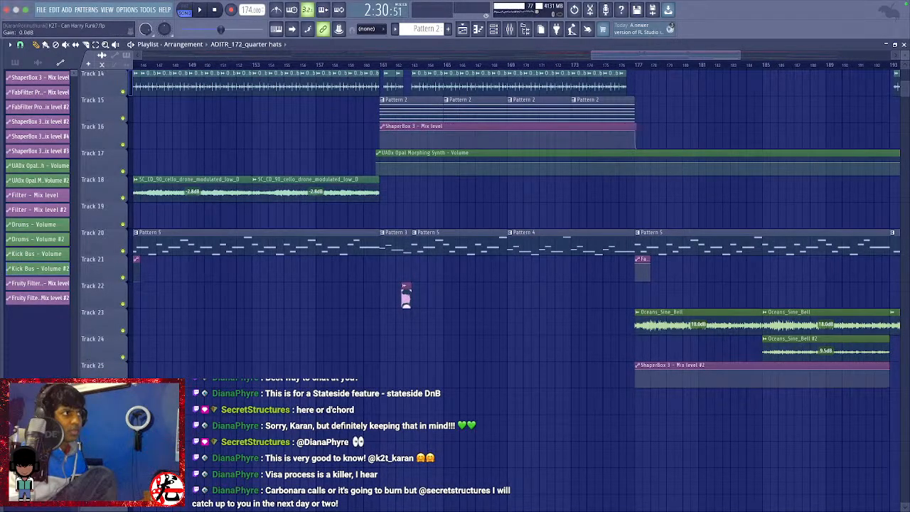
key("space")
scroll(405, 299, "down", 5)
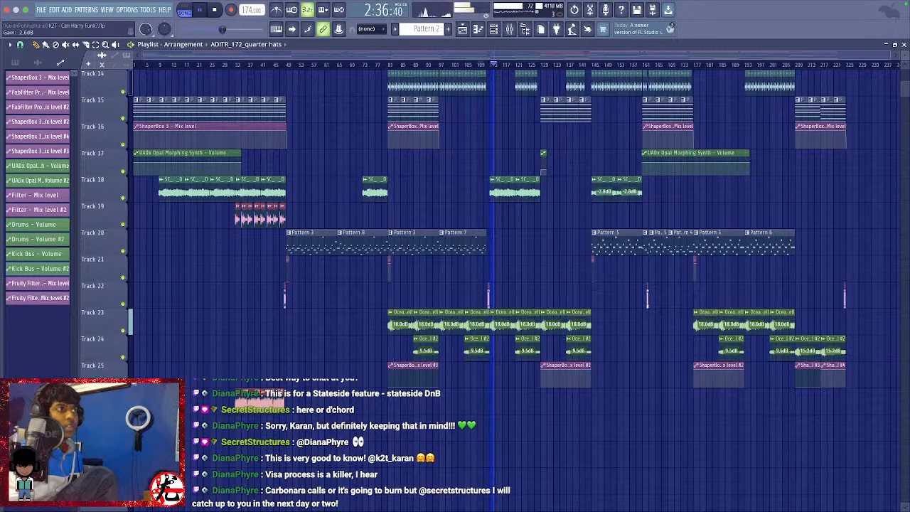
left_click(638, 61)
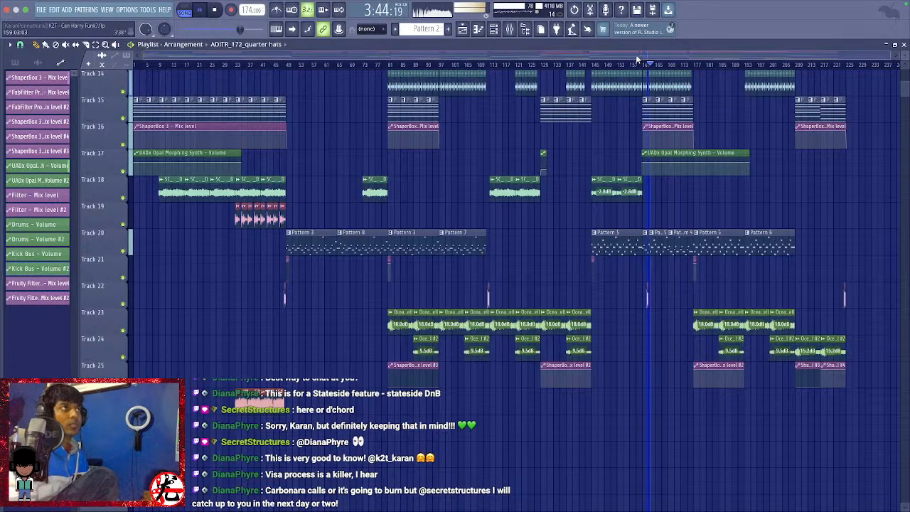
left_click(633, 65)
Add short fade-outs to the drum clips on Tracks 1 to 4 that end before the gaps at bar 161 and mid-bar 162.
key("space")
scroll(656, 105, "up", 6)
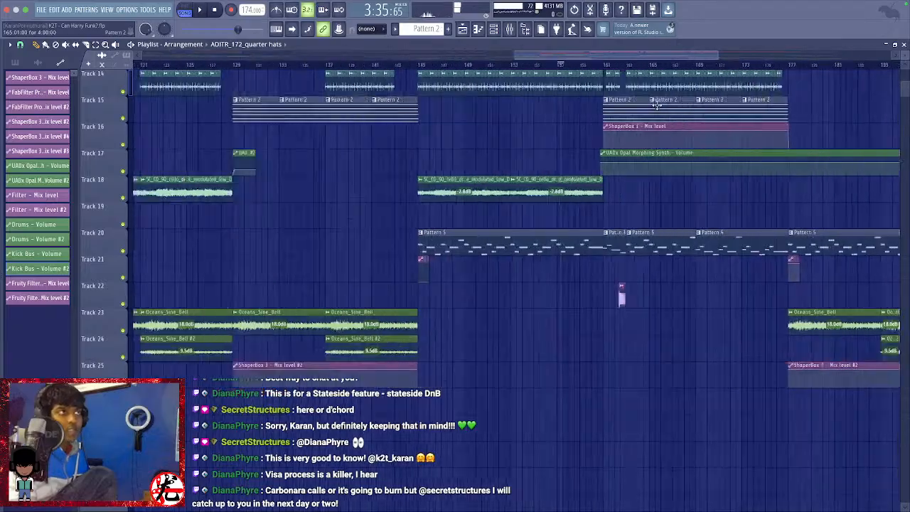
scroll(622, 114, "up", 5)
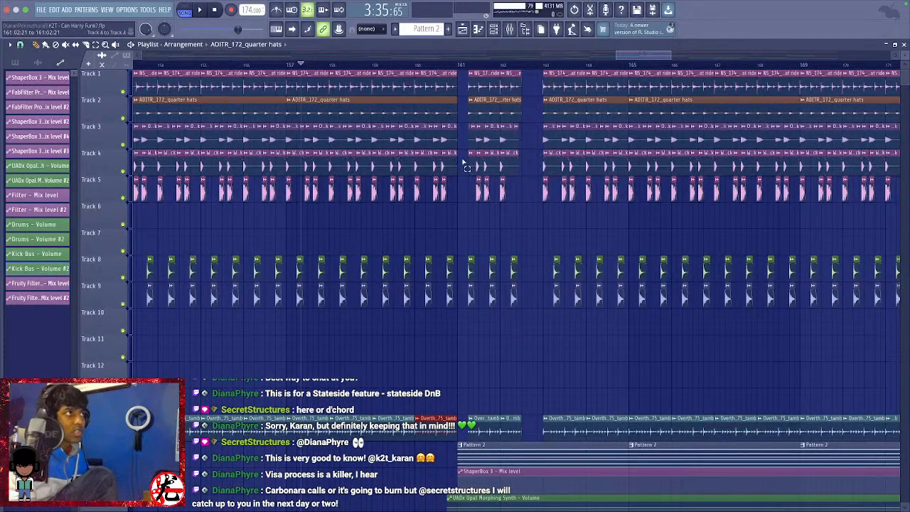
left_click_drag(464, 167, 452, 80)
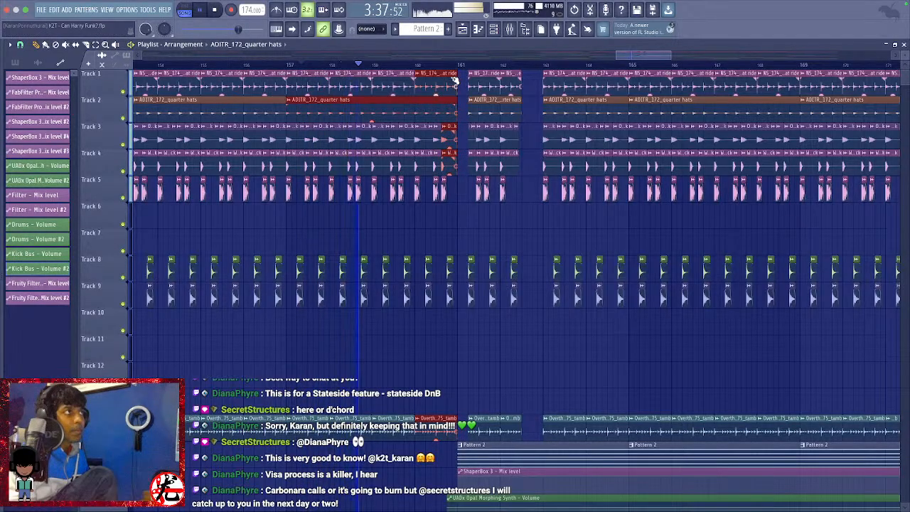
left_click_drag(535, 151, 521, 83)
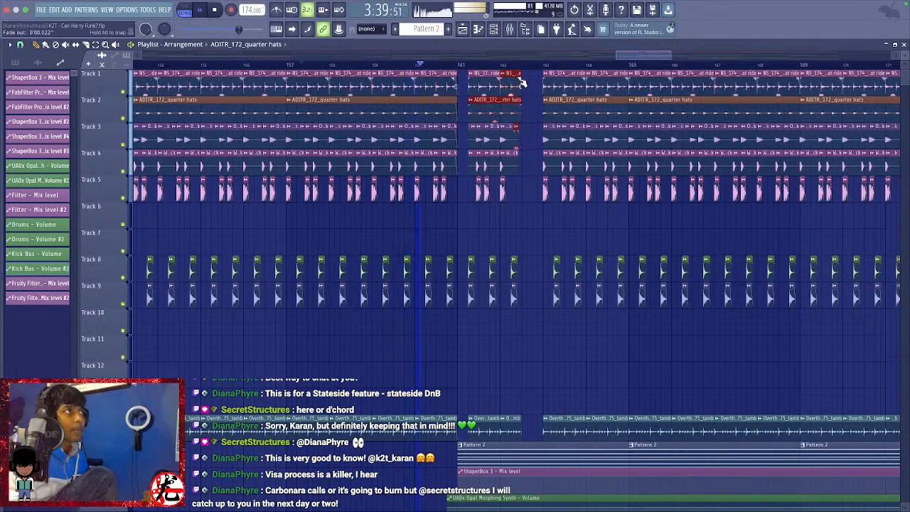
left_click(530, 162, "super")
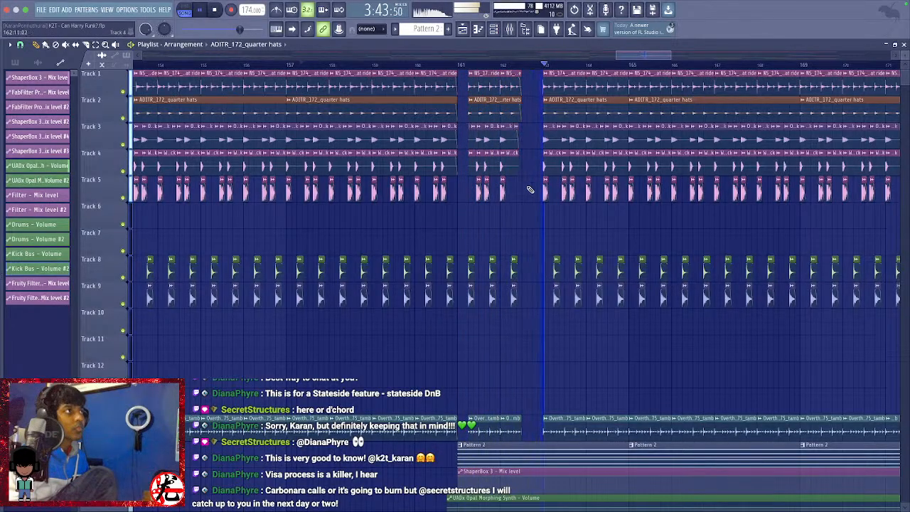
Fade out the hi hat ride, quarter hats and tambourine clips that end shortly before bar 177.
scroll(537, 244, "down", 8)
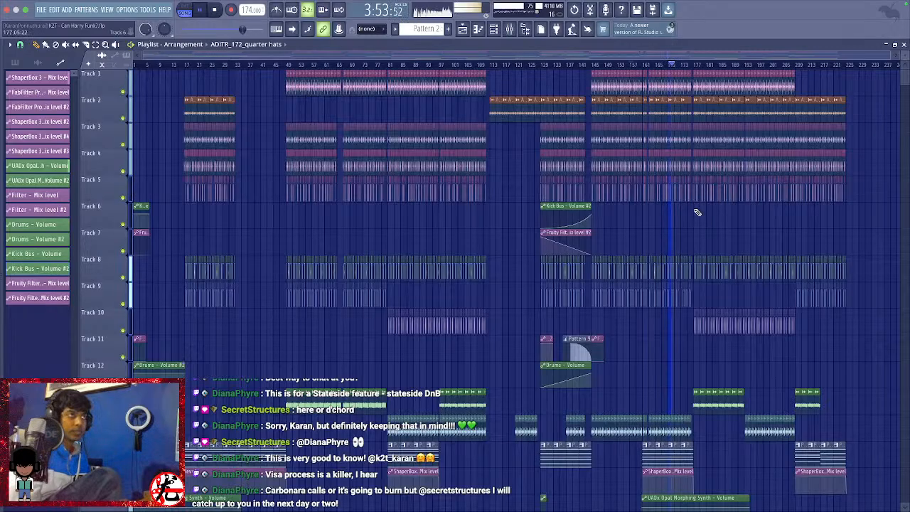
scroll(695, 205, "up", 5)
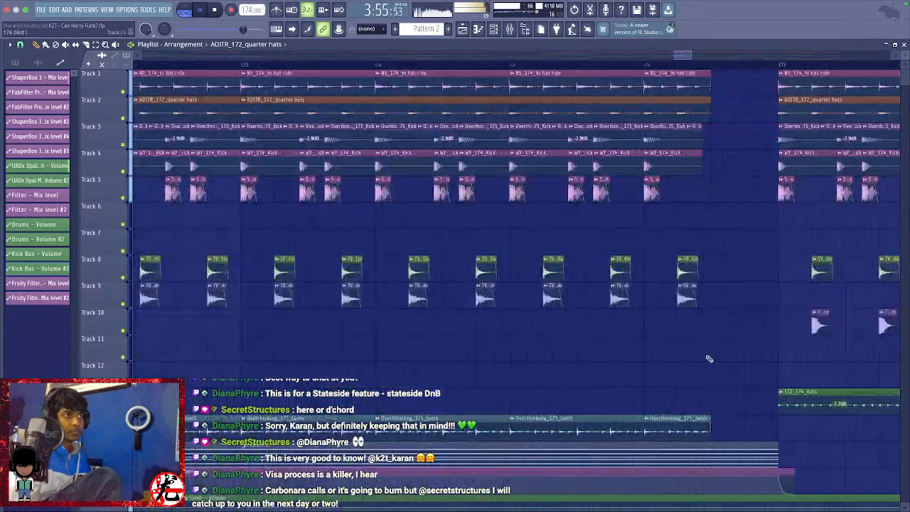
left_click(700, 424)
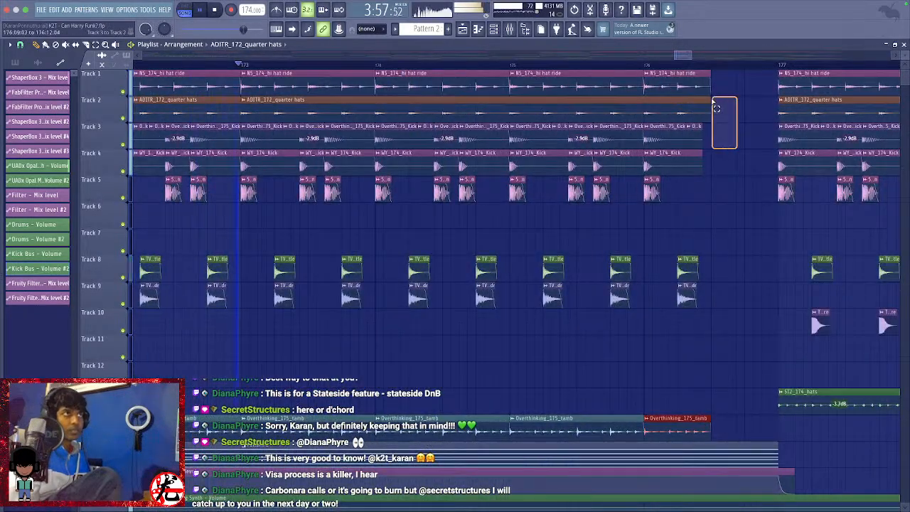
left_click(710, 103)
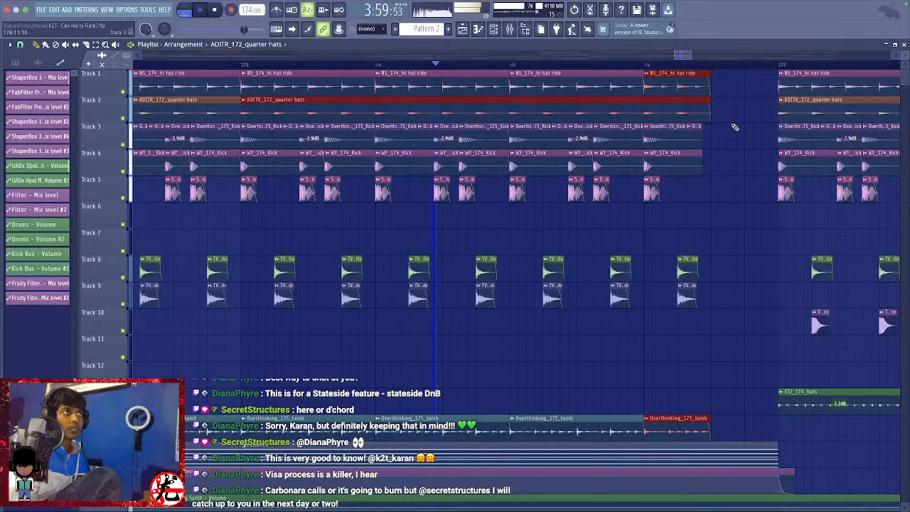
Play the arrangement on through the section after bar 177 to about bar 189, and stop playback.
scroll(735, 126, "down", 3)
scroll(735, 126, "down", 4)
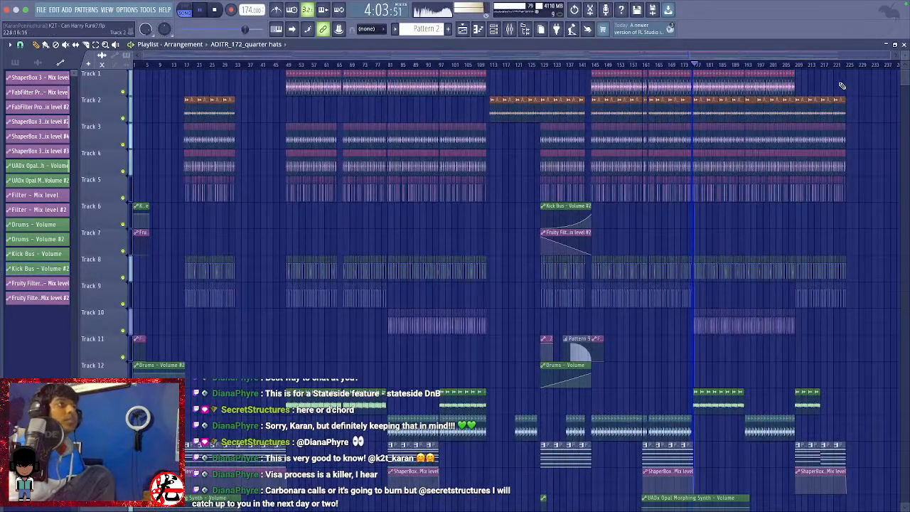
scroll(839, 87, "up", 5)
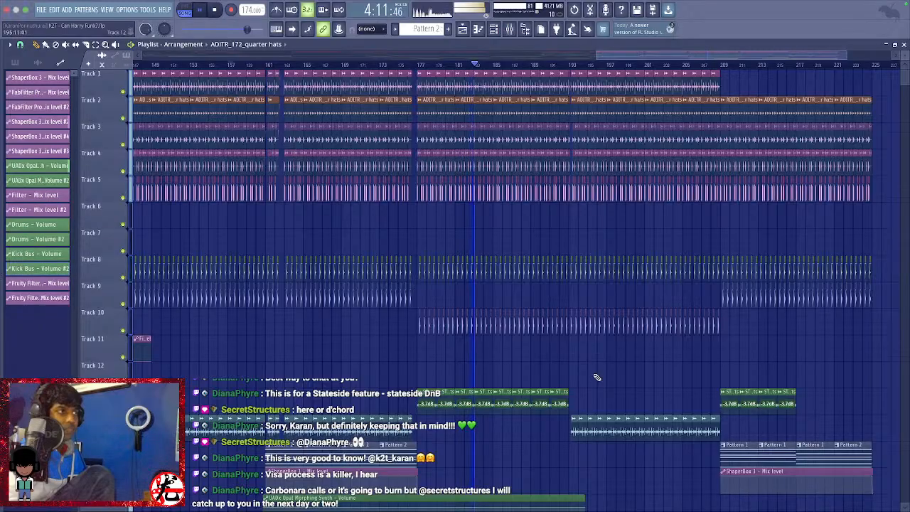
scroll(595, 376, "down", 4)
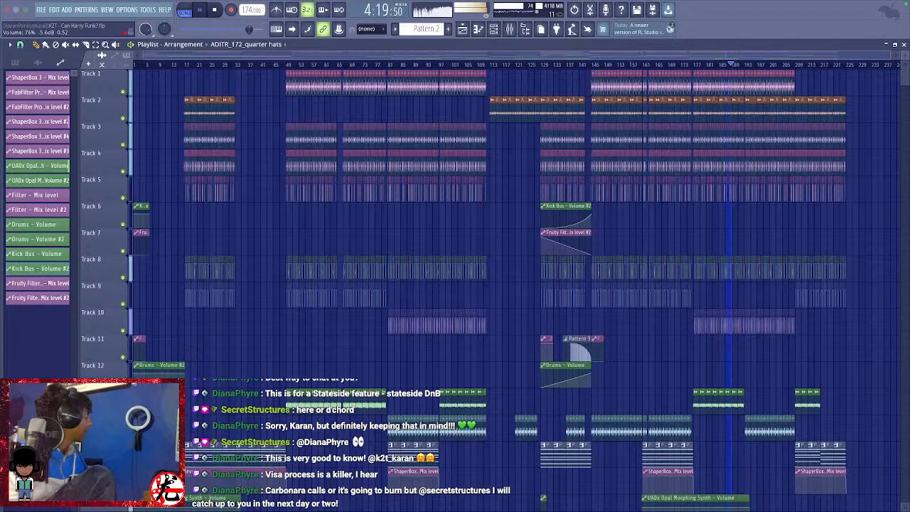
key("space")
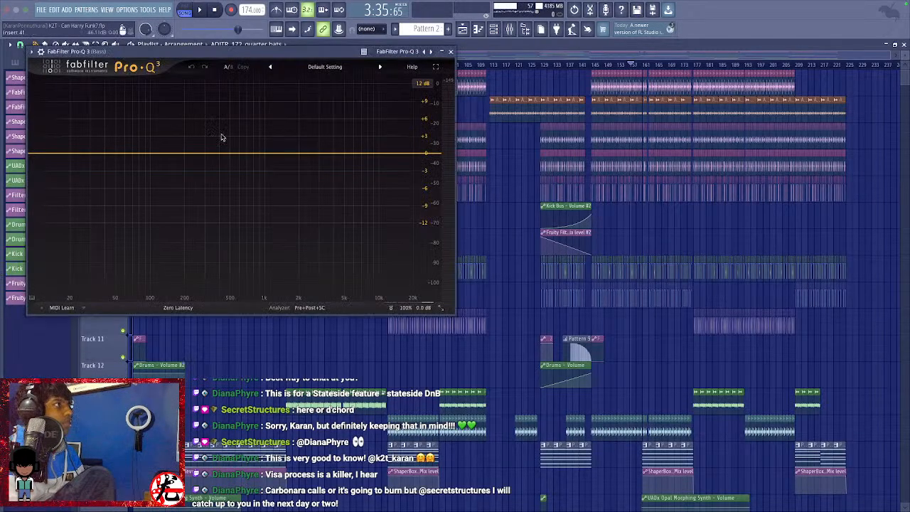
Route Oceans_Sine_Bell into the stereo side-chain input of the Bass track's FabFilter Pro-Q 3.
left_click(41, 52)
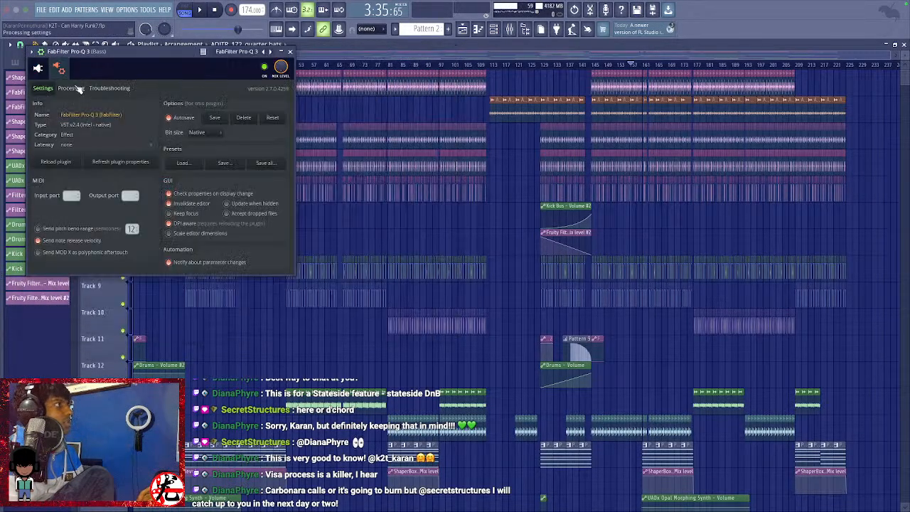
left_click(51, 203)
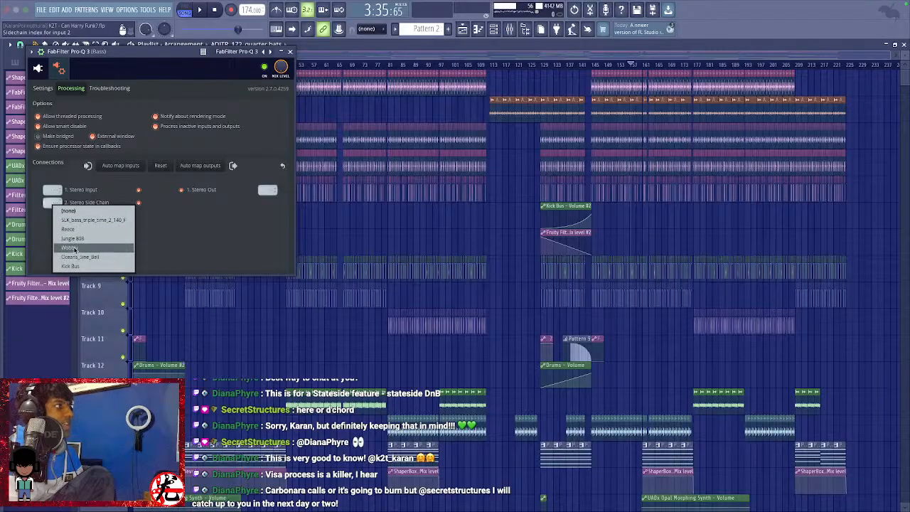
left_click(84, 257)
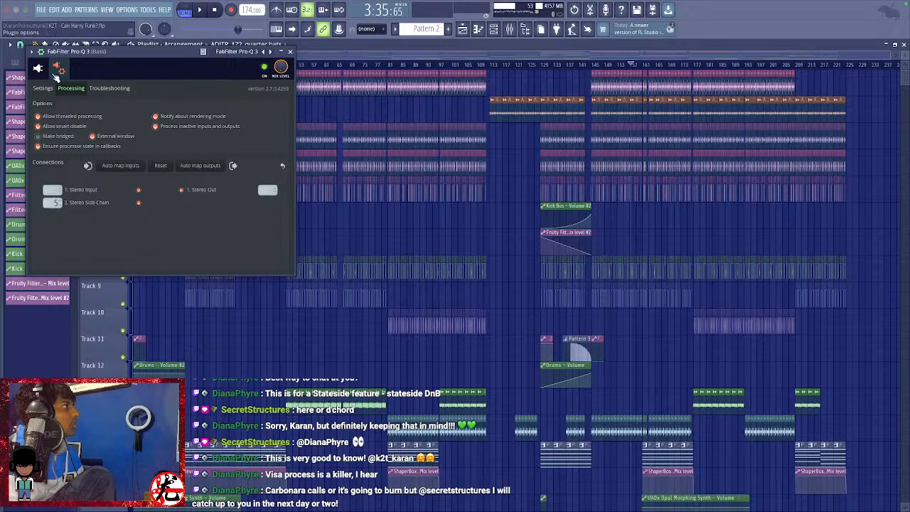
left_click(61, 69)
Add a wide dynamic bell band near 462 Hz with about -2.2 dB dynamic range, external side chain and a -20 dB threshold.
left_click(227, 176)
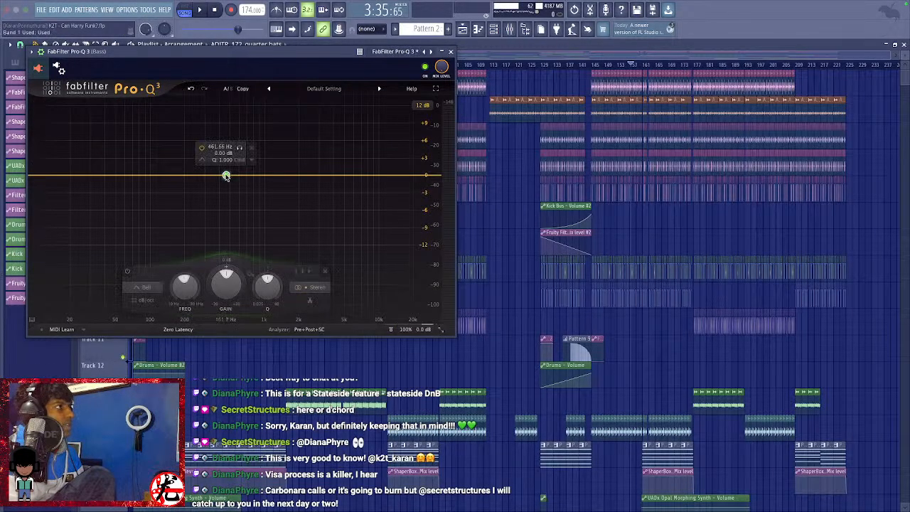
right_click(227, 175)
left_click(244, 204)
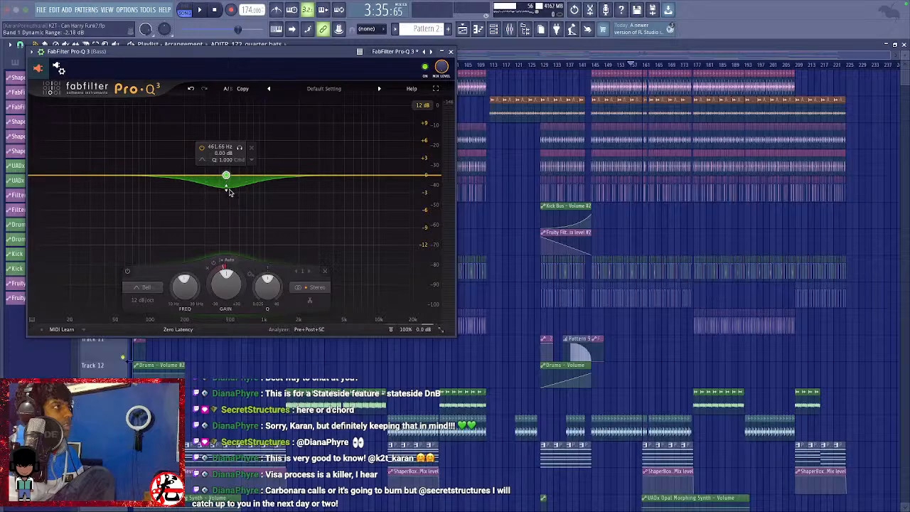
scroll(229, 192, "down", 5)
scroll(229, 192, "up", 3)
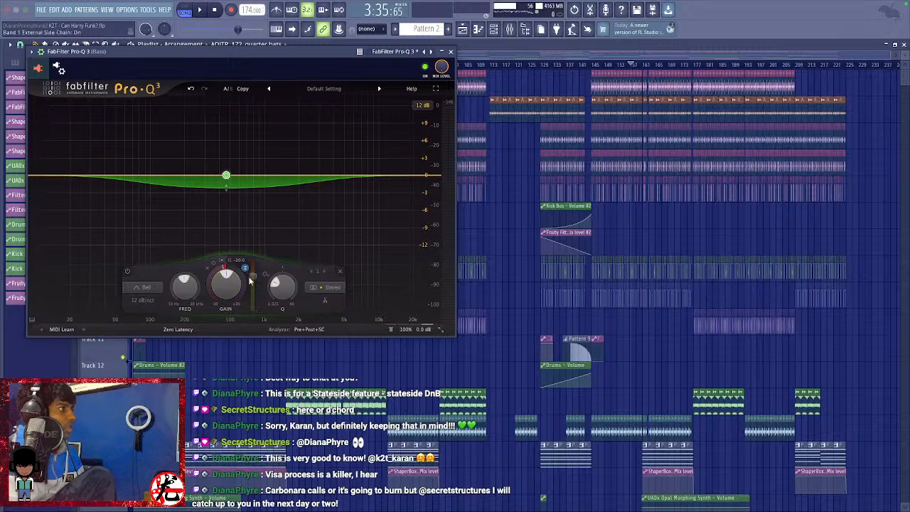
Set the dynamic band's threshold to about -15.1 dB while the track plays, and close the equalizer.
key("space")
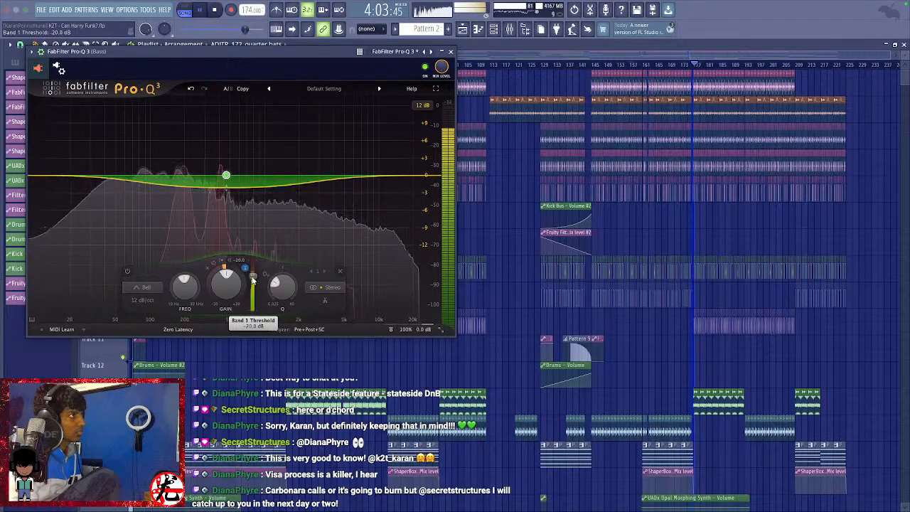
left_click_drag(252, 280, 253, 274)
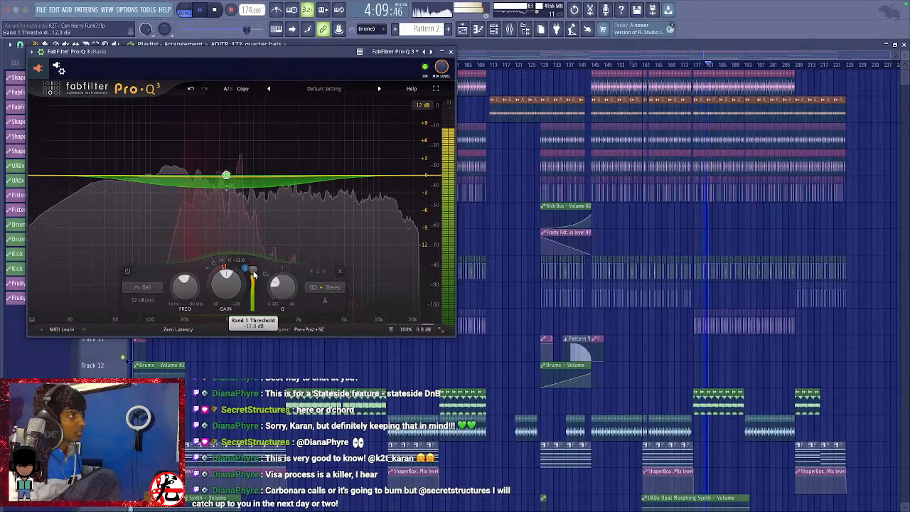
left_click_drag(253, 271, 253, 277)
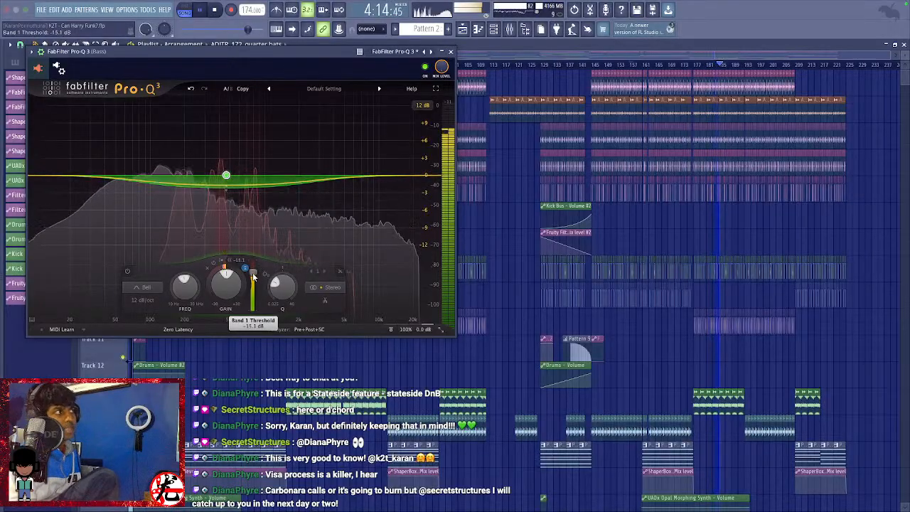
left_click(450, 51)
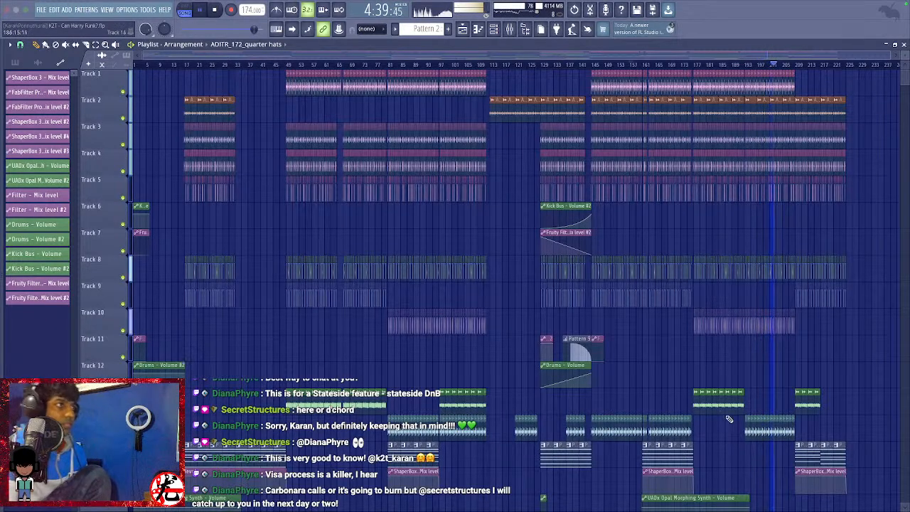
Replay the transition around bar 209 and compare it with Track 5 soloed, muted and back in the mix.
scroll(740, 377, "down", 2)
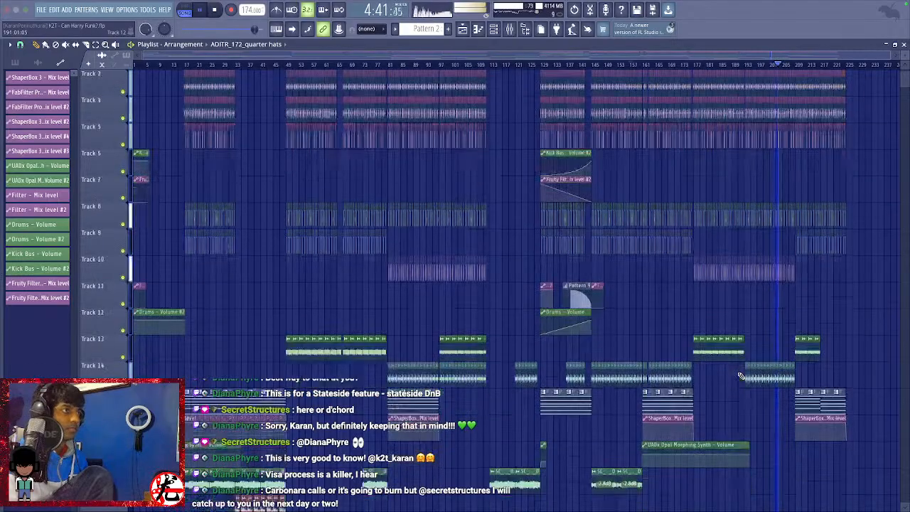
scroll(739, 377, "down", 9)
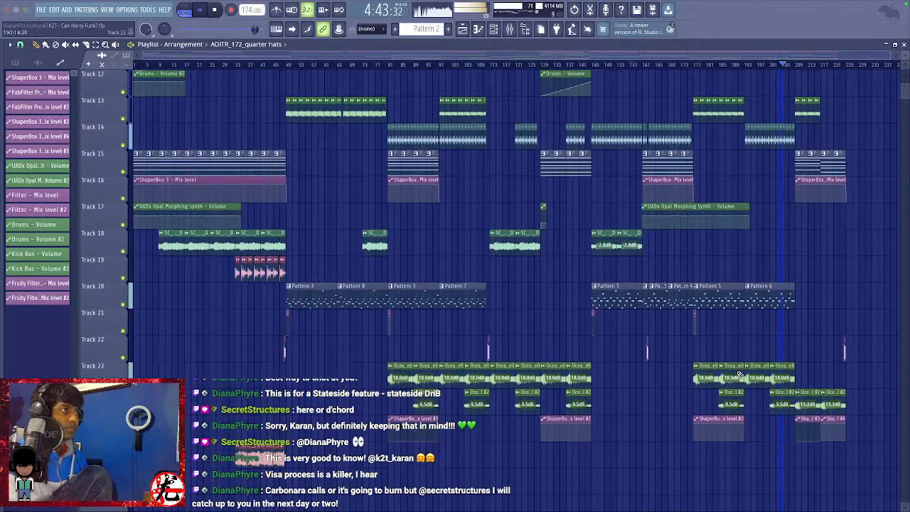
scroll(740, 375, "up", 11)
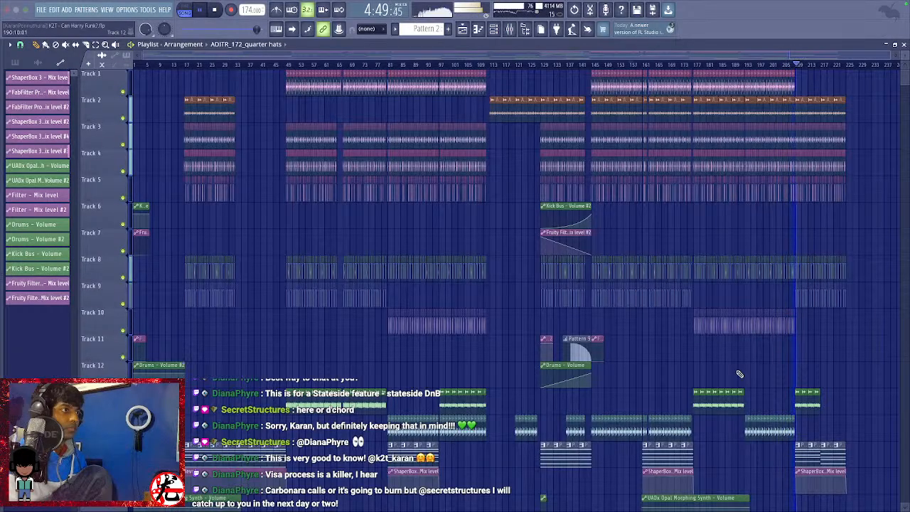
left_click(780, 64)
scroll(808, 199, "up", 6)
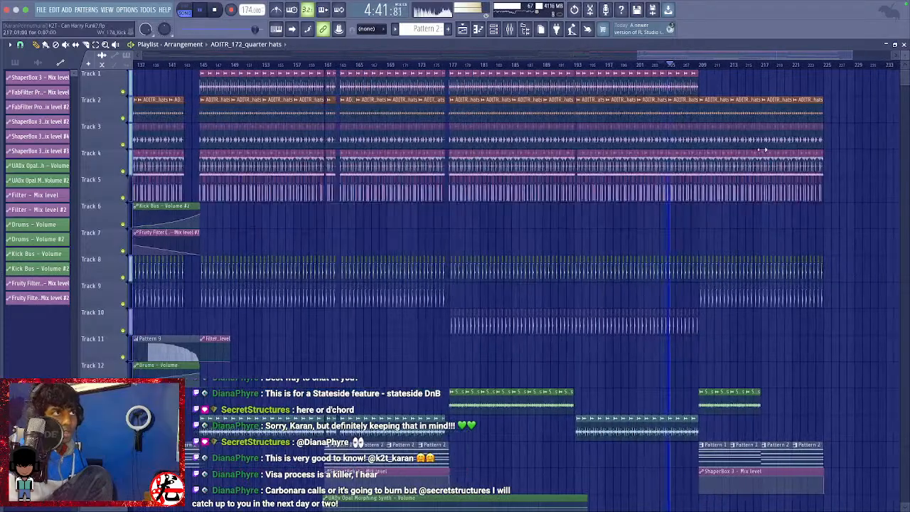
scroll(818, 209, "up", 3)
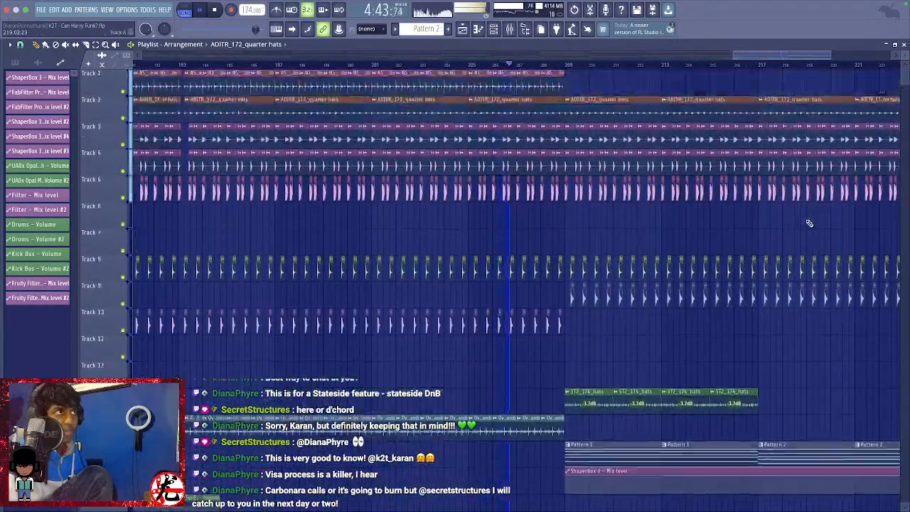
right_click(125, 199)
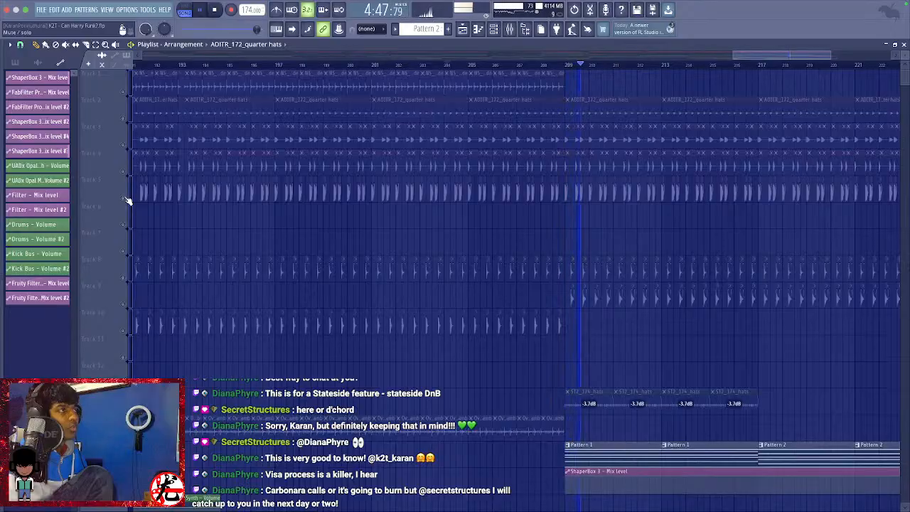
right_click(125, 198)
key("space")
key("space")
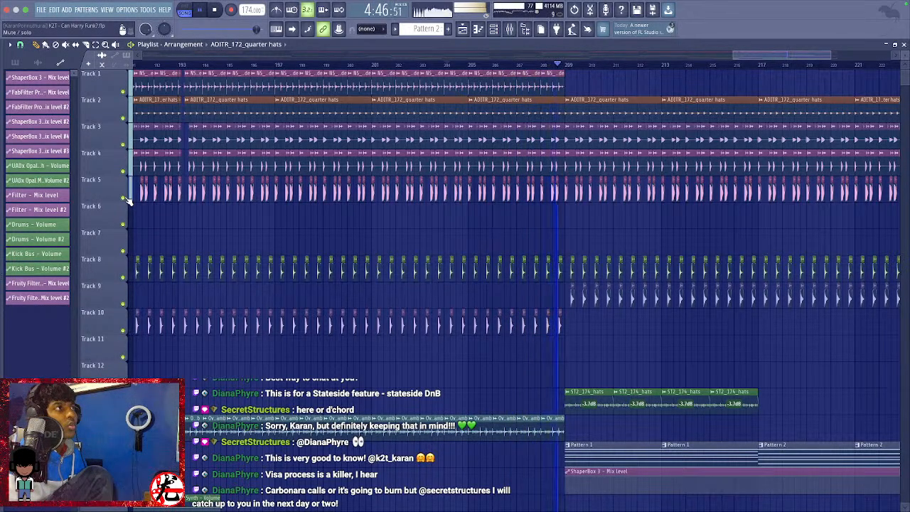
left_click(126, 199)
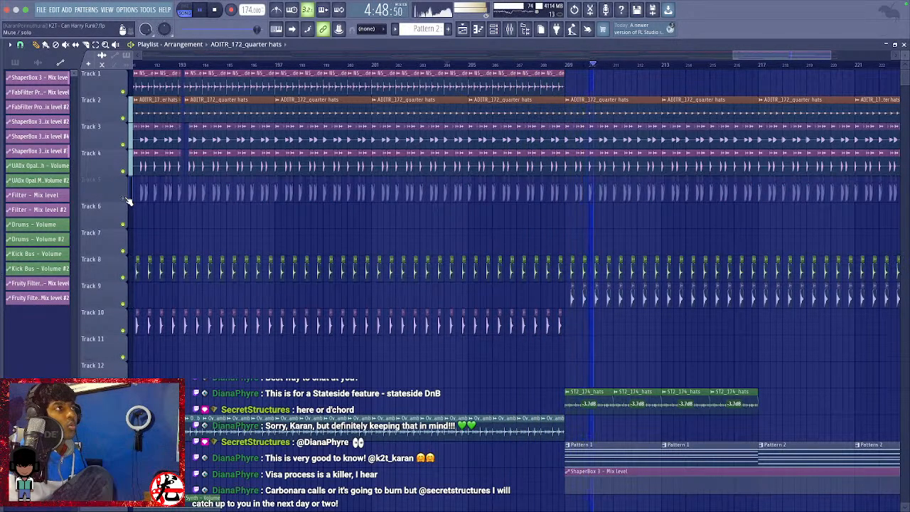
left_click(126, 199)
scroll(649, 246, "down", 6)
key("space")
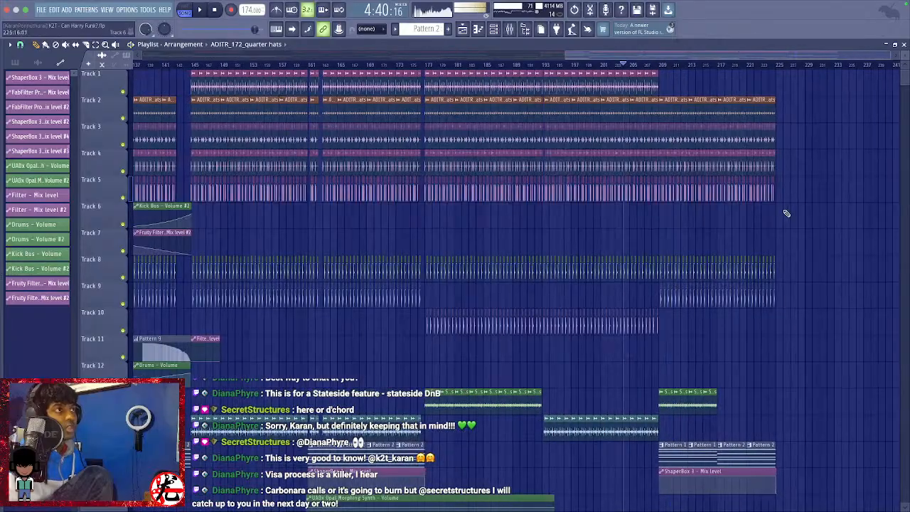
Delete all Track 5 clips from bar 209 to the end of the arrangement.
scroll(786, 214, "up", 5)
mouse_move(706, 207)
left_mouse_down()
mouse_move(664, 196)
mouse_move(439, 199)
left_mouse_up()
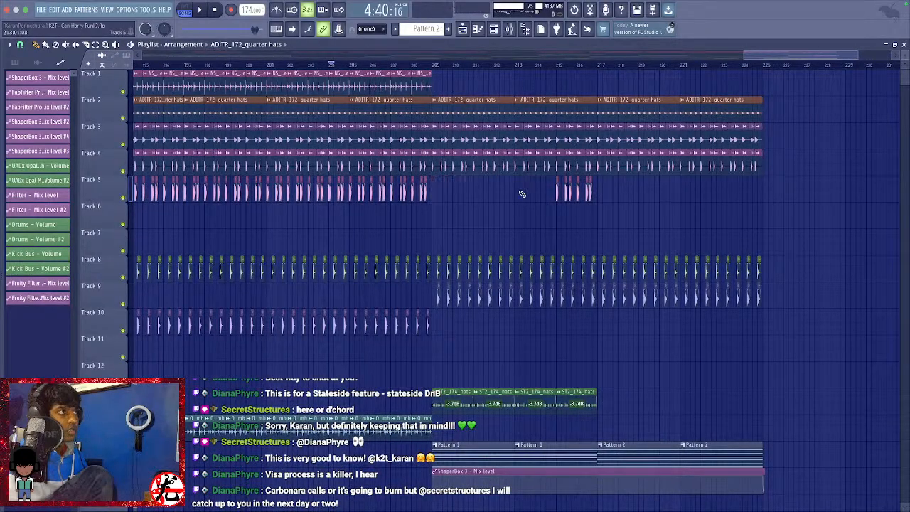
left_click_drag(522, 194, 591, 196)
Trim the last hi-hat ride, quarter hats and tambourine clips to end one beat before bar 209.
scroll(439, 175, "up", 5)
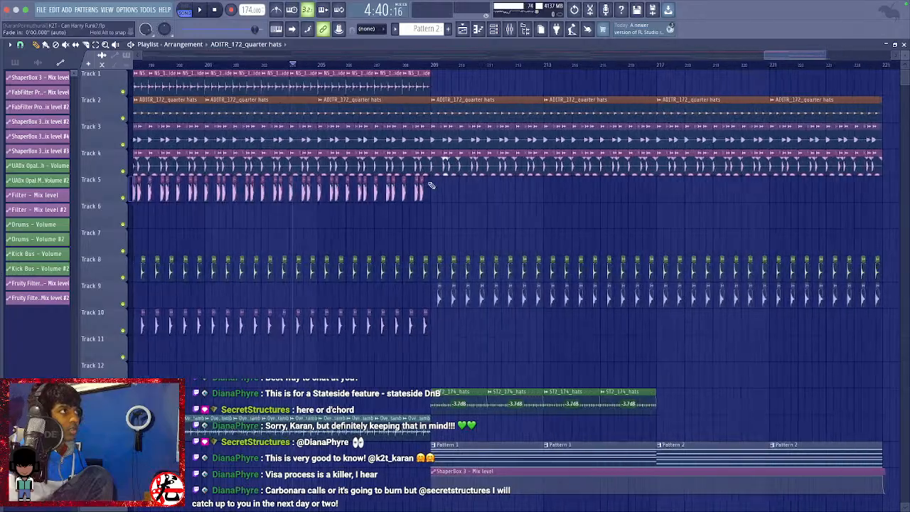
left_click_drag(445, 82, 418, 100)
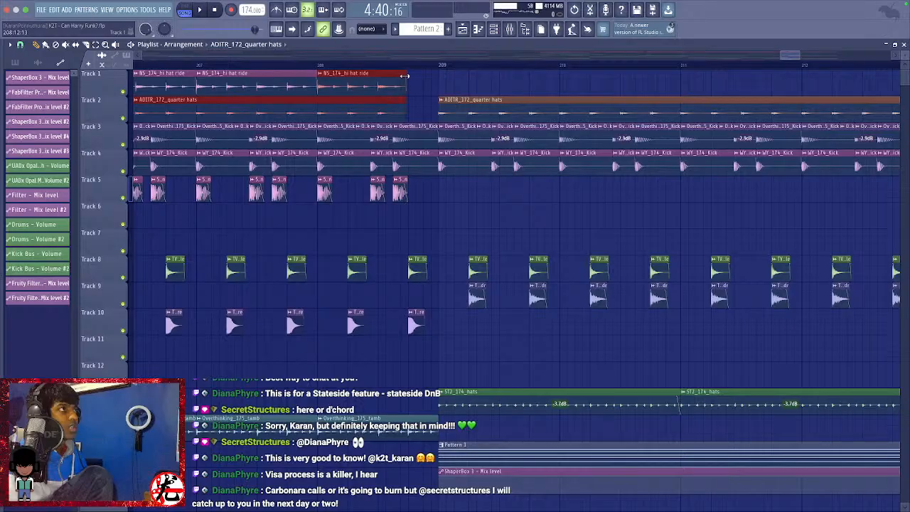
scroll(440, 242, "down", 2)
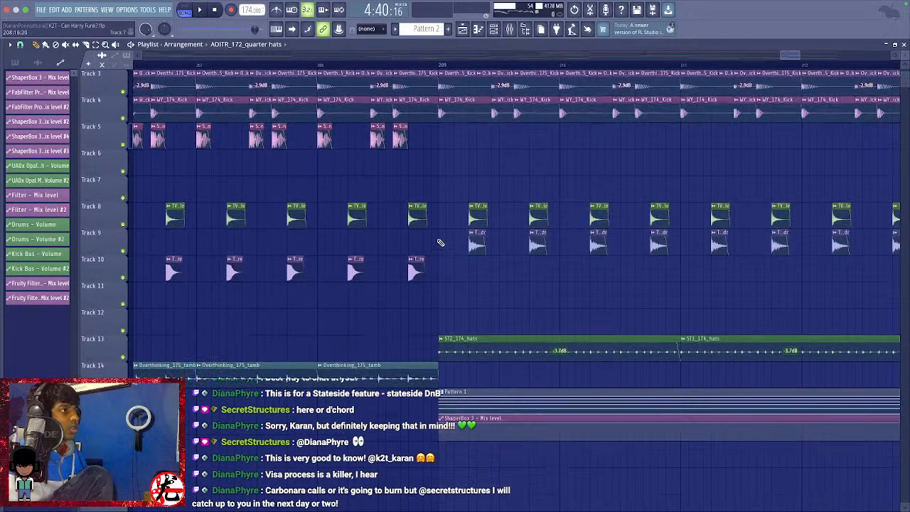
left_click_drag(436, 363, 423, 365)
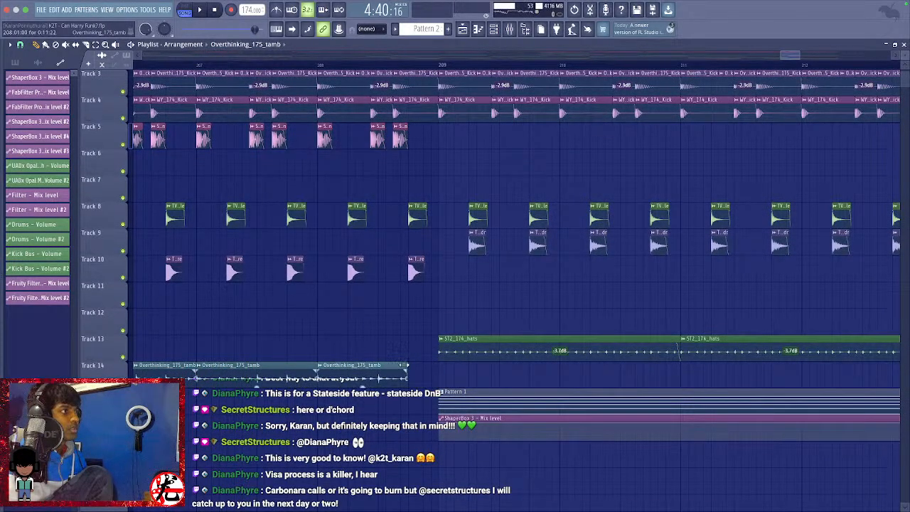
Play the transition into bar 209 through to the end while looking over all tracks of the arrangement.
scroll(420, 406, "down", 3)
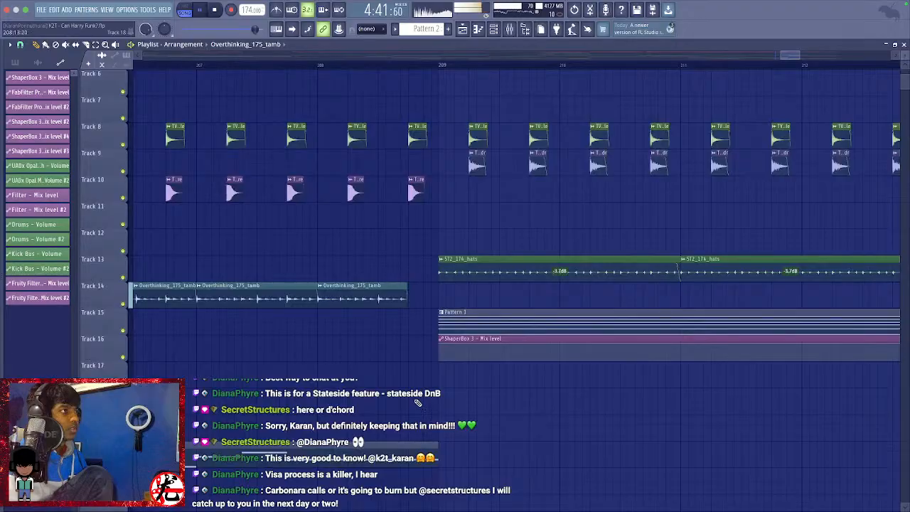
scroll(418, 403, "down", 8)
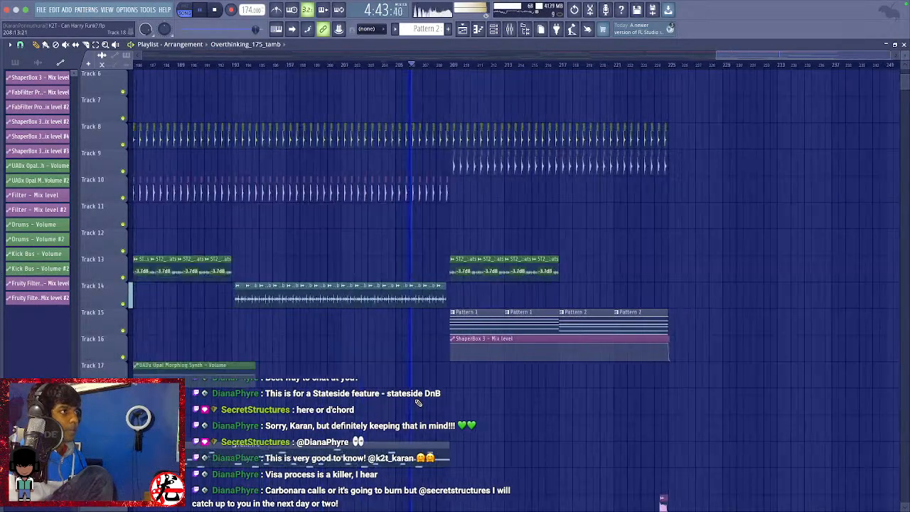
scroll(727, 418, "down", 6)
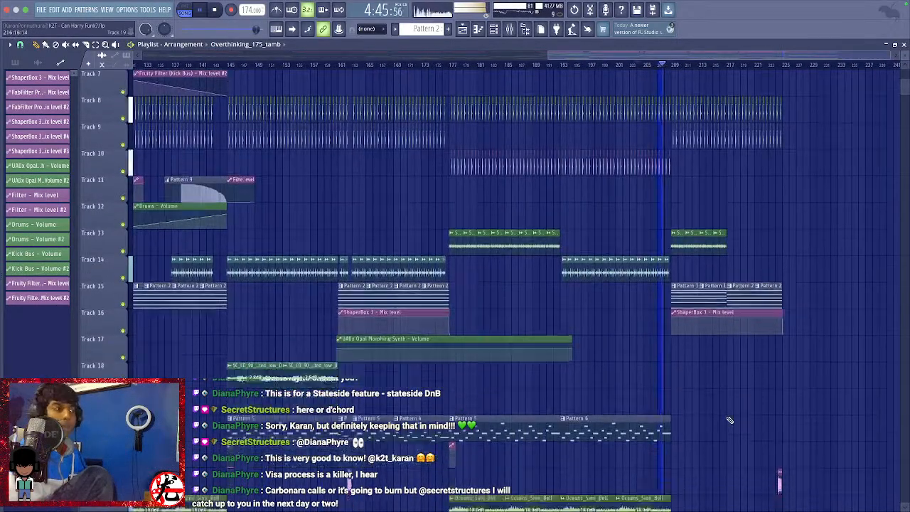
scroll(727, 418, "down", 6)
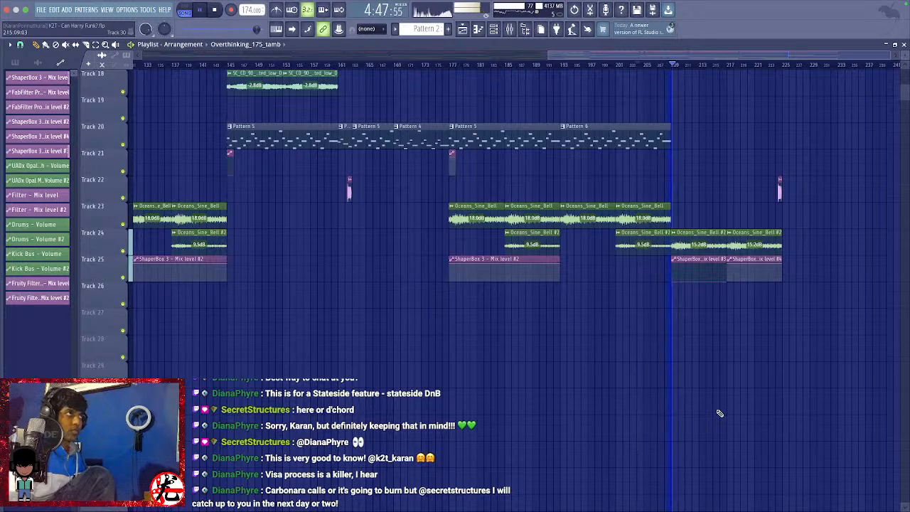
scroll(718, 415, "up", 1)
scroll(718, 415, "up", 16)
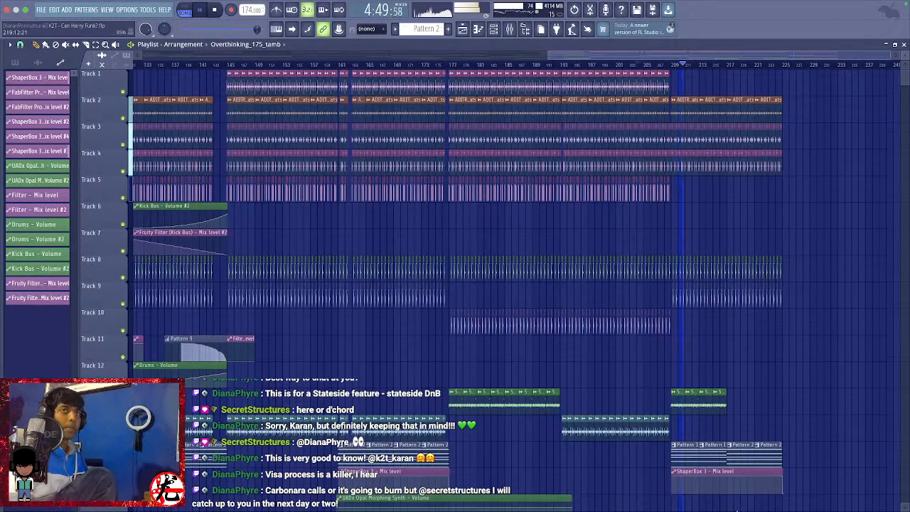
mouse_move(739, 501)
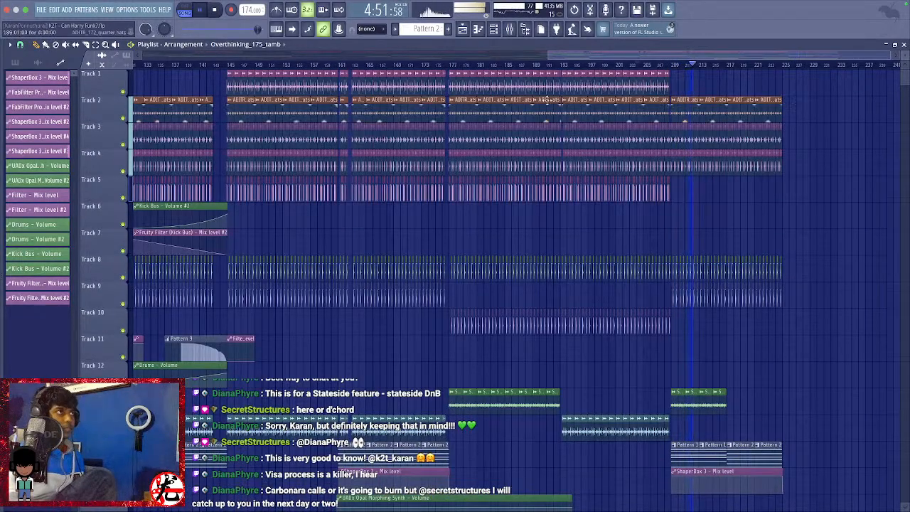
left_click_drag(553, 62, 109, 78)
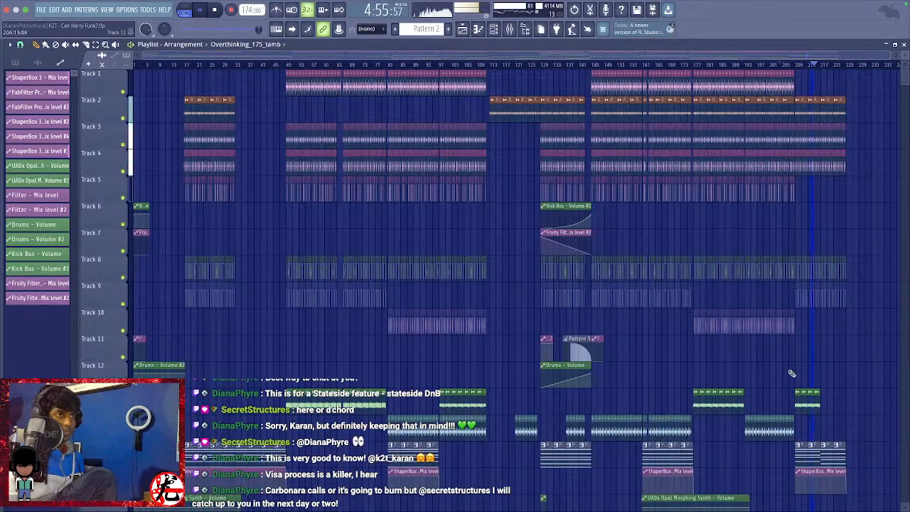
scroll(791, 372, "down", 5)
scroll(791, 372, "down", 6)
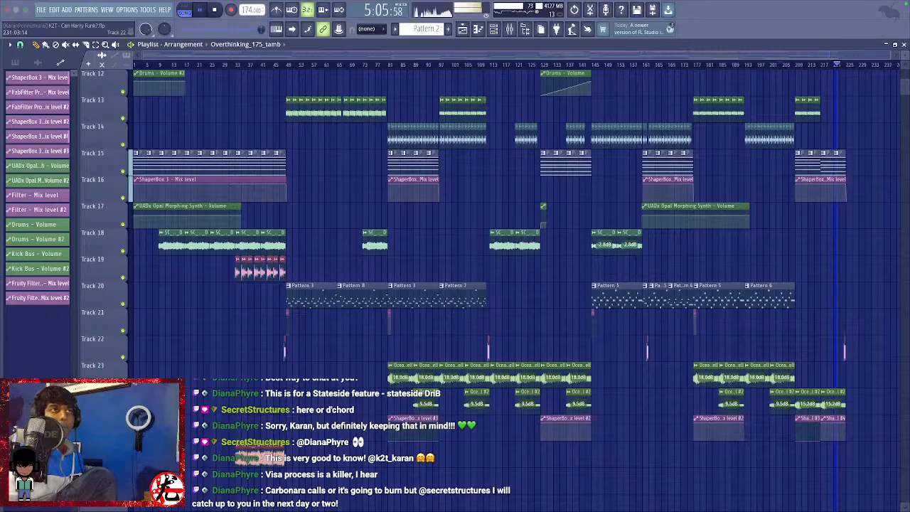
scroll(874, 237, "up", 5)
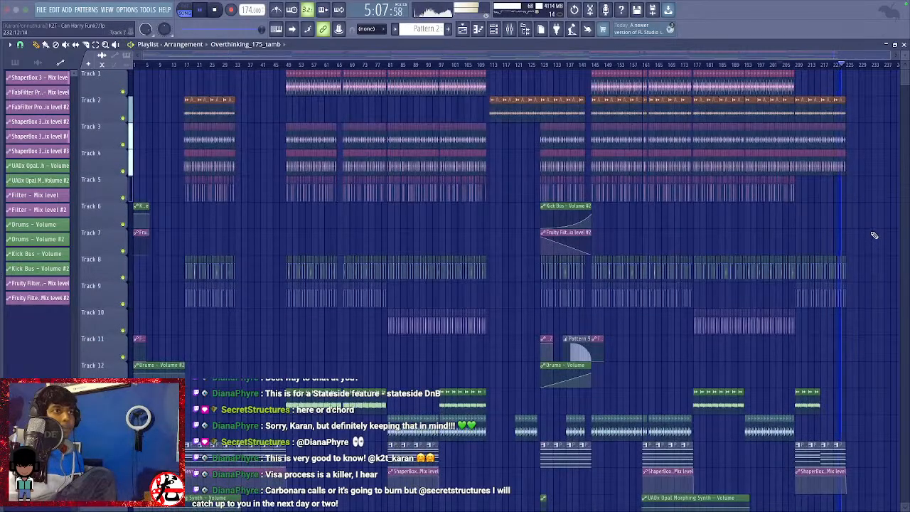
scroll(874, 237, "down", 4)
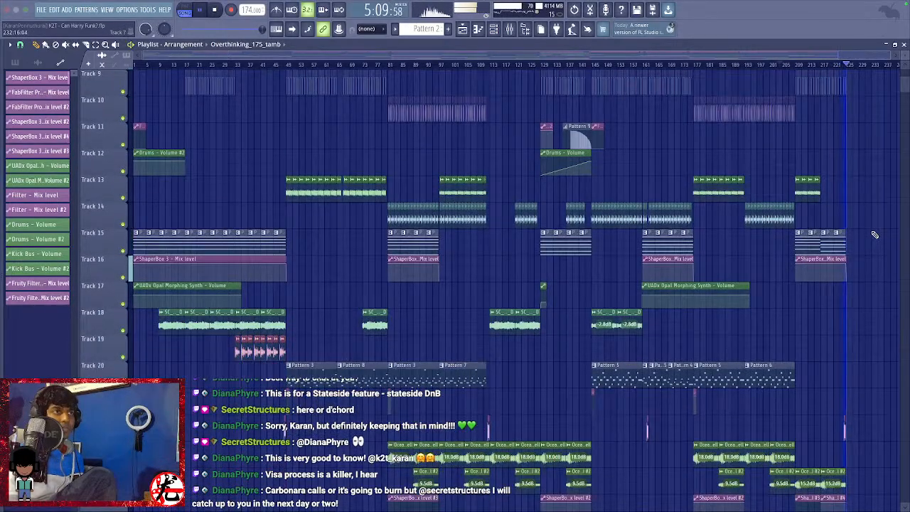
key("space")
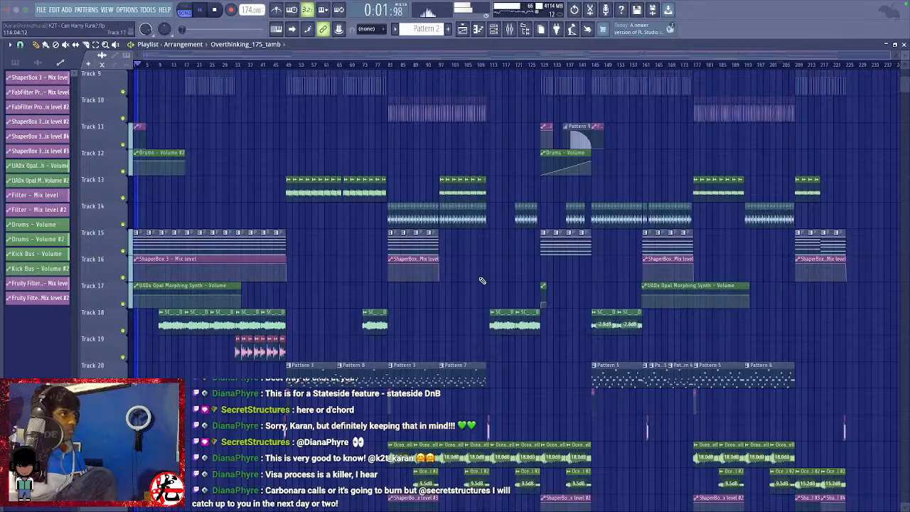
left_click(365, 313)
left_click(364, 304)
key("space")
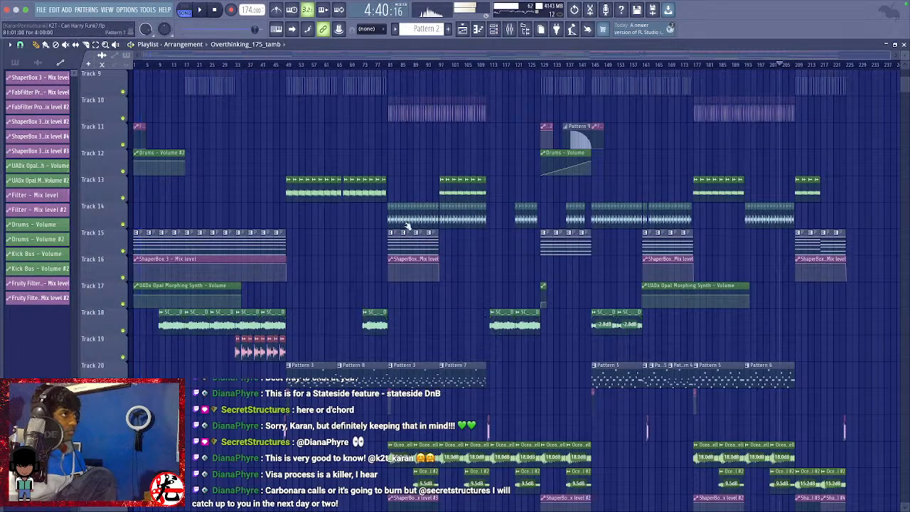
Show all channels in the channel rack and inspect the UADx Opal Morphing Synth's settings.
left_click(501, 29)
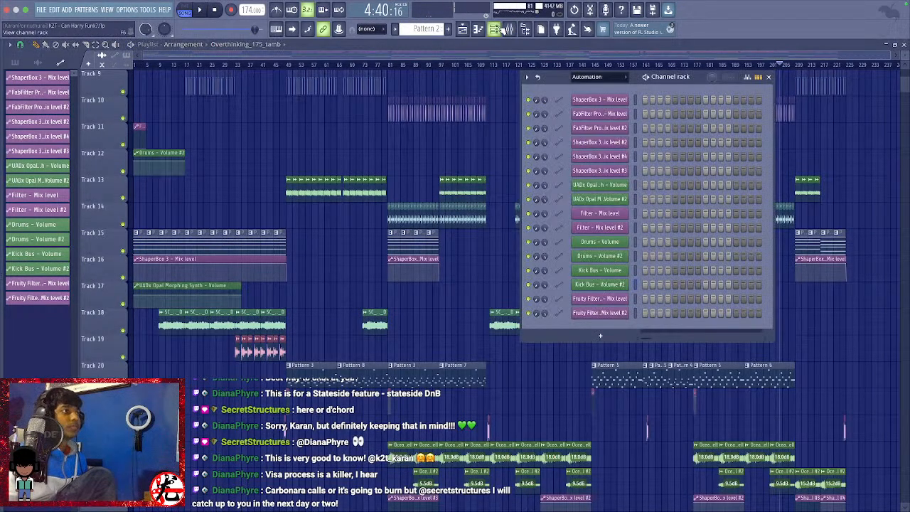
left_click(594, 77)
left_click(593, 88)
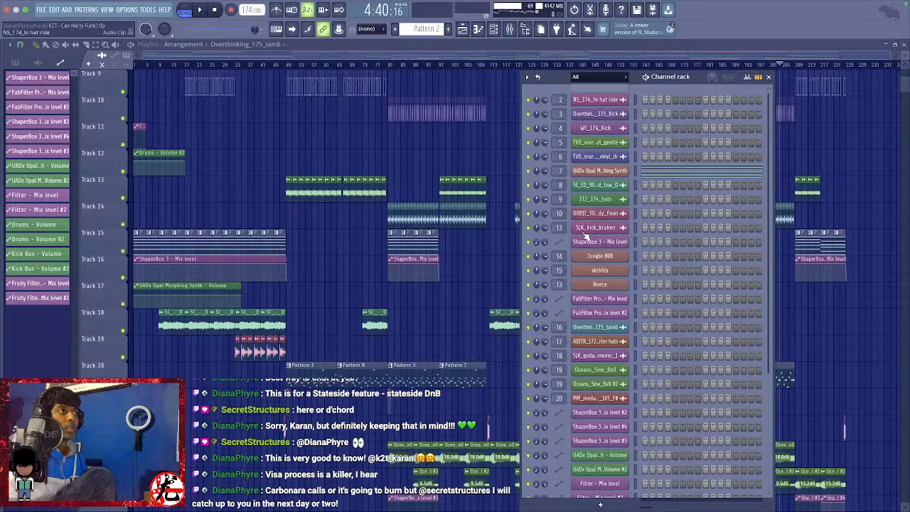
left_click(601, 171)
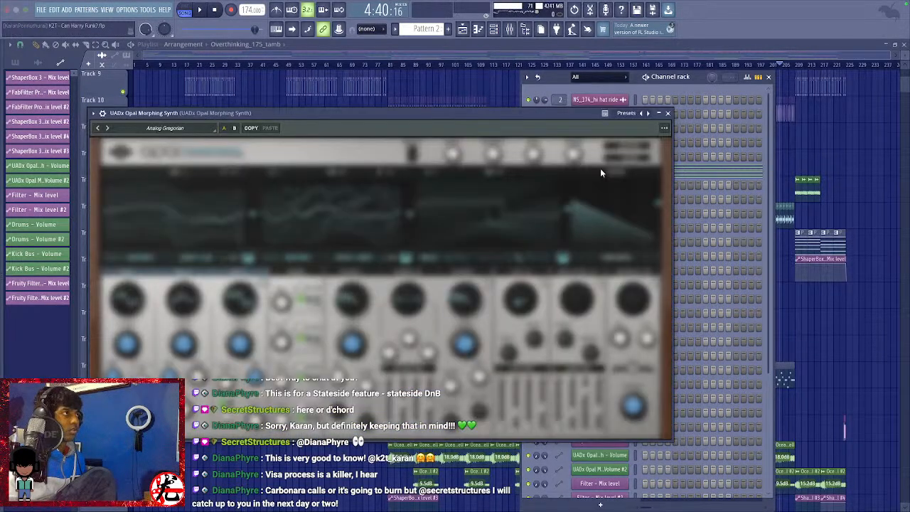
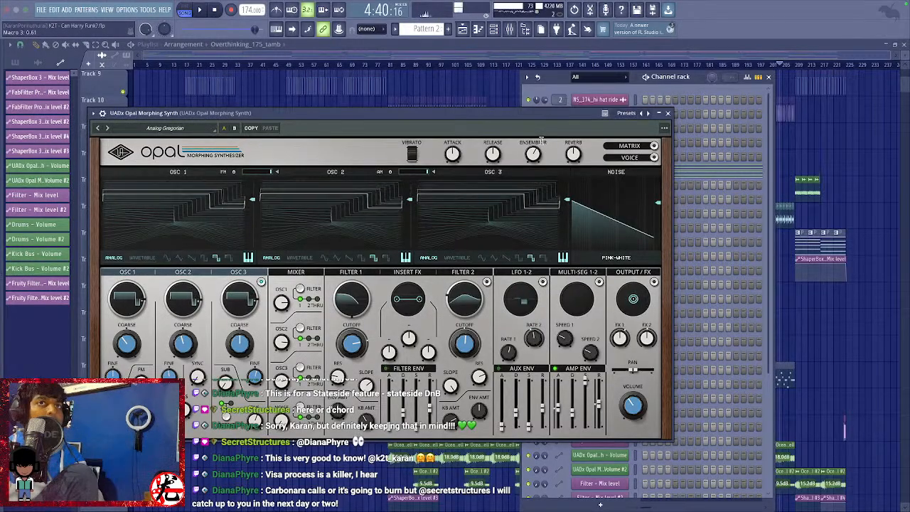
left_click(669, 113)
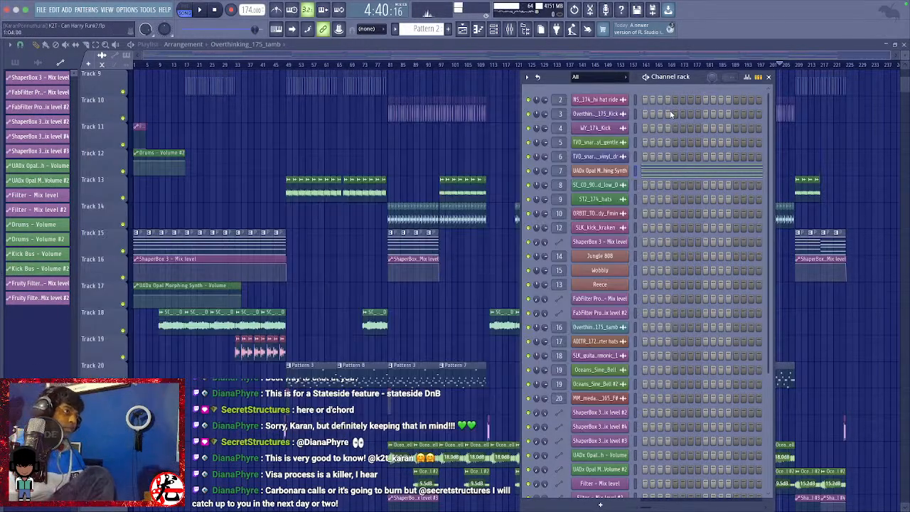
left_click(769, 77)
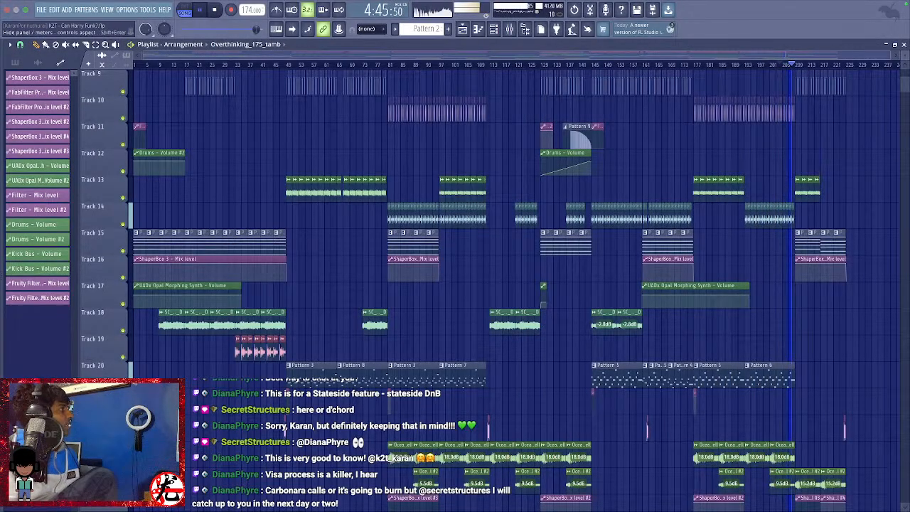
Lower the GClip clip level on the Oceans_Sine_Bell mixer channel to about 21% while the track plays.
key("F9")
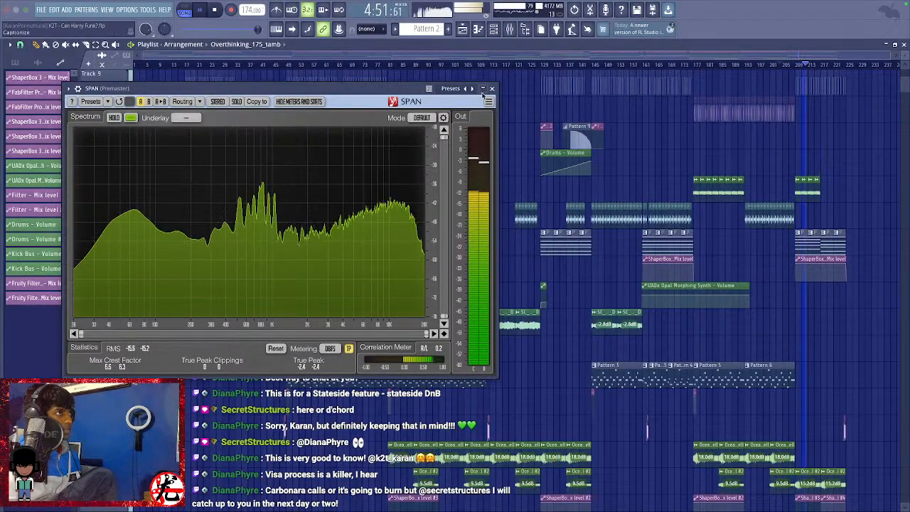
left_click(483, 90)
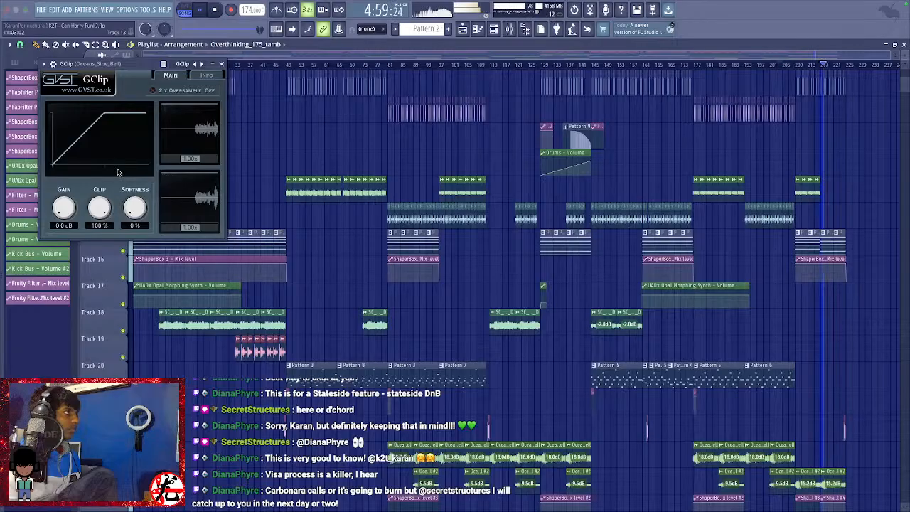
left_click_drag(109, 198, 96, 242)
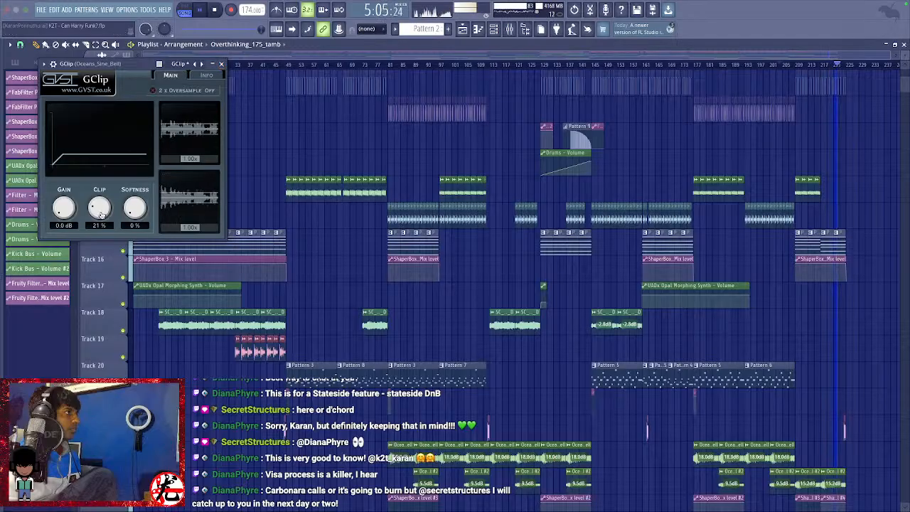
left_click_drag(99, 207, 101, 211)
left_click(221, 64)
key("space")
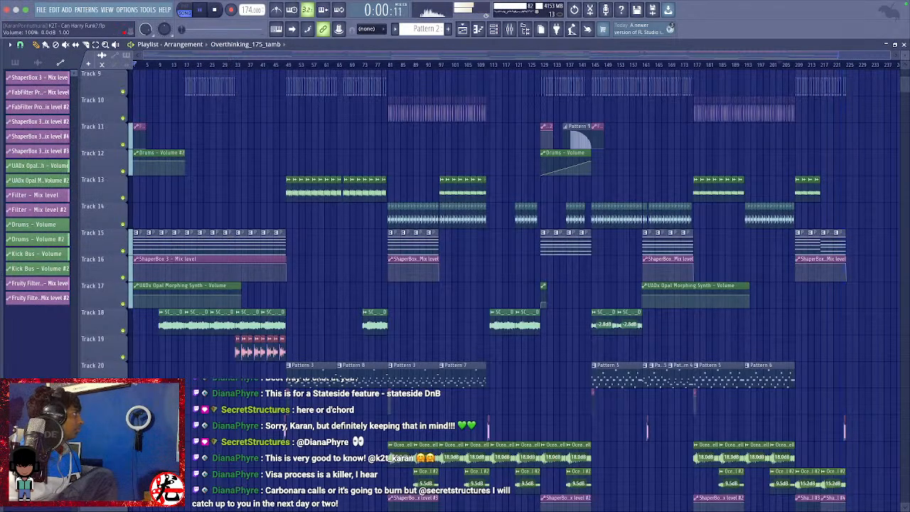
Add short fade-outs to the last quarter hats clip and the last kick clips on Tracks 3 and 4 before bar 225.
left_click(780, 64)
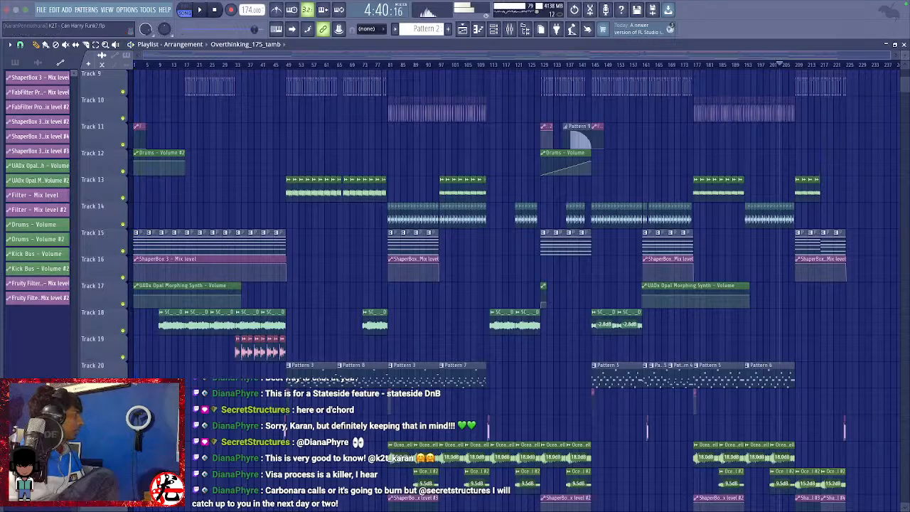
scroll(855, 159, "up", 5, "ctrl")
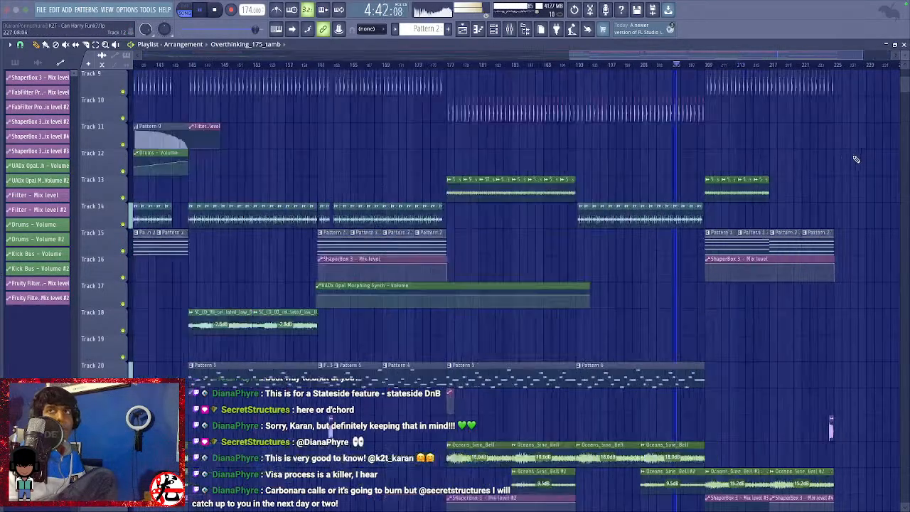
scroll(855, 159, "up", 8)
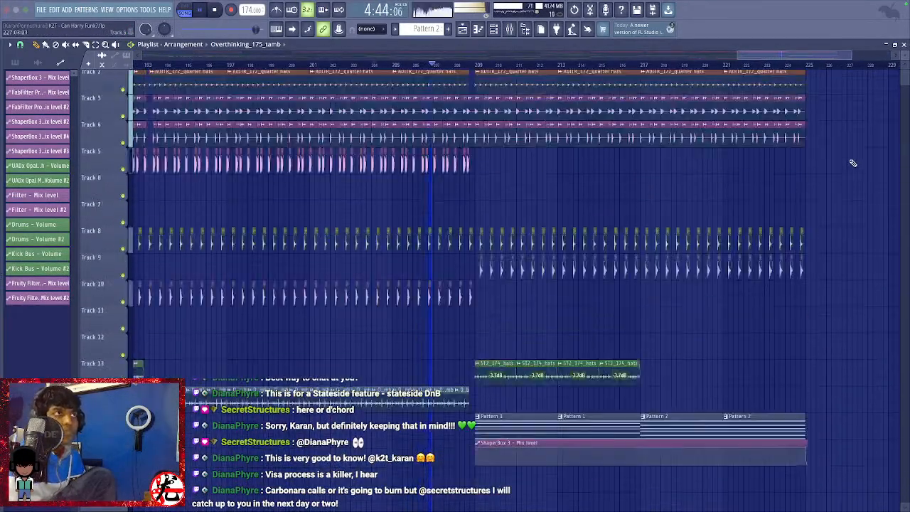
scroll(851, 165, "up", 4, "ctrl")
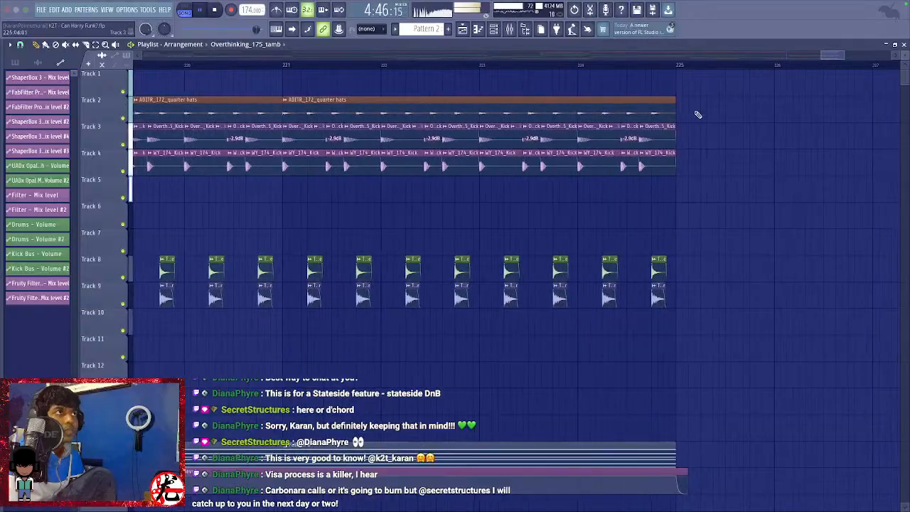
left_click_drag(675, 108, 671, 110)
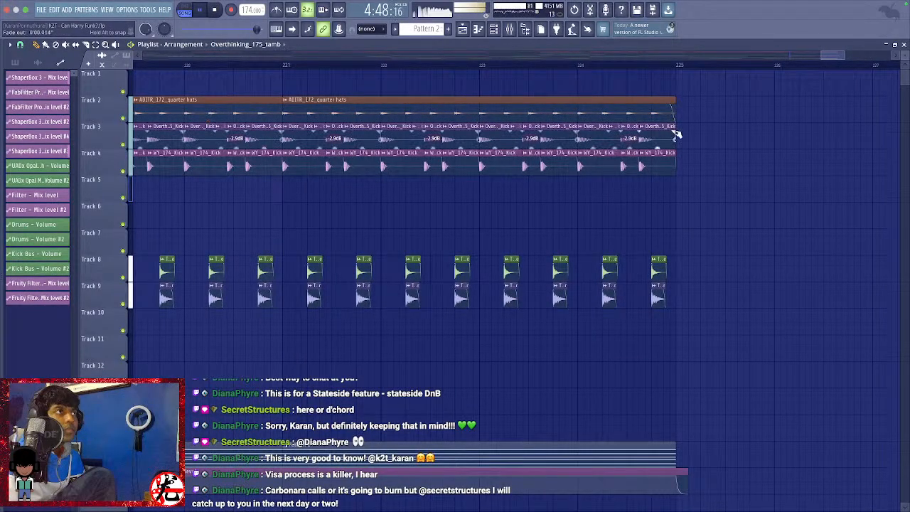
left_click(672, 136)
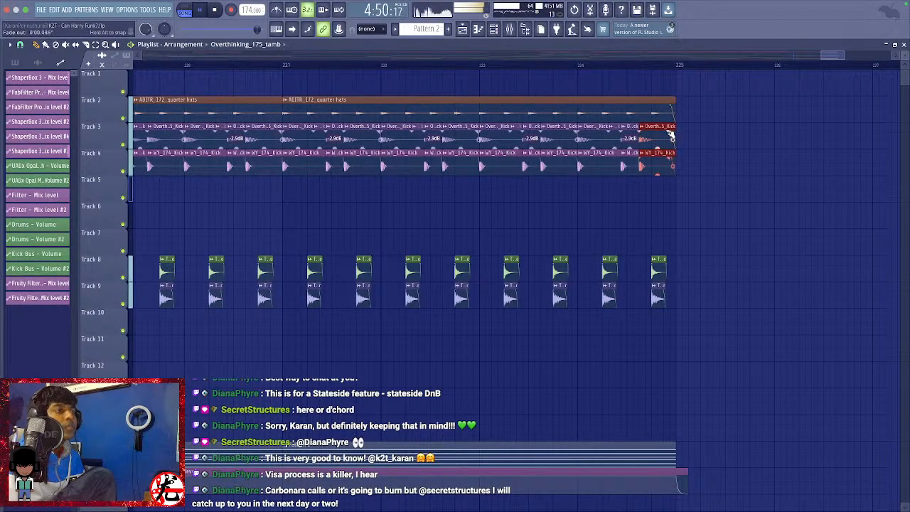
Bring the whole arrangement into view and resume playback from around bar 117.
scroll(738, 178, "down", 10, "ctrl")
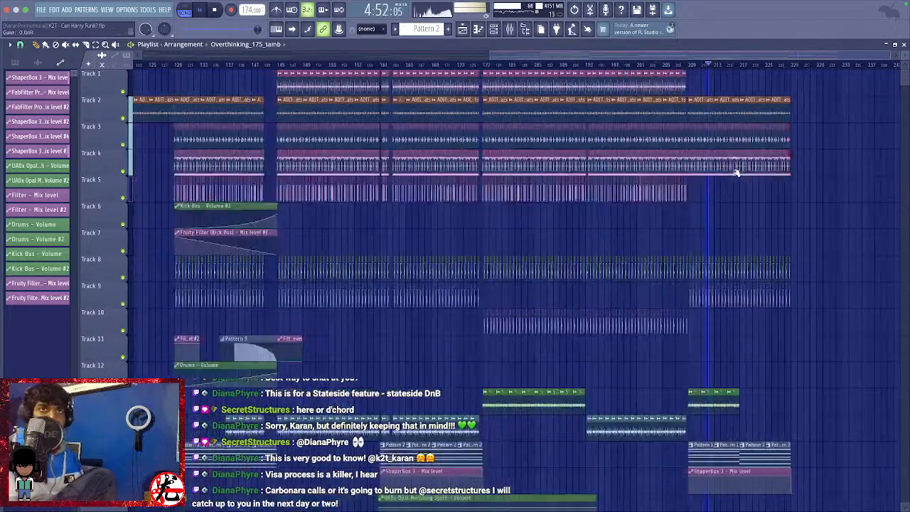
scroll(736, 168, "down", 3, "ctrl")
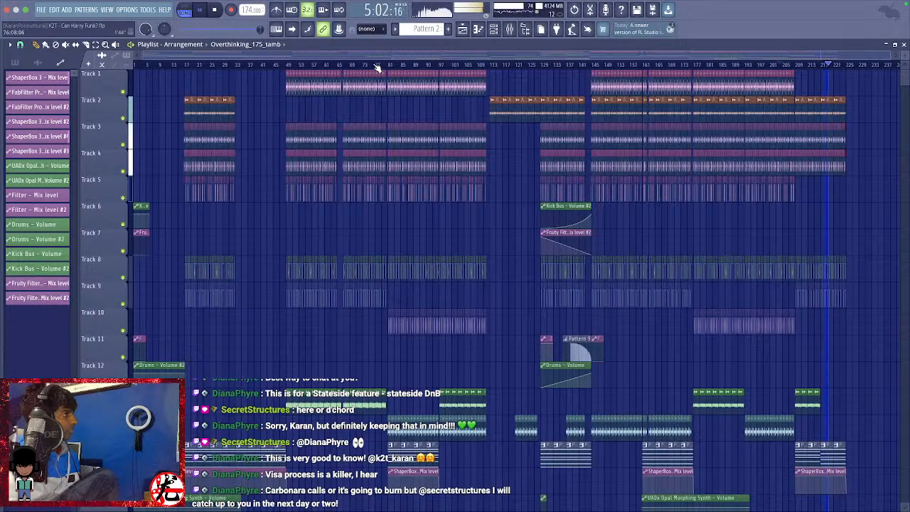
left_click_drag(376, 67, 503, 65)
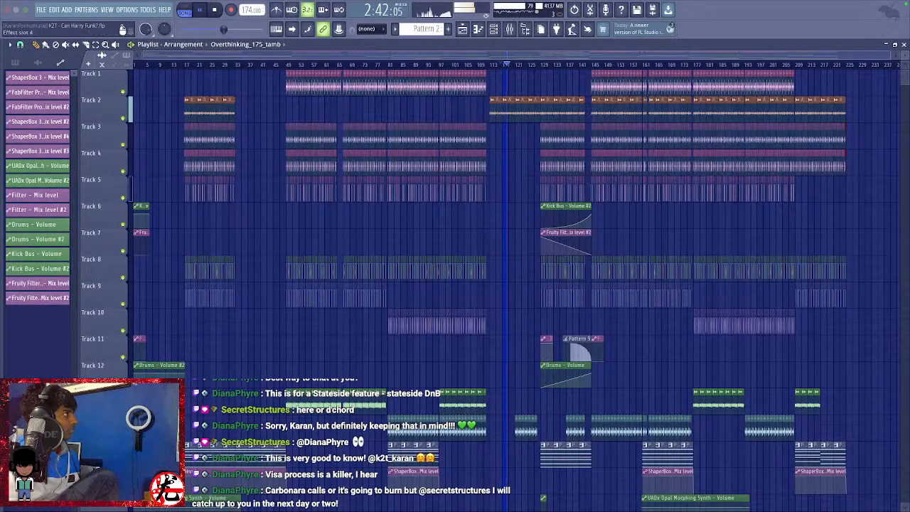
Load the 10 Tons of Weight bM preset in FabFilter Pro-C 2 on Oceans_Sine_Bell, audition it from around bar 119 and save the project.
left_click_drag(105, 211, 145, 183)
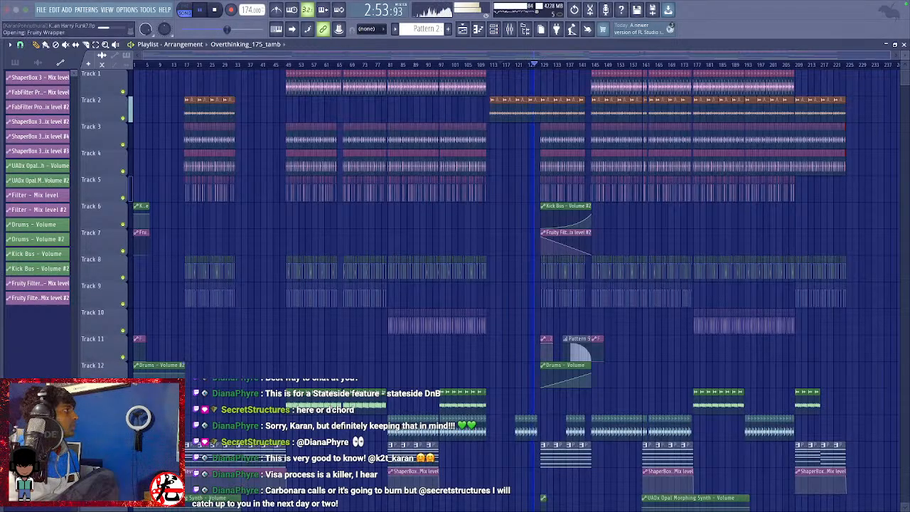
left_click(299, 79)
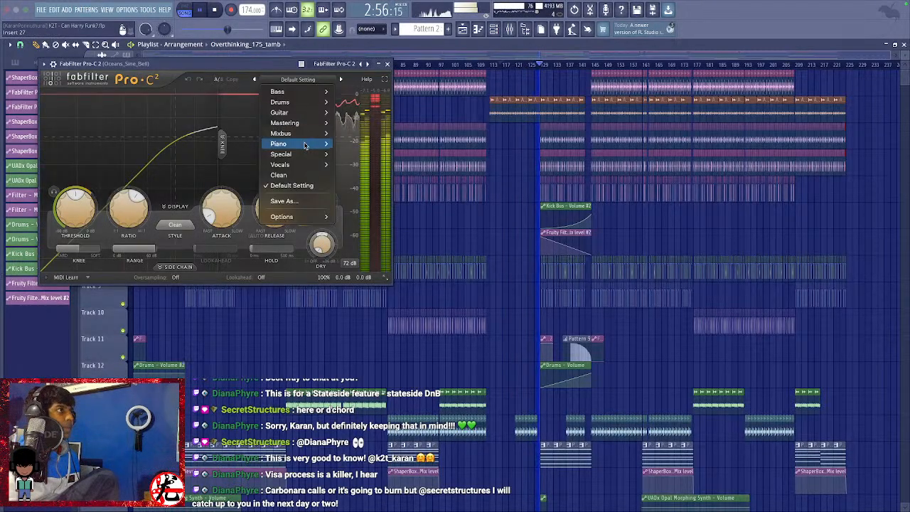
mouse_move(305, 145)
left_click(370, 144)
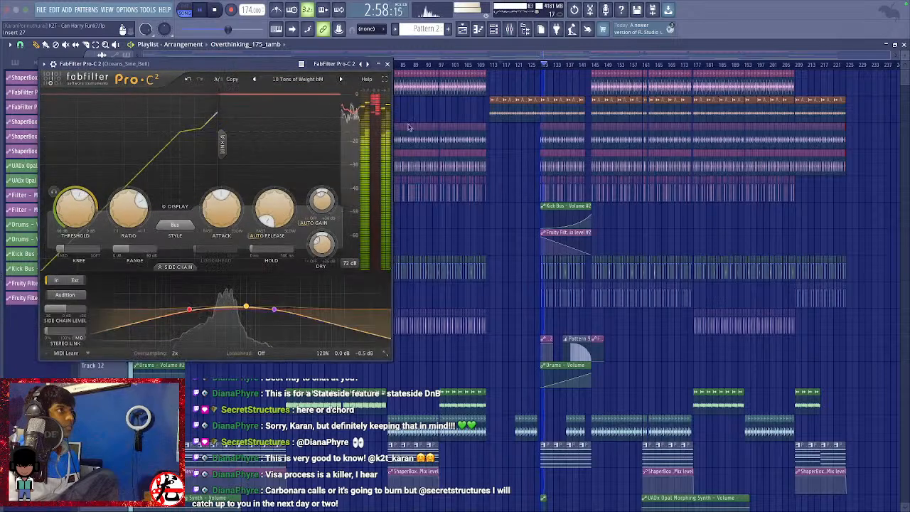
left_click(509, 66)
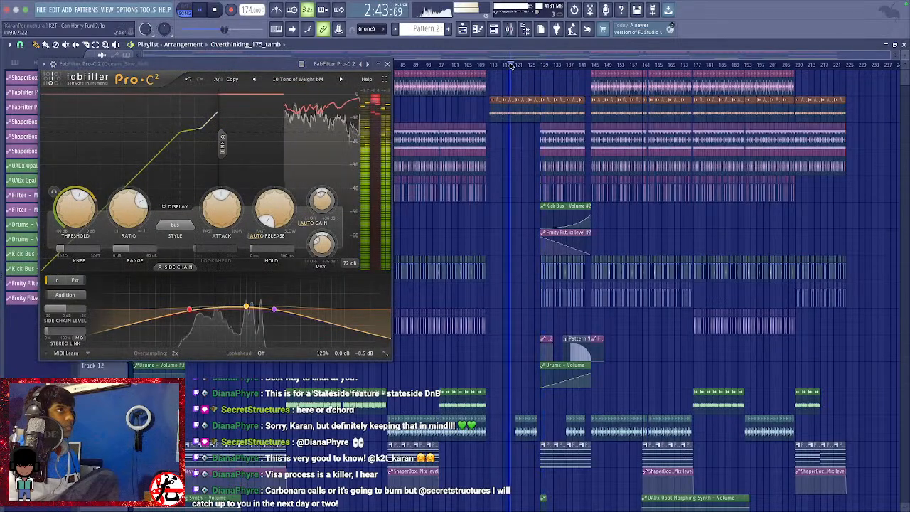
left_click(388, 65)
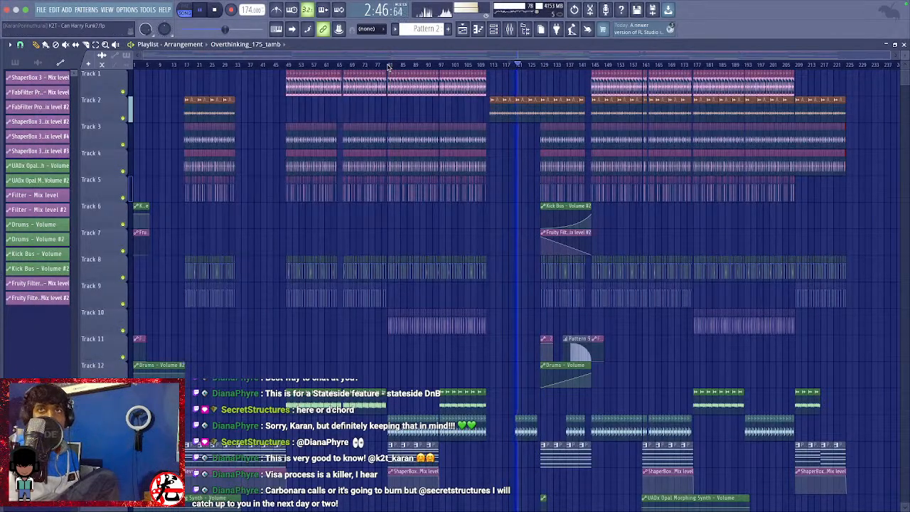
key("ctrl+s")
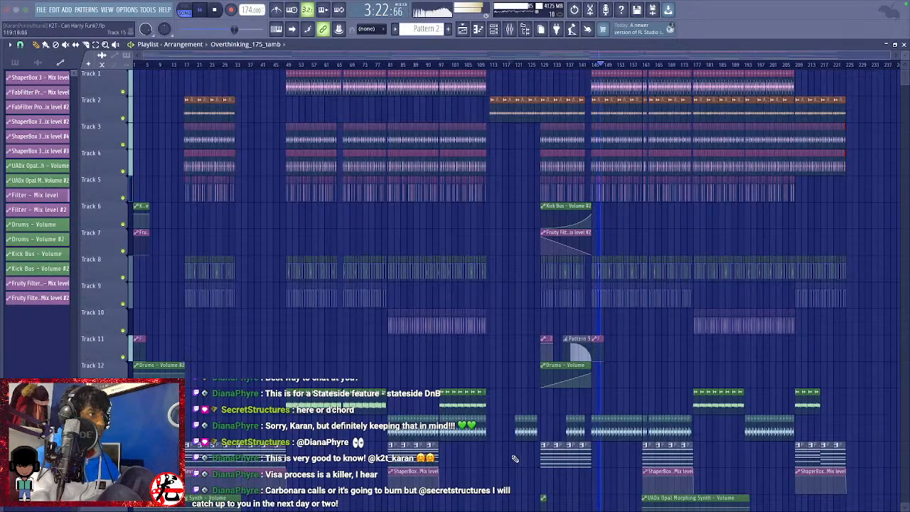
Place an NM1_SWOOSH_03 clip on the track below Track 26 so that it ends exactly at bar 81, using a different snap setting.
key("space")
scroll(510, 461, "down", 10)
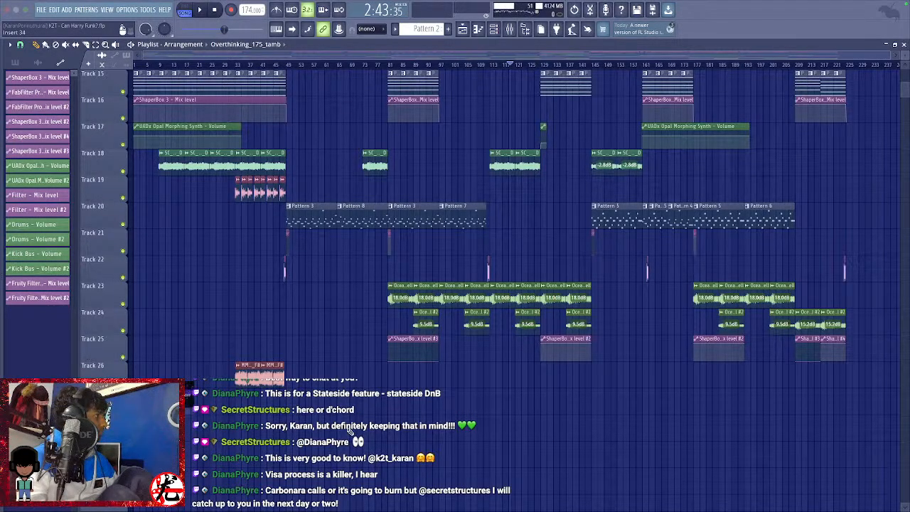
left_click_drag(189, 401, 410, 406)
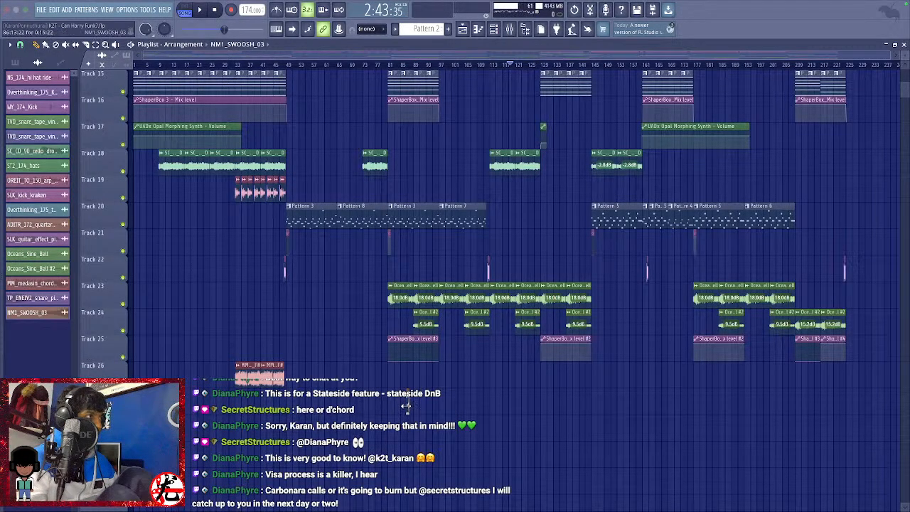
scroll(405, 407, "up", 3, "ctrl")
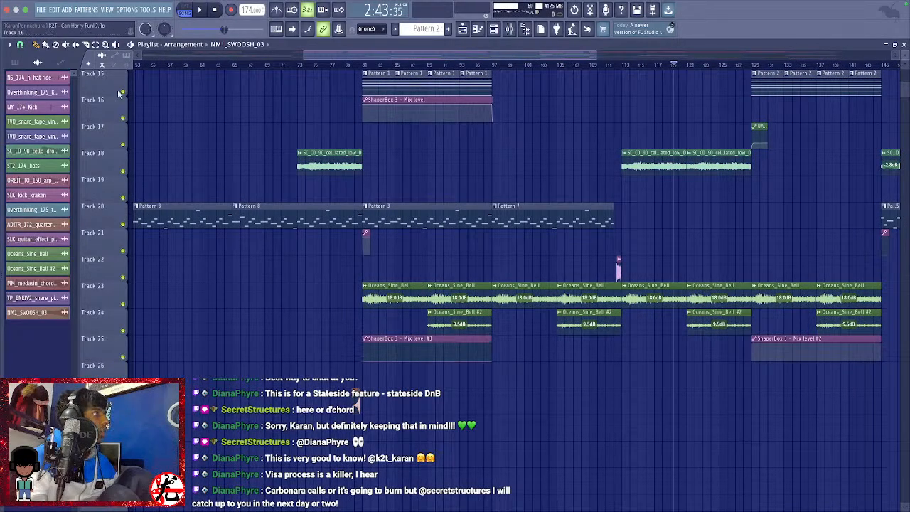
left_click(20, 44)
left_click(30, 206)
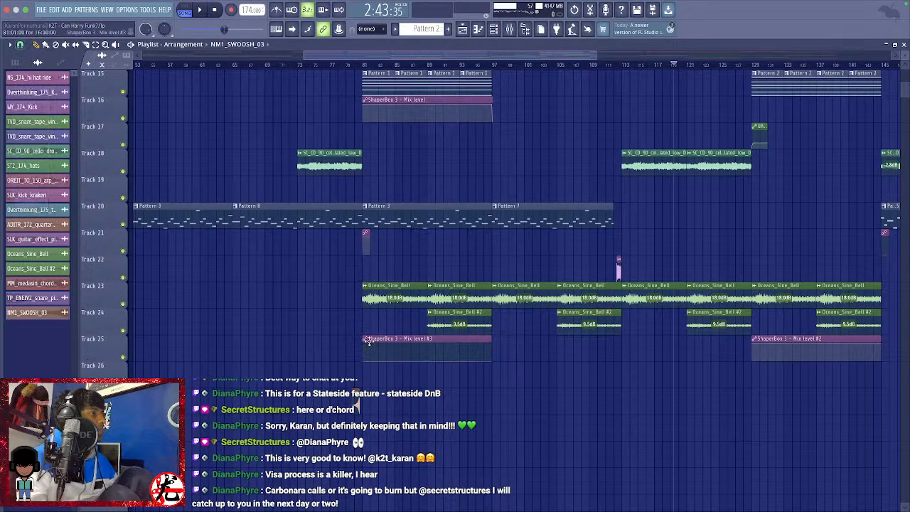
scroll(362, 369, "up", 2, "ctrl")
scroll(392, 368, "up", 3, "ctrl")
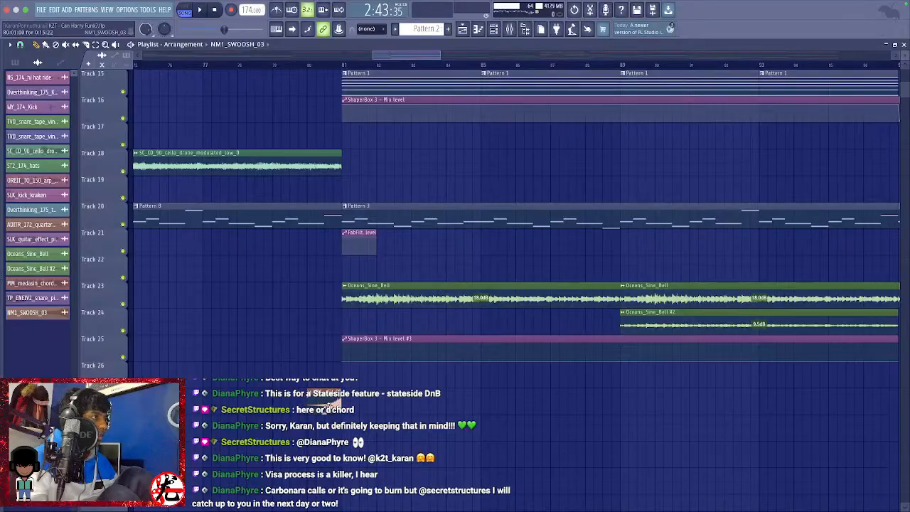
scroll(342, 402, "up", 2, "ctrl")
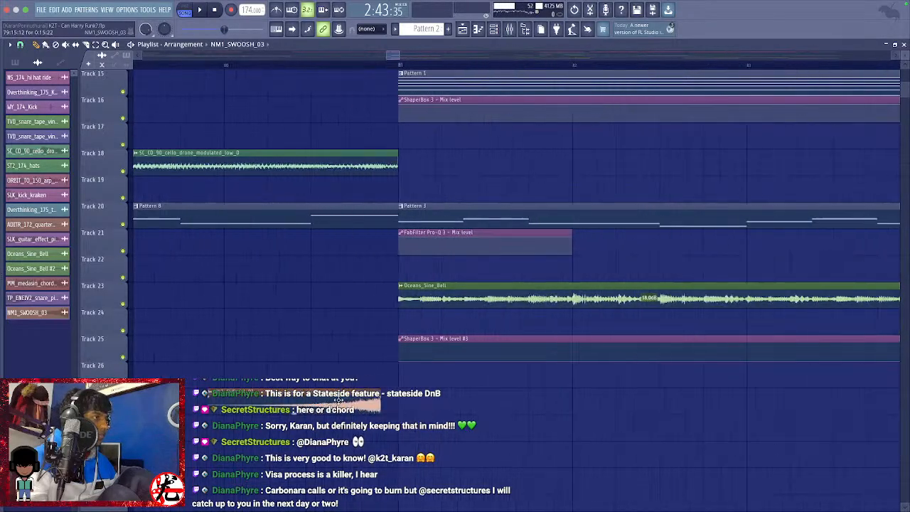
scroll(353, 400, "down", 6)
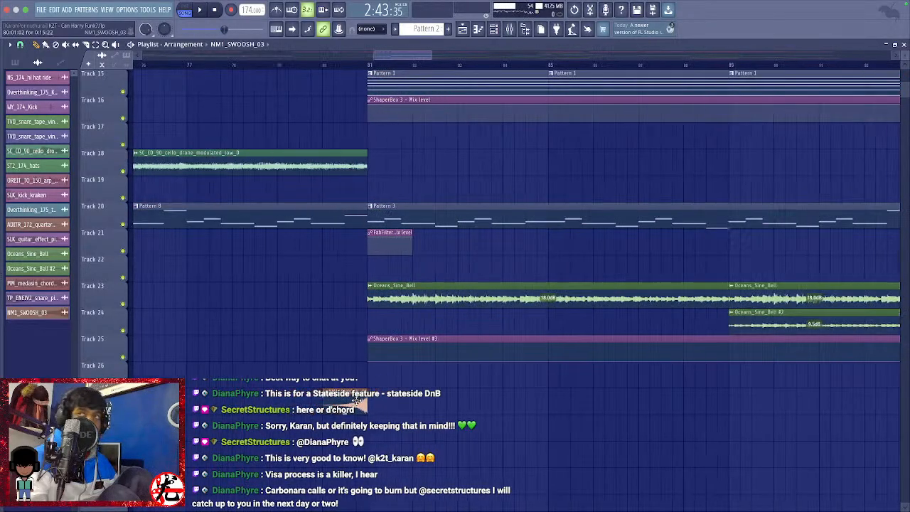
scroll(353, 400, "down", 2, "ctrl")
Open the NM1_SWOOSH_03 clip's channel settings and apply the Brighter echoes preset to Fruity Delay Bank on its mixer channel.
double_click(352, 404)
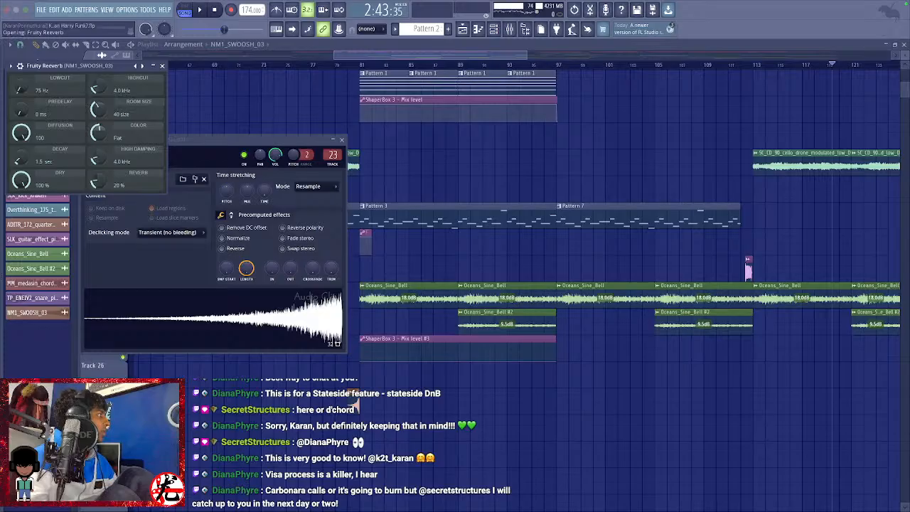
left_click(250, 79)
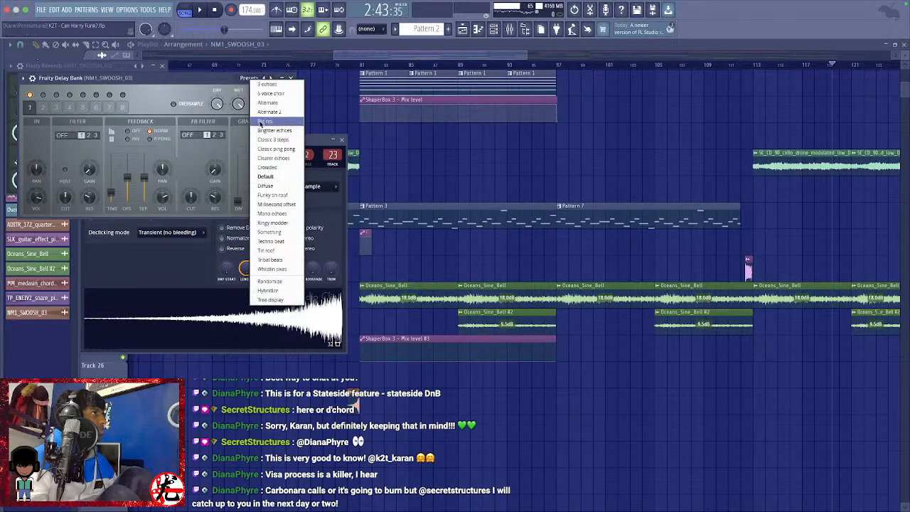
left_click(265, 133)
left_click(291, 78)
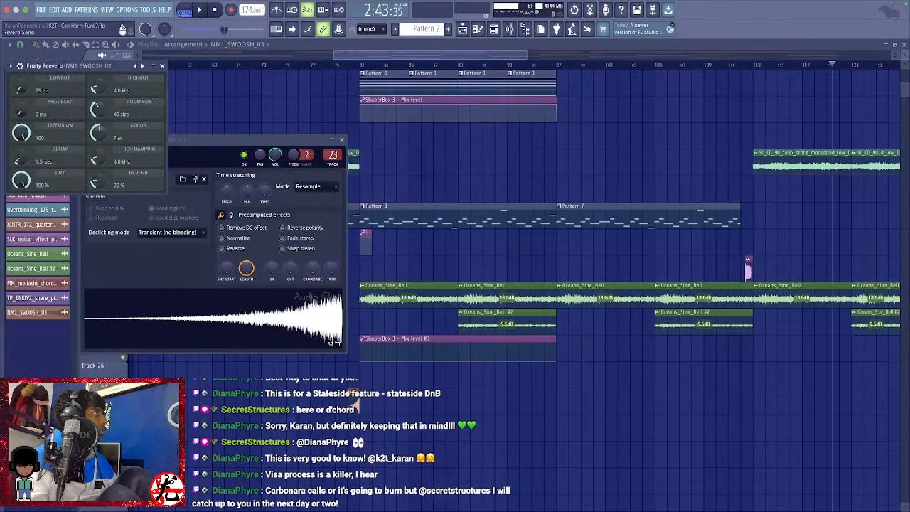
Load a Fruity Reeverb preset on NM1_SWOOSH_03 with a 1040 Hz low cut, room size 100 and 5.3 sec decay.
mouse_move(4, 88)
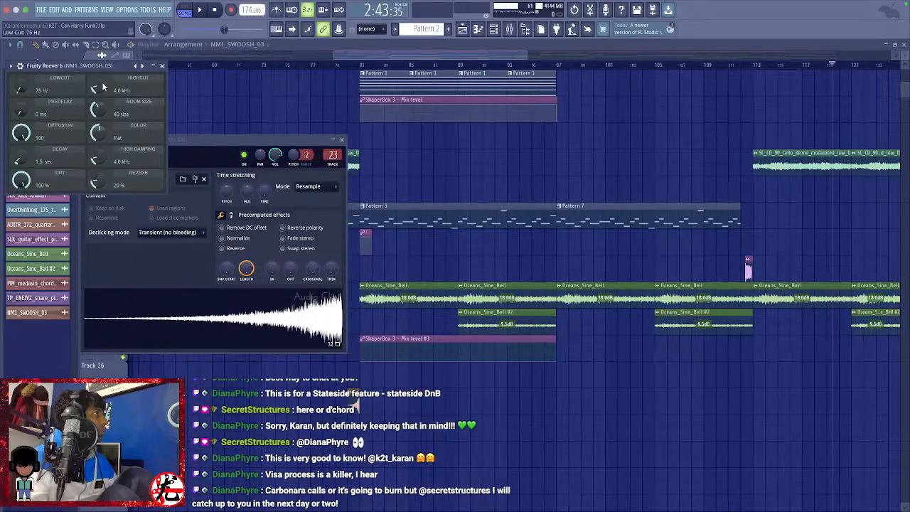
left_click(19, 67)
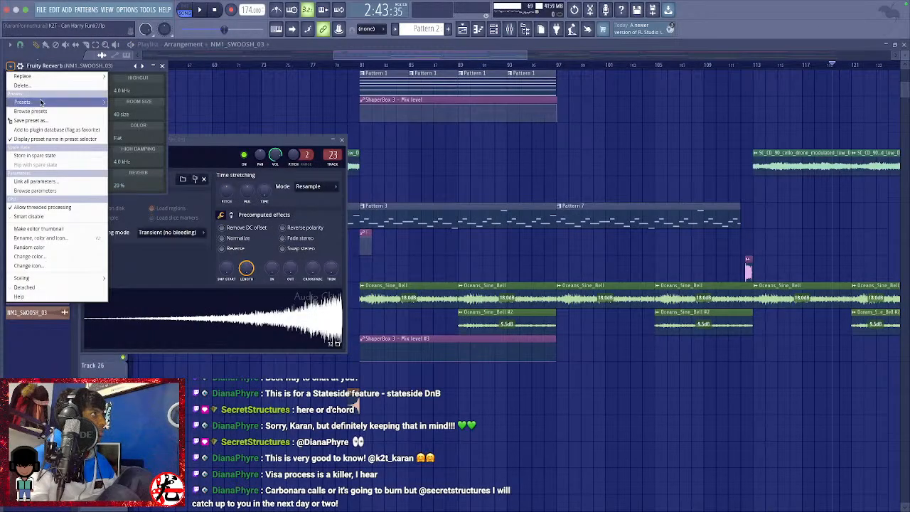
mouse_move(41, 102)
left_click(129, 129)
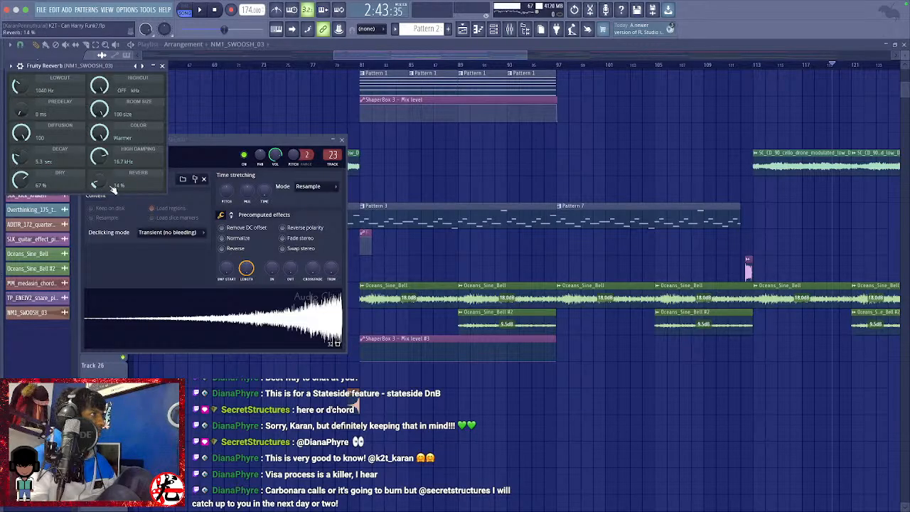
left_click(162, 65)
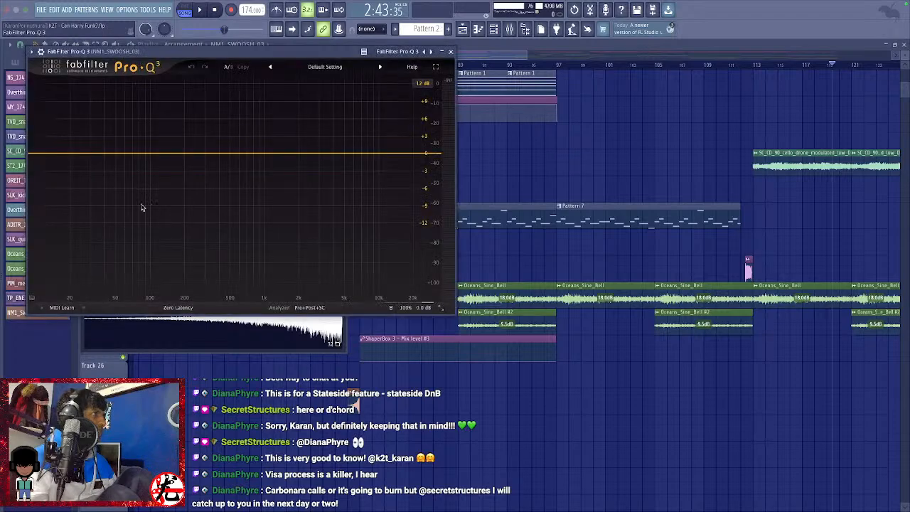
Add an 18 dB/oct low cut at about 156 Hz in FabFilter Pro-Q 3 on NM1_SWOOSH_03 and close the swoosh's channel settings.
double_click(49, 169)
left_click_drag(48, 170, 172, 165)
key("space")
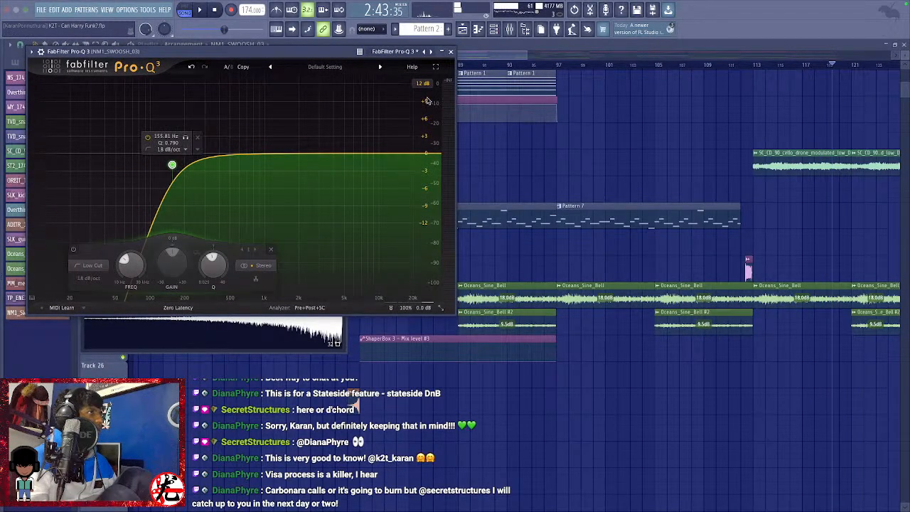
left_click(451, 51)
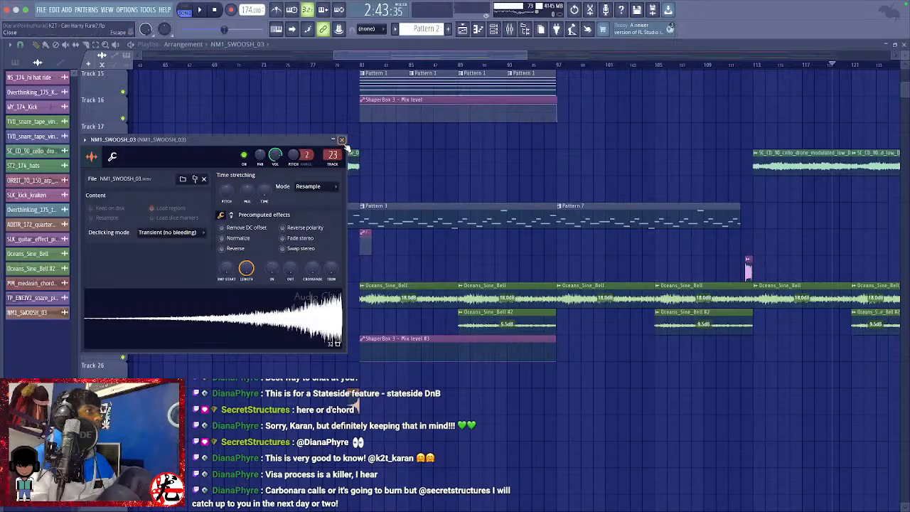
left_click(342, 139)
Play the section before bar 81 and shorten the swoosh's Fruity Reeverb decay to 3.5 sec.
left_click(254, 65)
key("space")
scroll(317, 366, "down", 6)
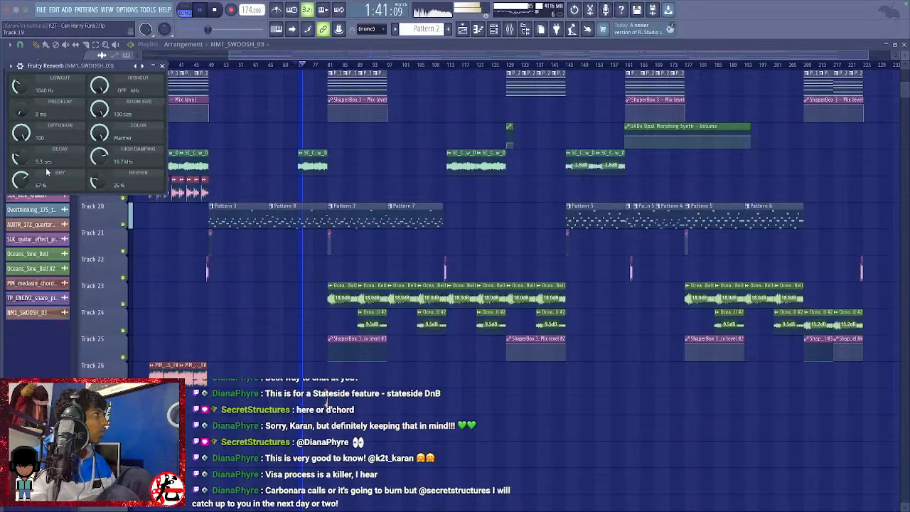
scroll(47, 172, "down", 5)
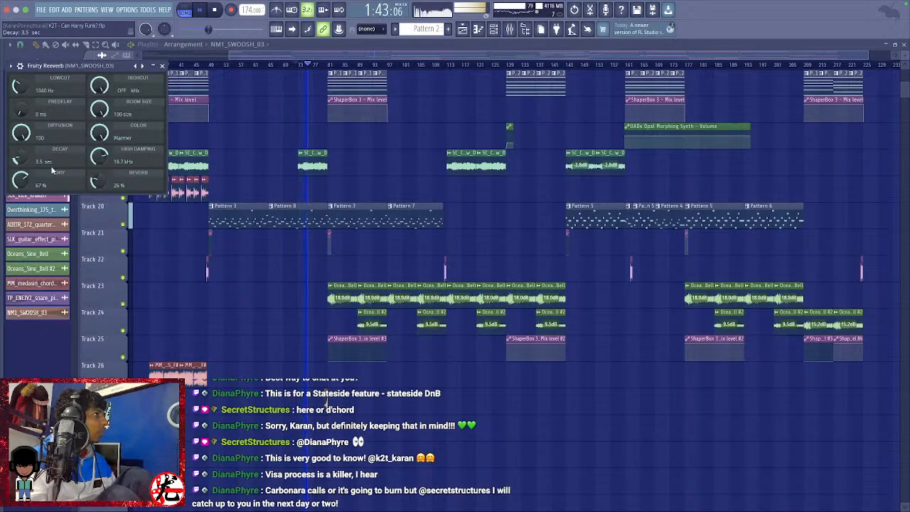
left_click(162, 66)
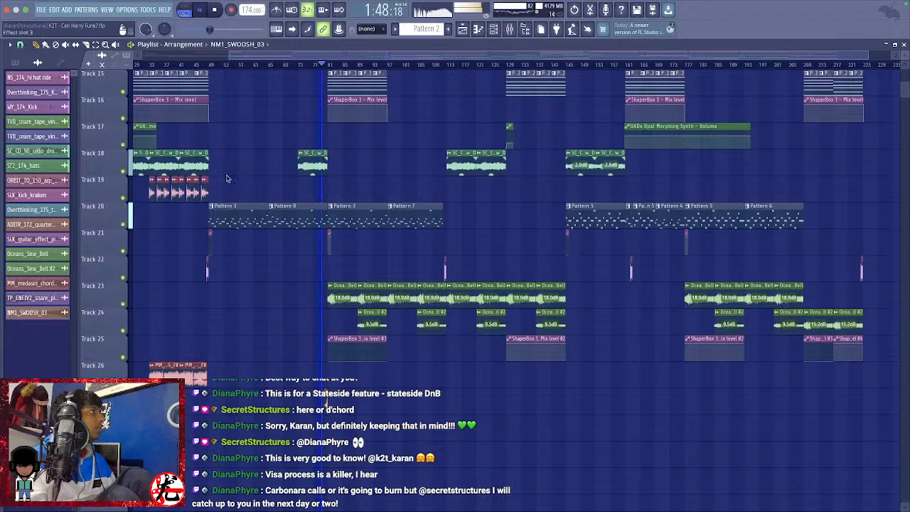
left_click_drag(171, 164, 139, 164)
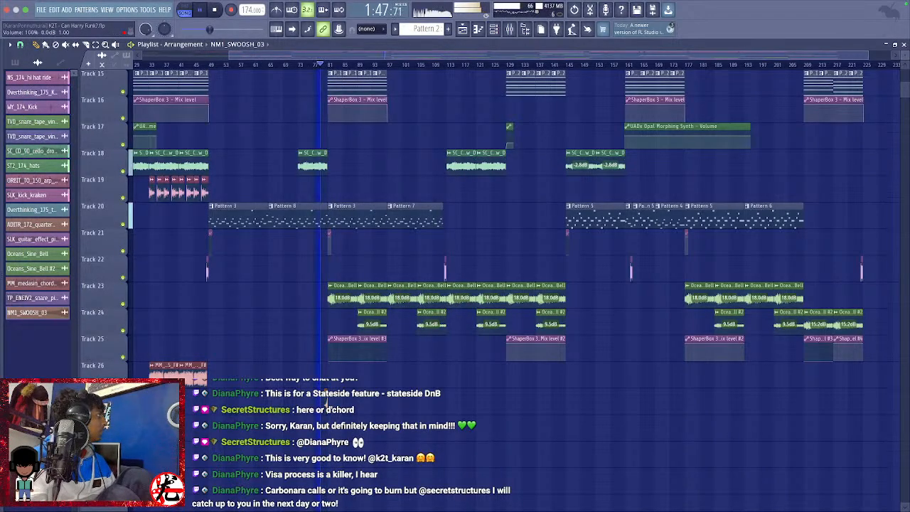
Set the playlist's snap to Bar.
left_click(20, 45)
left_click(30, 195)
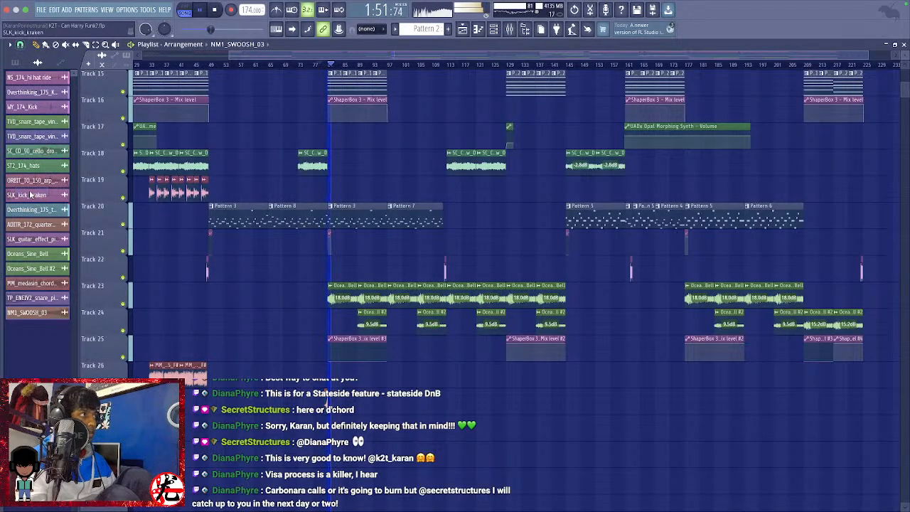
left_click(20, 46)
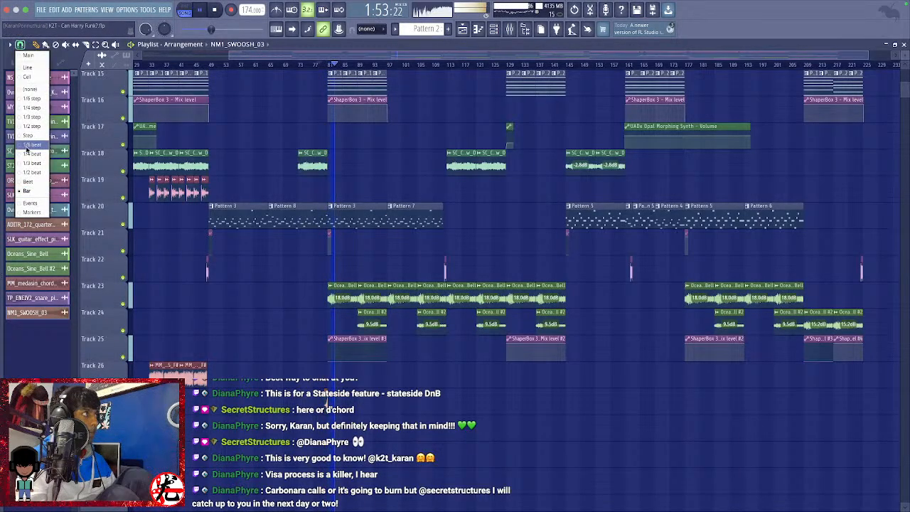
left_click(31, 191)
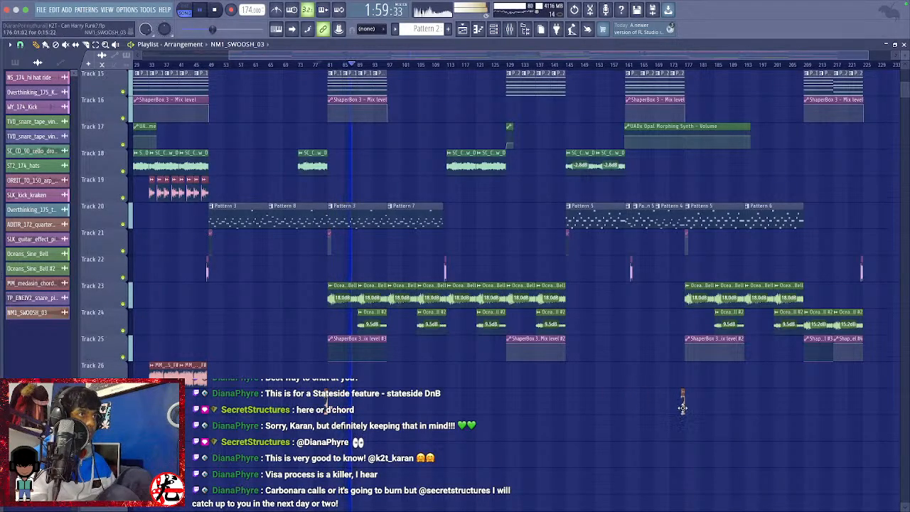
Place NM1_SWOOSH_03 clips at bar 128 and just before bar 209 on the track below Track 26, and save the project.
left_click_drag(550, 417, 502, 417)
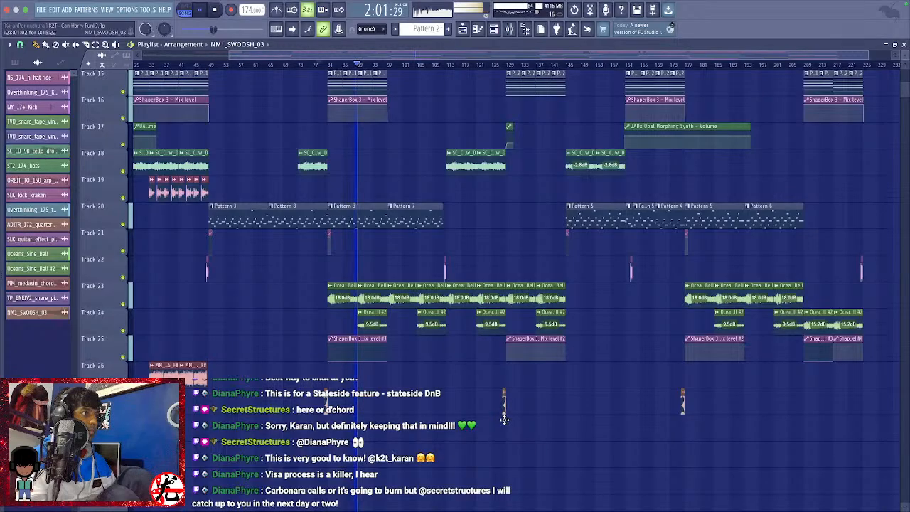
left_click(503, 66)
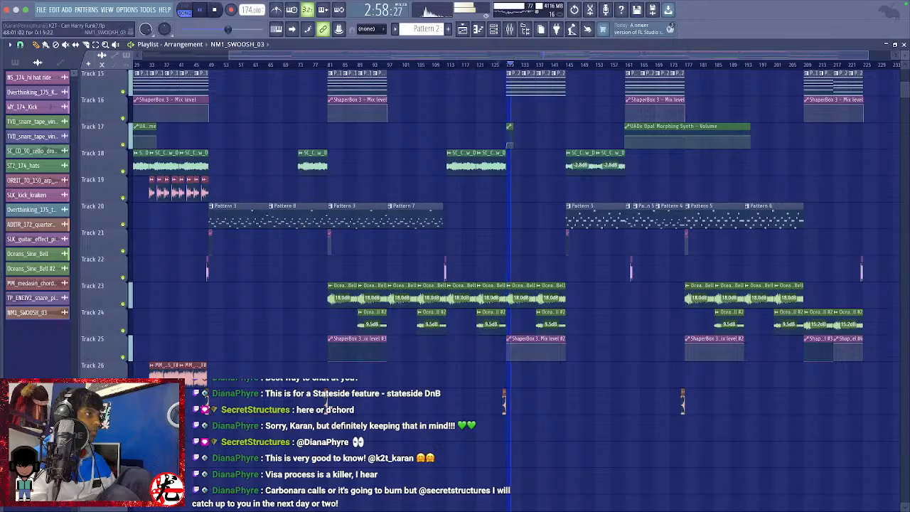
left_click(830, 400)
left_click_drag(831, 398, 802, 398)
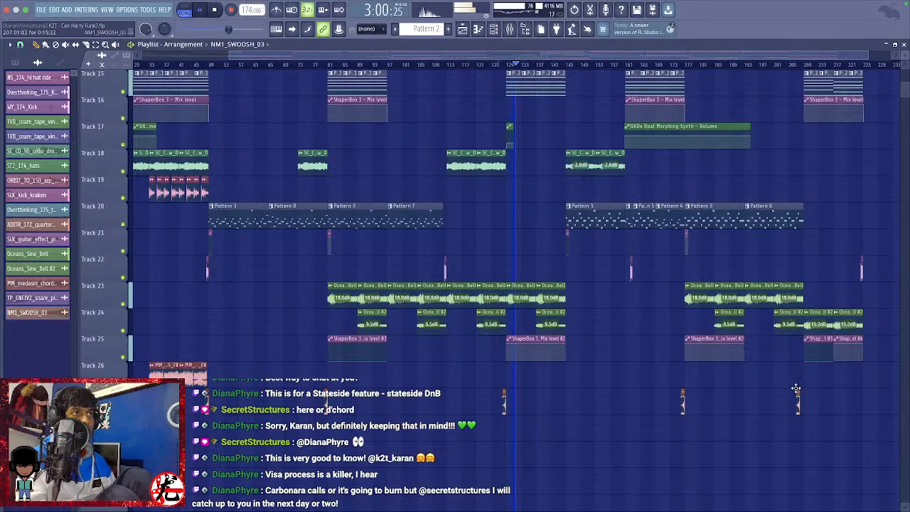
key("ctrl+s")
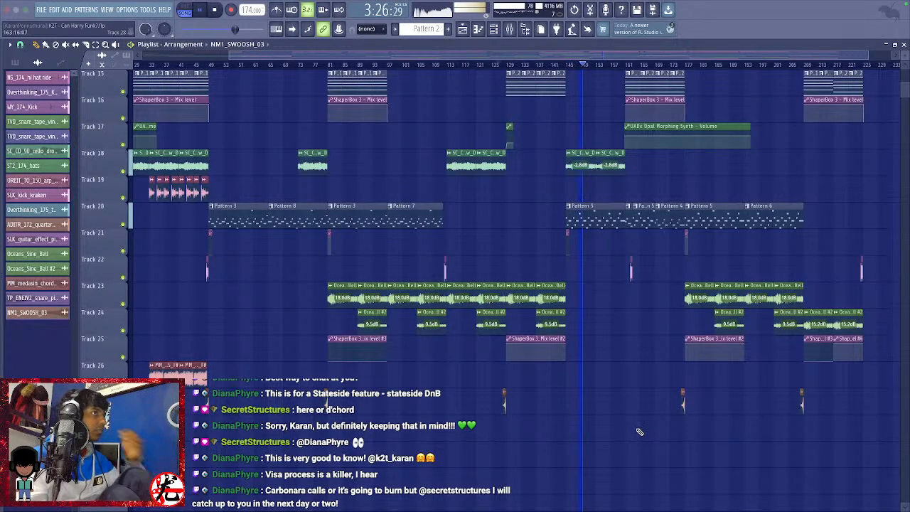
Add a 12 dB/oct high cut at about 6803 Hz to the Kick Bus in FabFilter Pro-Q 3.
scroll(640, 431, "up", 5)
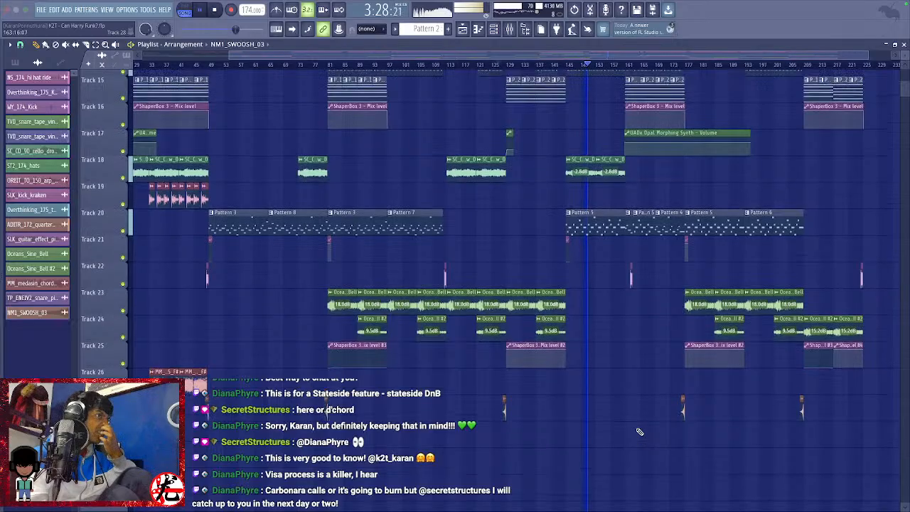
scroll(639, 432, "down", 3)
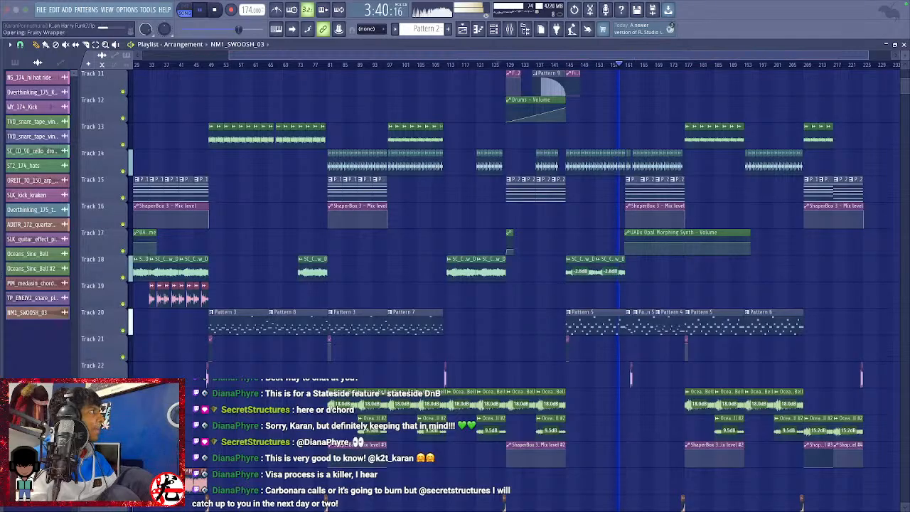
left_click_drag(417, 152, 360, 150)
scroll(333, 163, "down", 1)
scroll(320, 155, "up", 1)
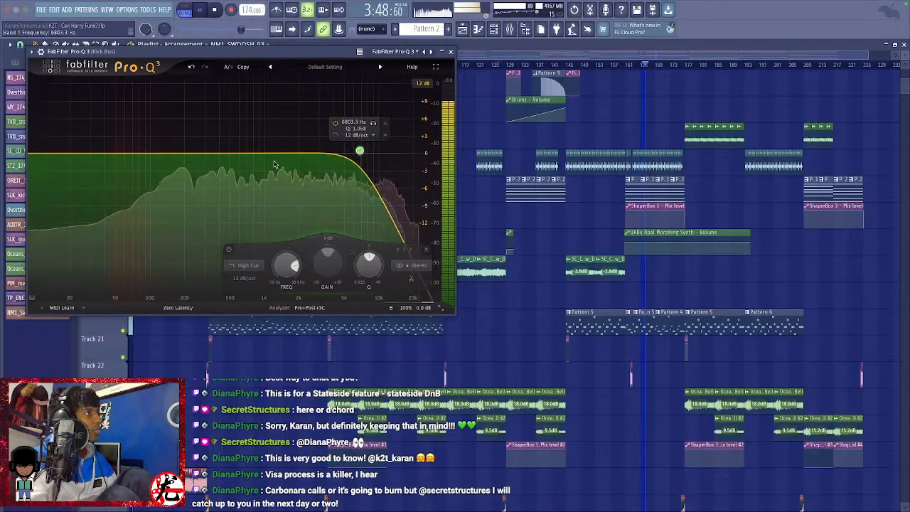
Add a second Kick Bus EQ band, sweep it in solo to about 2005 Hz, and change its shape to Notch.
left_click_drag(180, 152, 177, 127)
scroll(177, 126, "up", 2)
left_click(190, 96)
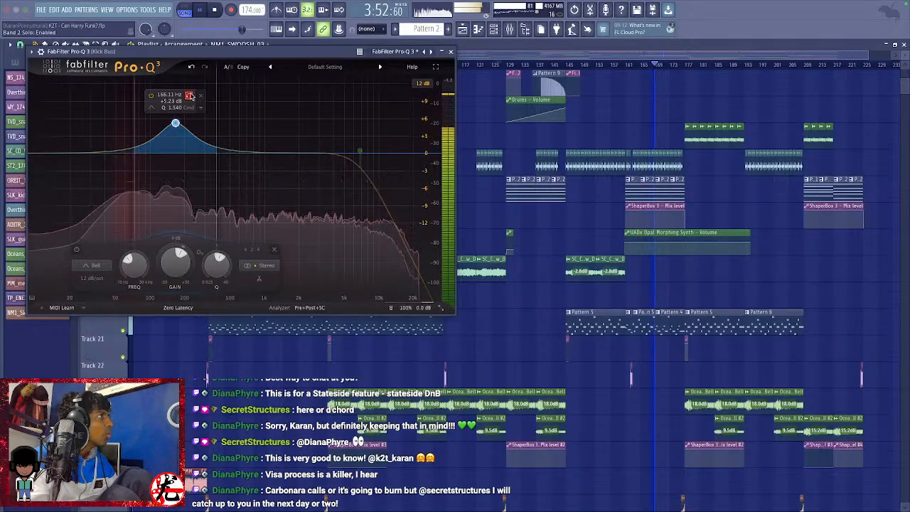
left_click_drag(189, 96, 313, 94)
right_click(300, 126)
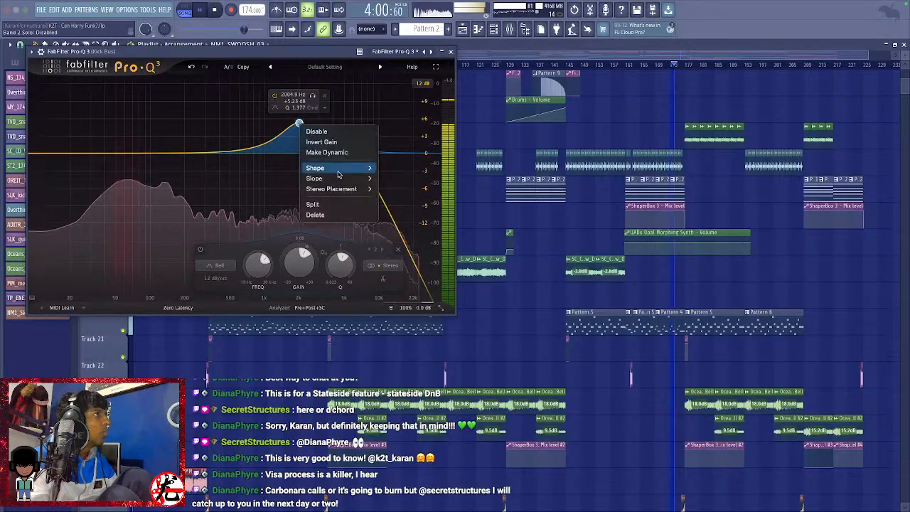
mouse_move(341, 173)
left_click(399, 221)
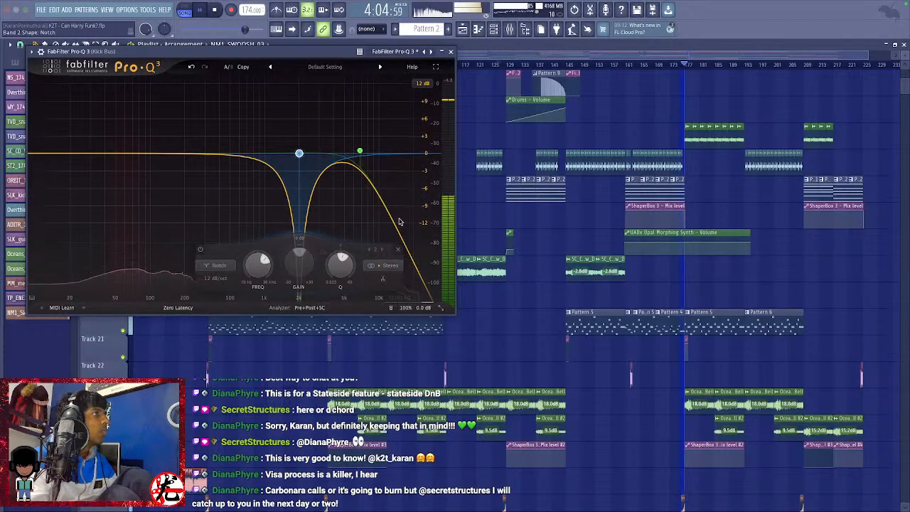
left_click(450, 51)
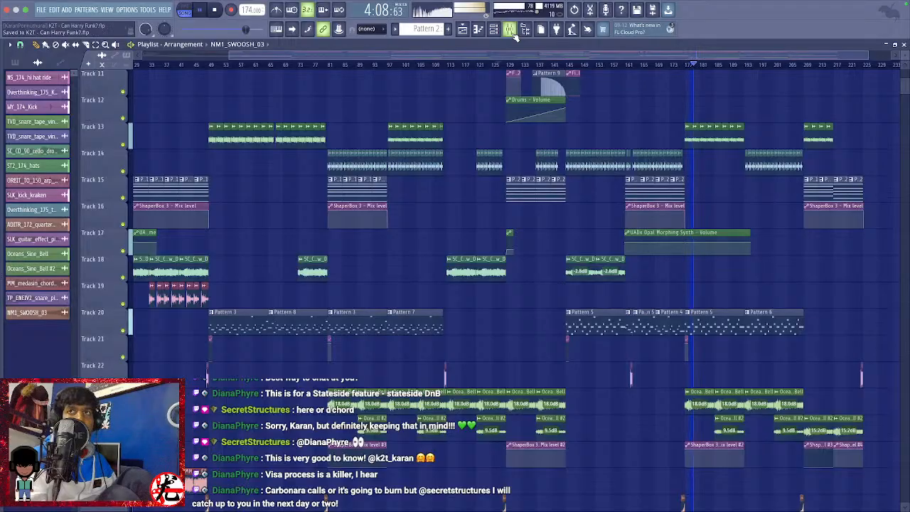
Play the arrangement back from its beginning.
left_click(228, 65)
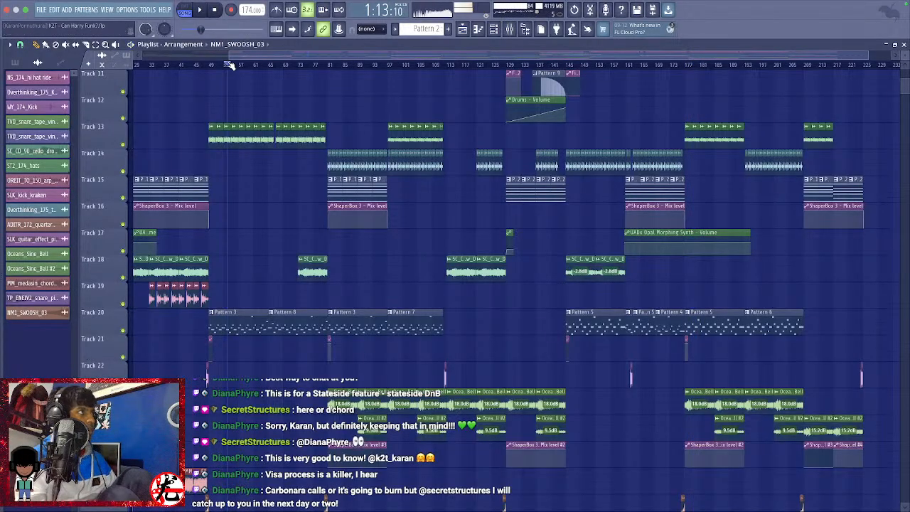
key("space")
scroll(311, 110, "left", 2)
scroll(163, 69, "down", 1)
scroll(163, 69, "left", 2)
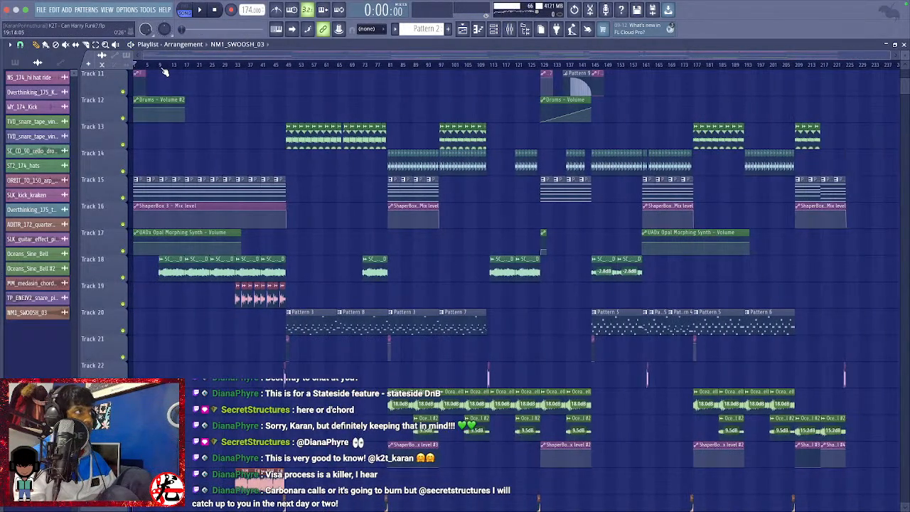
key("space")
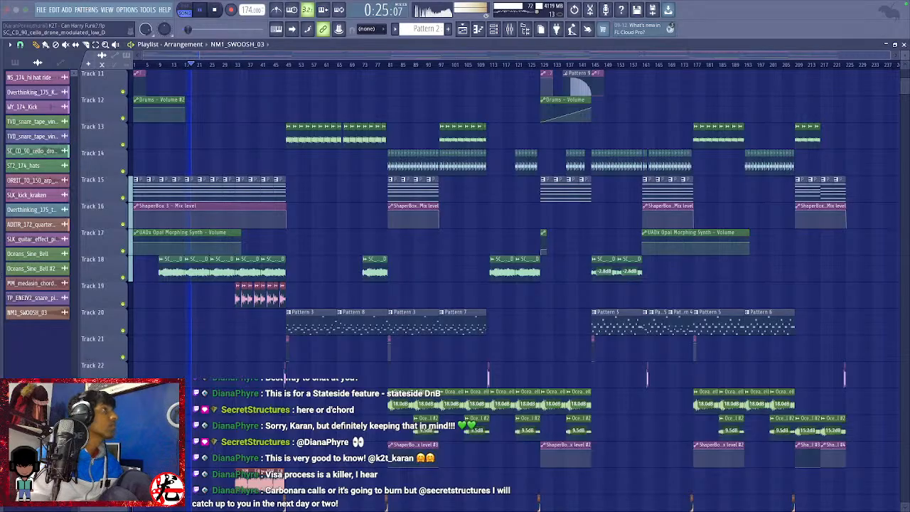
Look over the mixer and save the project.
left_click(509, 30)
left_click(509, 29)
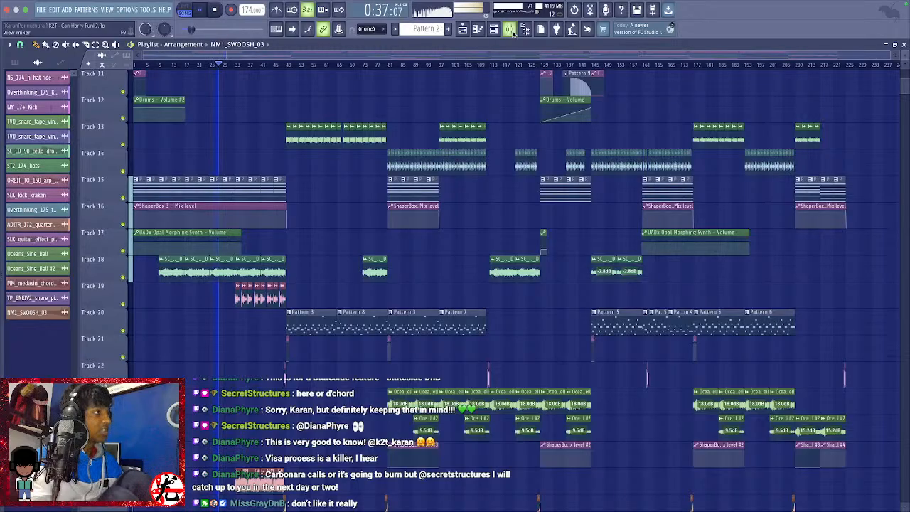
key("ctrl+s")
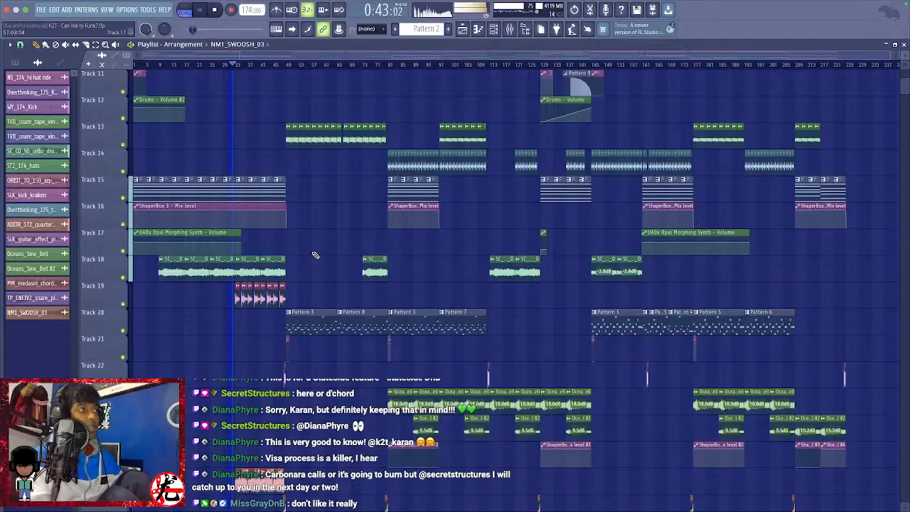
Review the full arrangement during playback, checking the drum clips around bar 97.
scroll(316, 261, "up", 5)
scroll(315, 252, "down", 2)
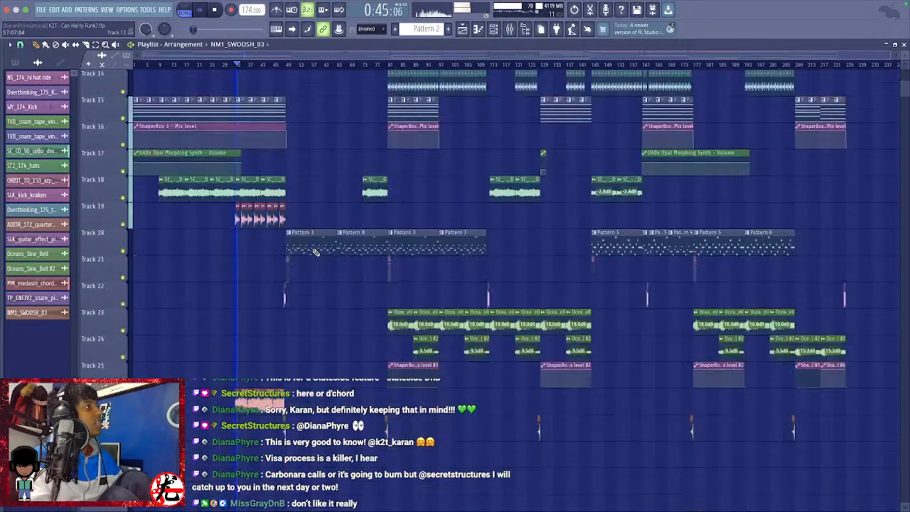
scroll(316, 253, "down", 3)
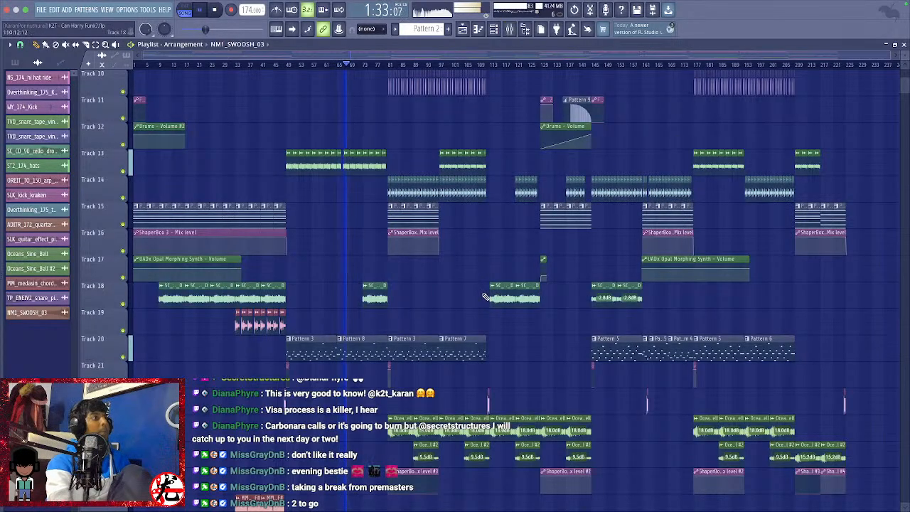
scroll(482, 272, "up", 5)
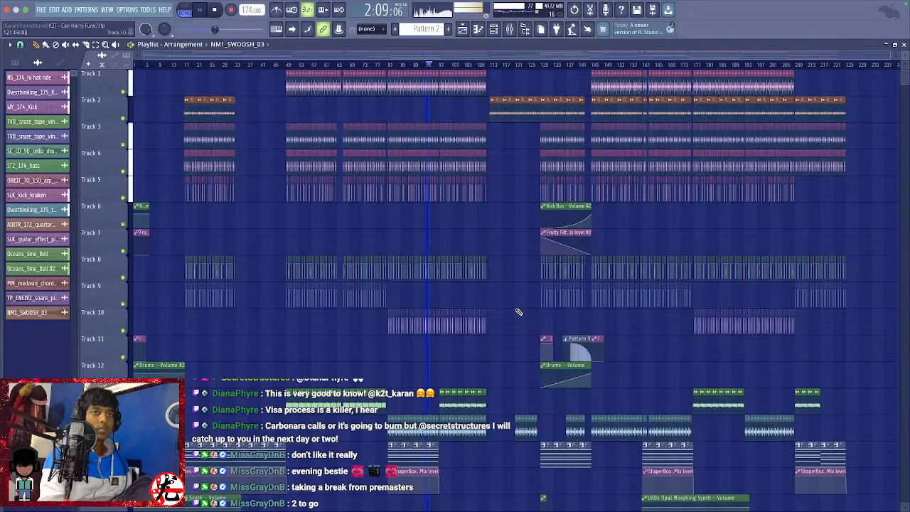
scroll(519, 312, "down", 3)
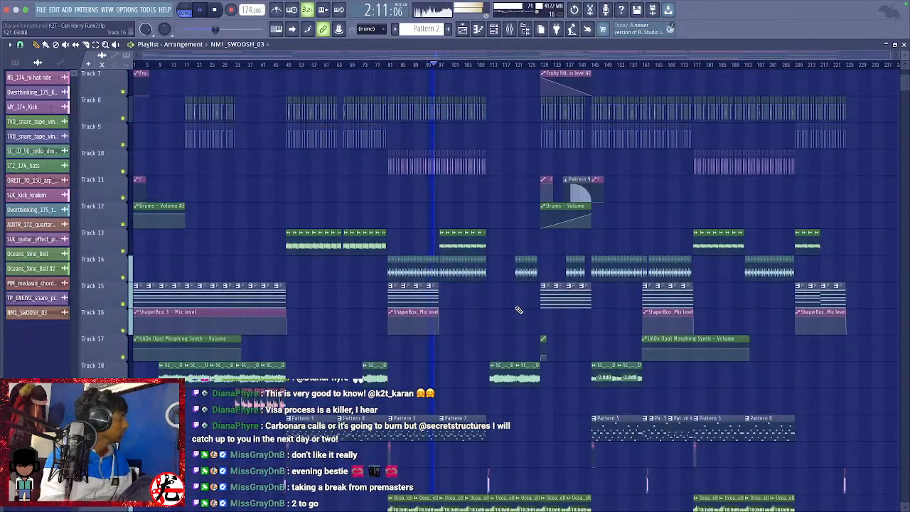
scroll(519, 310, "up", 3)
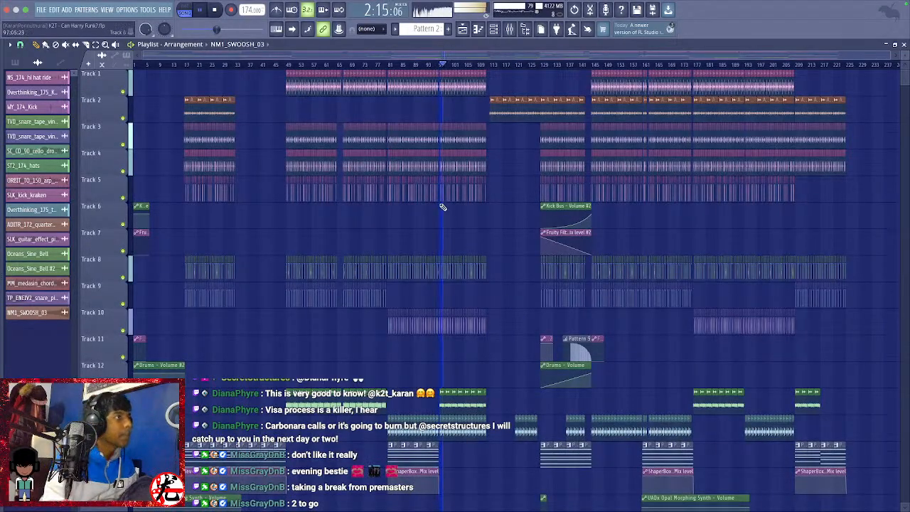
scroll(442, 207, "up", 5)
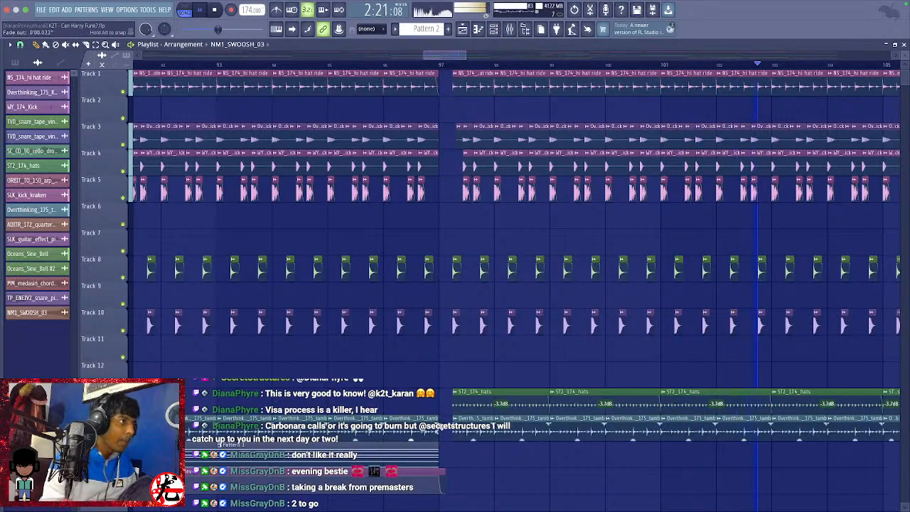
scroll(441, 405, "down", 6)
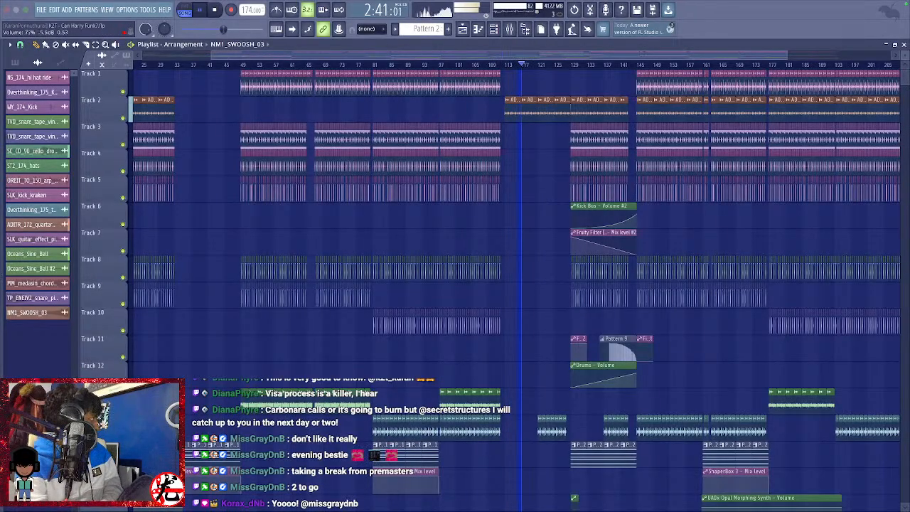
Adjust the main volume and save the project.
mouse_move(146, 29)
left_mouse_down()
mouse_move(146, 57)
mouse_move(146, 17)
left_mouse_up()
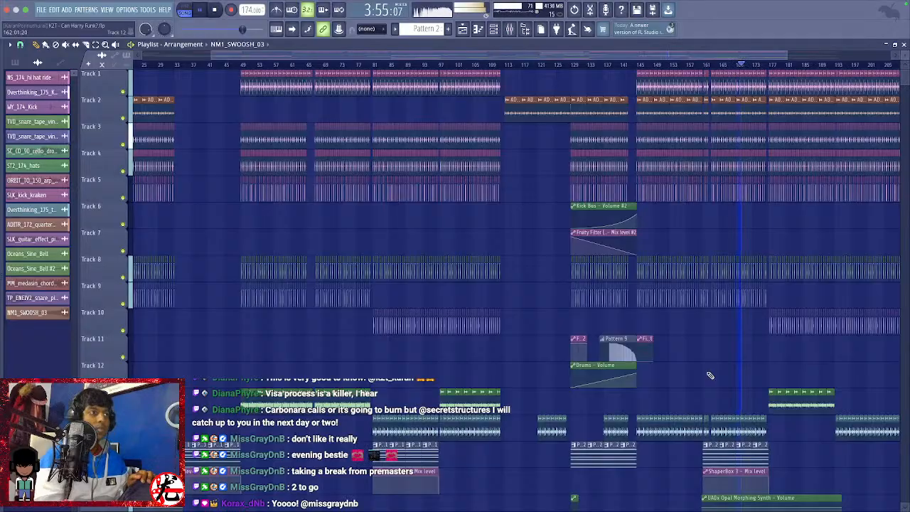
key("ctrl+s")
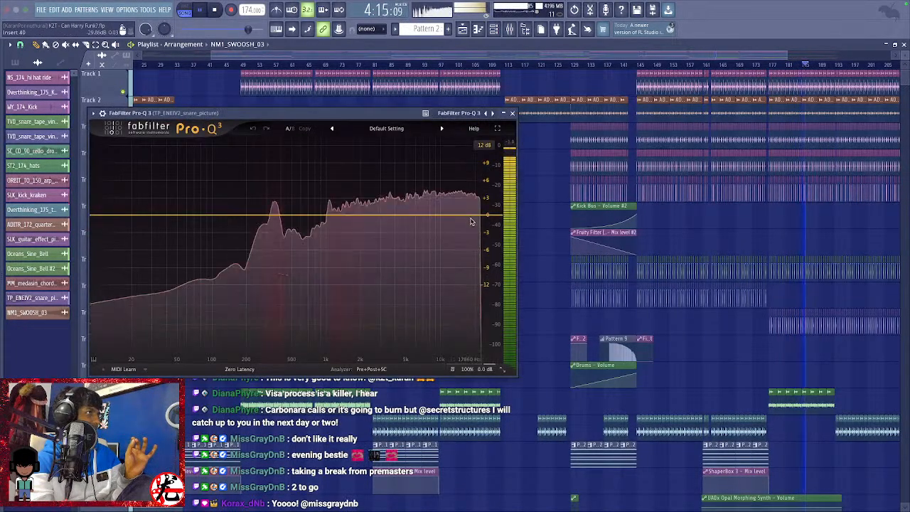
Shape the TP_ENEIV2_snare_picture EQ with a high shelf of about -8.57 dB at 3070 Hz and a low cut below 50 Hz.
left_click_drag(470, 222, 385, 268)
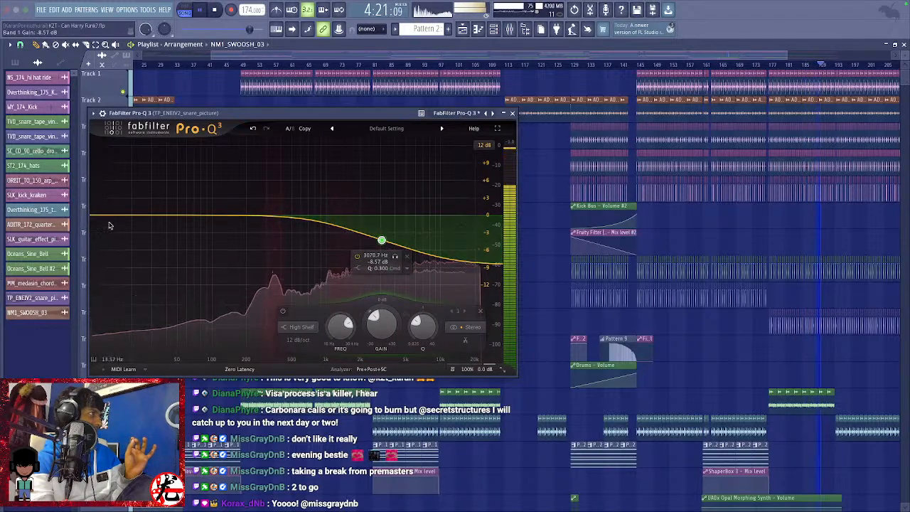
left_click_drag(103, 216, 171, 214)
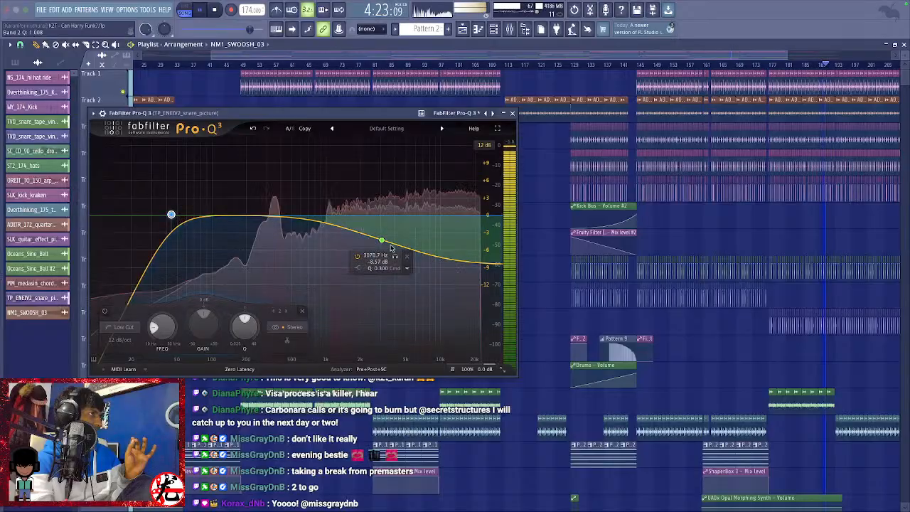
left_click(512, 113)
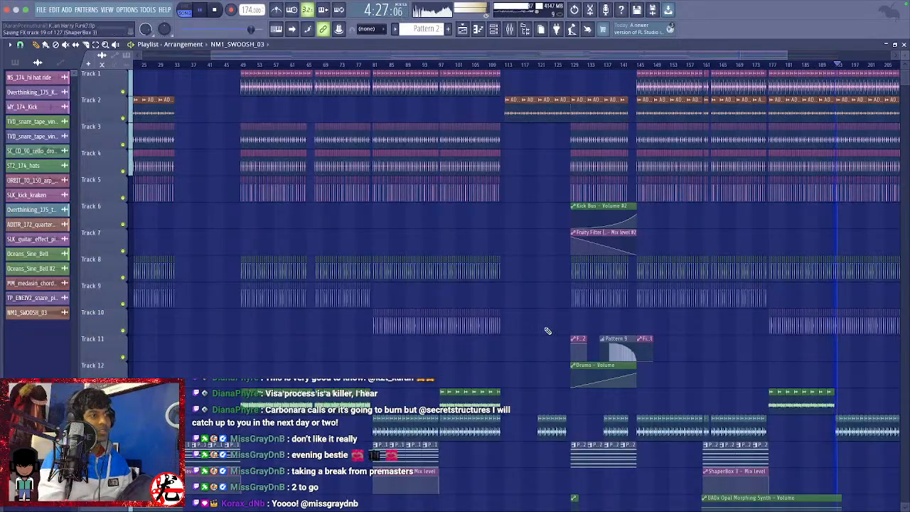
Examine the closing section of the arrangement around bars 209 to 225 during playback.
scroll(547, 330, "down", 1)
scroll(547, 330, "down", 1)
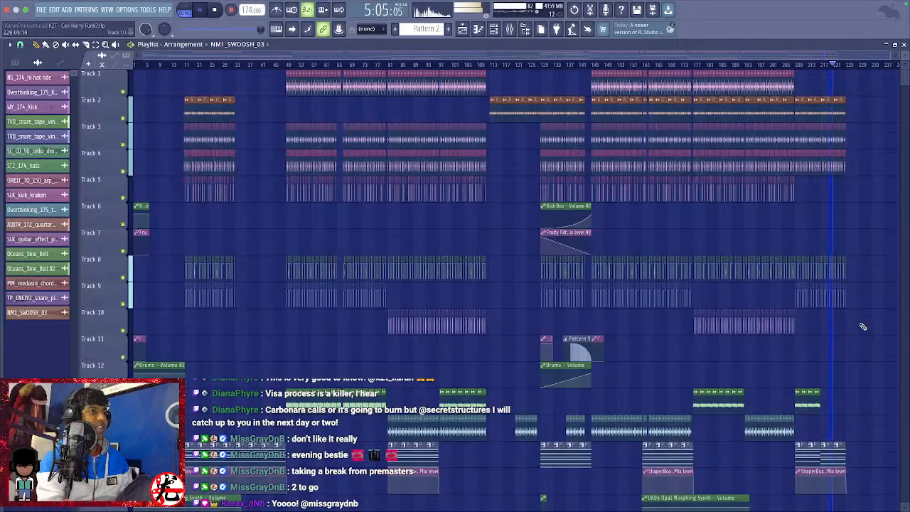
scroll(863, 325, "up", 5, "ctrl")
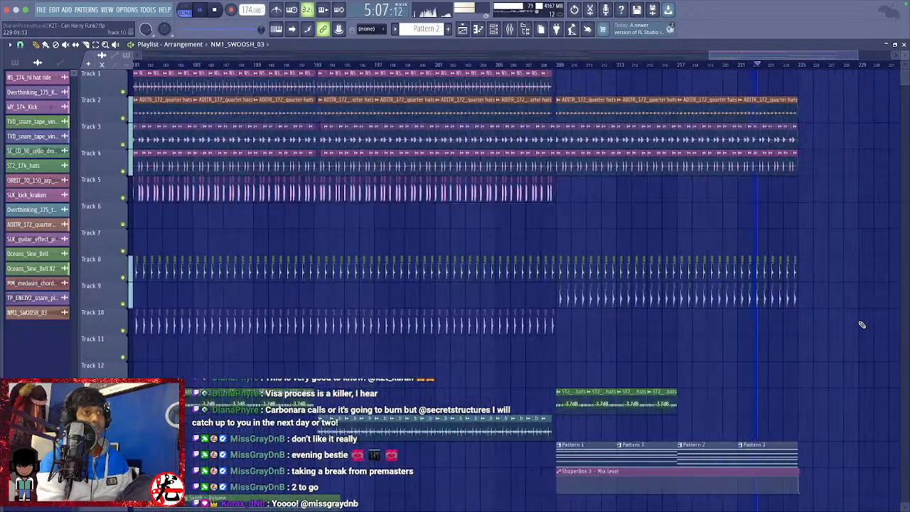
scroll(862, 321, "down", 3, "ctrl")
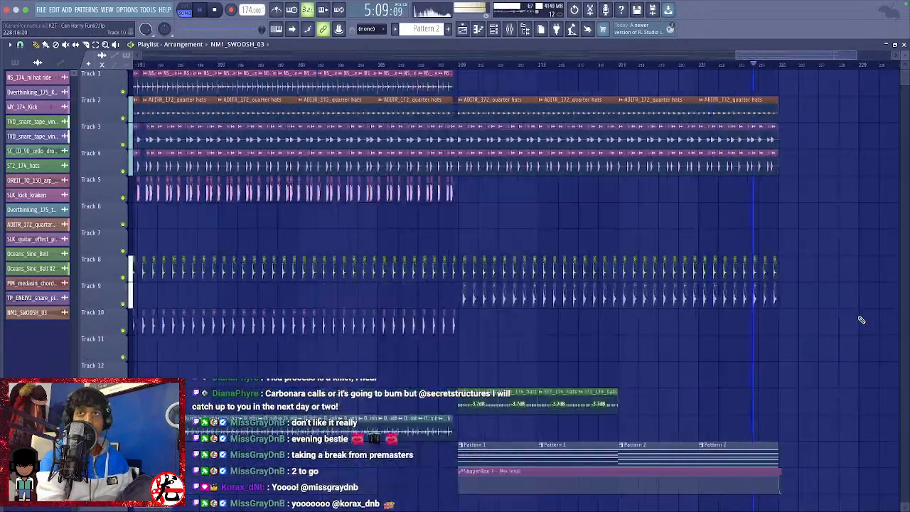
scroll(862, 320, "down", 5, "ctrl")
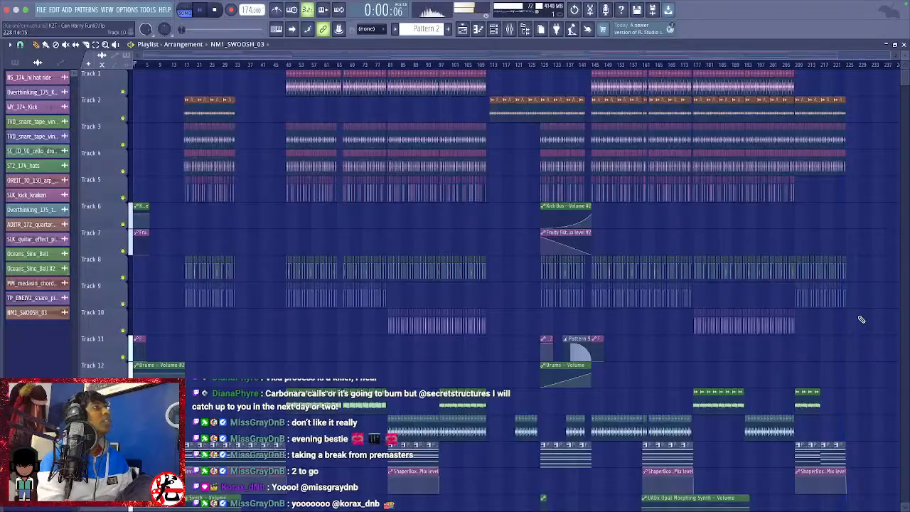
Stop playback and add the ZEN_EMH_123_sweep_up_fx_essencial sample to Track 28, starting at bar 6.
key("space")
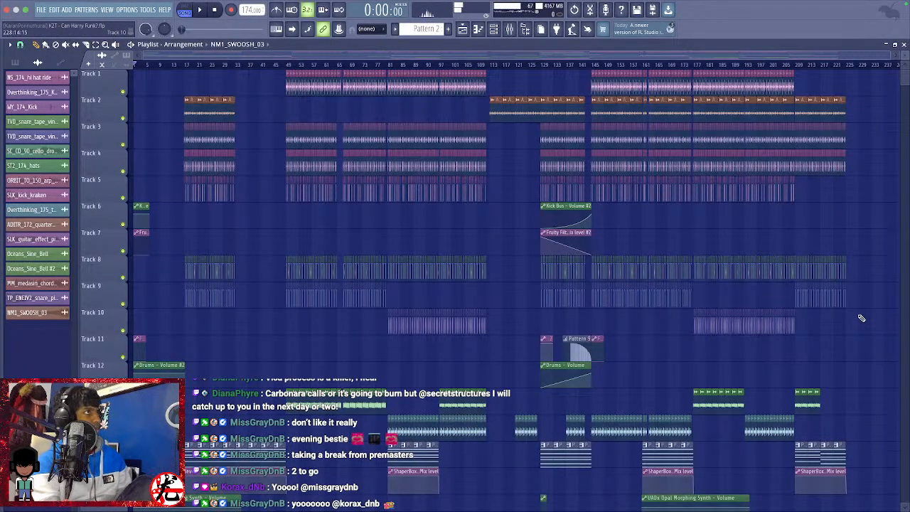
scroll(862, 318, "down", 7)
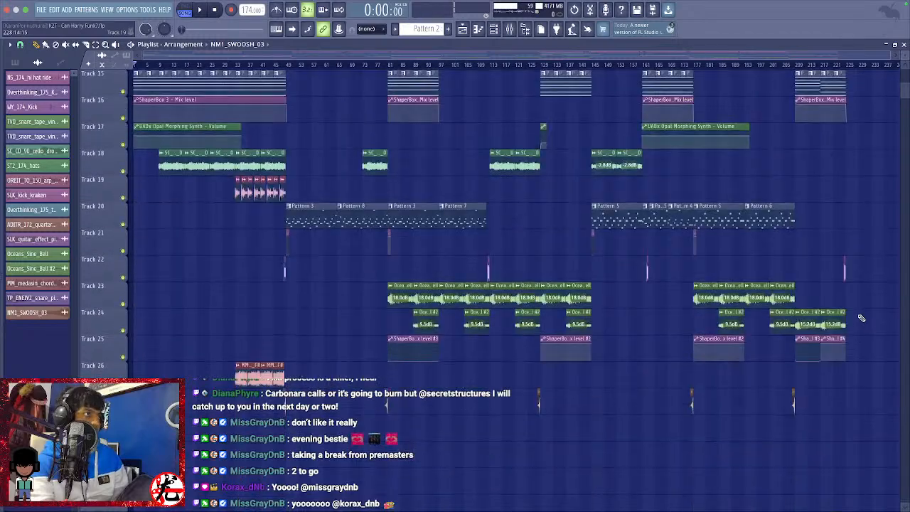
scroll(862, 317, "up", 3)
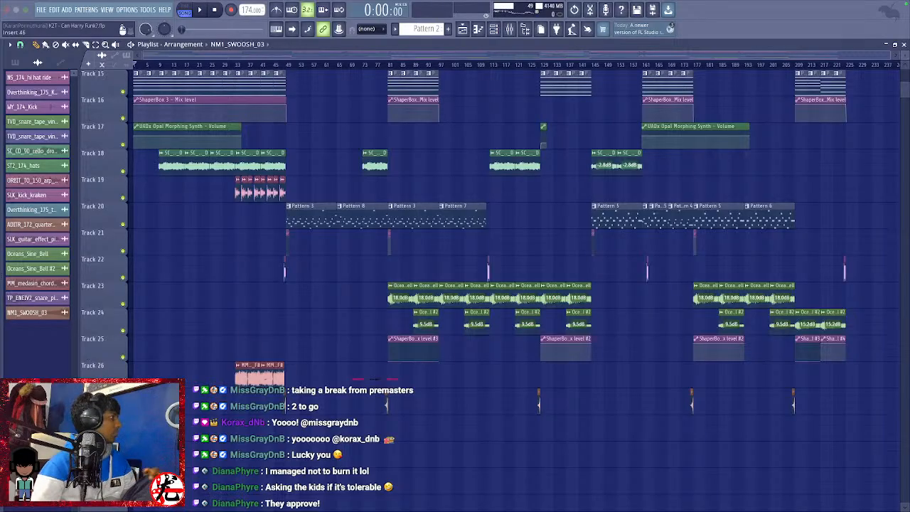
left_click_drag(184, 433, 197, 433)
scroll(234, 432, "up", 3)
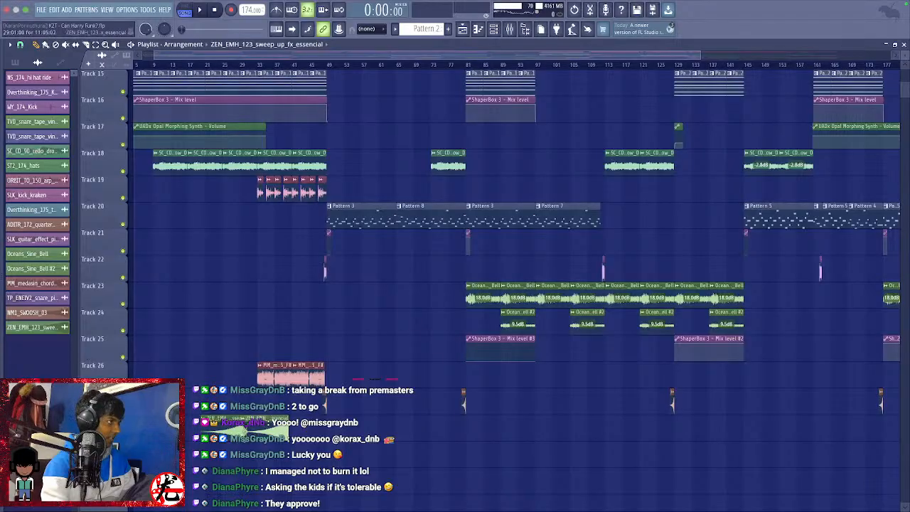
scroll(231, 422, "up", 6)
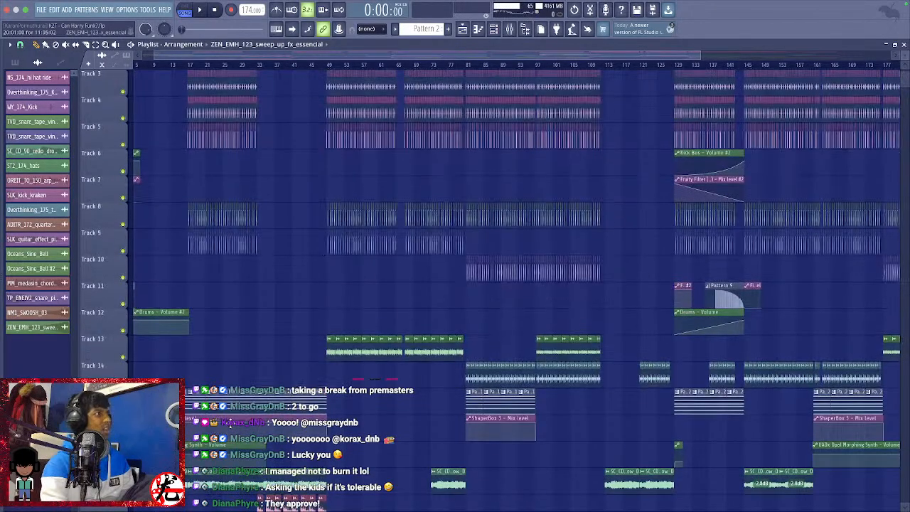
scroll(234, 427, "down", 2)
scroll(234, 426, "down", 5)
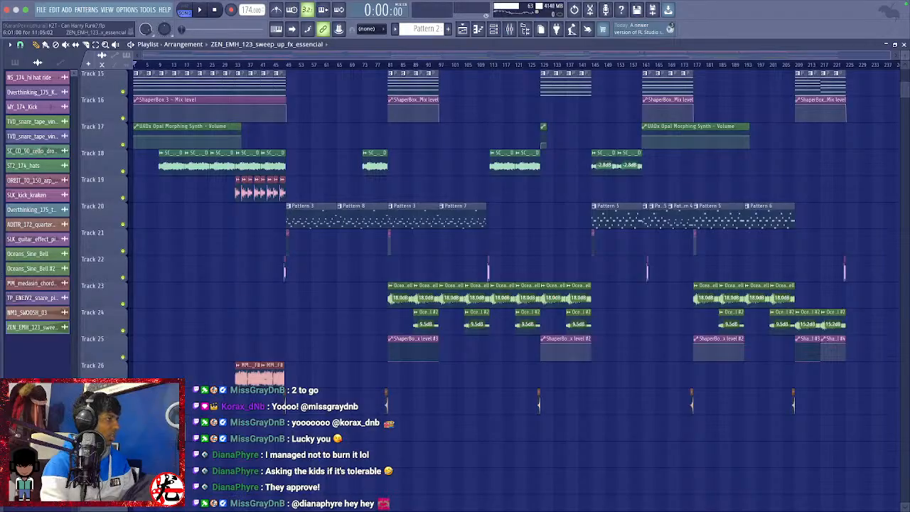
scroll(234, 425, "up", 4)
left_click(160, 419)
left_click(227, 432)
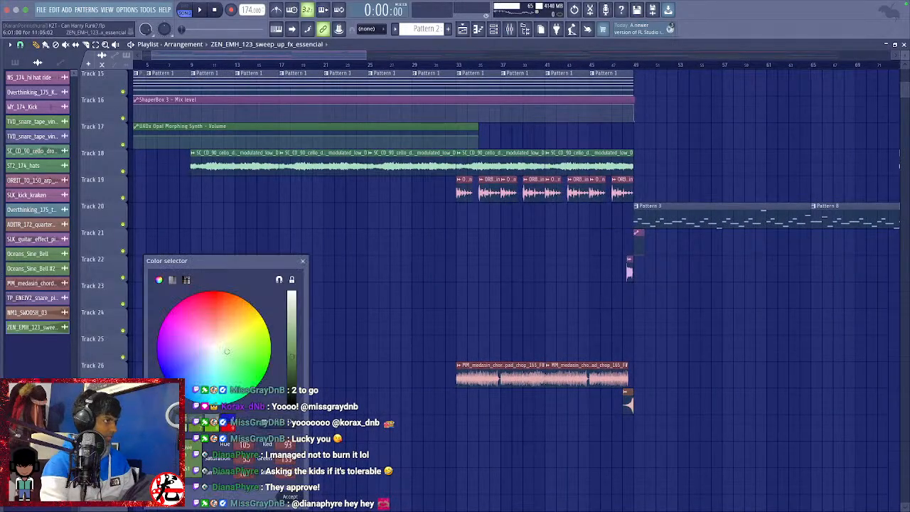
key("Escape")
left_click(158, 419)
left_click(191, 408)
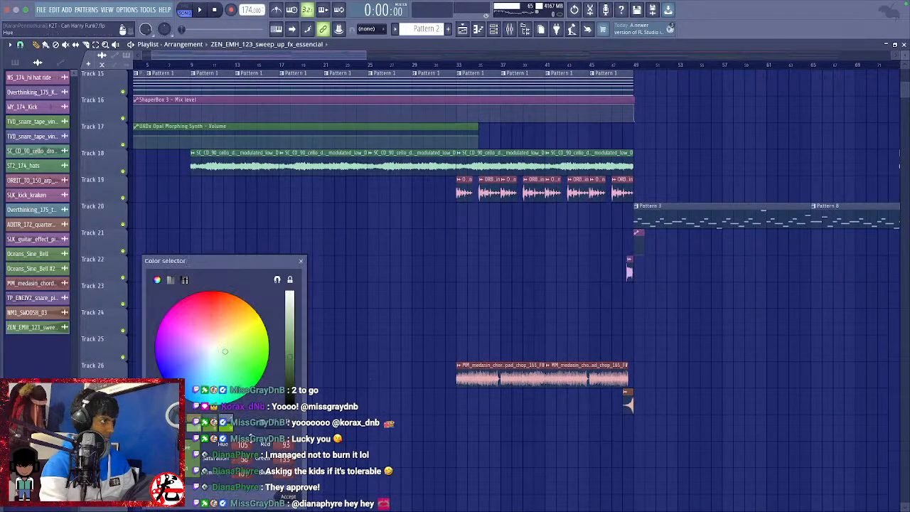
key("Escape")
Fit the sweep-up clip to the project tempo, entering 123 BPM as the sample's tempo.
left_click(158, 418)
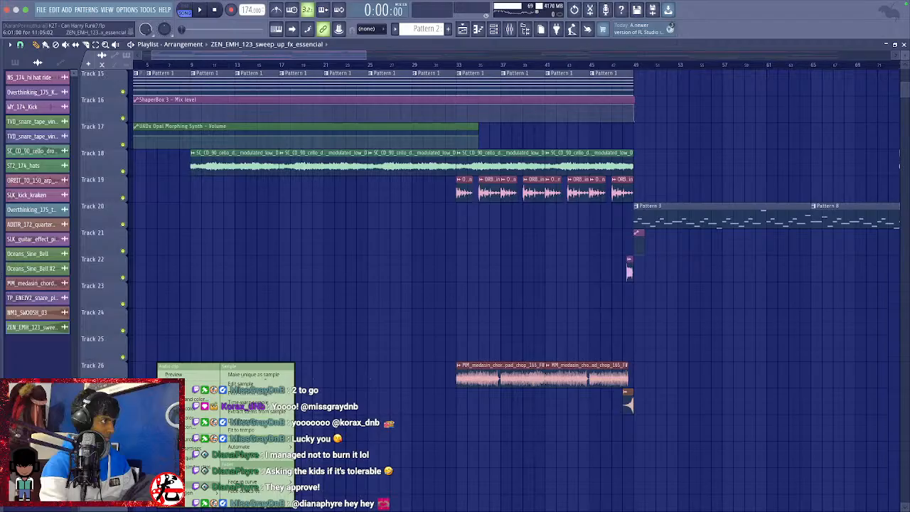
left_click(249, 430)
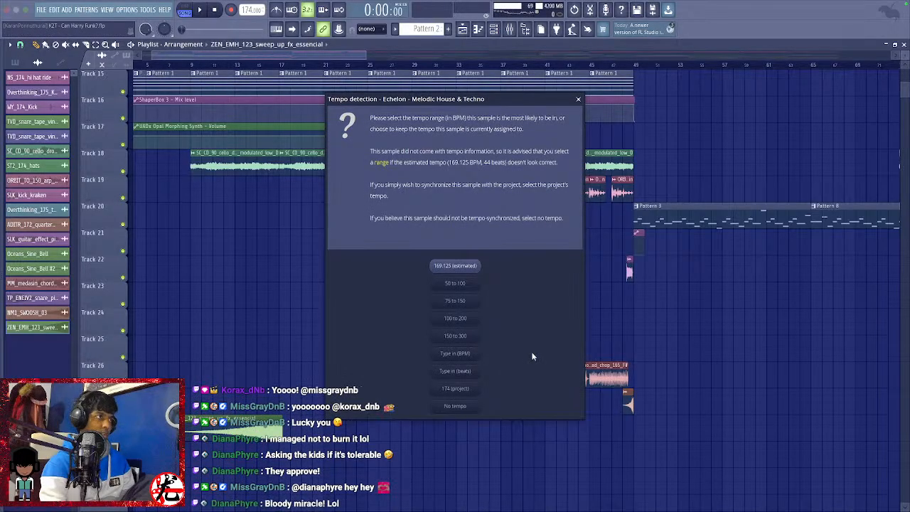
left_click(478, 353)
type("174")
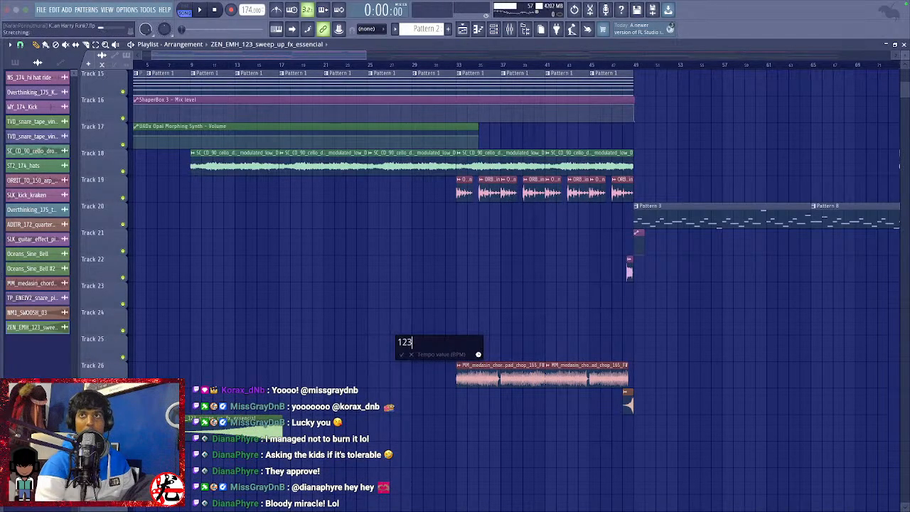
key("Return")
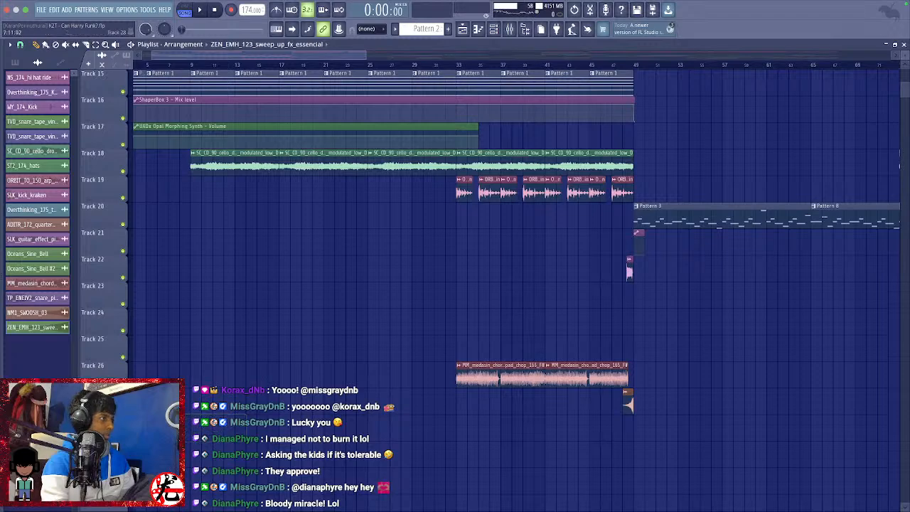
Route the sweep-up sample to mixer track 24, audition it briefly, and save the project.
double_click(187, 425)
left_click_drag(353, 176, 353, 124)
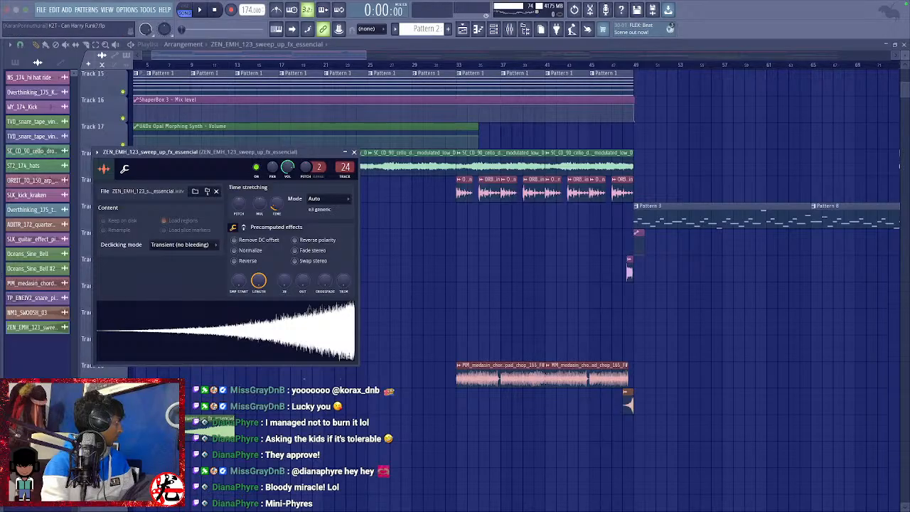
key("space")
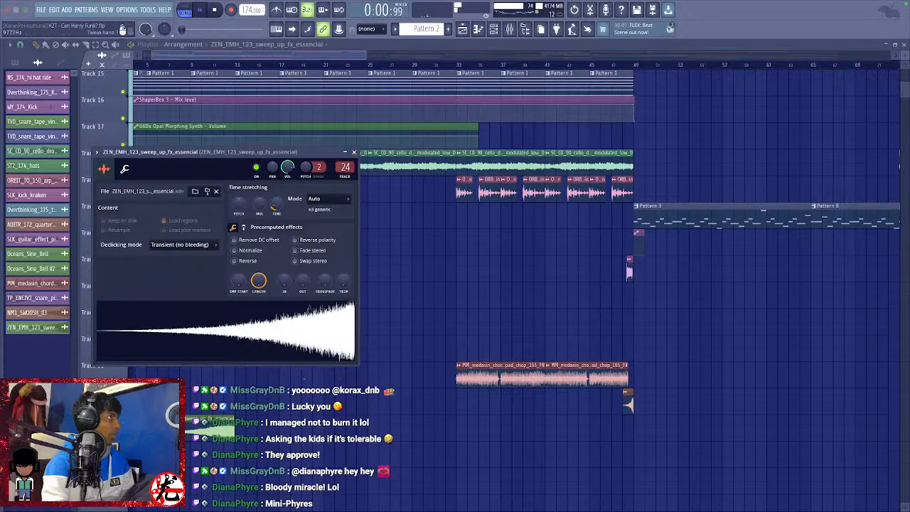
key("space")
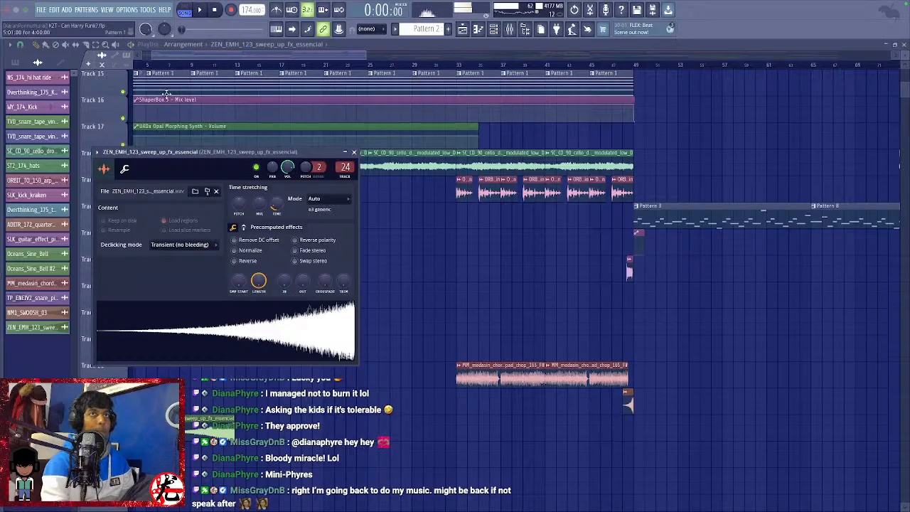
key("space")
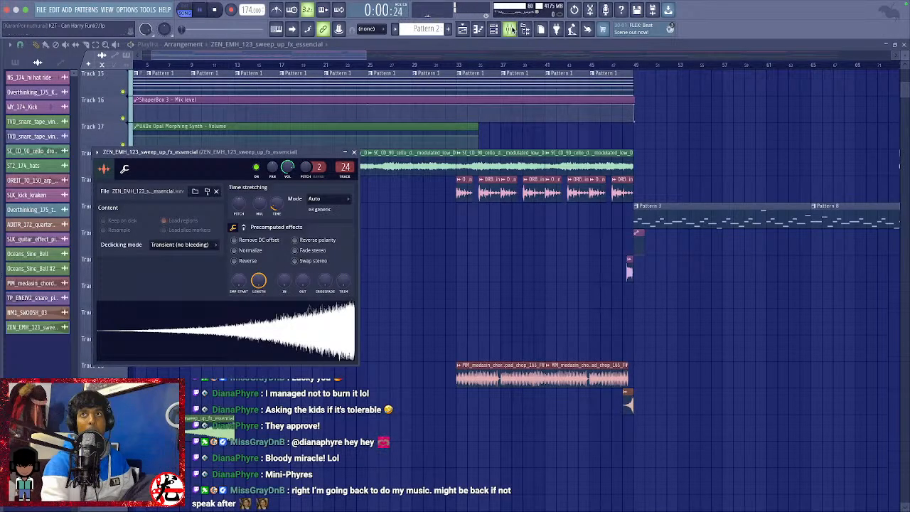
key("space")
key("ctrl+s")
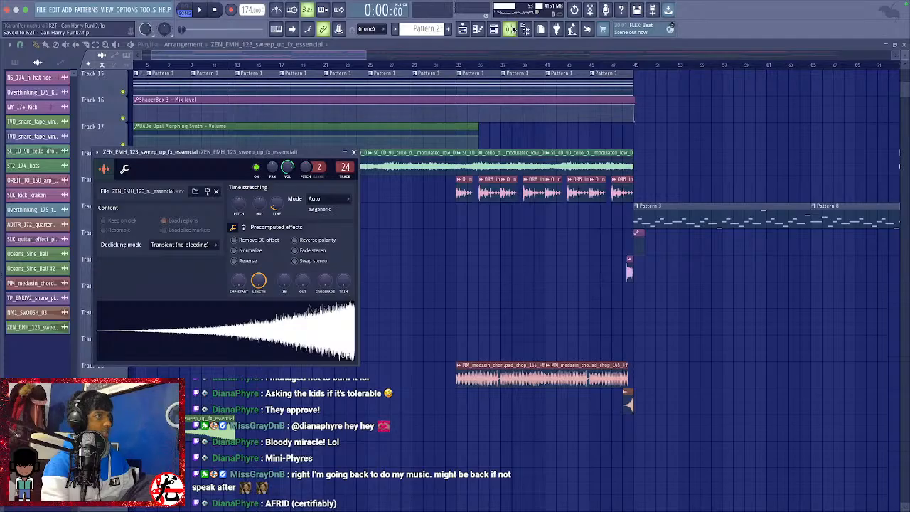
Play back the opening bars to check the sweep-up clip against the intro.
key("space")
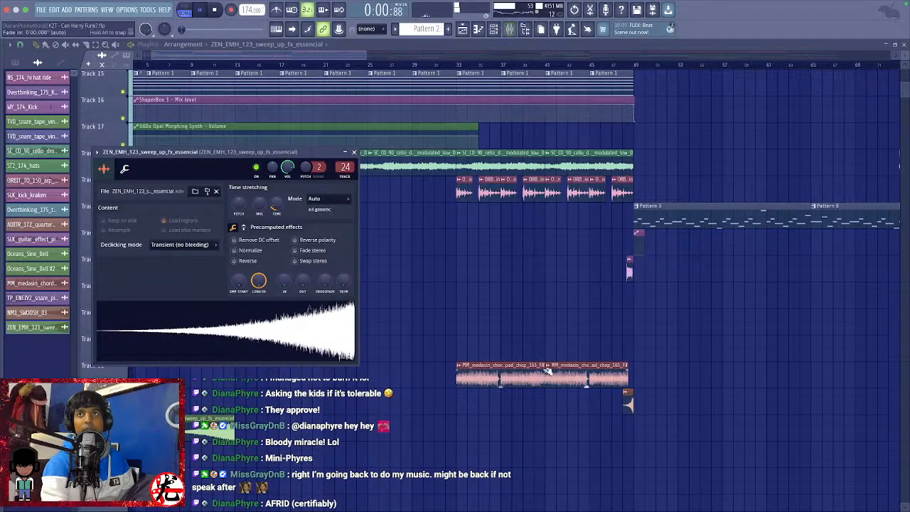
scroll(546, 376, "down", 2)
scroll(546, 376, "down", 1)
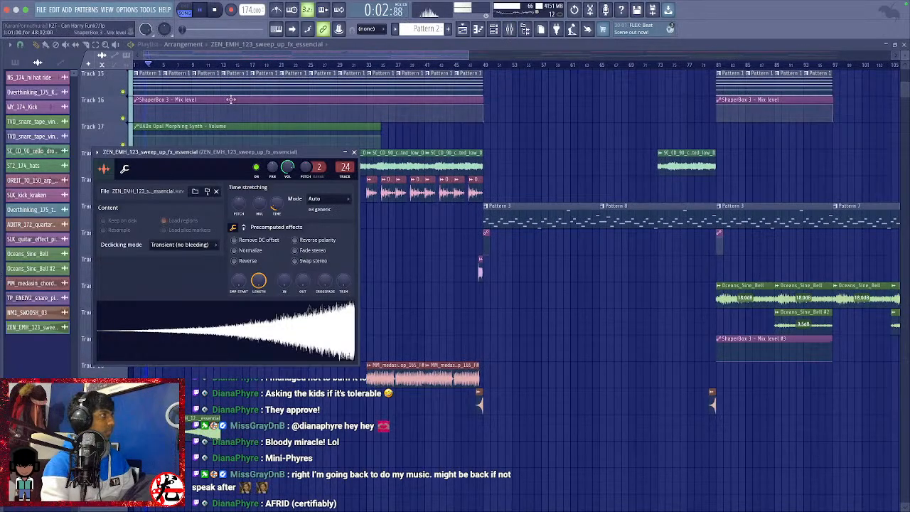
key("space")
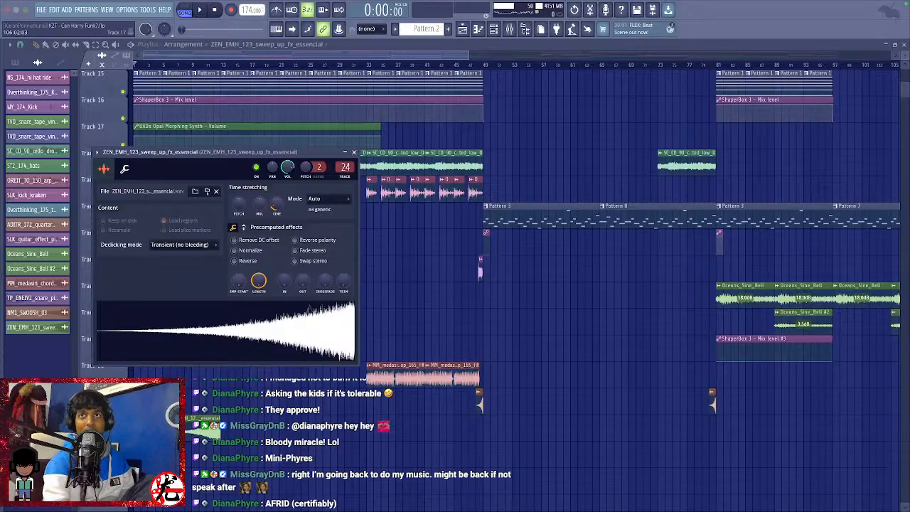
right_click(284, 497)
key("space")
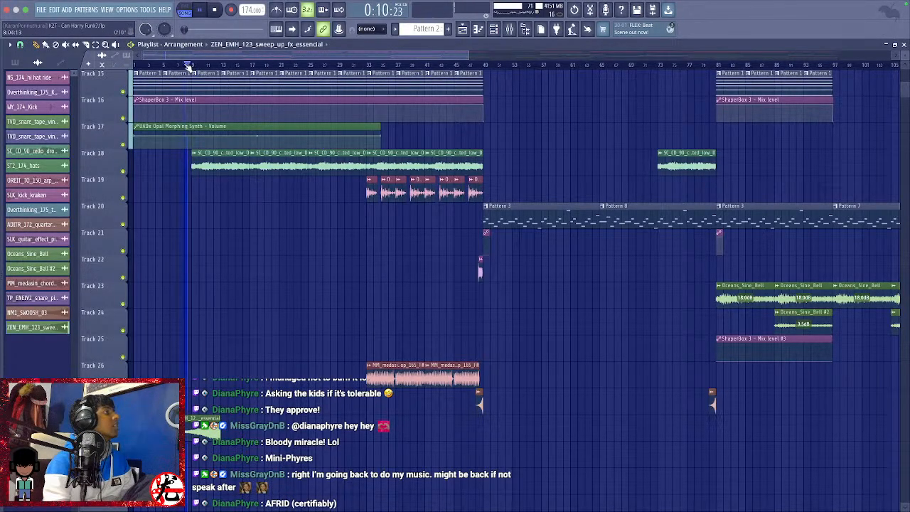
Move the sweep-up clip on Track 28 to start at bar 9, save the project, and listen through it.
scroll(173, 192, "down", 3)
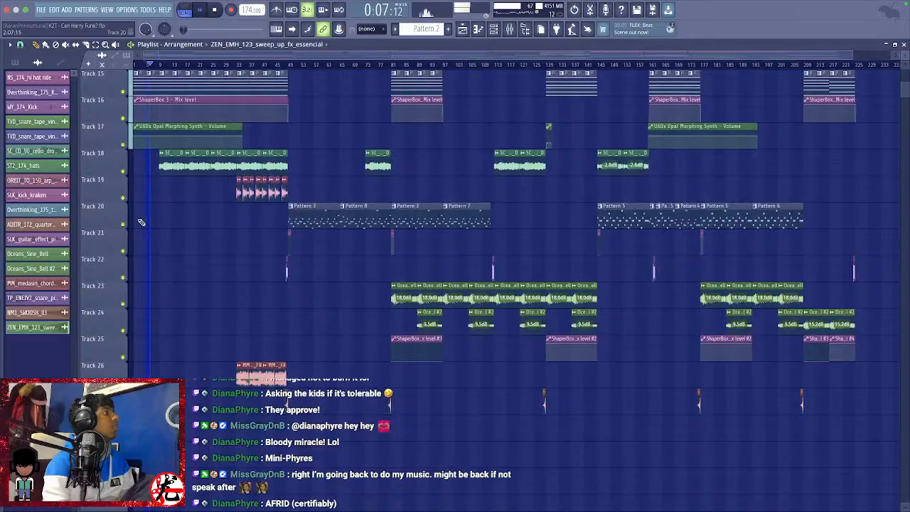
scroll(138, 220, "up", 2)
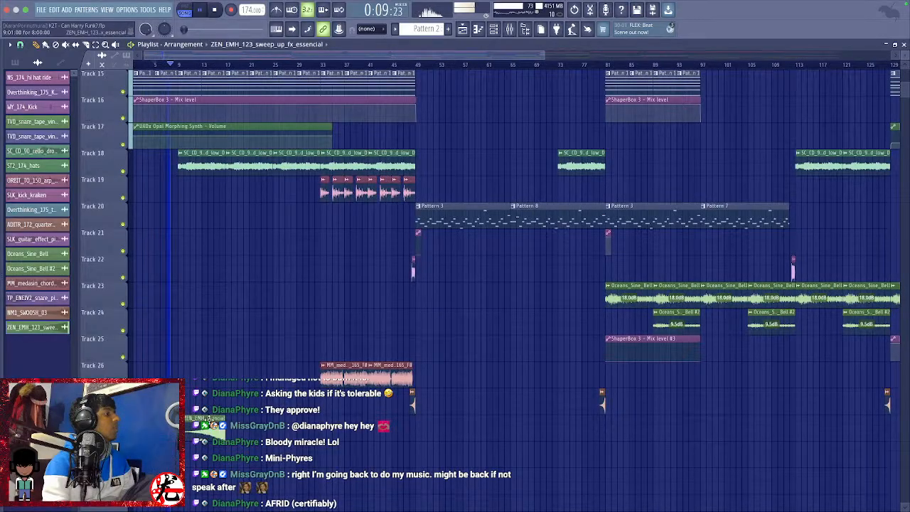
scroll(232, 375, "down", 3)
scroll(232, 375, "up", 5)
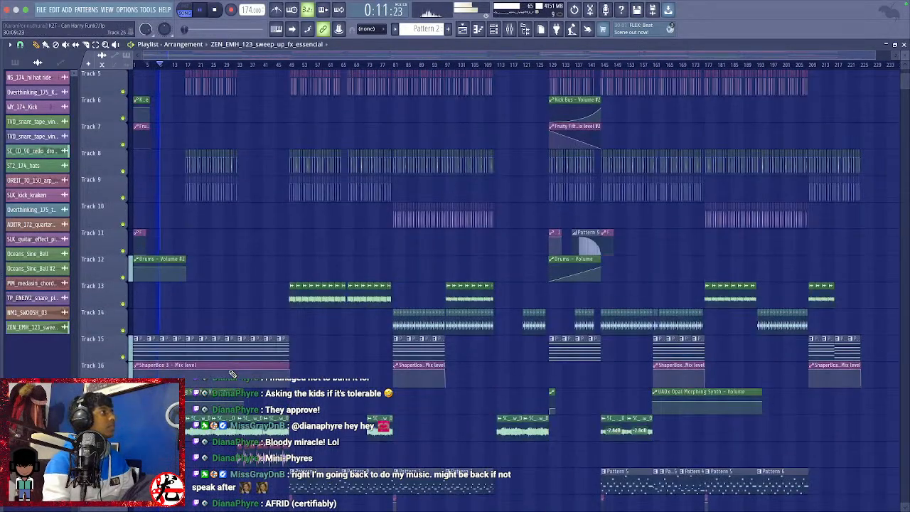
key("ctrl+s")
scroll(232, 375, "down", 4)
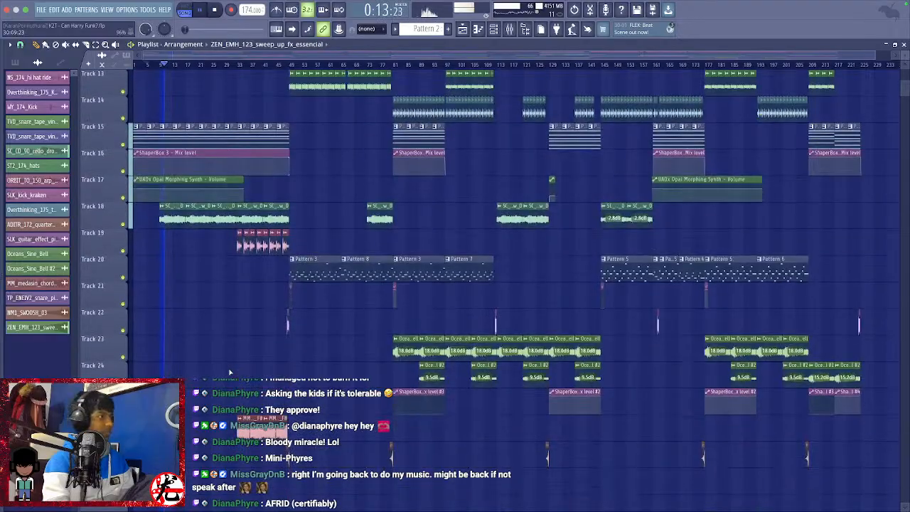
scroll(231, 373, "up", 1)
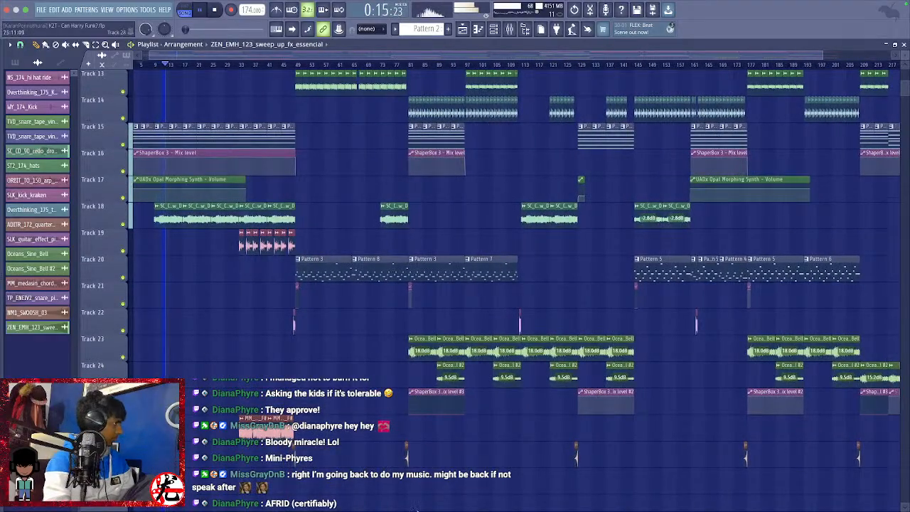
mouse_move(475, 509)
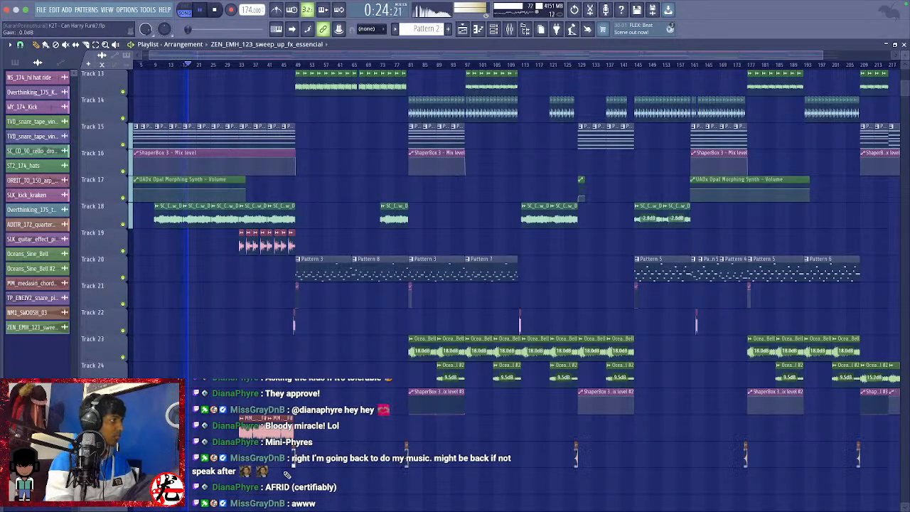
key("space")
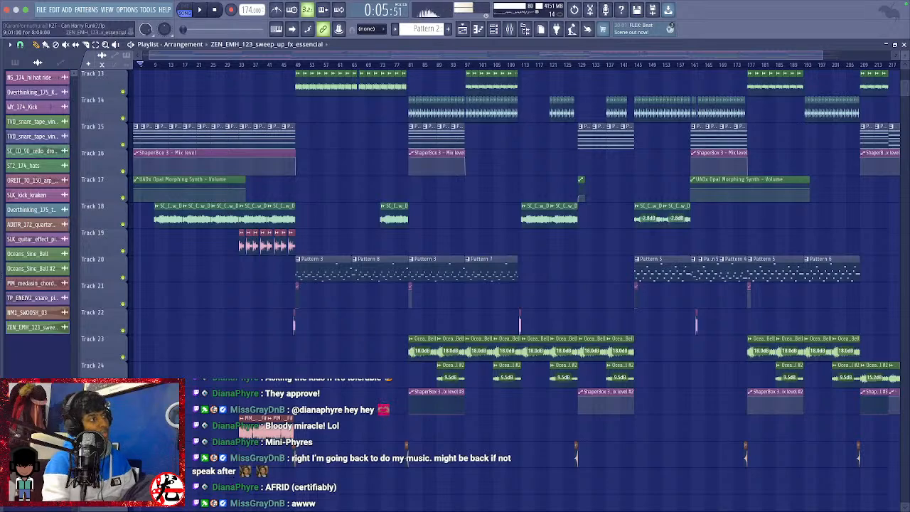
Make the second sweep clip on Track 28, after bar 17, unique and reverse its sample.
right_click(189, 475)
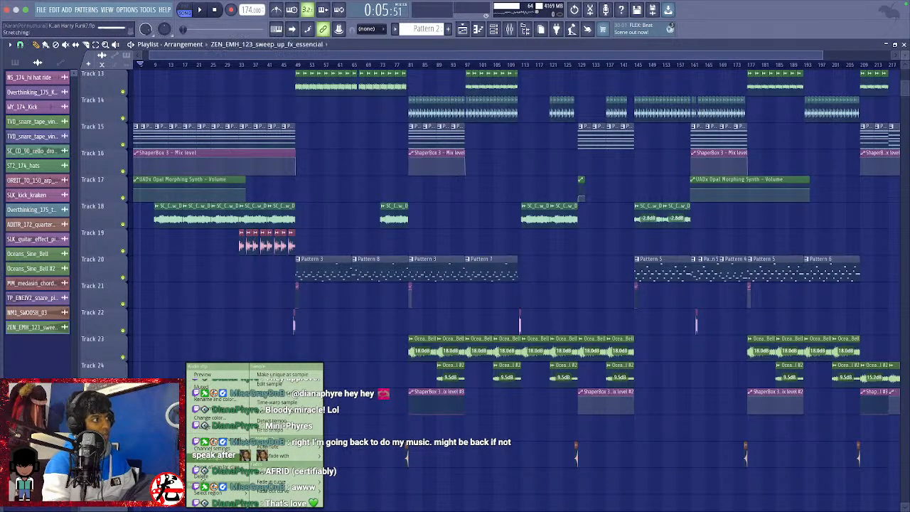
left_click(208, 433)
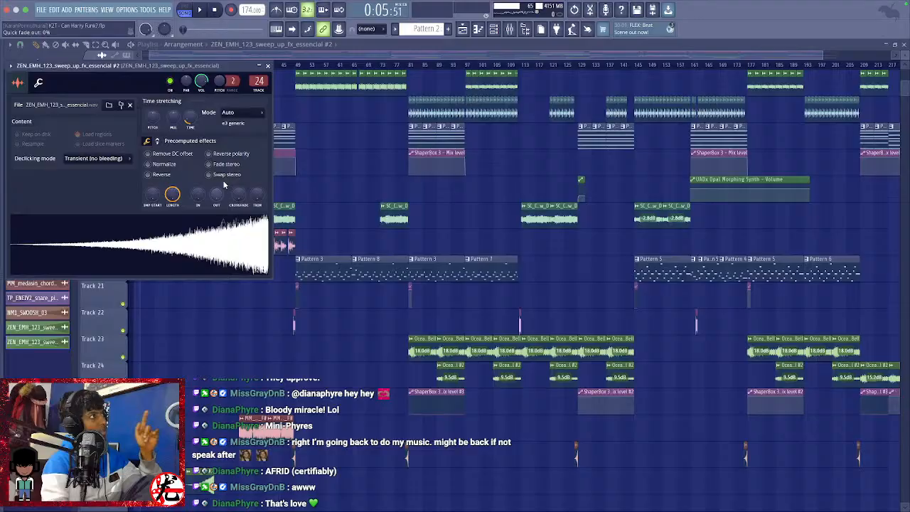
left_click(148, 175)
left_click(268, 66)
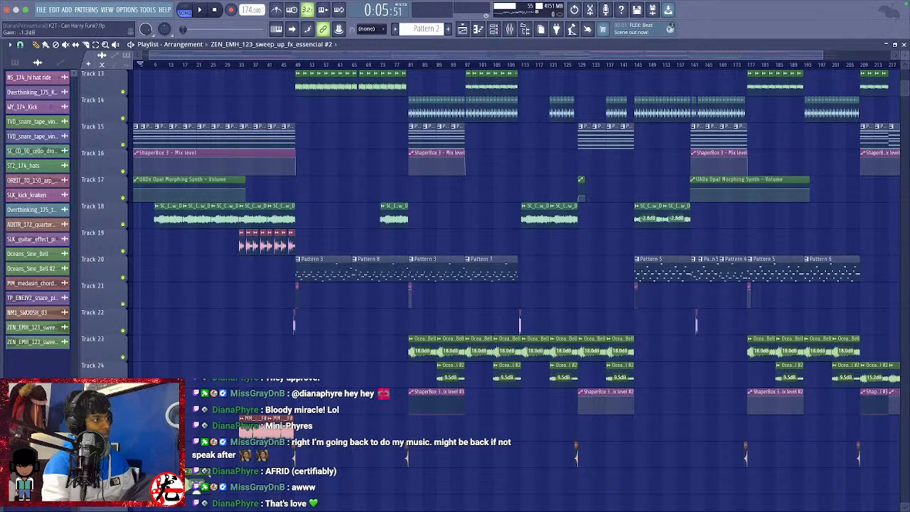
Change the playlist snap setting and set the reversed sweep clip's gain to -4.6 dB while auditioning the intro.
key("space")
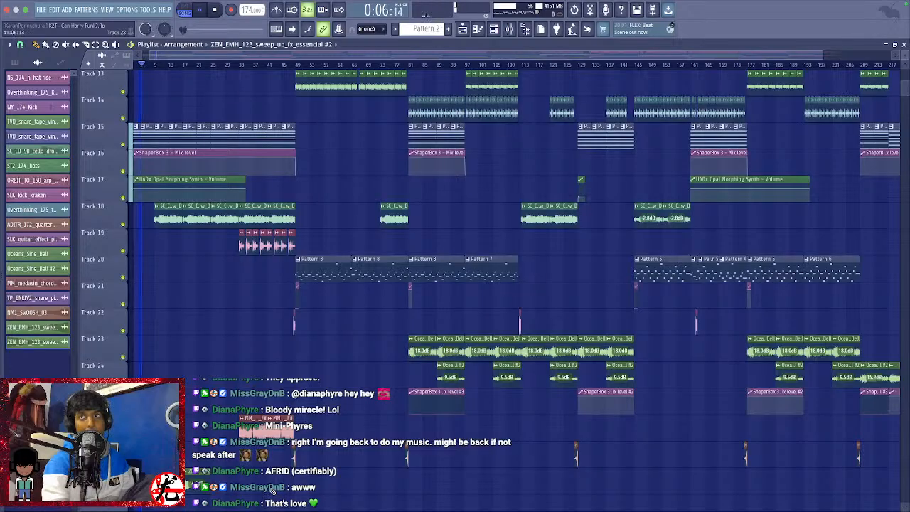
scroll(270, 490, "down", 2)
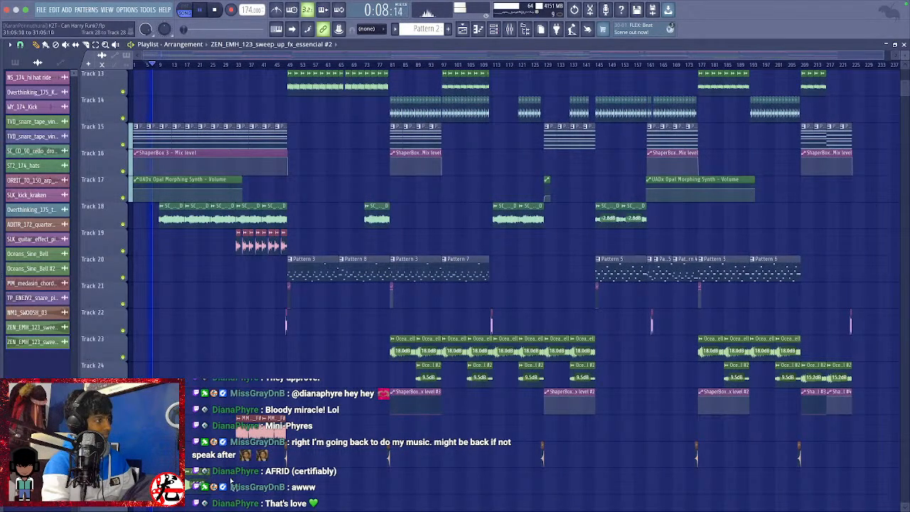
left_click(20, 45)
left_click(33, 193)
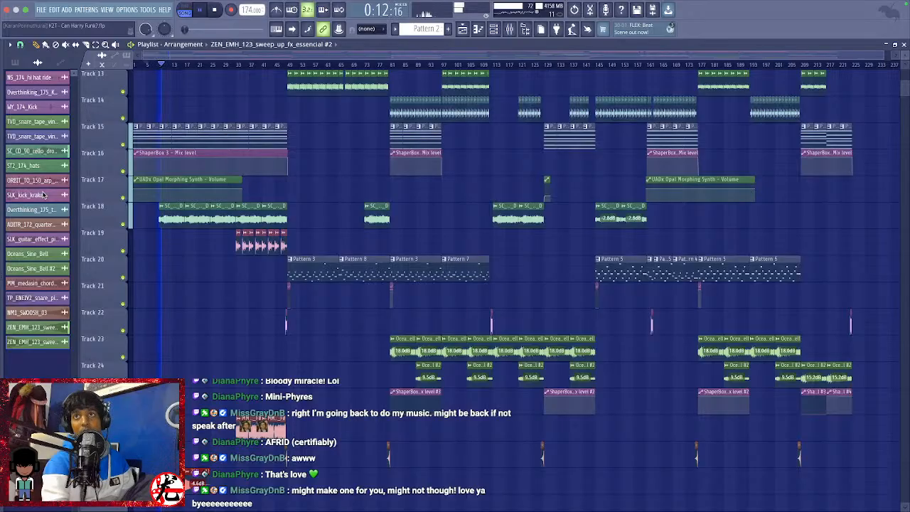
key("space")
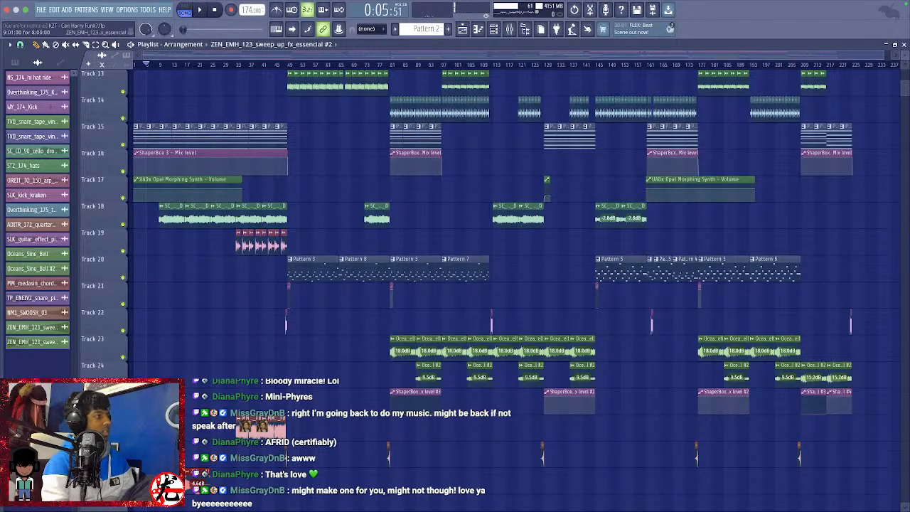
Copy the pair of sweep clips along Track 28 so the copies start at bars 105 and 153.
left_click_drag(170, 472, 479, 475)
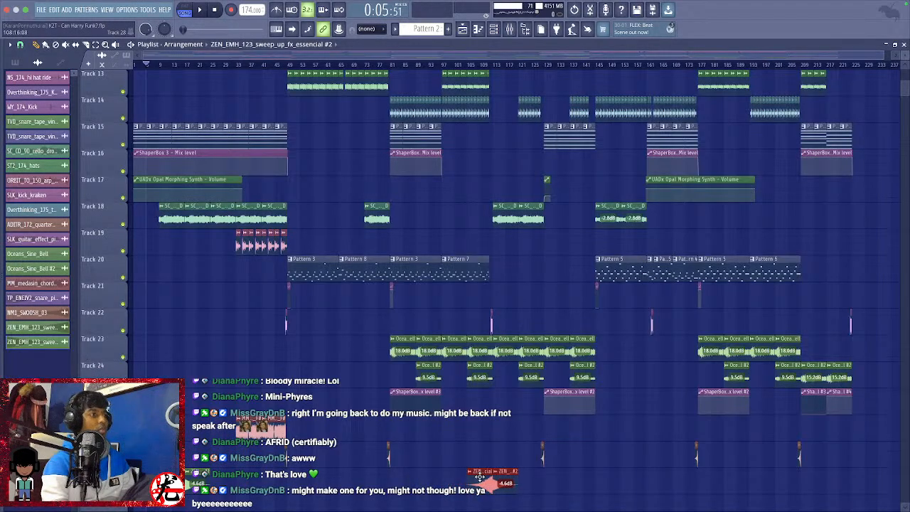
left_click(542, 485, "ctrl")
scroll(543, 490, "down", 1)
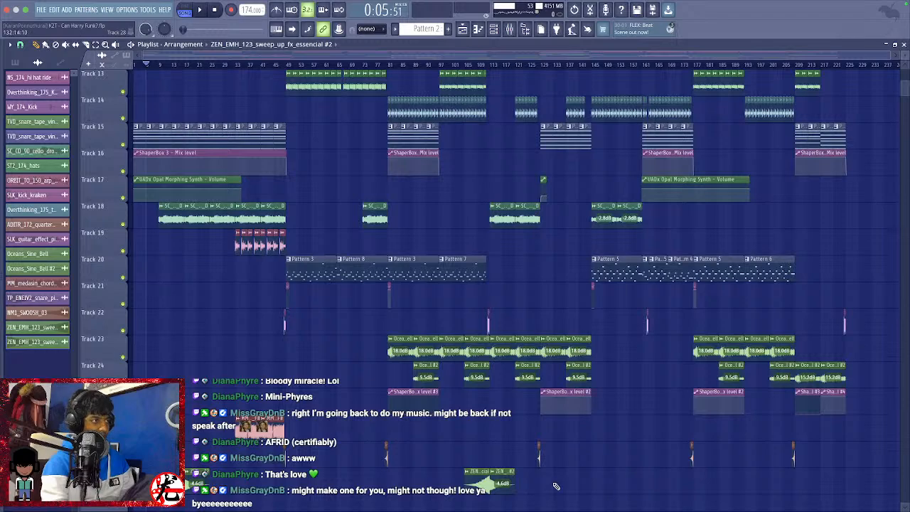
left_click_drag(553, 489, 485, 486)
left_click(577, 484, "ctrl")
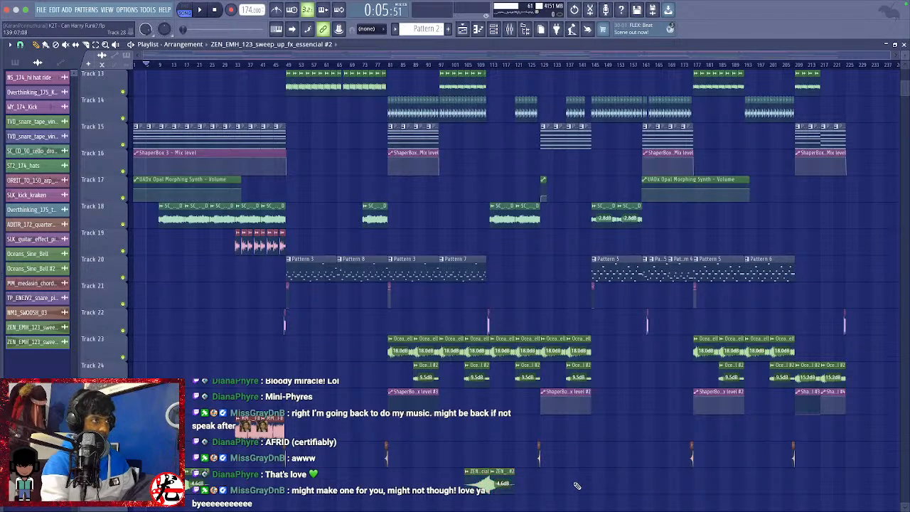
left_click_drag(567, 489, 625, 483)
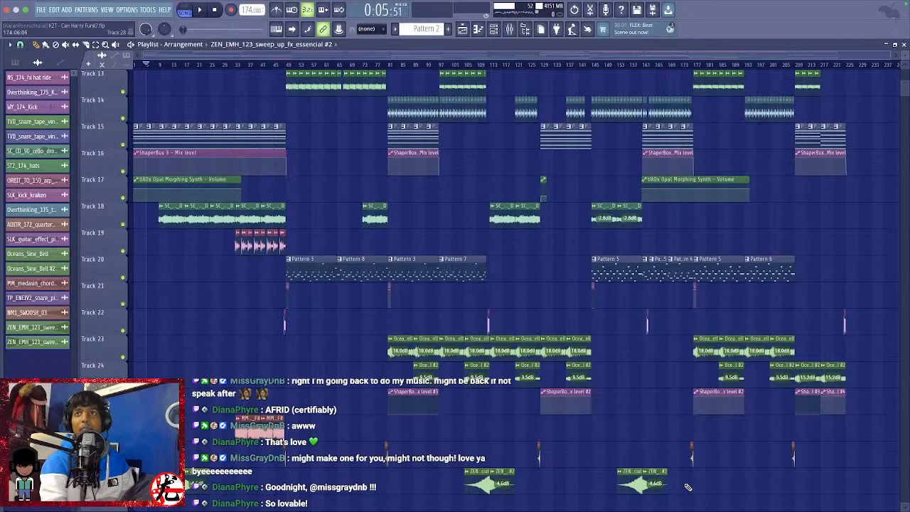
Play back the intro from the first sweep and save the project.
scroll(681, 467, "down", 2)
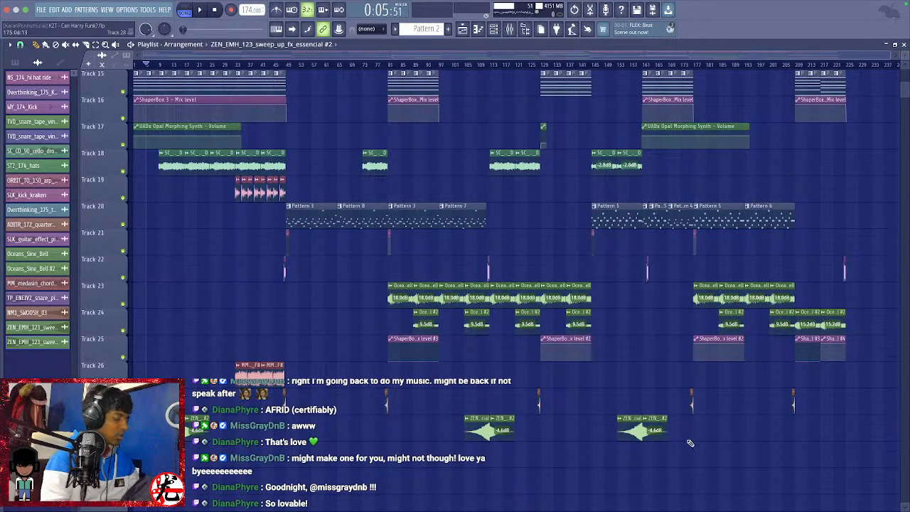
key("space")
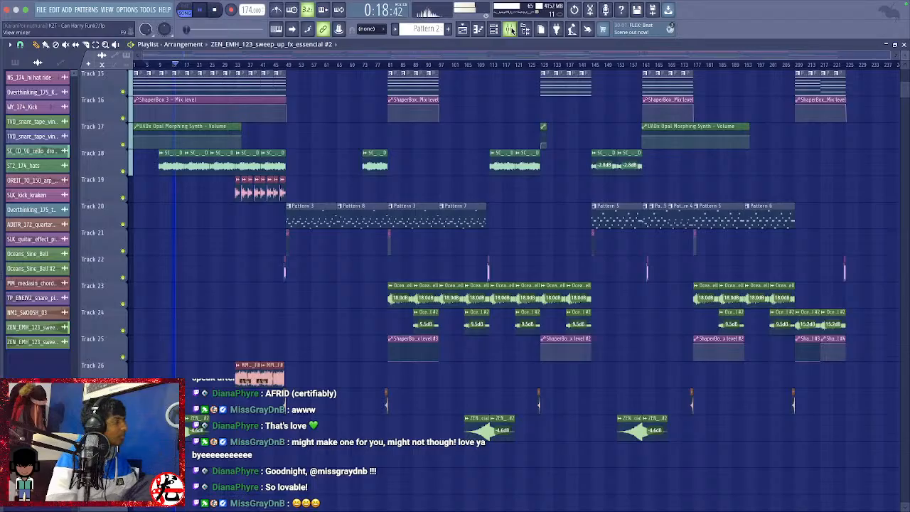
key("ctrl+s")
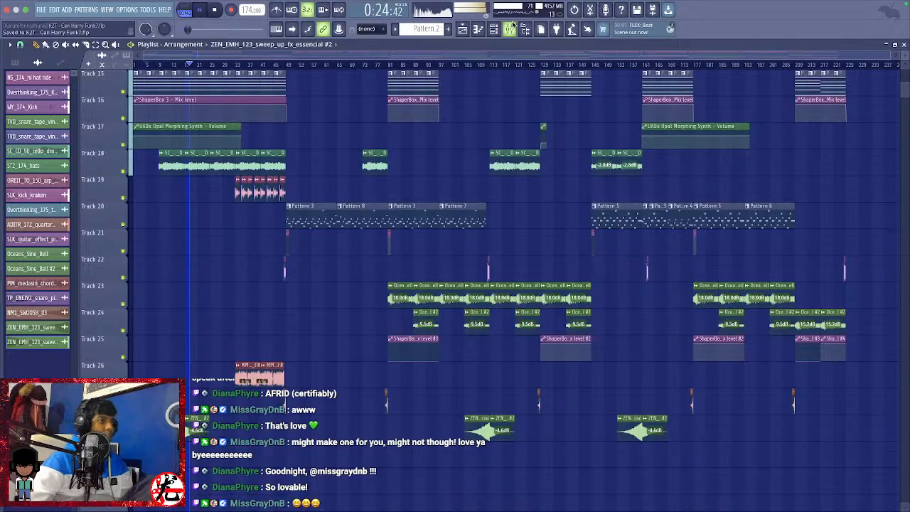
Set the gain of all three reversed sweep clips on Track 28 to -1.9 dB during playback.
left_click_drag(691, 457, 661, 432)
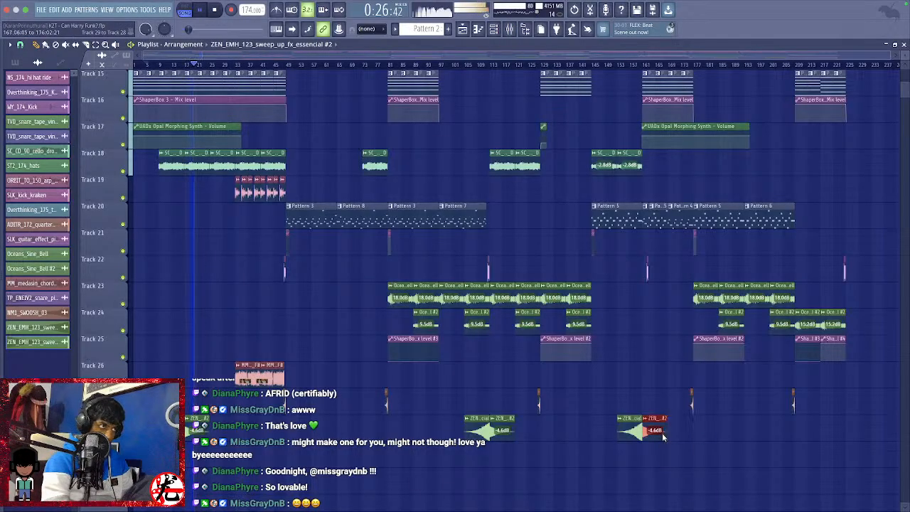
left_click_drag(511, 453, 456, 455)
left_click_drag(224, 454, 197, 426)
right_click(243, 463)
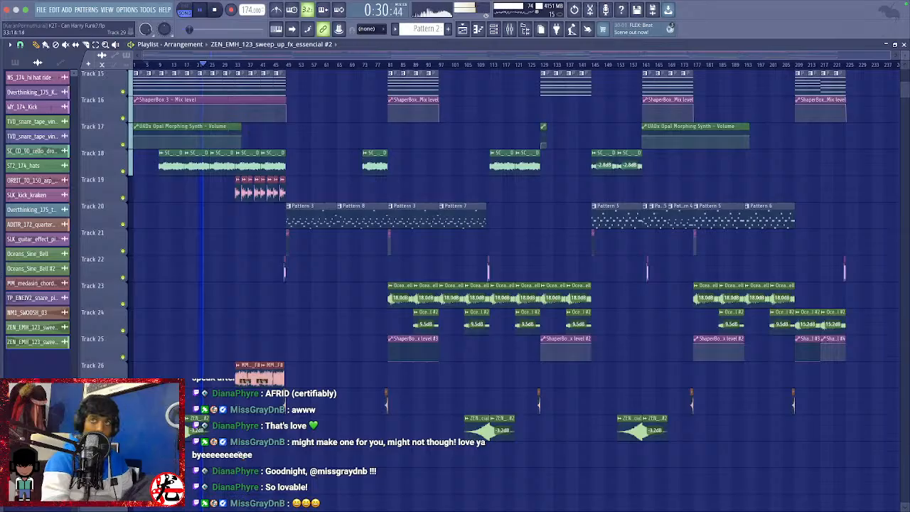
left_click_drag(240, 455, 200, 430)
left_click_drag(529, 471, 504, 437)
left_click_drag(677, 456, 657, 435)
right_click(683, 463)
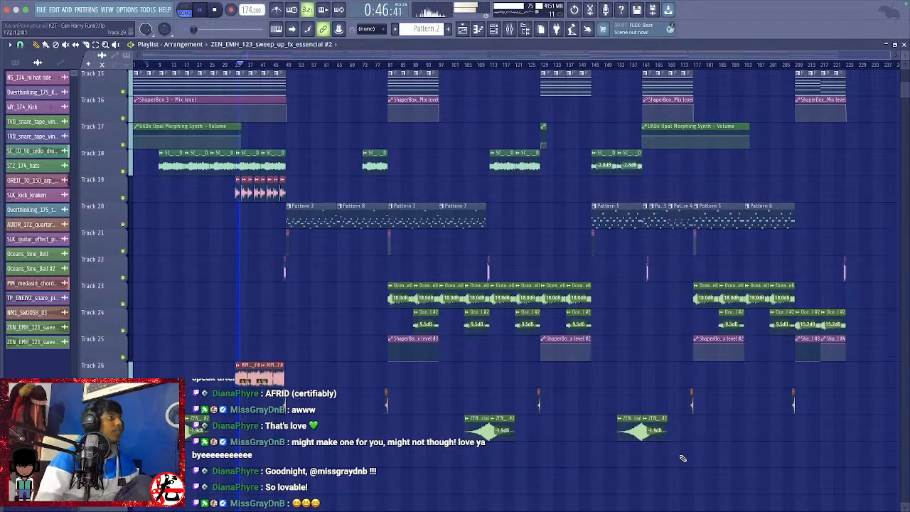
Inspect the end of the intro drum section around bar 33 and save the project.
scroll(215, 190, "up", 5)
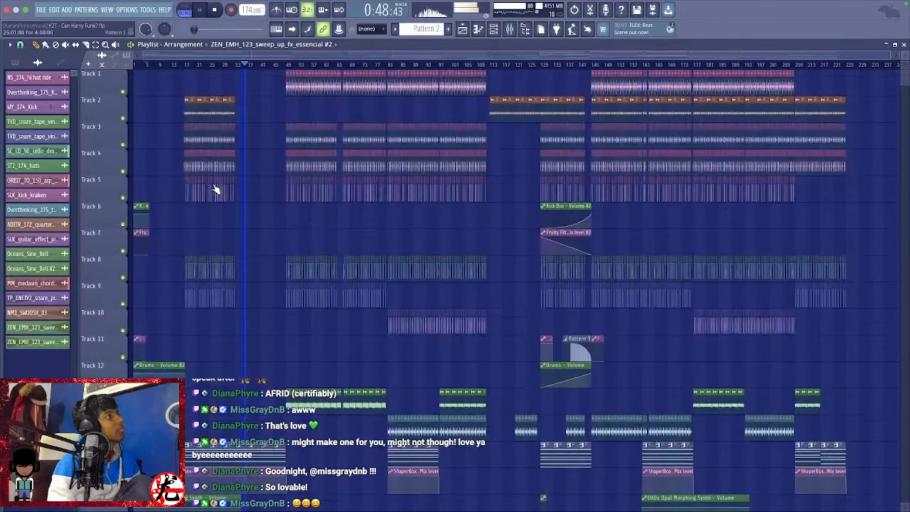
scroll(216, 190, "up", 6)
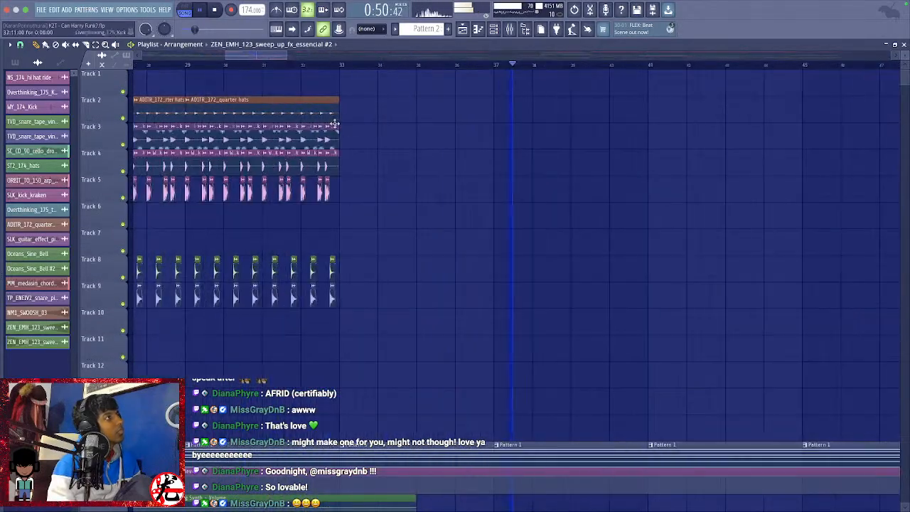
scroll(386, 193, "down", 6)
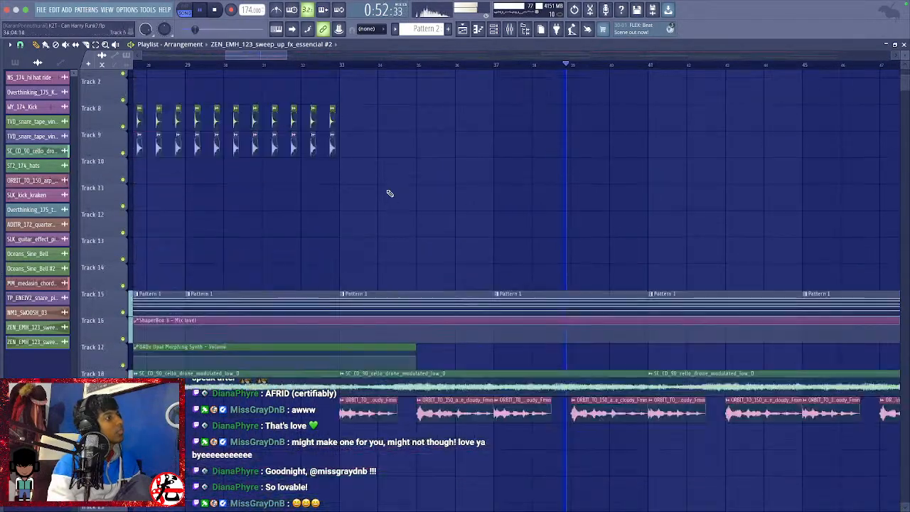
scroll(390, 320, "down", 6)
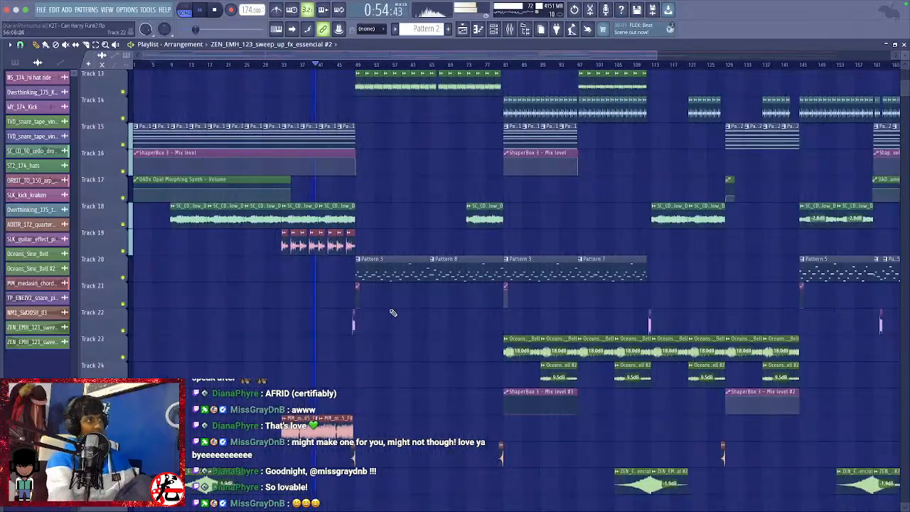
key("ctrl+s")
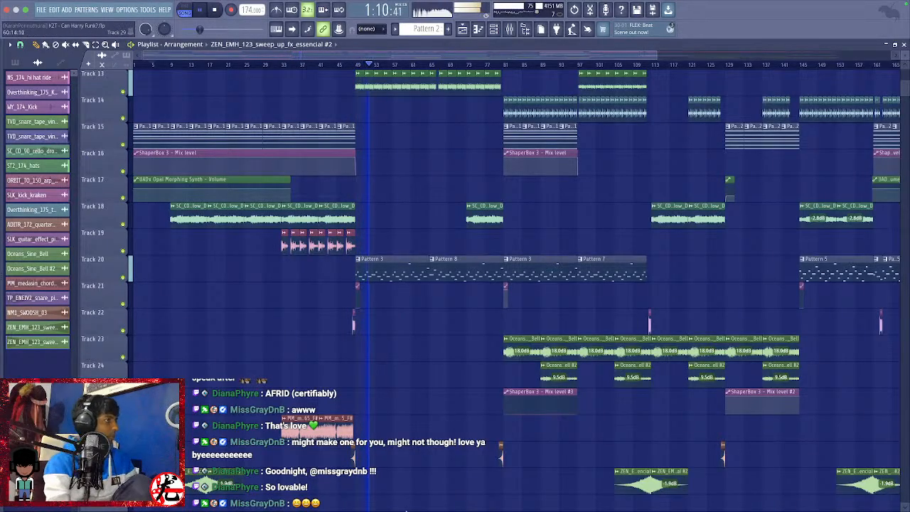
Add a second GClip to the Drums bus with 1.6 dB gain and 8% softness.
mouse_move(423, 508)
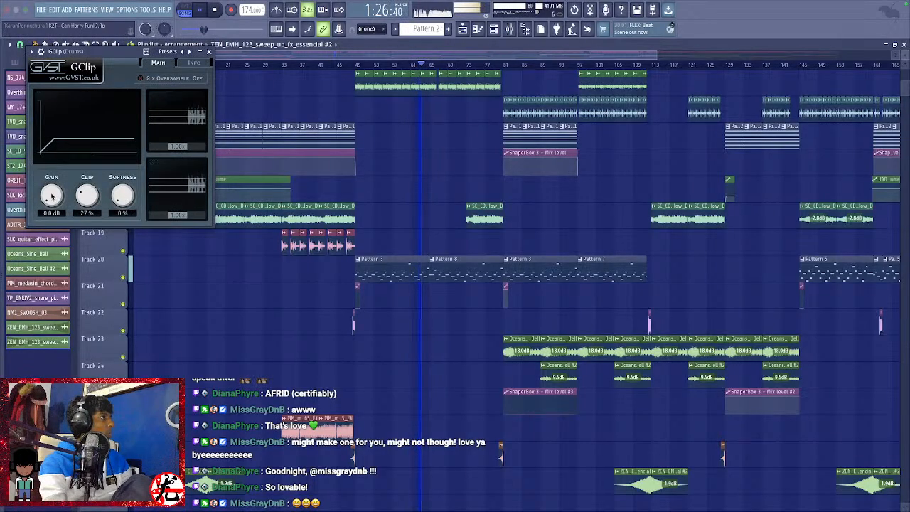
left_click_drag(51, 196, 50, 198)
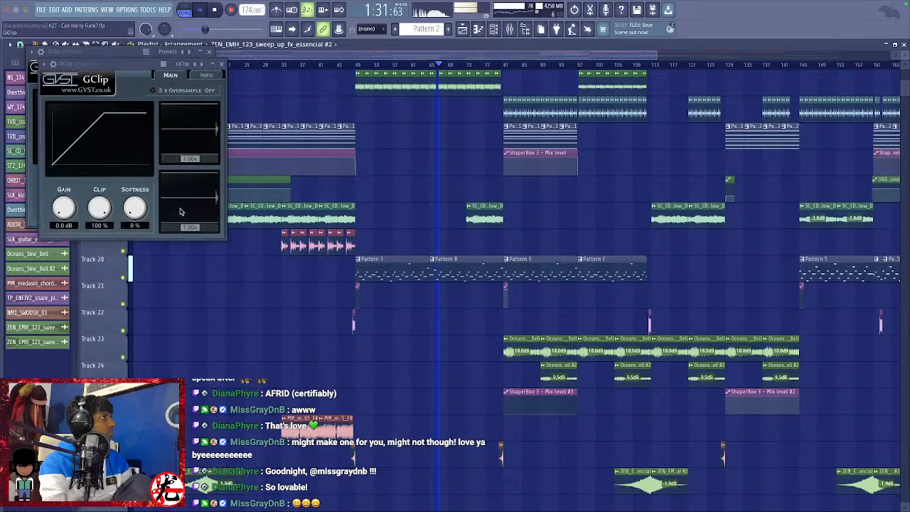
left_click_drag(64, 208, 68, 202)
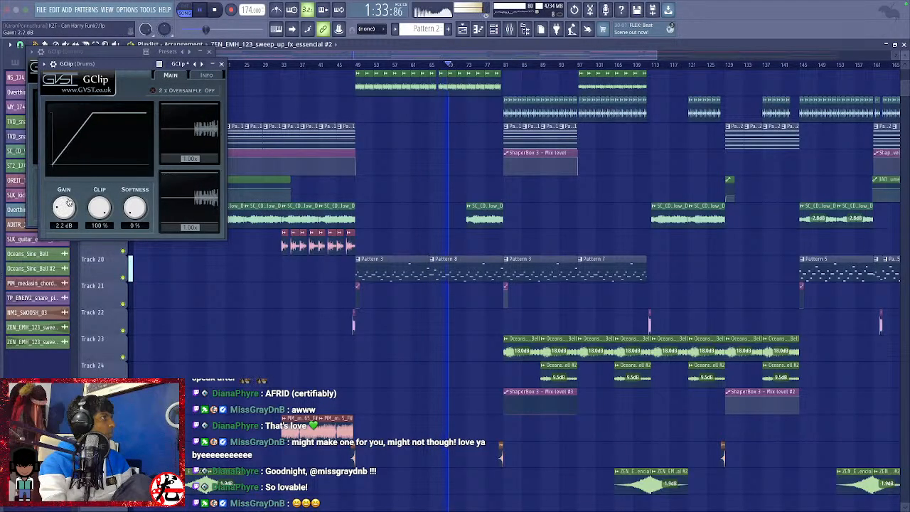
scroll(64, 207, "down", 3)
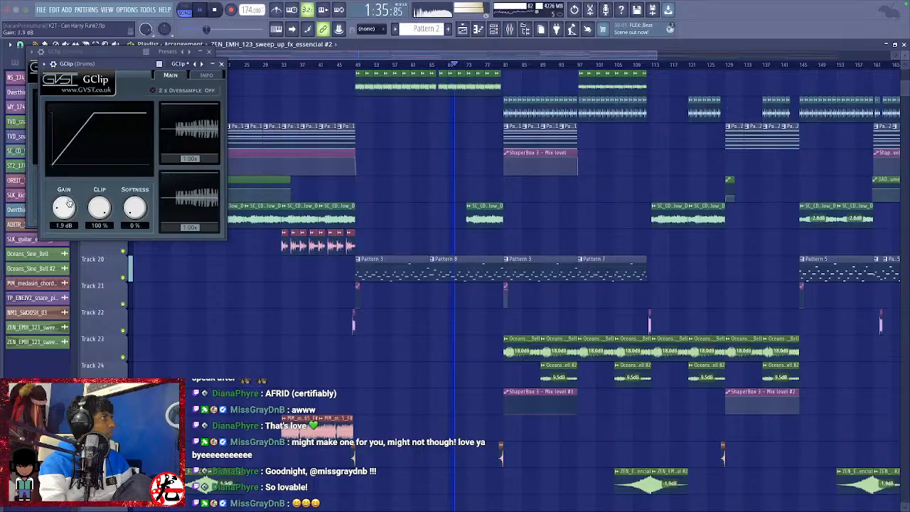
scroll(64, 206, "down", 3)
scroll(130, 206, "up", 2)
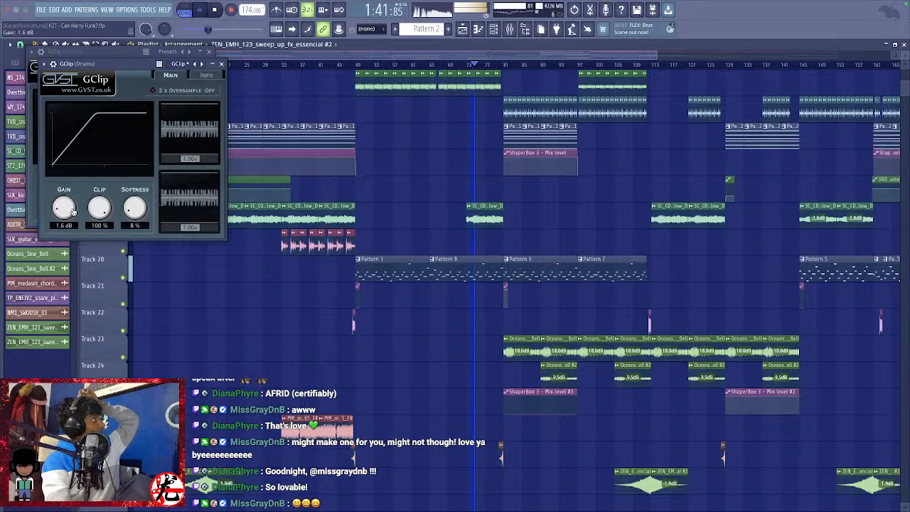
left_click(222, 64)
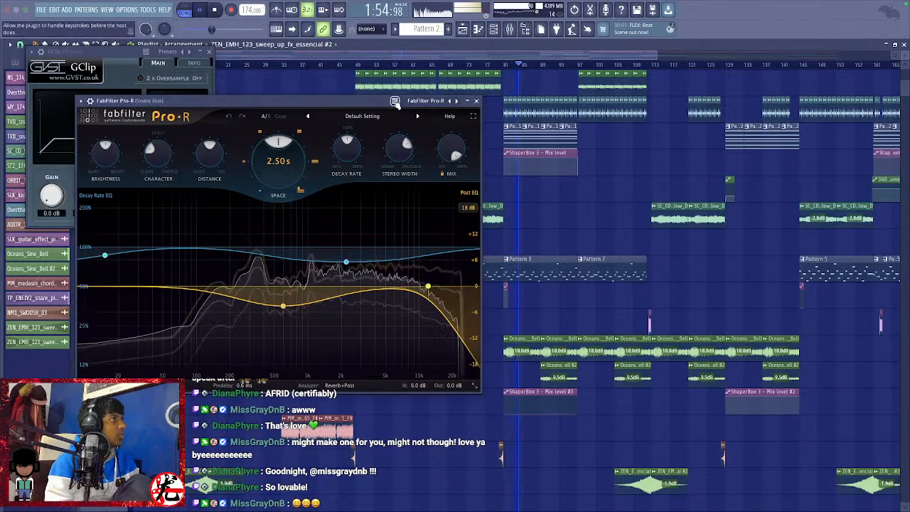
Load the Snare Short Plate preset into the Snare Bus's FabFilter Pro-R reverb and close the plugin windows.
key("space")
left_click(363, 115)
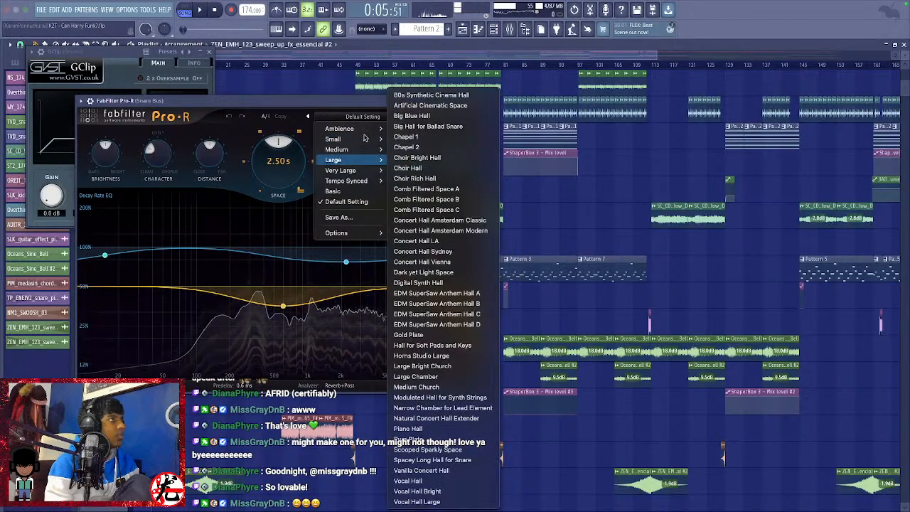
mouse_move(362, 145)
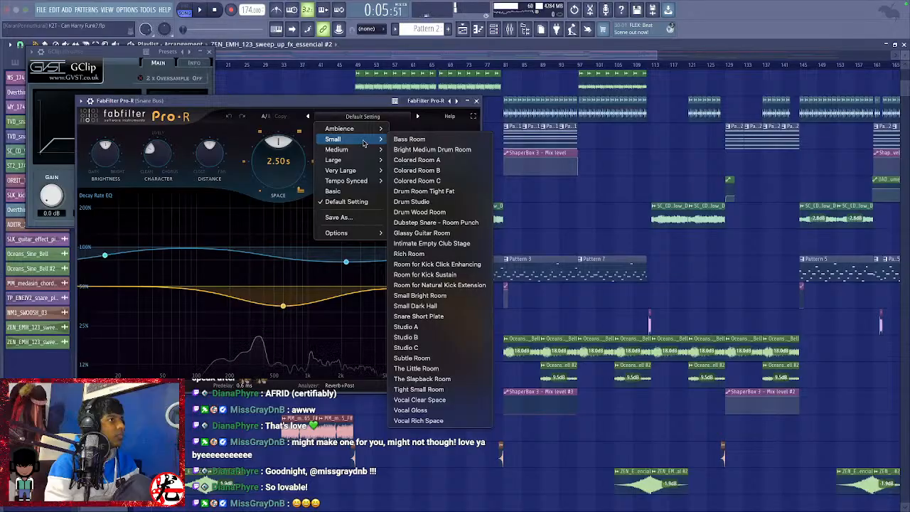
left_click(425, 315)
left_click(477, 101)
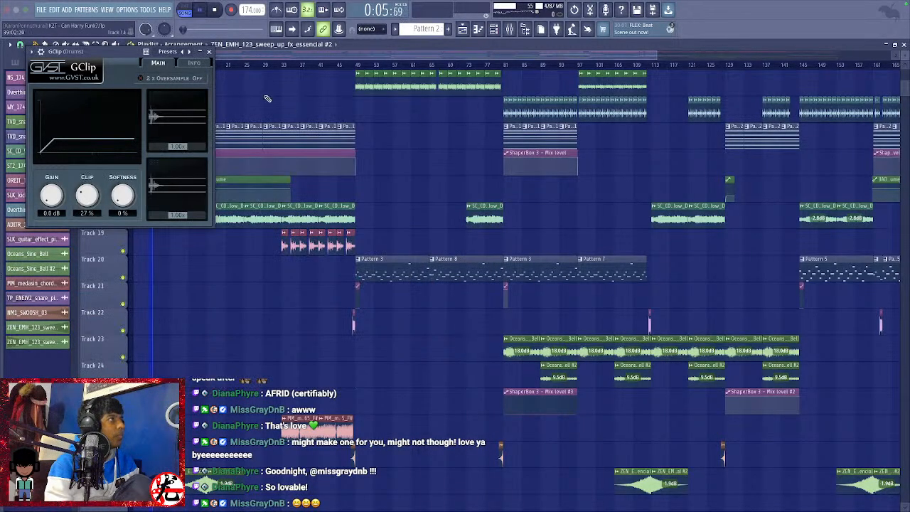
left_click(209, 52)
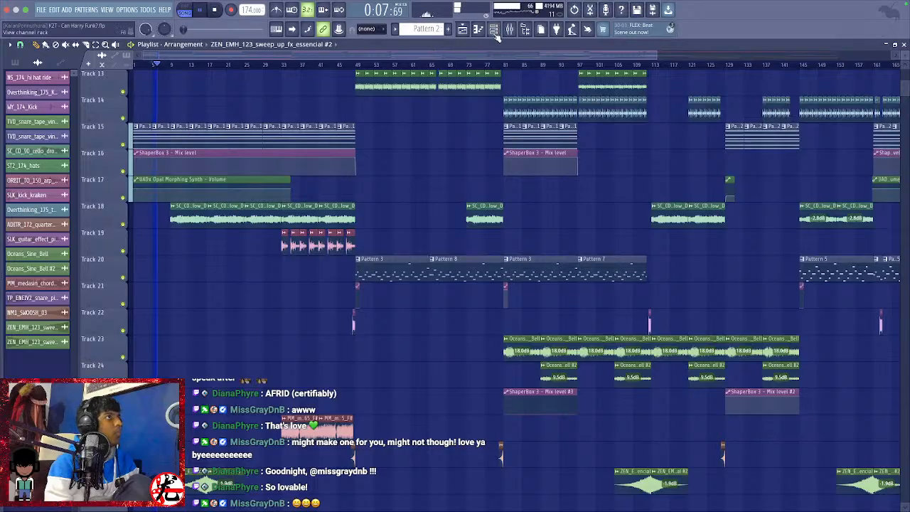
Audition the transition into the drop around bar 49.
left_click(338, 65)
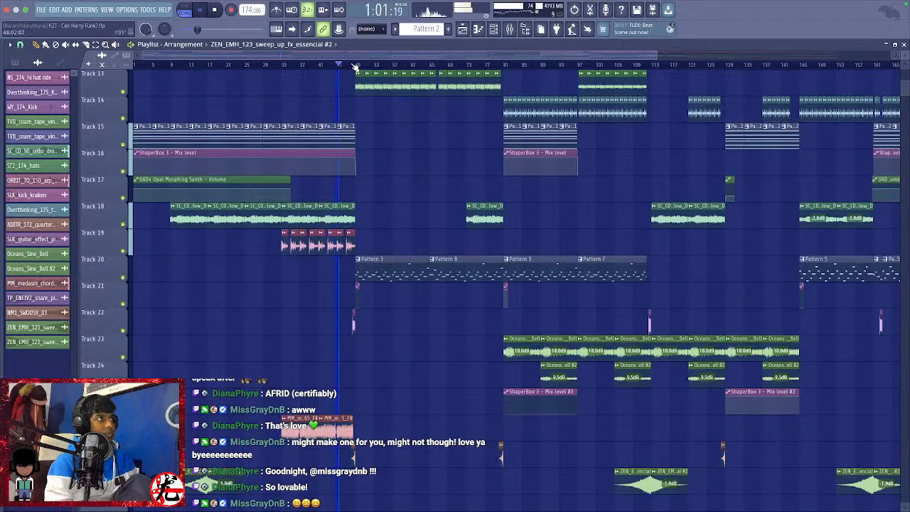
left_click(353, 67)
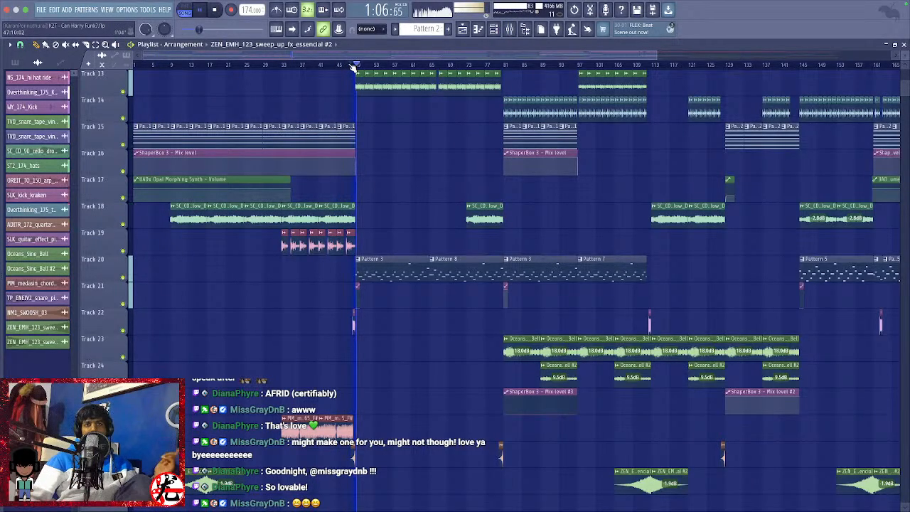
key("space")
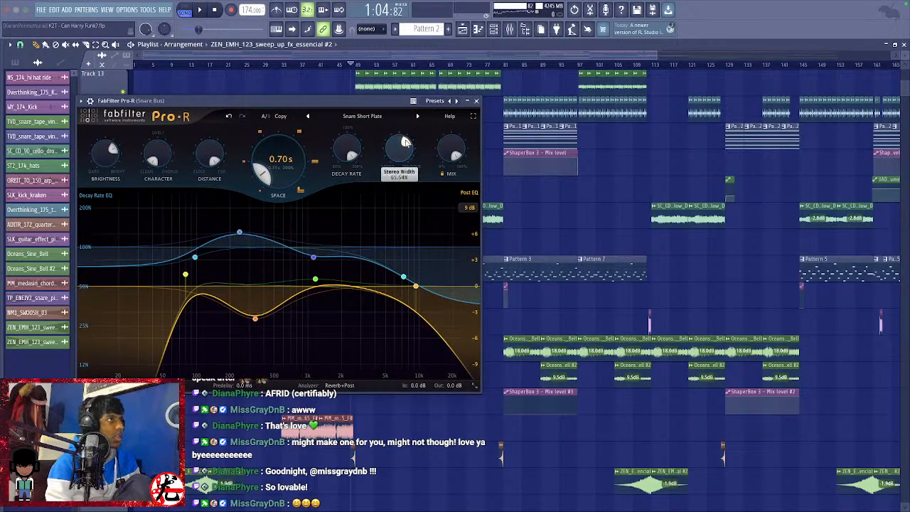
Set the Snare Bus Pro-R mix to 12.9% and play back the drop.
left_click_drag(452, 157, 453, 168)
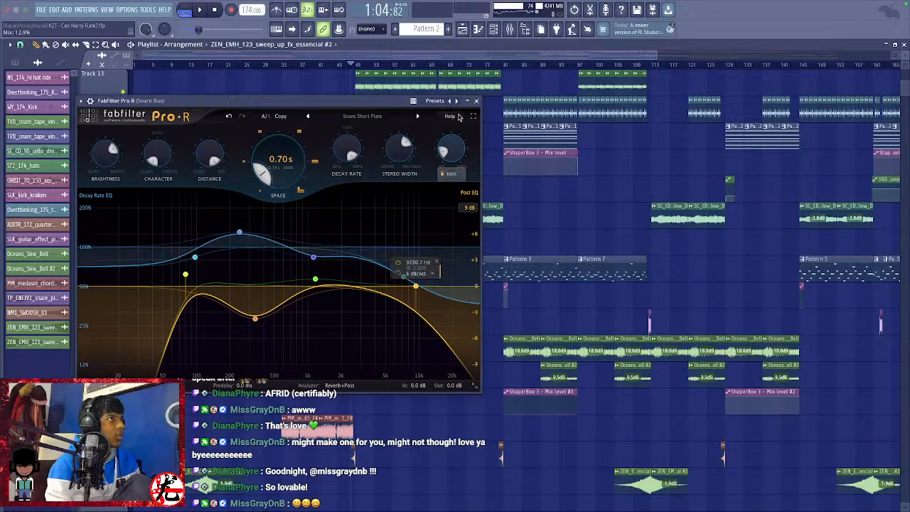
left_click(476, 100)
key("space")
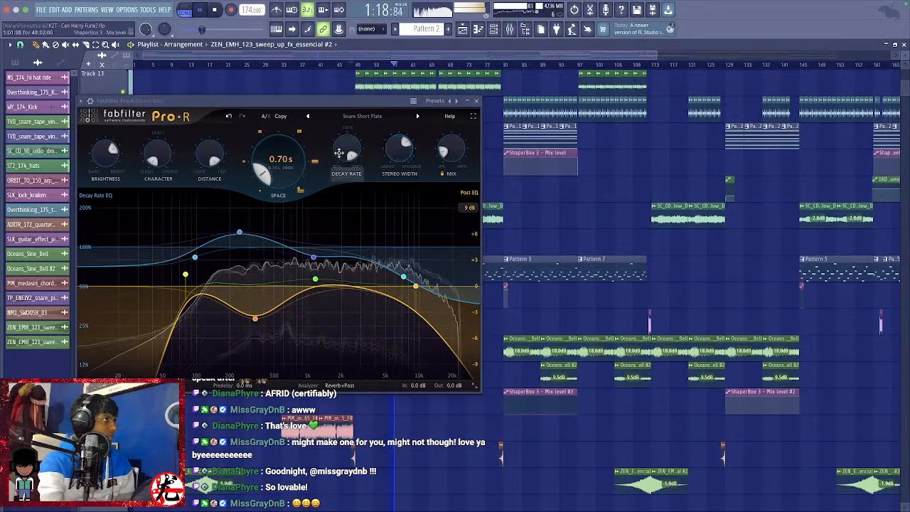
Shorten the Snare Bus Pro-R reverb to 0.44 s using its decay rate and space controls, and close the plugin.
left_click_drag(339, 153, 331, 191)
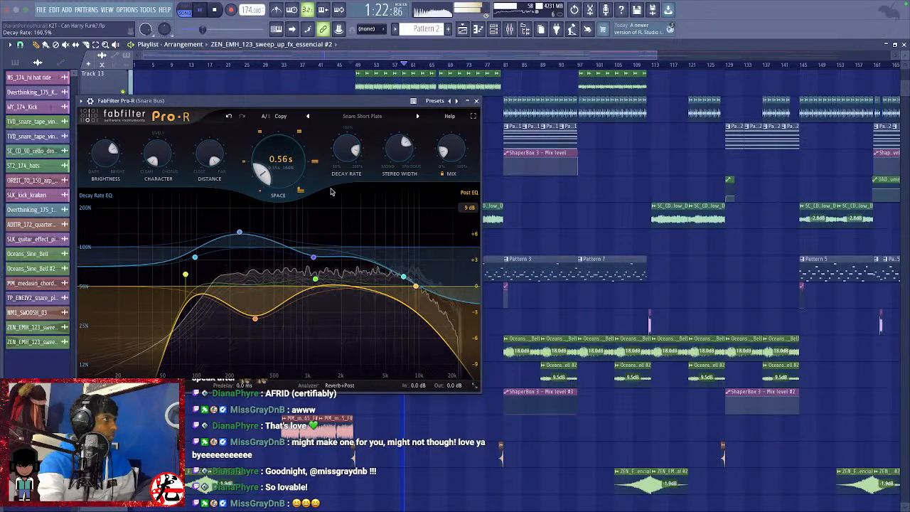
left_click_drag(347, 146, 347, 157)
left_click_drag(290, 173, 290, 178)
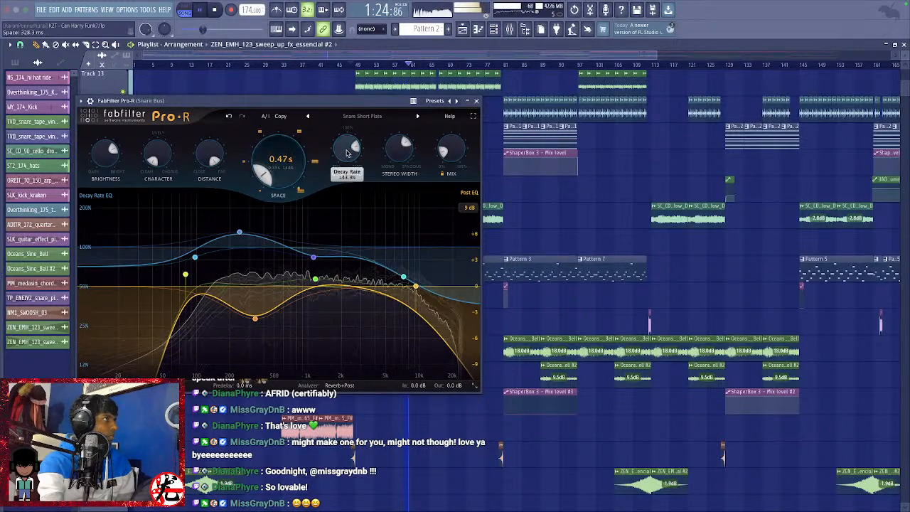
left_click_drag(347, 153, 347, 160)
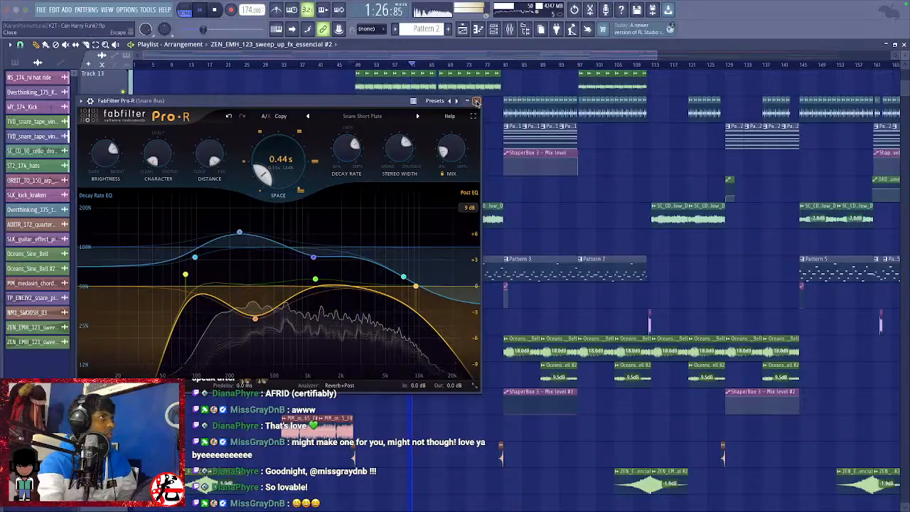
left_click(476, 102)
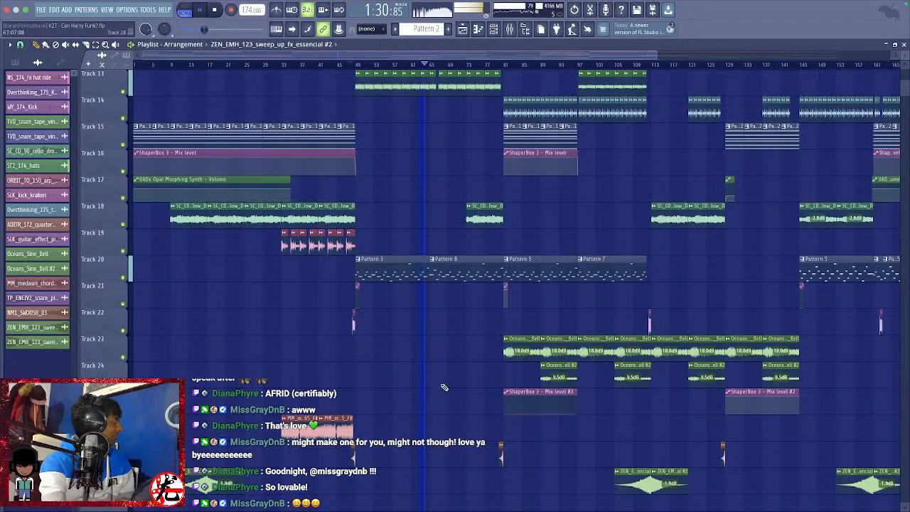
scroll(444, 374, "down", 4)
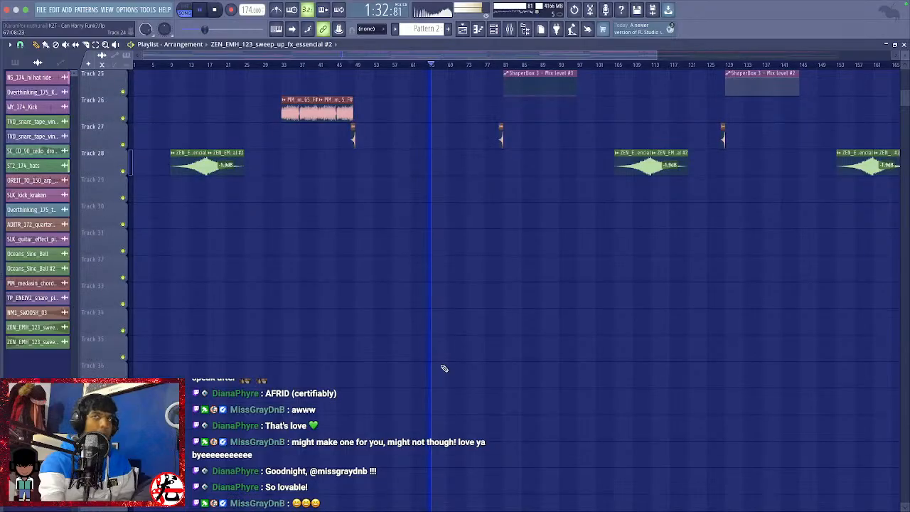
Play back the arrangement through the switch around bar 80, restarting from just before it.
scroll(444, 368, "up", 8)
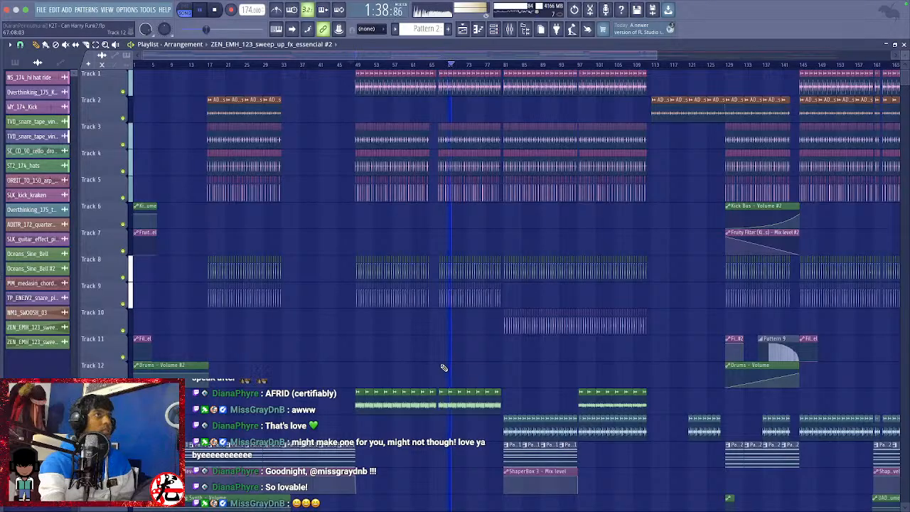
left_click(500, 65)
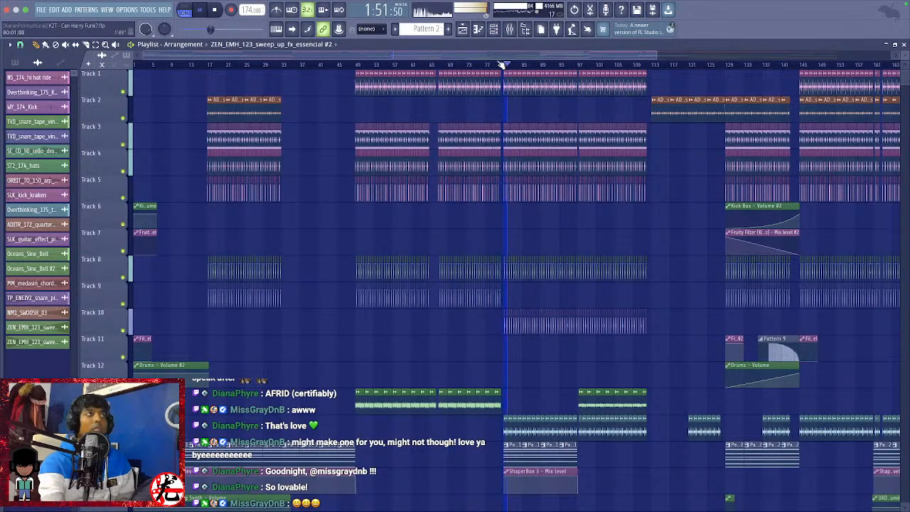
left_click(486, 65)
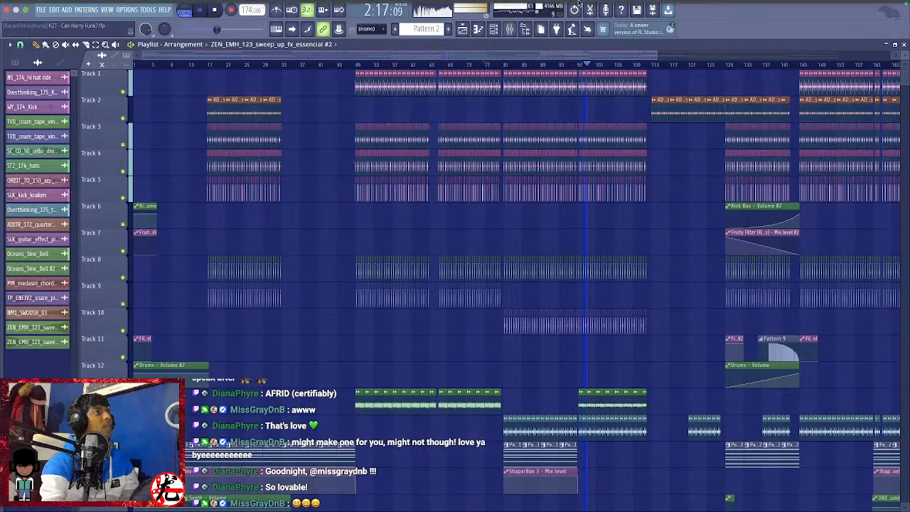
Steepen the closing drop of the ShaperBox 3 - Mix level automation at bar 97 and audition the transition.
left_click(566, 66)
scroll(590, 217, "up", 3)
scroll(592, 219, "up", 5)
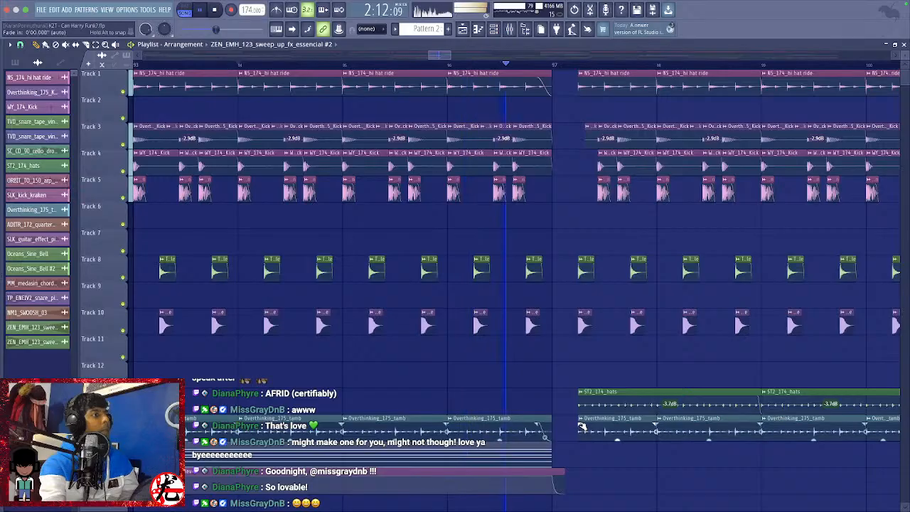
scroll(573, 436, "down", 1)
scroll(573, 436, "down", 5)
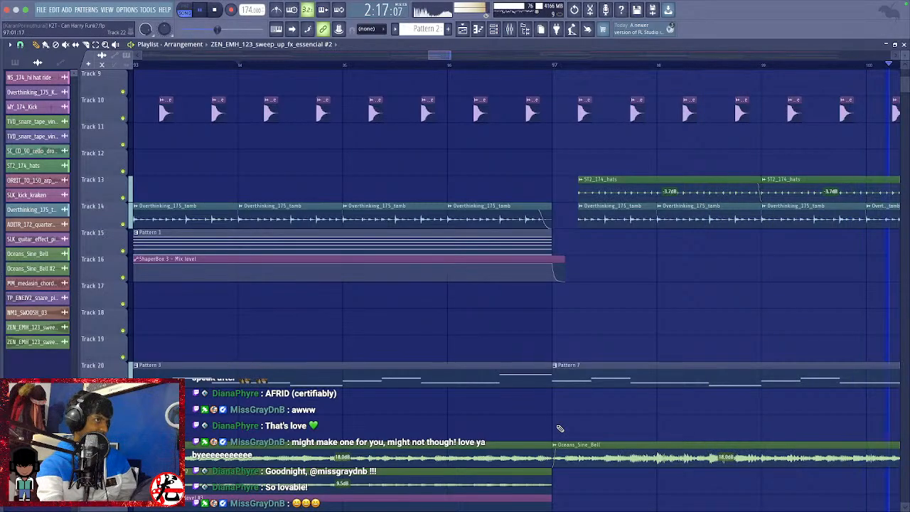
key("space")
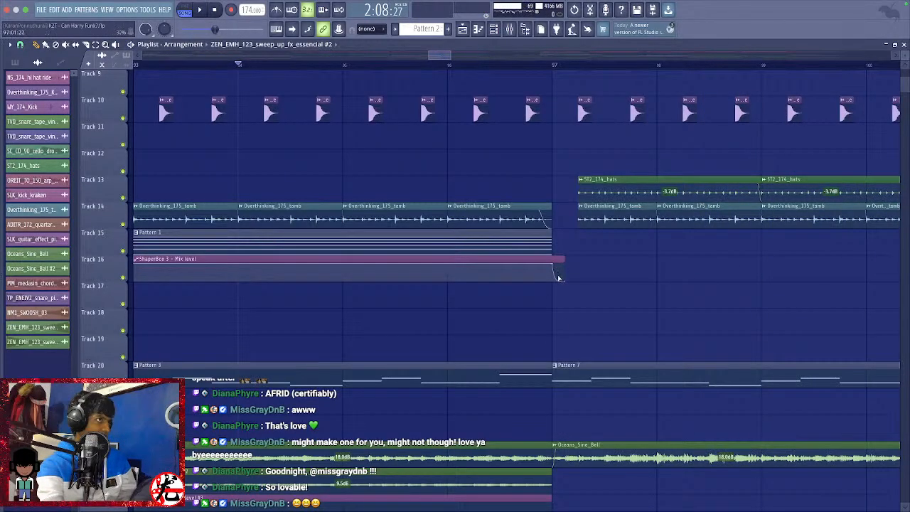
key("space")
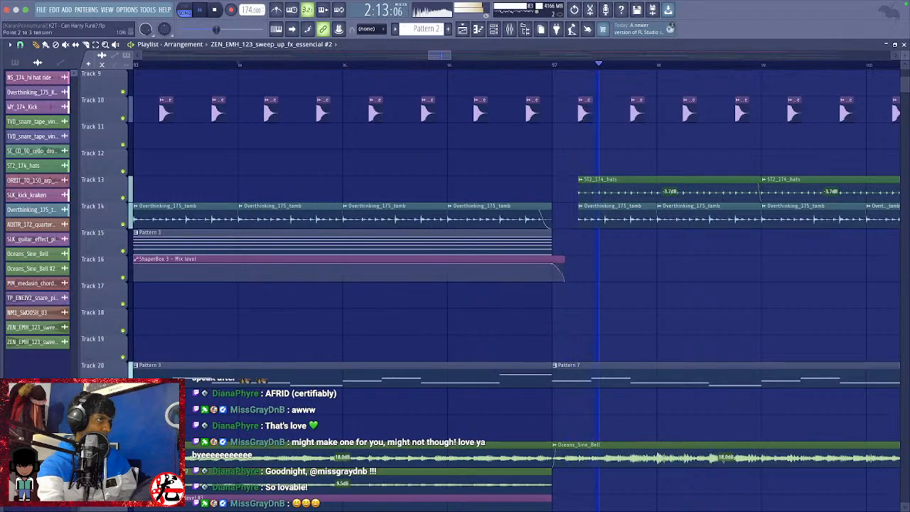
left_click_drag(558, 268, 559, 281)
key("space")
key("space")
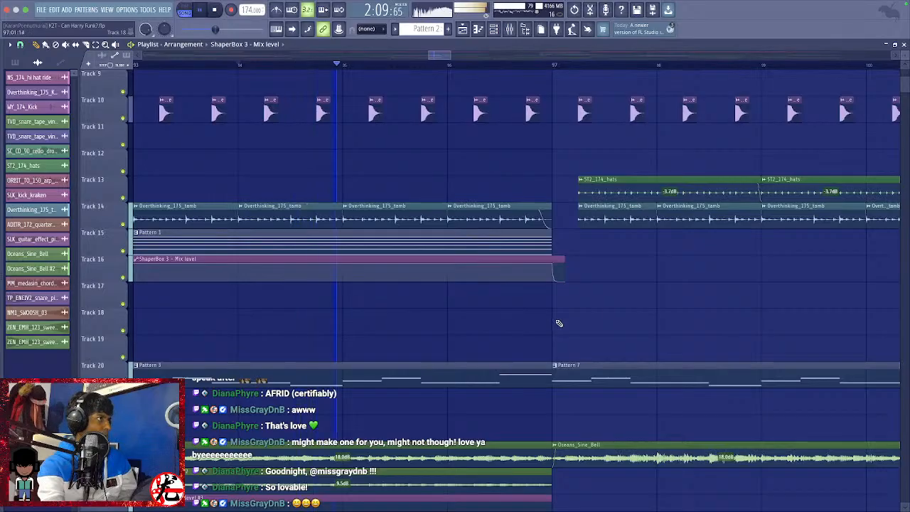
Save the project and review the tracks during playback past bar 97.
scroll(559, 320, "down", 4, "ctrl")
scroll(558, 315, "down", 3, "ctrl")
key("ctrl+s")
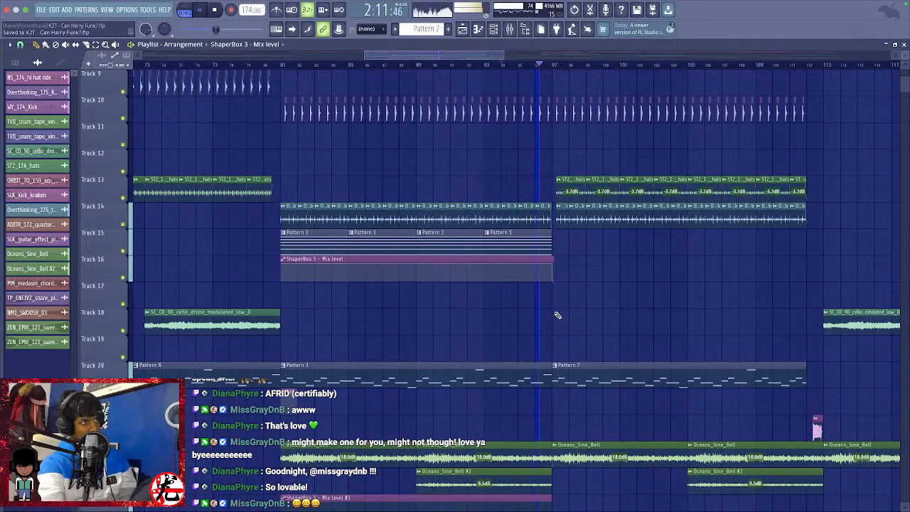
scroll(558, 315, "down", 3)
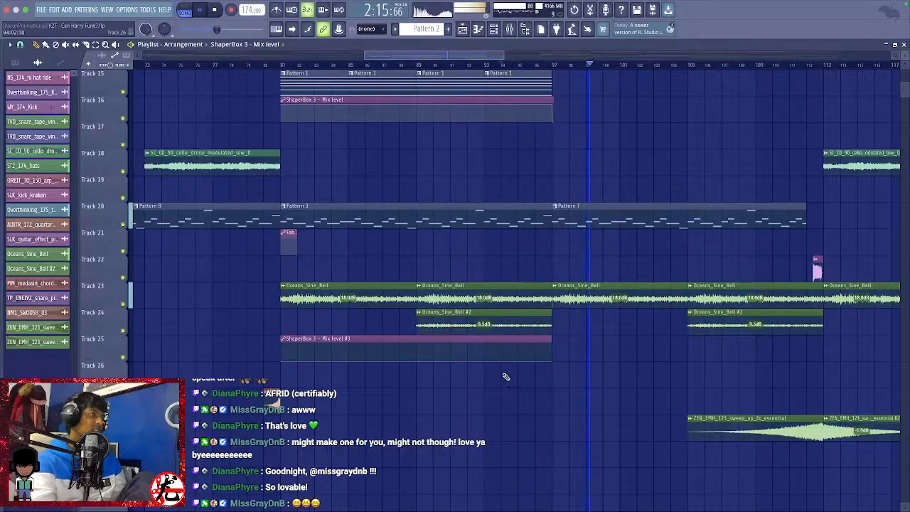
scroll(506, 384, "up", 5)
scroll(505, 374, "up", 1)
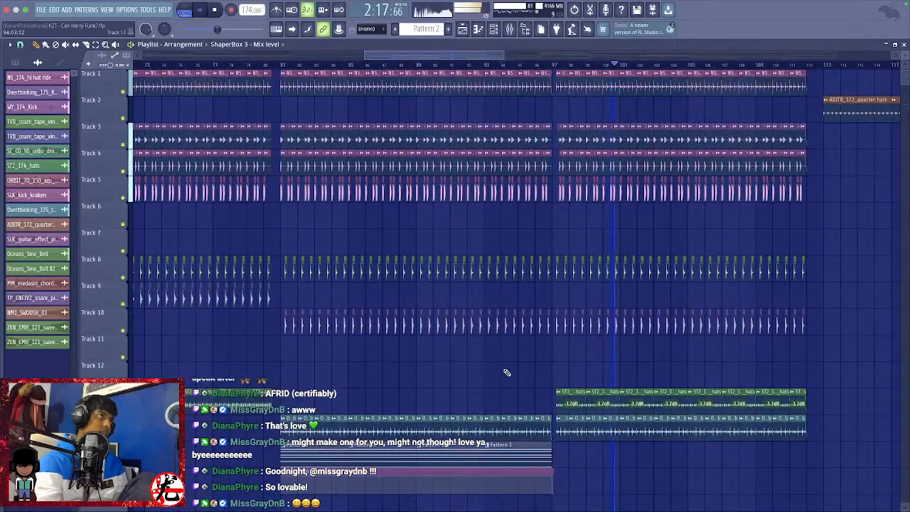
key("space")
Place the V_RIOT_bass_one_shot_neuro_filter_stuff sample on Track 28 at bar 97.
scroll(567, 473, "down", 7)
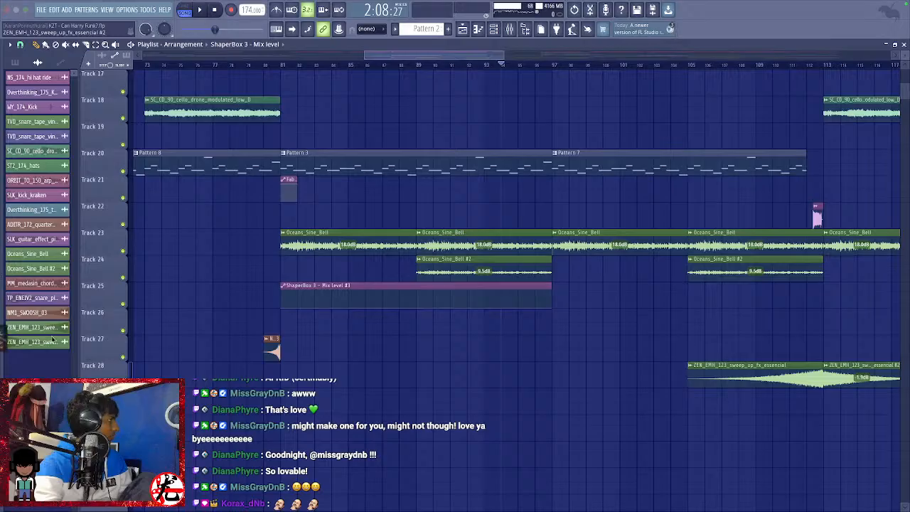
left_click_drag(52, 340, 527, 373)
scroll(578, 373, "up", 5)
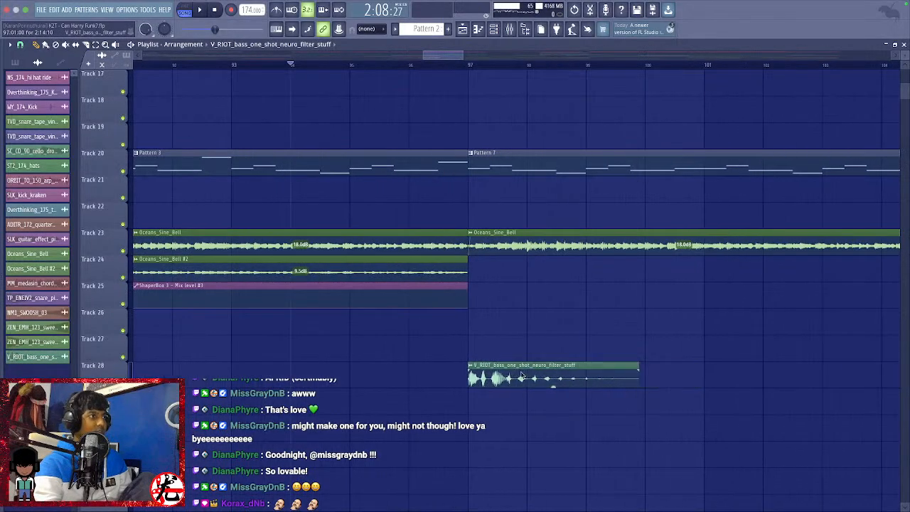
Slice the neuro bass clip on Track 28 after its first four steps and delete the remainder.
left_click(20, 46)
left_click(32, 186)
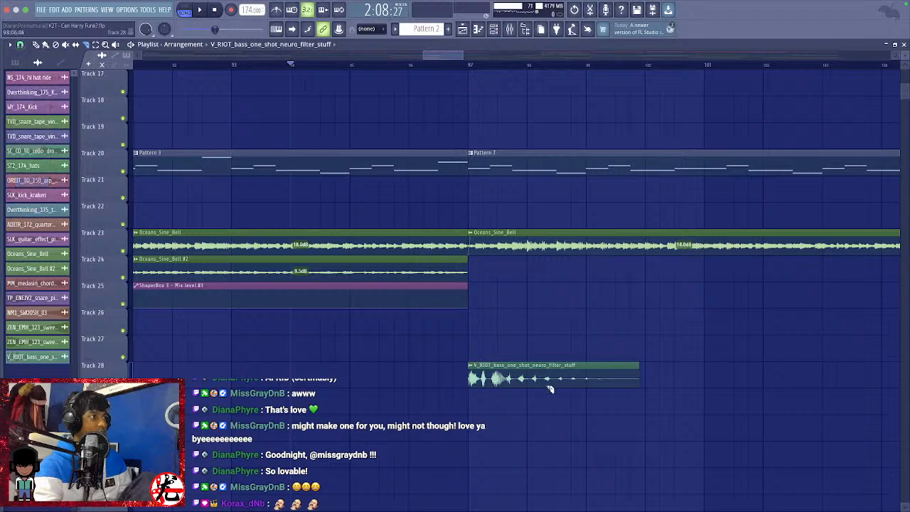
left_click_drag(483, 365, 481, 413)
right_click(508, 367)
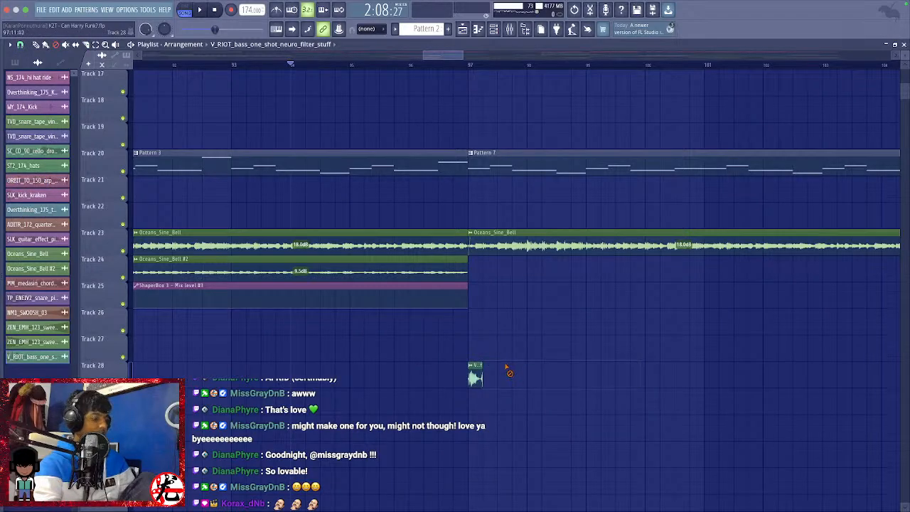
Audition the shortened neuro bass clip and route its channel to mixer track 25.
key("space")
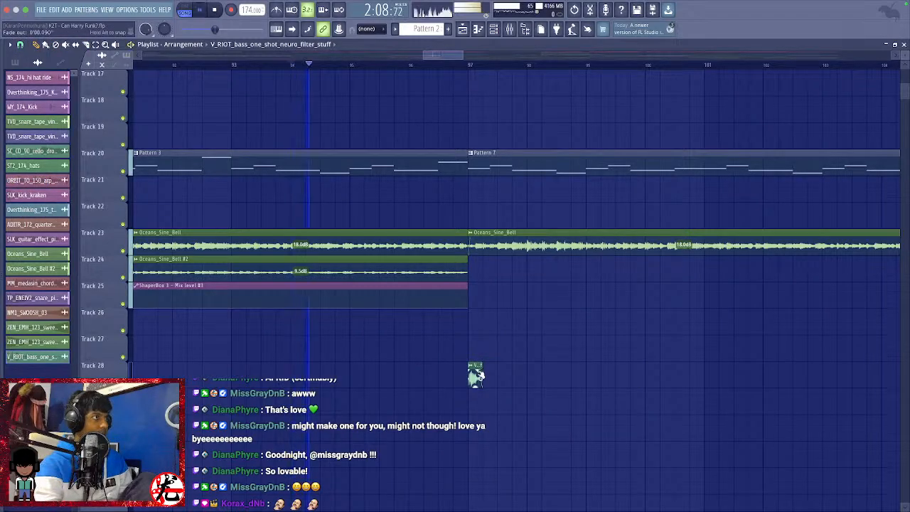
double_click(475, 376)
key("space")
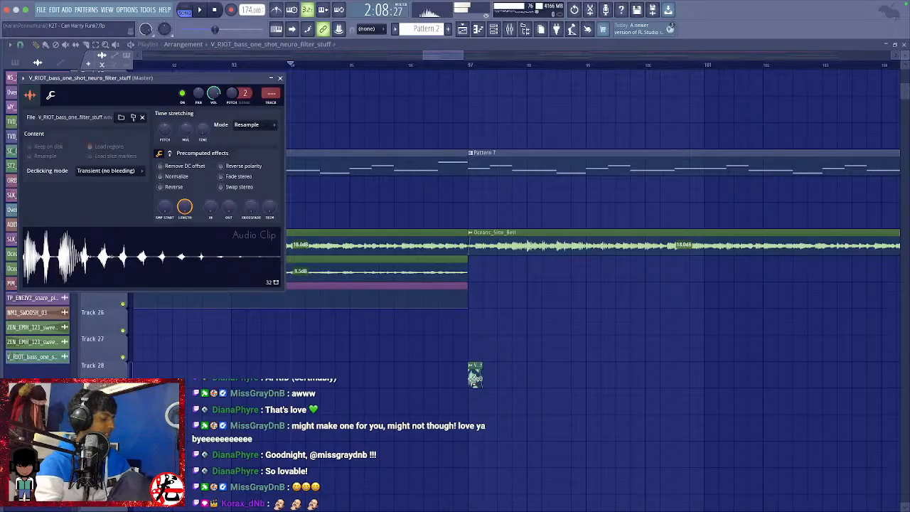
key("ctrl+l")
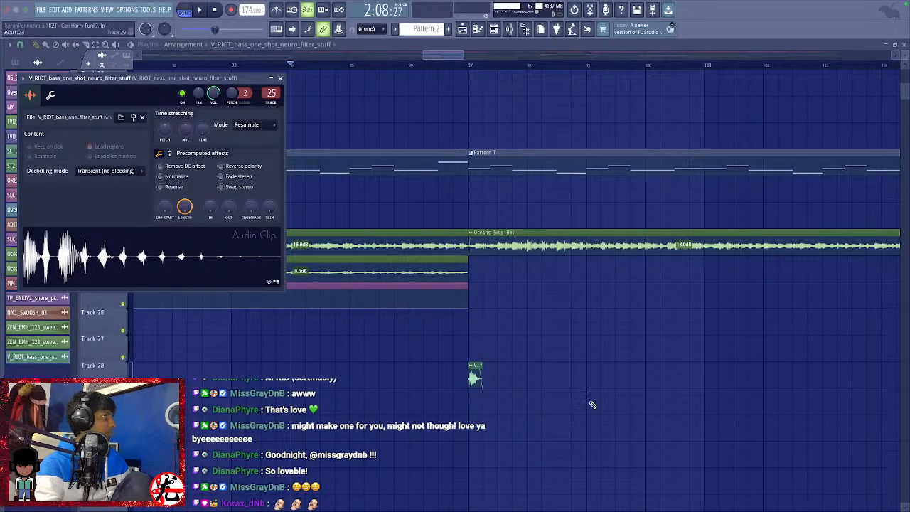
Trim the start of Pattern 7 on Track 20 to the end of the neuro bass clip and play back the transition.
key("Escape")
scroll(556, 386, "up", 4)
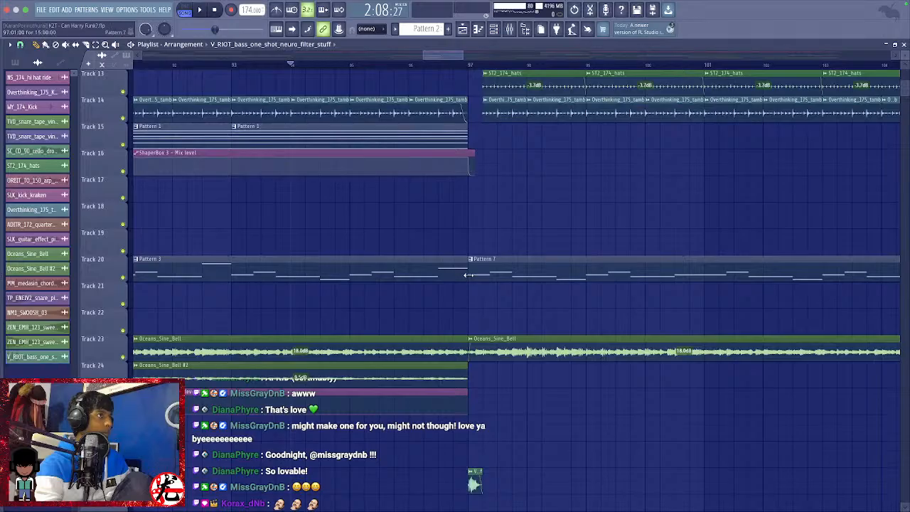
left_click_drag(466, 274, 482, 275)
key("space")
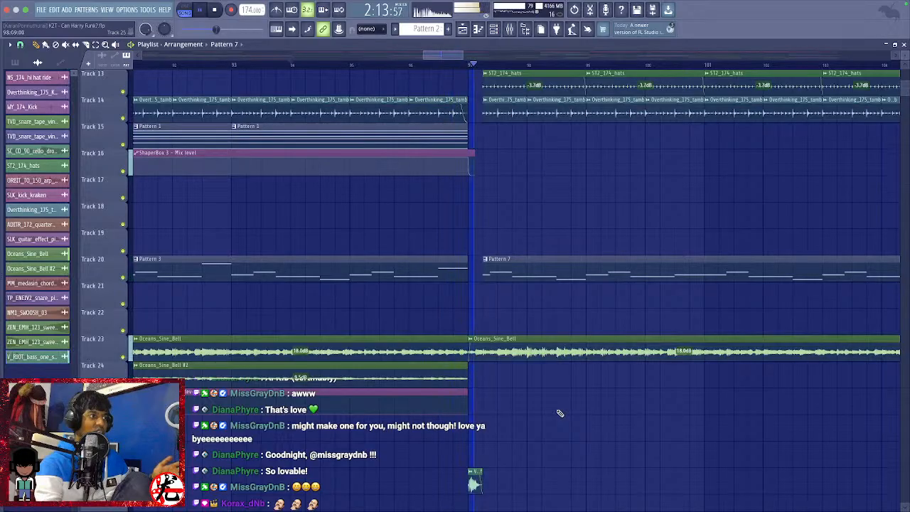
key("space")
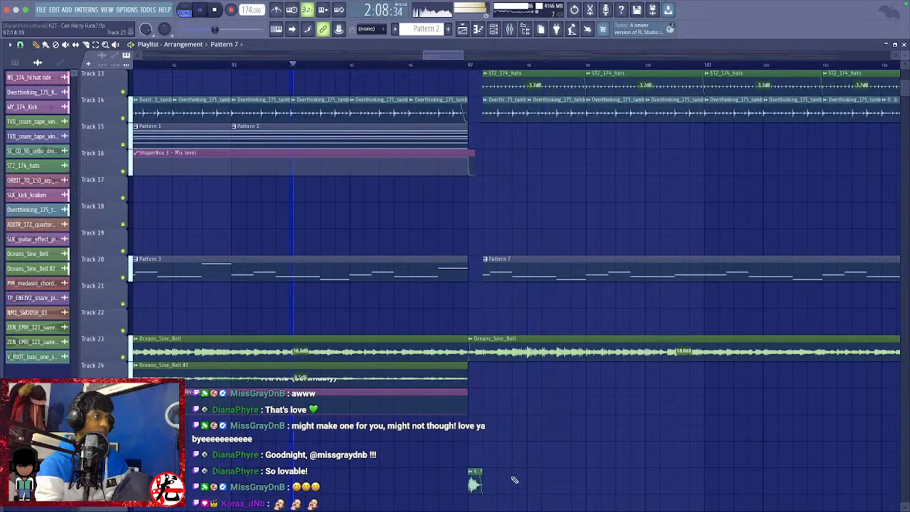
Solo Track 28 together with Track 20 and compare the neuro bass hit with the bassline from bar 97.
scroll(472, 482, "up", 4)
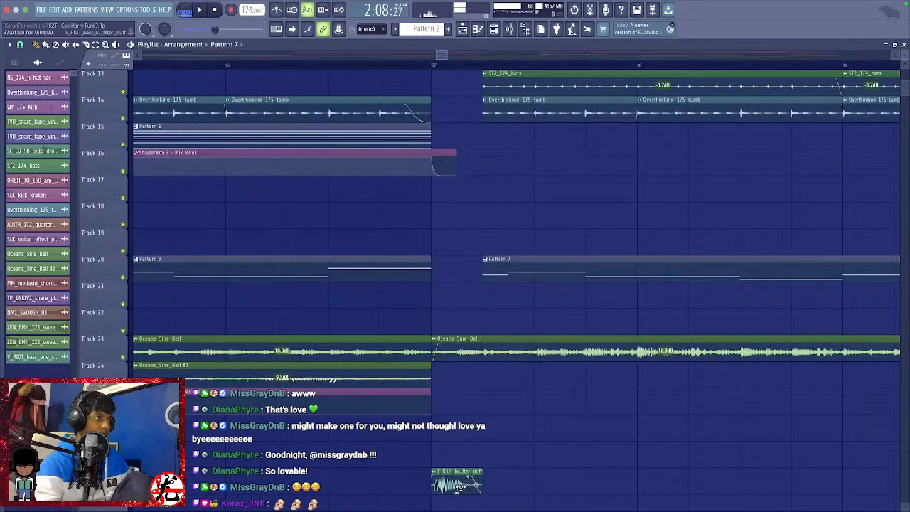
right_click(123, 490)
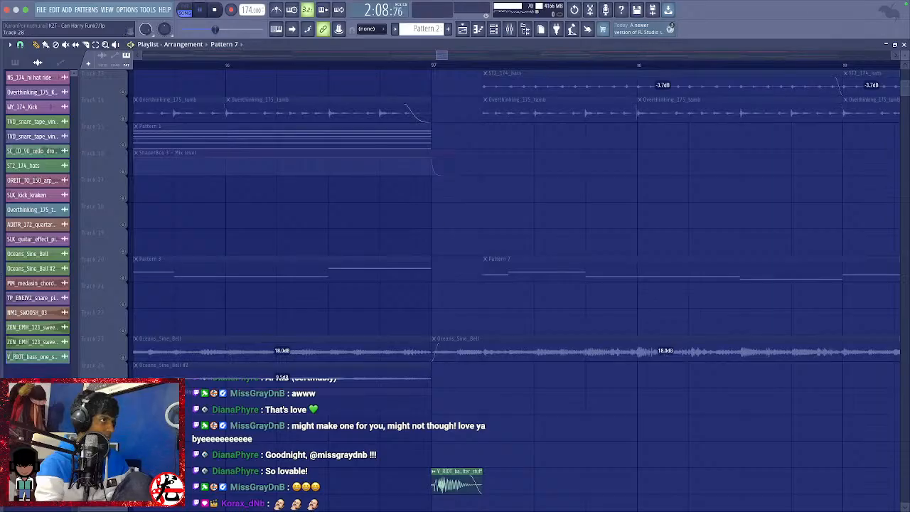
left_click(435, 66)
key("space")
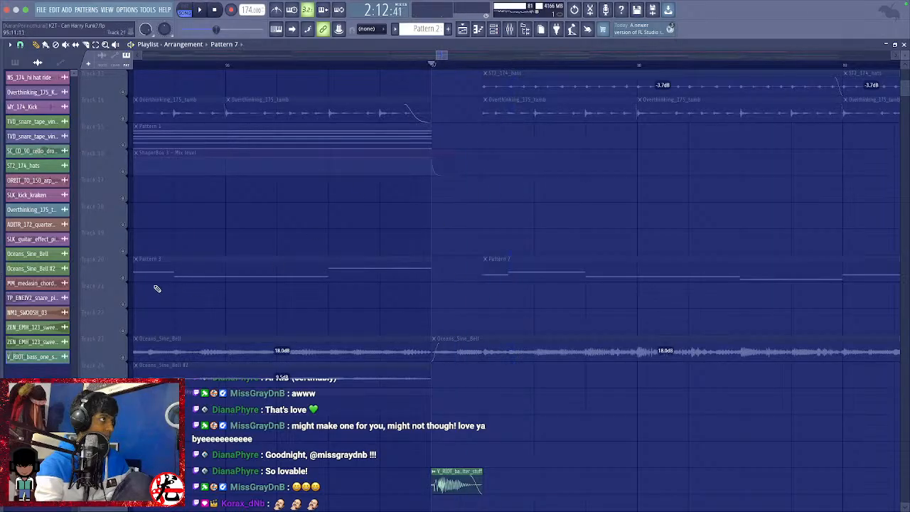
left_click(124, 279)
key("space")
key("space")
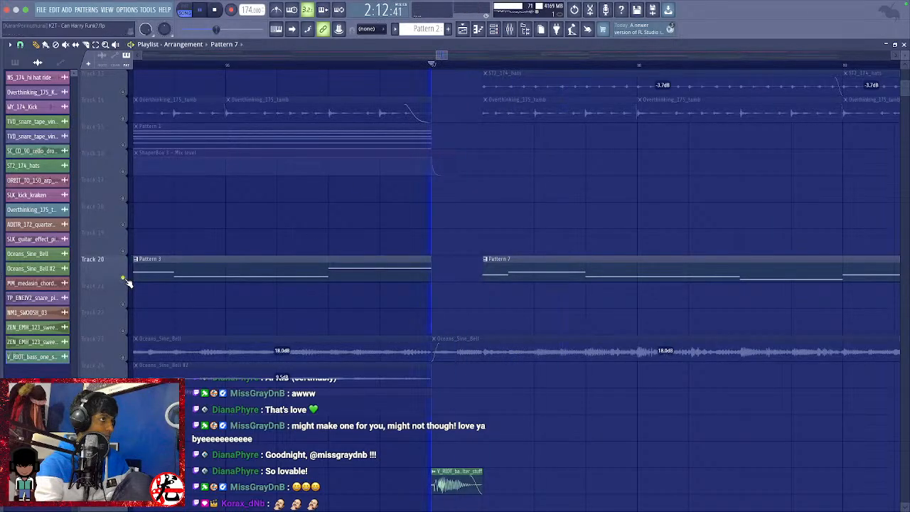
Set the neuro bass clip's time-stretching pitch shift to -100 cents by ear against the bassline and close its settings.
double_click(471, 488)
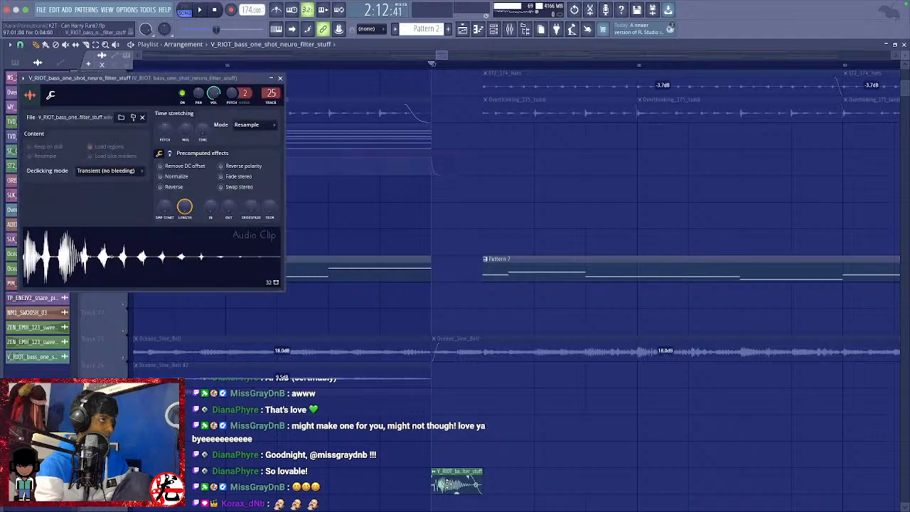
key("space")
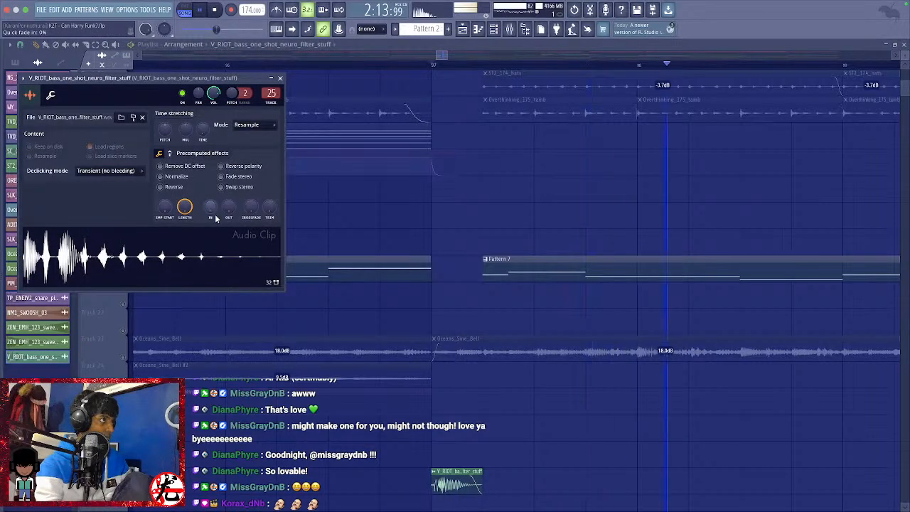
key("space")
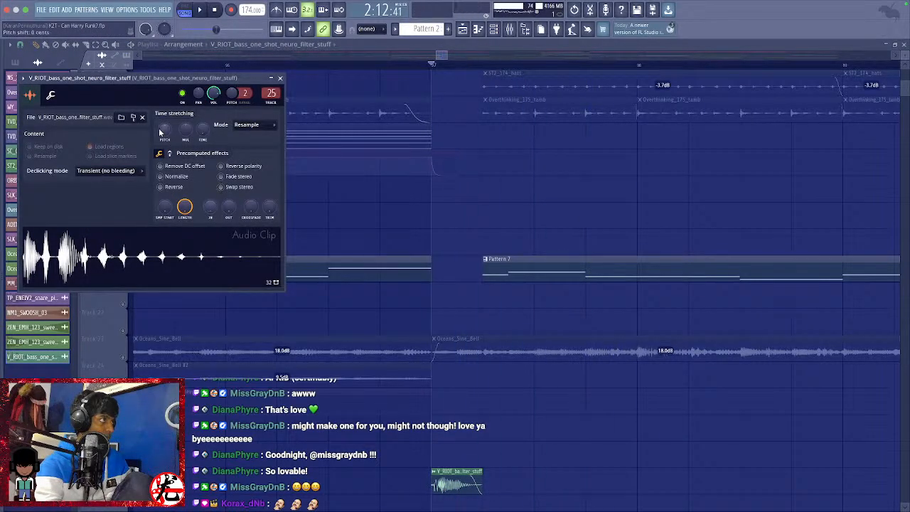
scroll(163, 128, "up", 2)
key("space")
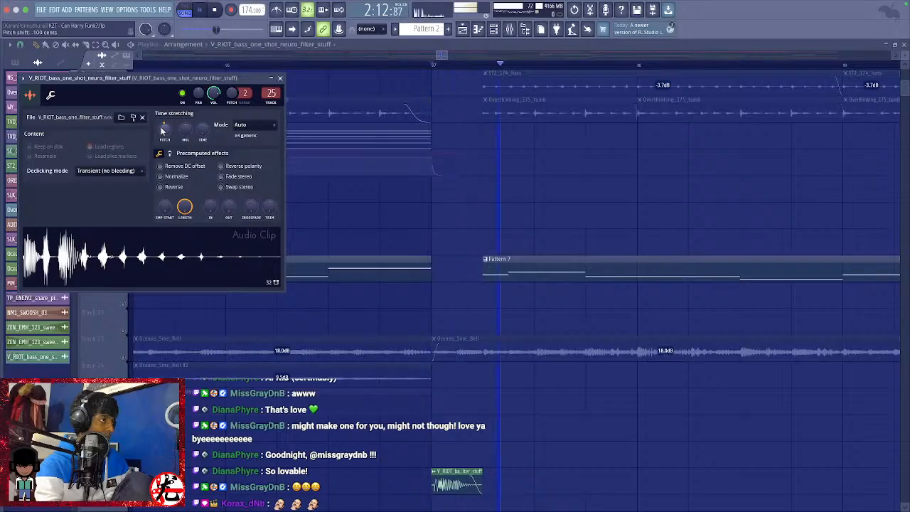
scroll(163, 129, "down", 1)
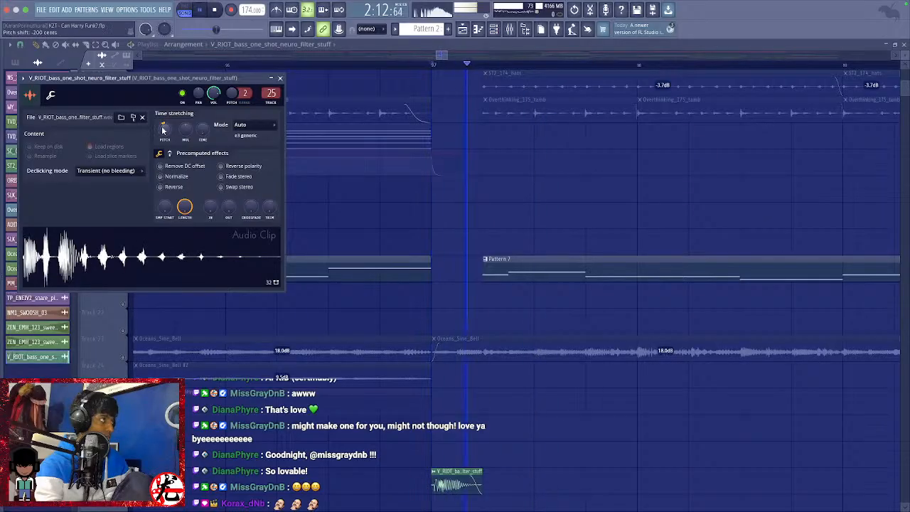
scroll(163, 130, "up", 4)
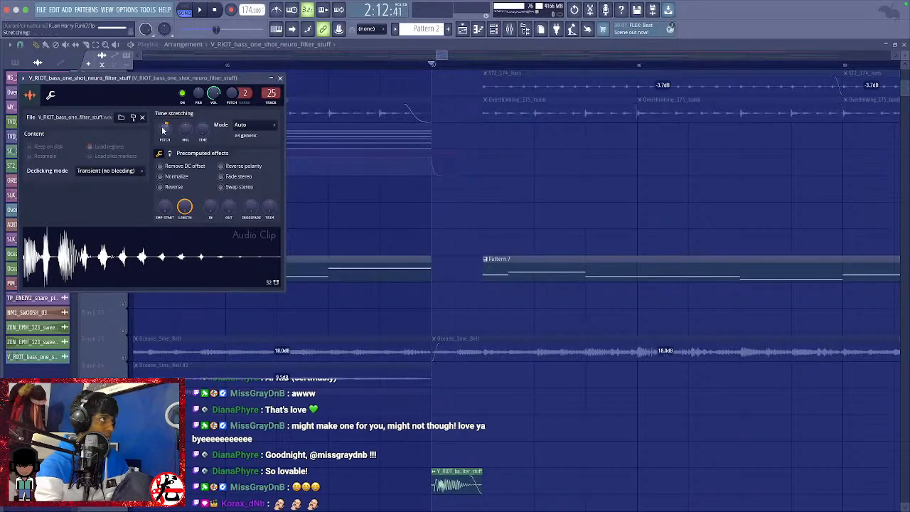
scroll(163, 129, "down", 1)
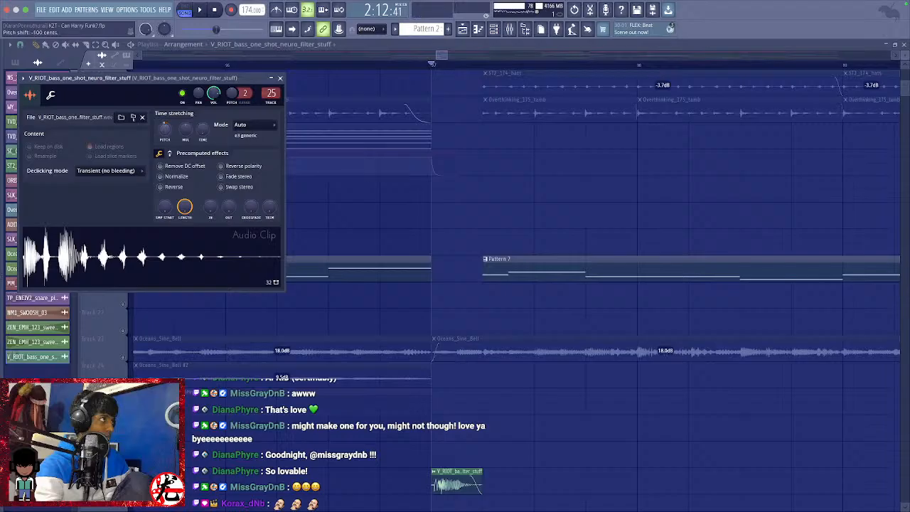
left_click(280, 78)
key("space")
Select the clips on Track 28 and take the playlist out of solo so that all tracks play again.
double_click(96, 480)
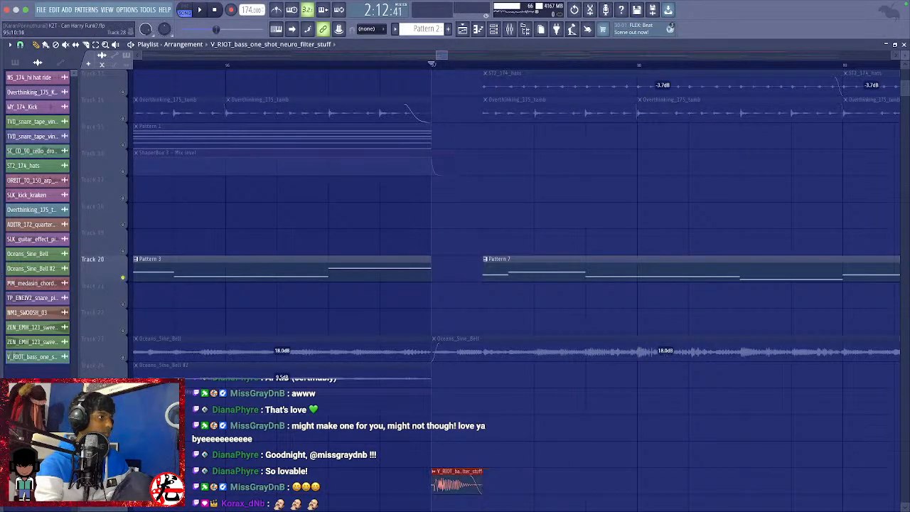
left_click(123, 490, "ctrl")
scroll(235, 476, "down", 5)
scroll(235, 475, "down", 6)
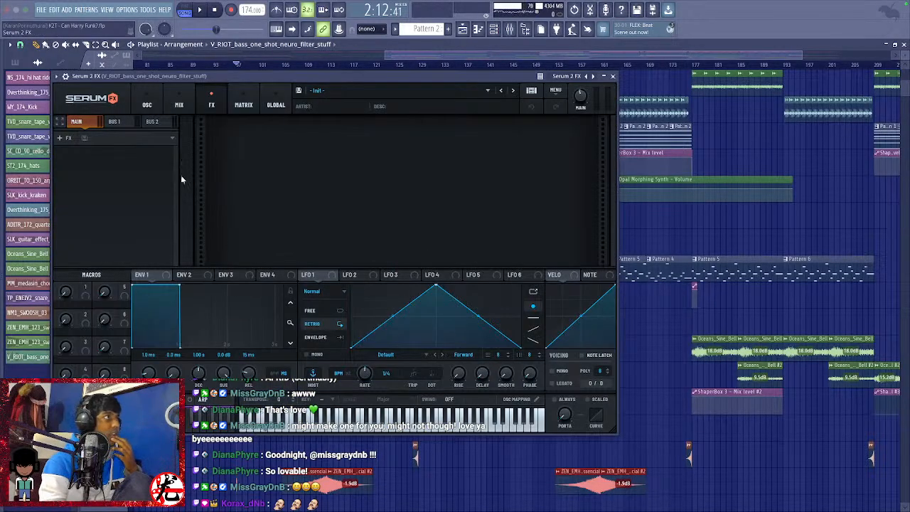
Add an Overdrive Distortion with a stack of 4 to the neuro bass channel's Serum 2 FX.
left_click(65, 138)
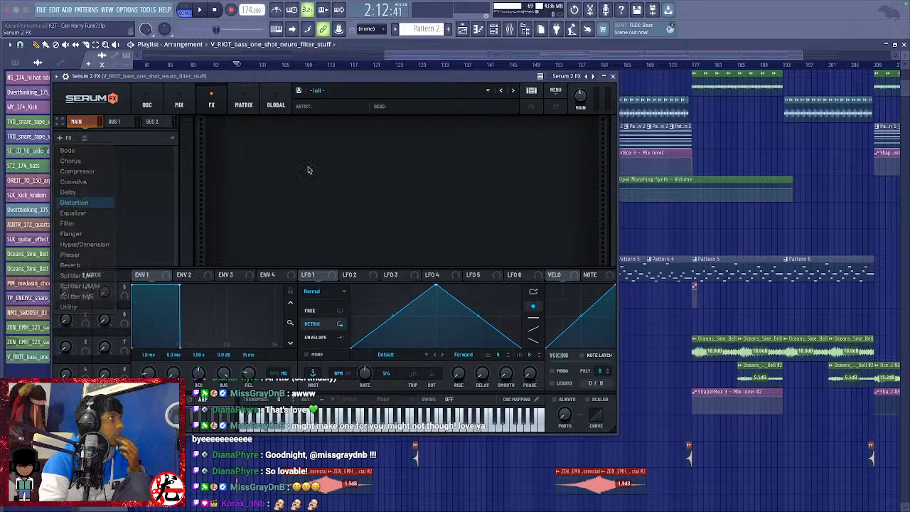
left_click(78, 202)
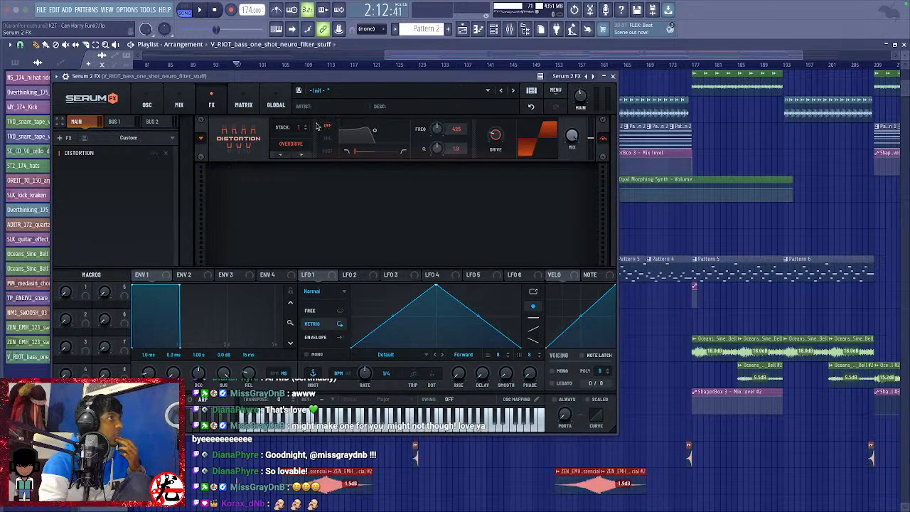
mouse_move(497, 143)
left_mouse_down()
mouse_move(491, 169)
mouse_move(493, 158)
left_mouse_up()
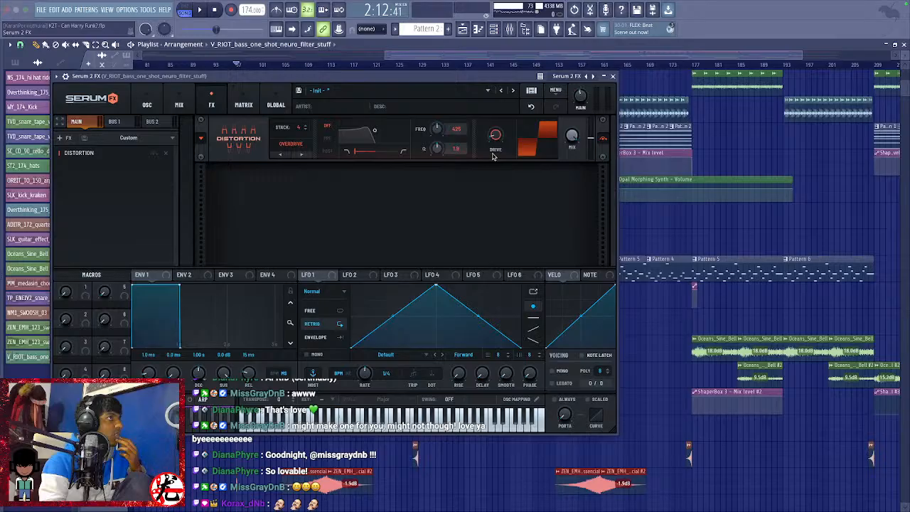
Add a Compressor after the Distortion with its threshold at -34.2 dB and gain at 12.1, and close Serum 2 FX.
left_click(66, 138)
left_click(75, 171)
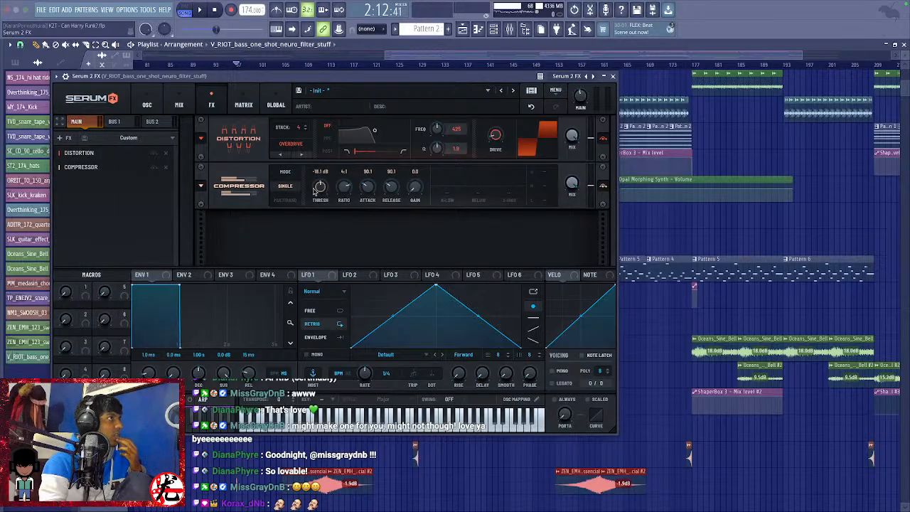
left_click_drag(314, 191, 313, 214)
left_click_drag(418, 194, 421, 162)
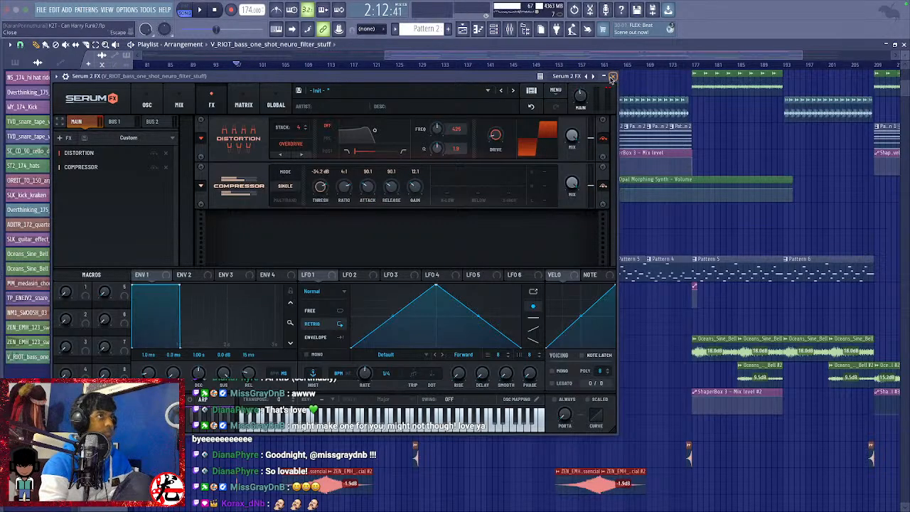
left_click(612, 77)
Play back the transition into bar 97 with the processed neuro bass hit, starting from about bar 94.
scroll(601, 205, "down", 3)
scroll(598, 203, "down", 1)
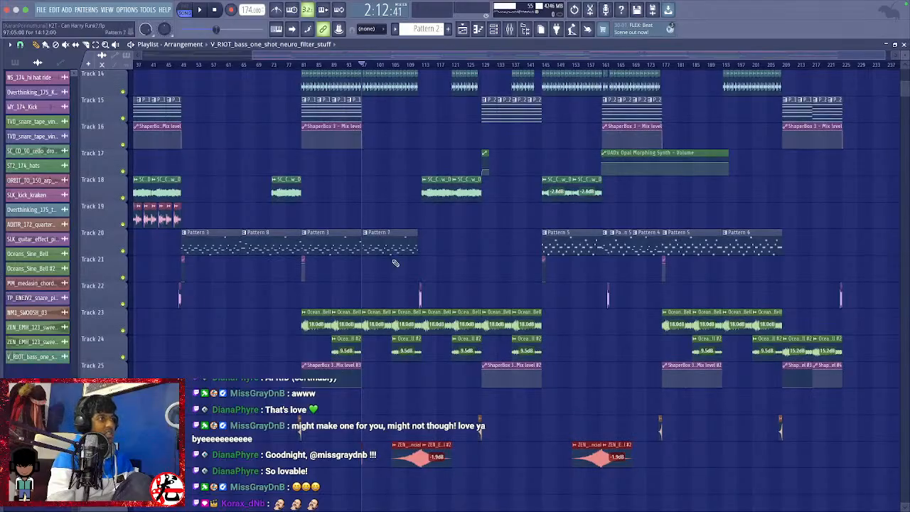
scroll(395, 263, "down", 2)
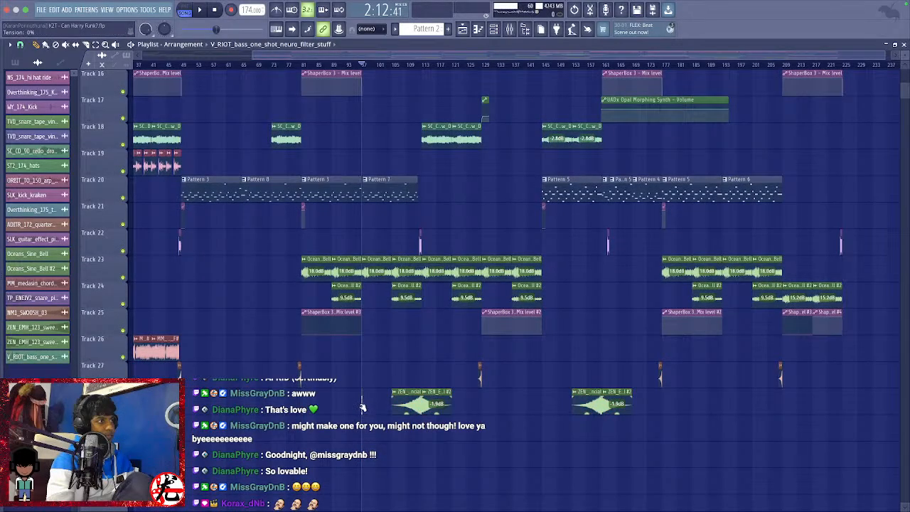
left_click(347, 65)
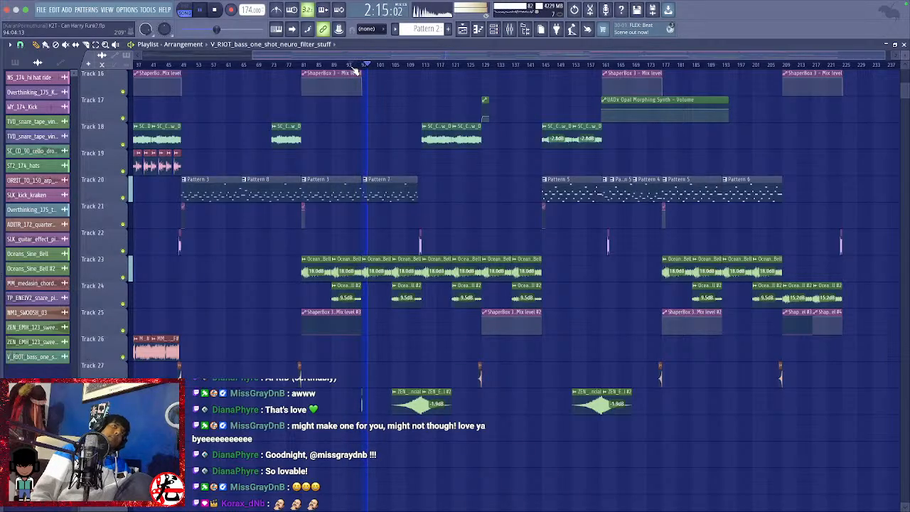
left_click(354, 66)
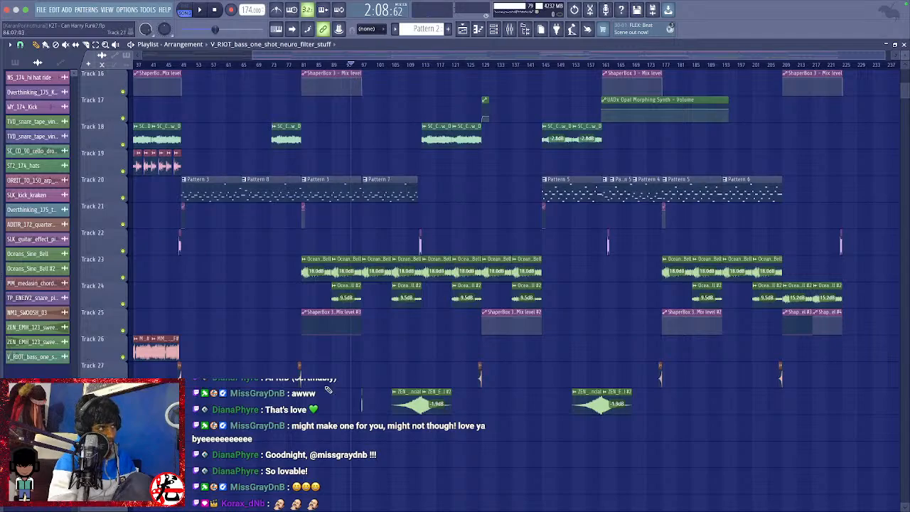
Move the short neuro bass clip at bar 97 from Track 28 down to Track 29.
scroll(361, 398, "down", 5)
scroll(361, 320, "up", 4, "ctrl")
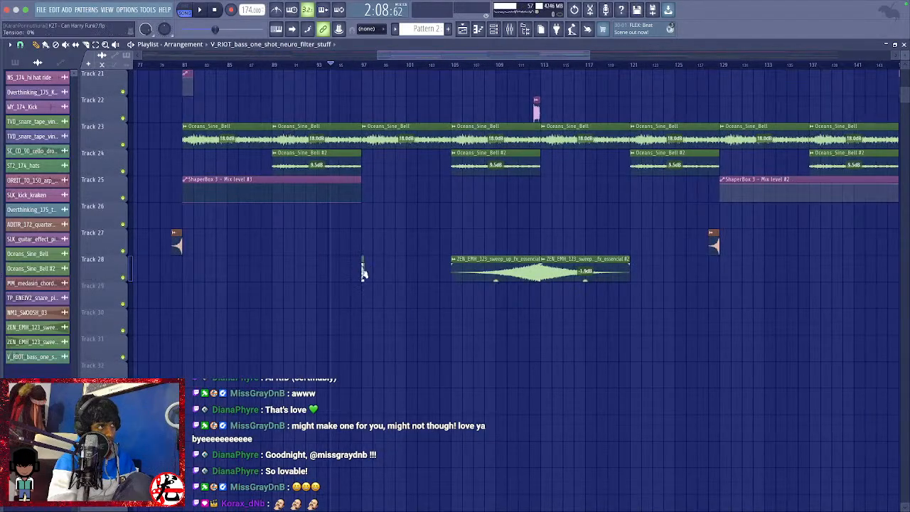
scroll(363, 274, "up", 5, "ctrl")
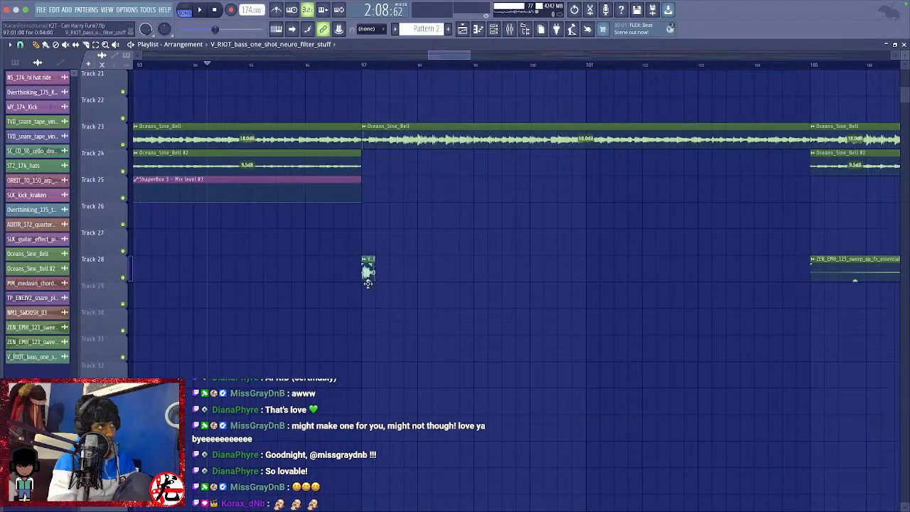
left_click_drag(367, 277, 367, 304)
scroll(367, 302, "down", 6, "ctrl")
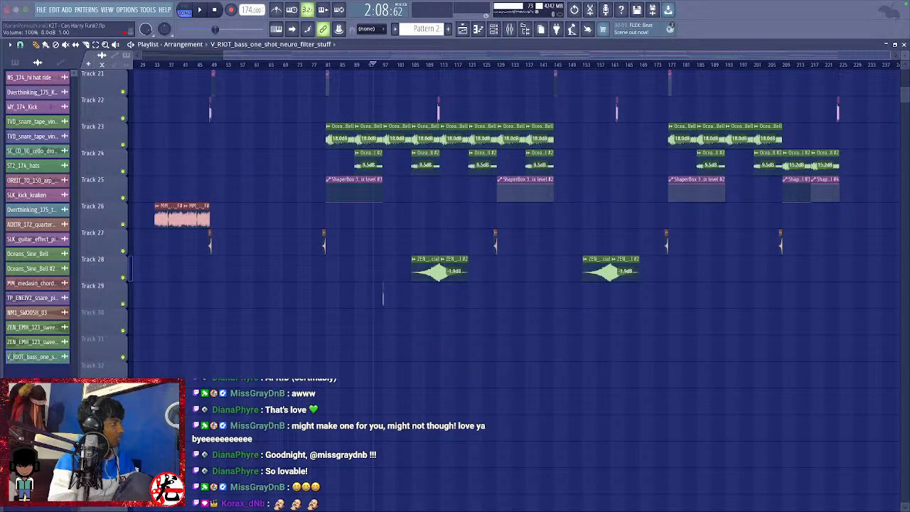
Listen repeatedly to the bars before 97 to judge the neuro bass hit in the full mix.
key("space")
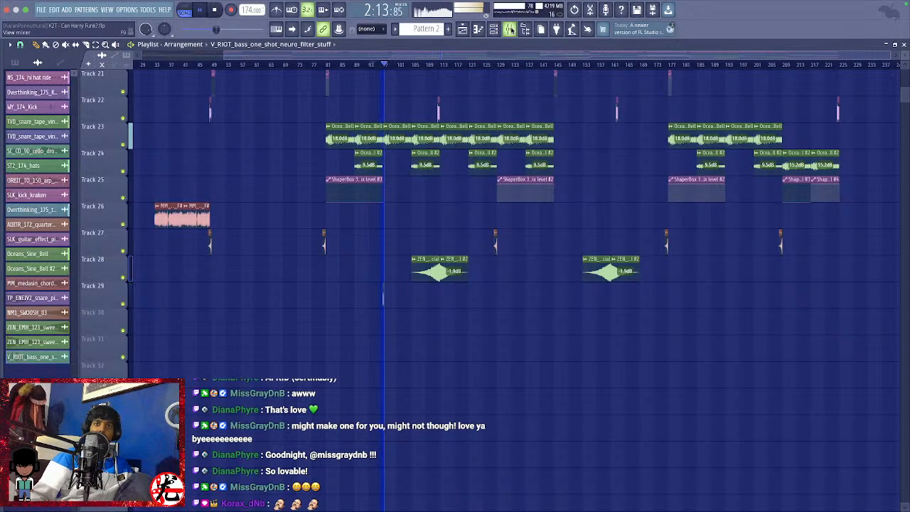
key("space")
key("space")
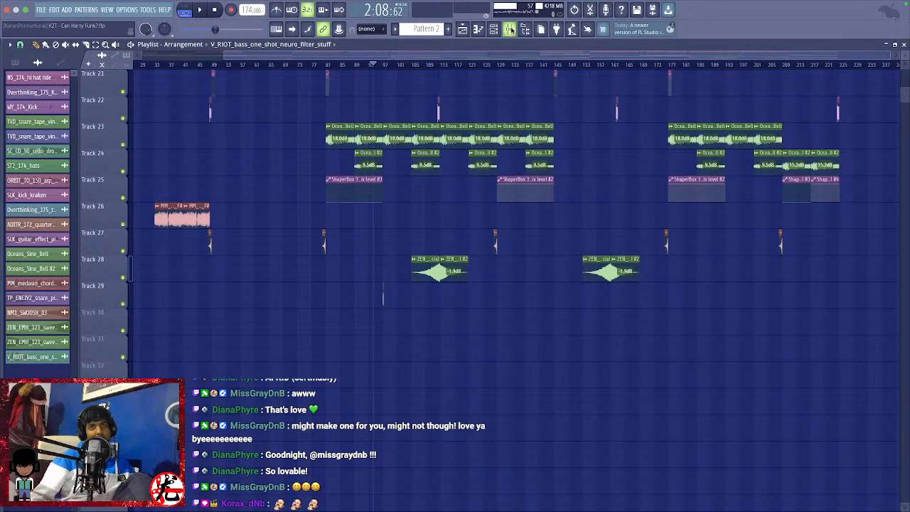
key("space")
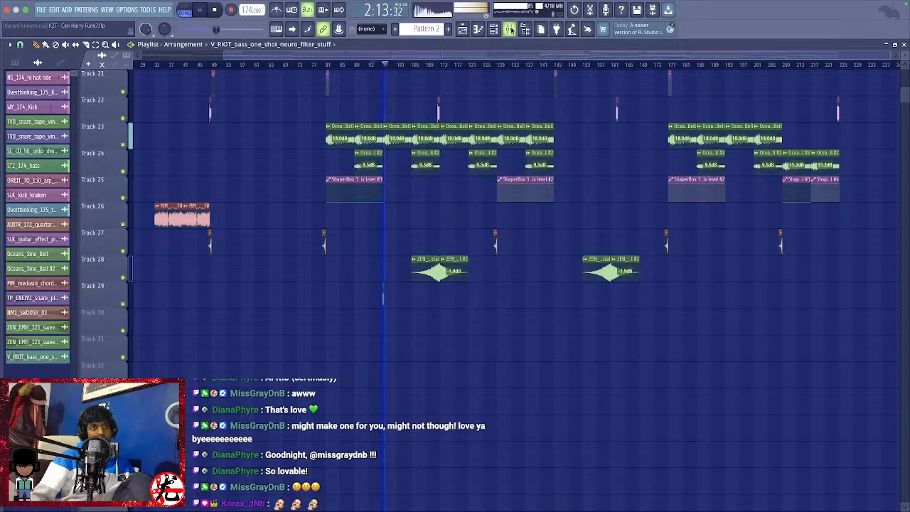
key("space")
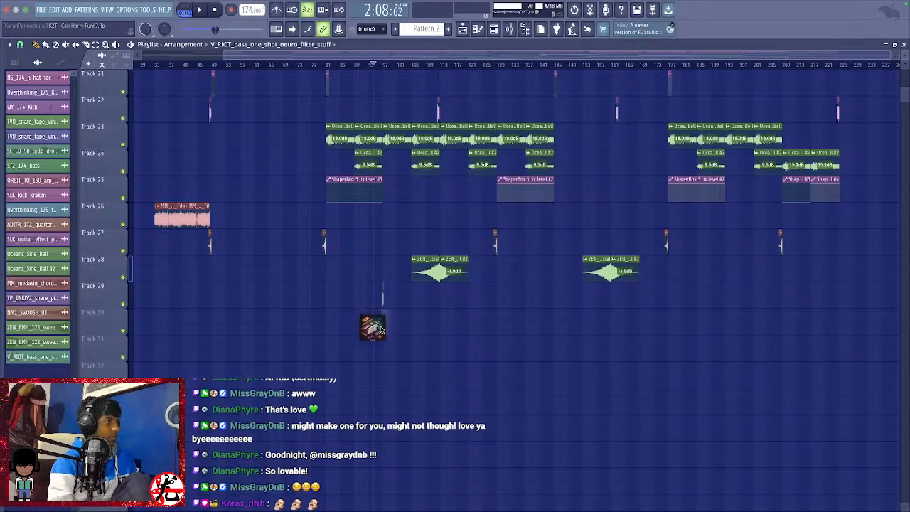
Add the V_RIOT_bass_glitch_liquid sample on Track 30, beginning just before bar 97 beneath the neuro bass clip.
left_click_drag(380, 329, 417, 324)
scroll(384, 323, "up", 4)
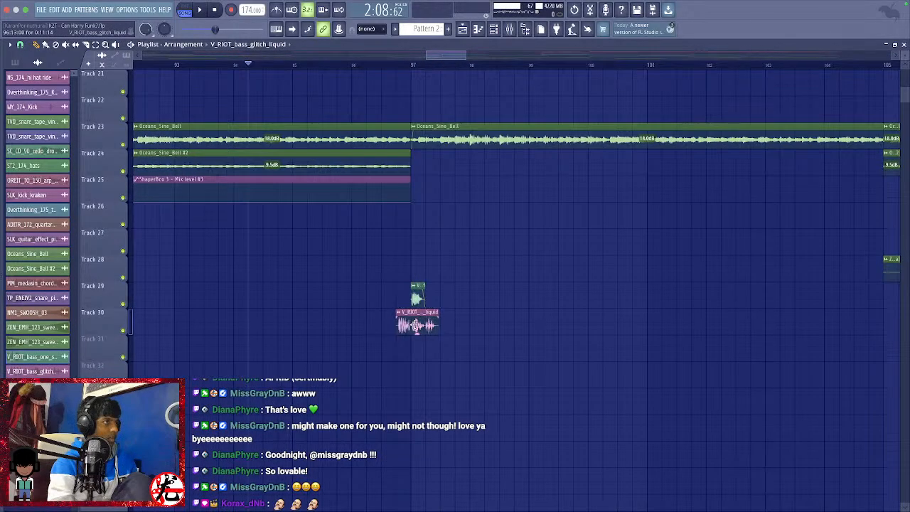
scroll(419, 325, "up", 3)
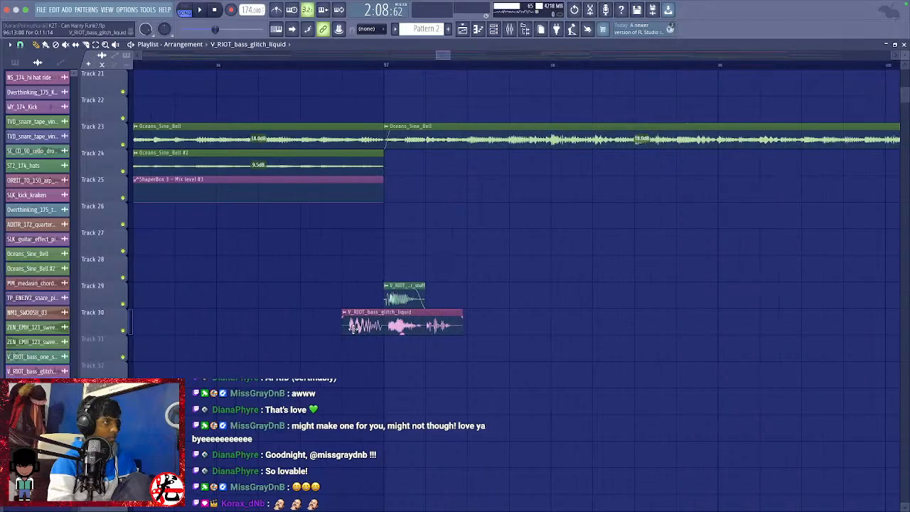
Audition the bass glitch sample, route its channel to mixer track 25 like the neuro bass, and close its settings.
double_click(364, 325)
left_click(158, 285)
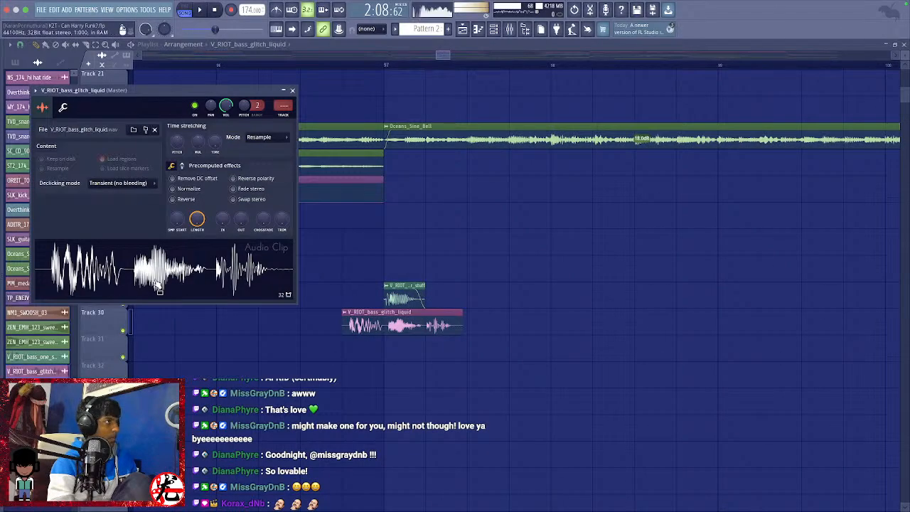
double_click(406, 288)
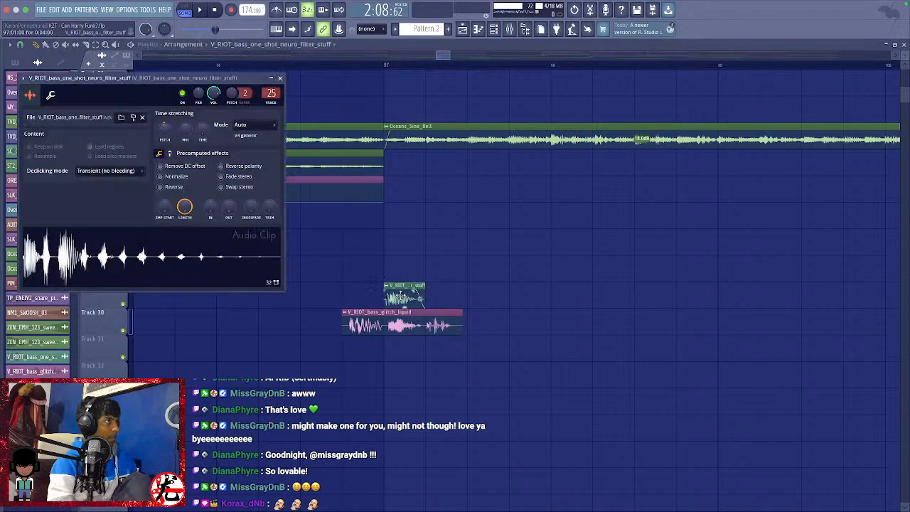
double_click(355, 310)
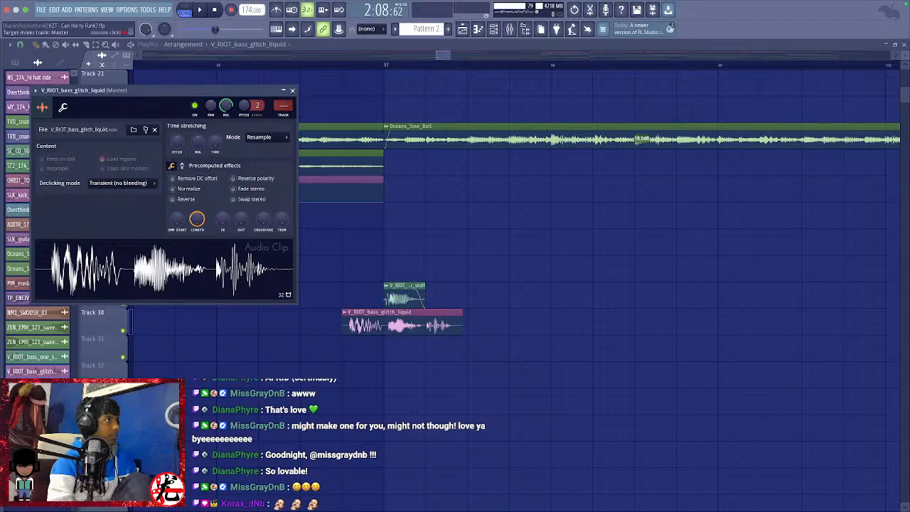
scroll(283, 105, "up", 20)
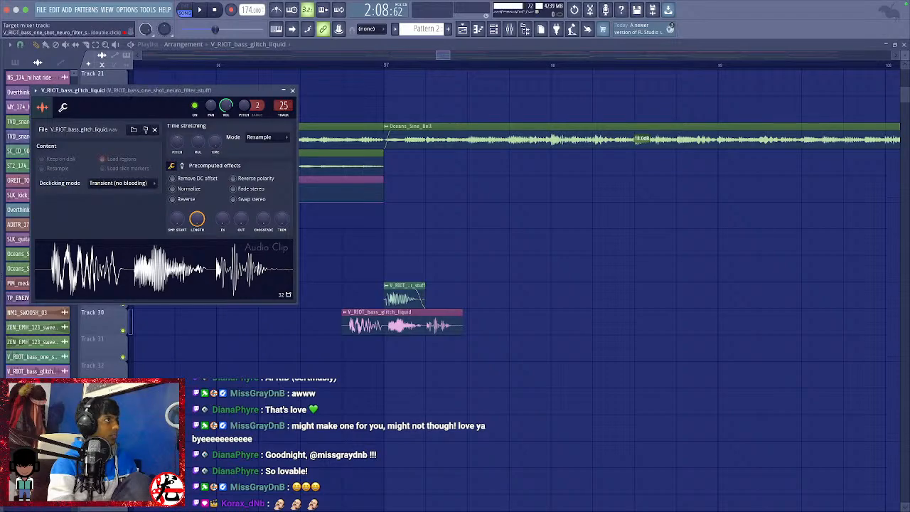
left_click(209, 281)
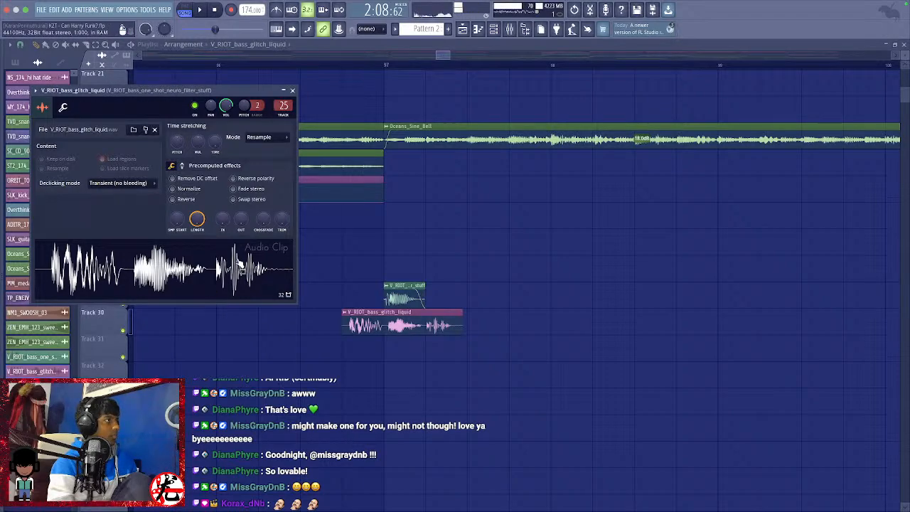
left_click(292, 91)
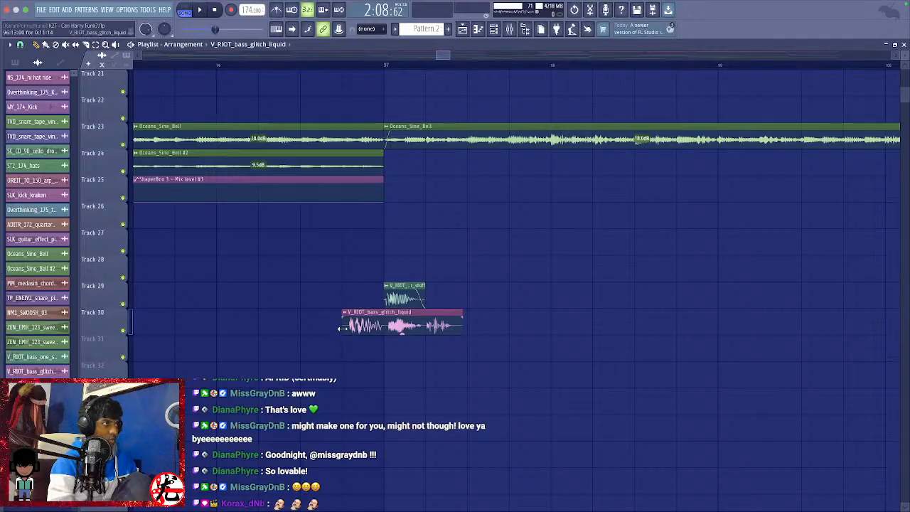
Delete the neuro bass clip on Track 29 and trim the bass glitch clip to one quarter bar starting at bar 97.
left_click_drag(340, 328, 384, 327)
right_click(404, 295)
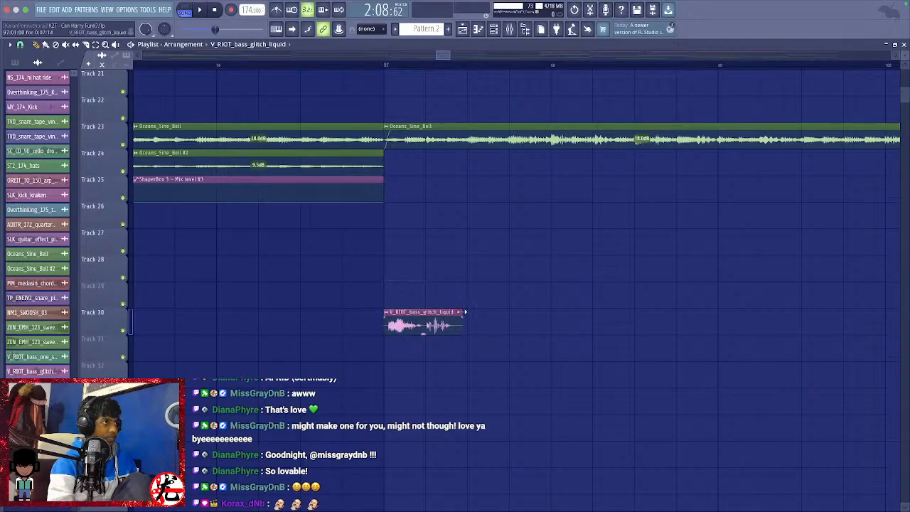
left_click_drag(464, 311, 425, 389)
key("ctrl+z")
key("c")
Play back the transition with the trimmed bass glitch hit at bar 97.
key("space")
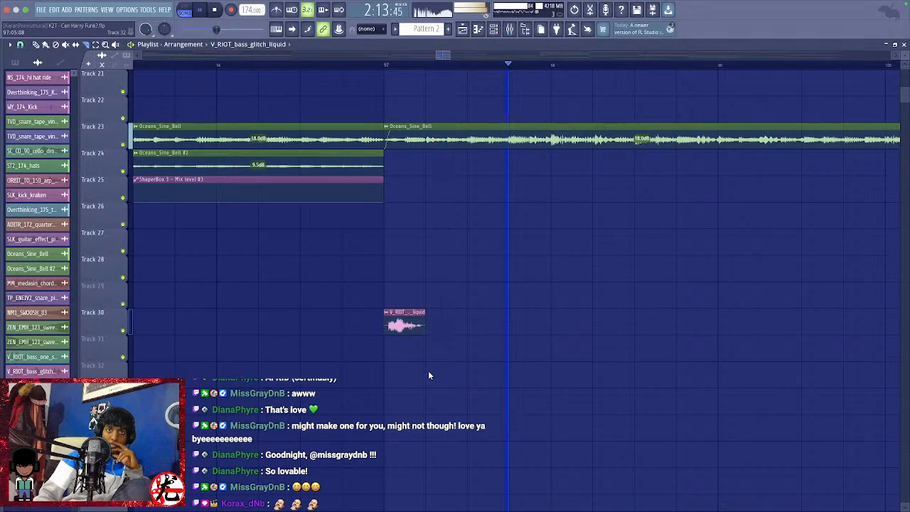
key("space")
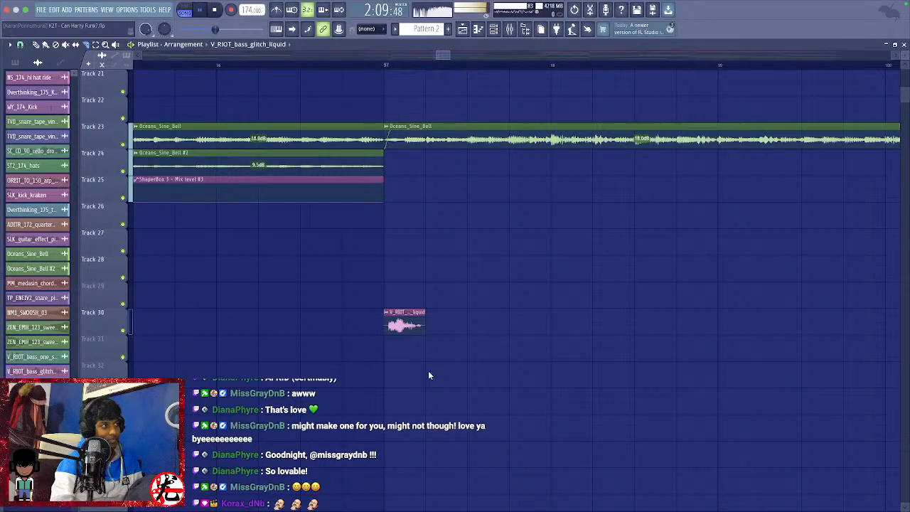
key("space")
Reposition and trim the bass glitch clip so its final hit starts at bar 97, and play back the transition.
mouse_move(413, 323)
left_mouse_down()
mouse_move(377, 324)
mouse_move(450, 305)
mouse_move(413, 315)
left_mouse_up()
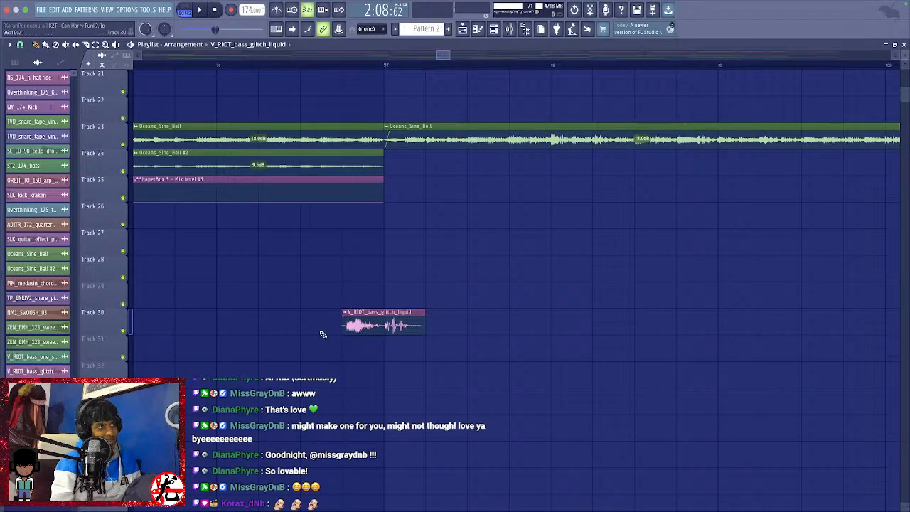
left_click_drag(339, 328, 384, 327)
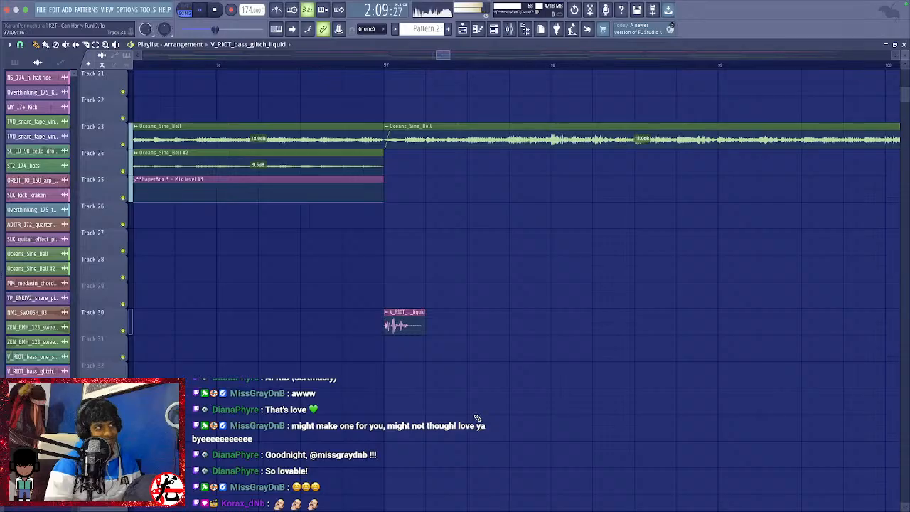
key("space")
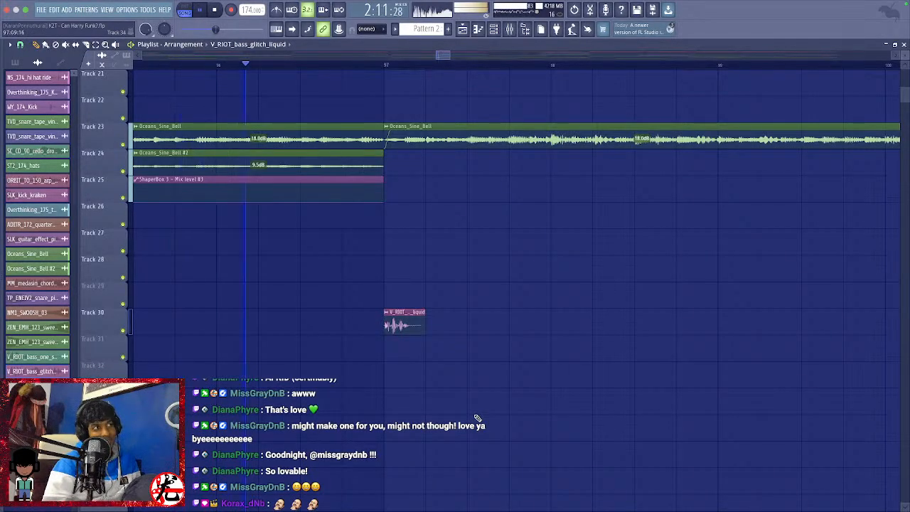
key("space")
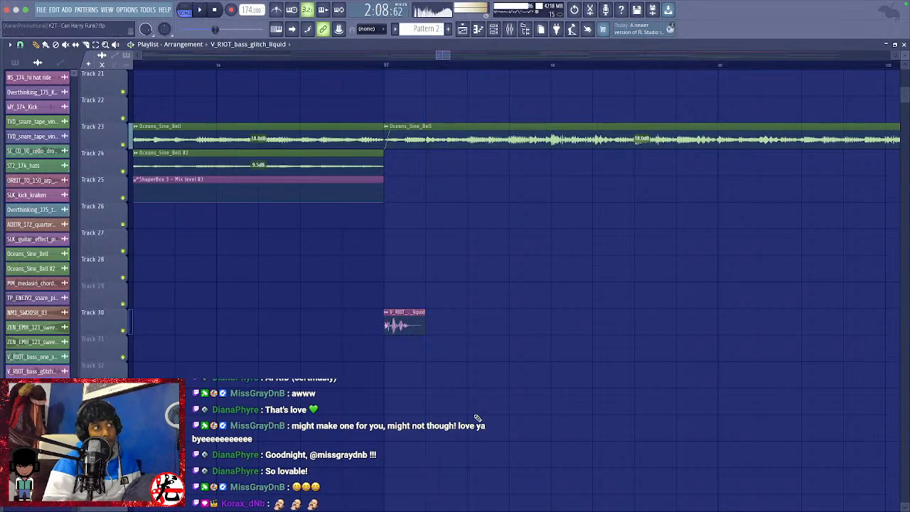
key("space")
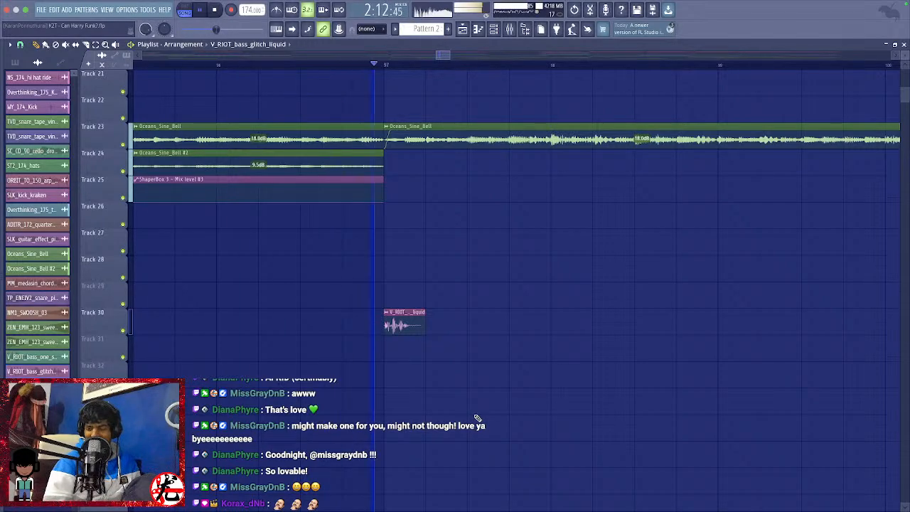
key("space")
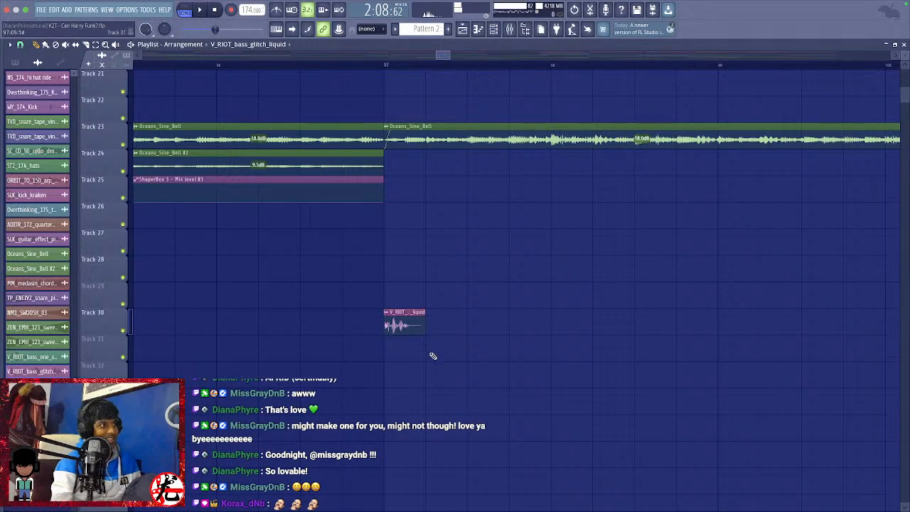
Raise the bass glitch sample's pitch shift to +690 cents, fine-tune it while auditioning the bar 97 hit, and close its settings.
double_click(402, 325)
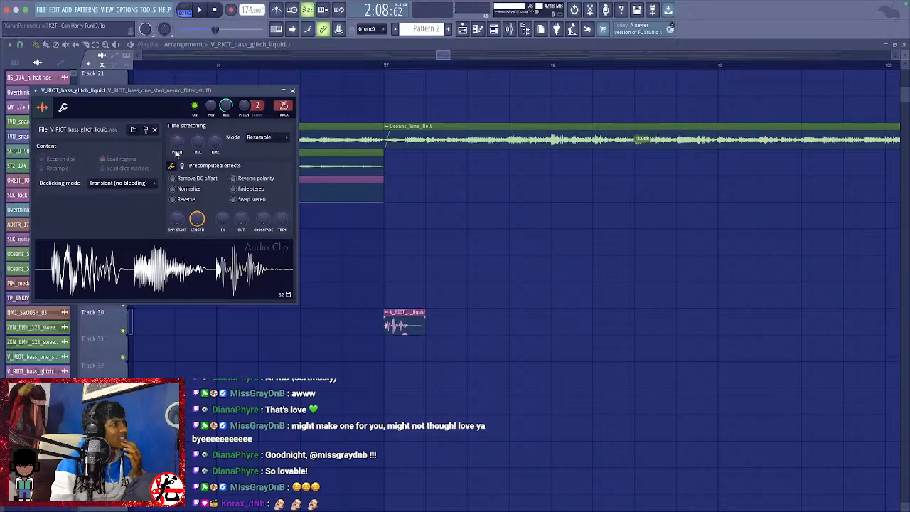
mouse_move(176, 151)
left_mouse_down()
mouse_move(176, 125)
mouse_move(176, 139)
left_mouse_up()
key("space")
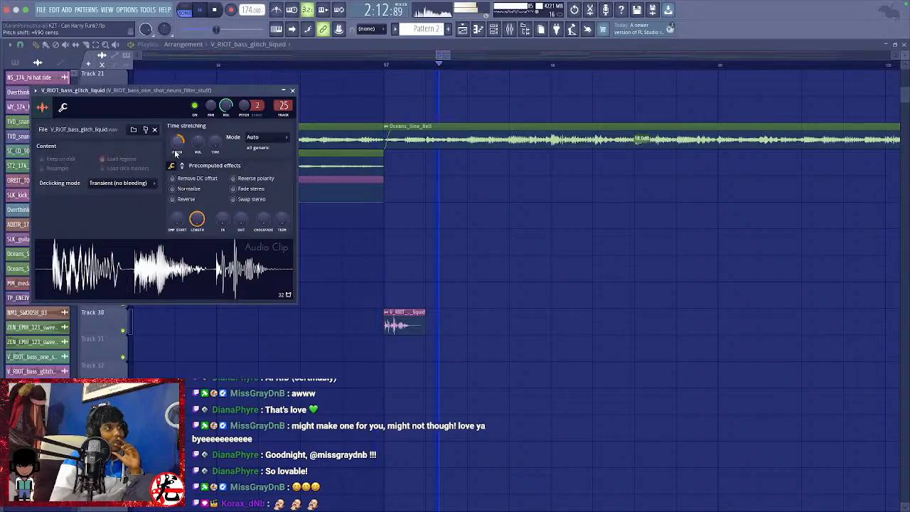
key("space")
key("space")
left_click_drag(178, 145, 178, 149)
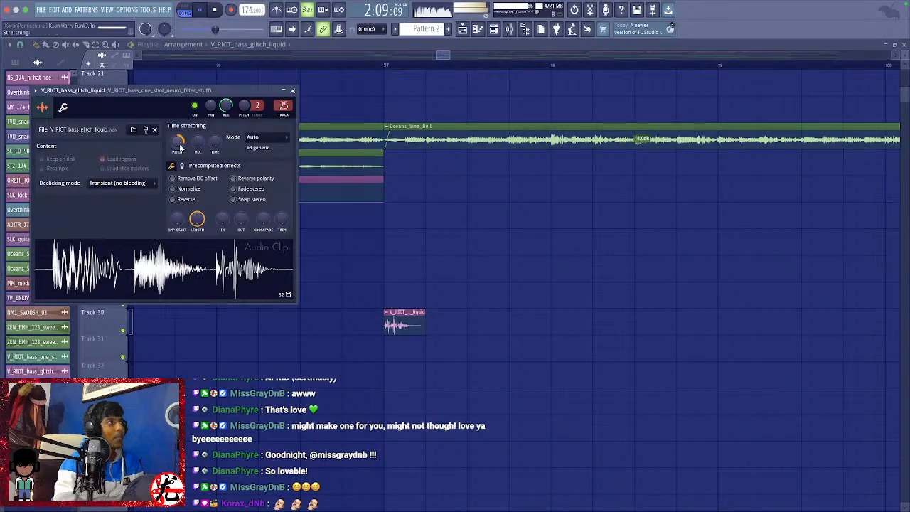
left_click(292, 91)
key("space")
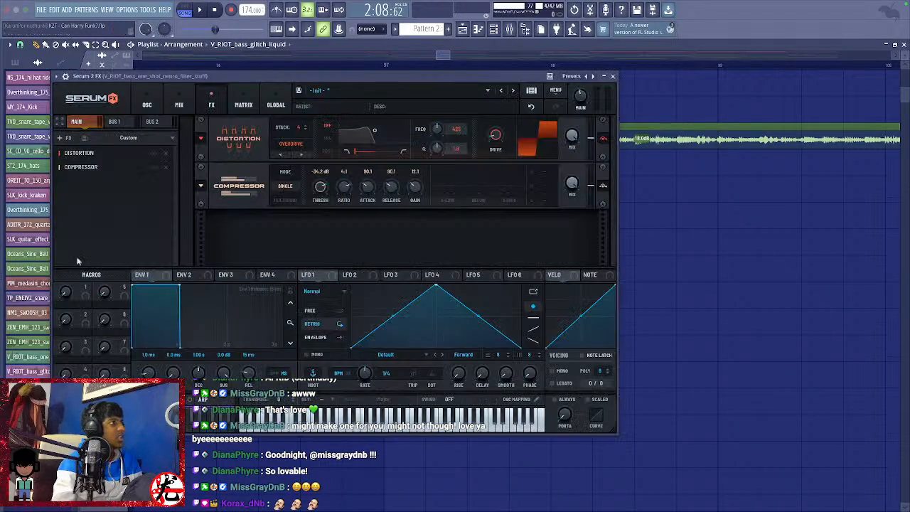
Add a Ping-Pong delay after the compressor in the bass channel's Serum 2 FX, and play back the transition.
left_click(64, 137)
left_click(78, 193)
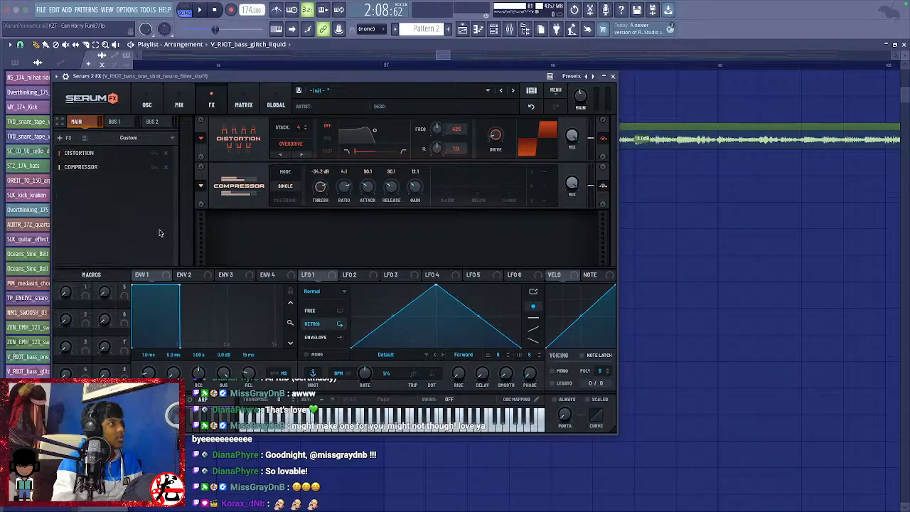
left_click(290, 229)
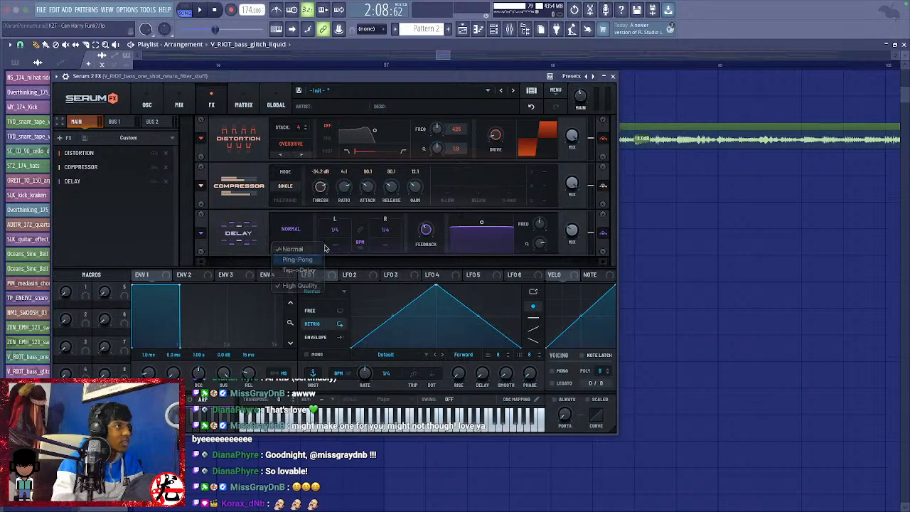
left_click(297, 260)
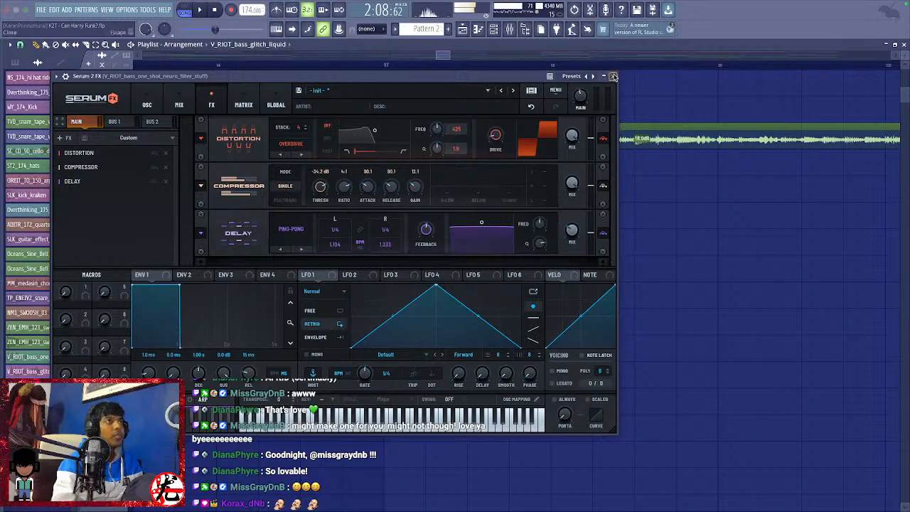
left_click(613, 76)
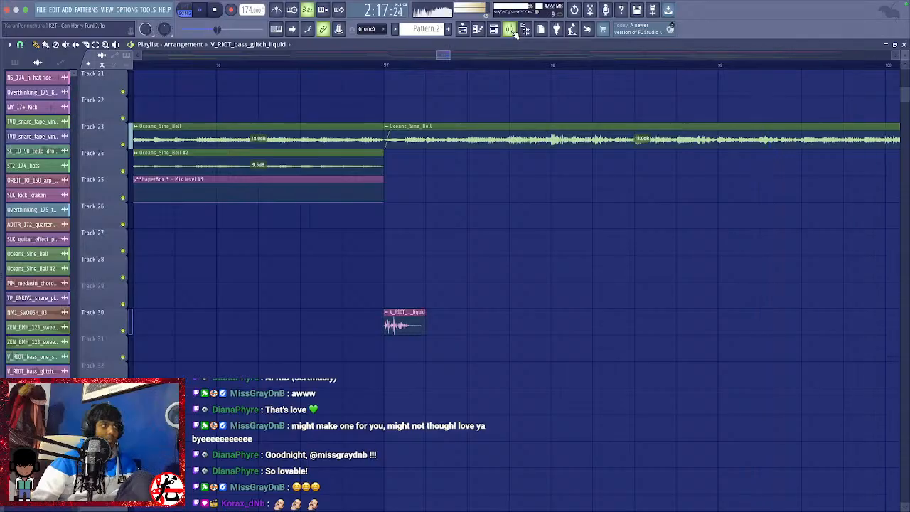
key("space")
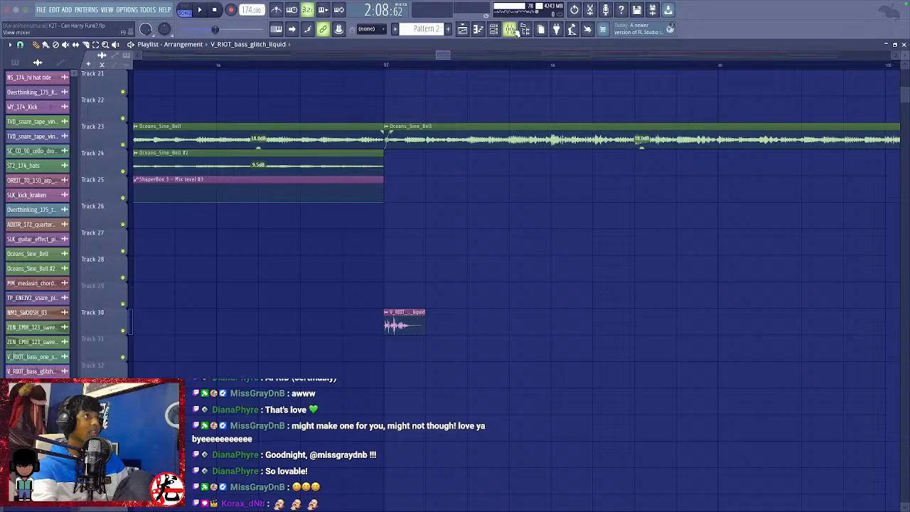
Play back the arrangement from about bar 90 through the bar 97 transition and return to the starting point.
scroll(545, 309, "down", 10)
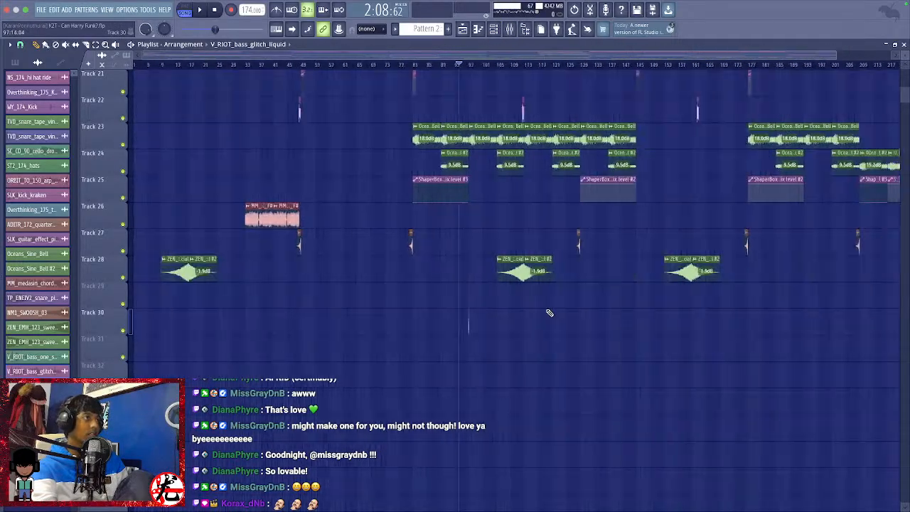
scroll(549, 313, "down", 1)
left_click(420, 66)
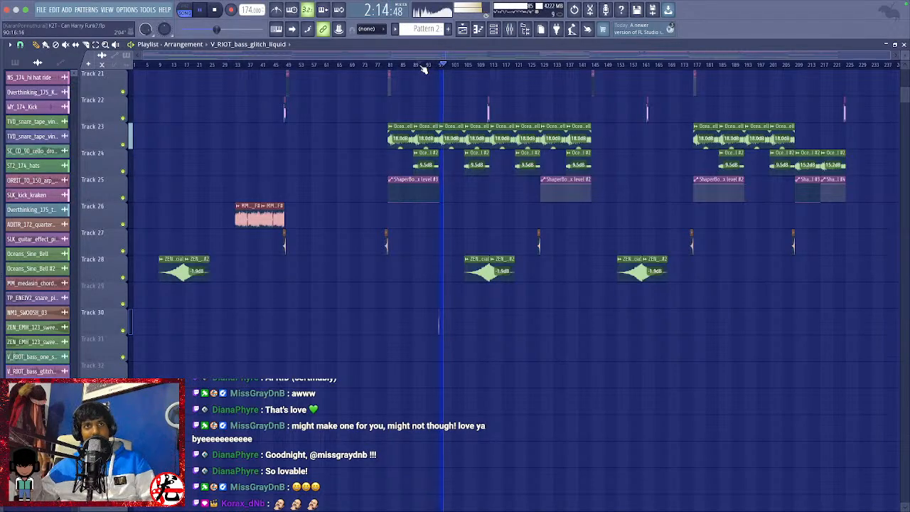
left_click(421, 65)
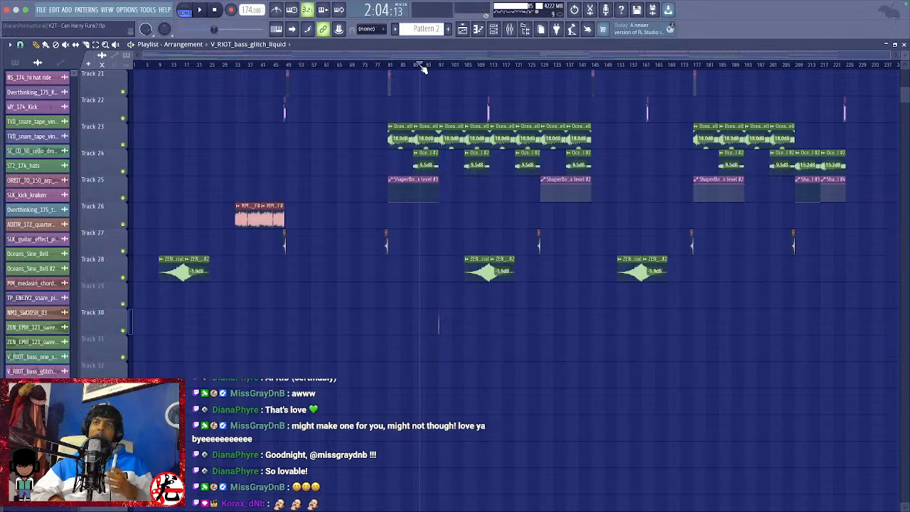
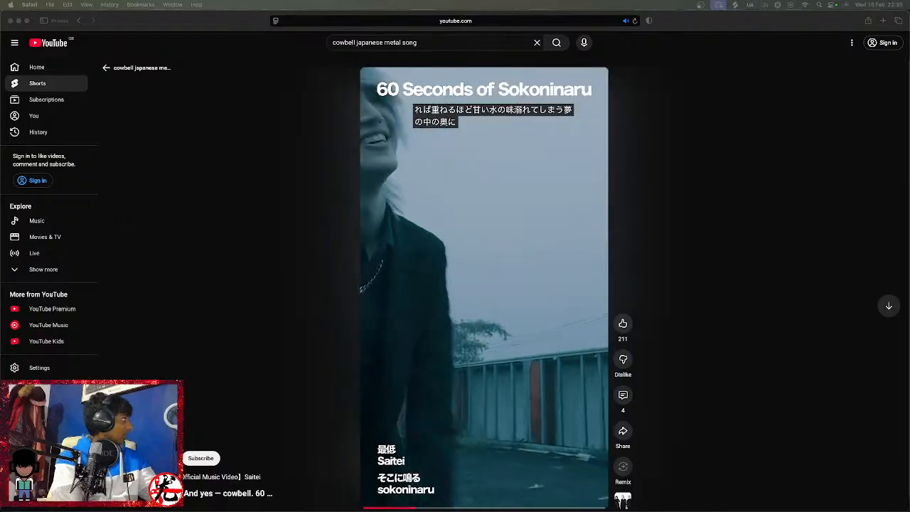
Watch the "60 Seconds of Sokoninaru" Short on YouTube in Safari, pausing it and seeking to different moments.
left_click(453, 508)
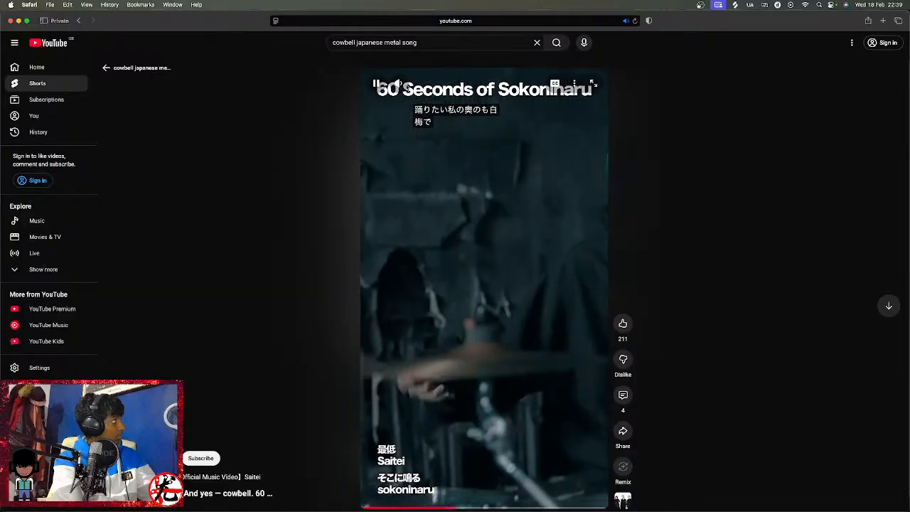
left_click(403, 84)
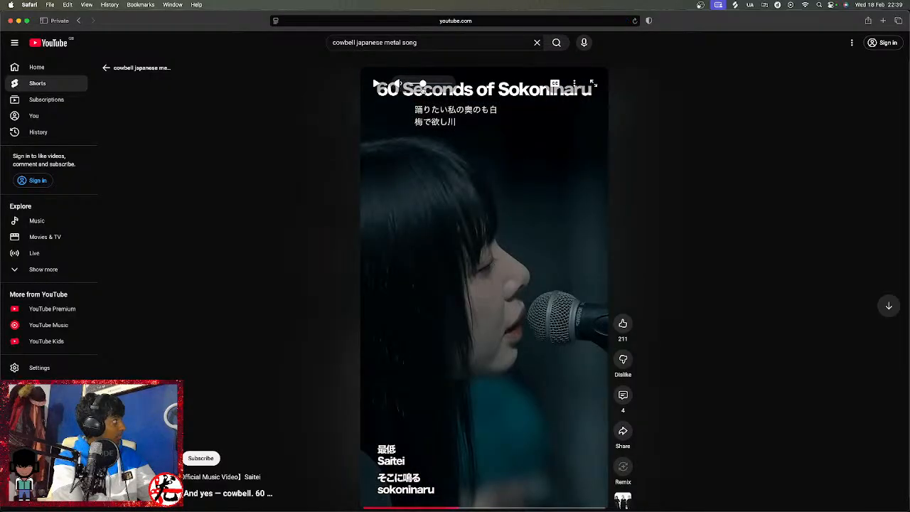
left_click(448, 188)
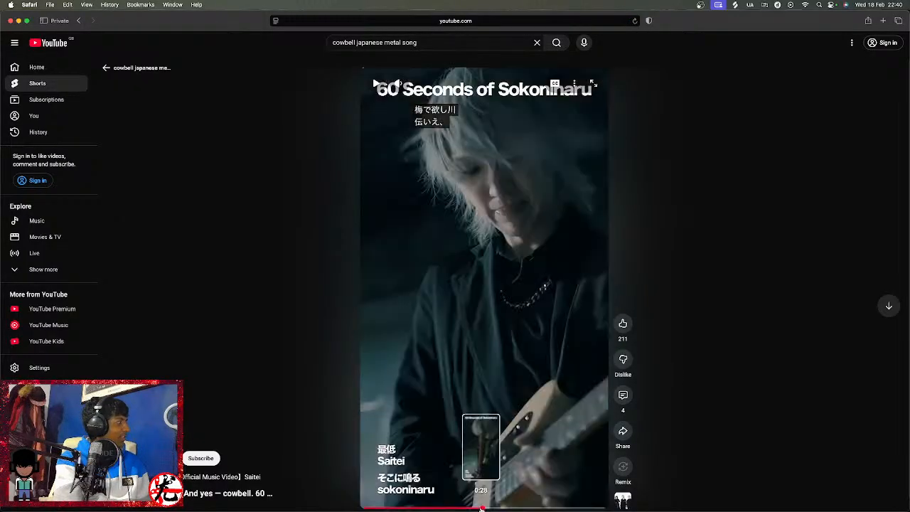
scroll(478, 508, "down", 1)
scroll(479, 508, "up", 1)
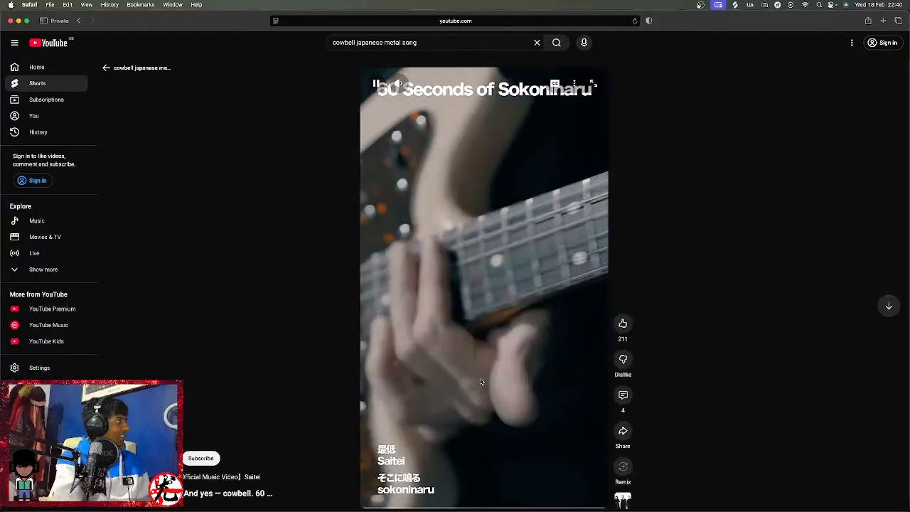
left_click(470, 508)
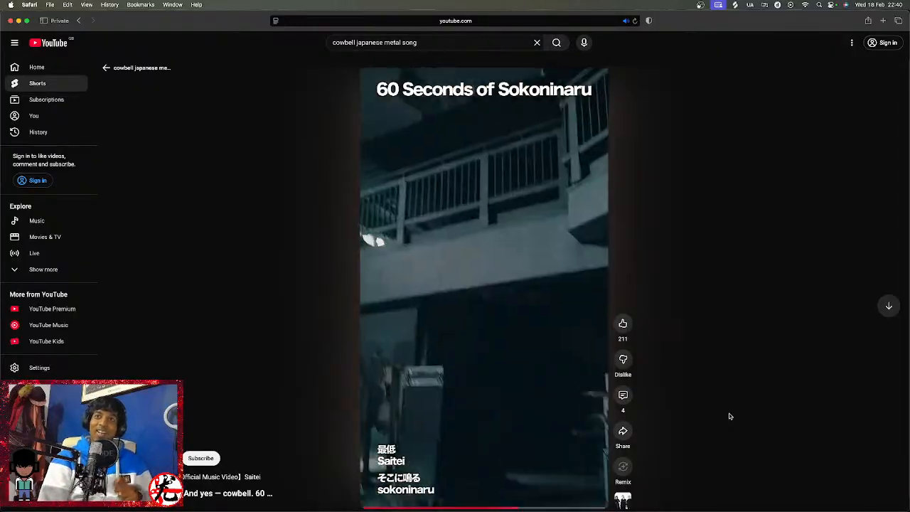
Skip to the next Japanese metal Short, return to the Sokoninaru Short and pause it.
key("Down")
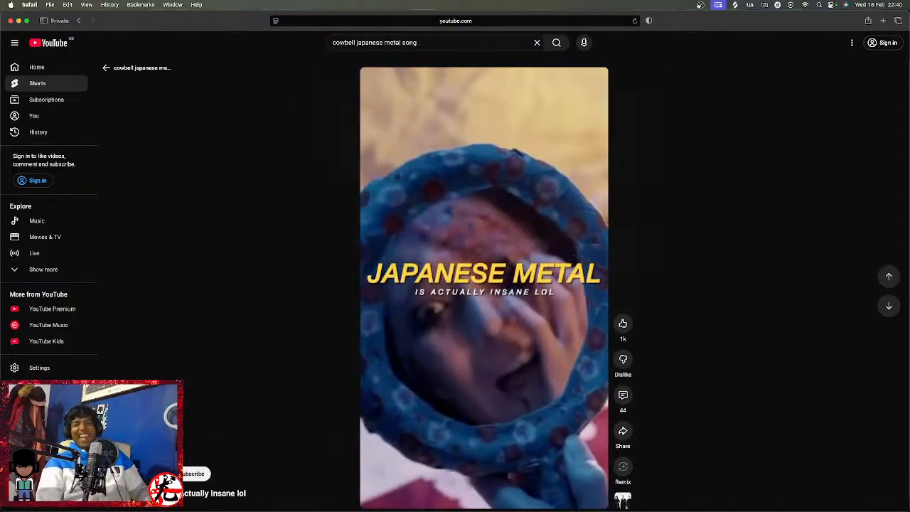
left_click(494, 221)
scroll(467, 227, "up", 3)
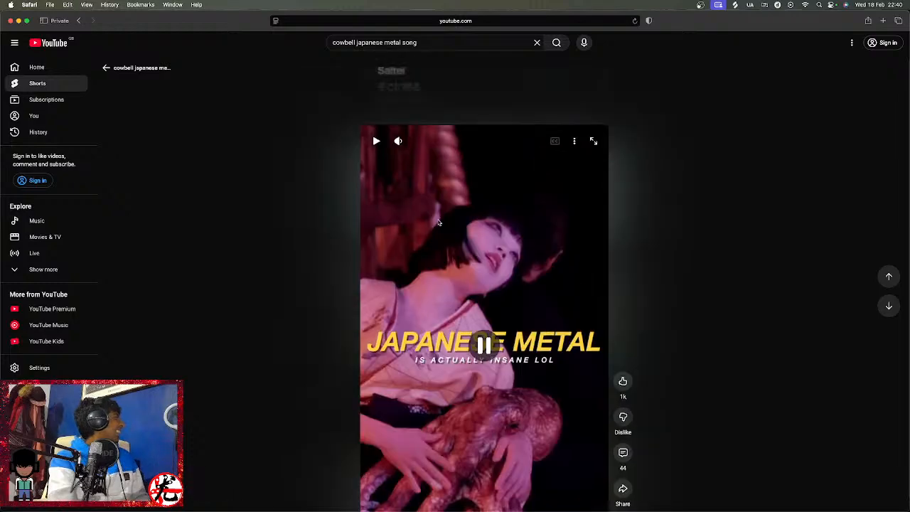
left_click(489, 312)
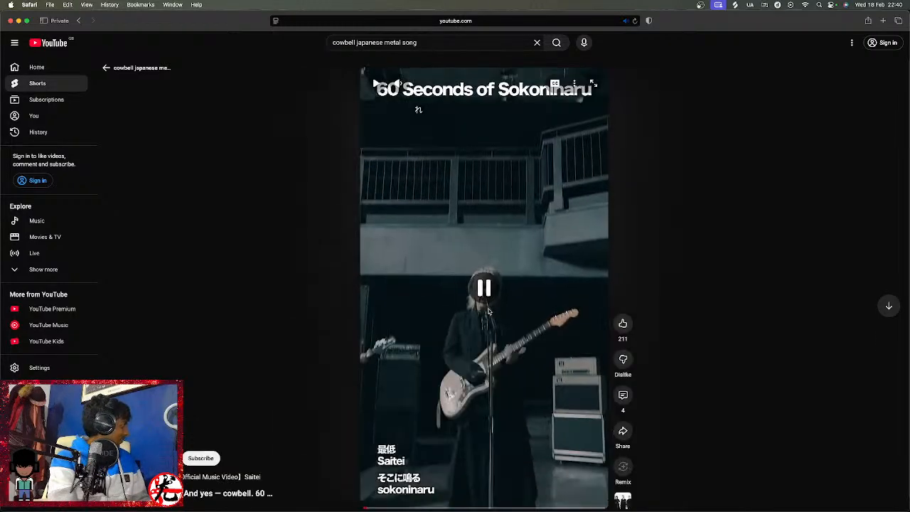
Search YouTube for "Saitei Sokoninaru" and open the band's official music video for Saitei.
left_click(455, 41)
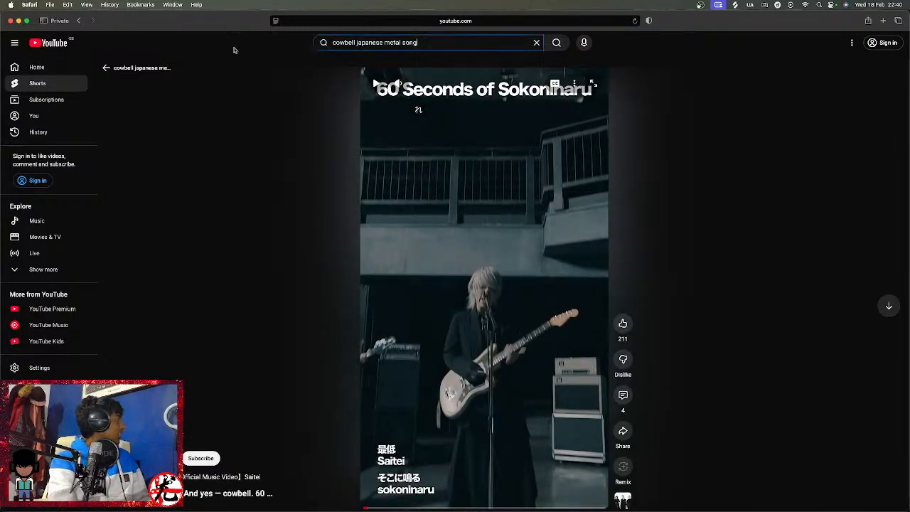
key("super+a")
type("Sai")
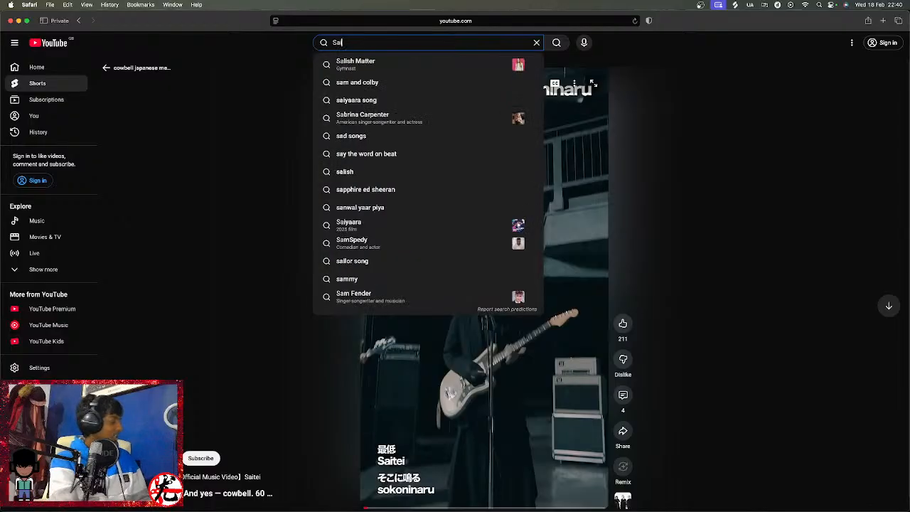
type("tei Sokonin")
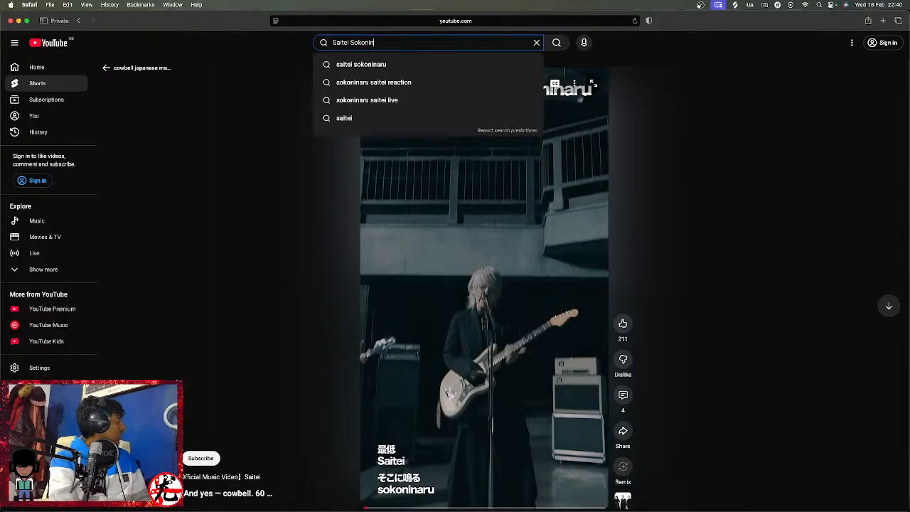
type("aru")
key("Return")
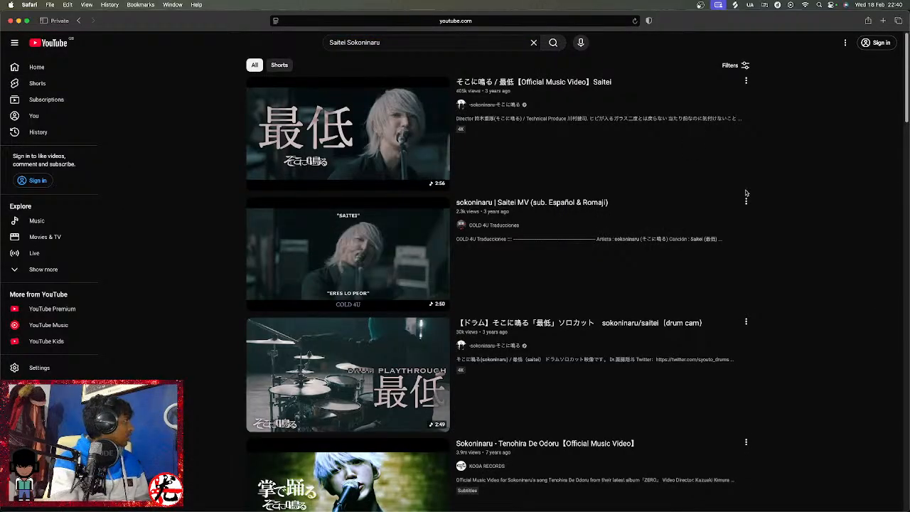
left_click(493, 443)
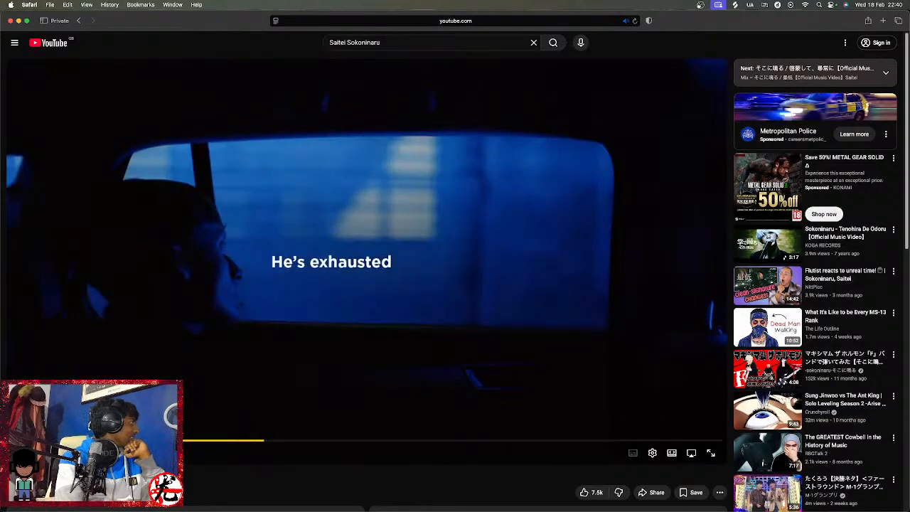
Block the ad playing before the Saitei video in My Ad Centre and close the ad dialog.
left_click(343, 93)
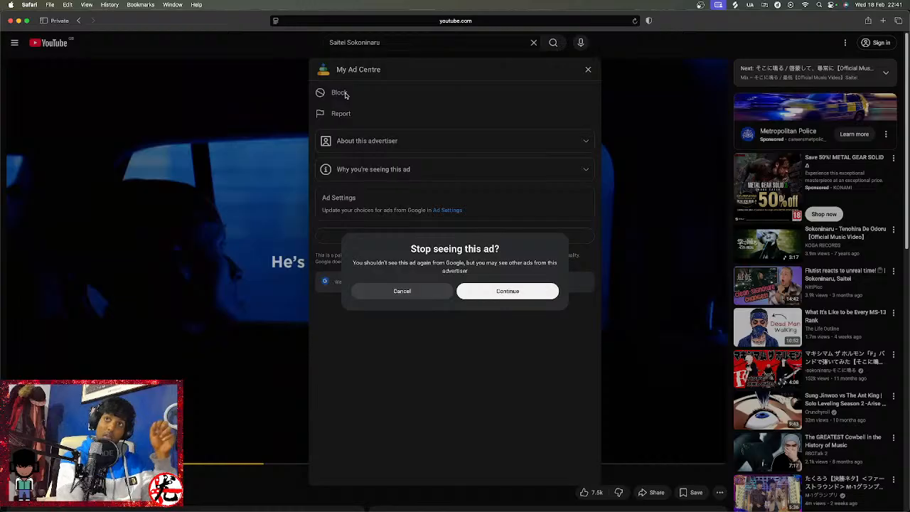
left_click(507, 291)
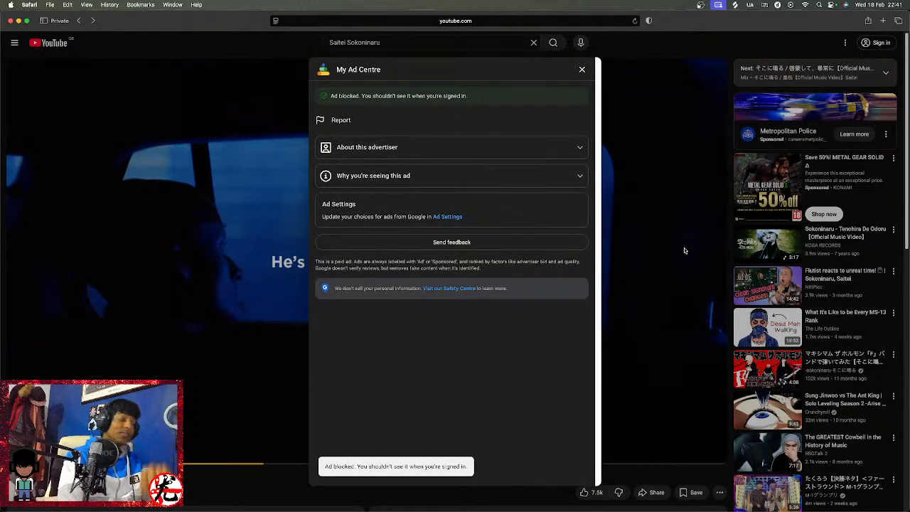
left_click(612, 297)
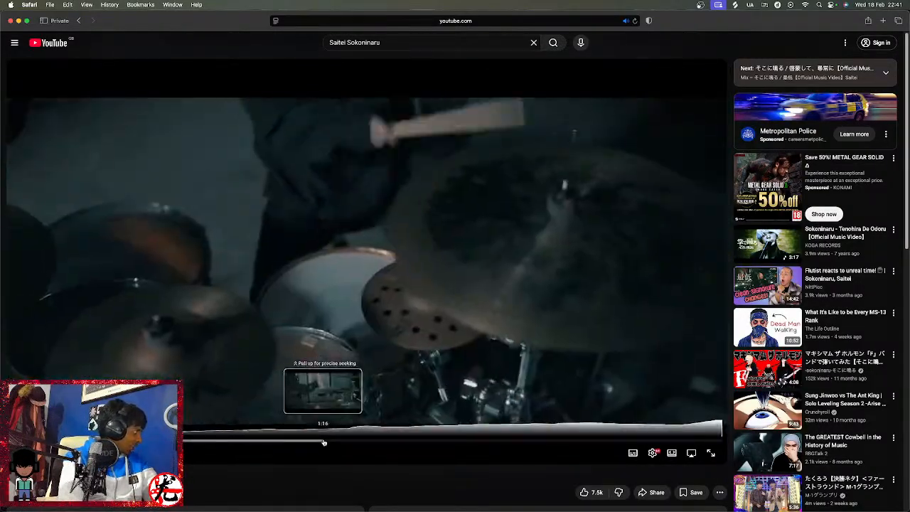
Read through the comments on the Saitei music video, return to the player and seek ahead to about 1:10.
scroll(388, 436, "down", 5)
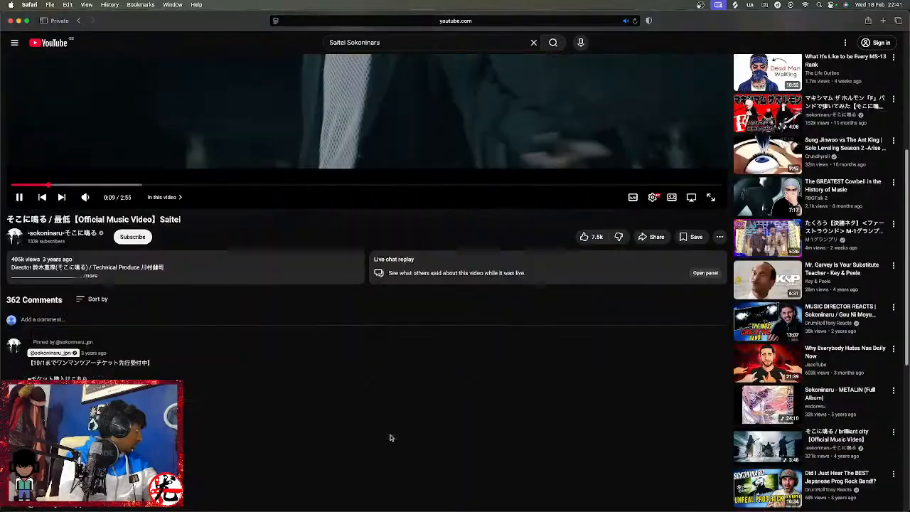
scroll(390, 437, "down", 2)
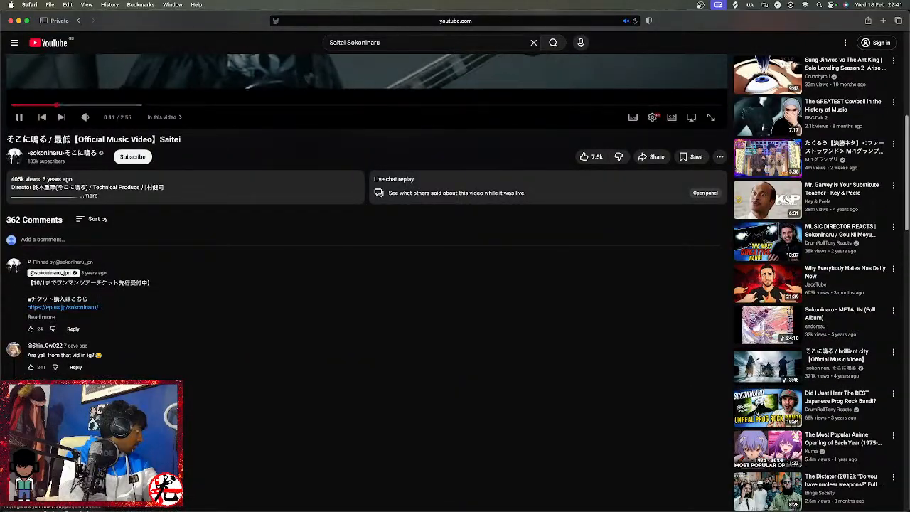
scroll(389, 436, "down", 5)
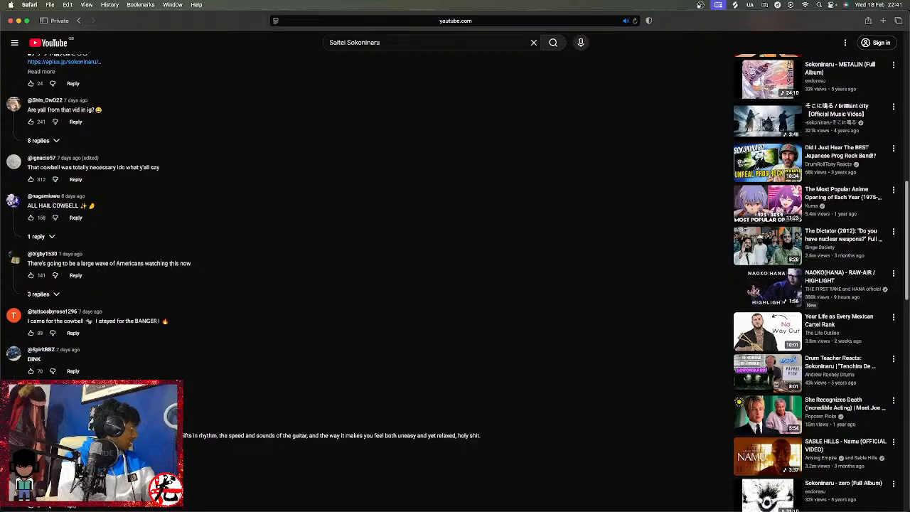
scroll(238, 453, "down", 4)
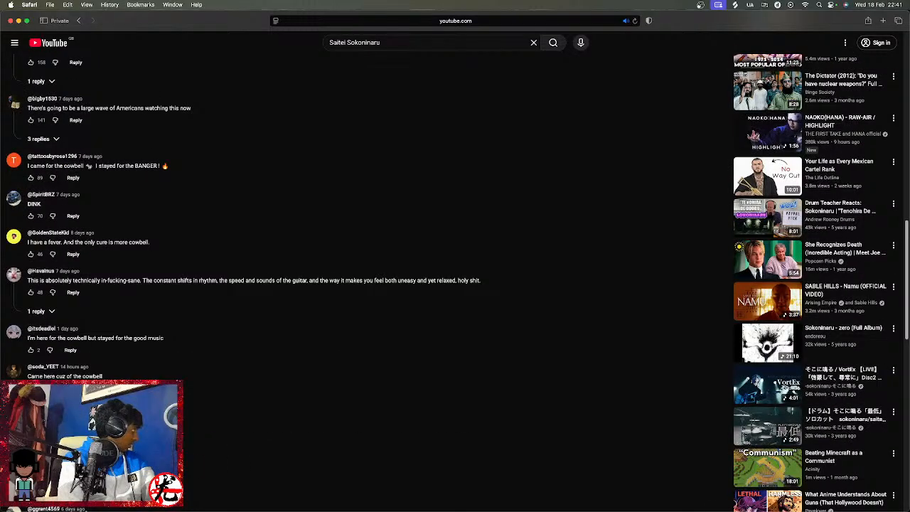
scroll(190, 442, "up", 15)
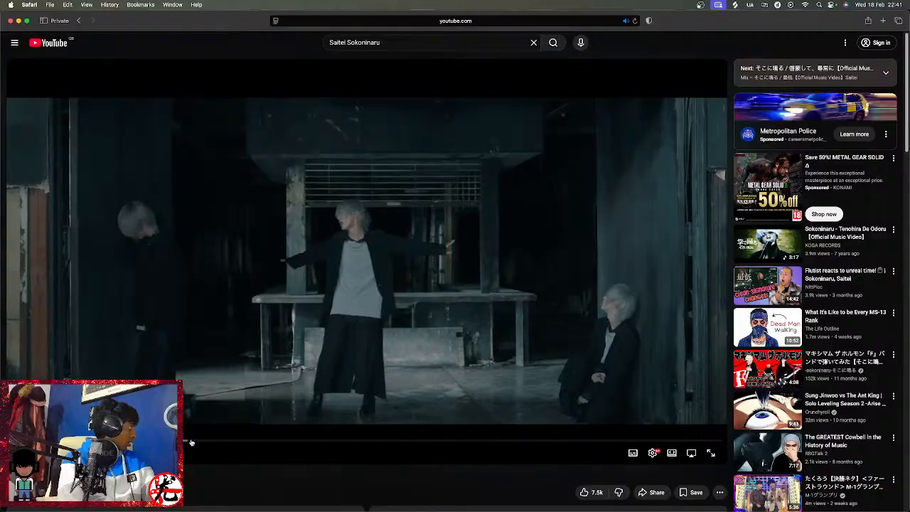
left_click_drag(191, 442, 279, 441)
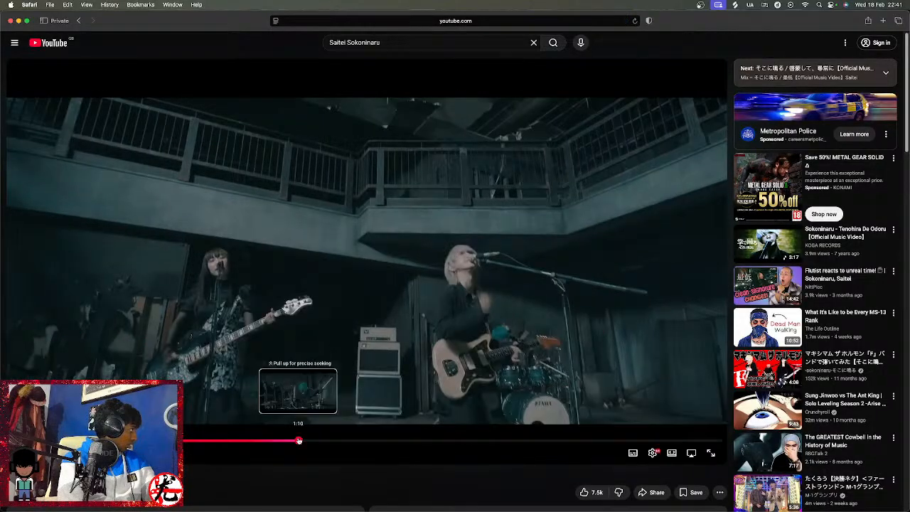
Seek ahead through the Saitei music video, glance over its comments, skip near the later most-replayed part and pause it.
left_click_drag(298, 440, 314, 440)
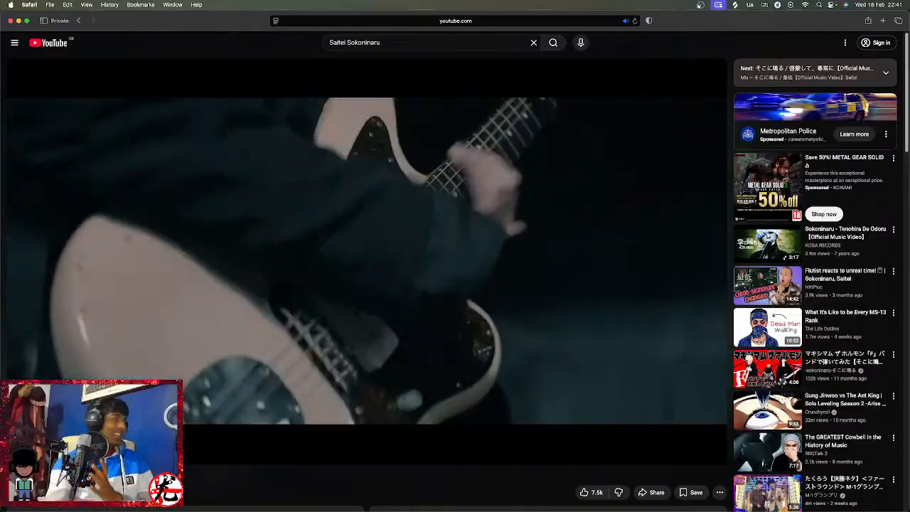
scroll(457, 392, "down", 20)
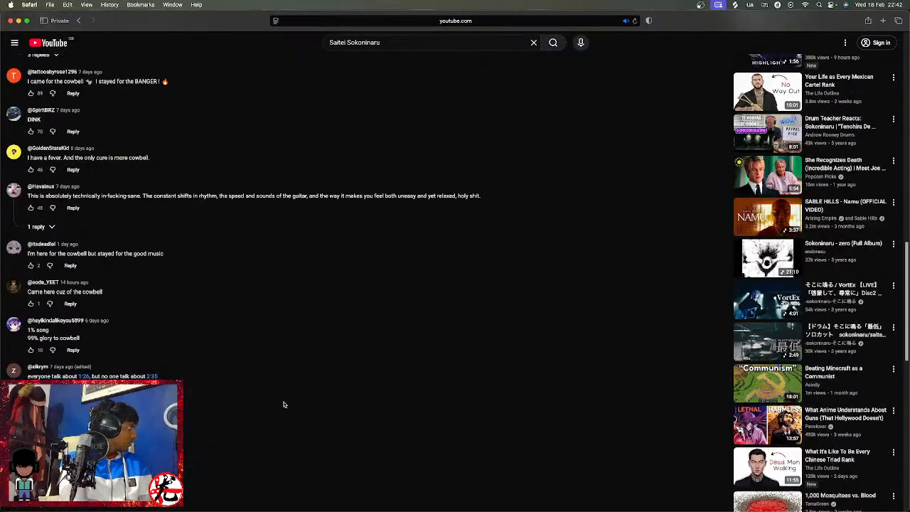
scroll(283, 404, "up", 20)
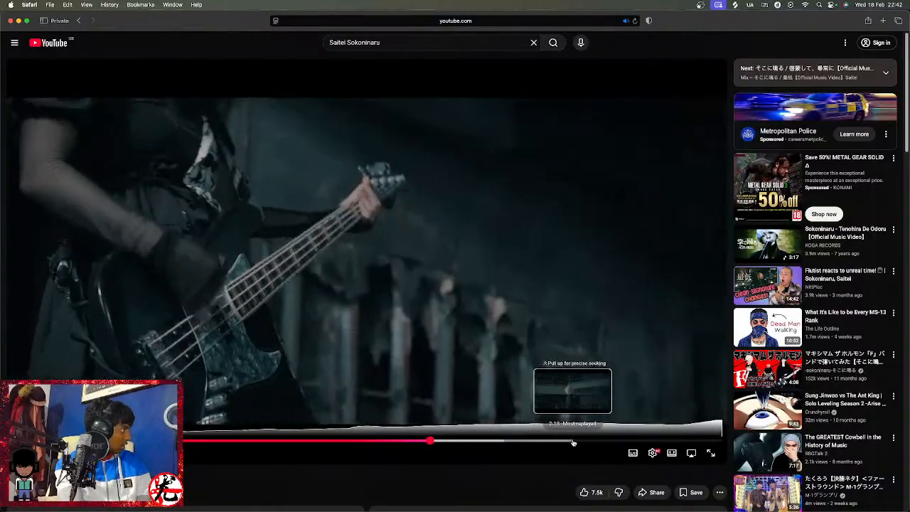
left_click(602, 442)
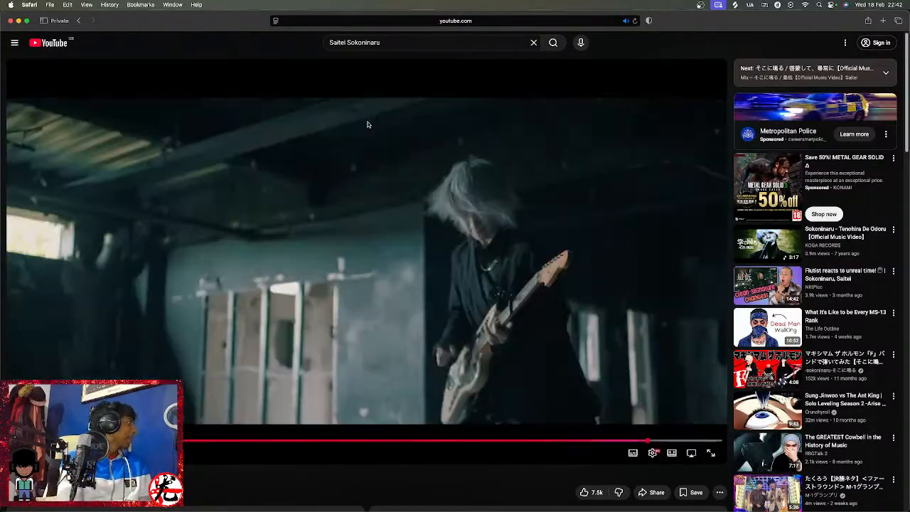
left_click(367, 125)
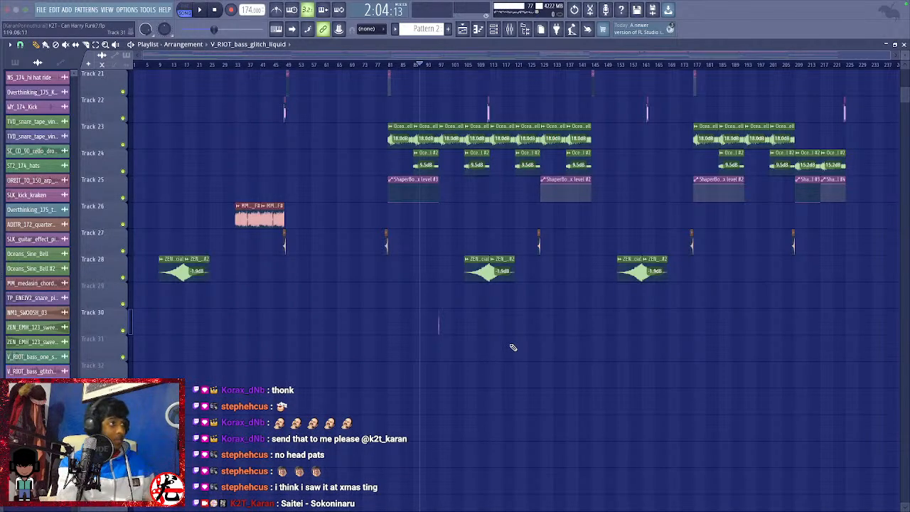
Return to FL Studio and audition the arrangement from about bar 91 through the bass glitch fill at bar 97.
left_click(423, 66)
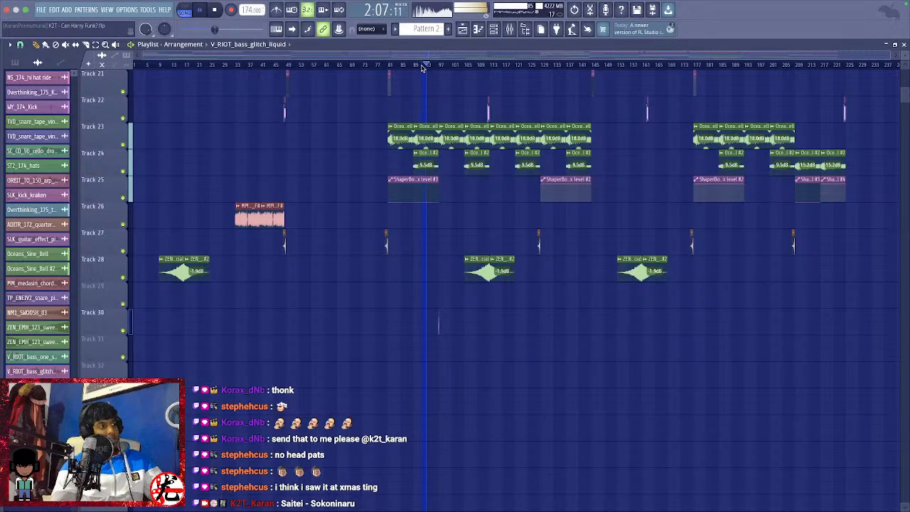
key("space")
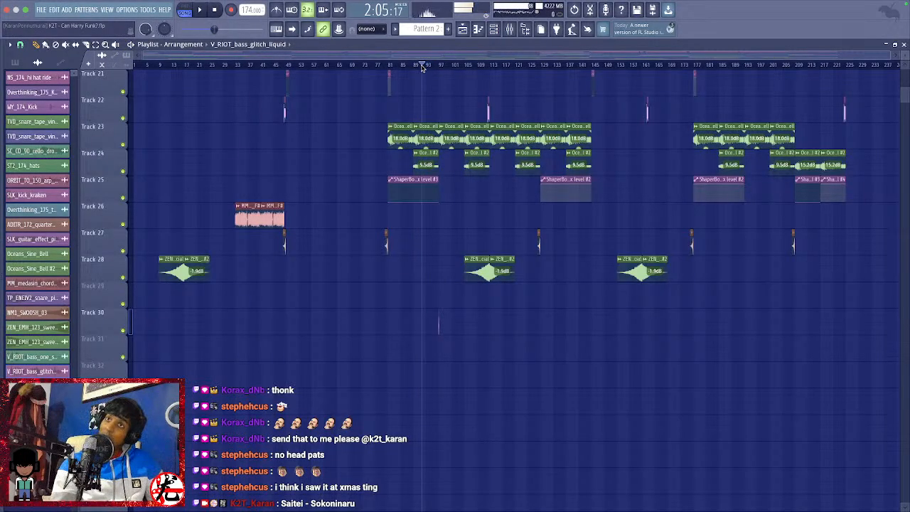
key("space")
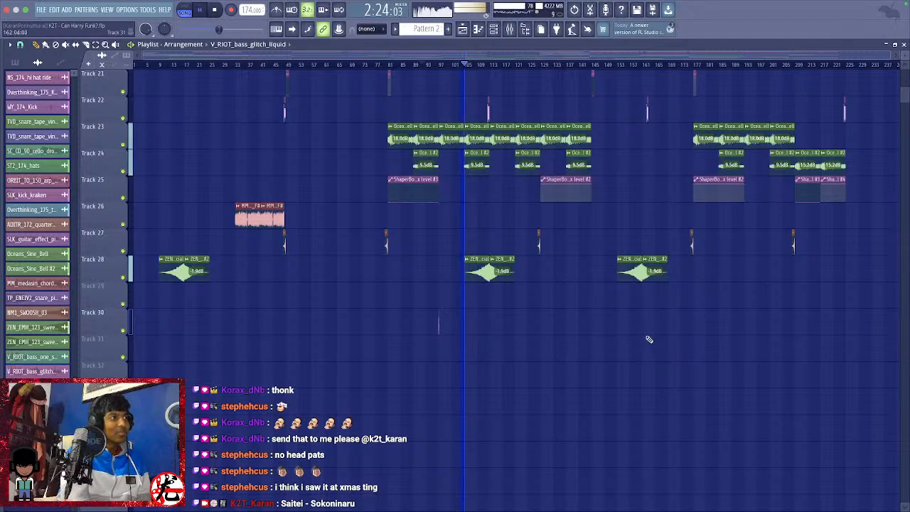
scroll(644, 333, "up", 2)
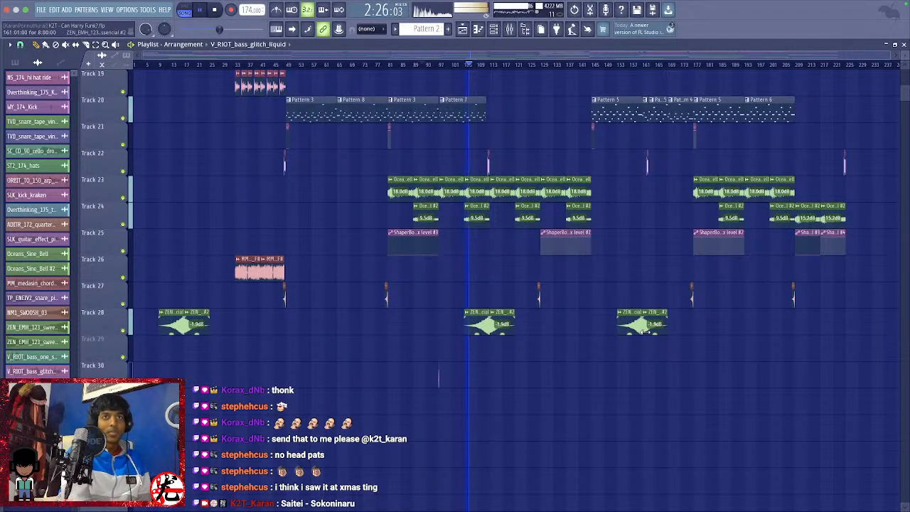
key("space")
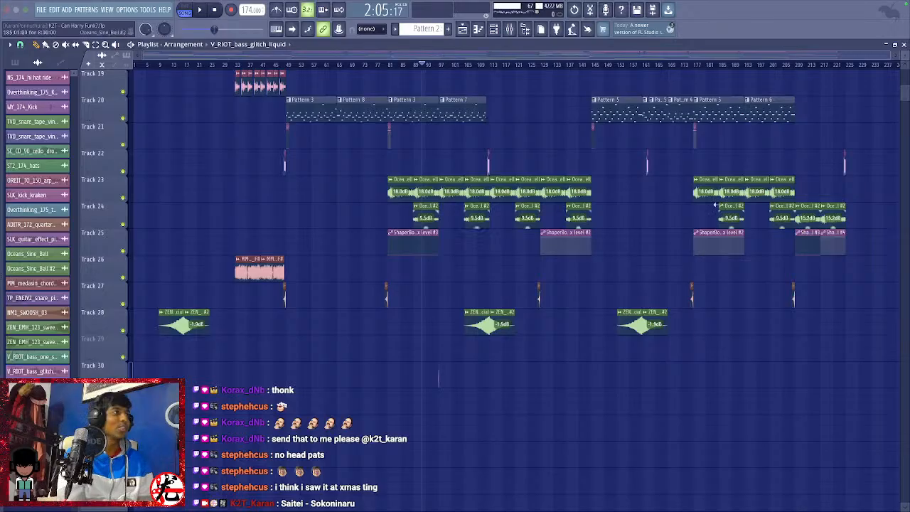
Review the drum, automation and synth tracks in the upper playlist and replay the section leading into bar 97.
scroll(675, 188, "up", 9)
scroll(638, 197, "up", 8)
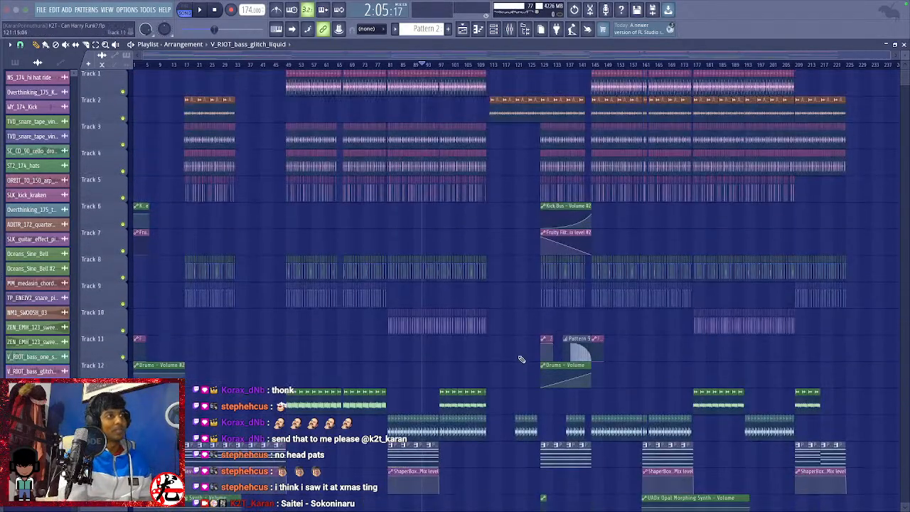
scroll(512, 332, "down", 4)
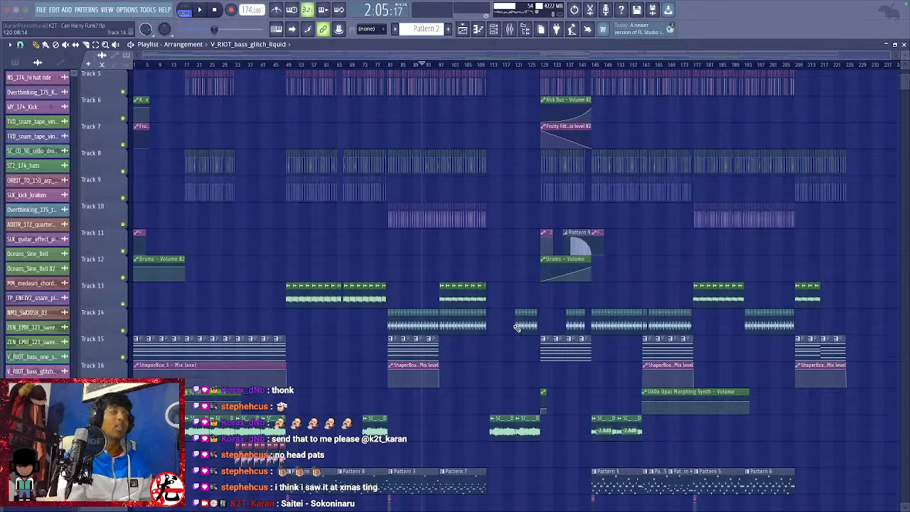
scroll(517, 327, "down", 1)
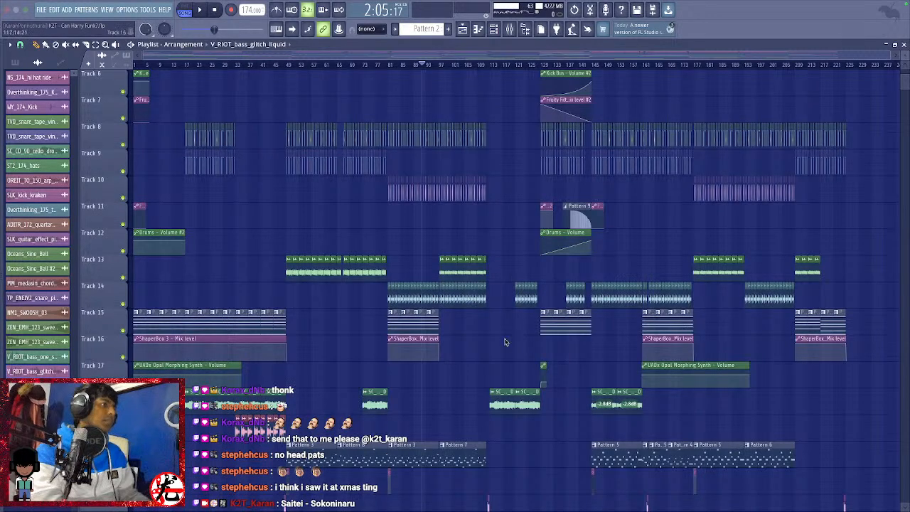
key("space")
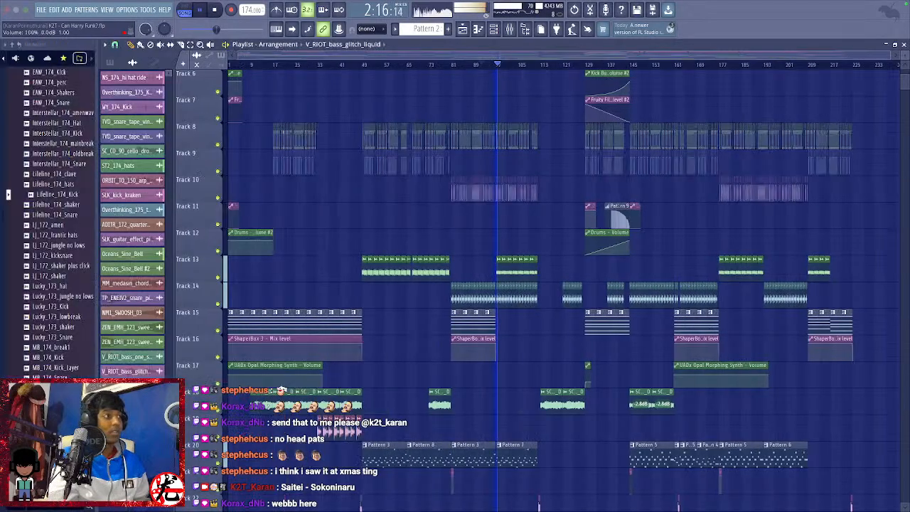
key("space")
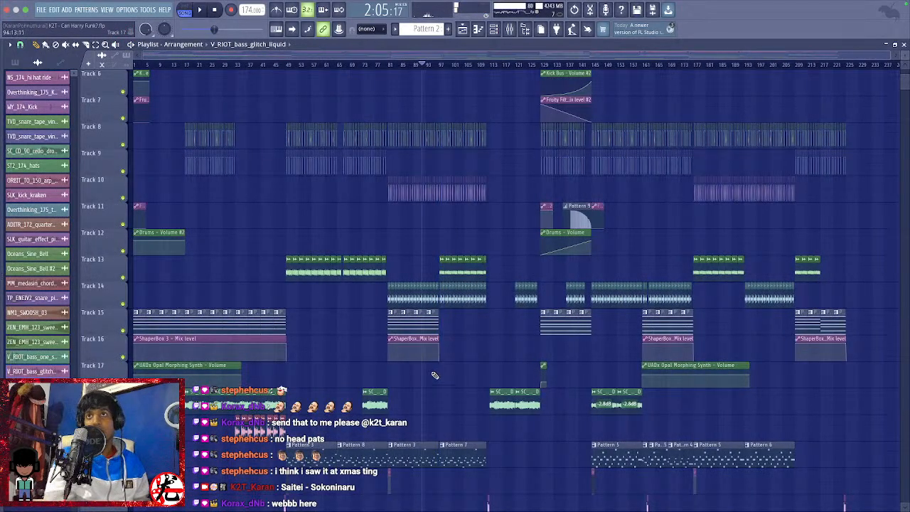
key("space")
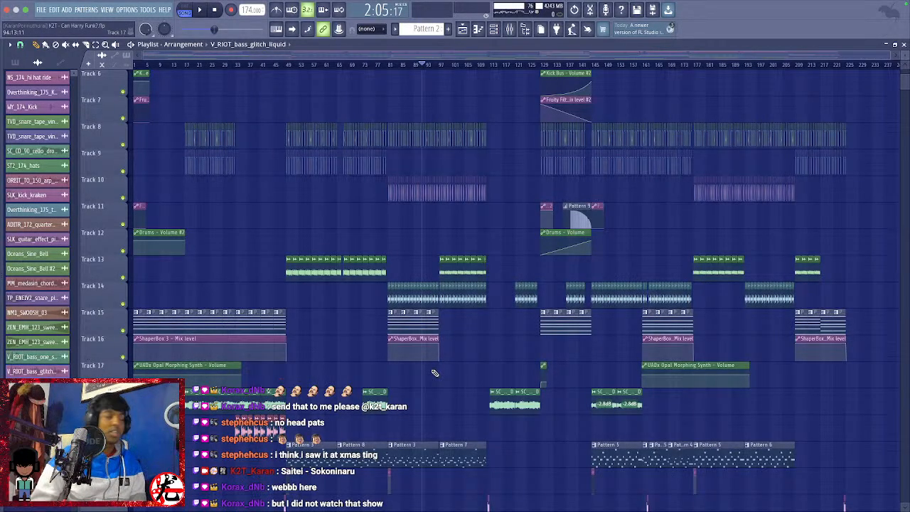
mouse_move(268, 506)
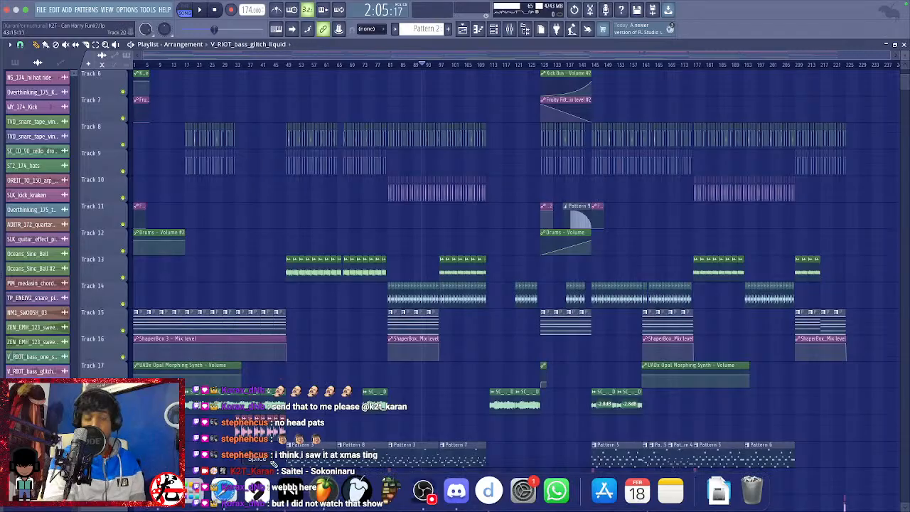
left_click(240, 494)
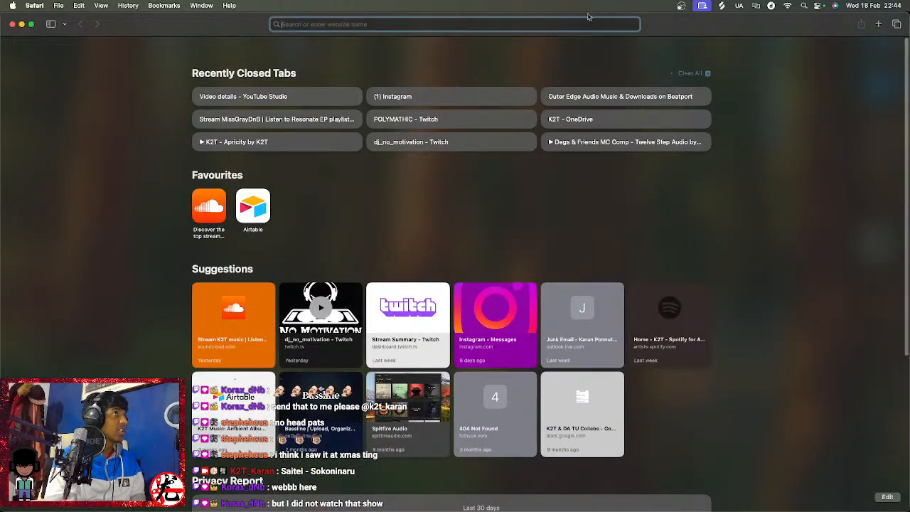
left_click(13, 25)
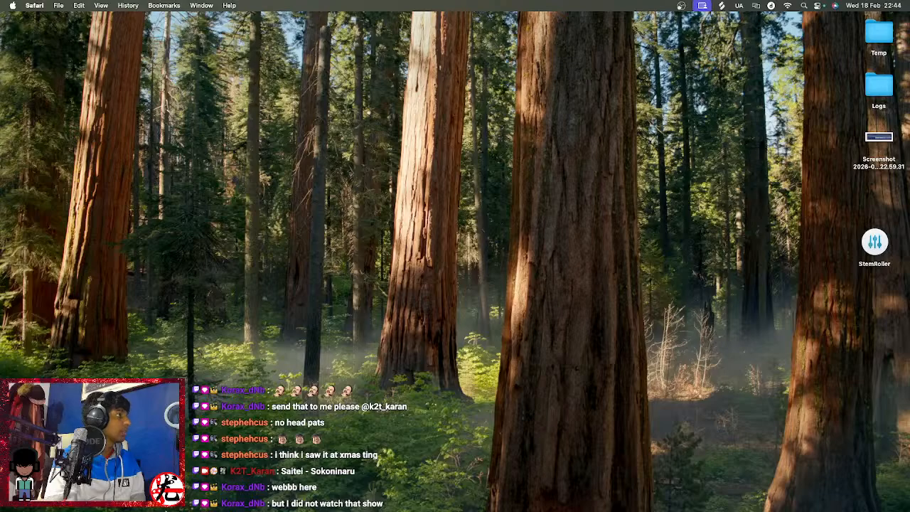
mouse_move(424, 491)
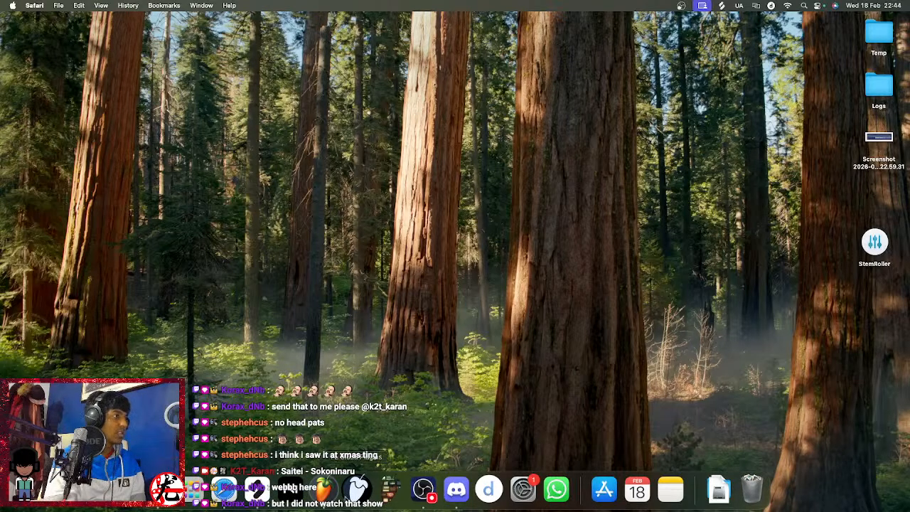
left_click(325, 489)
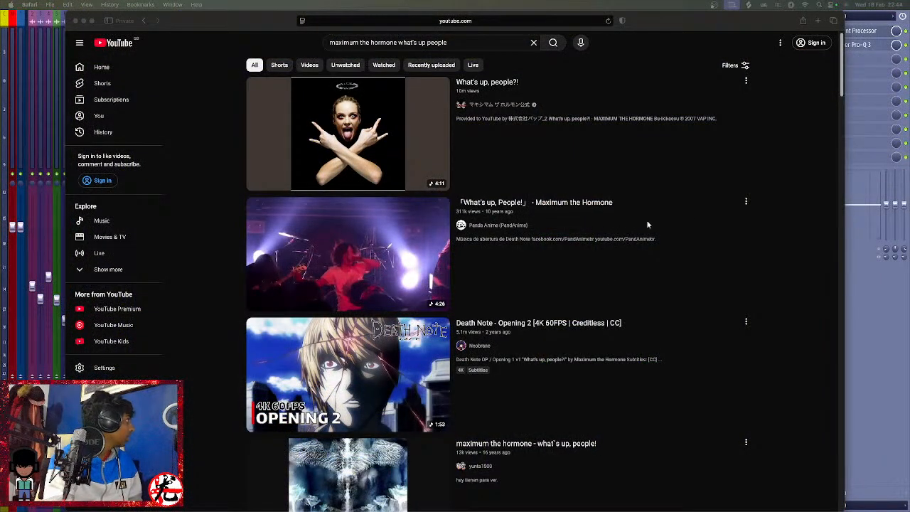
Open the official "What's up, people?!" video by Maximum the Hormone and block its Myprotein ad in My Ad Centre.
left_click(491, 84)
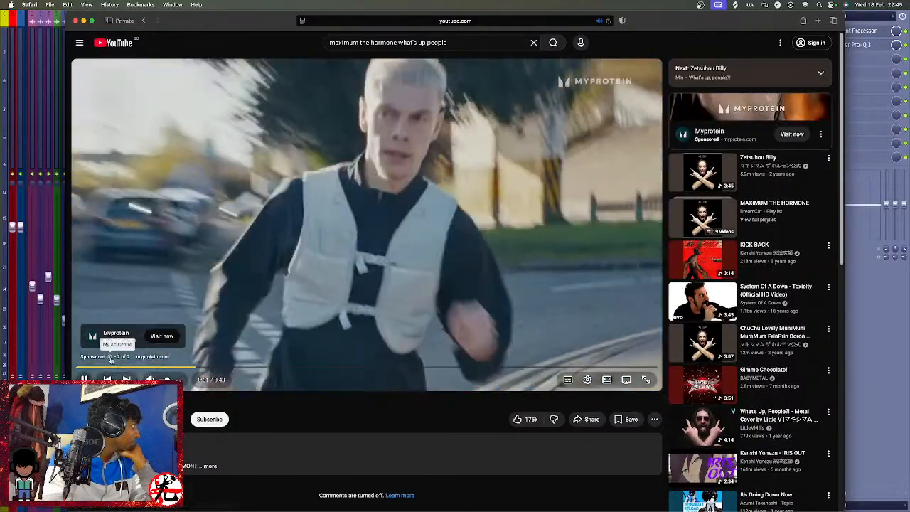
left_click(110, 357)
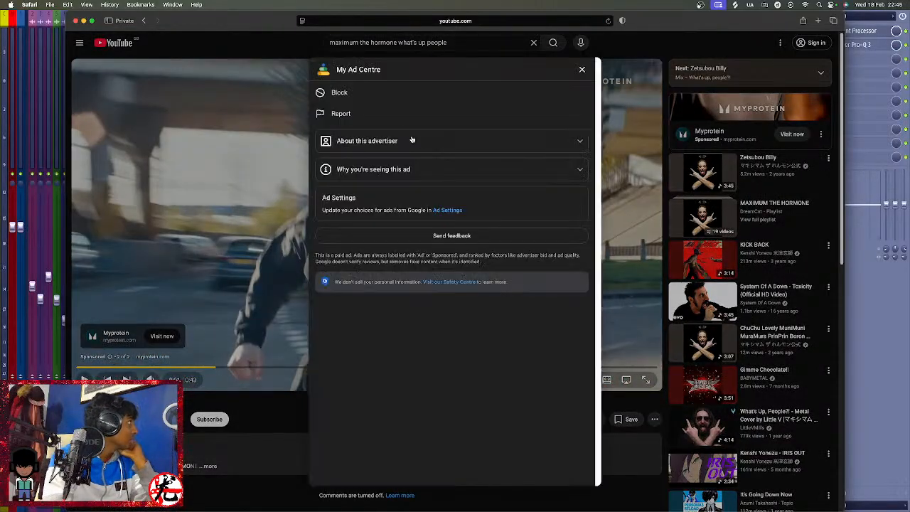
left_click(348, 96)
left_click(537, 291)
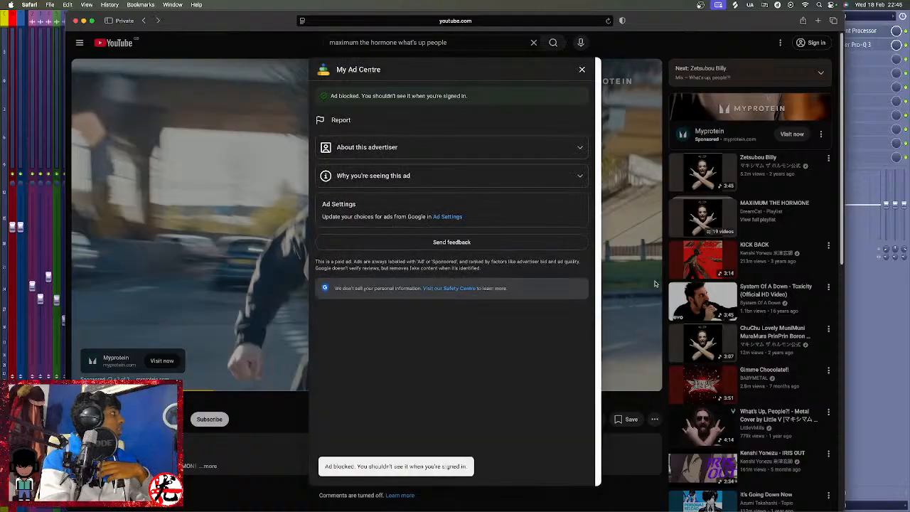
left_click(619, 287)
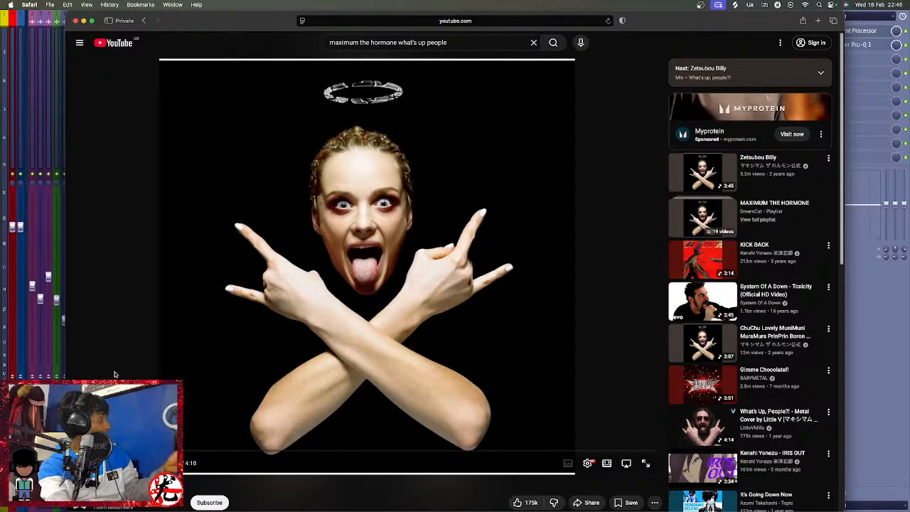
Resume playback of "What's up, people?!" and turn the player volume up slightly.
left_click(382, 386)
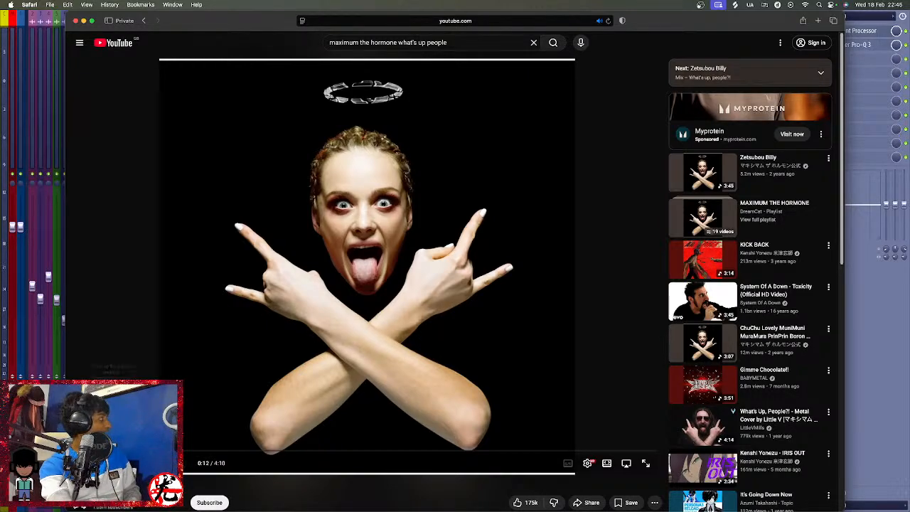
scroll(449, 442, "down", 3)
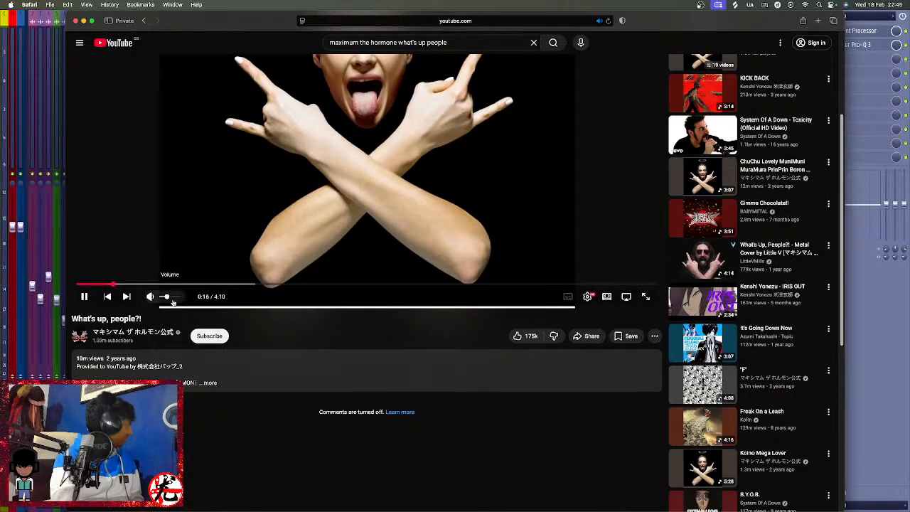
left_click_drag(167, 298, 172, 299)
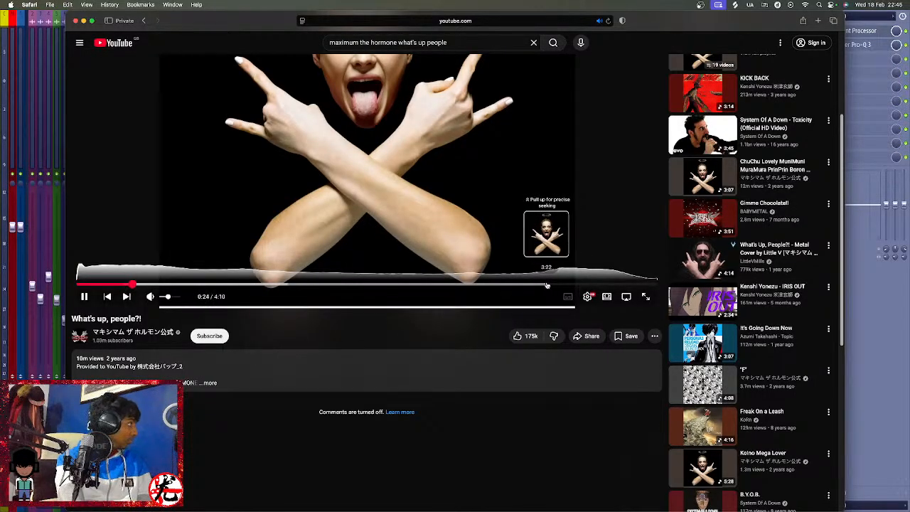
Seek "What's up, people?!" ahead past 3:20, raise the volume while listening and pause the video at 4:09.
left_click(522, 284)
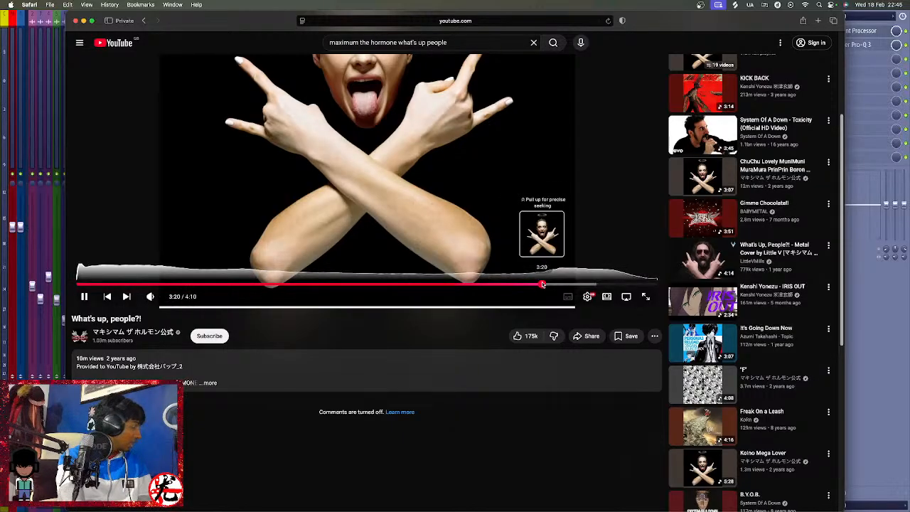
left_click(542, 285)
left_click_drag(542, 284, 564, 285)
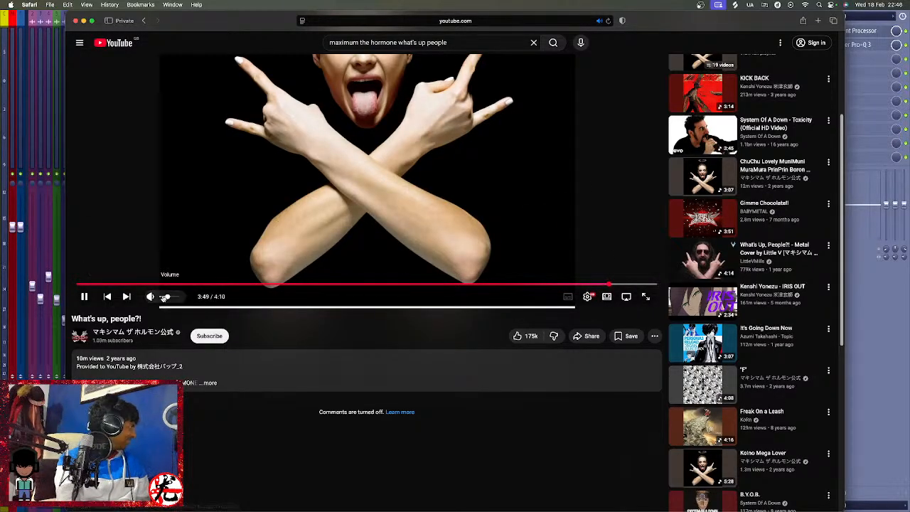
left_click_drag(164, 299, 172, 298)
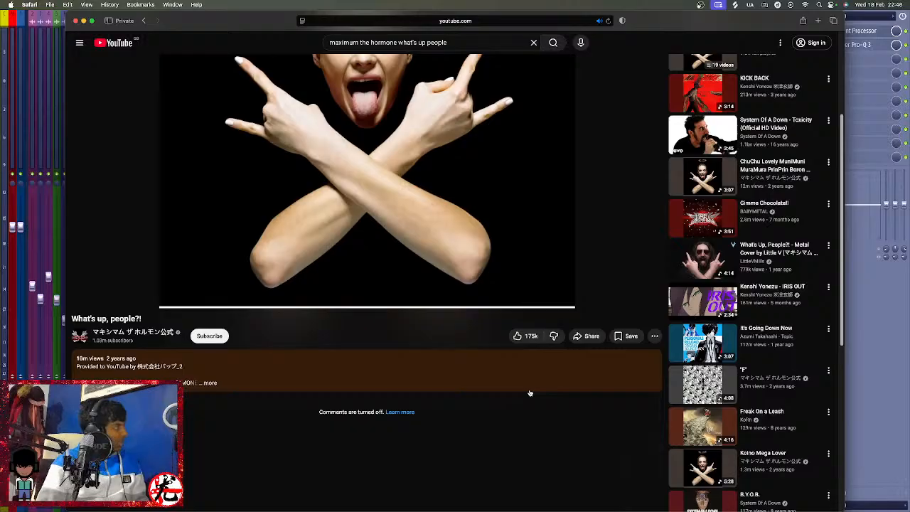
key("space")
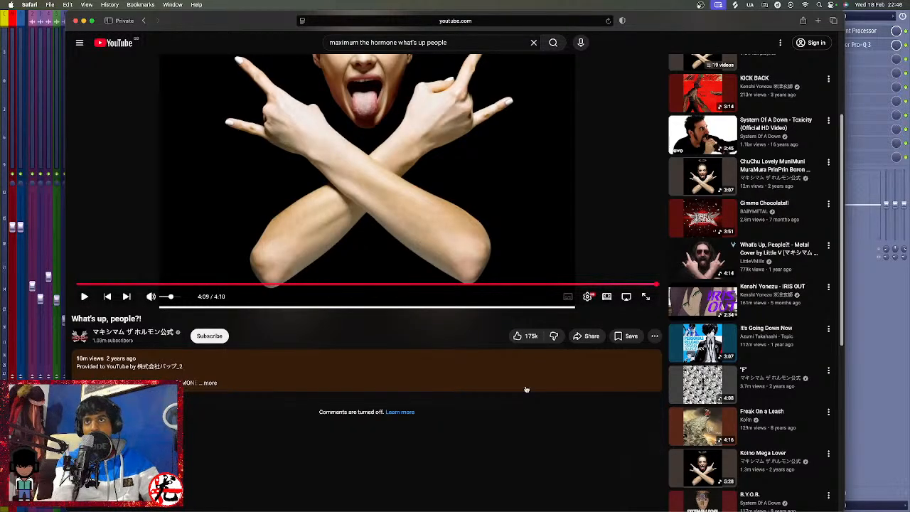
Search YouTube for "saitei sokoninaru" and open the official Saitei music video.
left_click_drag(460, 41, 322, 42)
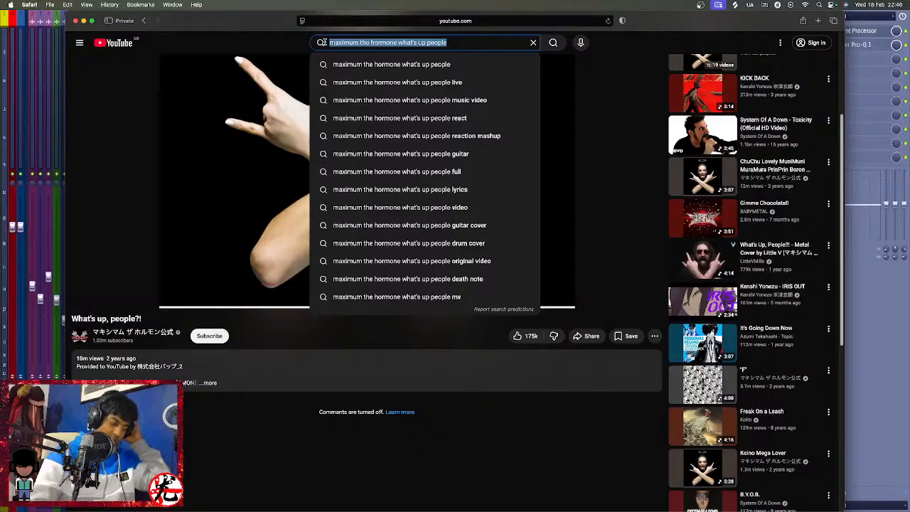
type("saitei s")
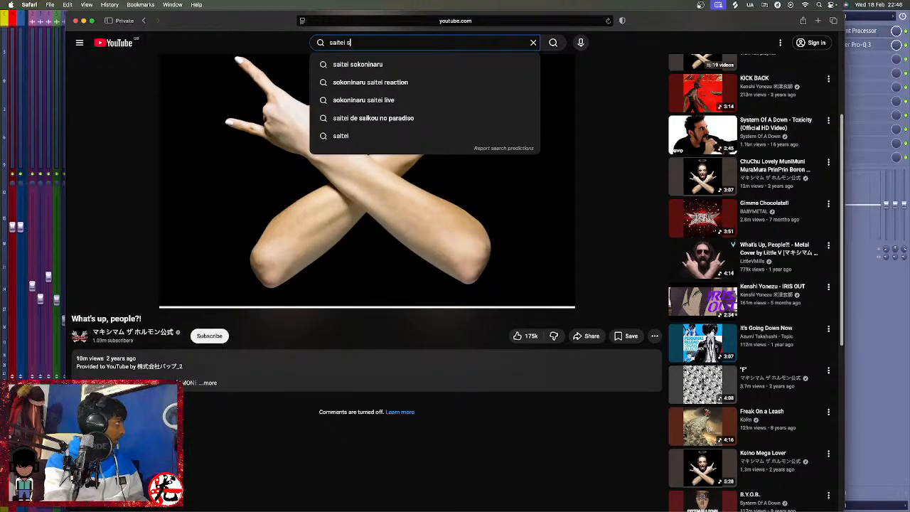
key("Down")
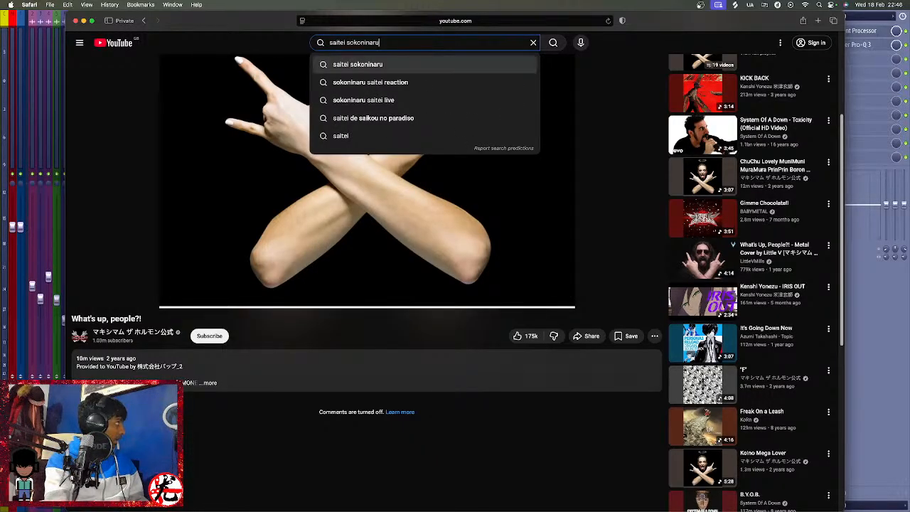
key("Return")
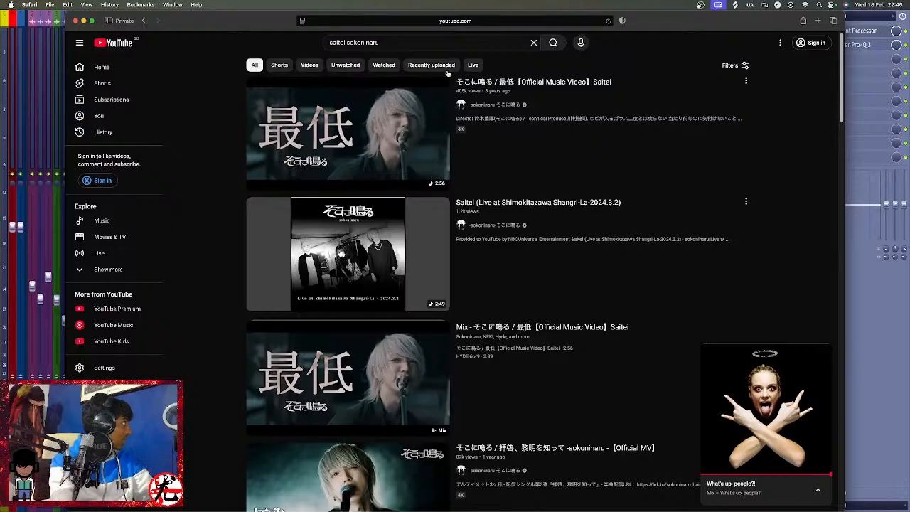
left_click(580, 97)
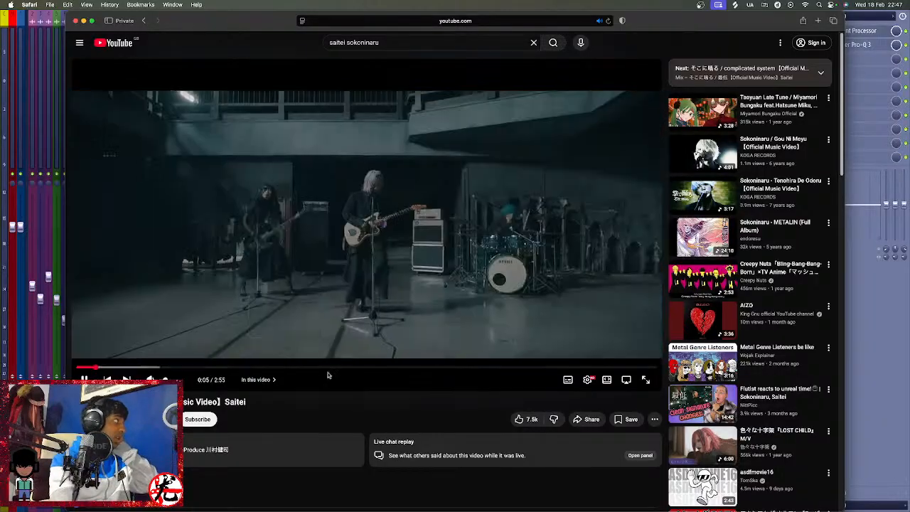
Skip ahead in the Saitei video, pause it at 1:29 and close the browser window to return to FL Studio.
left_click_drag(331, 368, 337, 367)
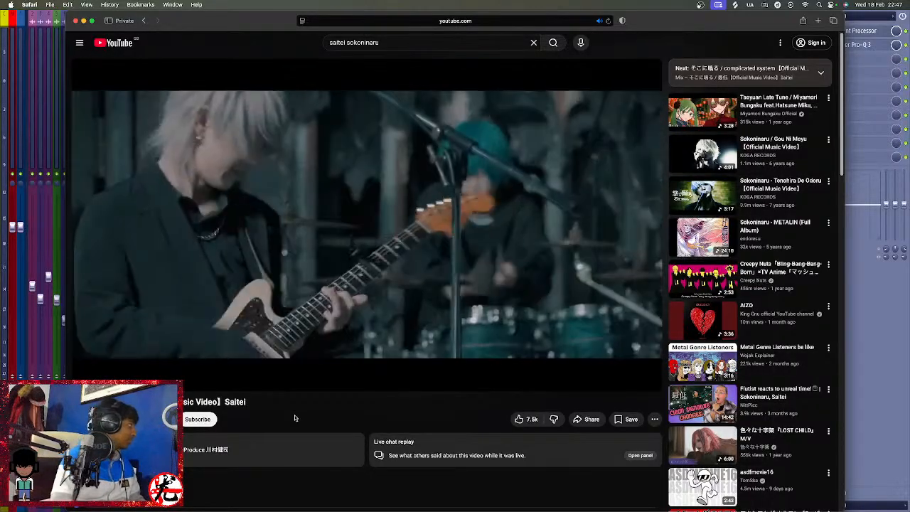
key("space")
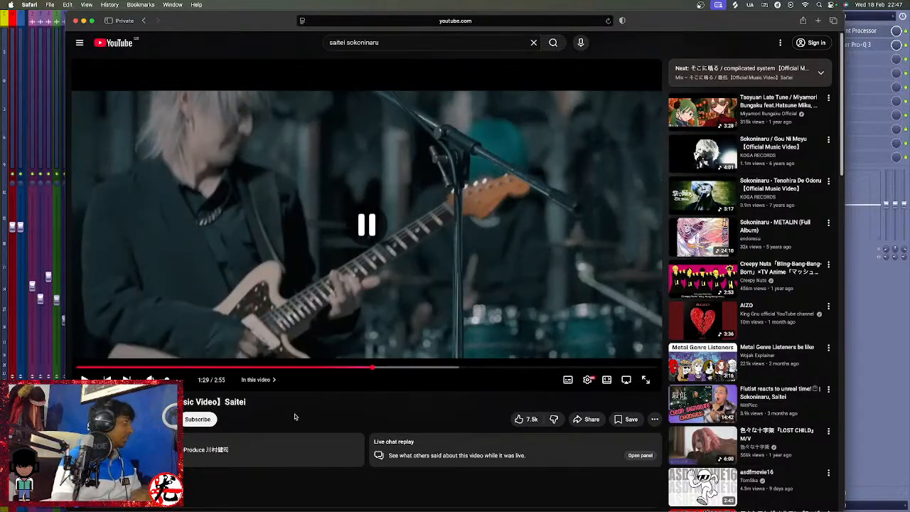
left_click(75, 21)
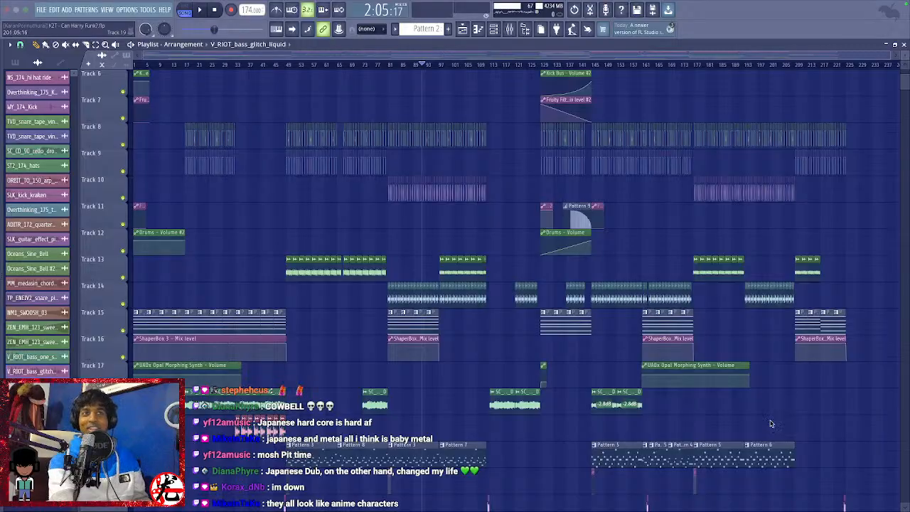
Save the project and audition the arrangement from around bar 78 and again from around bar 94 through bar 97.
key("ctrl+s")
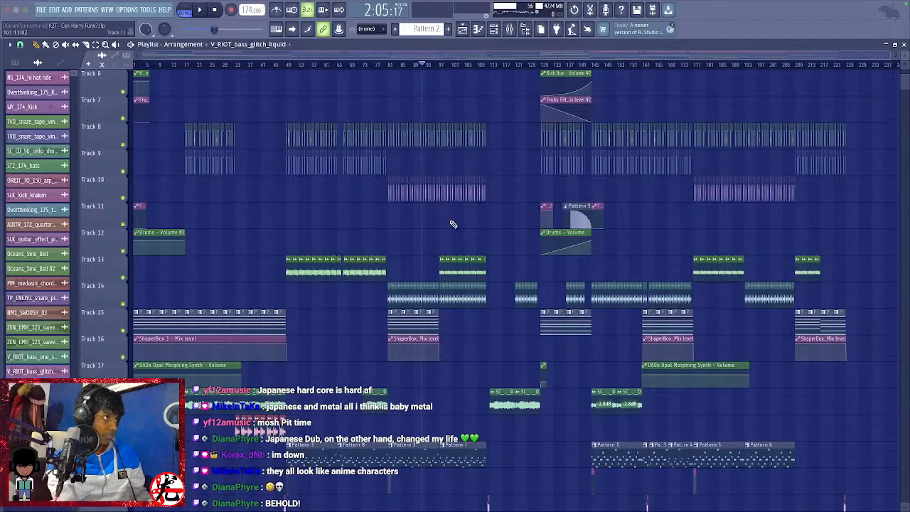
scroll(325, 235, "down", 3)
left_click(382, 66)
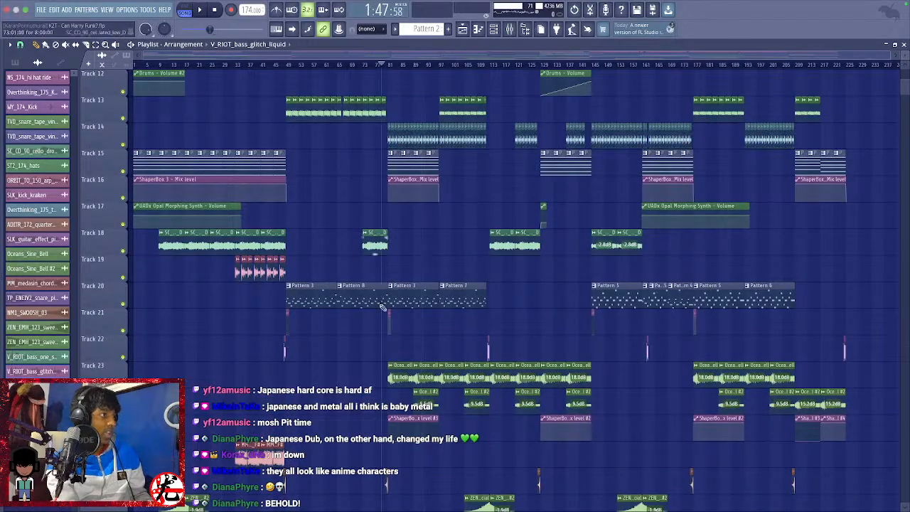
scroll(427, 213, "down", 5)
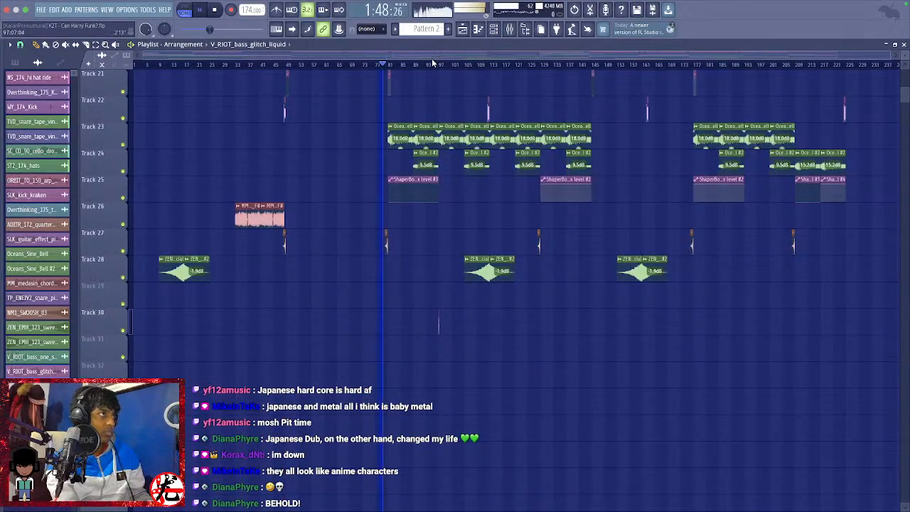
left_click(432, 65)
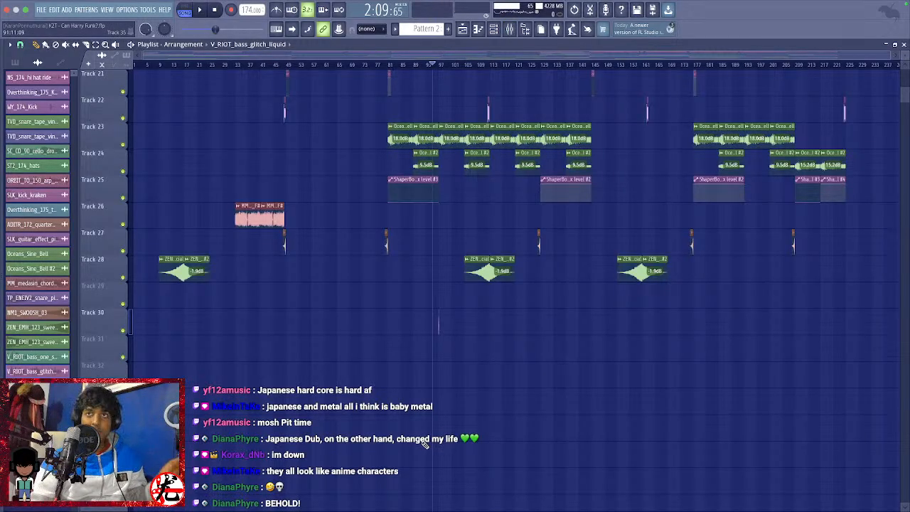
key("space")
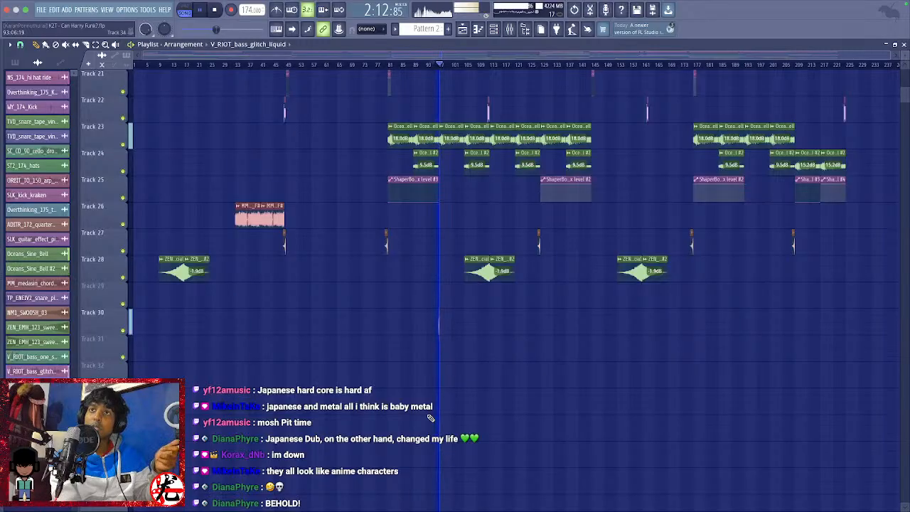
Review the middle playlist tracks during playback, listen to the section from around bar 112, stop playback and save the project.
scroll(481, 362, "up", 2)
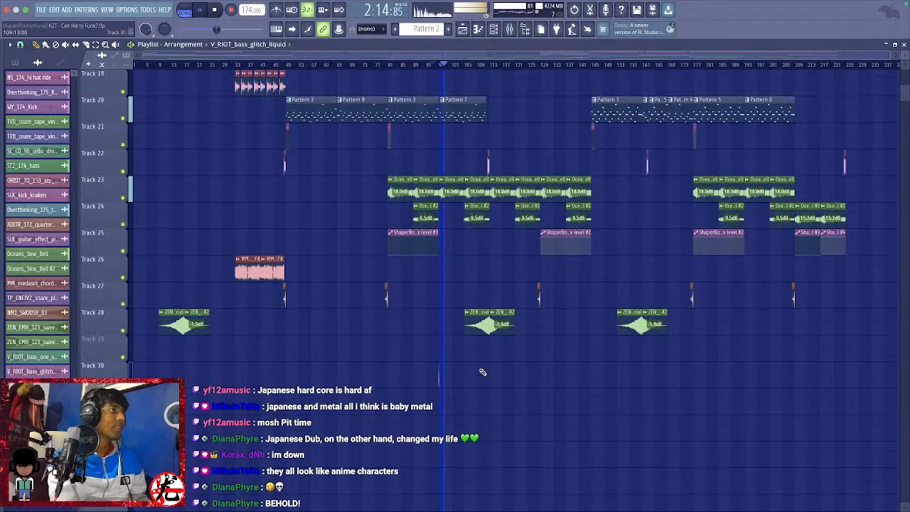
scroll(503, 313, "up", 6)
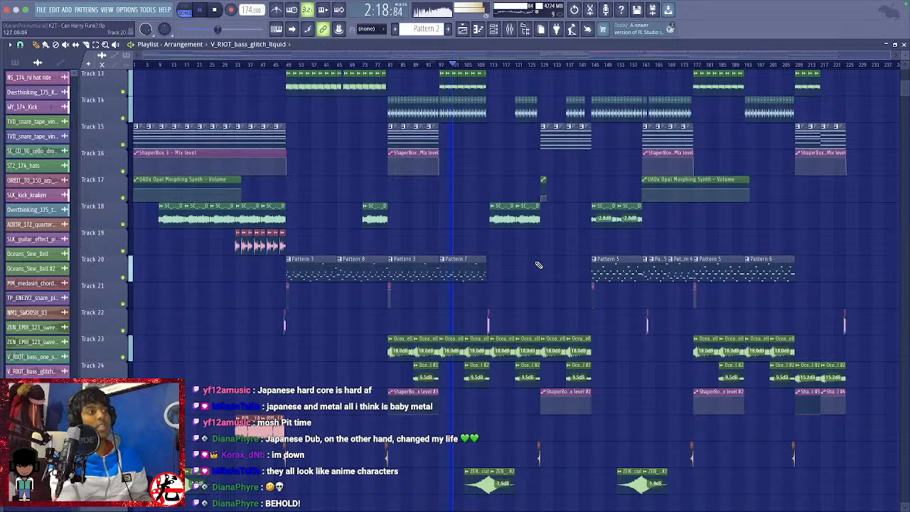
scroll(538, 264, "down", 1)
scroll(538, 265, "down", 3)
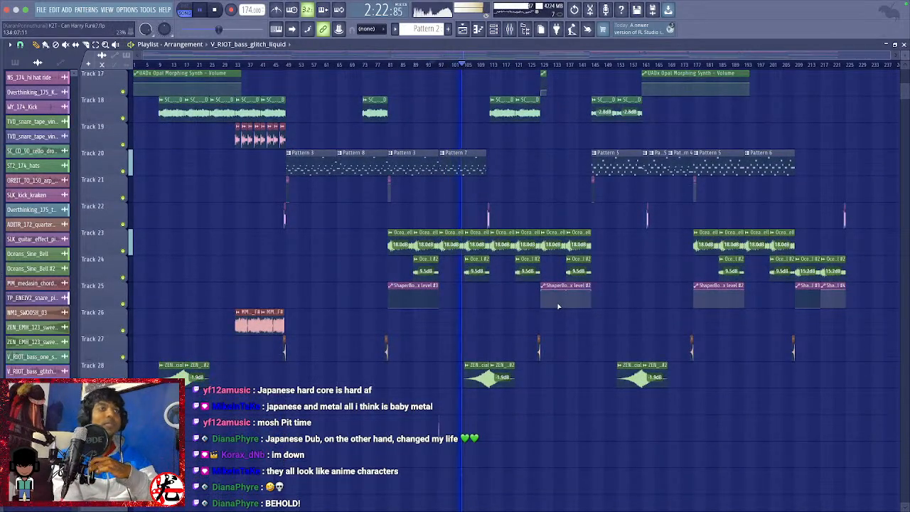
left_click(490, 66)
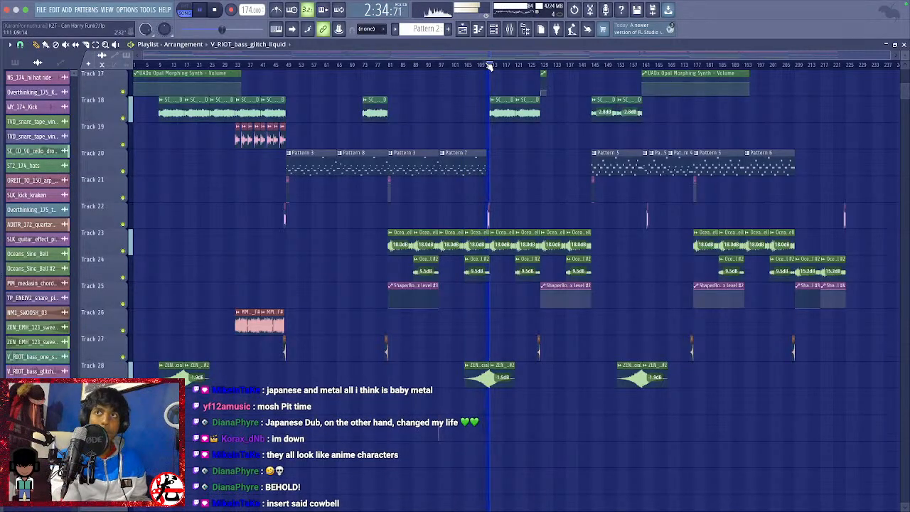
key("ctrl+s")
key("space")
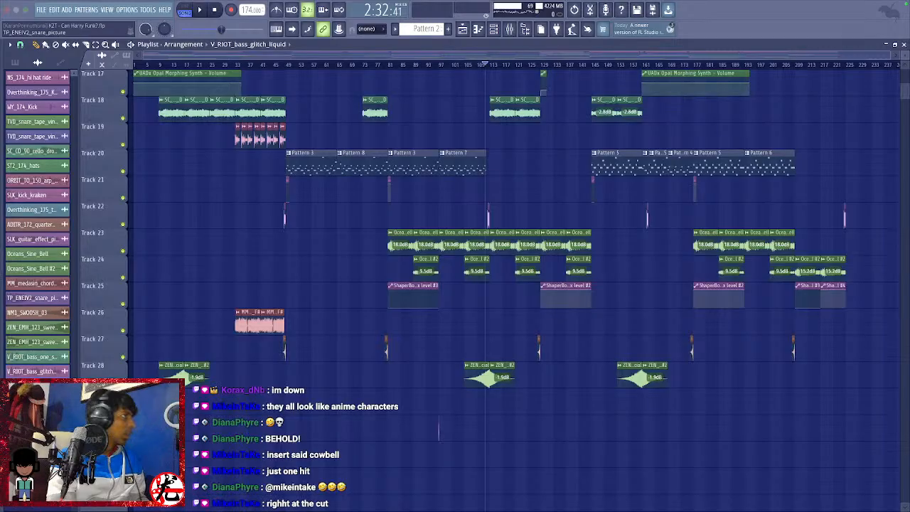
Inspect the Wobbly notes of Pattern 3 in the piano roll, audition a key for pitch and close the piano roll.
double_click(306, 168)
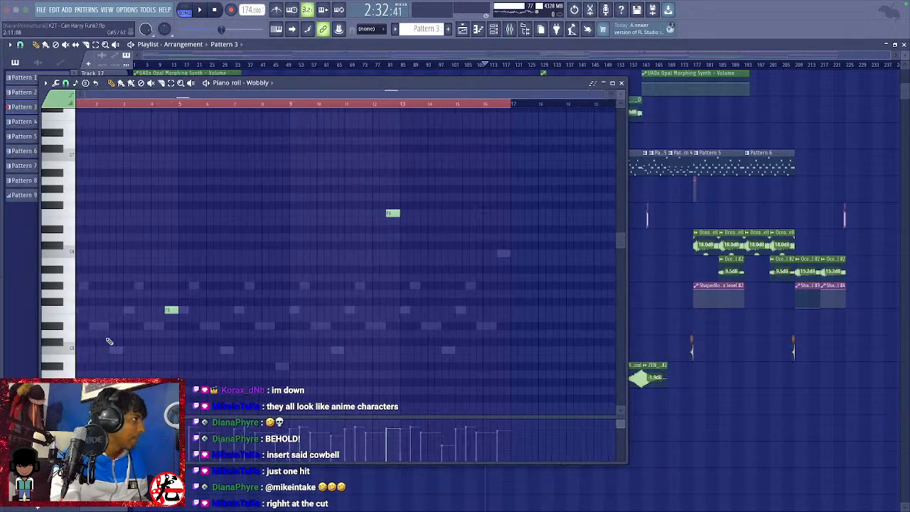
scroll(57, 317, "up", 4)
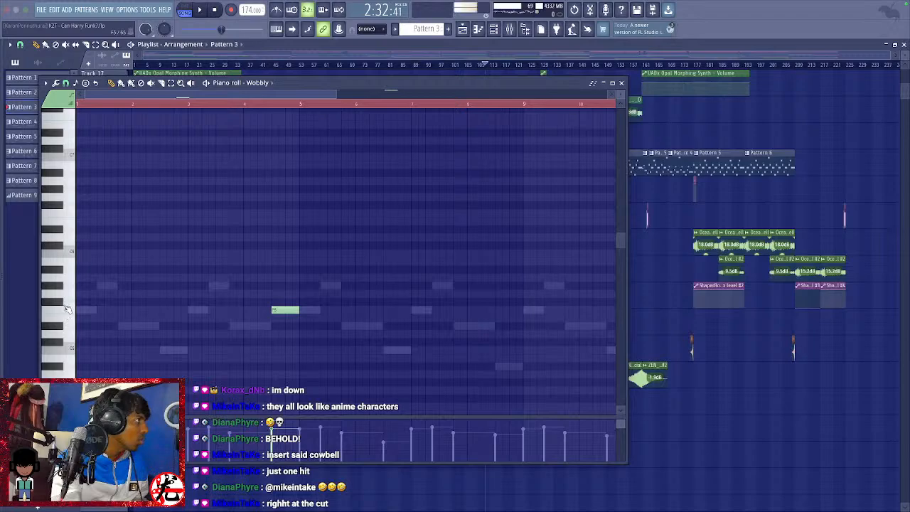
left_click(66, 288)
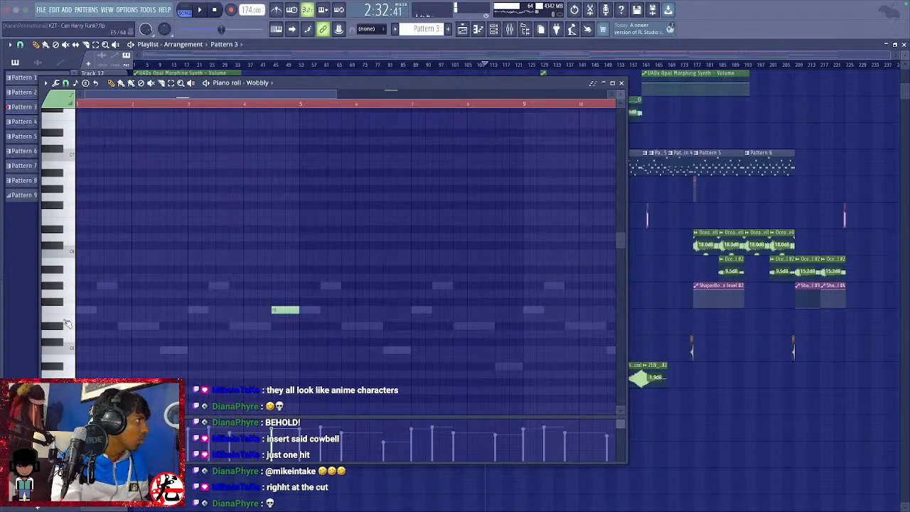
scroll(166, 315, "down", 2)
scroll(166, 316, "down", 2, "ctrl")
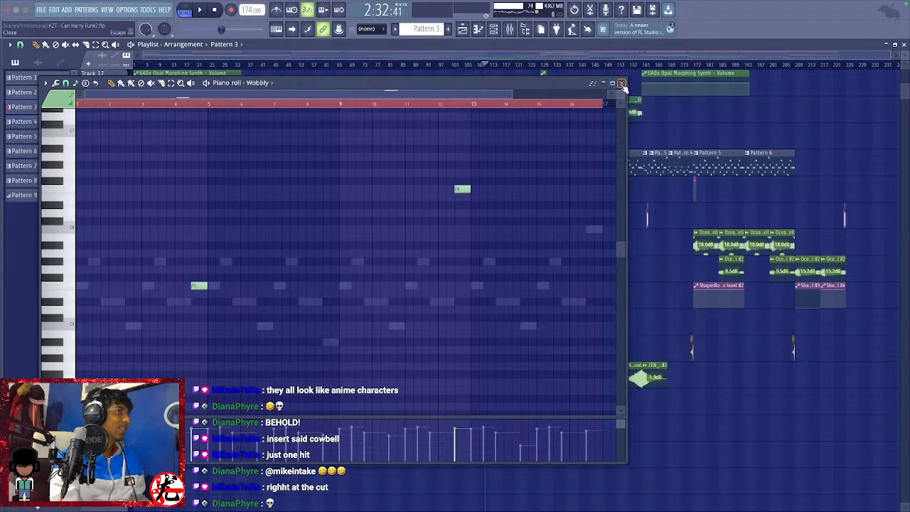
left_click(621, 83)
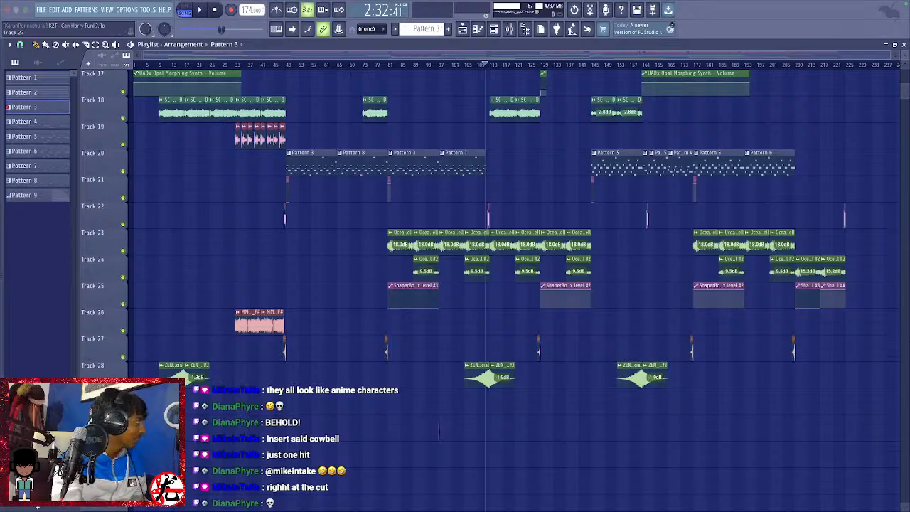
Check the sample browser briefly and replay the drum cut around bar 113 in the playlist.
key("alt+F8")
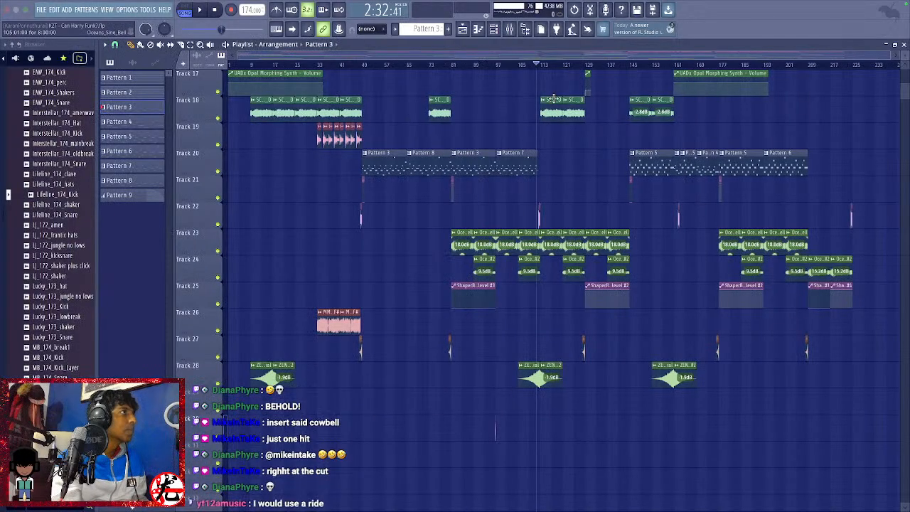
key("alt+F8")
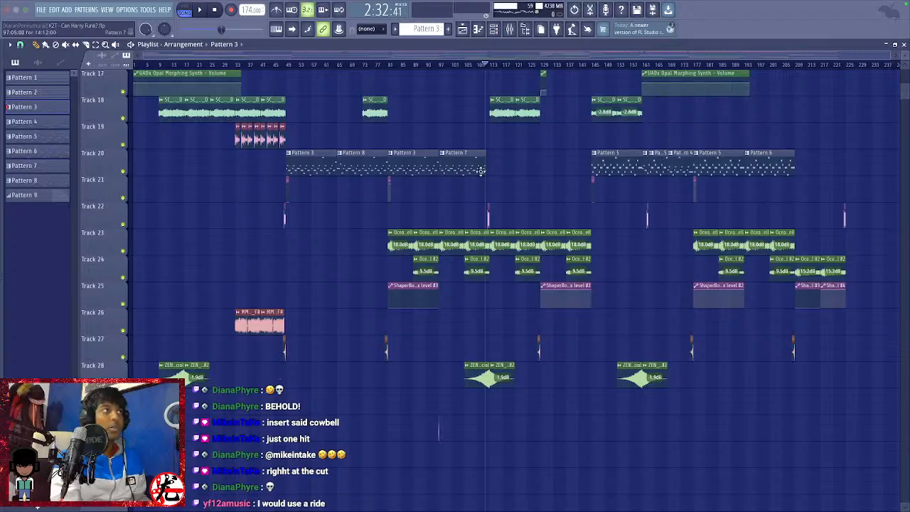
scroll(480, 171, "up", 6)
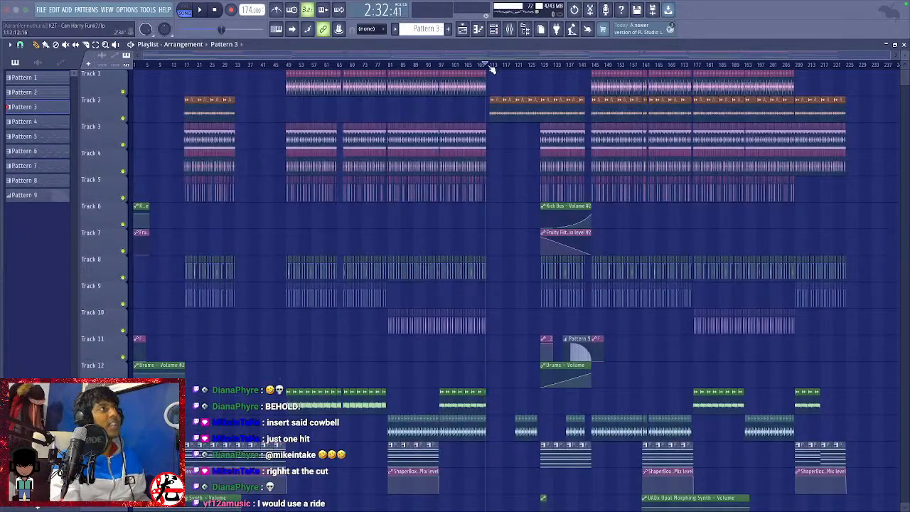
left_click(496, 66)
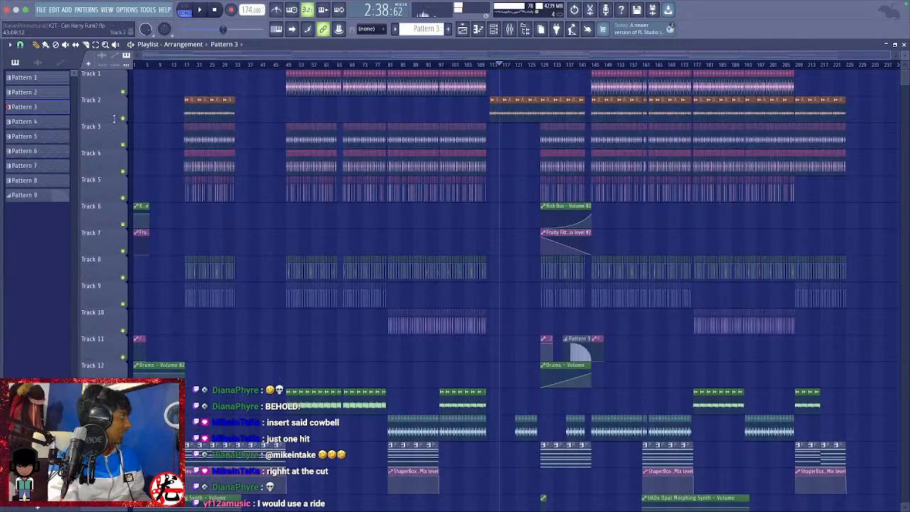
Add the OLIVER_percussion_cowbell_A# sample to the playlist and move its clip to Track 29 at around bar 114.
scroll(522, 347, "down", 7)
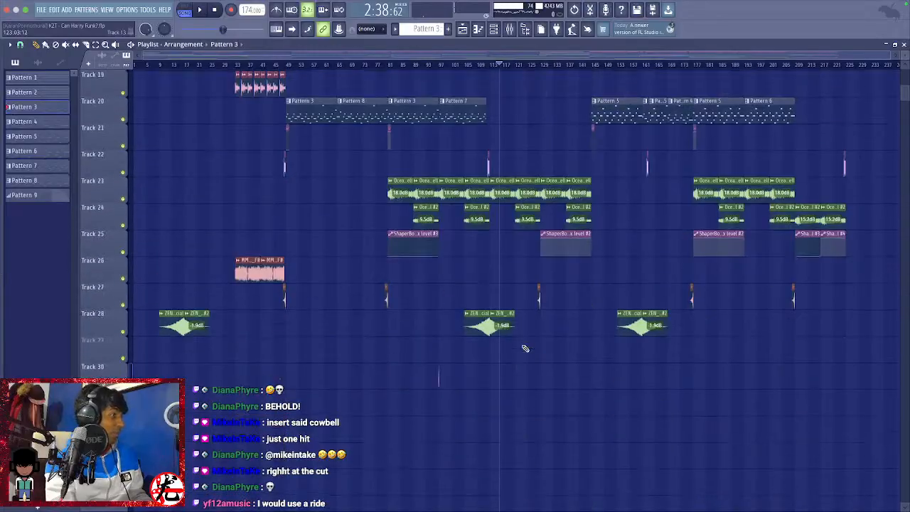
left_click_drag(384, 392, 473, 428)
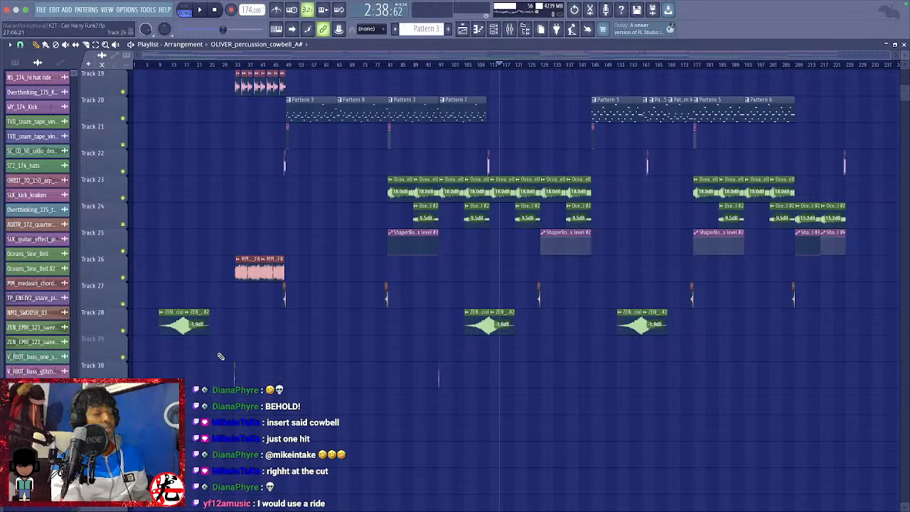
scroll(221, 357, "up", 5)
scroll(220, 356, "down", 4)
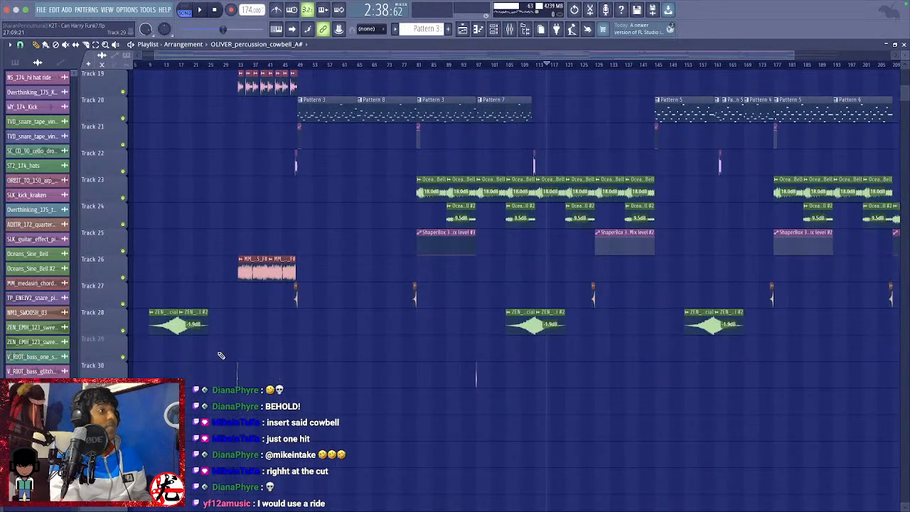
scroll(221, 355, "down", 1)
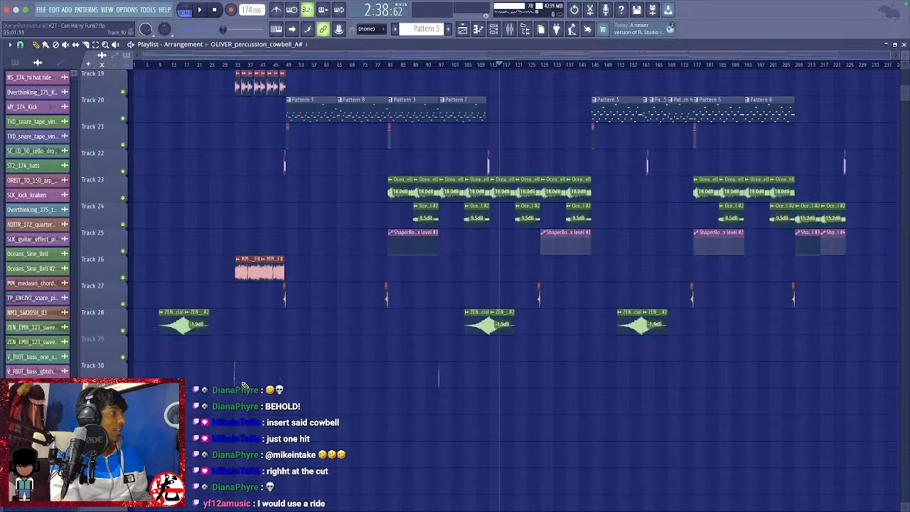
scroll(241, 381, "up", 8)
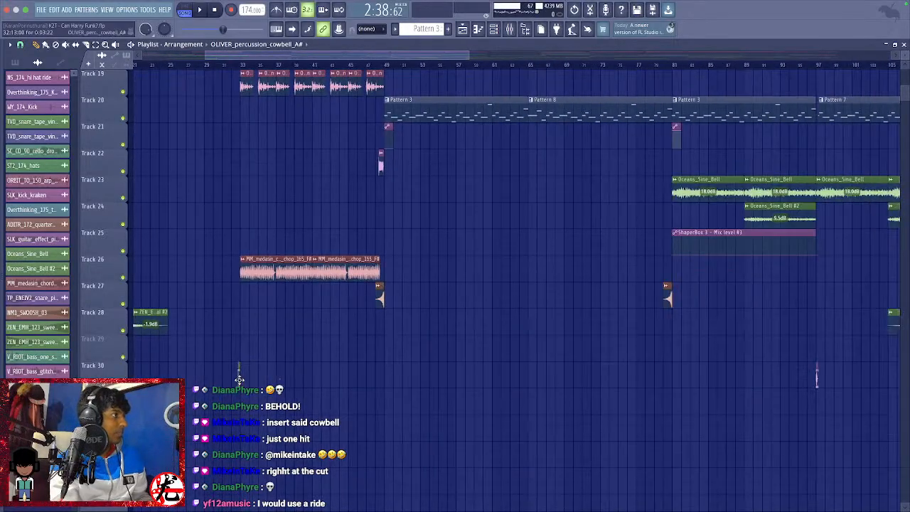
scroll(239, 377, "down", 3)
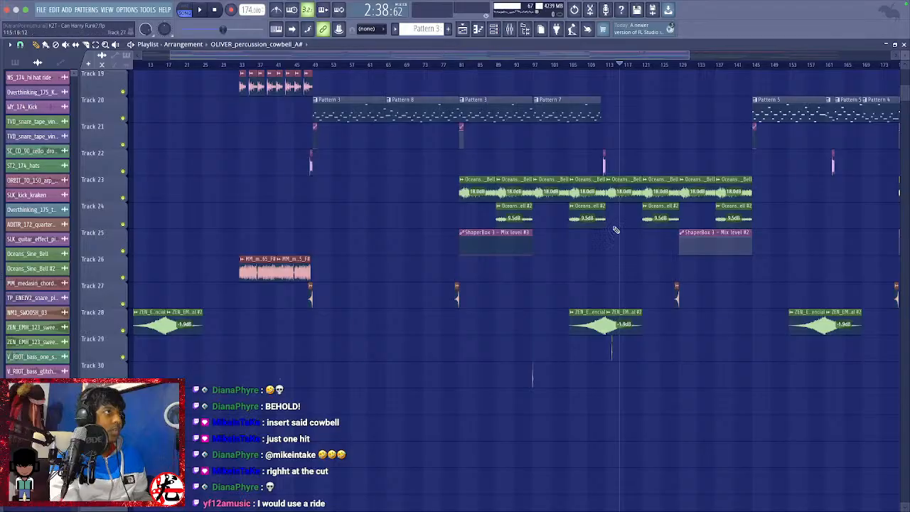
Open Pattern 7 in the piano roll and switch it to the Reece channel to check the bass notes.
double_click(571, 107)
left_click(261, 85)
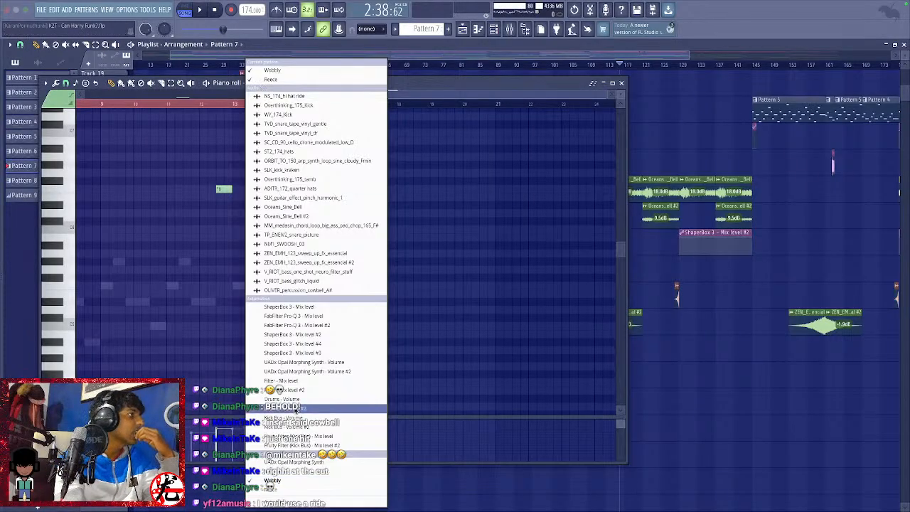
left_click(270, 79)
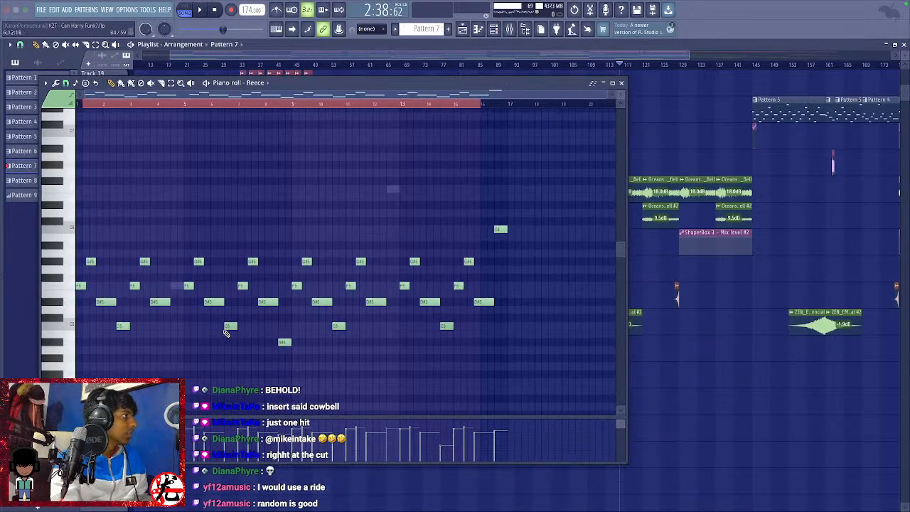
Close the piano roll and move the cowbell clip on Track 29 back into bar 112, just before the cut at bar 113.
left_click(621, 82)
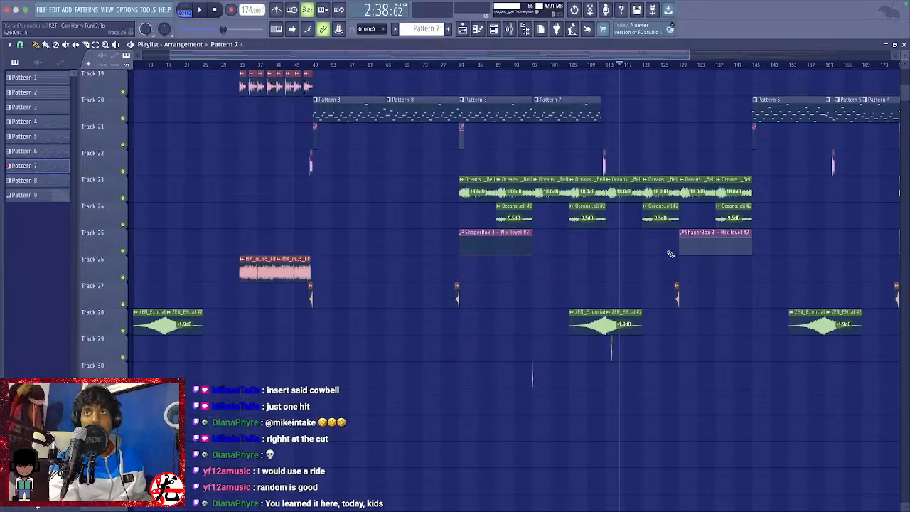
scroll(663, 290, "up", 5)
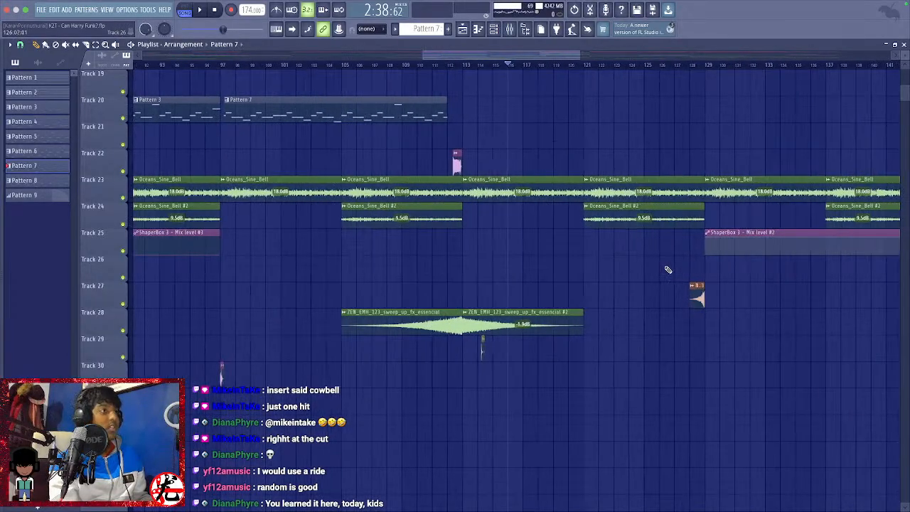
scroll(536, 340, "up", 5)
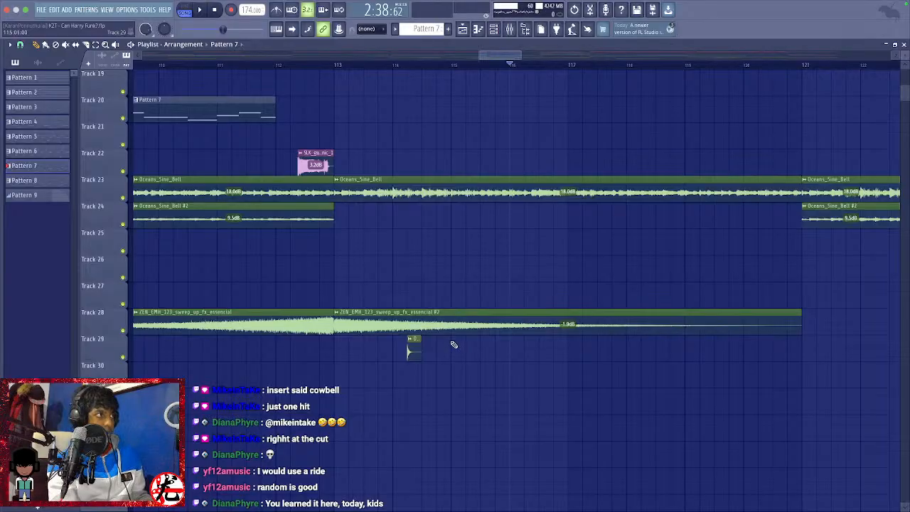
scroll(453, 344, "down", 1)
left_click_drag(423, 348, 337, 355)
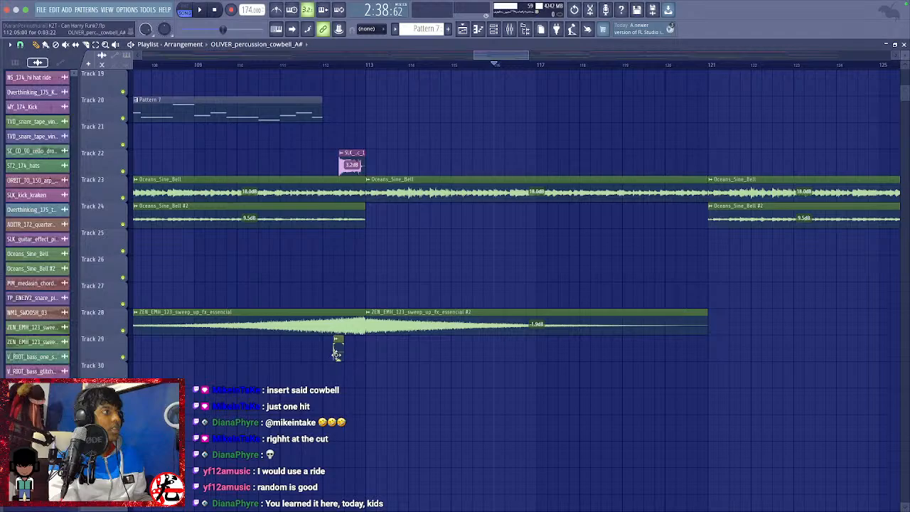
Open the cowbell clip's channel settings and route it to mixer track 26, then close the settings.
scroll(338, 354, "down", 10)
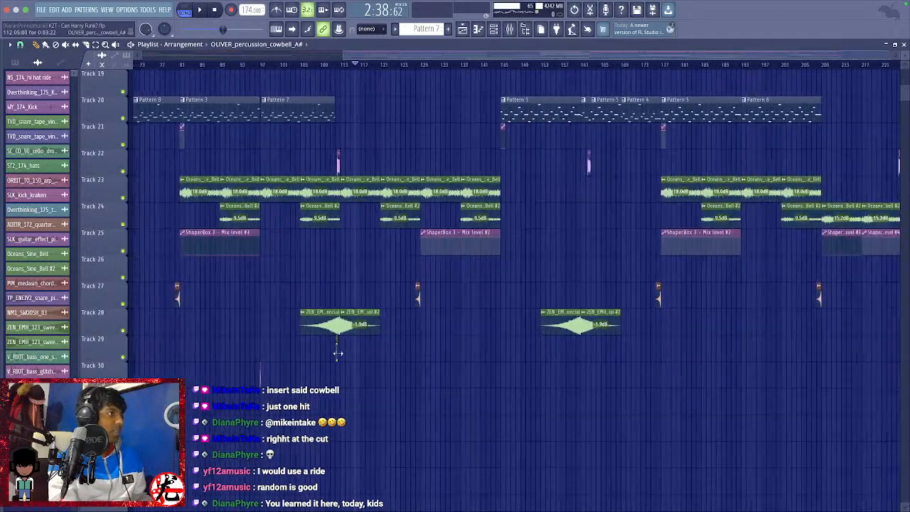
scroll(507, 353, "up", 12)
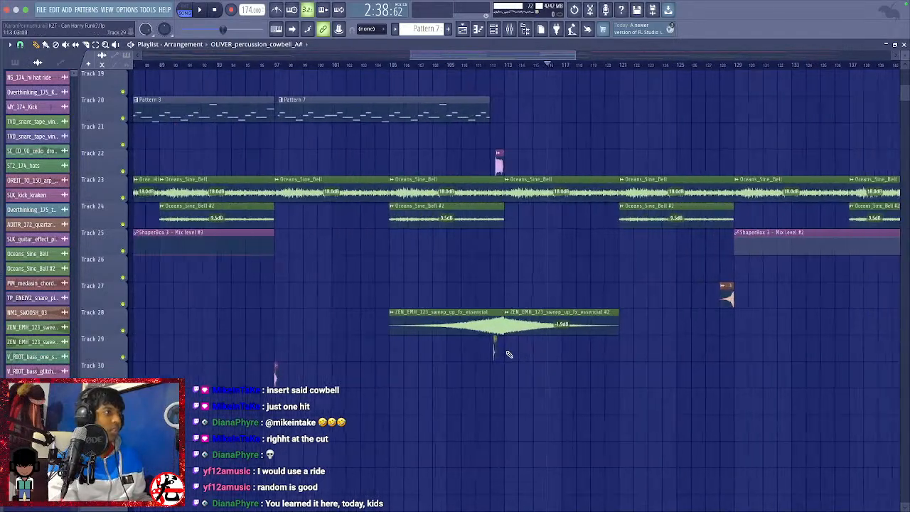
scroll(507, 353, "up", 1)
double_click(453, 353)
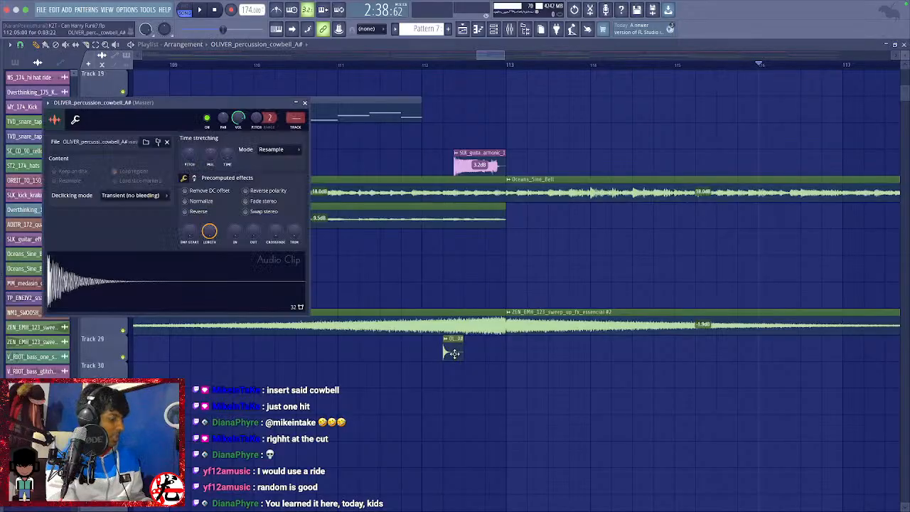
key("ctrl+l")
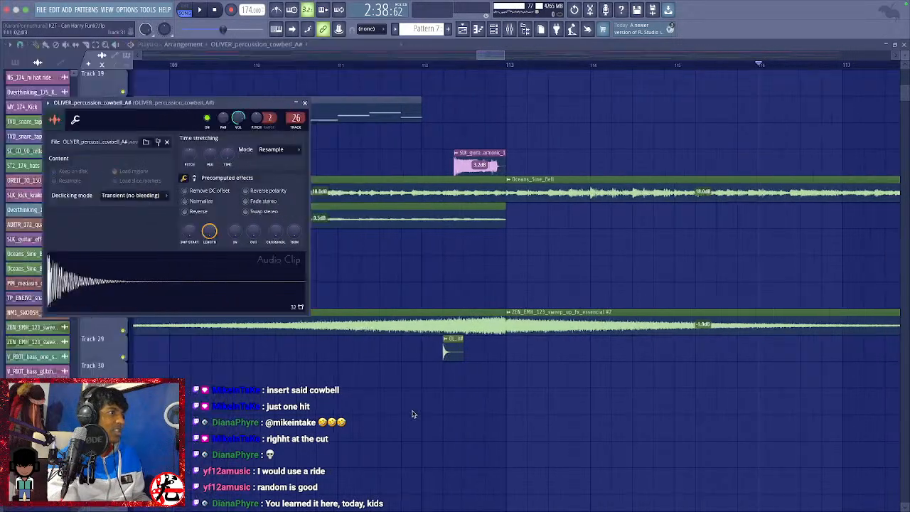
key("Escape")
Reopen the cowbell clip's channel settings to check its mixer routing and close them again.
scroll(424, 403, "down", 10)
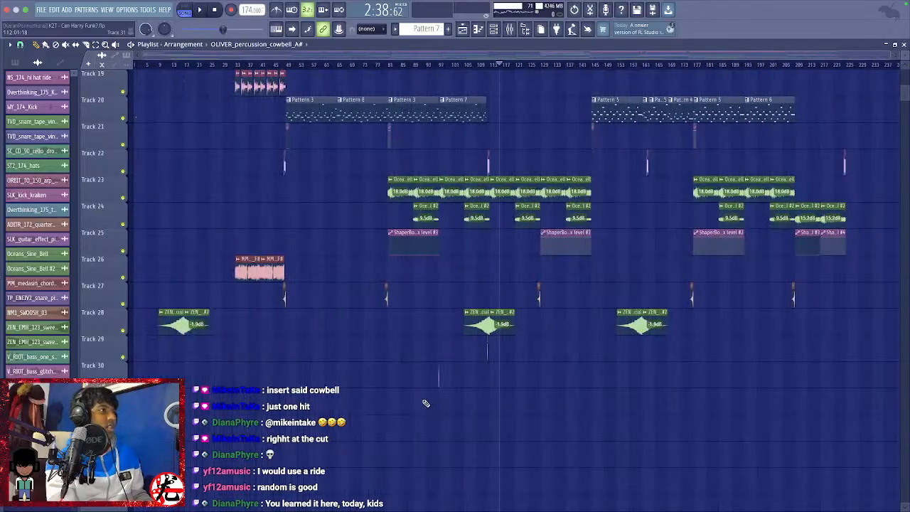
scroll(549, 357, "up", 10)
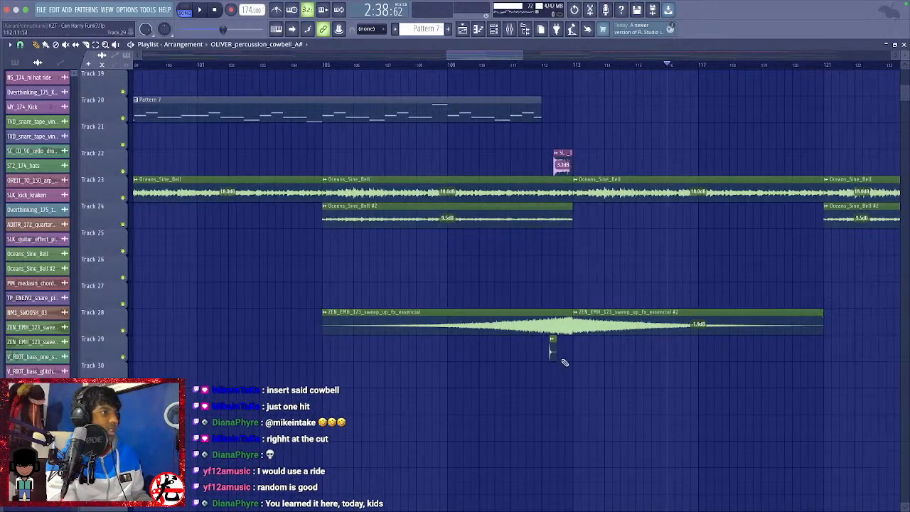
scroll(550, 355, "up", 1)
double_click(552, 378)
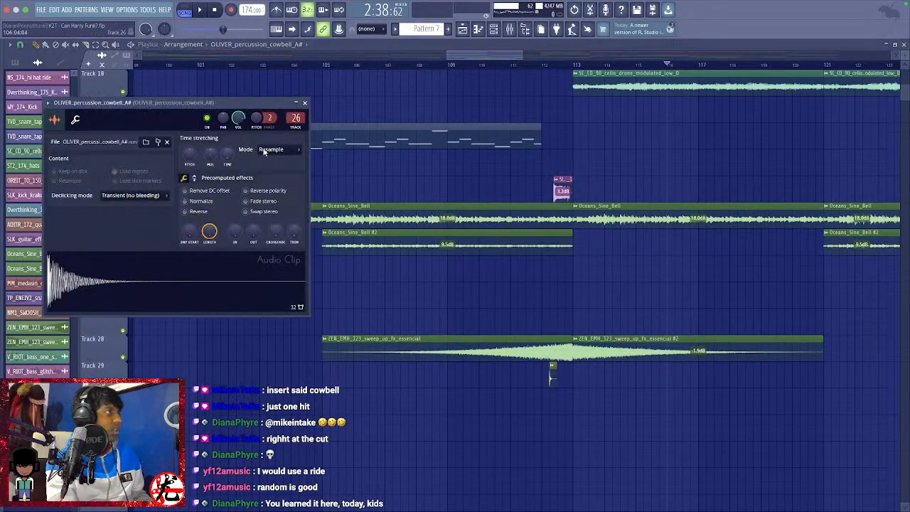
left_click(304, 104)
Play the arrangement from about bar 108, and again from about bar 107, to hear the cowbell hit at the cut.
scroll(468, 300, "down", 6)
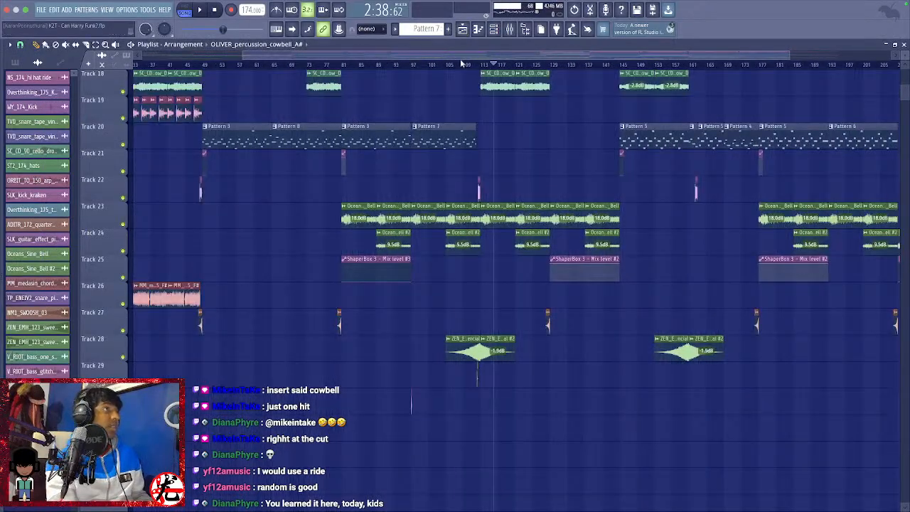
left_click(460, 64)
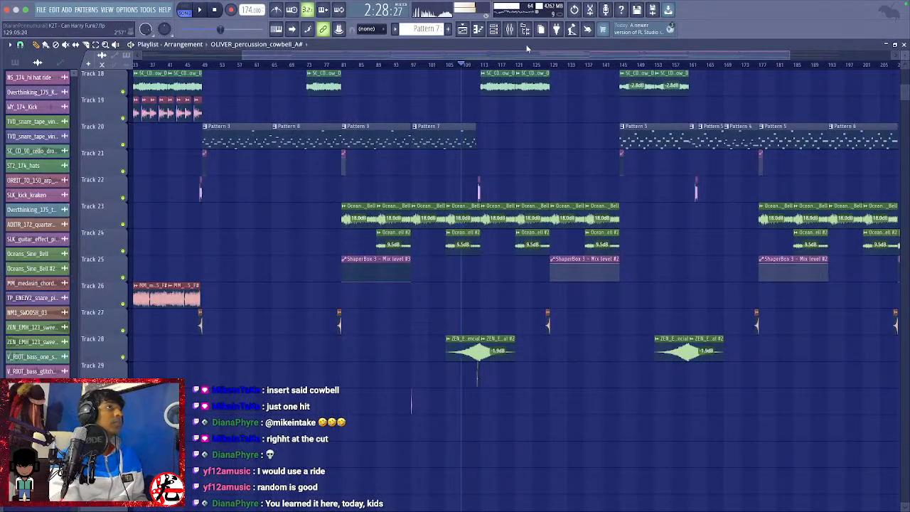
key("space")
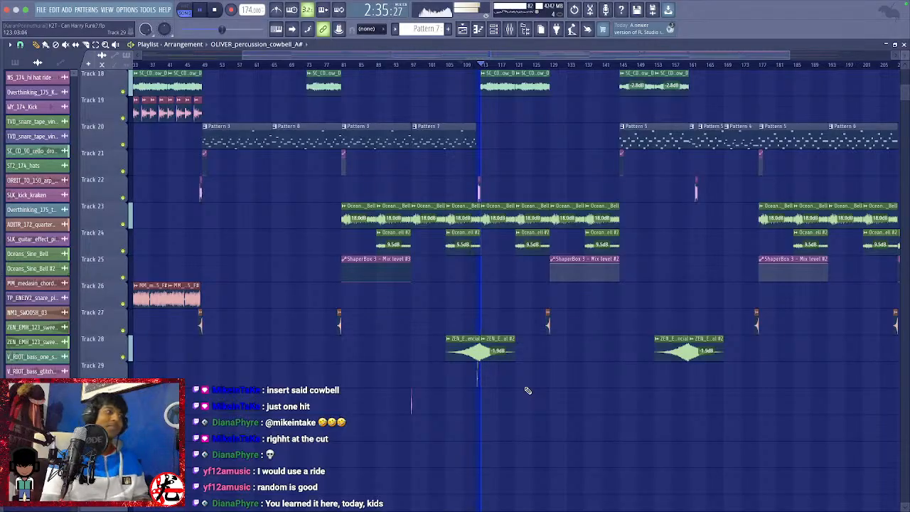
key("space")
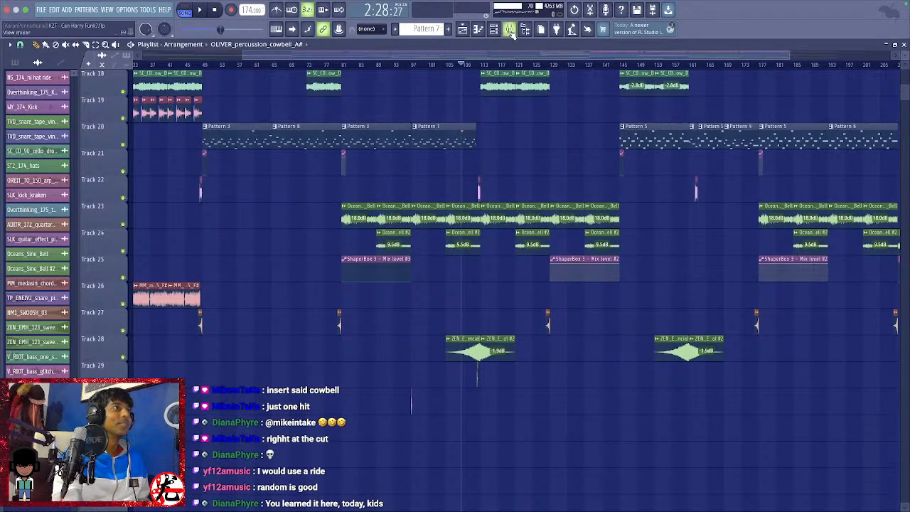
left_click(457, 65)
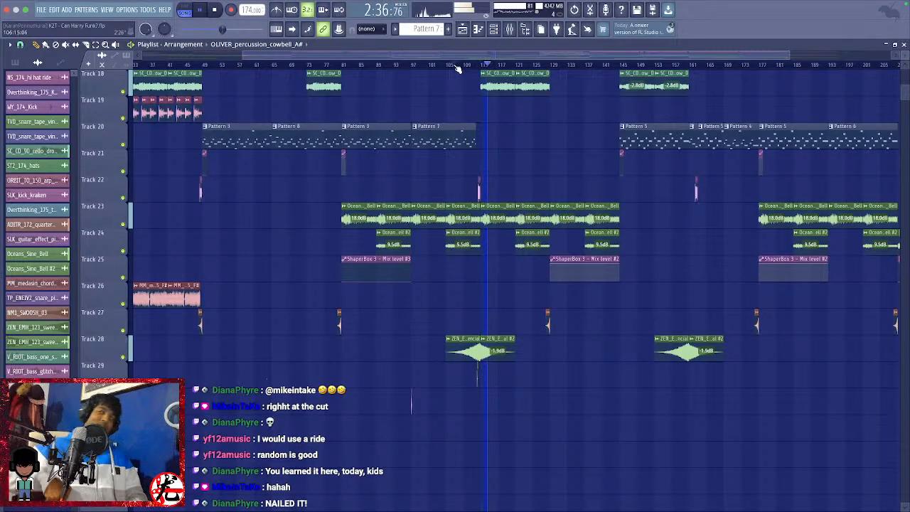
key("space")
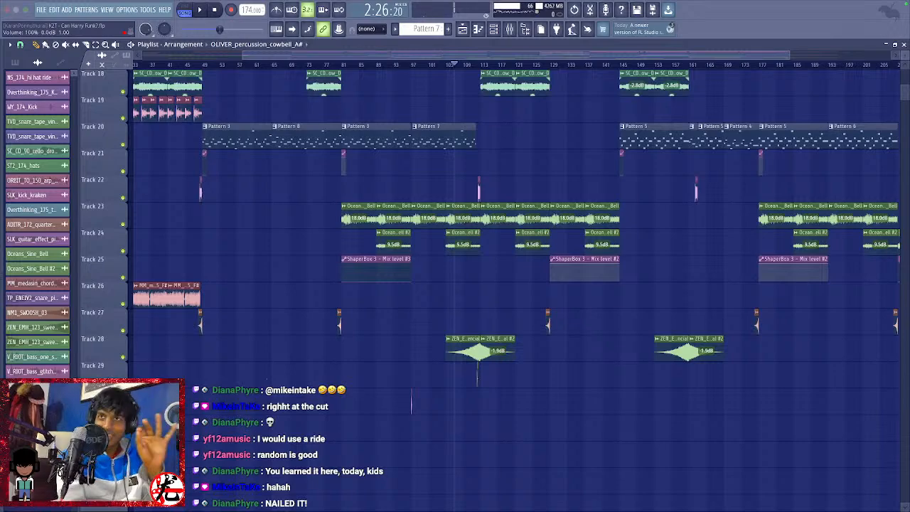
Lower the cowbell's mixer volume to about 36% (-17.3 dB) and replay the cut from about bar 108.
left_click_drag(145, 29, 145, 60)
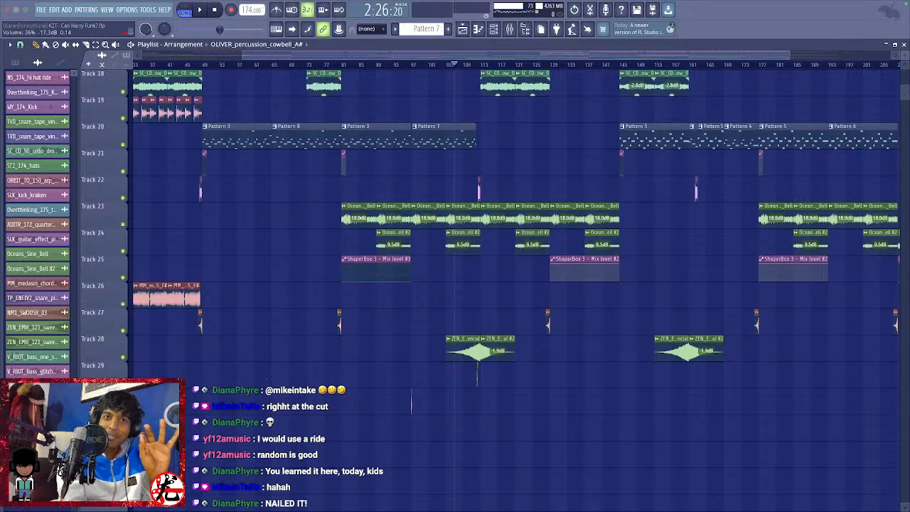
left_click_drag(145, 29, 146, 30)
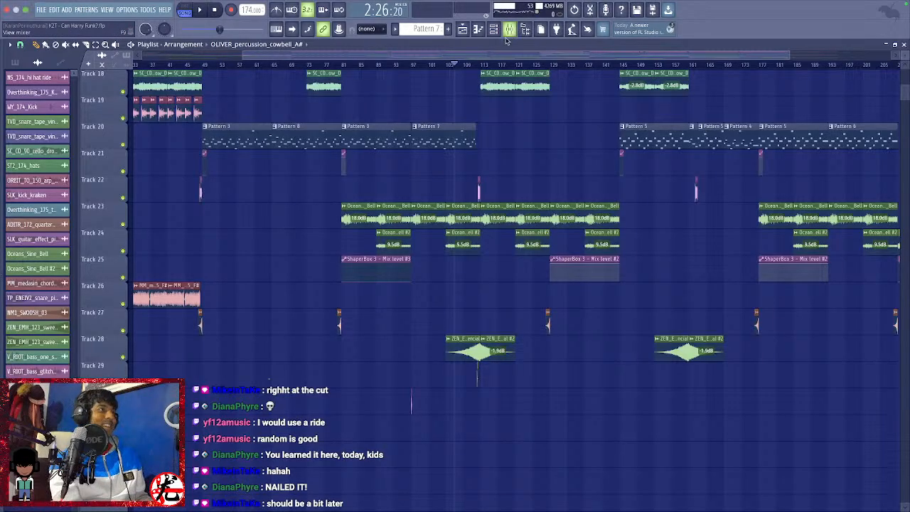
left_click(464, 66)
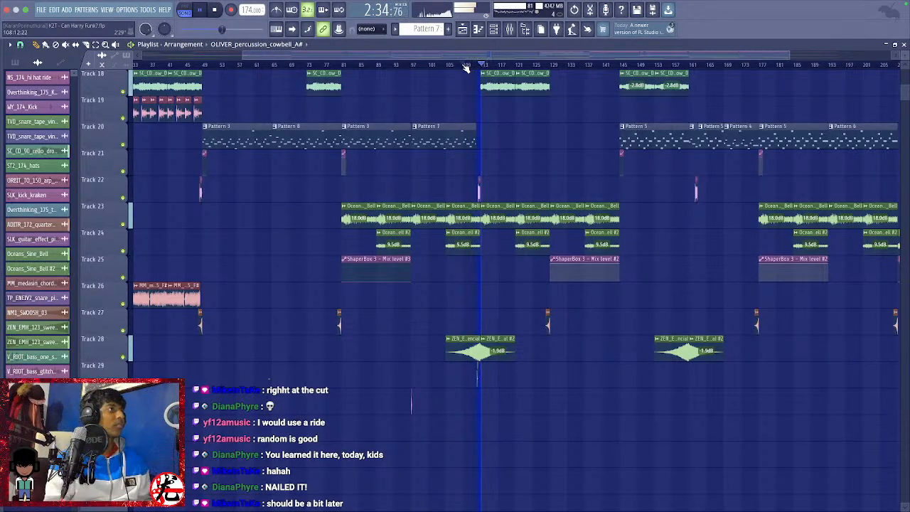
key("space")
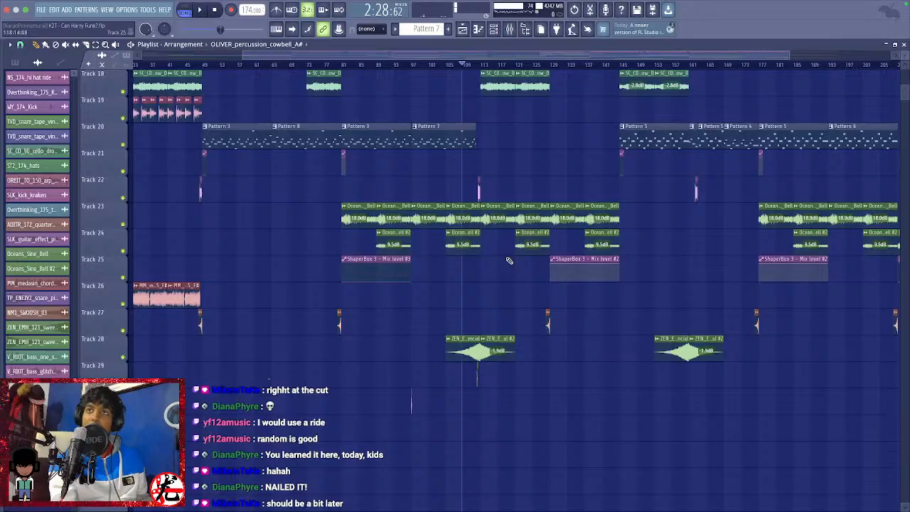
Move the cowbell clip on Track 29 onto the last beat before bar 113, replay the cut and save the project.
scroll(509, 260, "up", 8)
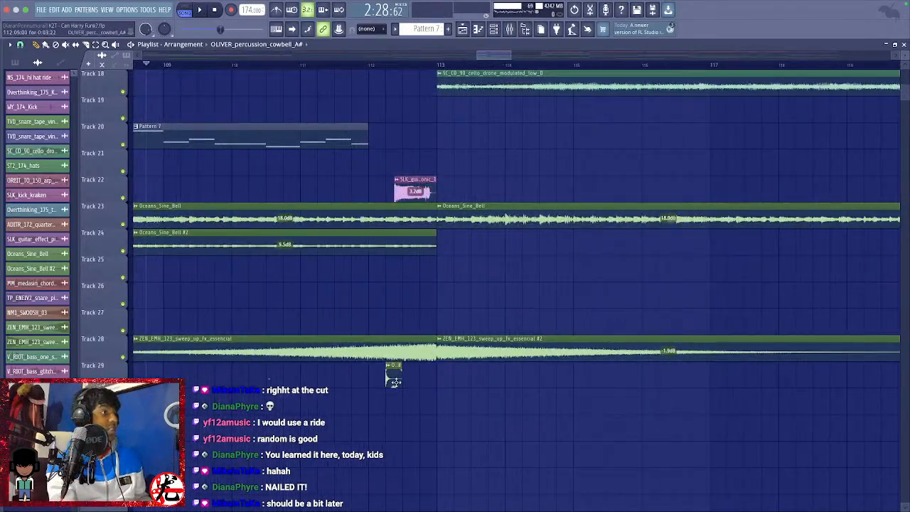
left_click_drag(393, 382, 427, 382)
key("space")
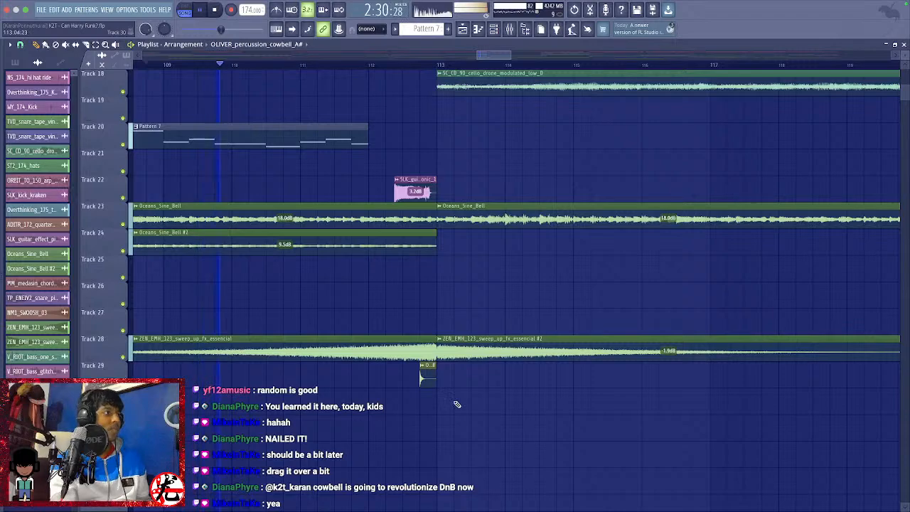
key("ctrl+s")
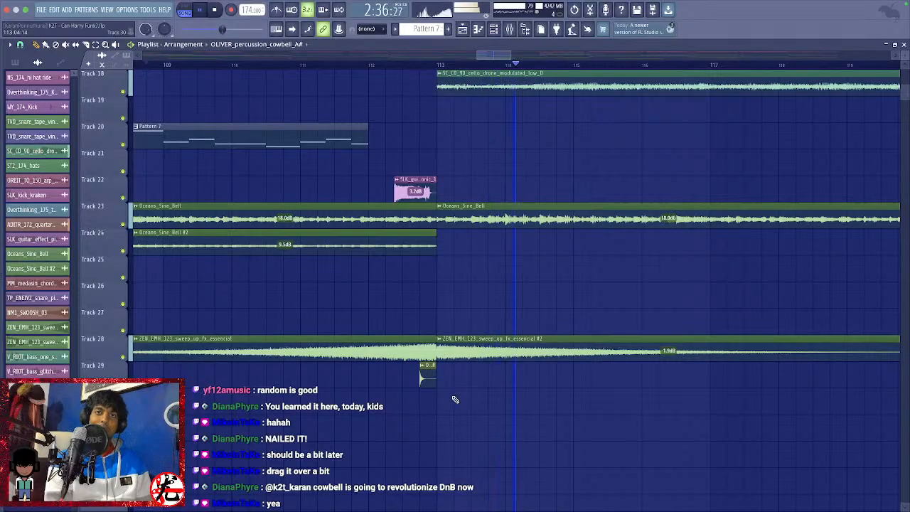
key("space")
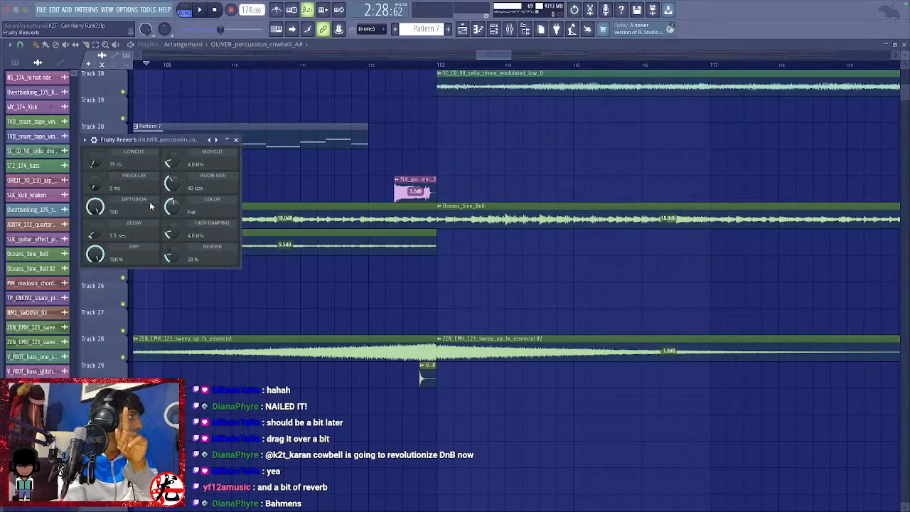
Load a preset with 0.1 sec decay, room size 33 and 14% reverb in the cowbell's Fruity Reeverb.
left_click(86, 140)
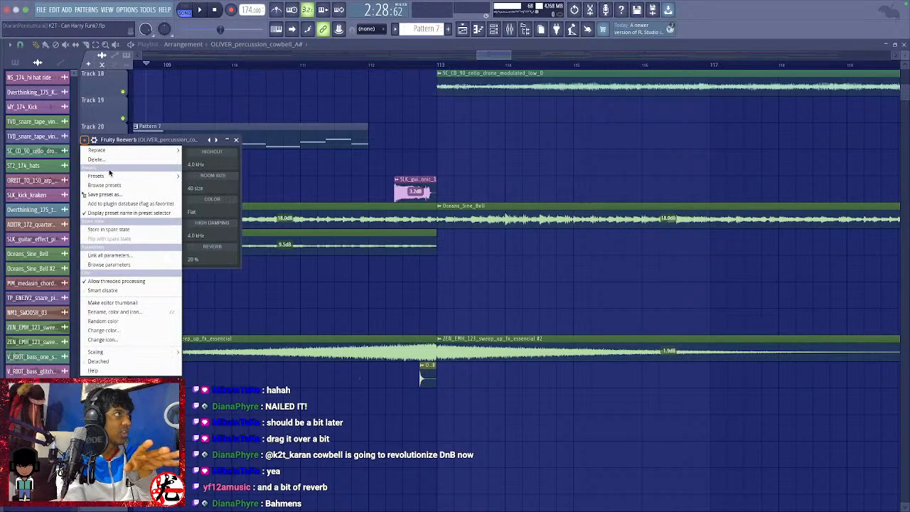
mouse_move(128, 175)
left_click(208, 308)
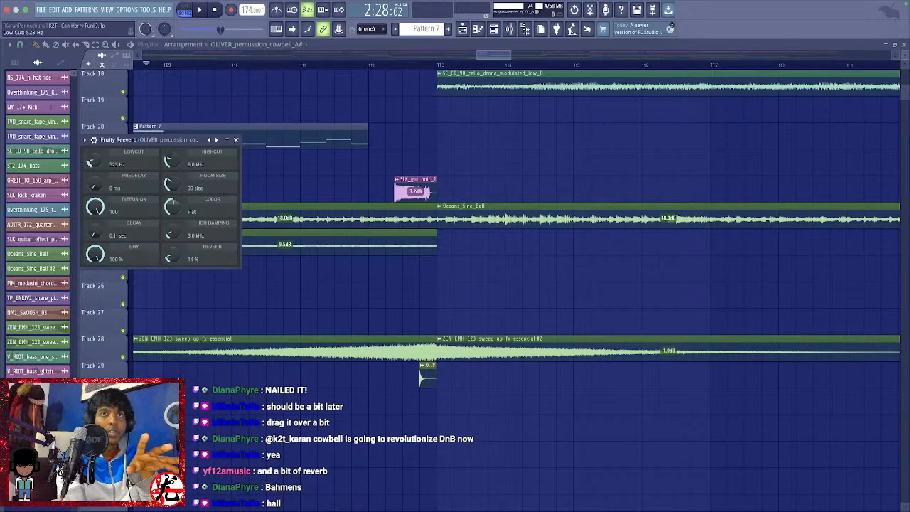
Set the cowbell reverb's low cut to 557 Hz, decay to 0.9 sec, color to Warm and room size to 38, audition it and close it.
left_click_drag(90, 162, 102, 162)
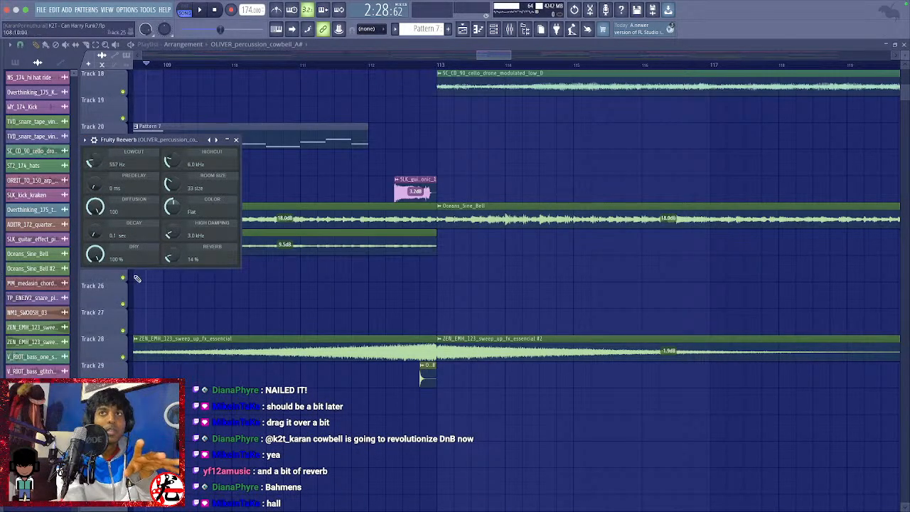
left_click_drag(95, 235, 95, 225)
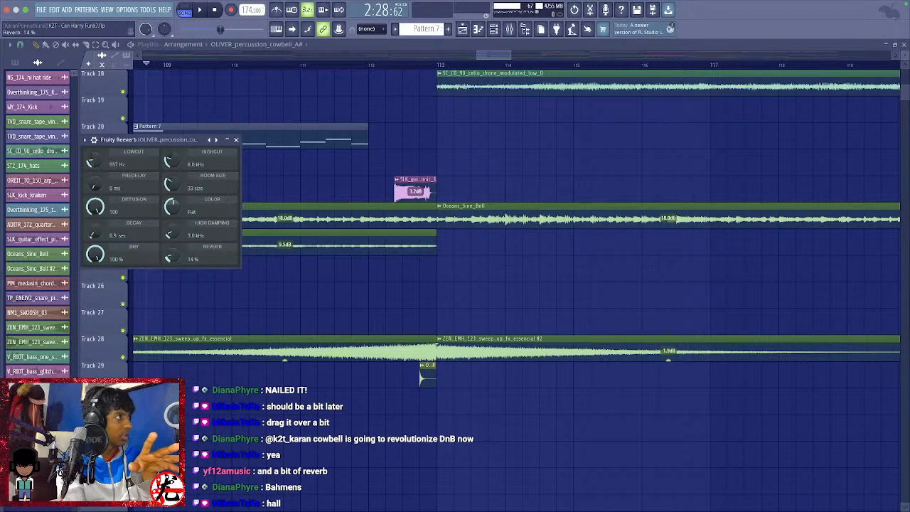
left_click_drag(171, 207, 177, 183)
key("space")
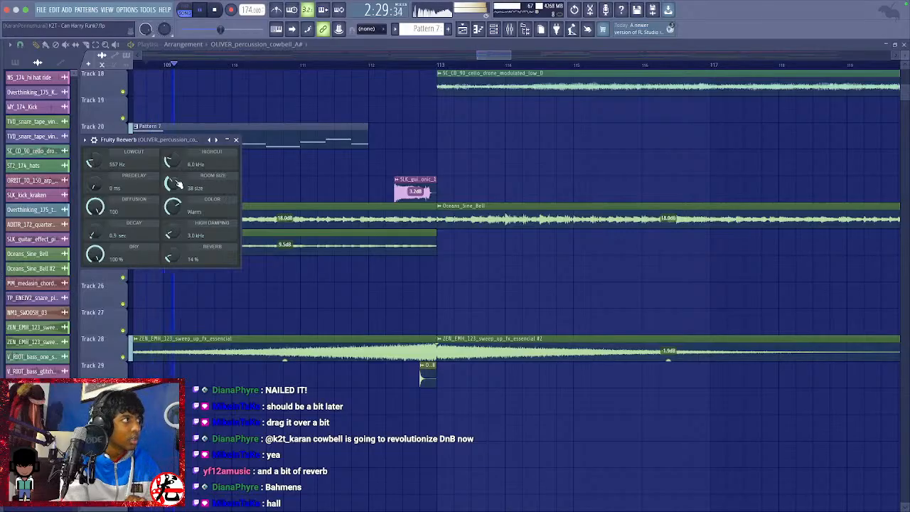
left_click(237, 140)
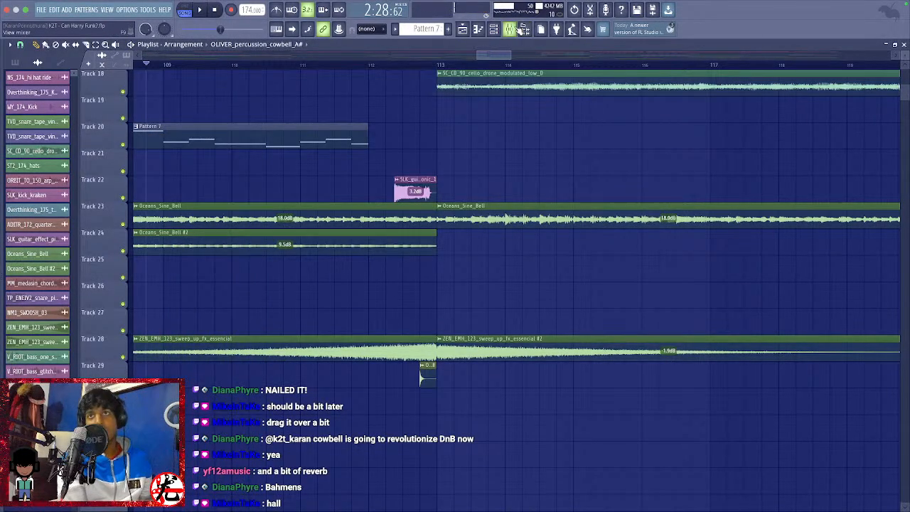
Play the cut around bar 113 with the reverbed cowbell and look over the arrangement from Track 12 to Track 29.
scroll(526, 333, "down", 10)
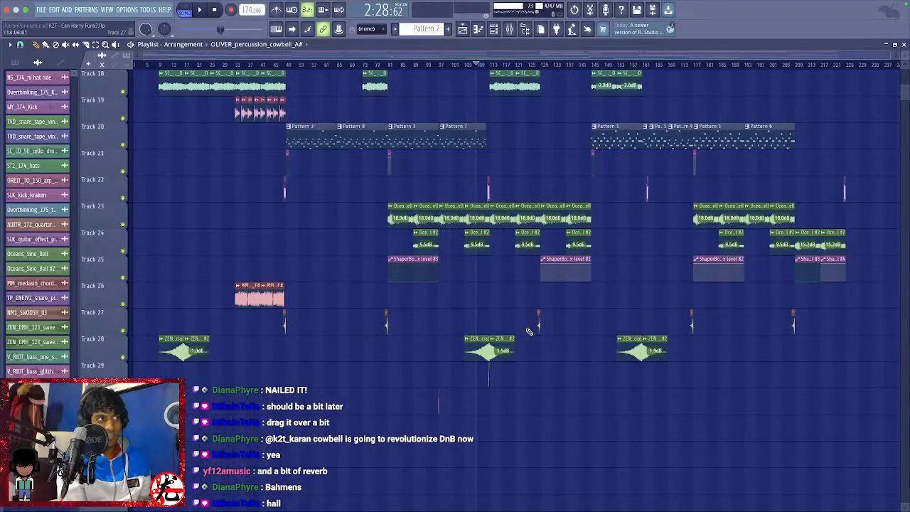
scroll(568, 381, "up", 6)
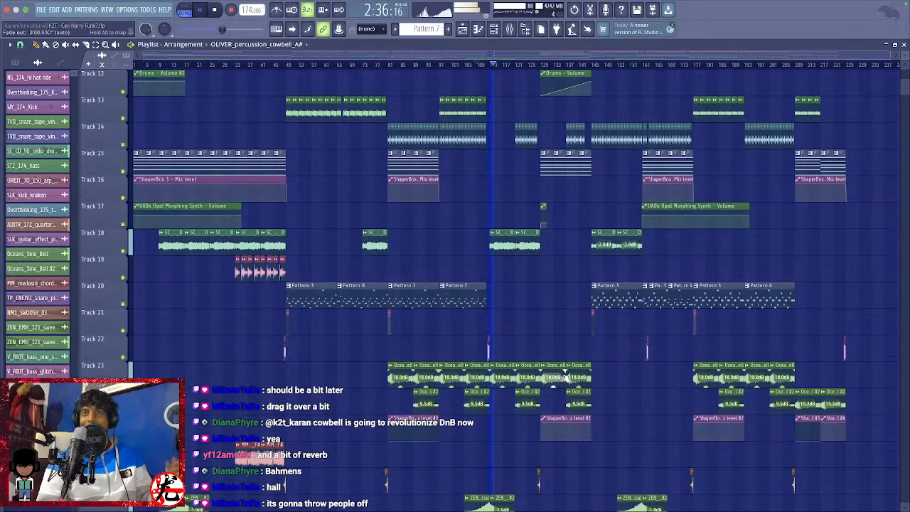
key("space")
scroll(304, 197, "down", 4)
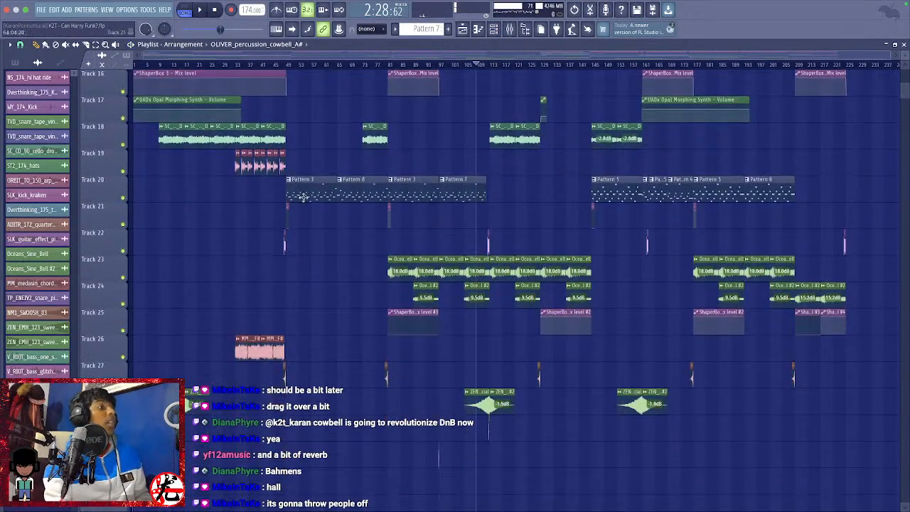
Place a copy of the cowbell clip on Track 29 on the last beat before bar 225 and make it unique.
left_click(20, 44)
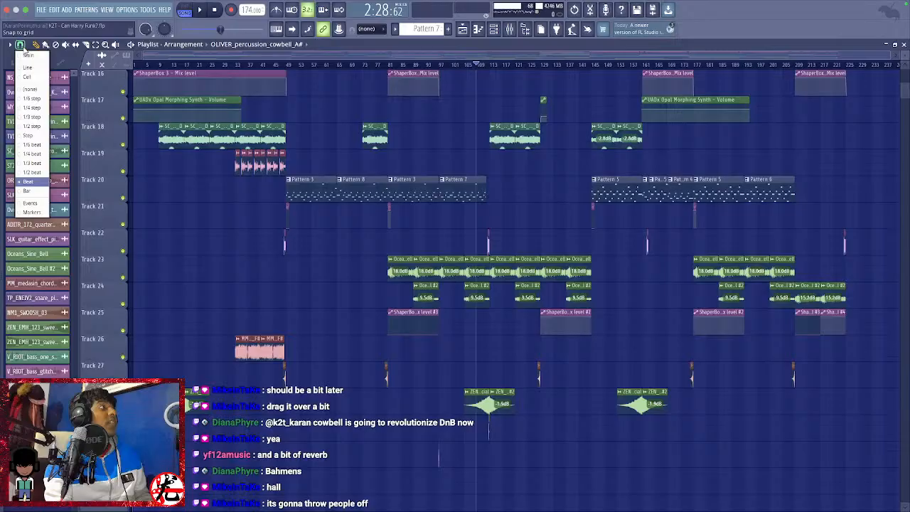
left_click(40, 204)
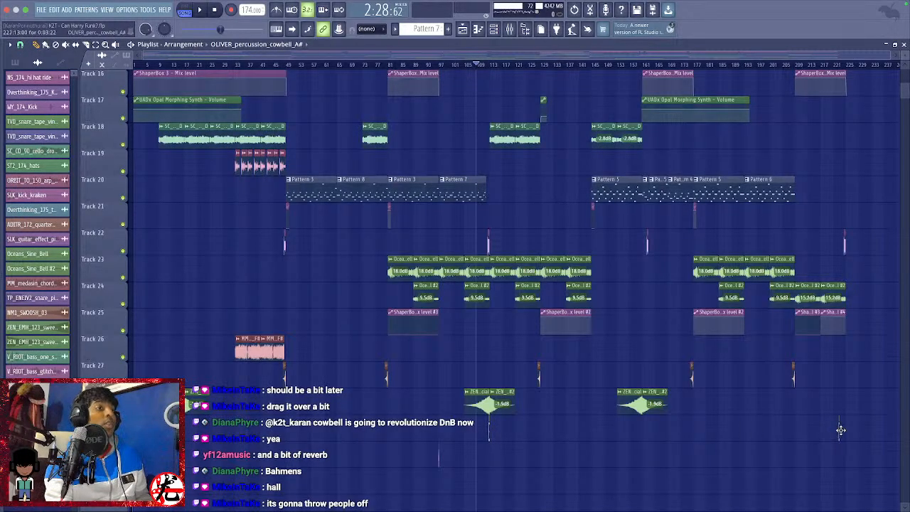
scroll(846, 430, "up", 8)
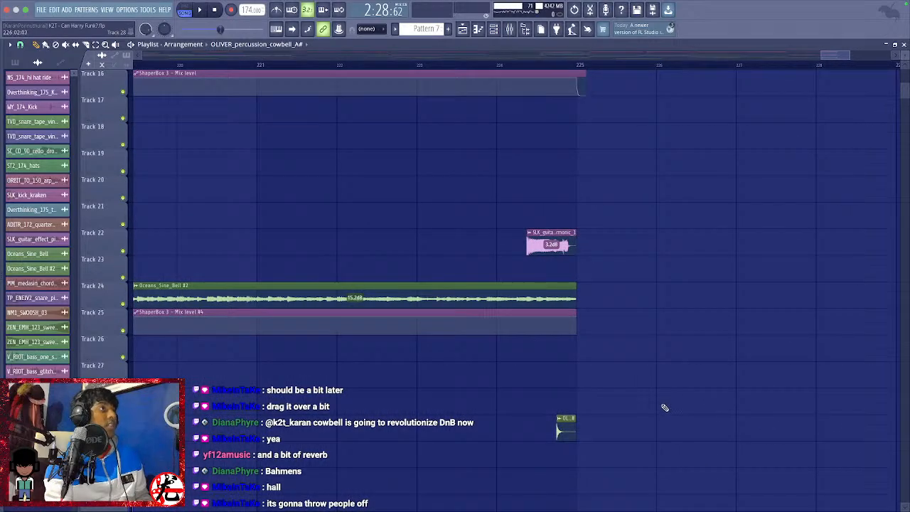
right_click(565, 427)
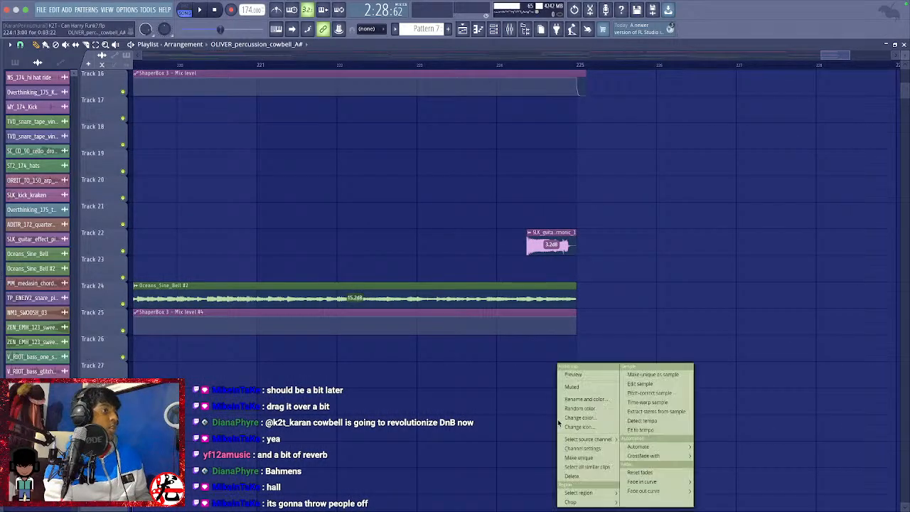
left_click(578, 457)
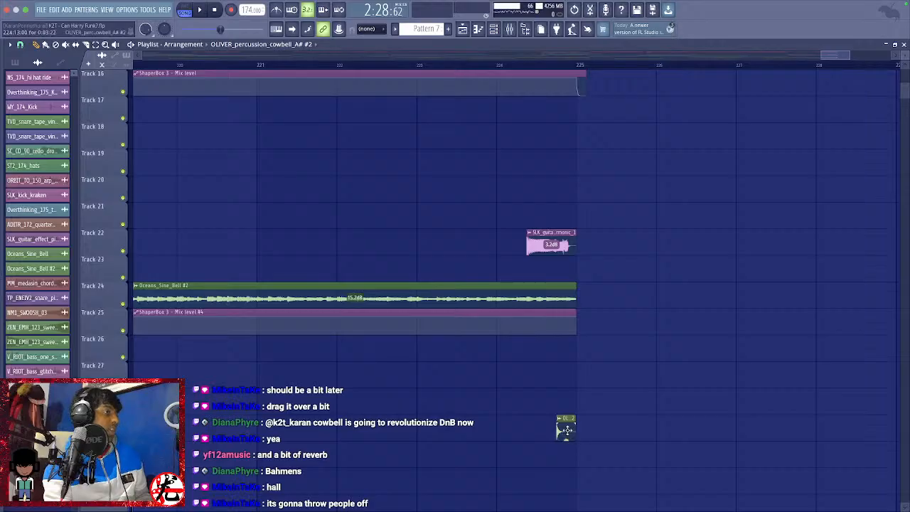
Raise the pitch of the unique cowbell clip before bar 225 by 700 cents and save the project.
double_click(565, 429)
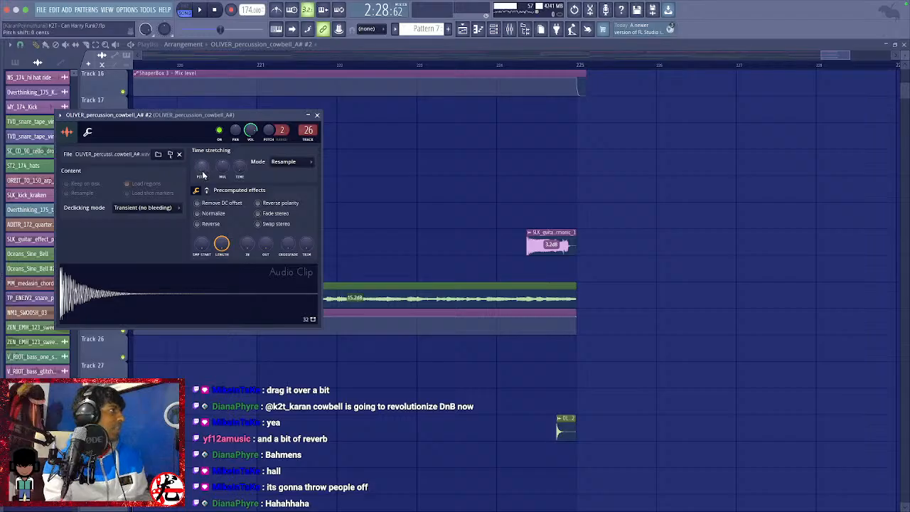
left_click_drag(202, 174, 202, 162)
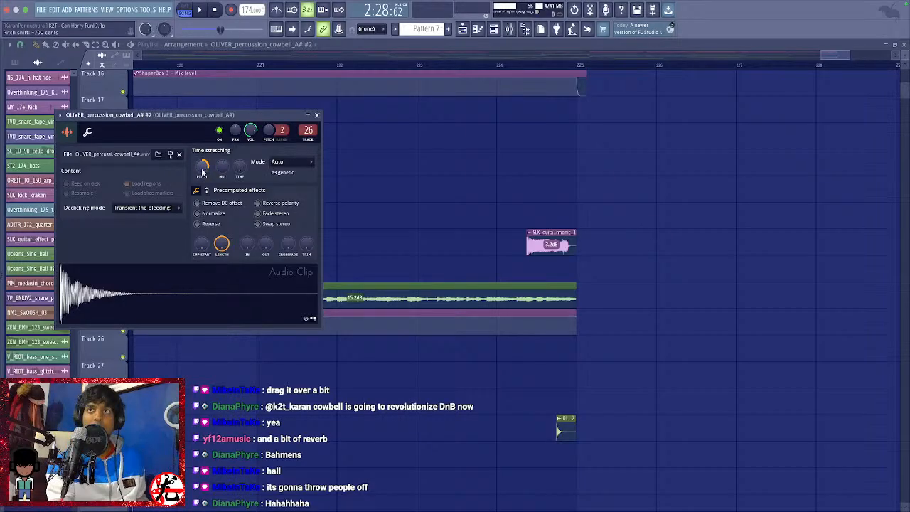
left_click(317, 116)
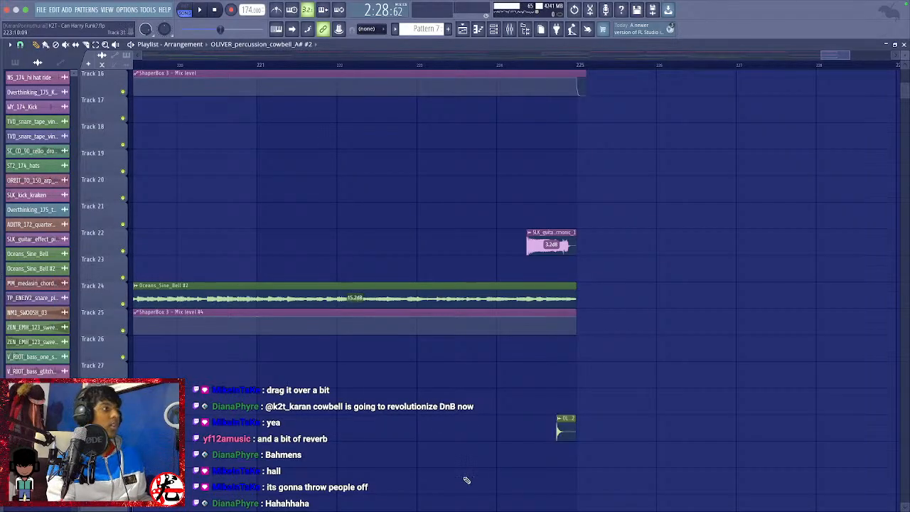
scroll(466, 449, "down", 10)
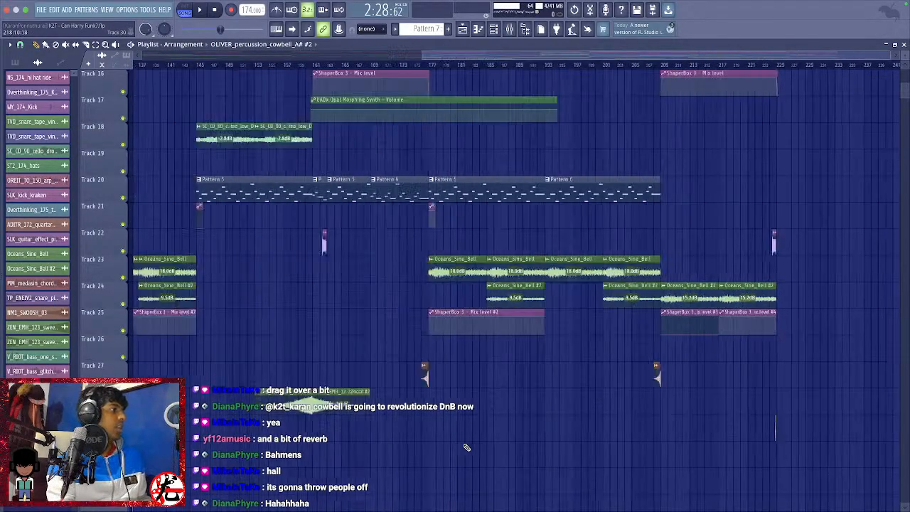
key("ctrl+s")
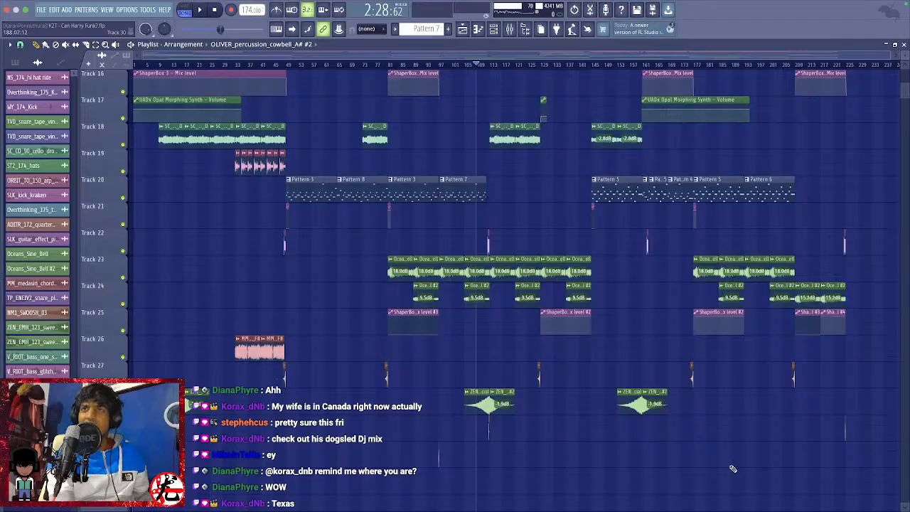
Look over the full arrangement from Track 10 down to the empty tracks below Track 30 and save the project.
scroll(734, 467, "down", 8)
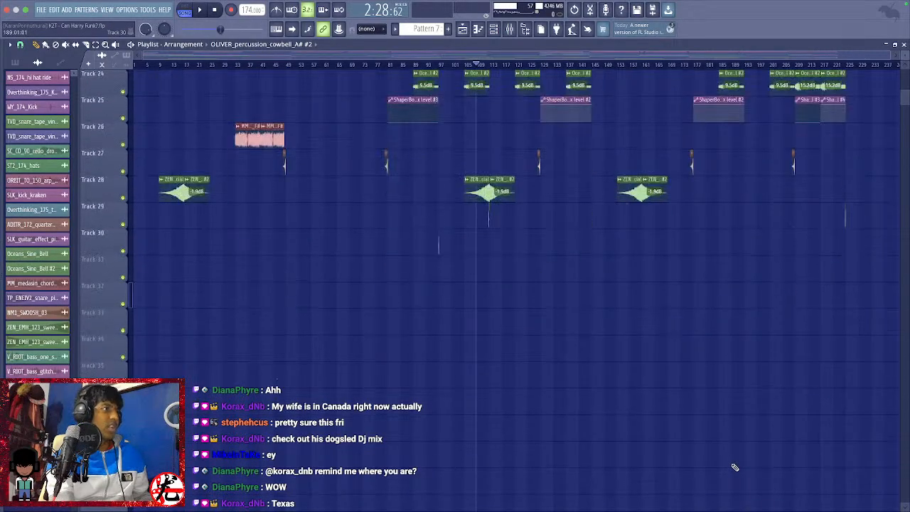
scroll(734, 467, "up", 3)
scroll(735, 467, "down", 3)
scroll(670, 430, "up", 5)
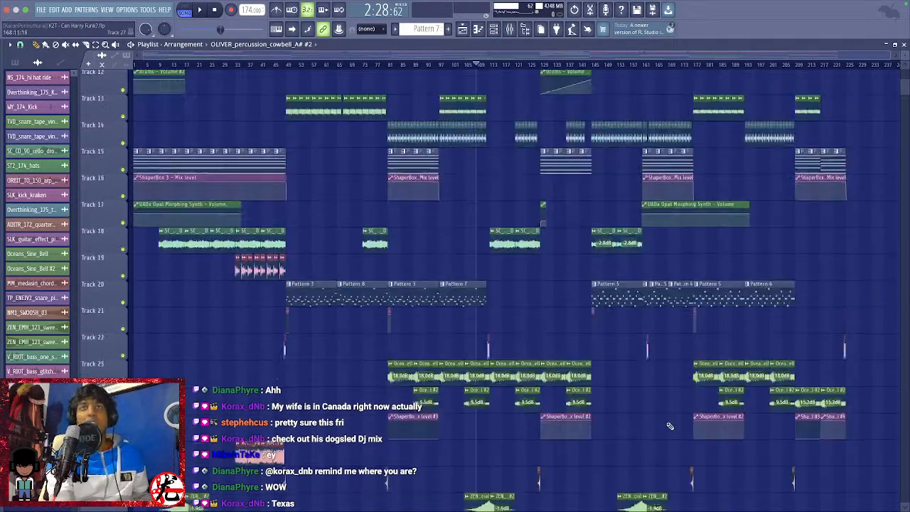
scroll(669, 426, "down", 4)
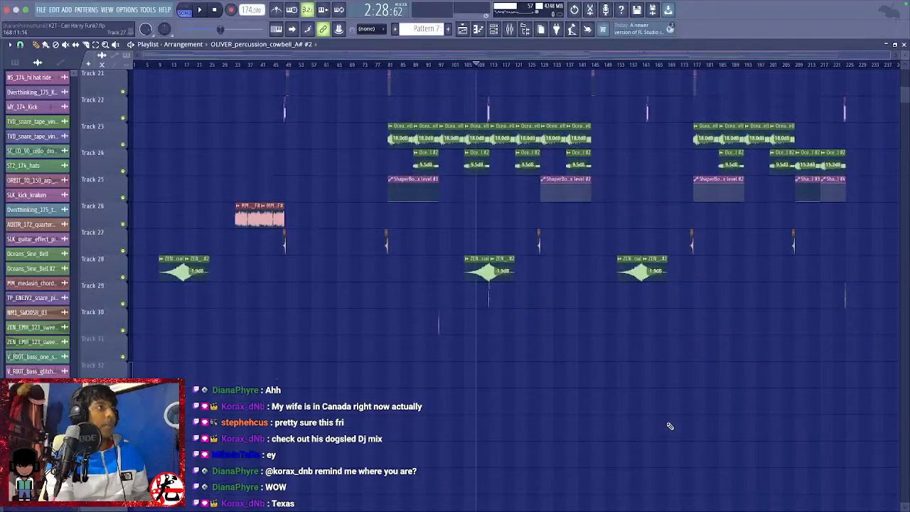
scroll(669, 427, "up", 6)
scroll(668, 427, "down", 4)
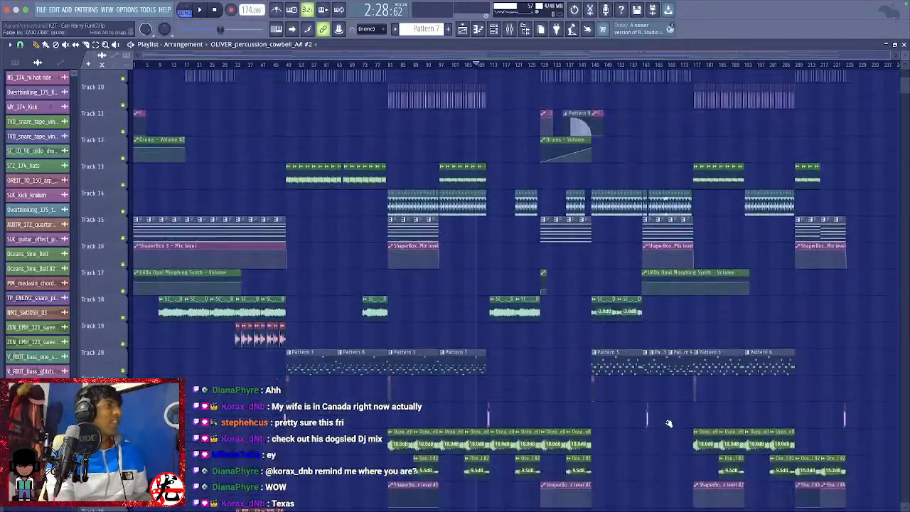
scroll(669, 425, "down", 2)
key("ctrl+s")
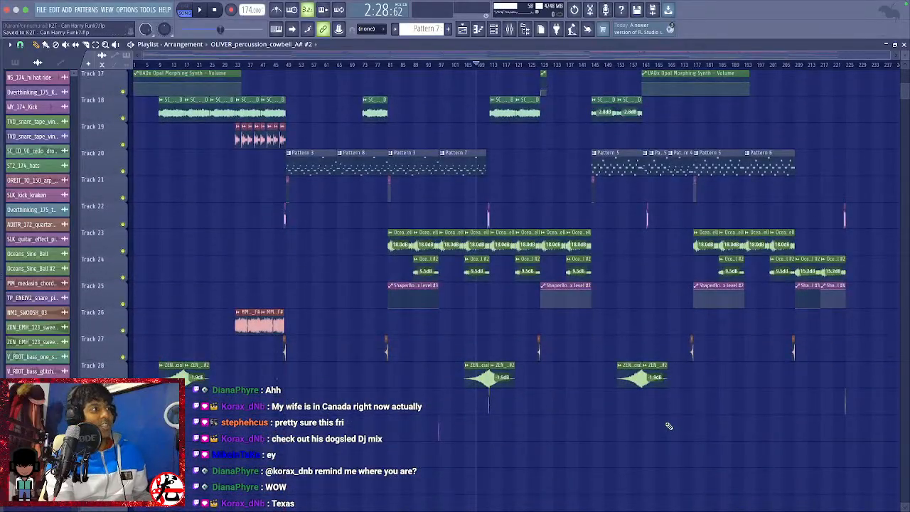
scroll(668, 425, "up", 3, "ctrl")
scroll(669, 426, "down", 3, "ctrl")
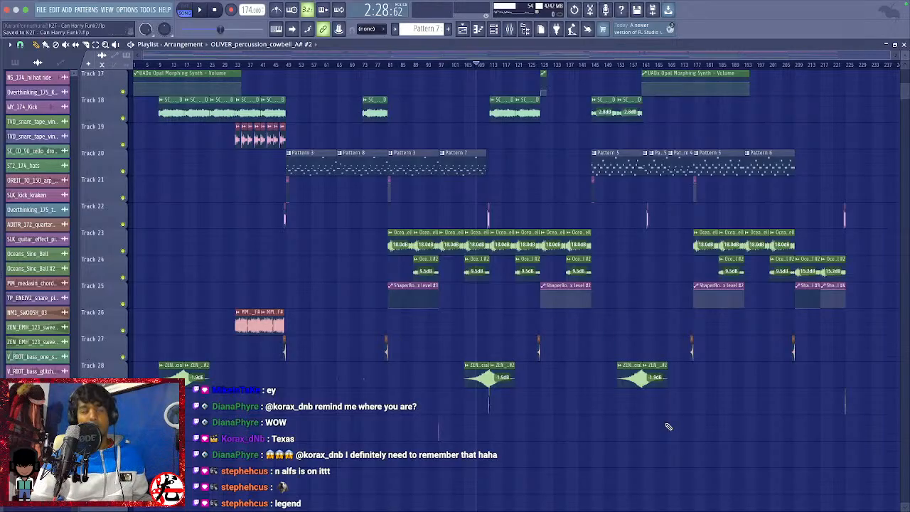
Examine the section from bar 113 to bar 201 more closely and save the project again.
scroll(703, 446, "down", 6)
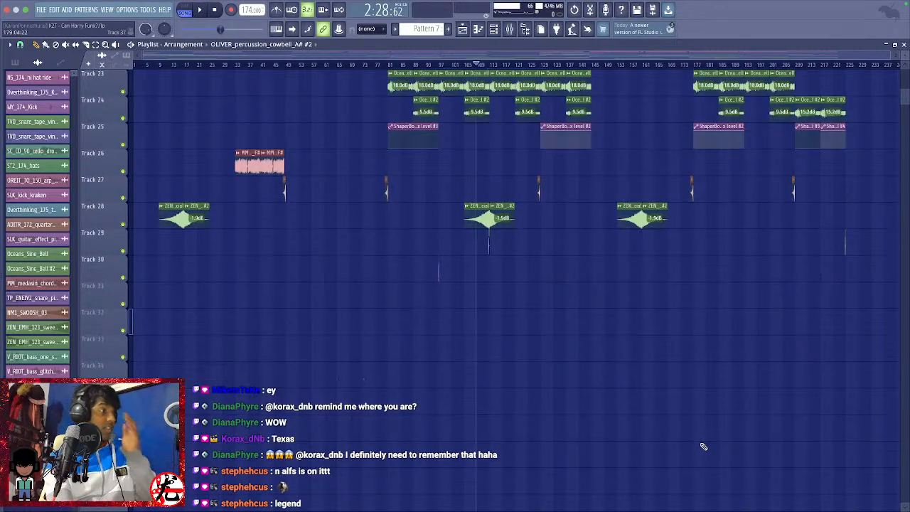
scroll(703, 446, "up", 3)
scroll(704, 446, "up", 7)
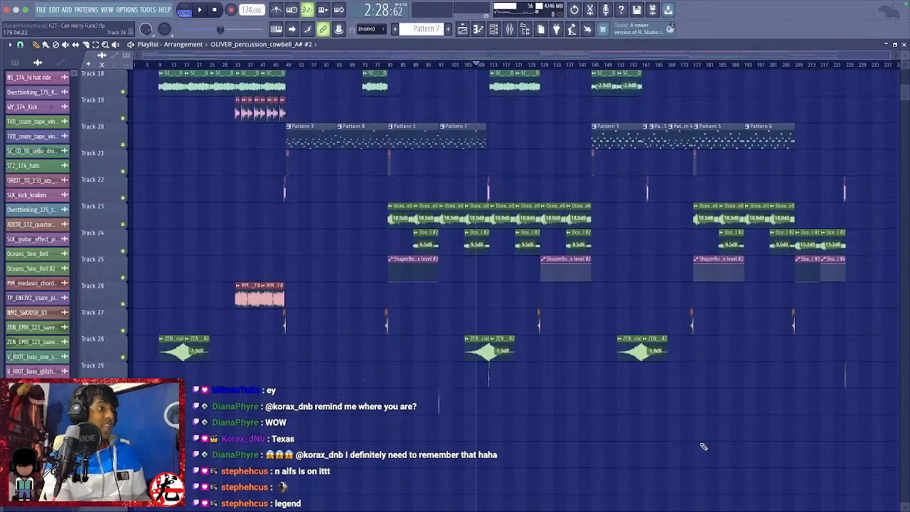
scroll(703, 446, "up", 4)
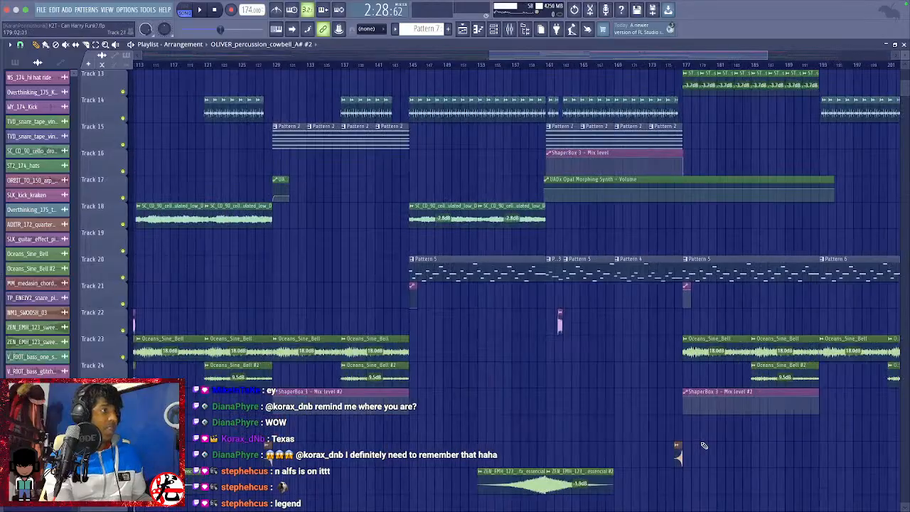
scroll(705, 445, "down", 4)
key("super+s")
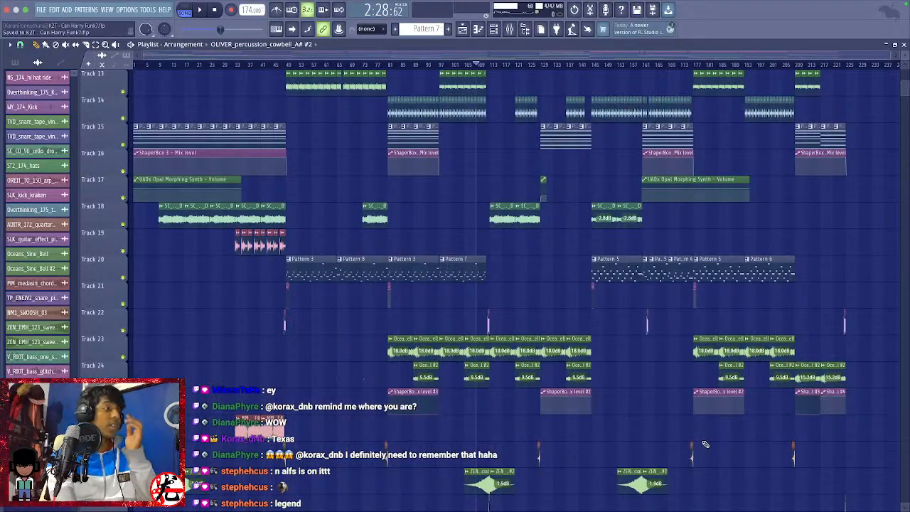
Check the track layout once more and play the song from just before bar 109.
scroll(683, 419, "down", 1)
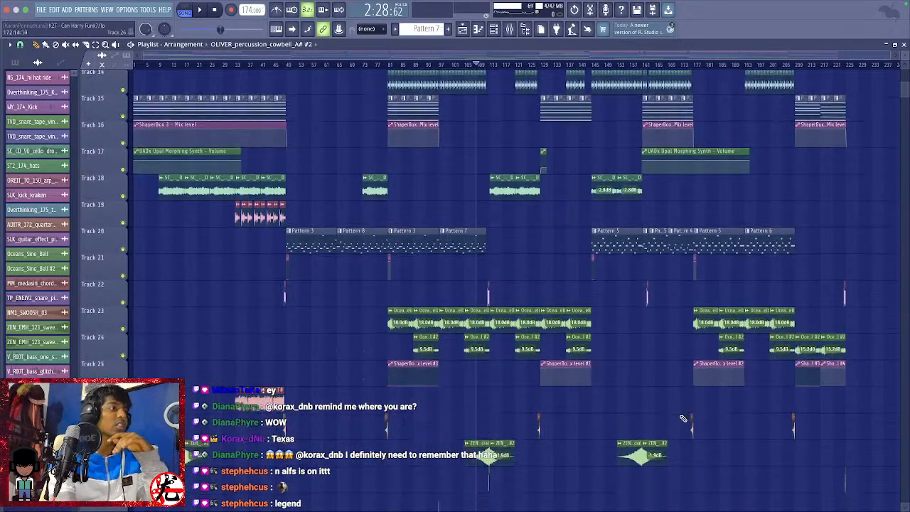
scroll(683, 419, "down", 10)
scroll(683, 418, "up", 14)
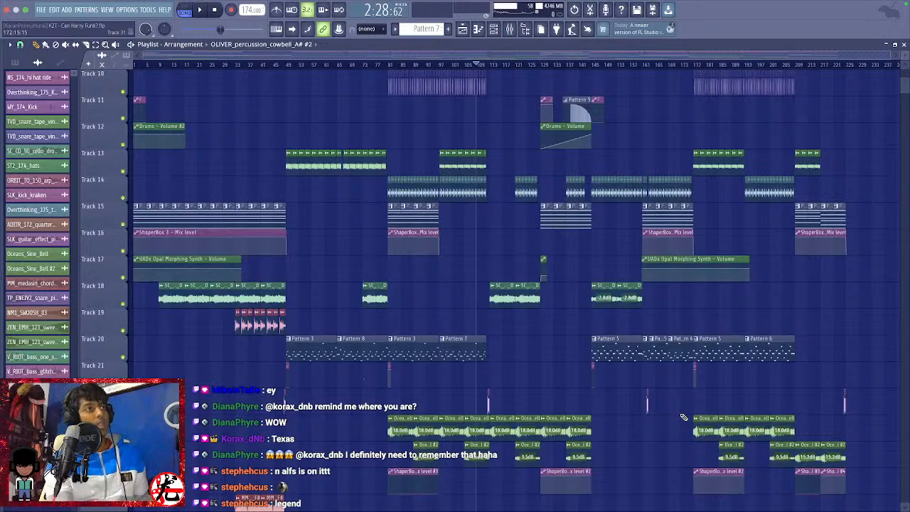
key("space")
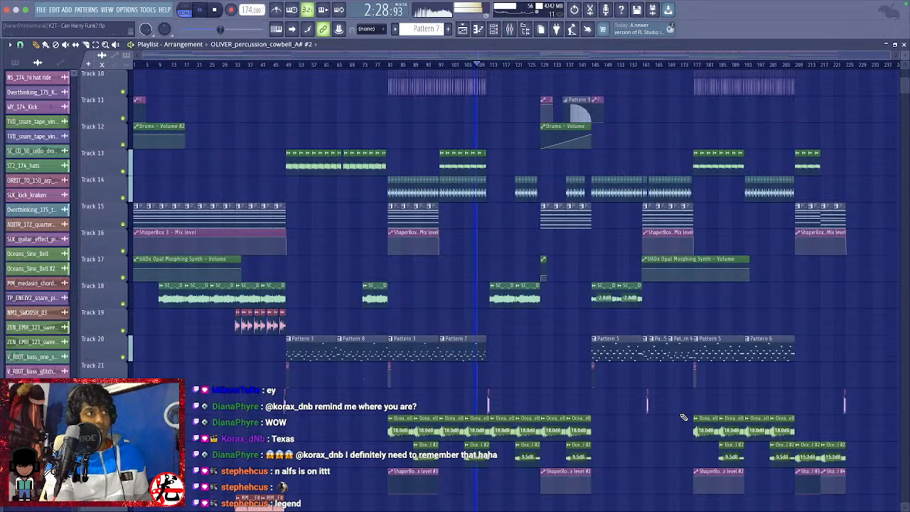